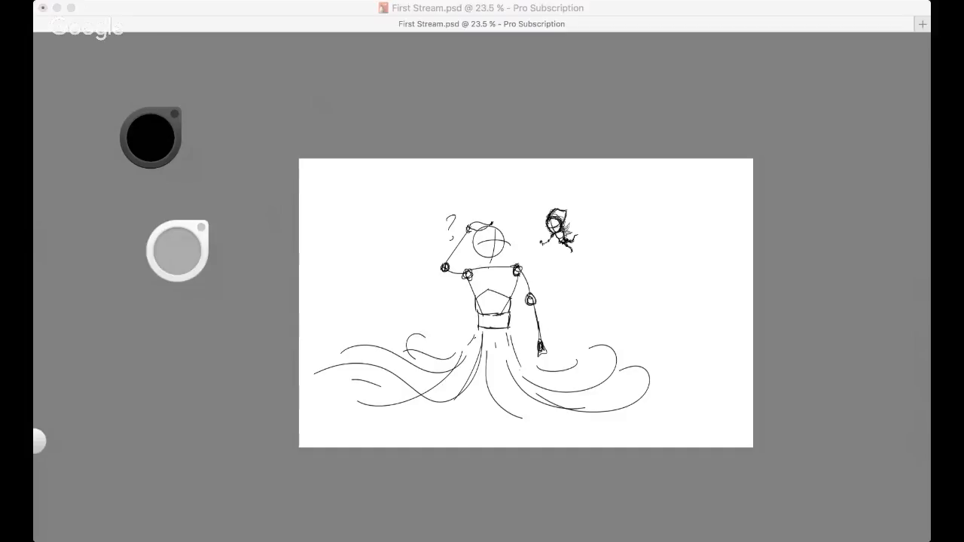
pyautogui.click(650, 164)
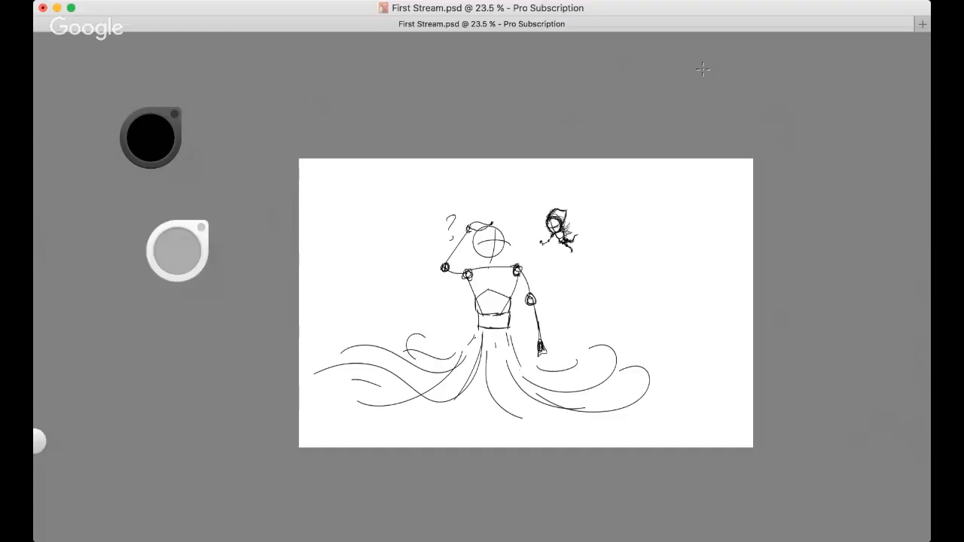
pyautogui.moveTo(476, 256)
pyautogui.mouseDown()
pyautogui.moveTo(505, 285)
pyautogui.moveTo(545, 246)
pyautogui.mouseUp()
pyautogui.press('super+z')
pyautogui.click(183, 254)
pyautogui.press('space')
pyautogui.moveTo(473, 272)
pyautogui.mouseDown()
pyautogui.moveTo(543, 252)
pyautogui.moveTo(389, 247)
pyautogui.mouseUp()
pyautogui.moveTo(468, 235); pyautogui.dragTo(449, 251)
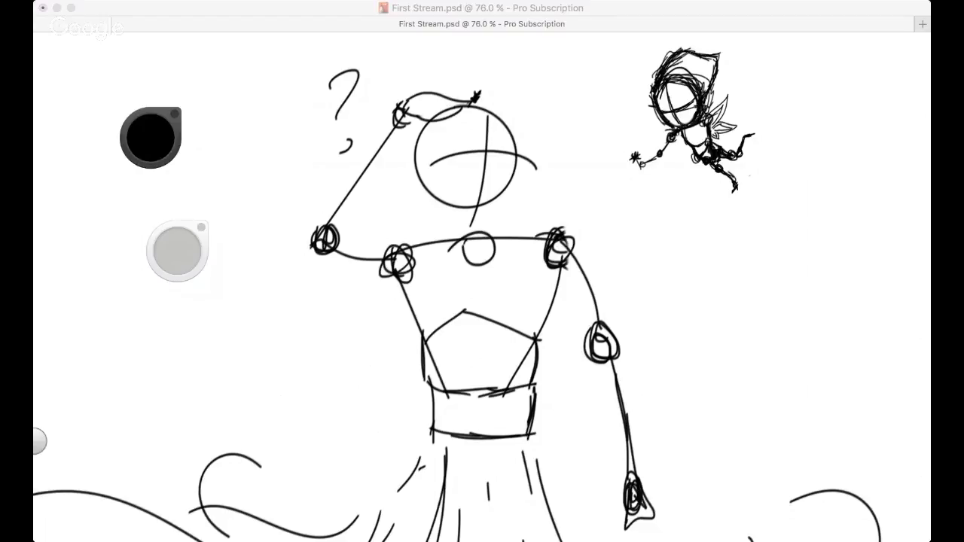
pyautogui.click(712, 182)
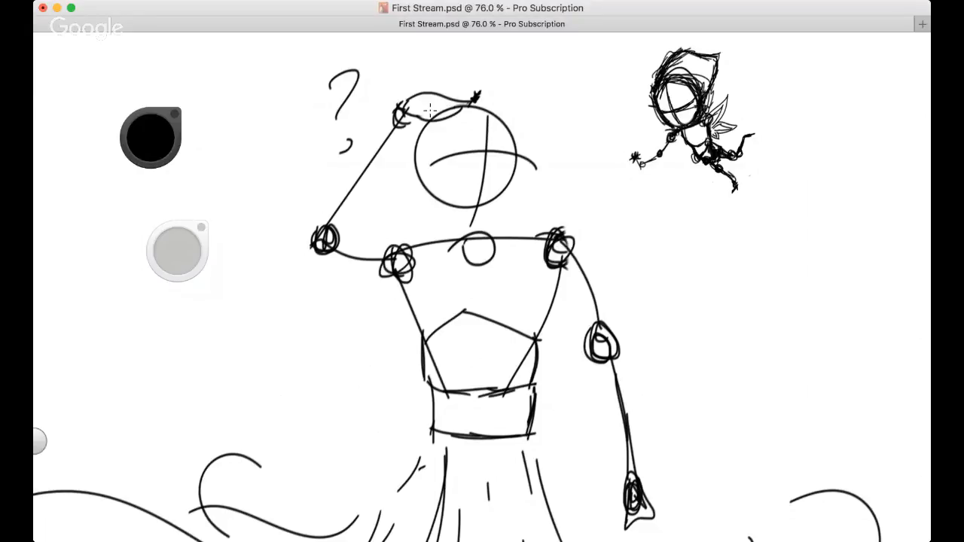
pyautogui.moveTo(507, 201)
pyautogui.mouseDown()
pyautogui.moveTo(482, 262)
pyautogui.moveTo(429, 254)
pyautogui.moveTo(482, 252)
pyautogui.moveTo(487, 301)
pyautogui.mouseUp()
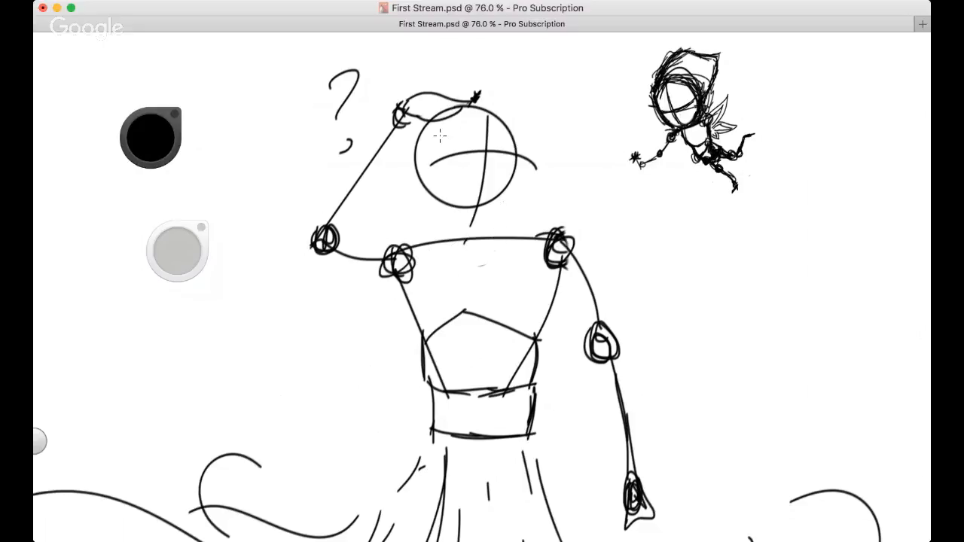
pyautogui.moveTo(494, 103); pyautogui.dragTo(468, 245)
pyautogui.moveTo(428, 176); pyautogui.dragTo(551, 178)
pyautogui.press('super+z')
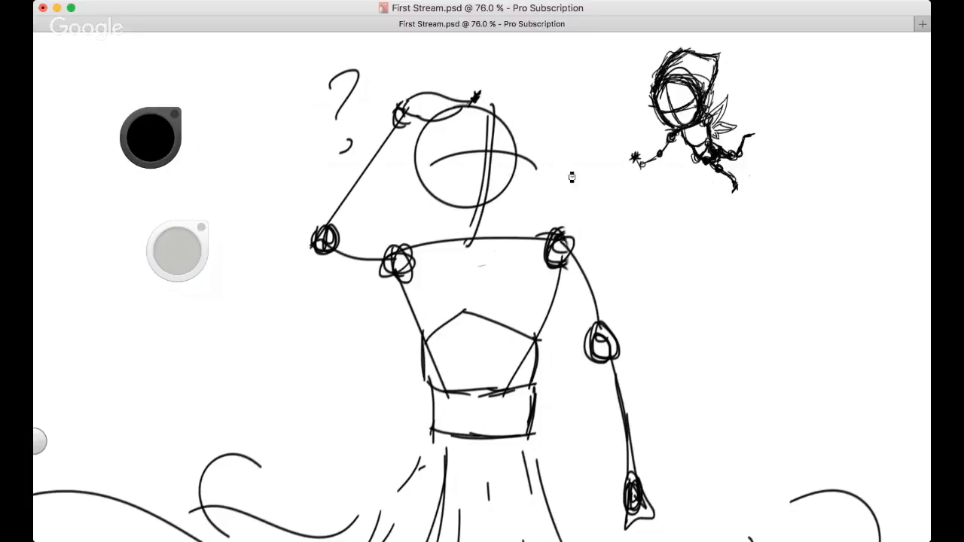
pyautogui.press('super+z')
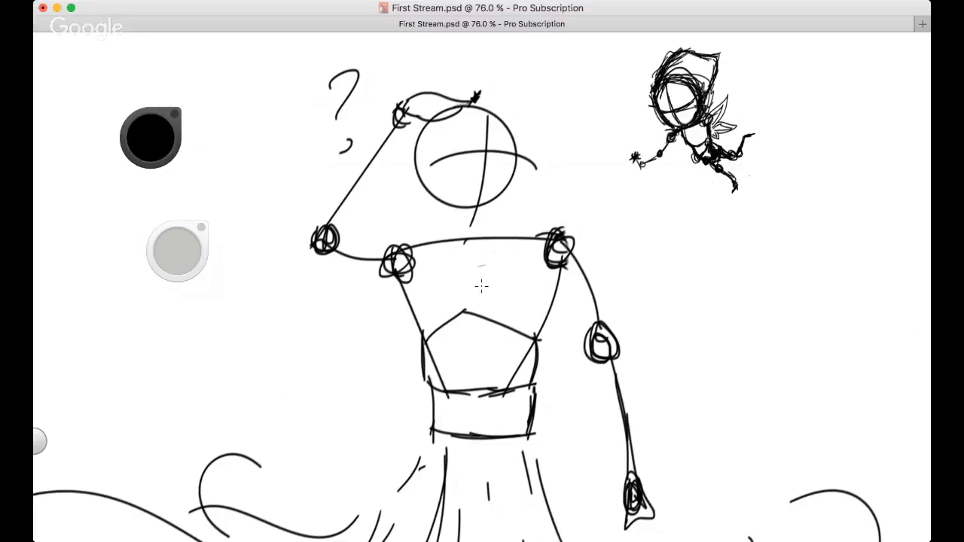
pyautogui.moveTo(553, 249)
pyautogui.mouseDown()
pyautogui.moveTo(563, 239)
pyautogui.moveTo(574, 268)
pyautogui.mouseUp()
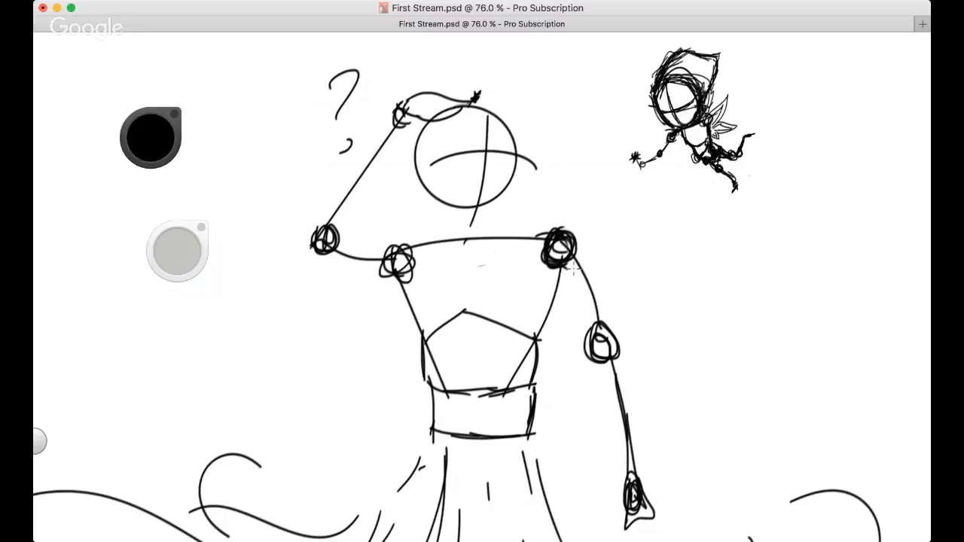
pyautogui.press('space')
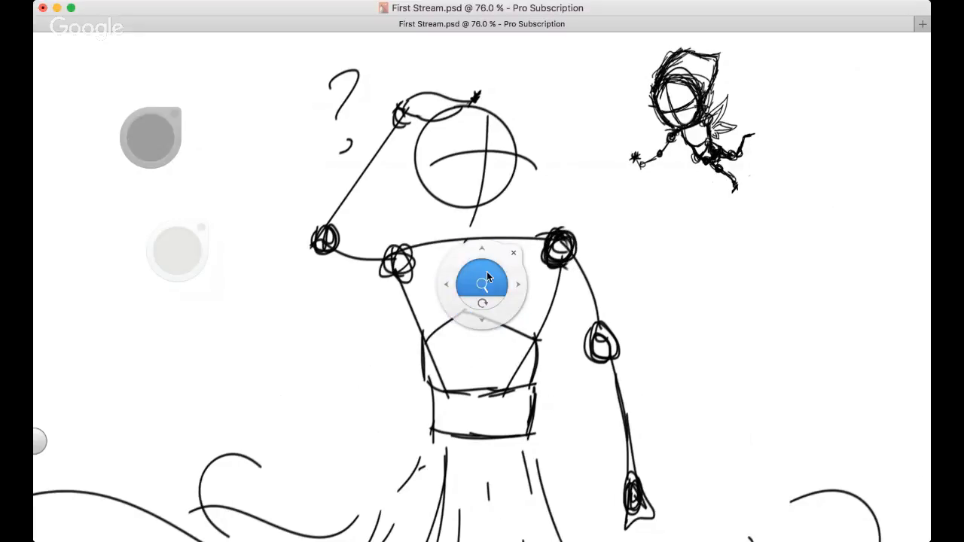
pyautogui.moveTo(487, 276); pyautogui.dragTo(399, 270)
pyautogui.moveTo(400, 270); pyautogui.dragTo(362, 245)
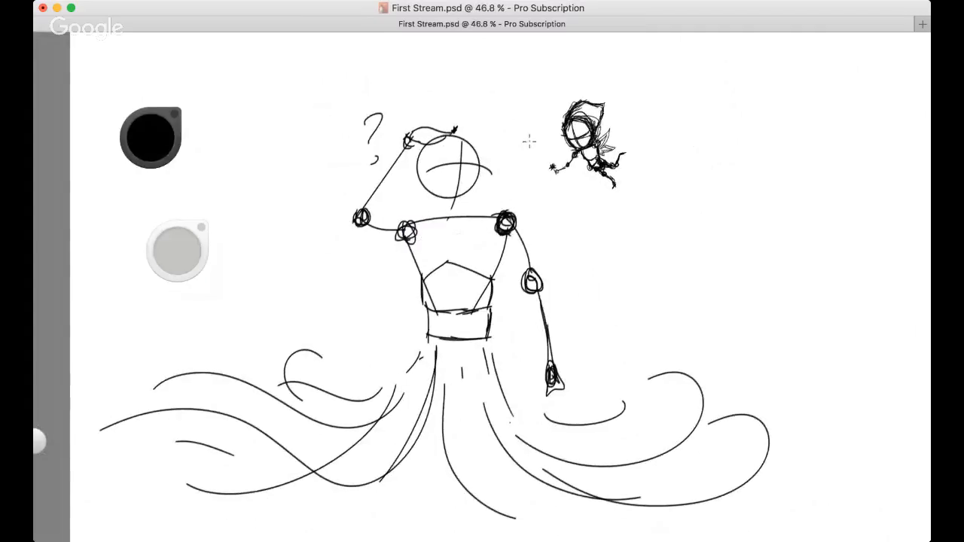
# Undo the extra strokes on the lowered arm's shoulder joint and fade the rough sketch to grey
pyautogui.press('super+Tab')
pyautogui.click(693, 183)
pyautogui.press('super+z')
pyautogui.press('super+z')
pyautogui.press('super+z')
pyautogui.press('super+z')
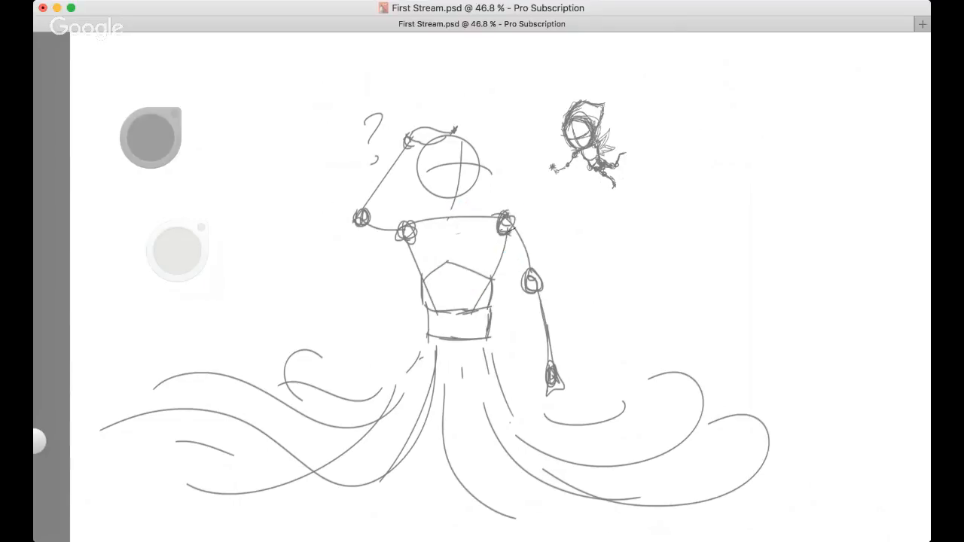
# Draw an angular black shoulder cap around the lowered arm's shoulder joint and start the upper arm's outer edge
pyautogui.scroll(5, 478, 224)
pyautogui.scroll(3, 478, 224)
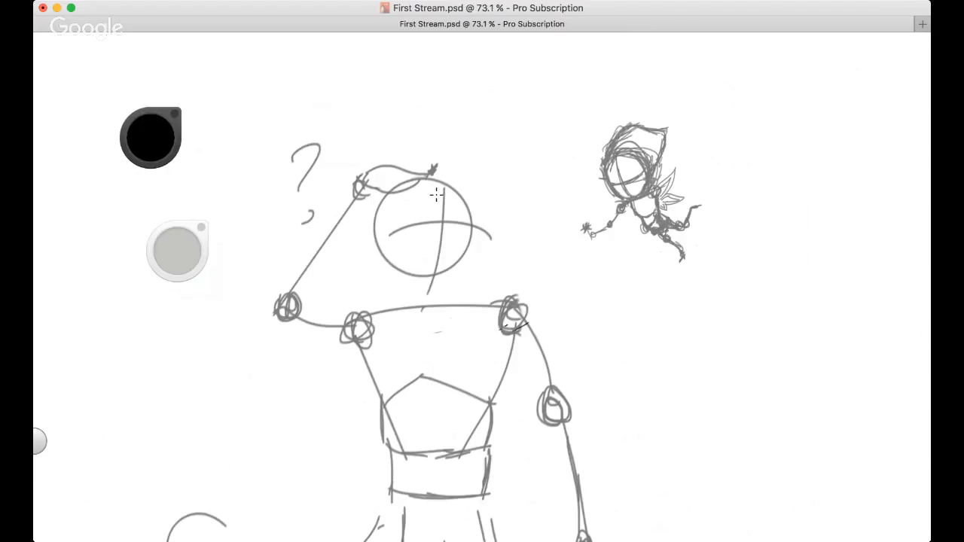
pyautogui.press('space')
pyautogui.moveTo(361, 274); pyautogui.dragTo(384, 147)
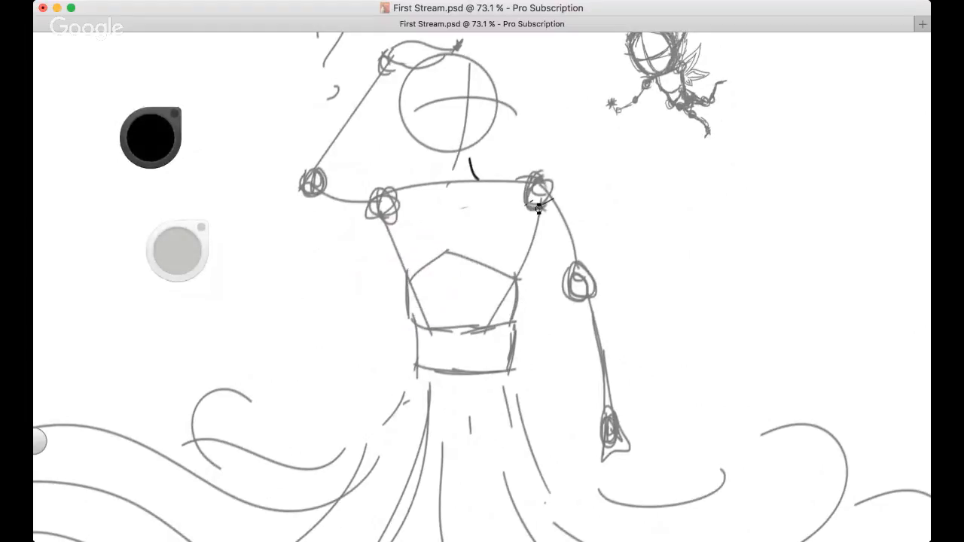
pyautogui.moveTo(513, 172)
pyautogui.mouseDown()
pyautogui.moveTo(558, 170)
pyautogui.moveTo(570, 188)
pyautogui.moveTo(554, 204)
pyautogui.moveTo(585, 215)
pyautogui.moveTo(582, 263)
pyautogui.mouseUp()
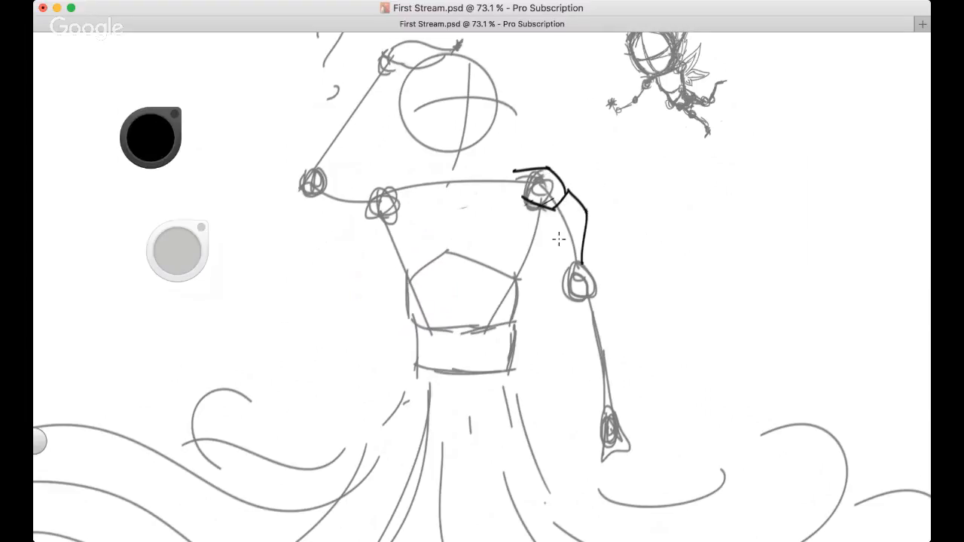
pyautogui.moveTo(545, 207)
pyautogui.mouseDown()
pyautogui.moveTo(548, 237)
pyautogui.moveTo(569, 273)
pyautogui.mouseUp()
pyautogui.press('super+z')
pyautogui.moveTo(548, 238)
pyautogui.mouseDown()
pyautogui.moveTo(560, 260)
pyautogui.moveTo(585, 261)
pyautogui.mouseUp()
pyautogui.press('super+z')
pyautogui.press('super+z')
pyautogui.press('super+z')
pyautogui.press('super+z')
pyautogui.moveTo(585, 212); pyautogui.dragTo(591, 271)
pyautogui.press('super+z')
pyautogui.moveTo(544, 208)
pyautogui.mouseDown()
pyautogui.moveTo(544, 249)
pyautogui.moveTo(576, 281)
pyautogui.mouseUp()
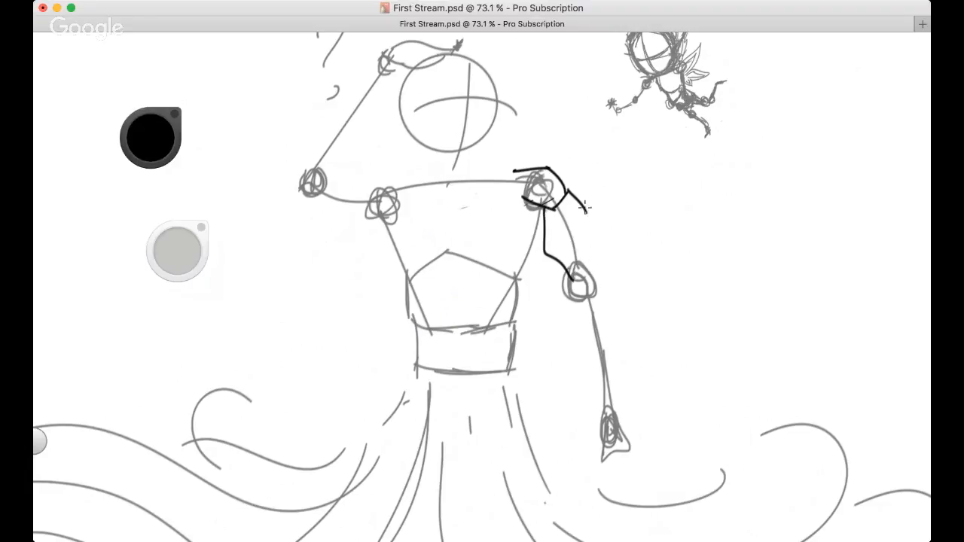
pyautogui.press('super+z')
pyautogui.press('super+z')
pyautogui.press('super+z')
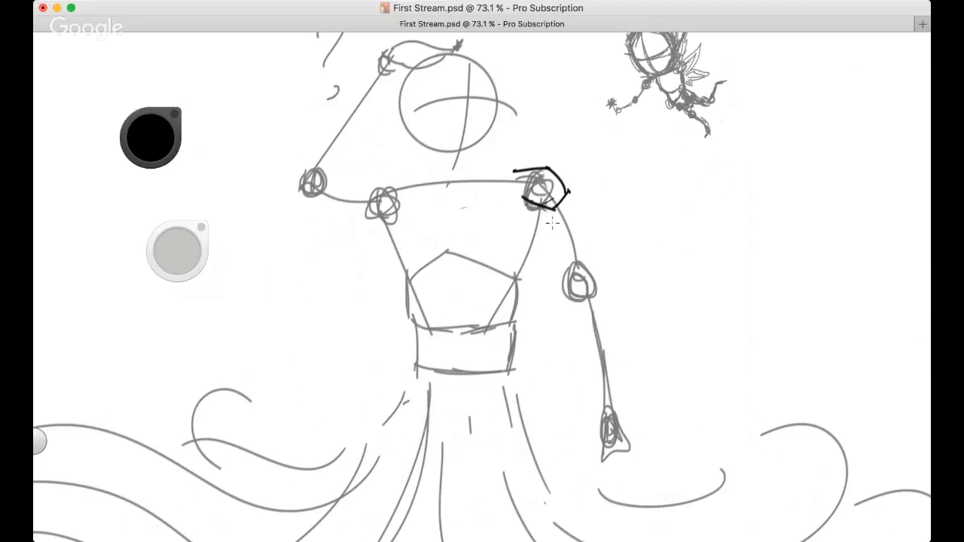
# Outline both edges of the lowered arm's upper arm from shoulder to elbow and draw an angular elbow joint
pyautogui.moveTo(539, 204)
pyautogui.mouseDown()
pyautogui.moveTo(548, 252)
pyautogui.moveTo(564, 270)
pyautogui.mouseUp()
pyautogui.press('super+z')
pyautogui.moveTo(539, 204)
pyautogui.mouseDown()
pyautogui.moveTo(574, 283)
pyautogui.moveTo(546, 242)
pyautogui.moveTo(574, 280)
pyautogui.mouseUp()
pyautogui.press('super+z')
pyautogui.moveTo(570, 188); pyautogui.dragTo(578, 268)
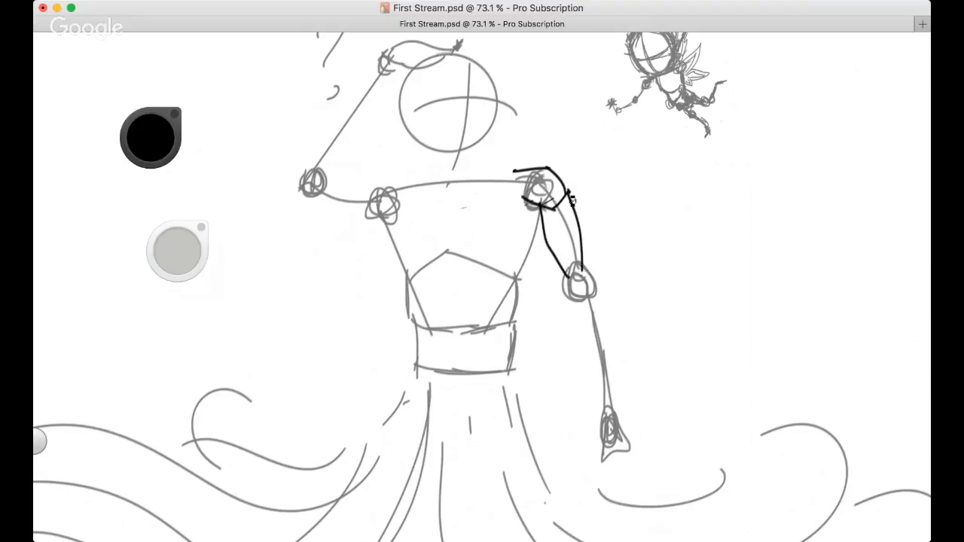
pyautogui.press('super+z')
pyautogui.moveTo(568, 193)
pyautogui.mouseDown()
pyautogui.moveTo(588, 278)
pyautogui.moveTo(588, 269)
pyautogui.moveTo(571, 292)
pyautogui.moveTo(592, 283)
pyautogui.moveTo(571, 298)
pyautogui.moveTo(586, 303)
pyautogui.mouseUp()
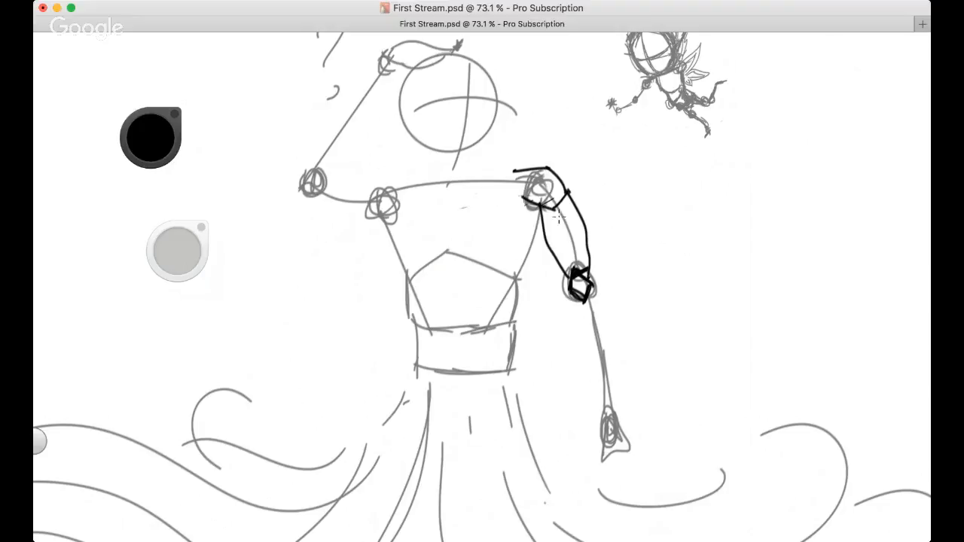
# Draw a short inner forearm edge below the lowered arm's elbow and undo the trial strokes continuing toward the wrist
pyautogui.moveTo(577, 298)
pyautogui.mouseDown()
pyautogui.moveTo(575, 333)
pyautogui.moveTo(594, 348)
pyautogui.mouseUp()
pyautogui.moveTo(578, 287)
pyautogui.mouseDown()
pyautogui.moveTo(586, 281)
pyautogui.moveTo(607, 308)
pyautogui.mouseUp()
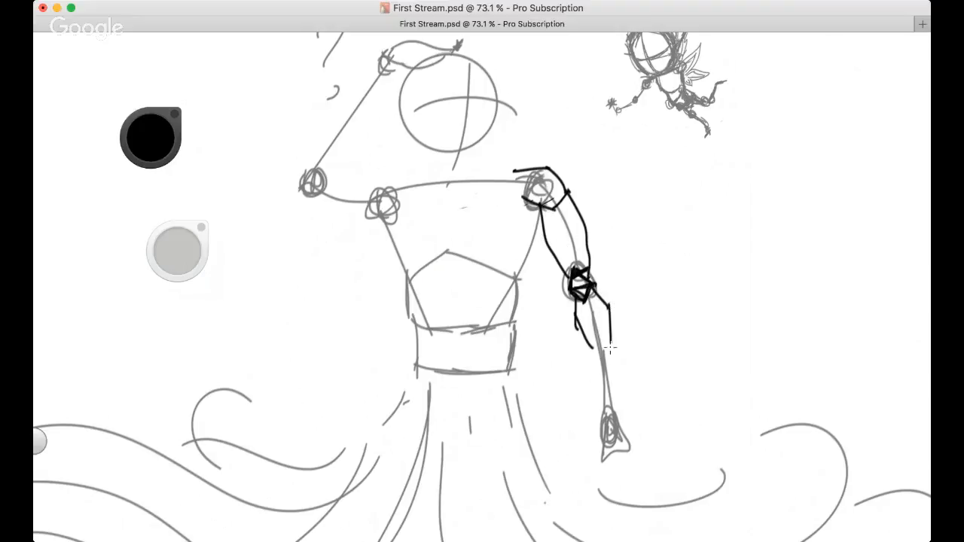
pyautogui.hotkey('ctrl', 'z')
pyautogui.moveTo(574, 327); pyautogui.dragTo(599, 395)
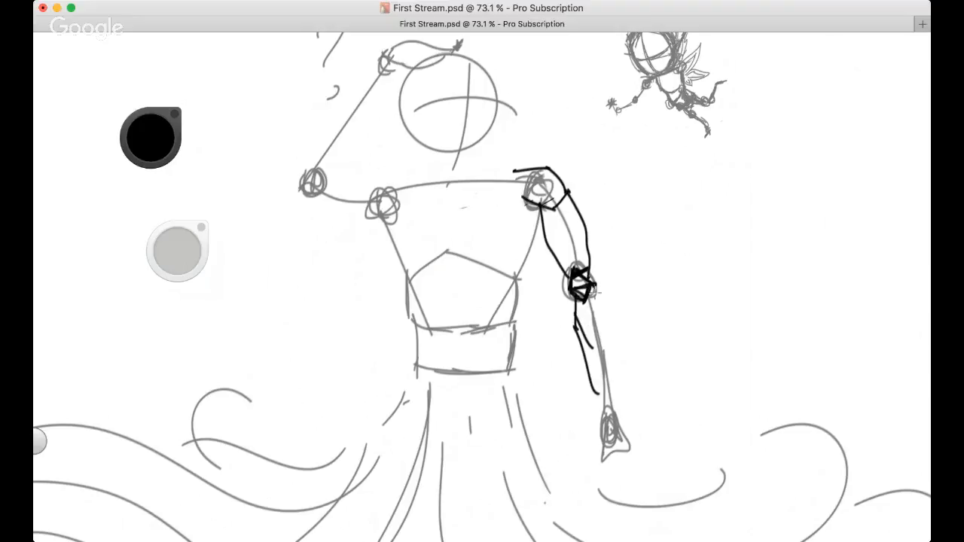
pyautogui.press('super+z')
pyautogui.press('super+z')
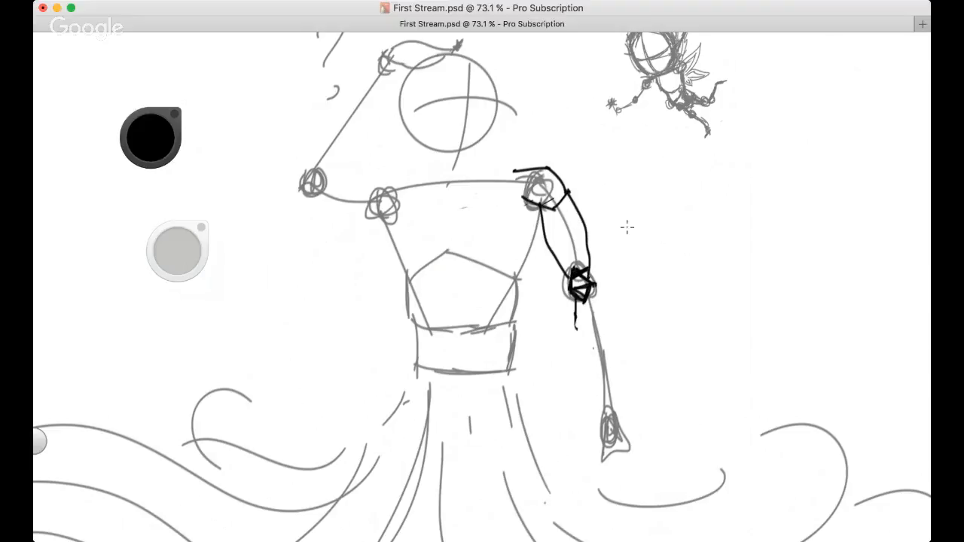
# Add a short outer forearm edge below the elbow, try lines down to the wrist, and undo those longer lines
pyautogui.moveTo(586, 286)
pyautogui.mouseDown()
pyautogui.moveTo(610, 312)
pyautogui.moveTo(613, 407)
pyautogui.mouseUp()
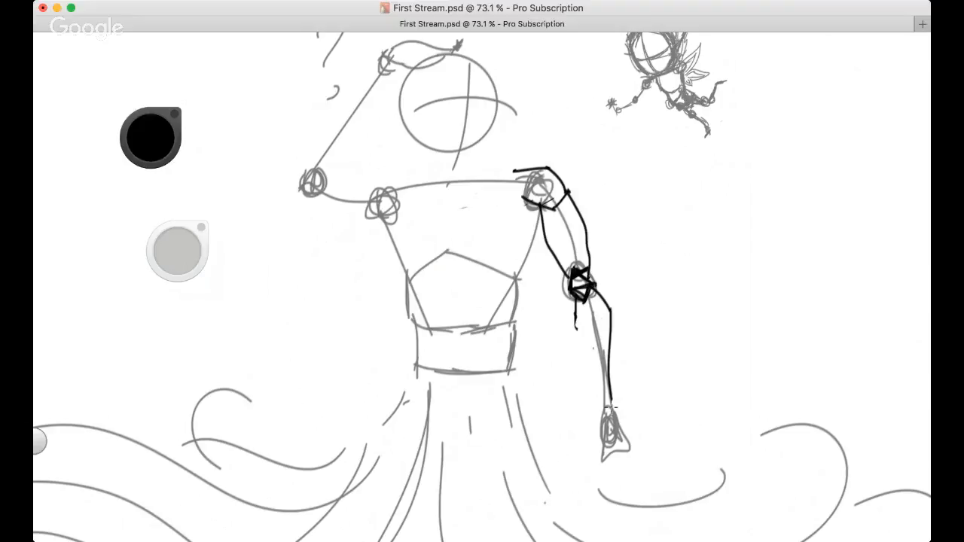
pyautogui.press('super+z')
pyautogui.moveTo(608, 309); pyautogui.dragTo(616, 399)
pyautogui.moveTo(577, 315)
pyautogui.mouseDown()
pyautogui.moveTo(594, 396)
pyautogui.moveTo(618, 400)
pyautogui.mouseUp()
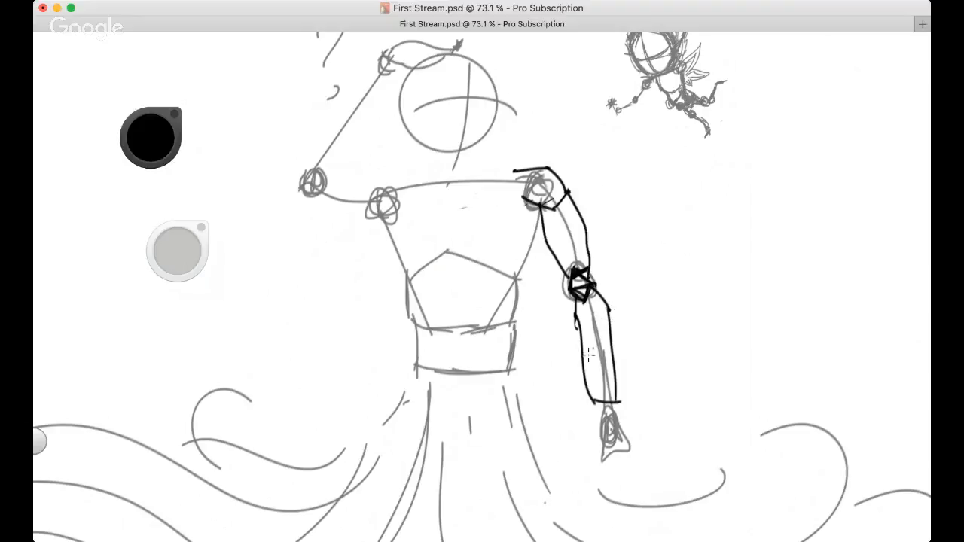
pyautogui.press('super+z')
pyautogui.press('super+z')
pyautogui.press('super+z')
pyautogui.press('super+z')
pyautogui.moveTo(575, 314); pyautogui.dragTo(598, 411)
pyautogui.press('super+z')
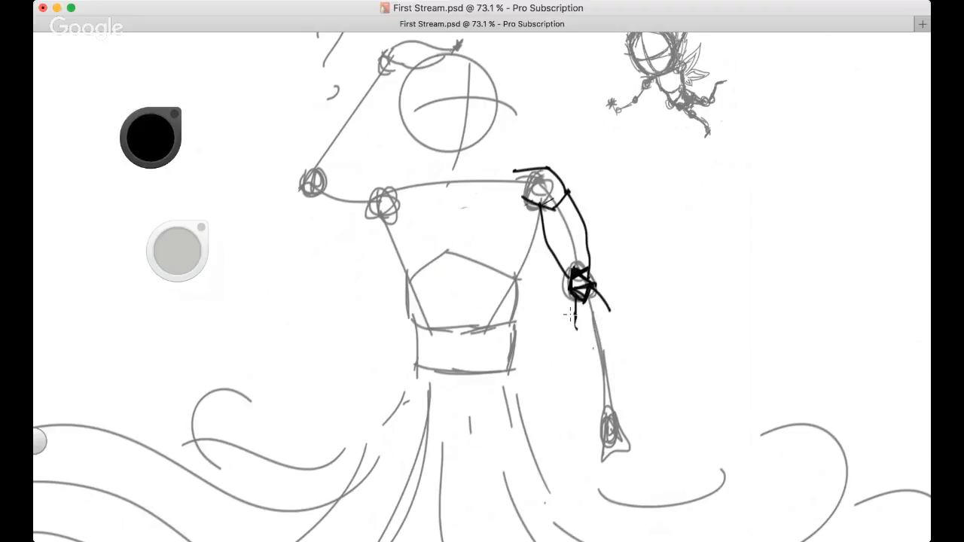
# Outline the lowered arm's forearm with an inner edge and a curved outer edge tapering to the wrist
pyautogui.moveTo(574, 314); pyautogui.dragTo(598, 392)
pyautogui.moveTo(607, 309); pyautogui.dragTo(613, 403)
pyautogui.press('super+z')
pyautogui.moveTo(607, 310); pyautogui.dragTo(613, 396)
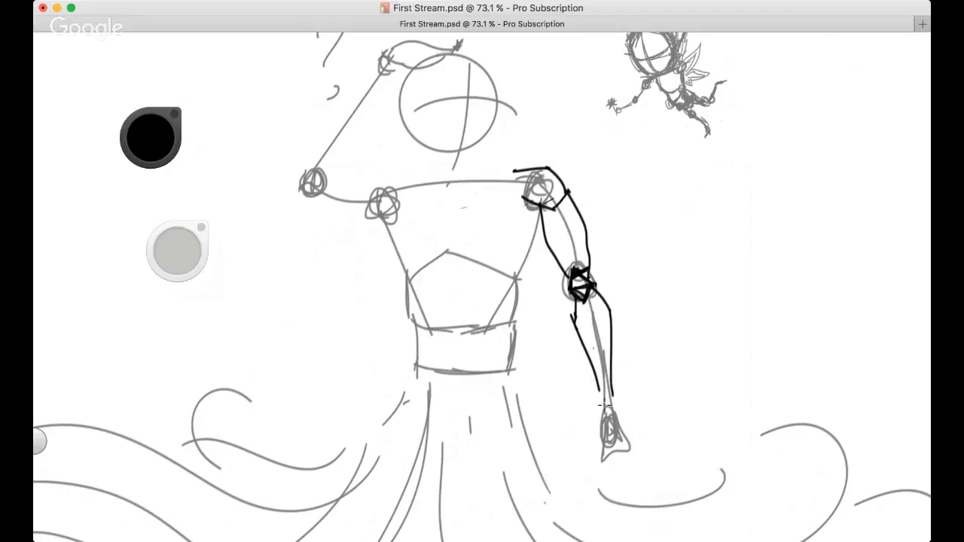
pyautogui.press('super+z')
pyautogui.moveTo(611, 310); pyautogui.dragTo(607, 404)
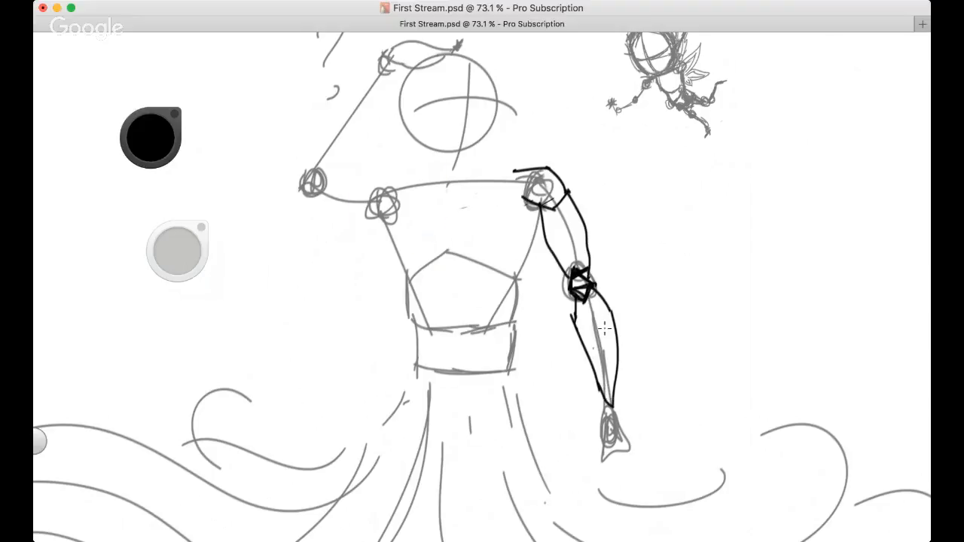
# Draw an angular shoulder joint on the raised arm and outline its upper arm between shoulder and elbow
pyautogui.press('space')
pyautogui.moveTo(356, 191); pyautogui.dragTo(397, 273)
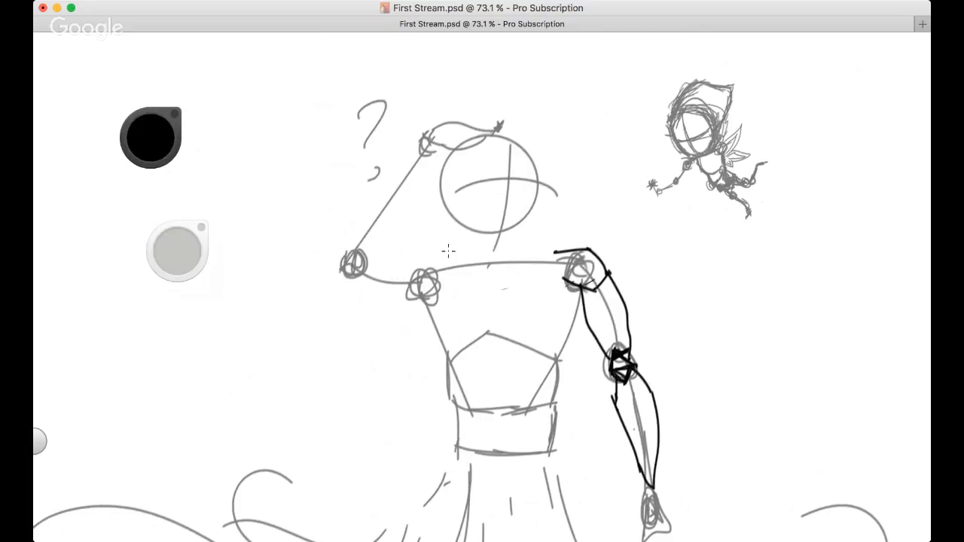
pyautogui.moveTo(331, 261)
pyautogui.mouseDown()
pyautogui.moveTo(360, 290)
pyautogui.moveTo(421, 270)
pyautogui.moveTo(440, 283)
pyautogui.mouseUp()
pyautogui.press('super+z')
pyautogui.moveTo(384, 280)
pyautogui.mouseDown()
pyautogui.moveTo(434, 294)
pyautogui.moveTo(431, 307)
pyautogui.moveTo(381, 270)
pyautogui.moveTo(351, 264)
pyautogui.moveTo(391, 281)
pyautogui.moveTo(394, 270)
pyautogui.moveTo(344, 277)
pyautogui.mouseUp()
pyautogui.press('super+z')
pyautogui.press('super+z')
pyautogui.press('super+z')
pyautogui.moveTo(343, 274); pyautogui.dragTo(357, 283)
pyautogui.moveTo(389, 307); pyautogui.dragTo(405, 302)
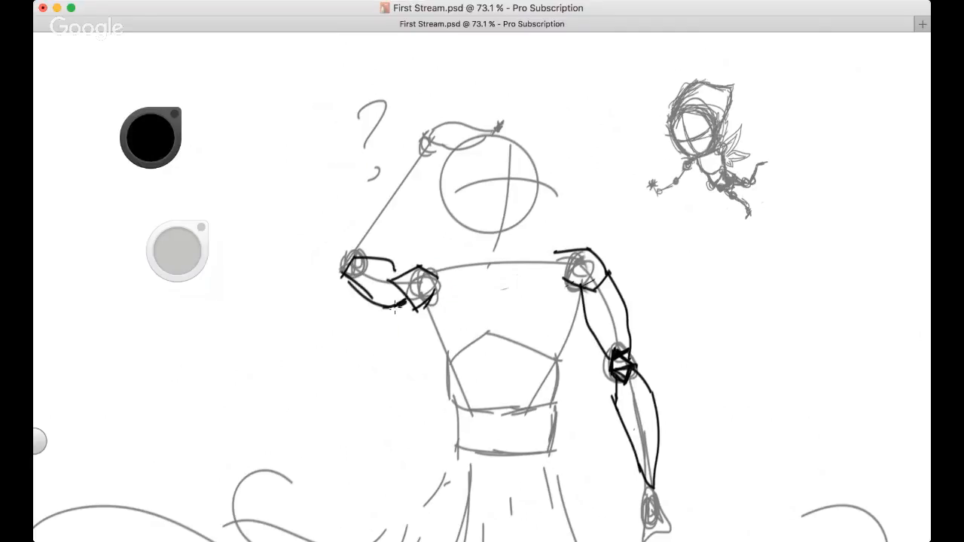
# Outline the raised arm's elbow and both edges of its forearm up to a closed-off wrist
pyautogui.moveTo(342, 274)
pyautogui.mouseDown()
pyautogui.moveTo(366, 262)
pyautogui.moveTo(348, 276)
pyautogui.moveTo(357, 264)
pyautogui.moveTo(338, 269)
pyautogui.moveTo(363, 219)
pyautogui.moveTo(348, 235)
pyautogui.moveTo(390, 187)
pyautogui.mouseUp()
pyautogui.moveTo(359, 218); pyautogui.dragTo(406, 164)
pyautogui.moveTo(388, 184)
pyautogui.mouseDown()
pyautogui.moveTo(375, 201)
pyautogui.moveTo(383, 249)
pyautogui.mouseUp()
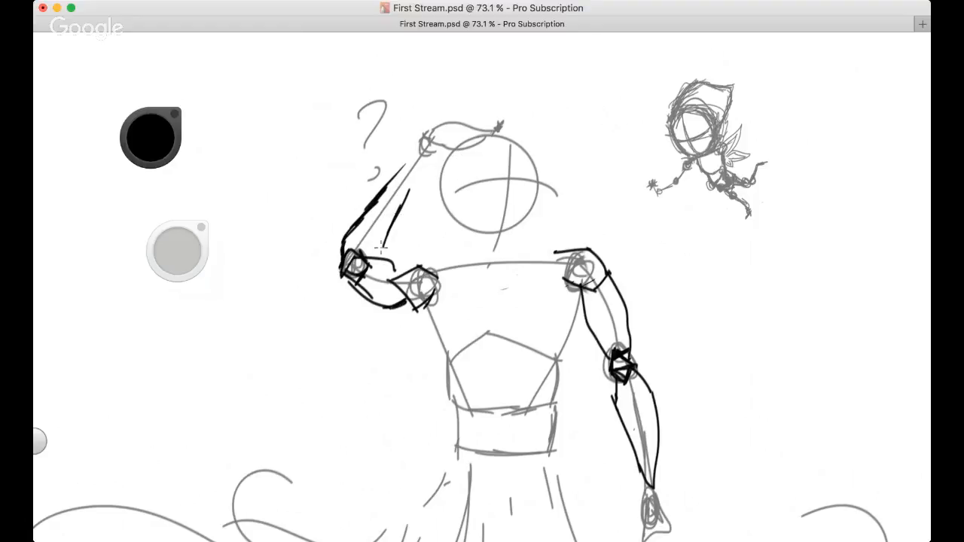
pyautogui.moveTo(382, 248)
pyautogui.mouseDown()
pyautogui.moveTo(407, 192)
pyautogui.moveTo(411, 181)
pyautogui.moveTo(395, 209)
pyautogui.moveTo(418, 149)
pyautogui.mouseUp()
pyautogui.moveTo(384, 184)
pyautogui.mouseDown()
pyautogui.moveTo(420, 140)
pyautogui.moveTo(428, 164)
pyautogui.mouseUp()
pyautogui.moveTo(425, 163); pyautogui.dragTo(404, 188)
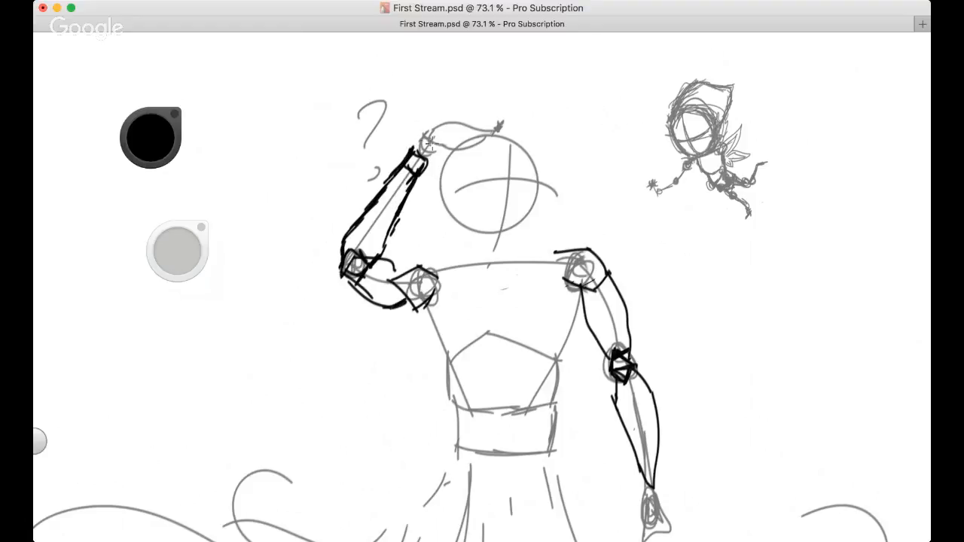
# Outline the raised hand resting against the head and add a short stroke rising from that shoulder toward the neck
pyautogui.moveTo(426, 140)
pyautogui.mouseDown()
pyautogui.moveTo(455, 119)
pyautogui.moveTo(467, 147)
pyautogui.moveTo(426, 140)
pyautogui.moveTo(461, 154)
pyautogui.moveTo(467, 130)
pyautogui.moveTo(482, 131)
pyautogui.moveTo(471, 126)
pyautogui.moveTo(497, 129)
pyautogui.moveTo(464, 139)
pyautogui.moveTo(493, 143)
pyautogui.moveTo(452, 156)
pyautogui.moveTo(485, 141)
pyautogui.mouseUp()
pyautogui.moveTo(426, 171)
pyautogui.mouseDown()
pyautogui.moveTo(435, 151)
pyautogui.moveTo(418, 177)
pyautogui.moveTo(407, 175)
pyautogui.mouseUp()
pyautogui.press('space')
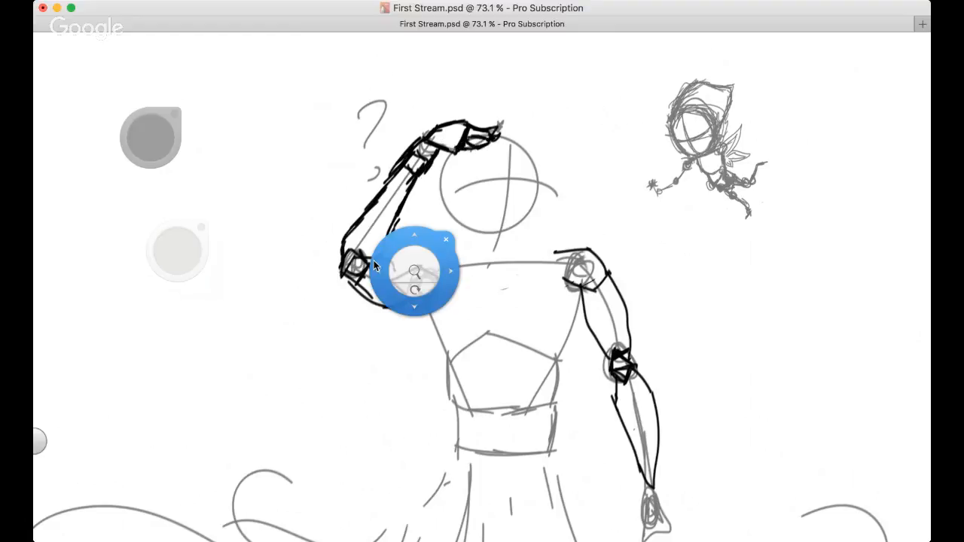
pyautogui.moveTo(414, 272)
pyautogui.mouseDown()
pyautogui.moveTo(406, 215)
pyautogui.moveTo(397, 217)
pyautogui.mouseUp()
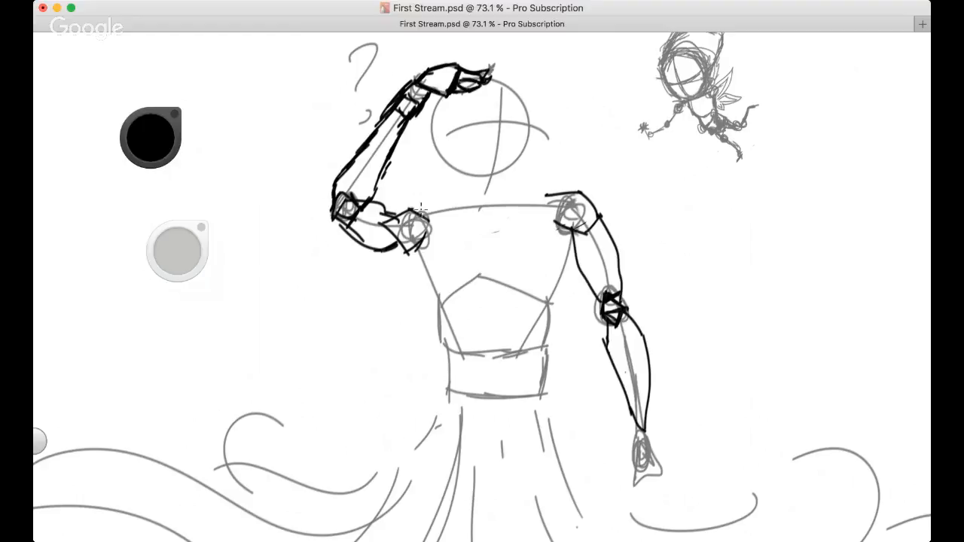
pyautogui.moveTo(417, 211); pyautogui.dragTo(444, 198)
pyautogui.press('space')
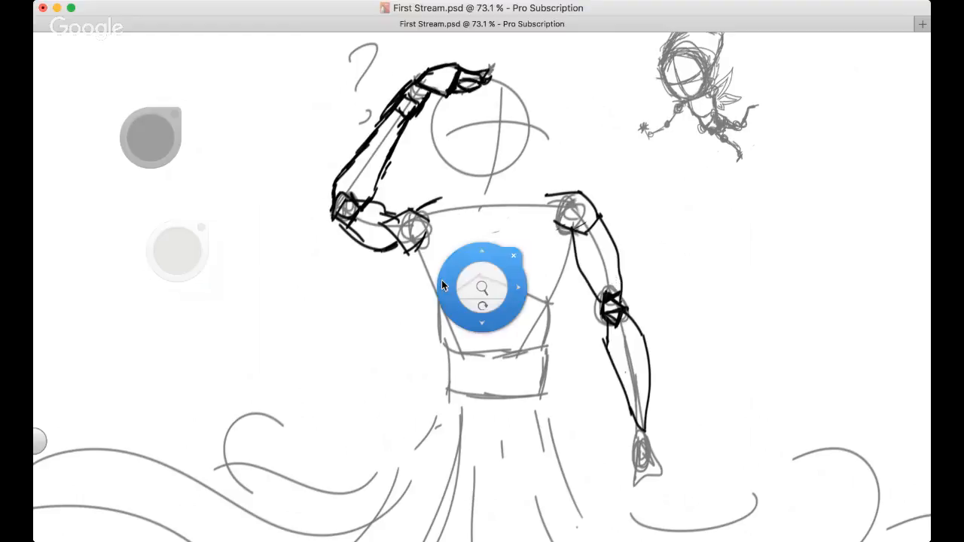
pyautogui.moveTo(390, 268); pyautogui.dragTo(365, 304)
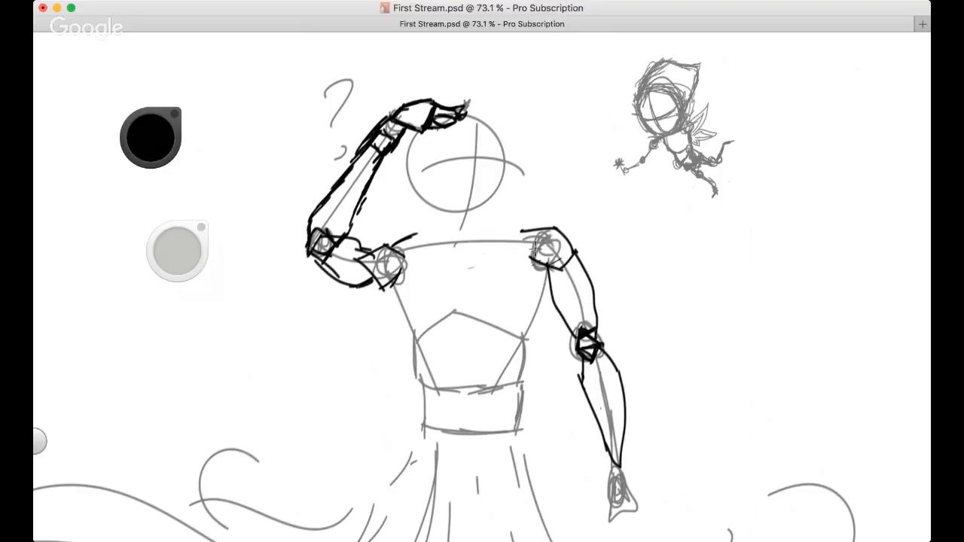
pyautogui.click(422, 3)
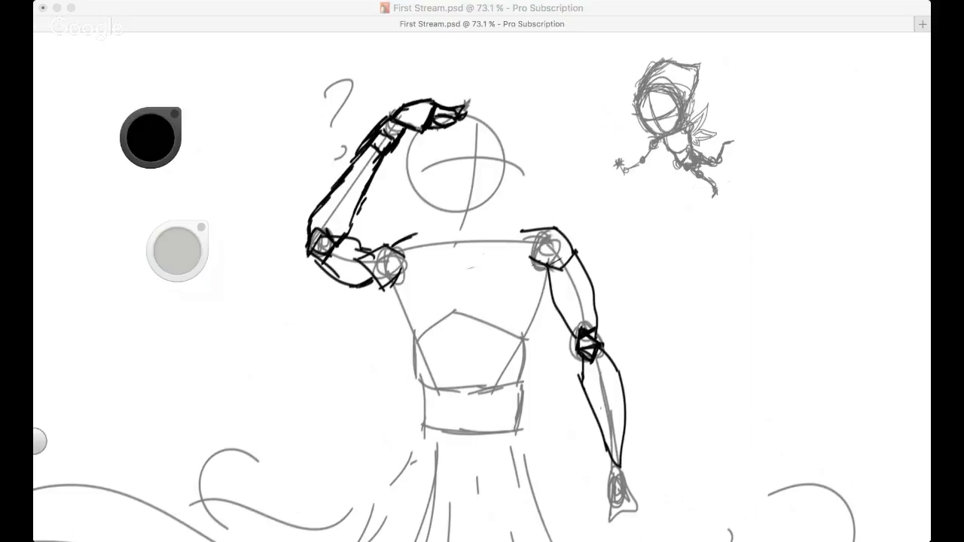
pyautogui.click(659, 242)
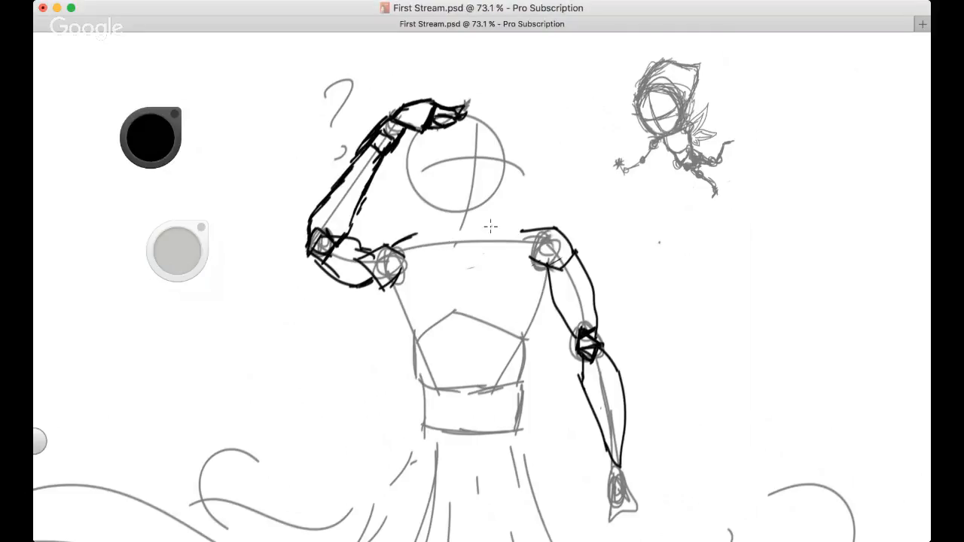
# Extend the shoulder line toward the neck above the lowered arm and outline both sides of the upper torso down to the ribs
pyautogui.moveTo(490, 226); pyautogui.dragTo(526, 230)
pyautogui.moveTo(382, 282); pyautogui.dragTo(417, 347)
pyautogui.moveTo(548, 268); pyautogui.dragTo(518, 345)
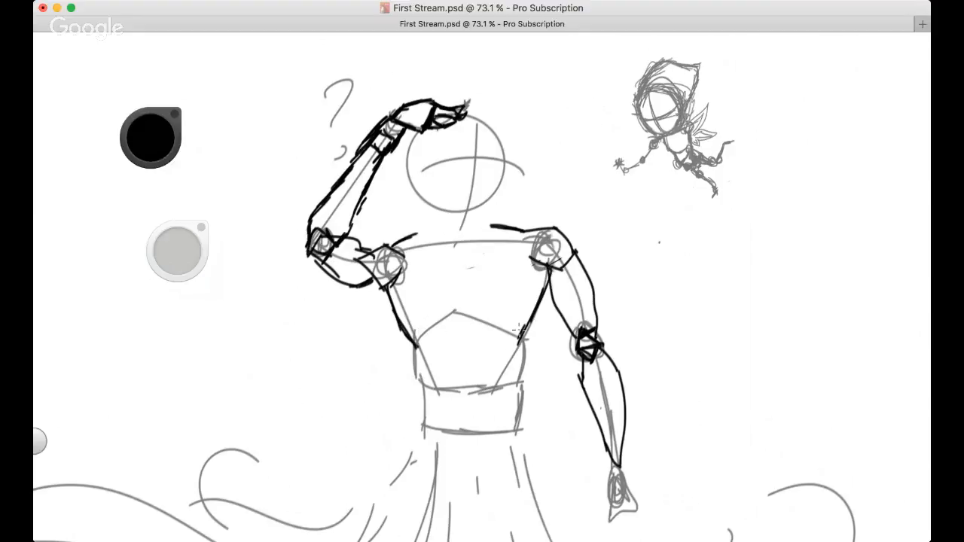
# Try tracing the arched lower edge of the ribcage across the torso
pyautogui.moveTo(411, 345)
pyautogui.mouseDown()
pyautogui.moveTo(441, 320)
pyautogui.moveTo(475, 317)
pyautogui.moveTo(520, 336)
pyautogui.mouseUp()
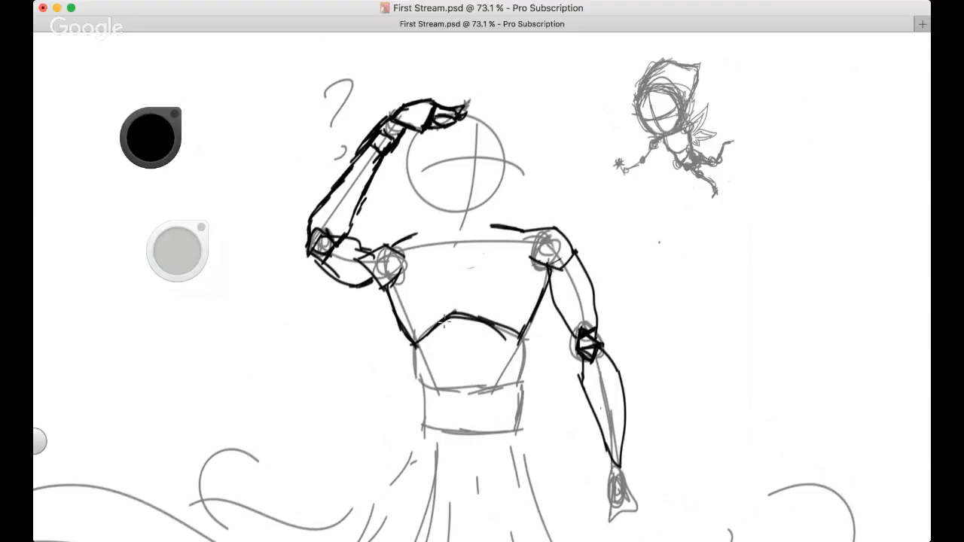
pyautogui.moveTo(464, 312)
pyautogui.mouseDown()
pyautogui.moveTo(424, 335)
pyautogui.moveTo(467, 320)
pyautogui.moveTo(451, 315)
pyautogui.moveTo(479, 320)
pyautogui.moveTo(479, 312)
pyautogui.moveTo(497, 331)
pyautogui.moveTo(518, 331)
pyautogui.mouseUp()
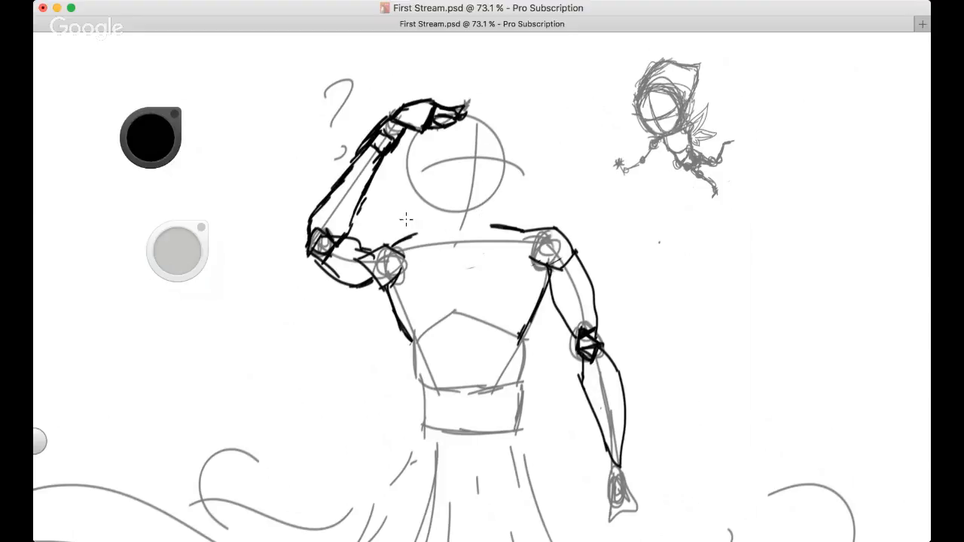
# Extend the raised arm's shoulder line toward the neck, and outline both sides of the waist with a curved lower edge
pyautogui.moveTo(392, 249); pyautogui.dragTo(431, 231)
pyautogui.moveTo(522, 337); pyautogui.dragTo(518, 381)
pyautogui.moveTo(415, 397)
pyautogui.mouseDown()
pyautogui.moveTo(410, 350)
pyautogui.moveTo(420, 394)
pyautogui.mouseUp()
pyautogui.press('super+z')
pyautogui.press('super+z')
pyautogui.moveTo(412, 337)
pyautogui.mouseDown()
pyautogui.moveTo(425, 365)
pyautogui.moveTo(421, 391)
pyautogui.moveTo(416, 374)
pyautogui.moveTo(422, 415)
pyautogui.moveTo(456, 433)
pyautogui.mouseUp()
pyautogui.moveTo(437, 426); pyautogui.dragTo(484, 437)
pyautogui.moveTo(522, 392)
pyautogui.mouseDown()
pyautogui.moveTo(552, 286)
pyautogui.moveTo(519, 360)
pyautogui.moveTo(520, 417)
pyautogui.moveTo(499, 429)
pyautogui.mouseUp()
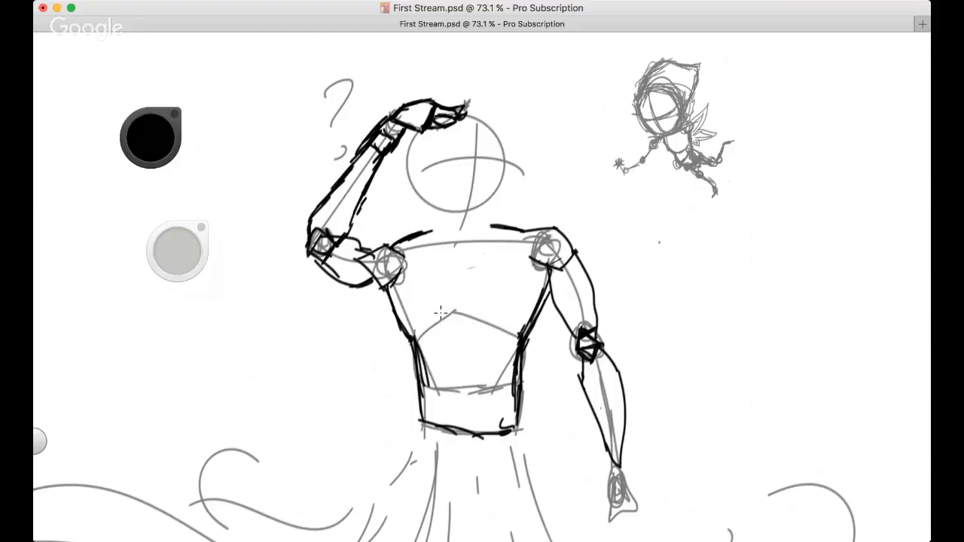
# Add chest detail with two curved pectoral strokes, a short vertical centre line and a small curve along the ribs
pyautogui.moveTo(429, 327)
pyautogui.mouseDown()
pyautogui.moveTo(453, 308)
pyautogui.moveTo(421, 325)
pyautogui.moveTo(405, 314)
pyautogui.moveTo(430, 330)
pyautogui.moveTo(450, 315)
pyautogui.moveTo(488, 327)
pyautogui.mouseUp()
pyautogui.moveTo(406, 308)
pyautogui.mouseDown()
pyautogui.moveTo(444, 306)
pyautogui.moveTo(426, 336)
pyautogui.moveTo(443, 329)
pyautogui.moveTo(466, 358)
pyautogui.moveTo(506, 322)
pyautogui.moveTo(511, 301)
pyautogui.moveTo(475, 324)
pyautogui.mouseUp()
pyautogui.moveTo(455, 273)
pyautogui.mouseDown()
pyautogui.moveTo(463, 303)
pyautogui.moveTo(491, 267)
pyautogui.moveTo(517, 262)
pyautogui.mouseUp()
pyautogui.moveTo(419, 265)
pyautogui.mouseDown()
pyautogui.moveTo(507, 264)
pyautogui.moveTo(451, 271)
pyautogui.mouseUp()
pyautogui.press('super+z')
pyautogui.press('super+z')
pyautogui.press('super+z')
pyautogui.press('super+alt+z')
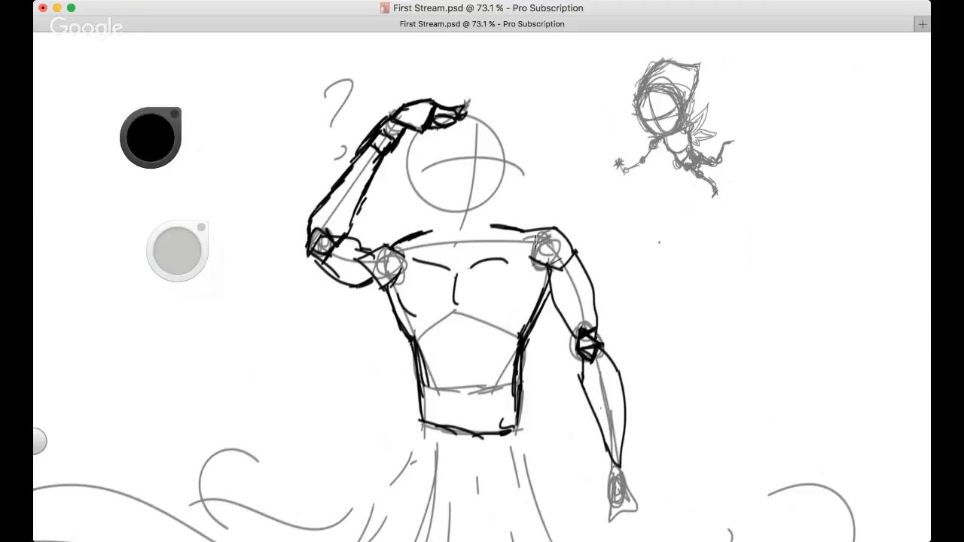
# Examine the whole figure, from the outlined arms and torso down to the sweeping strokes of the lower body
pyautogui.press('space')
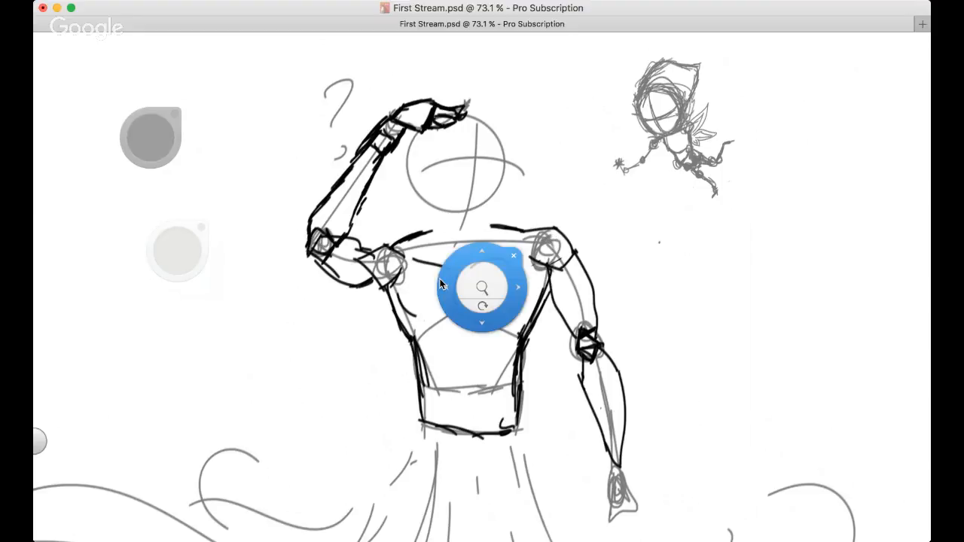
pyautogui.moveTo(440, 278); pyautogui.dragTo(444, 58)
pyautogui.press('space')
pyautogui.moveTo(438, 256); pyautogui.dragTo(501, 376)
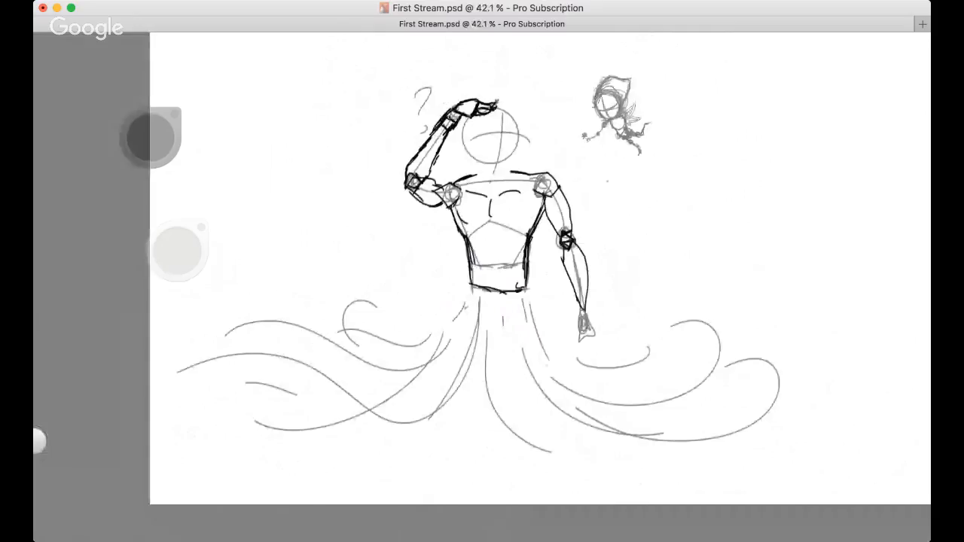
pyautogui.moveTo(422, 323); pyautogui.dragTo(391, 319)
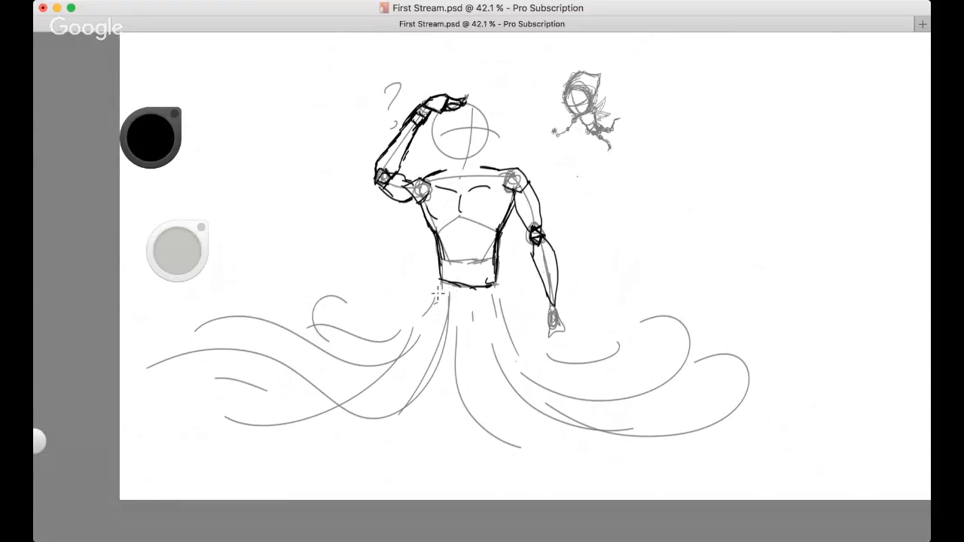
pyautogui.press('space')
pyautogui.moveTo(469, 260); pyautogui.dragTo(512, 261)
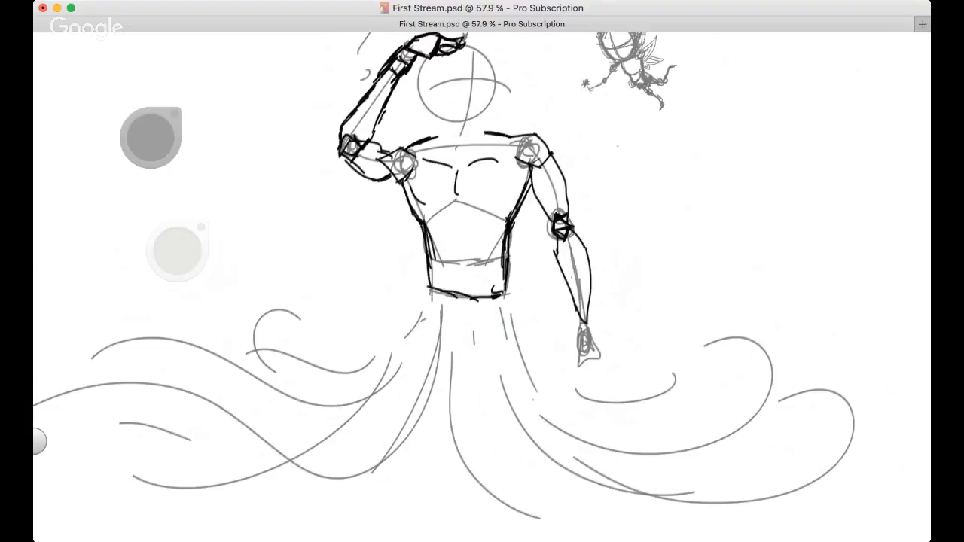
pyautogui.moveTo(438, 290); pyautogui.dragTo(449, 218)
pyautogui.moveTo(356, 303); pyautogui.dragTo(431, 243)
pyautogui.press('super+z')
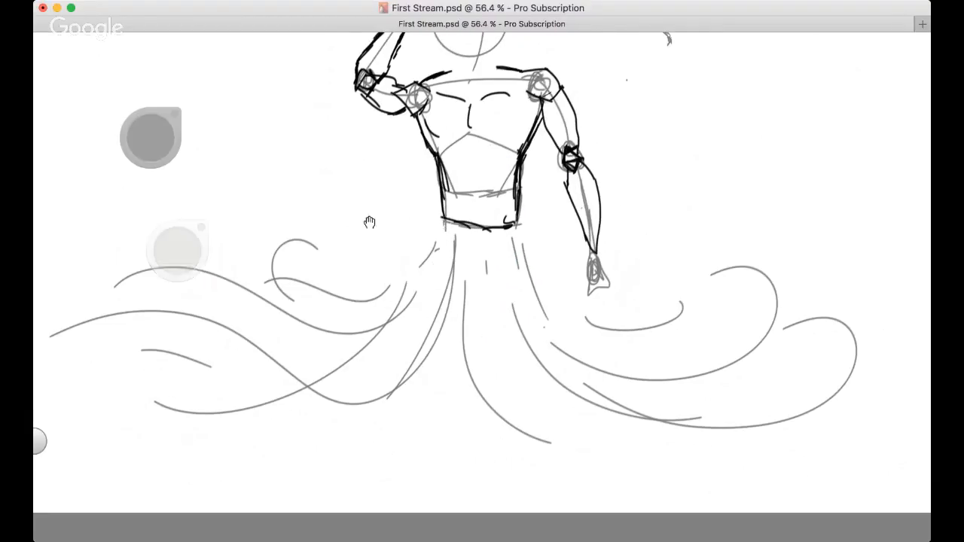
pyautogui.moveTo(370, 221); pyautogui.dragTo(349, 398)
pyautogui.moveTo(389, 353); pyautogui.dragTo(437, 335)
pyautogui.moveTo(370, 334)
pyautogui.mouseDown()
pyautogui.moveTo(408, 251)
pyautogui.moveTo(339, 256)
pyautogui.moveTo(437, 302)
pyautogui.moveTo(369, 336)
pyautogui.mouseUp()
pyautogui.moveTo(368, 336); pyautogui.dragTo(344, 298)
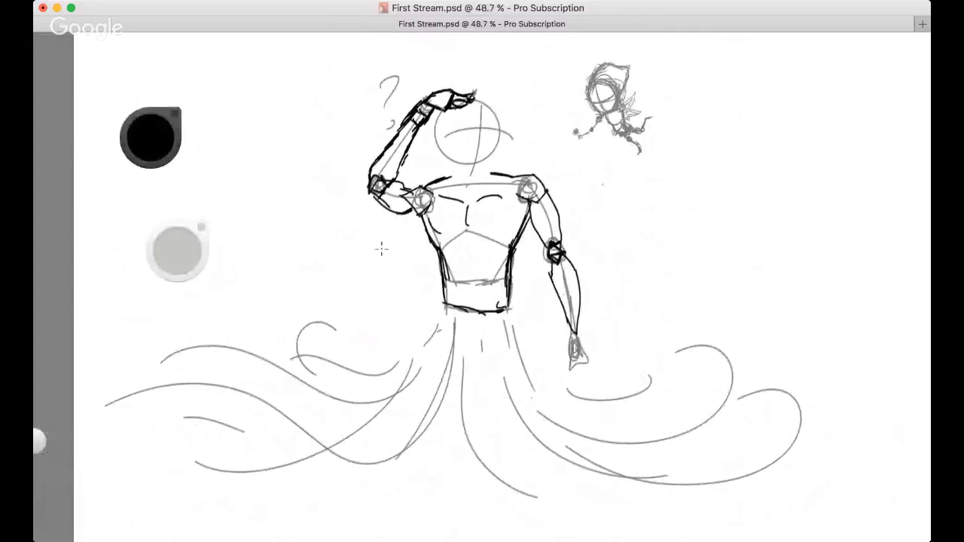
pyautogui.moveTo(335, 265); pyautogui.dragTo(323, 344)
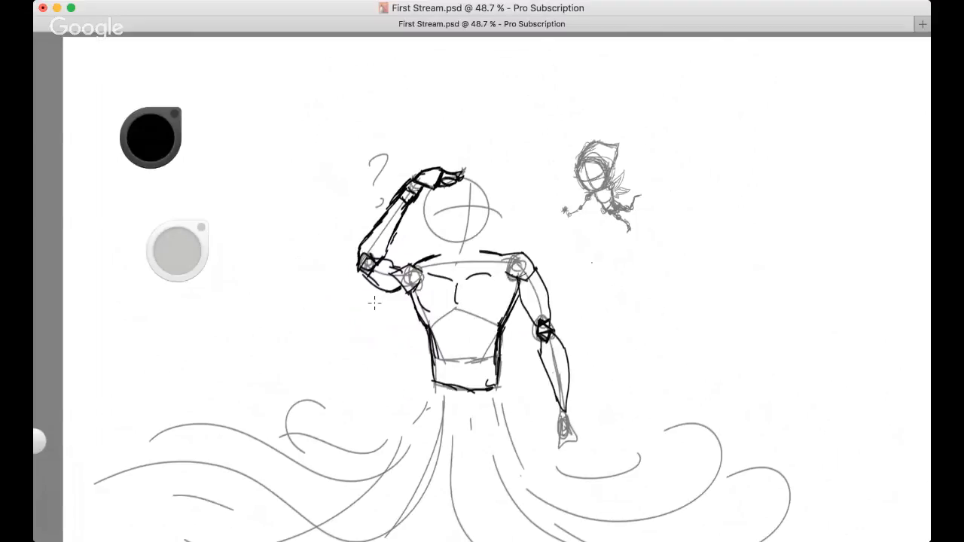
# Draw both sides of the neck from the head circle to the shoulder lines, with a short slanted throat stroke inside
pyautogui.press('space')
pyautogui.moveTo(486, 287); pyautogui.dragTo(587, 252)
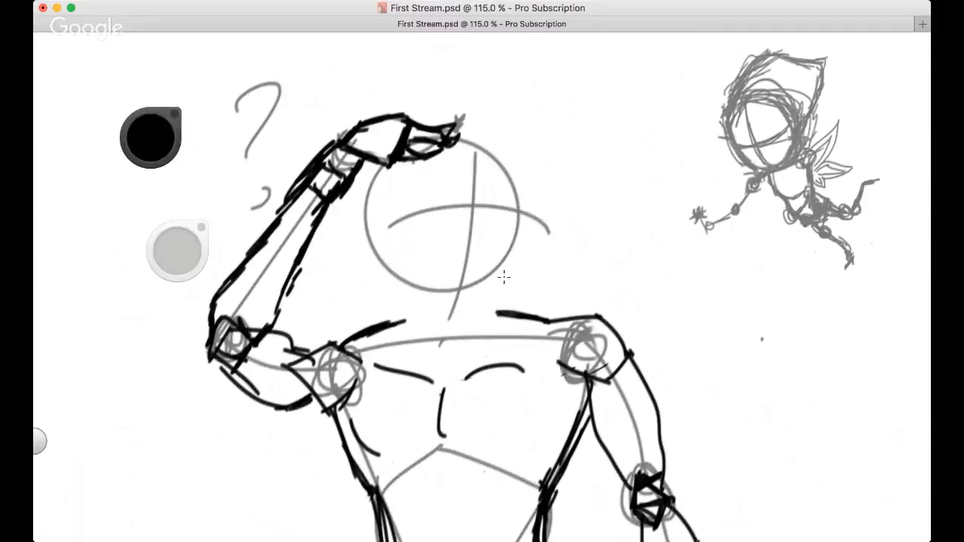
pyautogui.moveTo(486, 283); pyautogui.dragTo(496, 323)
pyautogui.press('super+z')
pyautogui.moveTo(487, 276); pyautogui.dragTo(498, 322)
pyautogui.hotkey('ctrl', 'z')
pyautogui.moveTo(487, 273); pyautogui.dragTo(508, 311)
pyautogui.press('super+z')
pyautogui.moveTo(418, 287)
pyautogui.mouseDown()
pyautogui.moveTo(411, 335)
pyautogui.moveTo(472, 307)
pyautogui.moveTo(475, 289)
pyautogui.mouseUp()
pyautogui.press('super+z')
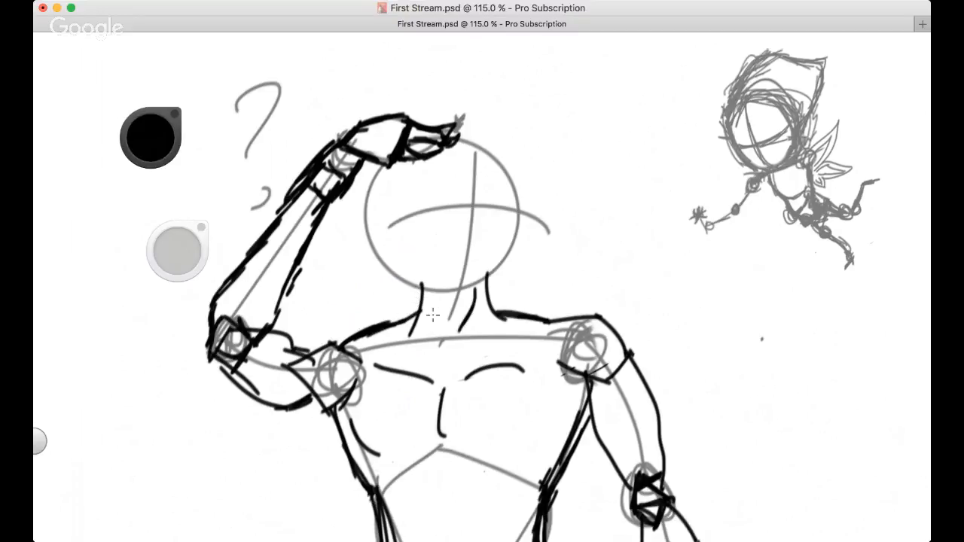
# Try a short tendon stroke at the base of the neck, and erase the throat strokes inside the neck
pyautogui.moveTo(433, 314); pyautogui.dragTo(441, 331)
pyautogui.press('super+z')
pyautogui.moveTo(433, 292); pyautogui.dragTo(443, 331)
pyautogui.hotkey('ctrl', 'z')
pyautogui.scroll(3, 389, 309)
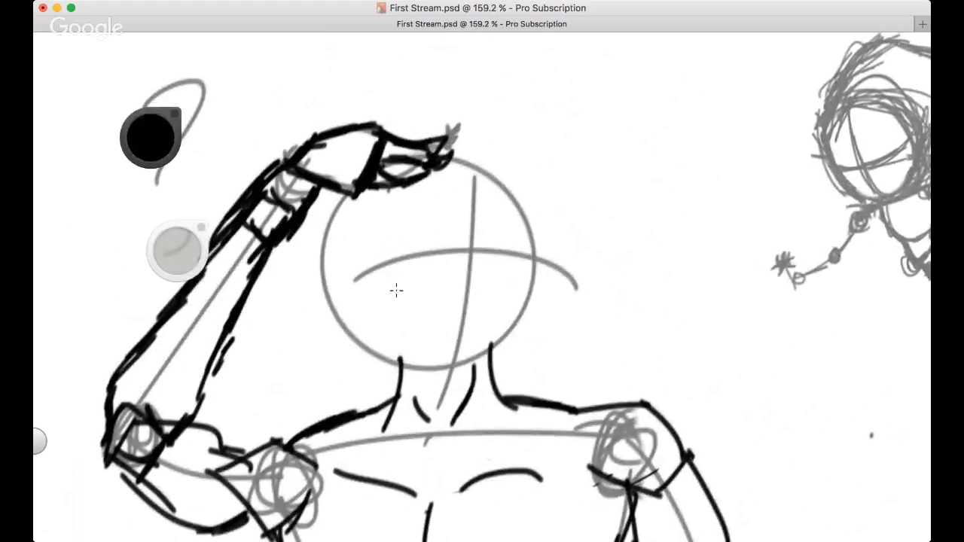
pyautogui.moveTo(418, 411)
pyautogui.mouseDown()
pyautogui.moveTo(417, 394)
pyautogui.moveTo(426, 419)
pyautogui.mouseUp()
pyautogui.moveTo(442, 376); pyautogui.dragTo(470, 423)
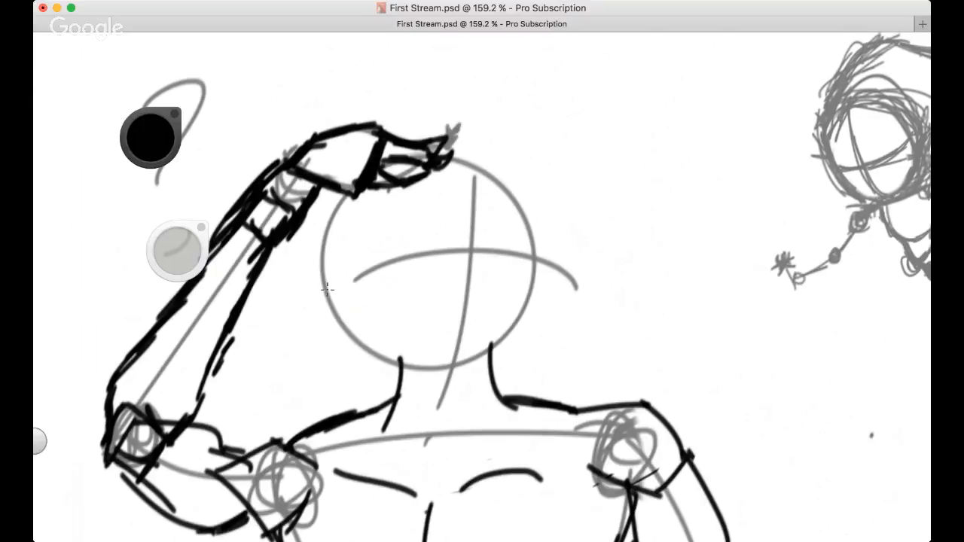
# Outline both sides of the head inside the guide circle, from the raised hand down to the neck
pyautogui.moveTo(347, 195); pyautogui.dragTo(329, 225)
pyautogui.press('super+z')
pyautogui.moveTo(348, 185); pyautogui.dragTo(330, 243)
pyautogui.moveTo(332, 206)
pyautogui.mouseDown()
pyautogui.moveTo(336, 278)
pyautogui.moveTo(368, 310)
pyautogui.moveTo(401, 377)
pyautogui.moveTo(388, 408)
pyautogui.mouseUp()
pyautogui.moveTo(444, 167)
pyautogui.mouseDown()
pyautogui.moveTo(480, 171)
pyautogui.moveTo(514, 199)
pyautogui.moveTo(519, 242)
pyautogui.moveTo(492, 358)
pyautogui.moveTo(497, 391)
pyautogui.mouseUp()
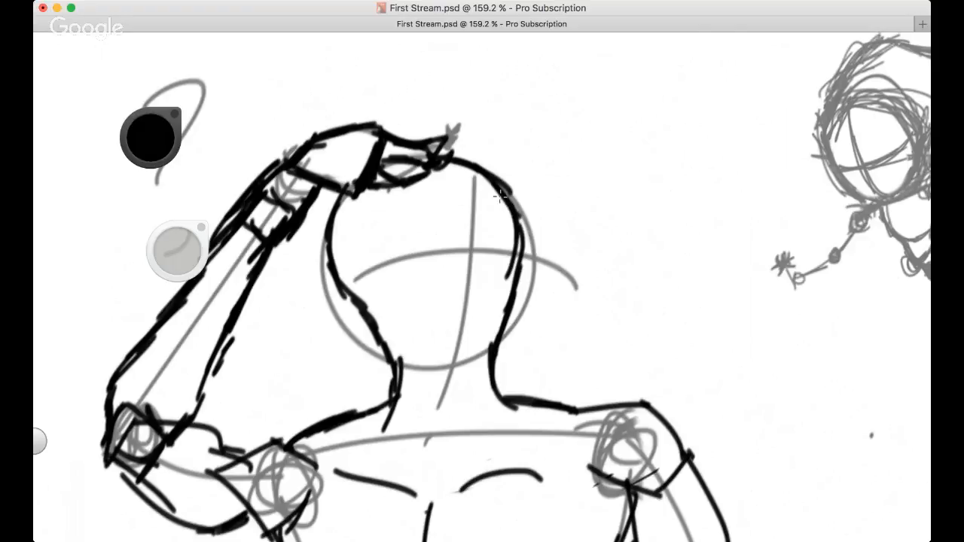
pyautogui.press('space')
pyautogui.moveTo(417, 225); pyautogui.dragTo(399, 253)
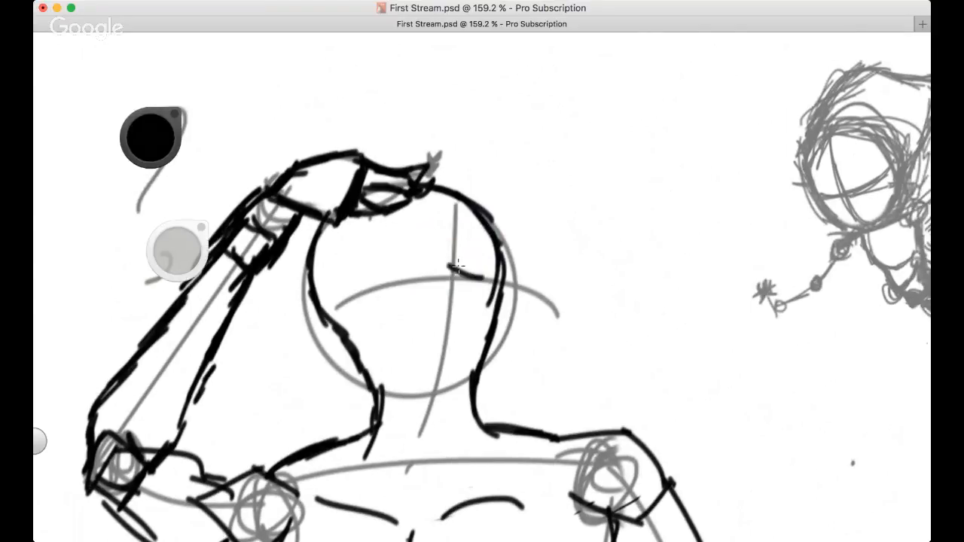
pyautogui.moveTo(448, 210); pyautogui.dragTo(435, 390)
pyautogui.press('super+z')
pyautogui.moveTo(444, 220); pyautogui.dragTo(426, 359)
pyautogui.press('super+z')
pyautogui.moveTo(437, 258)
pyautogui.mouseDown()
pyautogui.moveTo(382, 256)
pyautogui.moveTo(407, 290)
pyautogui.moveTo(434, 286)
pyautogui.mouseUp()
pyautogui.press('super+z')
pyautogui.press('super+z')
# Draw two narrow slanted eyes along the face's horizontal guide, one on each side of the centre line
pyautogui.moveTo(370, 265)
pyautogui.mouseDown()
pyautogui.moveTo(452, 270)
pyautogui.moveTo(436, 283)
pyautogui.moveTo(503, 263)
pyautogui.mouseUp()
pyautogui.moveTo(479, 272); pyautogui.dragTo(502, 271)
pyautogui.moveTo(453, 207)
pyautogui.mouseDown()
pyautogui.moveTo(459, 281)
pyautogui.moveTo(429, 396)
pyautogui.mouseUp()
pyautogui.press('super+z')
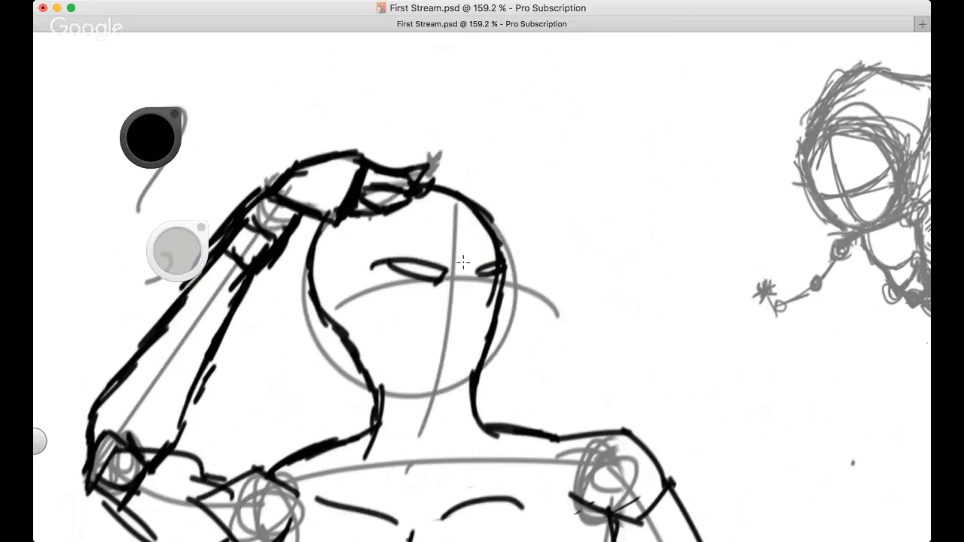
pyautogui.moveTo(453, 257); pyautogui.dragTo(458, 266)
pyautogui.press('super+z')
# Draw a small round mark in the middle of the face and outline a blunt muzzle projecting beyond the head
pyautogui.moveTo(435, 322); pyautogui.dragTo(486, 331)
pyautogui.moveTo(457, 281); pyautogui.dragTo(526, 285)
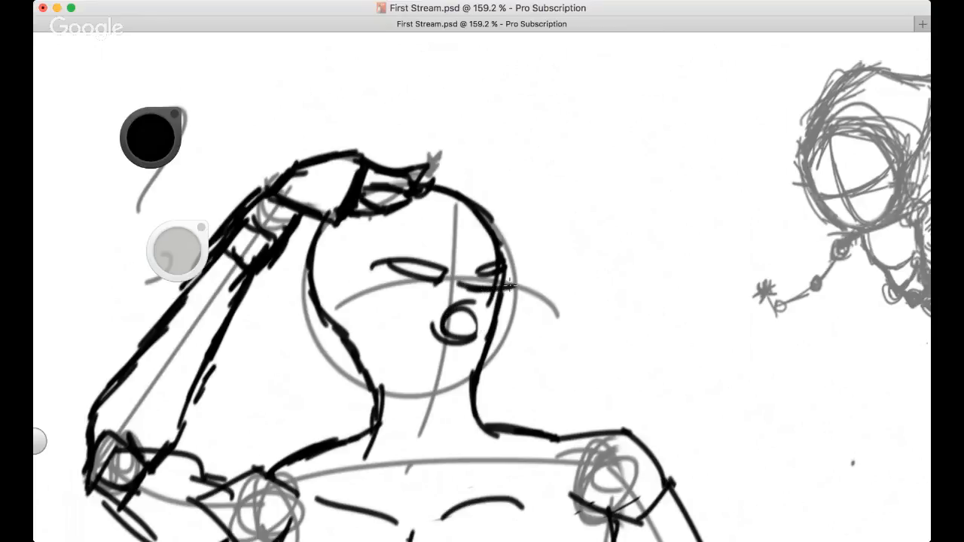
pyautogui.press('super+z')
pyautogui.press('super+z')
pyautogui.moveTo(458, 257)
pyautogui.mouseDown()
pyautogui.moveTo(541, 331)
pyautogui.moveTo(532, 353)
pyautogui.mouseUp()
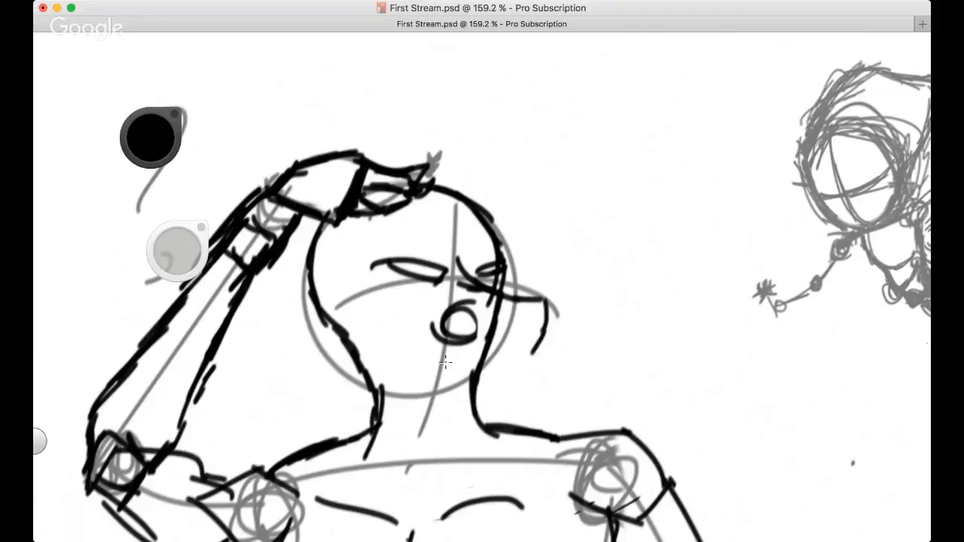
pyautogui.moveTo(452, 367)
pyautogui.mouseDown()
pyautogui.moveTo(435, 370)
pyautogui.moveTo(493, 366)
pyautogui.moveTo(534, 351)
pyautogui.mouseUp()
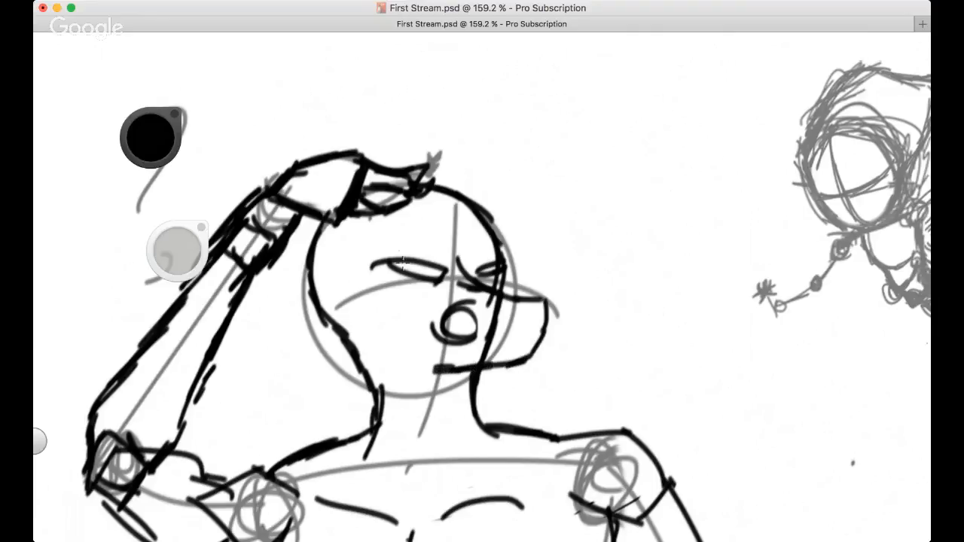
# Redraw the back of the head slightly further inward and erase the old outer contour
pyautogui.moveTo(345, 222)
pyautogui.mouseDown()
pyautogui.moveTo(324, 271)
pyautogui.moveTo(336, 334)
pyautogui.moveTo(319, 315)
pyautogui.mouseUp()
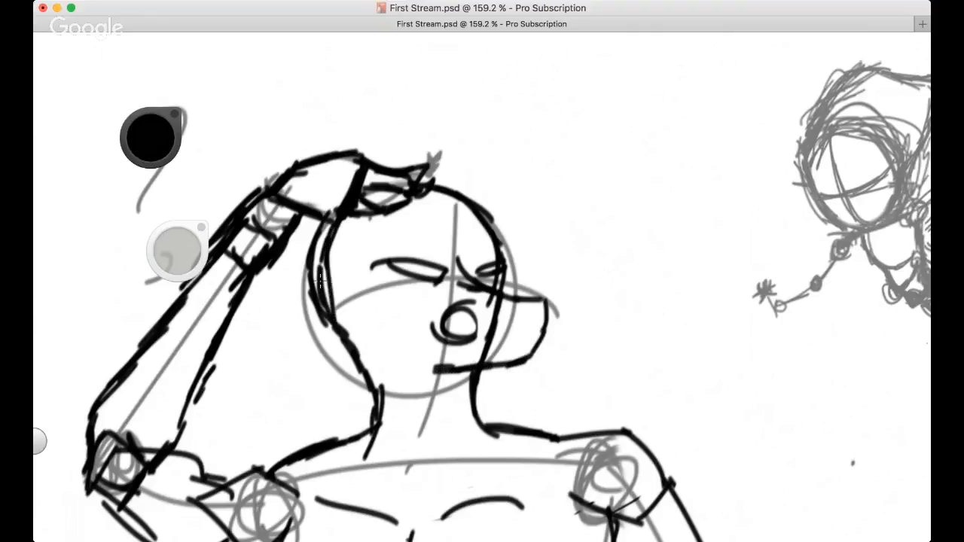
pyautogui.moveTo(316, 262); pyautogui.dragTo(326, 294)
pyautogui.moveTo(332, 323); pyautogui.dragTo(343, 352)
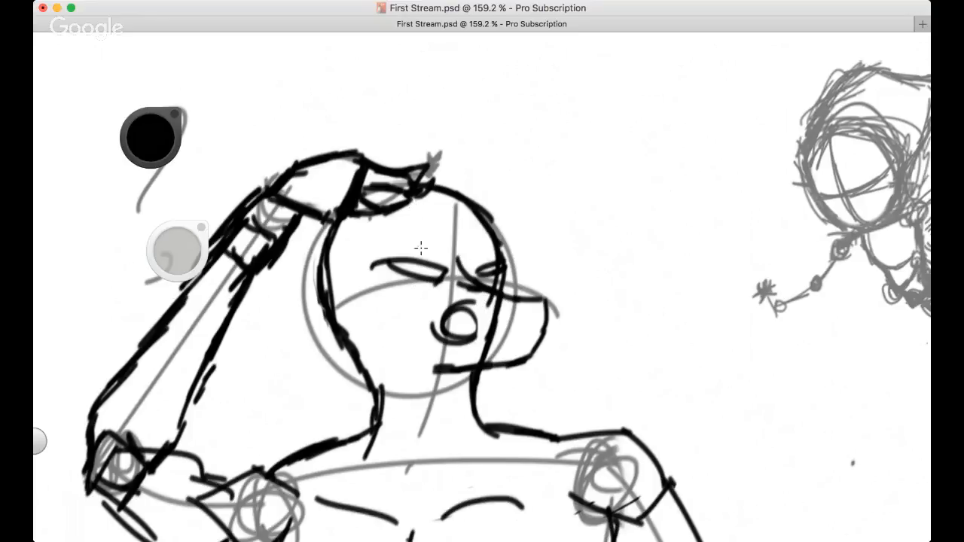
# Reinforce the raised forearm's inner edge, and erase and redraw its outer edge between elbow and wrist
pyautogui.press('space')
pyautogui.moveTo(342, 225); pyautogui.dragTo(363, 289)
pyautogui.press('space')
pyautogui.moveTo(444, 291)
pyautogui.mouseDown()
pyautogui.moveTo(385, 268)
pyautogui.moveTo(361, 227)
pyautogui.mouseUp()
pyautogui.moveTo(223, 419); pyautogui.dragTo(252, 356)
pyautogui.moveTo(229, 401); pyautogui.dragTo(248, 360)
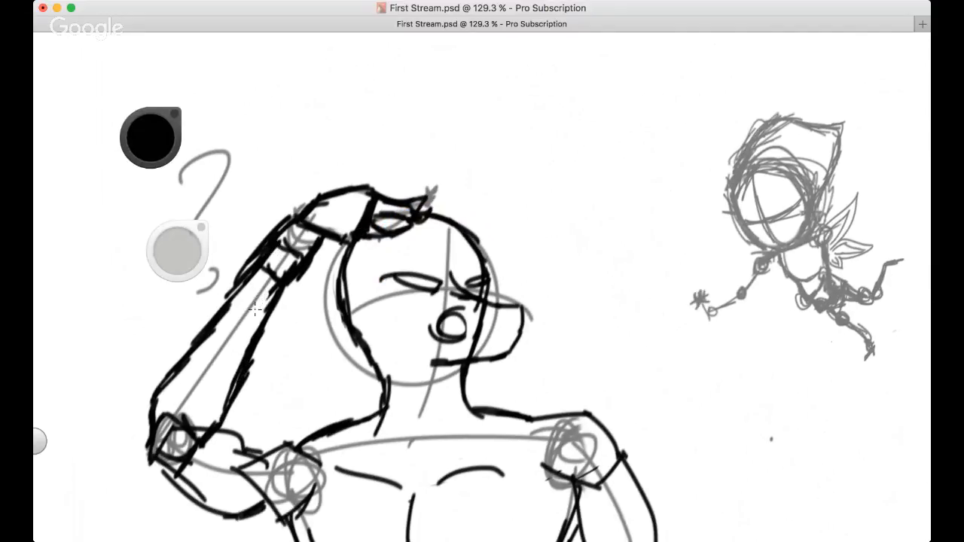
pyautogui.moveTo(244, 267)
pyautogui.mouseDown()
pyautogui.moveTo(220, 298)
pyautogui.moveTo(258, 242)
pyautogui.mouseUp()
pyautogui.moveTo(227, 294)
pyautogui.mouseDown()
pyautogui.moveTo(260, 254)
pyautogui.moveTo(209, 349)
pyautogui.mouseUp()
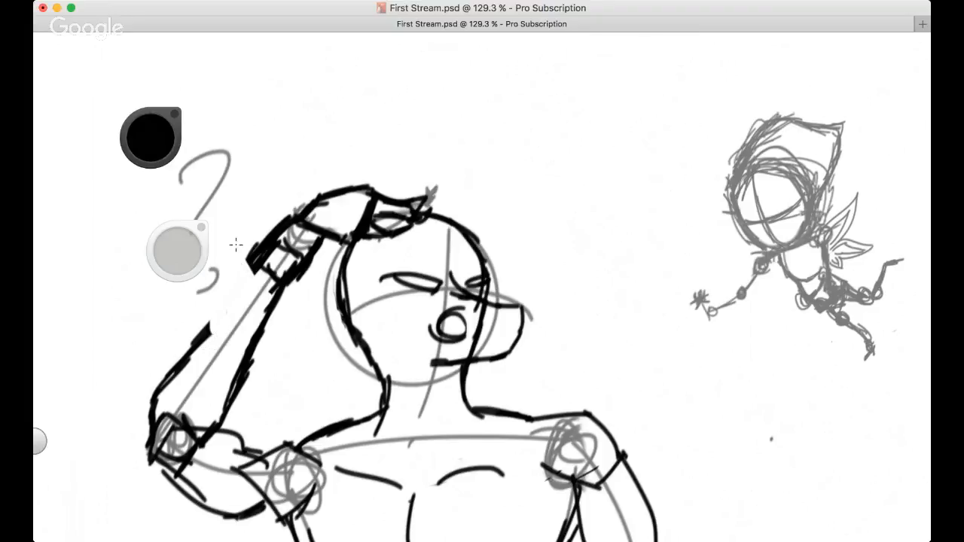
pyautogui.moveTo(256, 261)
pyautogui.mouseDown()
pyautogui.moveTo(207, 331)
pyautogui.moveTo(192, 332)
pyautogui.mouseUp()
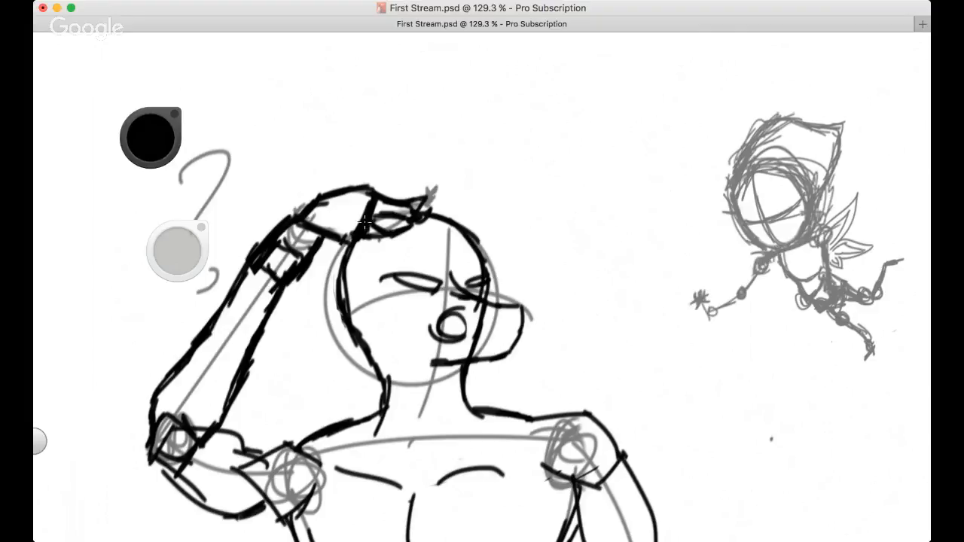
pyautogui.press('space')
pyautogui.moveTo(422, 231); pyautogui.dragTo(431, 204)
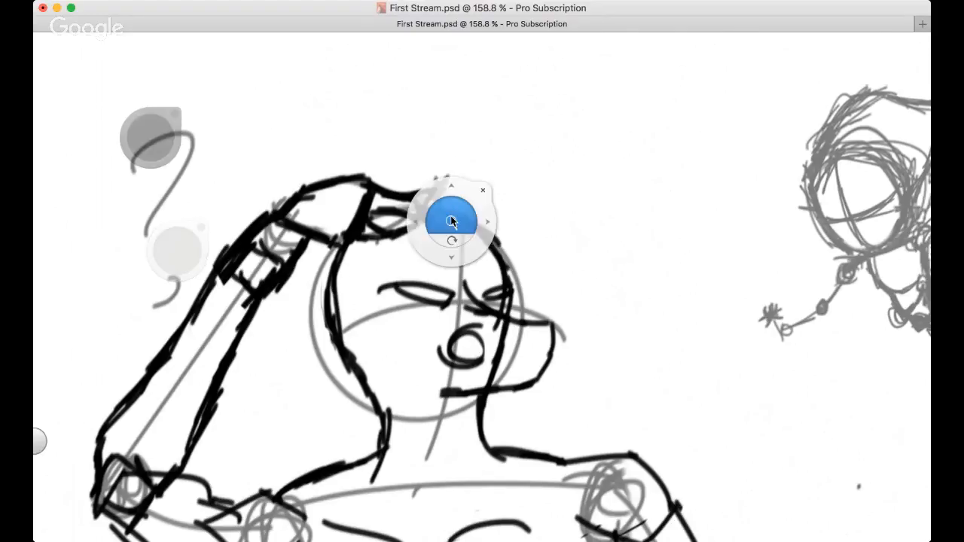
pyautogui.scroll(-2, 452, 215)
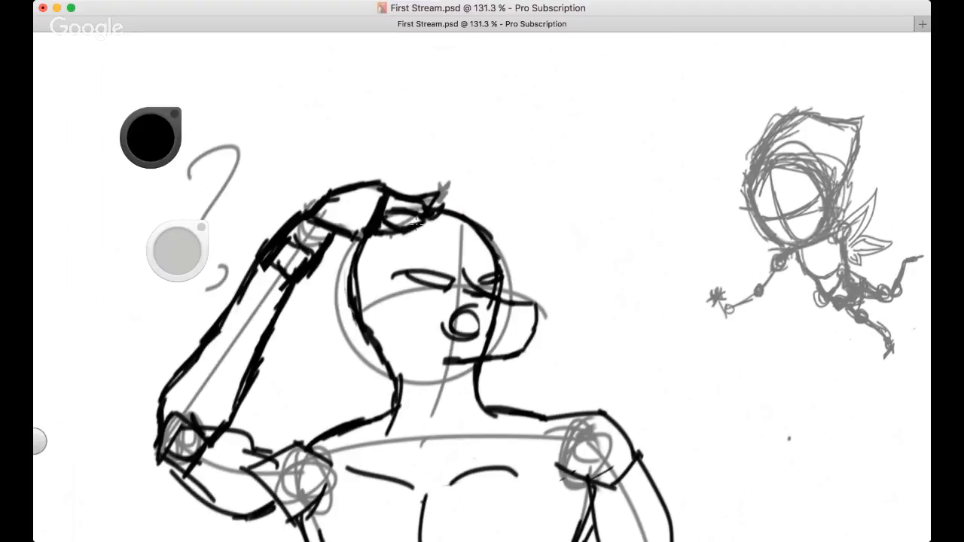
pyautogui.press('space')
pyautogui.moveTo(524, 285); pyautogui.dragTo(568, 284)
pyautogui.press('space')
pyautogui.scroll(-2, 418, 258)
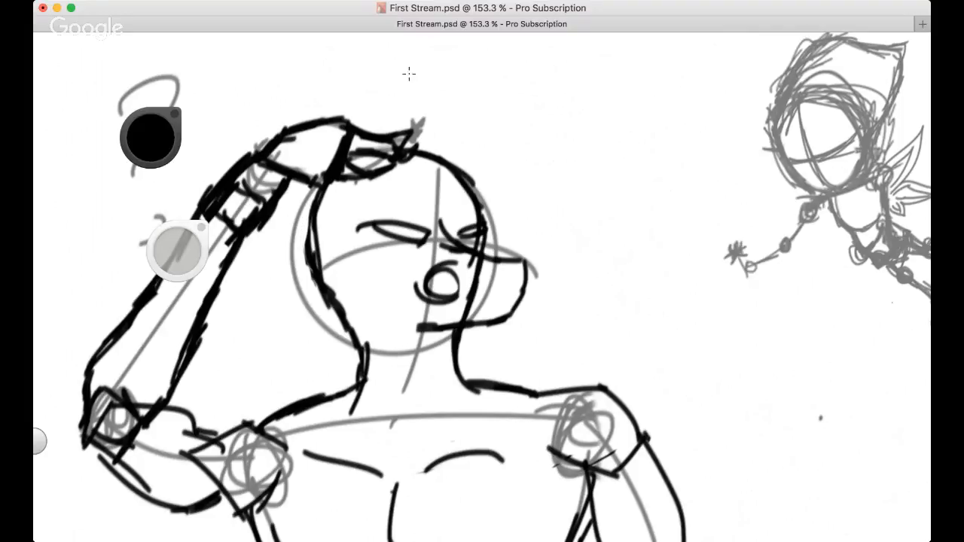
pyautogui.press('super+Tab')
pyautogui.click(394, 2)
# Erase the round mark on the face and the part of the head contour that crosses the muzzle
pyautogui.scroll(2, 480, 277)
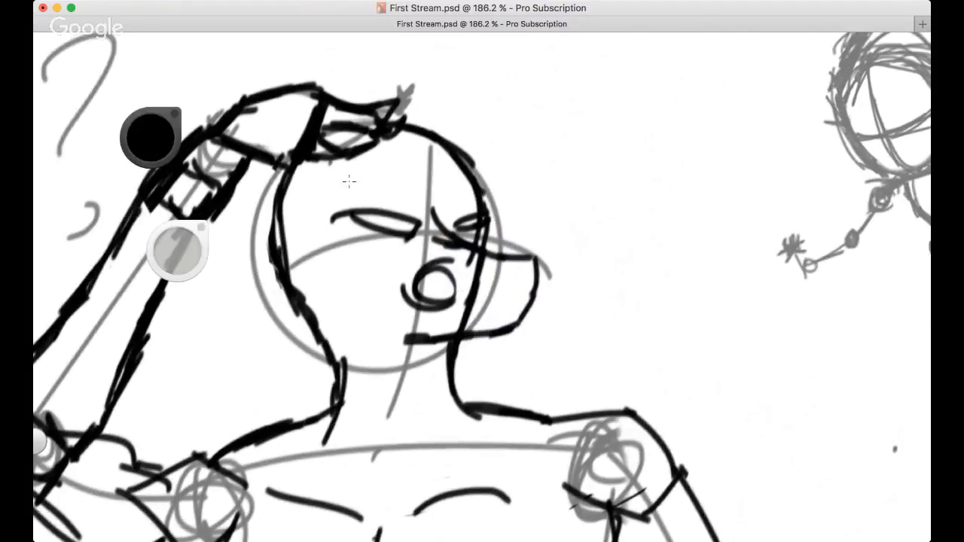
pyautogui.moveTo(403, 295)
pyautogui.mouseDown()
pyautogui.moveTo(415, 276)
pyautogui.moveTo(440, 297)
pyautogui.moveTo(452, 290)
pyautogui.moveTo(457, 261)
pyautogui.moveTo(438, 242)
pyautogui.mouseUp()
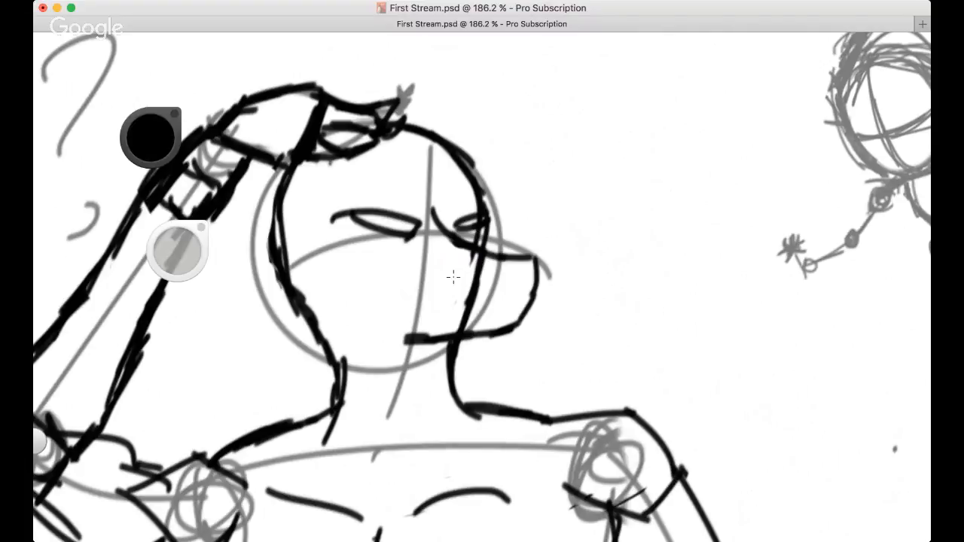
pyautogui.moveTo(453, 277)
pyautogui.mouseDown()
pyautogui.moveTo(470, 325)
pyautogui.moveTo(484, 267)
pyautogui.moveTo(462, 259)
pyautogui.moveTo(484, 297)
pyautogui.moveTo(468, 309)
pyautogui.moveTo(464, 334)
pyautogui.mouseUp()
pyautogui.press('space')
pyautogui.moveTo(444, 231); pyautogui.dragTo(420, 266)
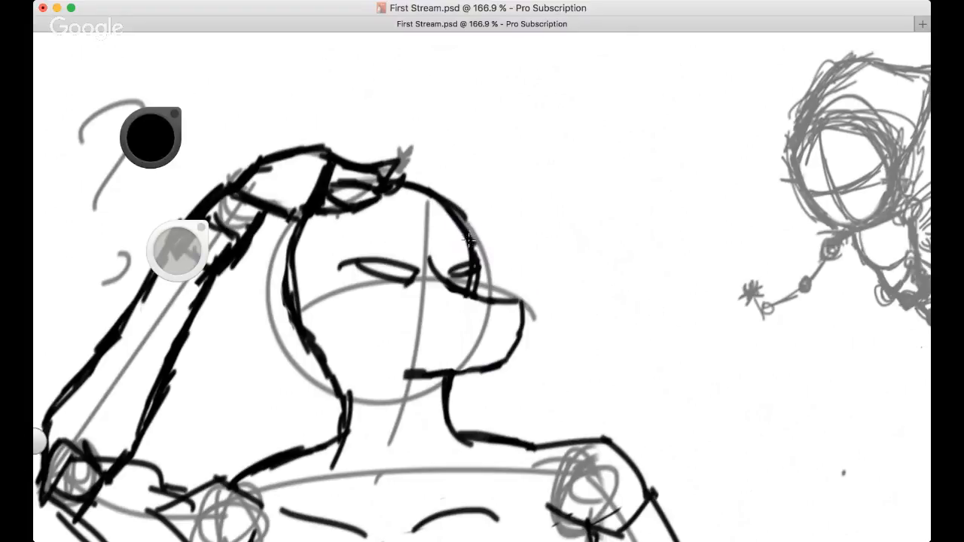
pyautogui.moveTo(354, 261); pyautogui.dragTo(338, 265)
pyautogui.press('space')
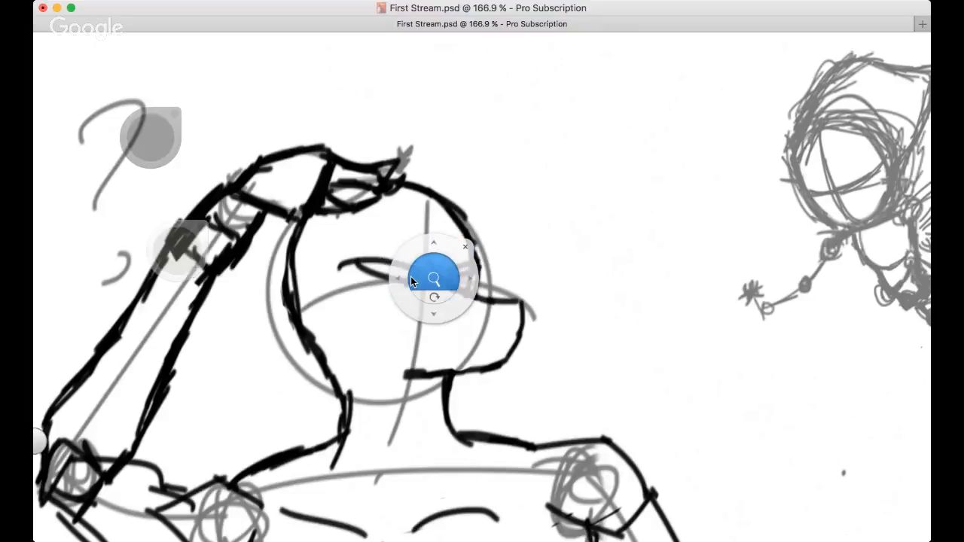
pyautogui.moveTo(411, 276); pyautogui.dragTo(375, 226)
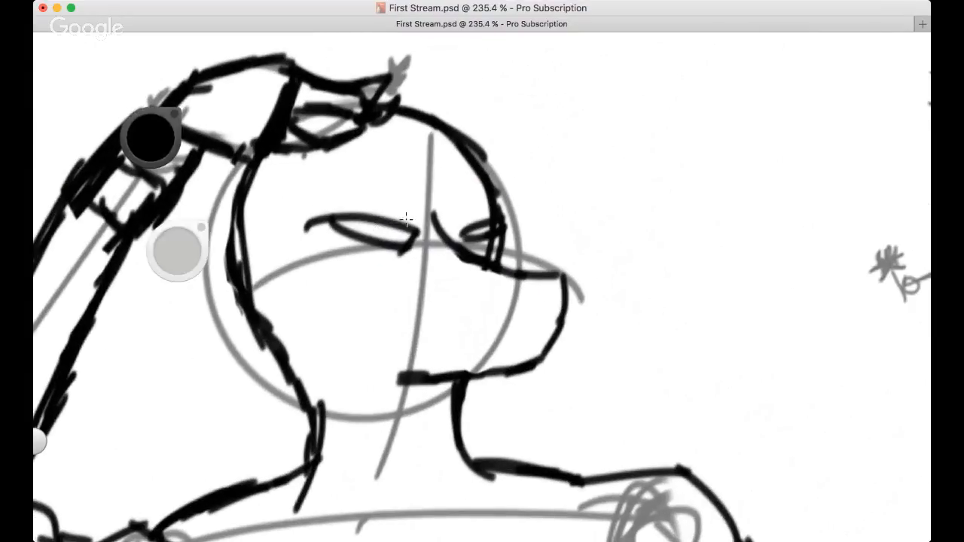
# Try a small curved ear on top of the head and a second one behind the hand, and undo both
pyautogui.press('space')
pyautogui.moveTo(463, 268)
pyautogui.mouseDown()
pyautogui.moveTo(473, 268)
pyautogui.moveTo(456, 268)
pyautogui.mouseUp()
pyautogui.scroll(2, 436, 291)
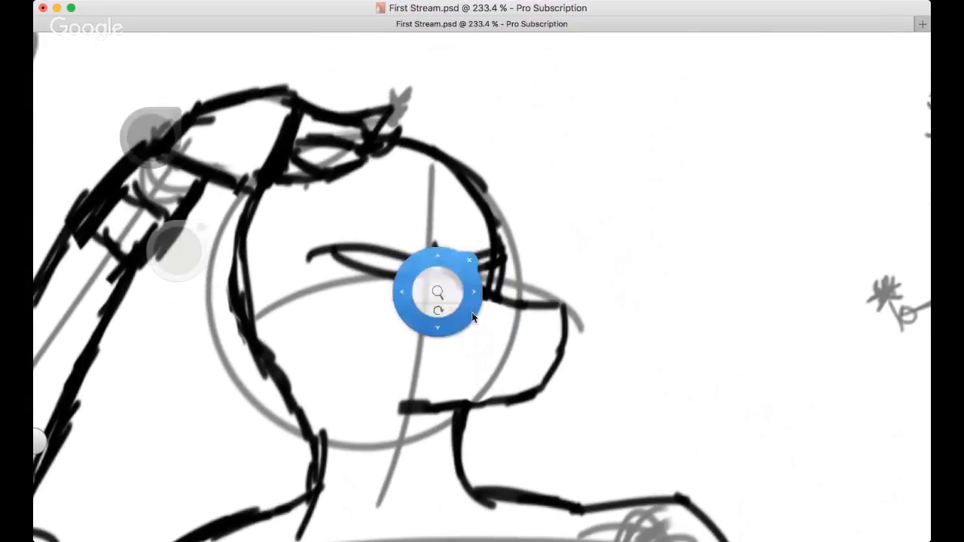
pyautogui.moveTo(411, 147)
pyautogui.mouseDown()
pyautogui.moveTo(419, 135)
pyautogui.moveTo(454, 160)
pyautogui.moveTo(458, 179)
pyautogui.mouseUp()
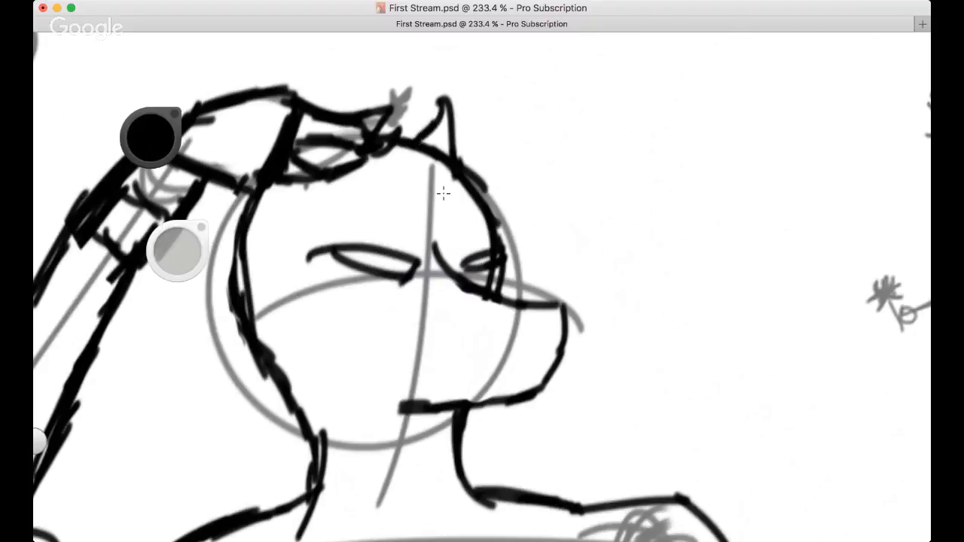
pyautogui.moveTo(264, 195)
pyautogui.mouseDown()
pyautogui.moveTo(266, 145)
pyautogui.moveTo(293, 142)
pyautogui.mouseUp()
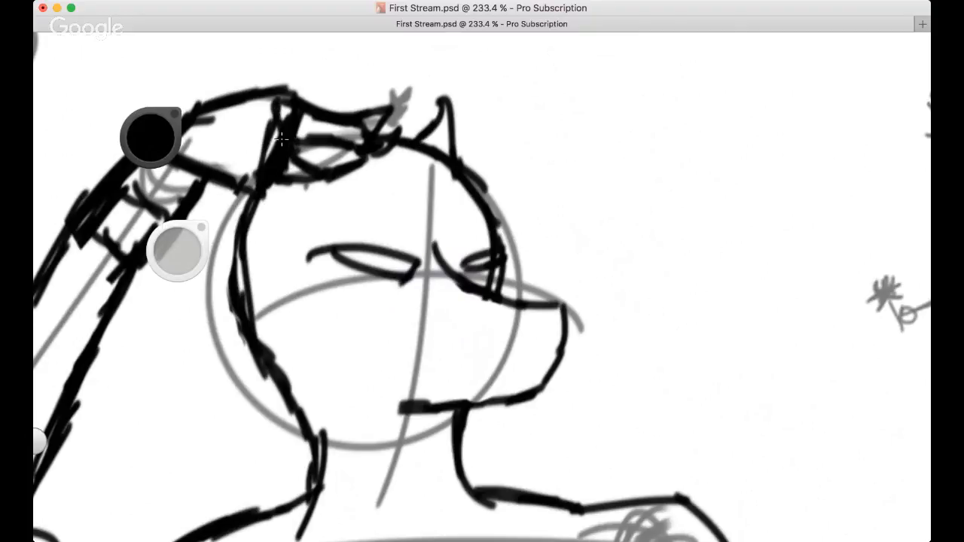
pyautogui.press('super+z')
pyautogui.press('super+z')
pyautogui.press('super+z')
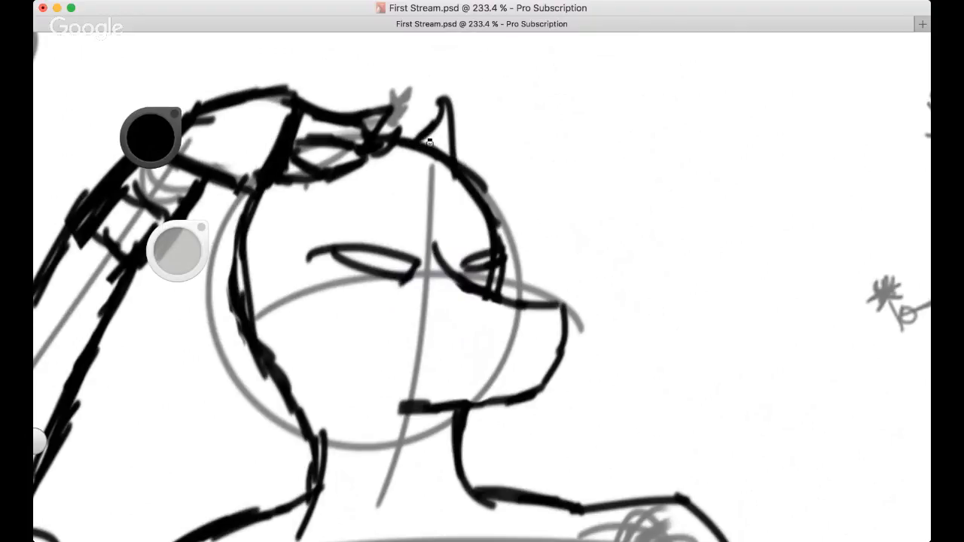
pyautogui.press('super+z')
pyautogui.press('super+z')
pyautogui.press('super+z')
# Draw a small, sharply pointed ear on top of the head beside the raised hand
pyautogui.moveTo(423, 143)
pyautogui.mouseDown()
pyautogui.moveTo(435, 98)
pyautogui.moveTo(454, 126)
pyautogui.moveTo(457, 179)
pyautogui.mouseUp()
pyautogui.moveTo(486, 228); pyautogui.dragTo(354, 156)
pyautogui.scroll(-3, 452, 256)
pyautogui.scroll(5, 452, 256)
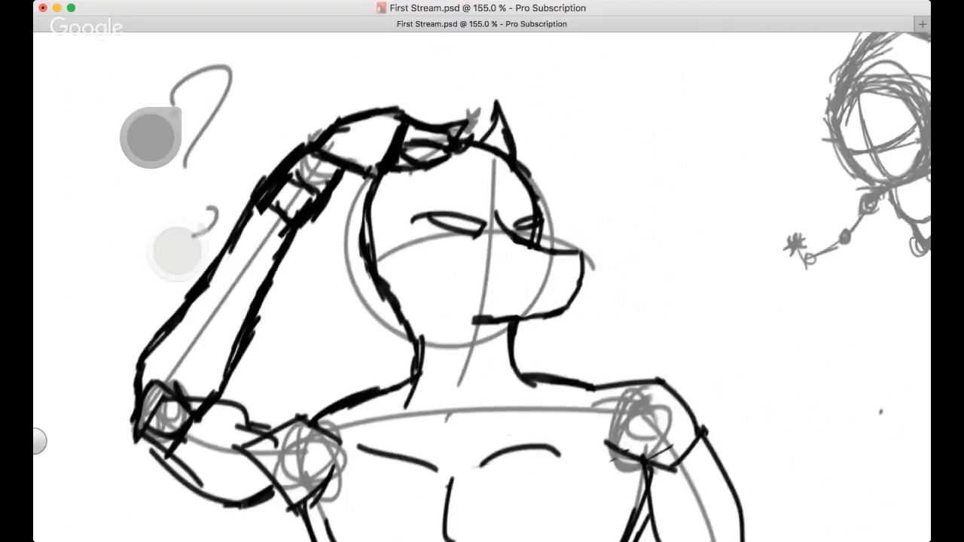
# Fade the black outline sketch to grey so it serves as a guide for cleaner line work
pyautogui.scroll(-3, 482, 286)
pyautogui.scroll(3, 482, 286)
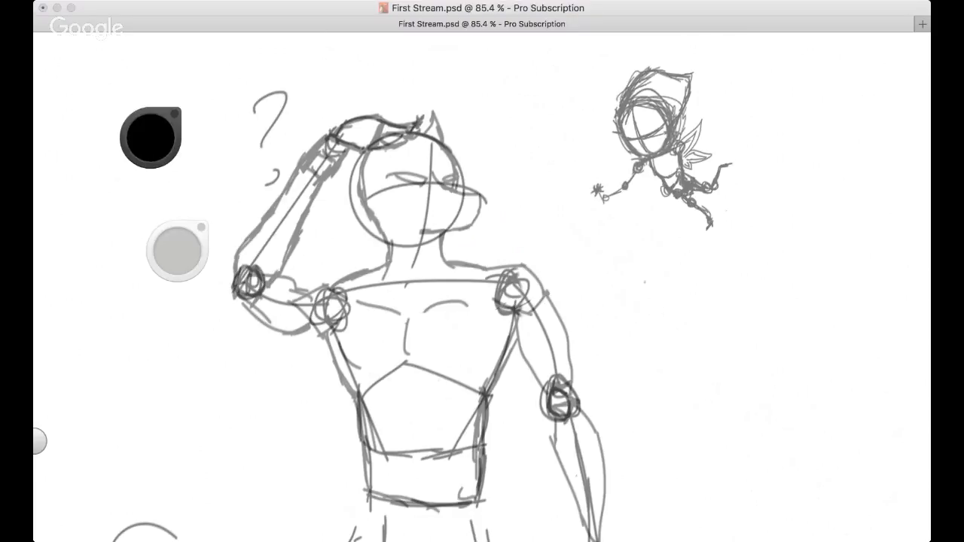
pyautogui.click(638, 184)
pyautogui.keyDown('alt'); pyautogui.click(490, 264); pyautogui.keyUp('alt')
pyautogui.press('space')
pyautogui.moveTo(496, 242); pyautogui.dragTo(495, 317)
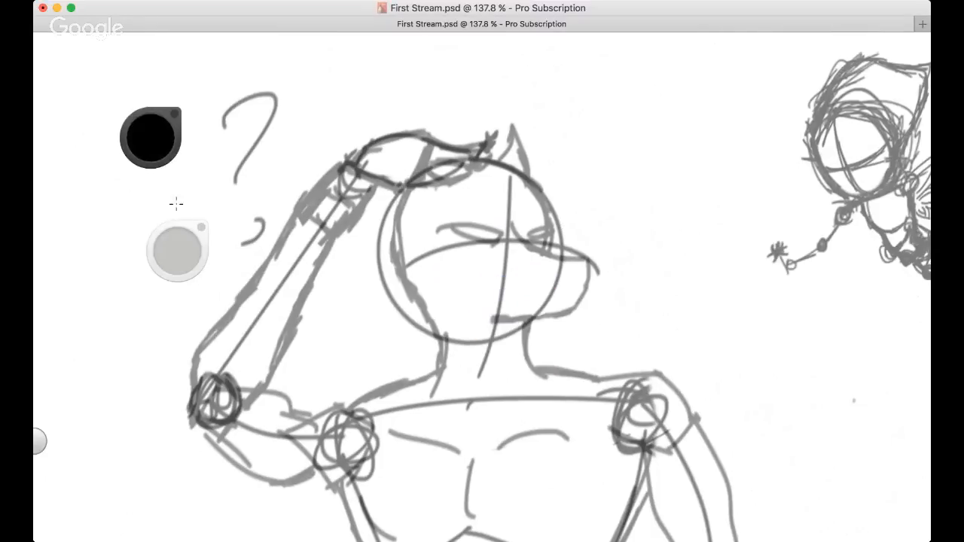
# Test a thin black brush with loose strokes over the raised forearm and undo them
pyautogui.press('space')
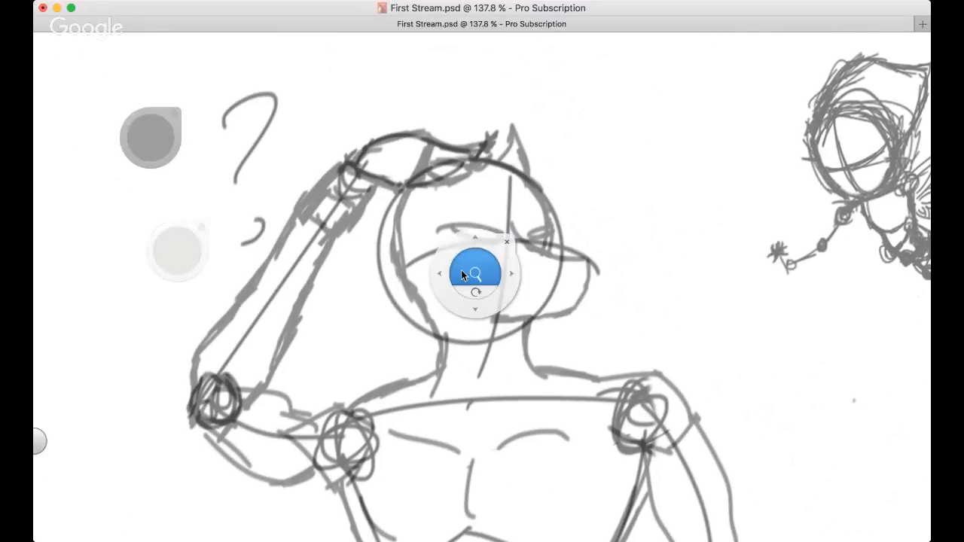
pyautogui.moveTo(461, 273); pyautogui.dragTo(490, 273)
pyautogui.moveTo(396, 237); pyautogui.dragTo(503, 198)
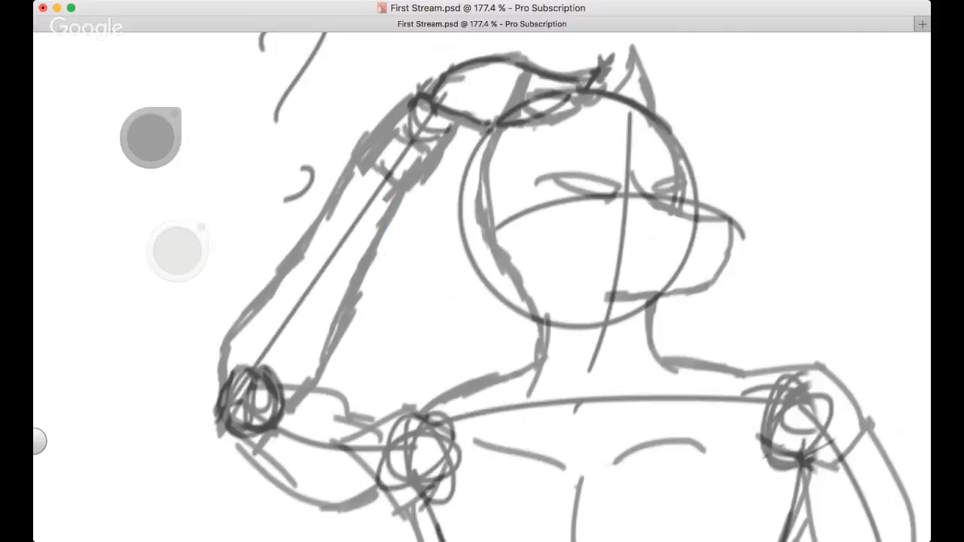
pyautogui.moveTo(436, 231); pyautogui.dragTo(362, 231)
pyautogui.moveTo(344, 284); pyautogui.dragTo(366, 257)
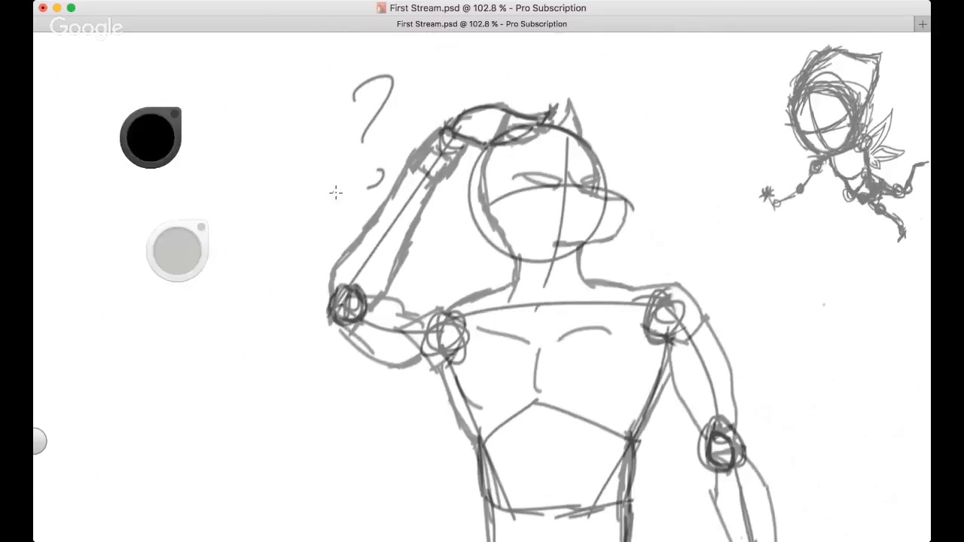
pyautogui.press('space')
pyautogui.moveTo(376, 211); pyautogui.dragTo(422, 212)
pyautogui.moveTo(390, 139)
pyautogui.mouseDown()
pyautogui.moveTo(351, 287)
pyautogui.moveTo(304, 315)
pyautogui.mouseUp()
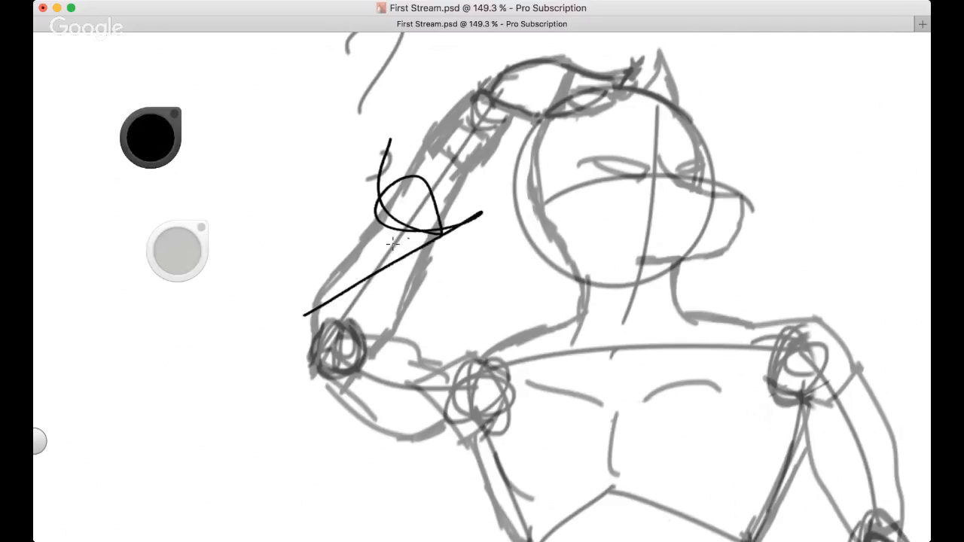
pyautogui.press('super+z')
pyautogui.moveTo(360, 222)
pyautogui.mouseDown()
pyautogui.moveTo(452, 198)
pyautogui.moveTo(482, 170)
pyautogui.moveTo(393, 284)
pyautogui.mouseUp()
pyautogui.press('super+z')
pyautogui.press('super+z')
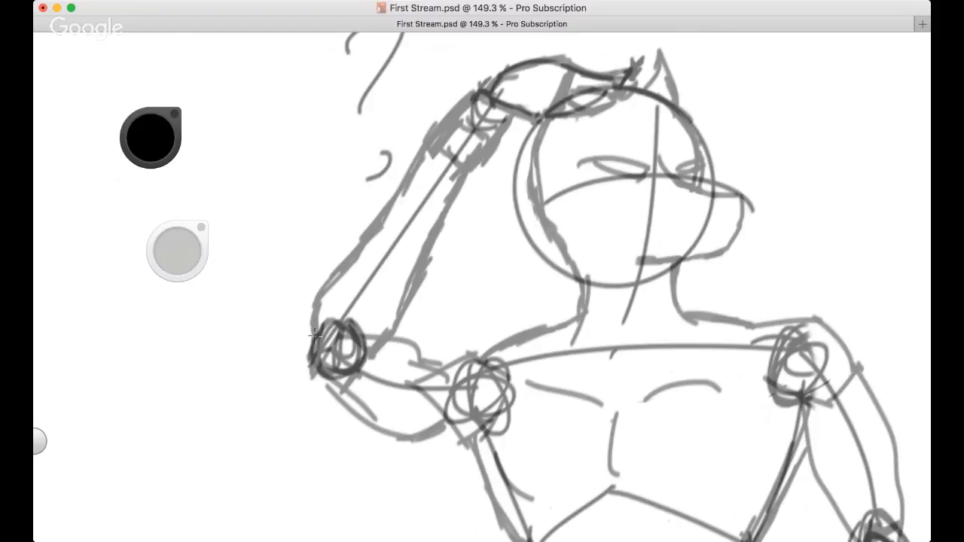
# Try one long thin stroke along the raised forearm from the elbow to the hand, and undo it
pyautogui.press('space')
pyautogui.moveTo(319, 302); pyautogui.dragTo(312, 381)
pyautogui.press('super+z')
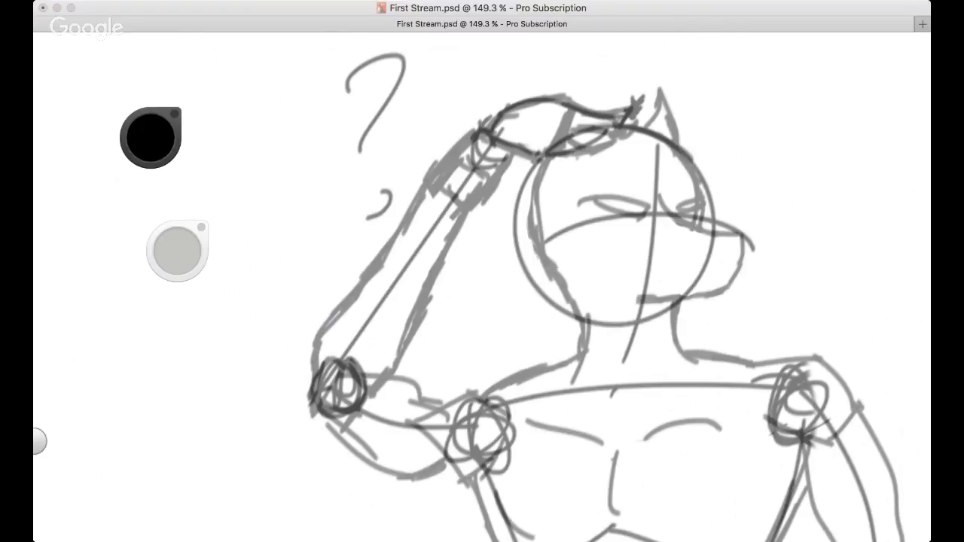
pyautogui.click(609, 58)
pyautogui.moveTo(306, 364)
pyautogui.mouseDown()
pyautogui.moveTo(385, 233)
pyautogui.moveTo(524, 112)
pyautogui.mouseUp()
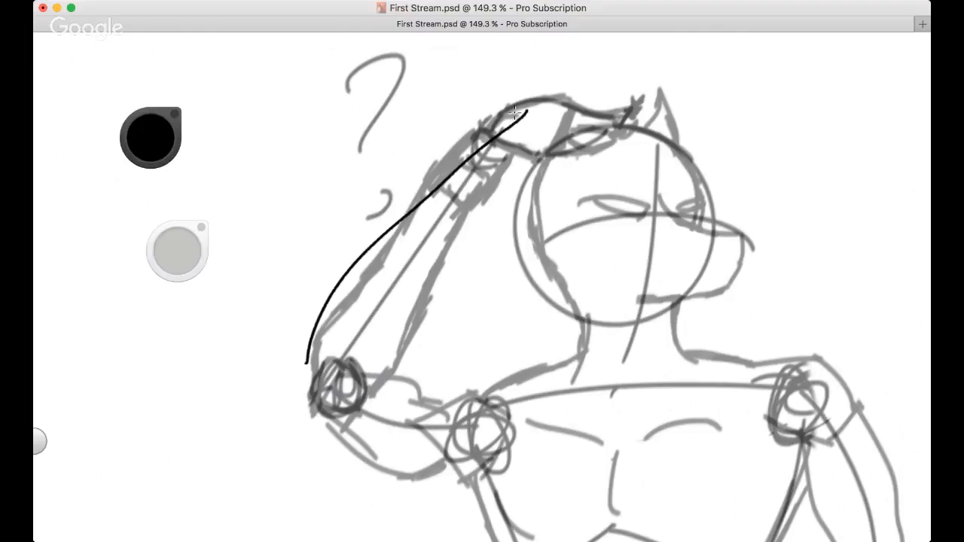
pyautogui.press('super+z')
pyautogui.moveTo(338, 332)
pyautogui.mouseDown()
pyautogui.moveTo(487, 148)
pyautogui.moveTo(532, 123)
pyautogui.mouseUp()
pyautogui.press('super+z')
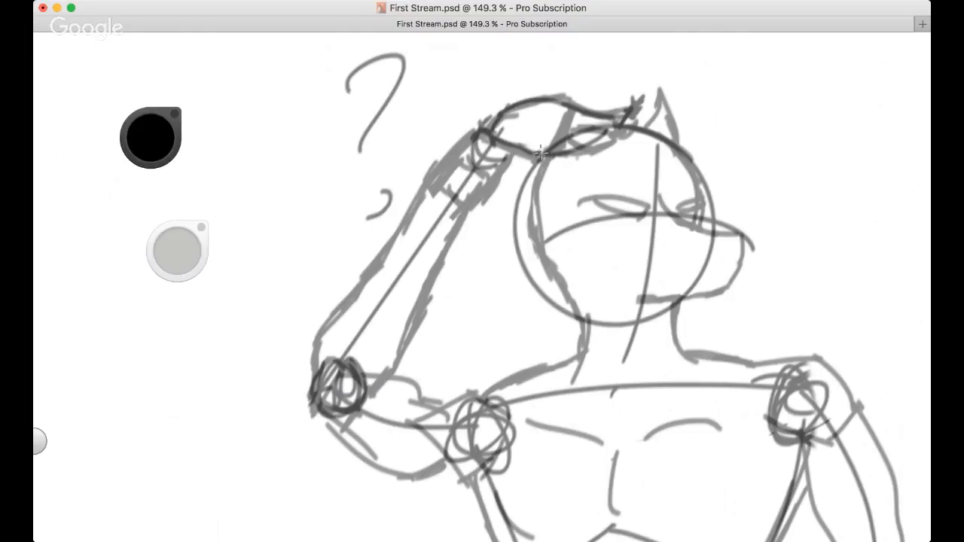
# Try tracing the raised forearm's outer edge from elbow to wrist in closer view, undoing each stroke
pyautogui.moveTo(397, 248)
pyautogui.mouseDown()
pyautogui.moveTo(423, 207)
pyautogui.moveTo(383, 199)
pyautogui.mouseUp()
pyautogui.scroll(4, 423, 207)
pyautogui.scroll(-3, 423, 207)
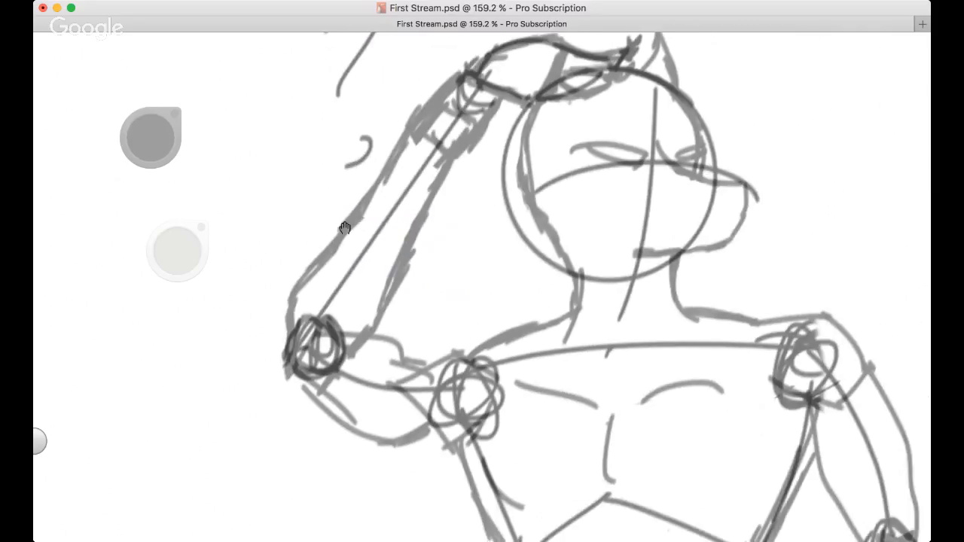
pyautogui.moveTo(305, 267)
pyautogui.mouseDown()
pyautogui.moveTo(291, 335)
pyautogui.moveTo(360, 200)
pyautogui.mouseUp()
pyautogui.press('super+z')
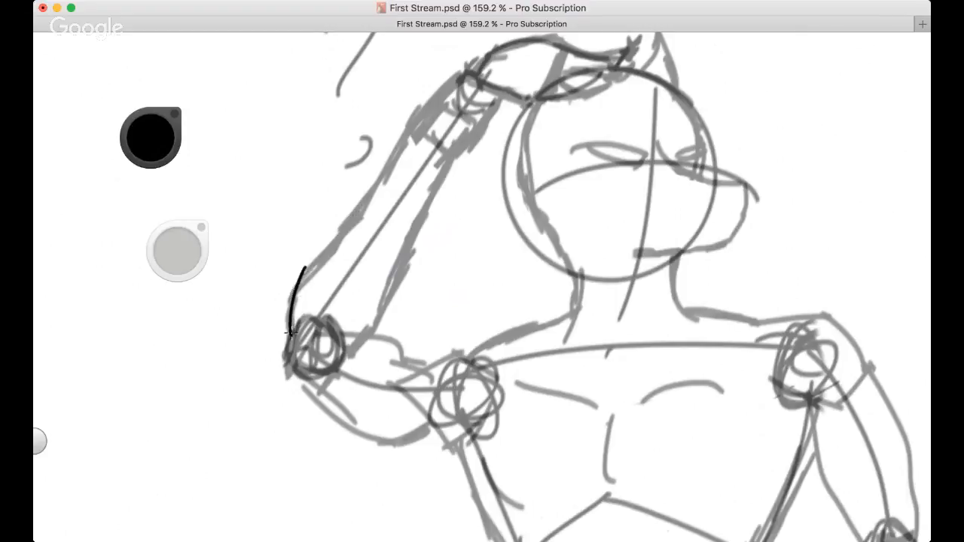
pyautogui.press('super+z')
pyautogui.moveTo(287, 342)
pyautogui.mouseDown()
pyautogui.moveTo(332, 247)
pyautogui.moveTo(407, 137)
pyautogui.moveTo(467, 74)
pyautogui.mouseUp()
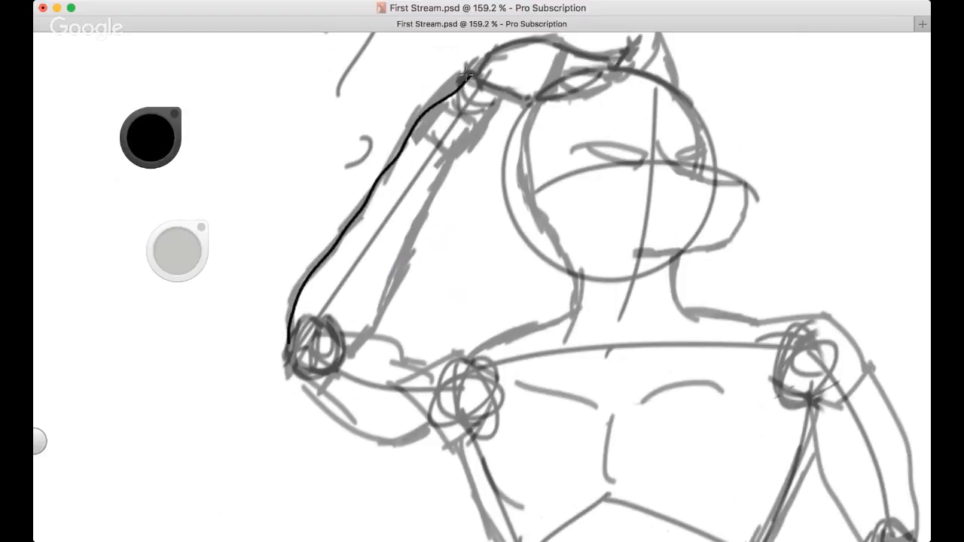
pyautogui.press('super+z')
pyautogui.moveTo(291, 336)
pyautogui.mouseDown()
pyautogui.moveTo(303, 259)
pyautogui.moveTo(440, 87)
pyautogui.moveTo(473, 74)
pyautogui.mouseUp()
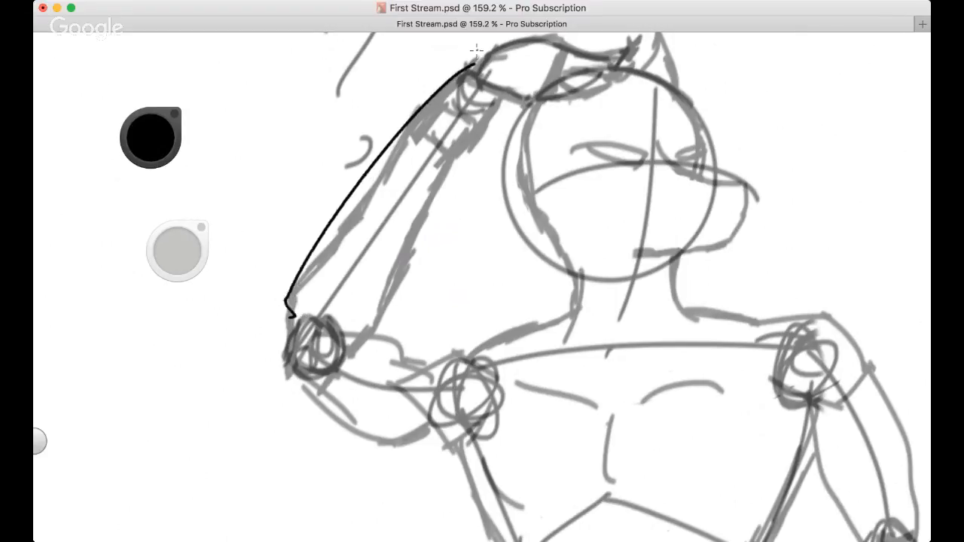
pyautogui.press('super+z')
# Try a curved inner edge for the raised forearm and several outer edge strokes, undoing the outer ones
pyautogui.moveTo(352, 348)
pyautogui.mouseDown()
pyautogui.moveTo(488, 104)
pyautogui.moveTo(524, 70)
pyautogui.mouseUp()
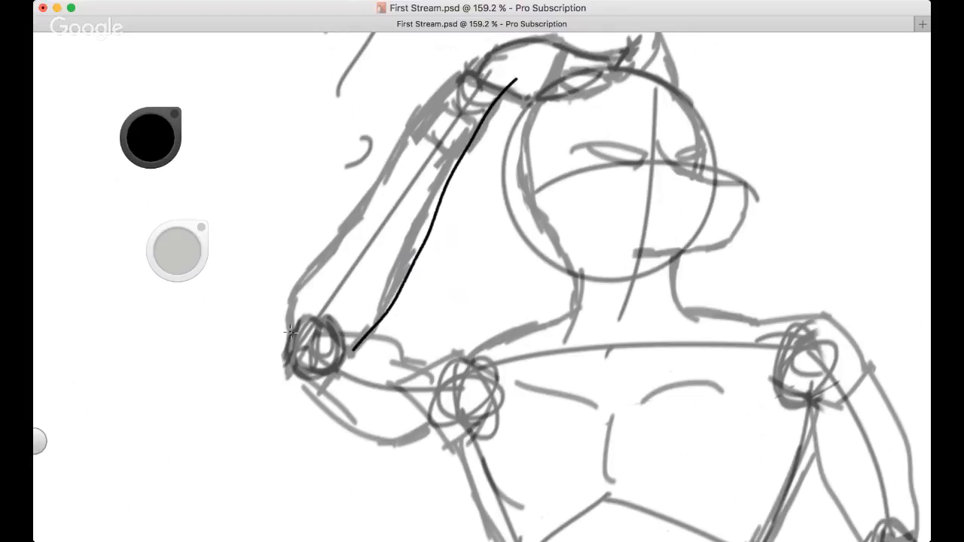
pyautogui.moveTo(291, 331)
pyautogui.mouseDown()
pyautogui.moveTo(305, 260)
pyautogui.moveTo(401, 158)
pyautogui.moveTo(451, 80)
pyautogui.mouseUp()
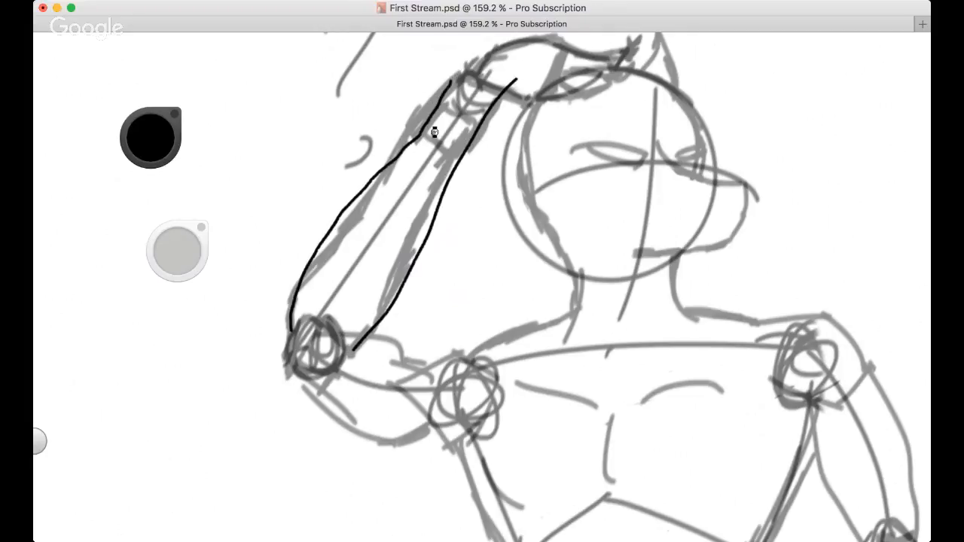
pyautogui.press('super+z')
pyautogui.moveTo(295, 324)
pyautogui.mouseDown()
pyautogui.moveTo(339, 220)
pyautogui.moveTo(456, 78)
pyautogui.mouseUp()
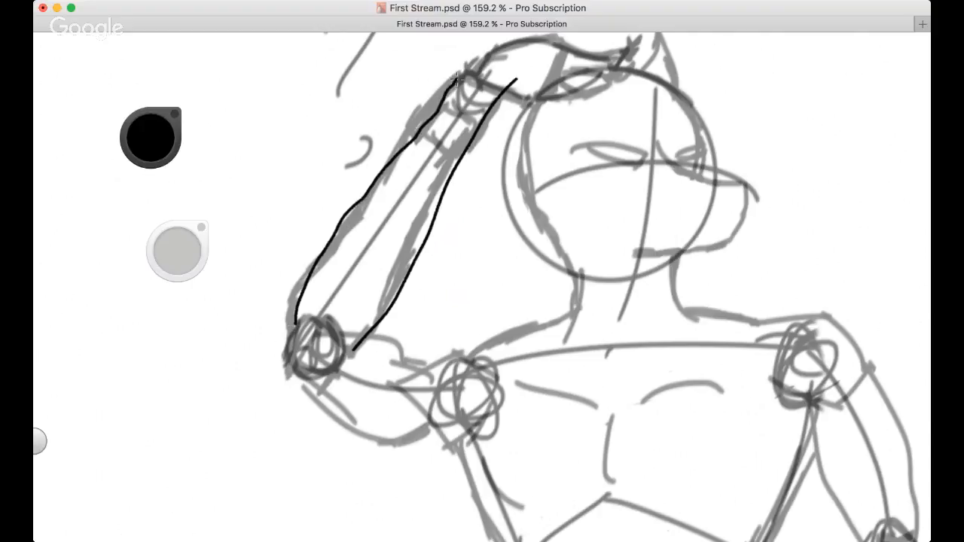
pyautogui.press('super+z')
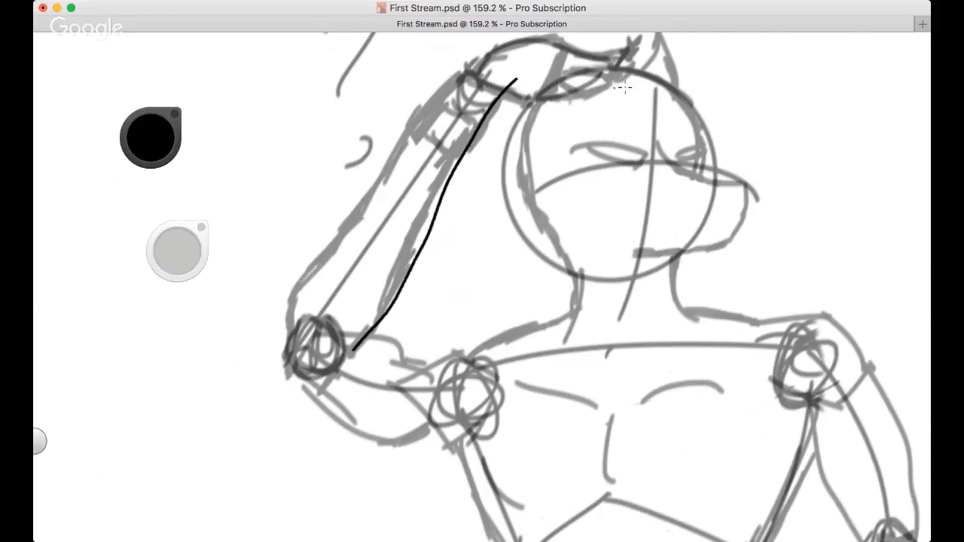
pyautogui.moveTo(466, 73)
pyautogui.mouseDown()
pyautogui.moveTo(336, 220)
pyautogui.moveTo(297, 342)
pyautogui.moveTo(300, 293)
pyautogui.moveTo(361, 200)
pyautogui.mouseUp()
pyautogui.press('super+z')
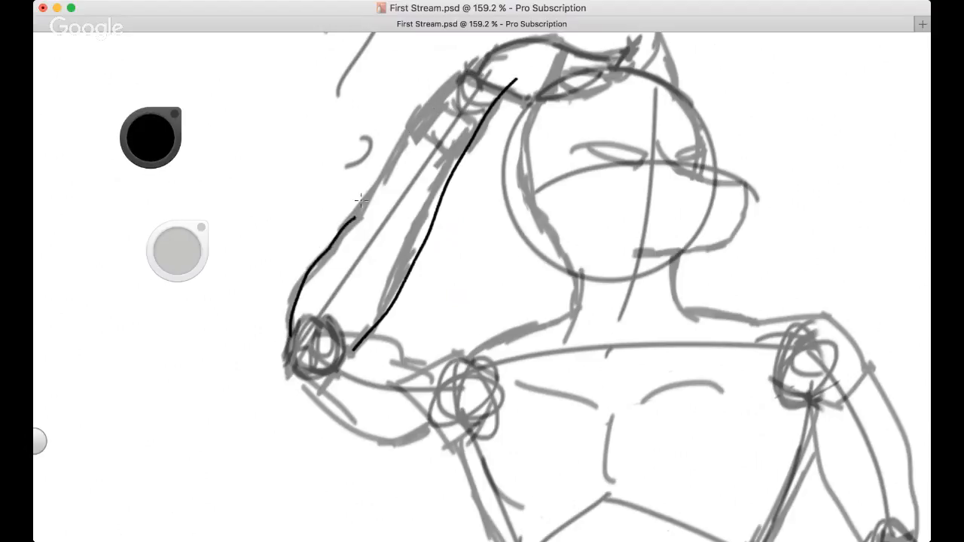
pyautogui.press('super+z')
# Outline the raised forearm's outer edge from elbow to wrist in two strokes, and replace the curved inner edge with a straighter line
pyautogui.press('space')
pyautogui.moveTo(282, 185); pyautogui.dragTo(307, 199)
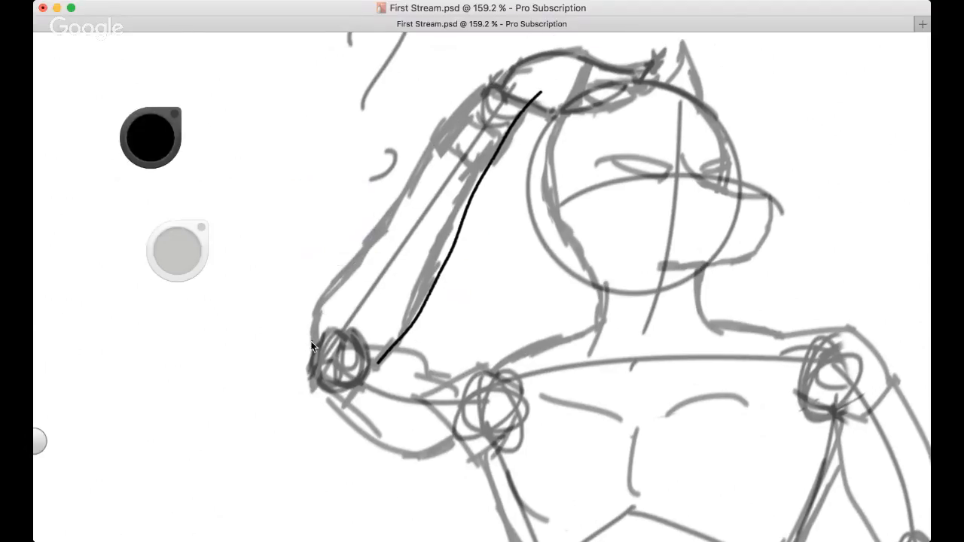
pyautogui.moveTo(312, 347)
pyautogui.mouseDown()
pyautogui.moveTo(324, 286)
pyautogui.moveTo(401, 198)
pyautogui.mouseUp()
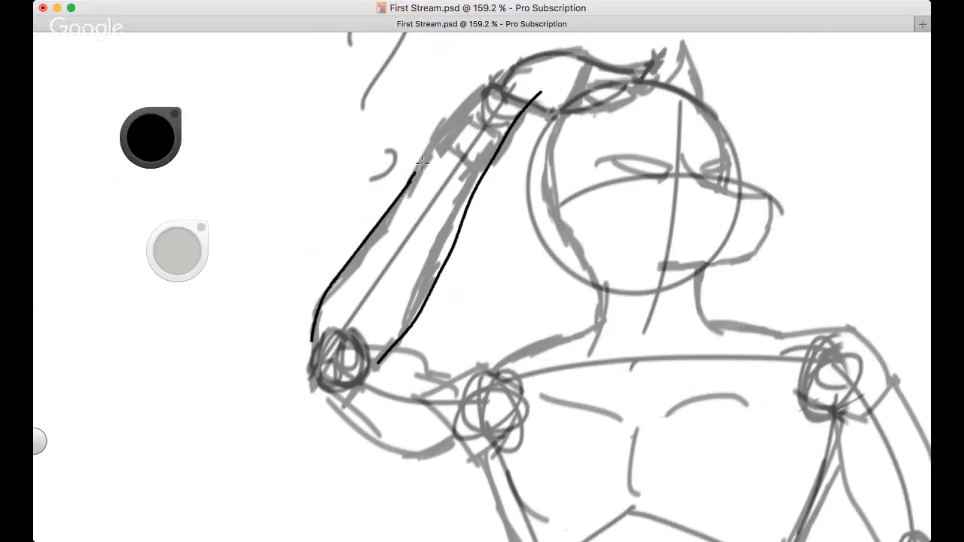
pyautogui.moveTo(420, 162); pyautogui.dragTo(488, 85)
pyautogui.press('super+z')
pyautogui.moveTo(407, 180); pyautogui.dragTo(486, 89)
pyautogui.press('super+z')
pyautogui.moveTo(409, 181)
pyautogui.mouseDown()
pyautogui.moveTo(510, 75)
pyautogui.moveTo(452, 248)
pyautogui.moveTo(386, 332)
pyautogui.moveTo(454, 282)
pyautogui.mouseUp()
pyautogui.press('super+z')
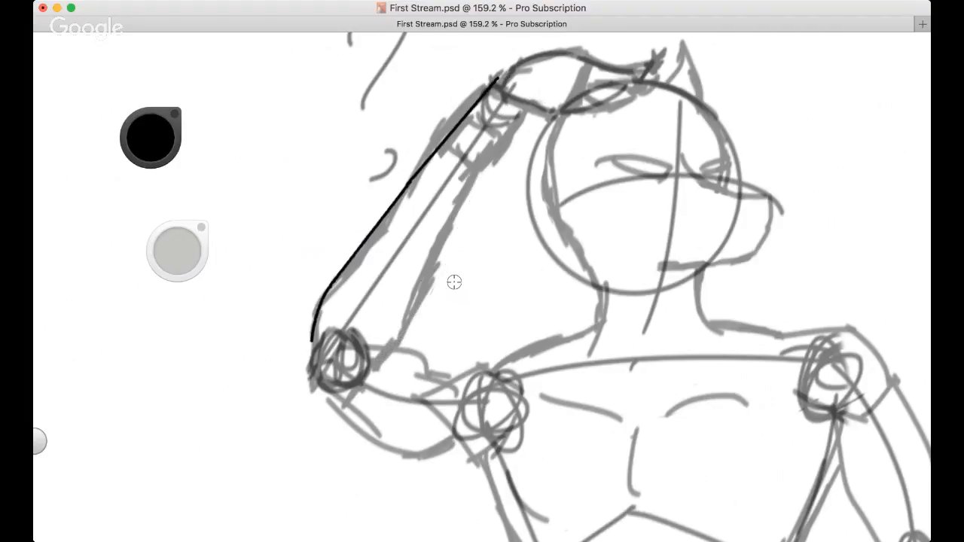
pyautogui.moveTo(371, 360)
pyautogui.mouseDown()
pyautogui.moveTo(411, 334)
pyautogui.moveTo(425, 281)
pyautogui.moveTo(525, 103)
pyautogui.mouseUp()
# Trace the back of the raised hand from the wrist, and add its short lower edge toward the head
pyautogui.press('space')
pyautogui.moveTo(364, 237); pyautogui.dragTo(298, 316)
pyautogui.moveTo(428, 160)
pyautogui.mouseDown()
pyautogui.moveTo(478, 128)
pyautogui.moveTo(534, 138)
pyautogui.mouseUp()
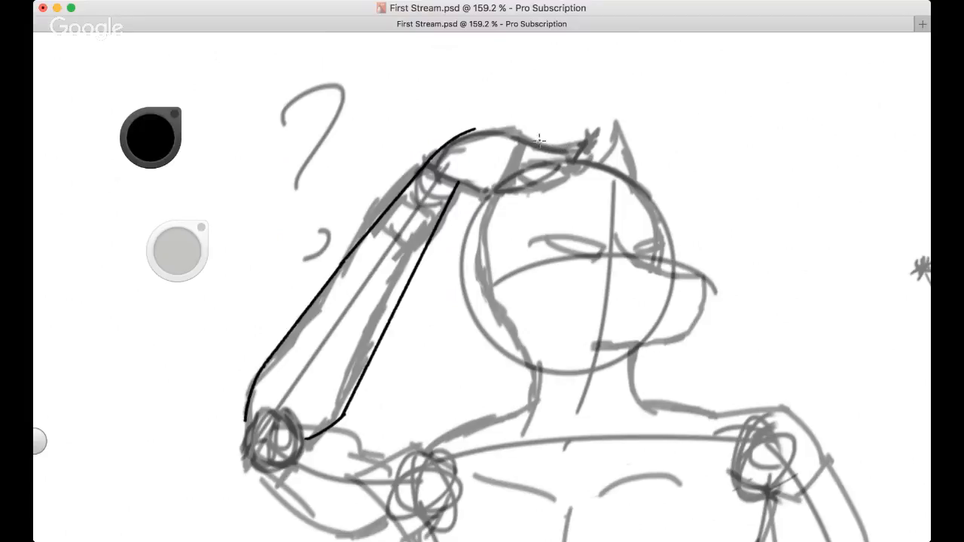
pyautogui.moveTo(534, 137); pyautogui.dragTo(572, 160)
pyautogui.press('super+z')
pyautogui.moveTo(473, 130)
pyautogui.mouseDown()
pyautogui.moveTo(523, 130)
pyautogui.moveTo(532, 141)
pyautogui.mouseUp()
pyautogui.press('super+z')
pyautogui.moveTo(458, 180); pyautogui.dragTo(489, 193)
# Draw a curved upper contour for the raised upper arm from the inner elbow toward the shoulder
pyautogui.moveTo(410, 219); pyautogui.dragTo(415, 238)
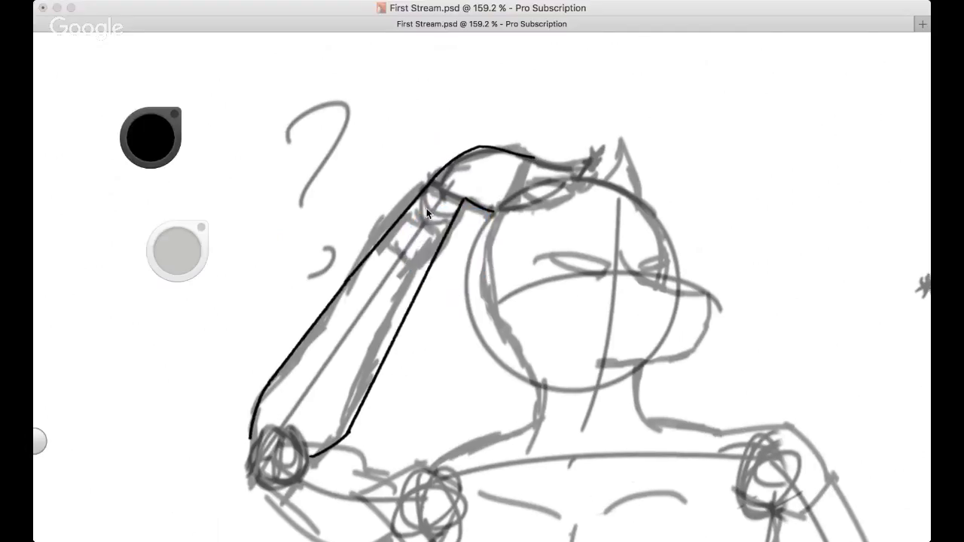
pyautogui.press('space')
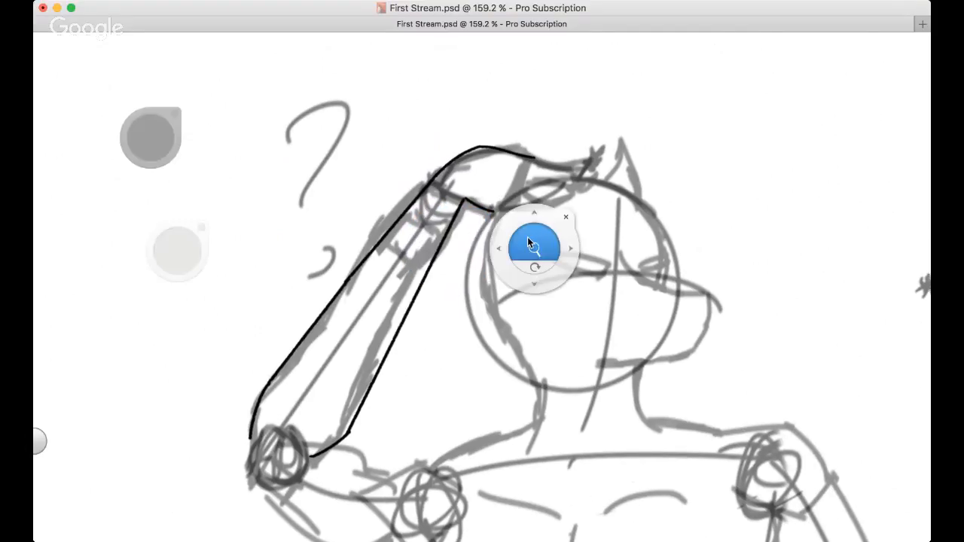
pyautogui.moveTo(527, 237); pyautogui.dragTo(445, 256)
pyautogui.moveTo(431, 257); pyautogui.dragTo(417, 113)
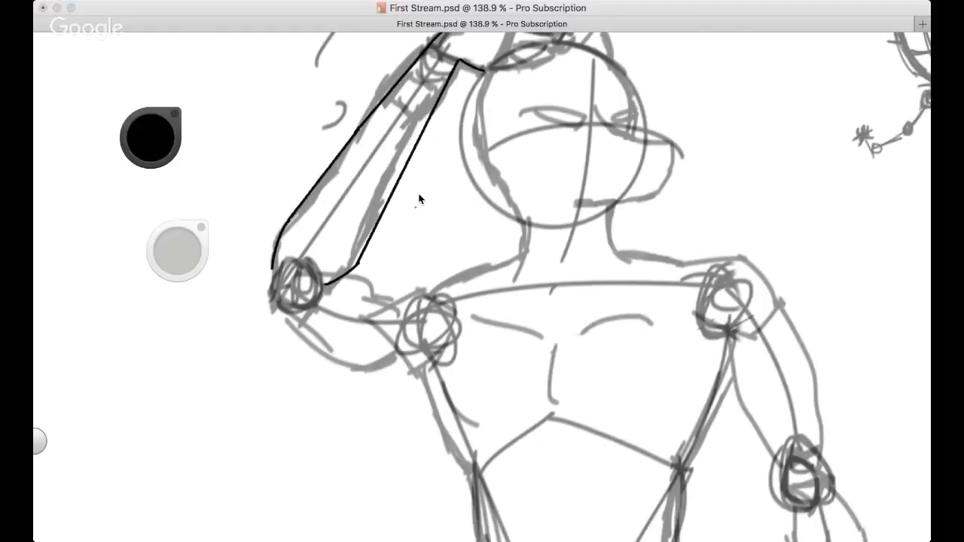
pyautogui.press('super+z')
pyautogui.moveTo(351, 269); pyautogui.dragTo(394, 311)
# Outline the raised arm's elbow and the underside of its upper arm toward the armpit, redrawing the stroke until it fits
pyautogui.moveTo(270, 266); pyautogui.dragTo(270, 311)
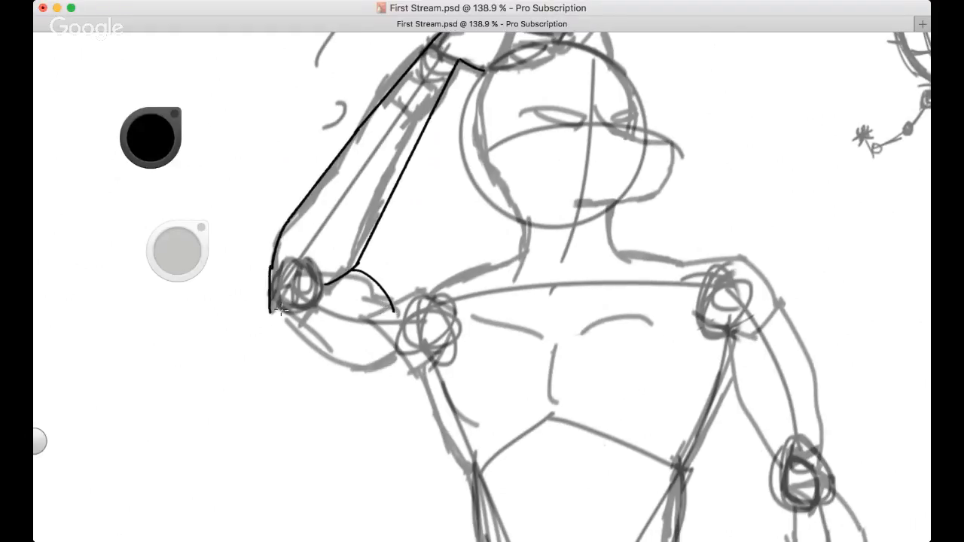
pyautogui.press('super+z')
pyautogui.moveTo(271, 267); pyautogui.dragTo(345, 351)
pyautogui.press('super+z')
pyautogui.moveTo(271, 267); pyautogui.dragTo(355, 354)
pyautogui.press('super+z')
pyautogui.moveTo(271, 268)
pyautogui.mouseDown()
pyautogui.moveTo(326, 351)
pyautogui.moveTo(348, 364)
pyautogui.moveTo(407, 367)
pyautogui.mouseUp()
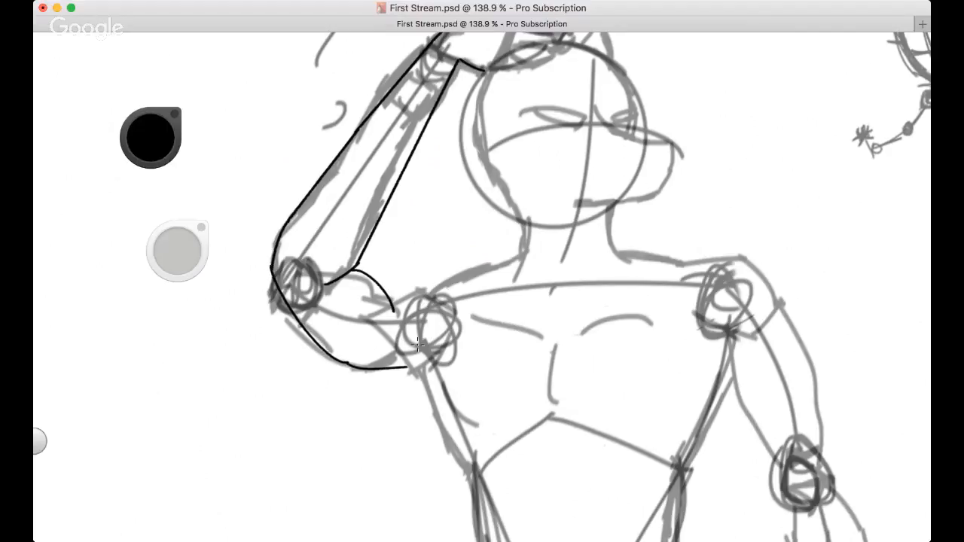
pyautogui.press('super+z')
pyautogui.moveTo(344, 361); pyautogui.dragTo(404, 354)
pyautogui.press('super+z')
# Try a contour from the armpit of the raised arm down the side of the chest, and undo it
pyautogui.scroll(-5, 334, 270)
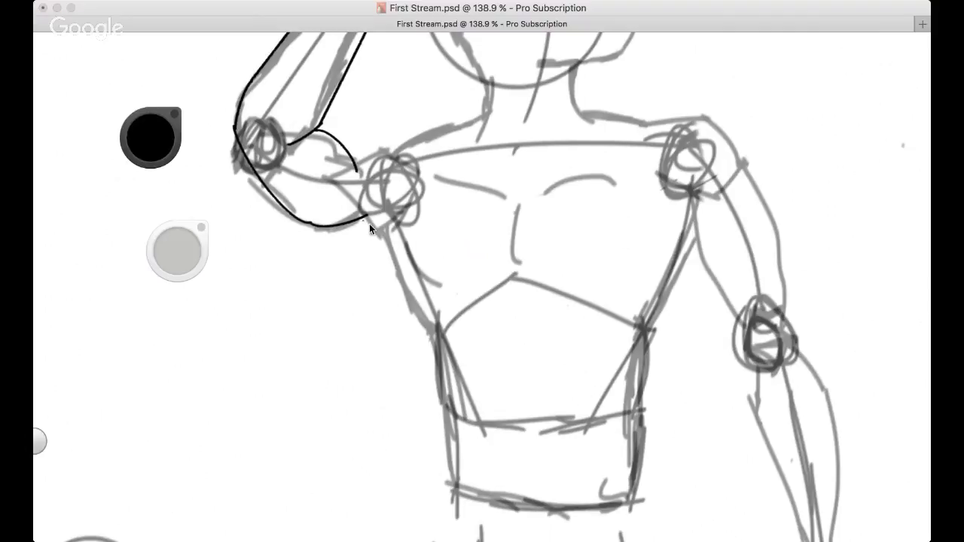
pyautogui.moveTo(369, 224); pyautogui.dragTo(393, 319)
pyautogui.press('super+z')
pyautogui.moveTo(362, 217); pyautogui.dragTo(441, 332)
pyautogui.press('super+z')
# Erase the curved end of the upper arm's underside, redraw it straighter to the armpit, and draw the chest's side contour downward
pyautogui.moveTo(343, 224); pyautogui.dragTo(301, 221)
pyautogui.moveTo(345, 224); pyautogui.dragTo(364, 213)
pyautogui.moveTo(304, 219)
pyautogui.mouseDown()
pyautogui.moveTo(381, 217)
pyautogui.moveTo(353, 235)
pyautogui.moveTo(380, 226)
pyautogui.mouseUp()
pyautogui.press('super+z')
pyautogui.press('super+z')
pyautogui.moveTo(303, 220)
pyautogui.mouseDown()
pyautogui.moveTo(385, 234)
pyautogui.moveTo(418, 309)
pyautogui.mouseUp()
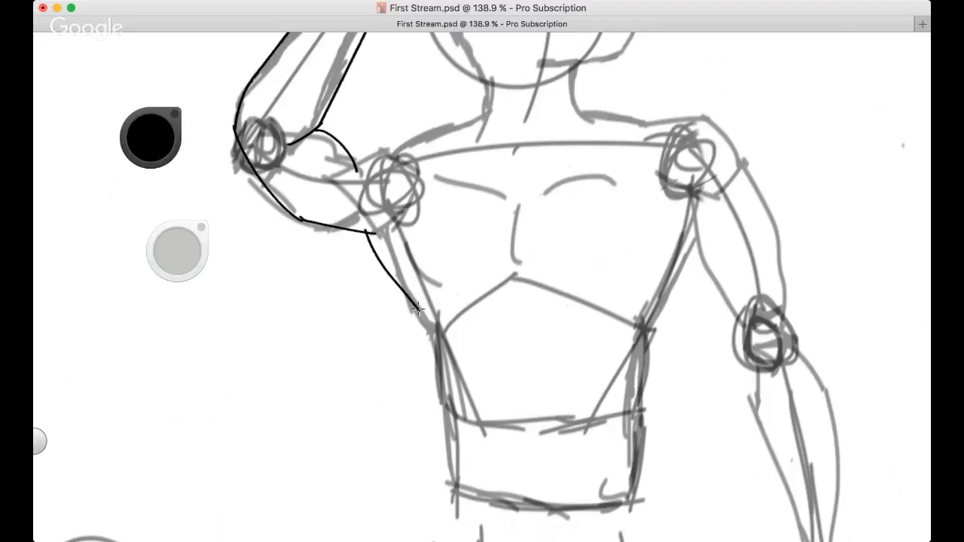
# Redraw the chest's side contour below the raised arm and continue it down toward the waist
pyautogui.press('super+z')
pyautogui.moveTo(369, 234)
pyautogui.mouseDown()
pyautogui.moveTo(439, 333)
pyautogui.moveTo(436, 318)
pyautogui.moveTo(427, 317)
pyautogui.moveTo(427, 330)
pyautogui.moveTo(422, 318)
pyautogui.moveTo(436, 400)
pyautogui.mouseUp()
pyautogui.press('super+z')
pyautogui.moveTo(419, 308); pyautogui.dragTo(449, 420)
# Draw the opposite torso contour from the lowered arm's armpit along the chest and in toward the waist, redrawing strokes that miss
pyautogui.moveTo(697, 224); pyautogui.dragTo(639, 316)
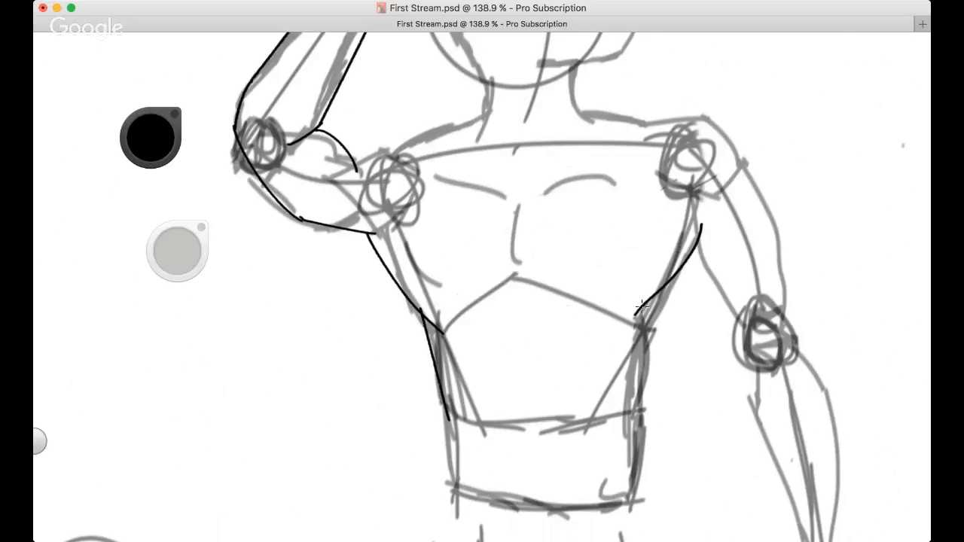
pyautogui.press('super+z')
pyautogui.moveTo(698, 224)
pyautogui.mouseDown()
pyautogui.moveTo(635, 328)
pyautogui.moveTo(630, 403)
pyautogui.mouseUp()
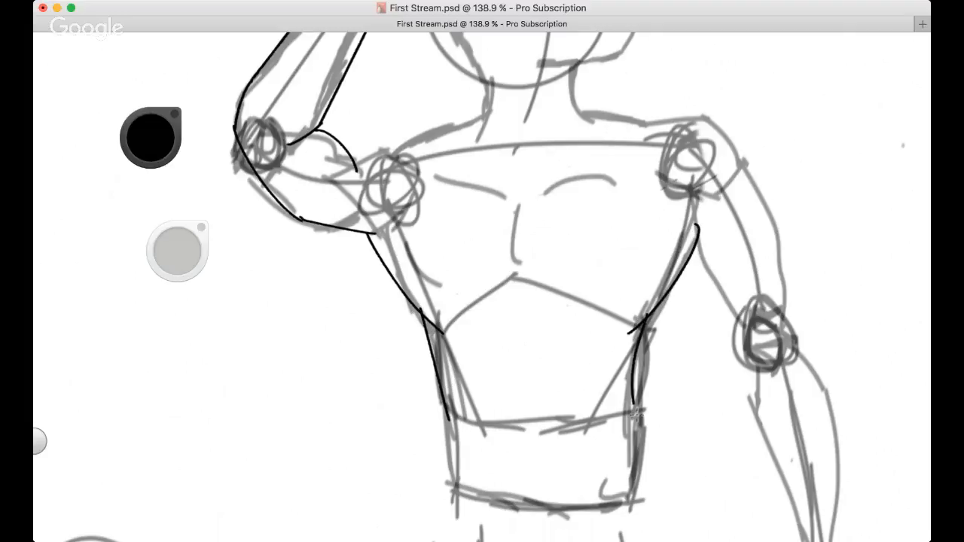
pyautogui.press('super+z')
pyautogui.moveTo(663, 299); pyautogui.dragTo(640, 398)
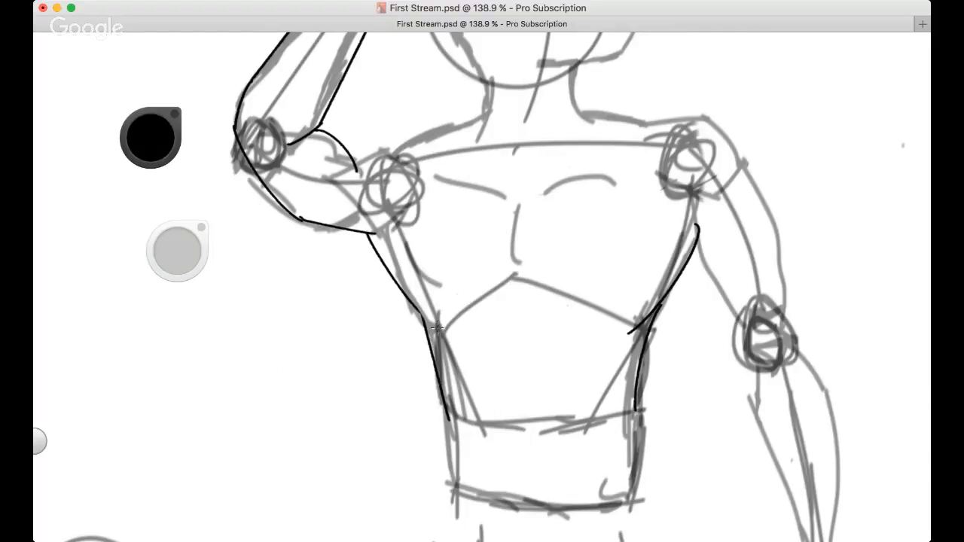
# Erase the torso contour below the raised arm and redraw it as one smooth curve from the armpit to the bottom of the ribcage
pyautogui.press('space')
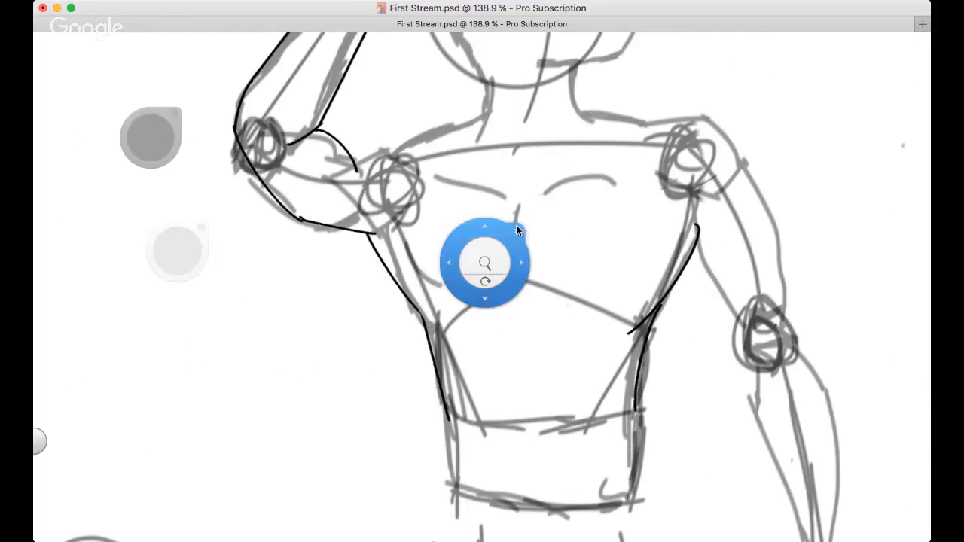
pyautogui.moveTo(441, 241)
pyautogui.mouseDown()
pyautogui.moveTo(439, 263)
pyautogui.moveTo(456, 153)
pyautogui.mouseUp()
pyautogui.moveTo(452, 288)
pyautogui.mouseDown()
pyautogui.moveTo(460, 331)
pyautogui.moveTo(439, 238)
pyautogui.mouseUp()
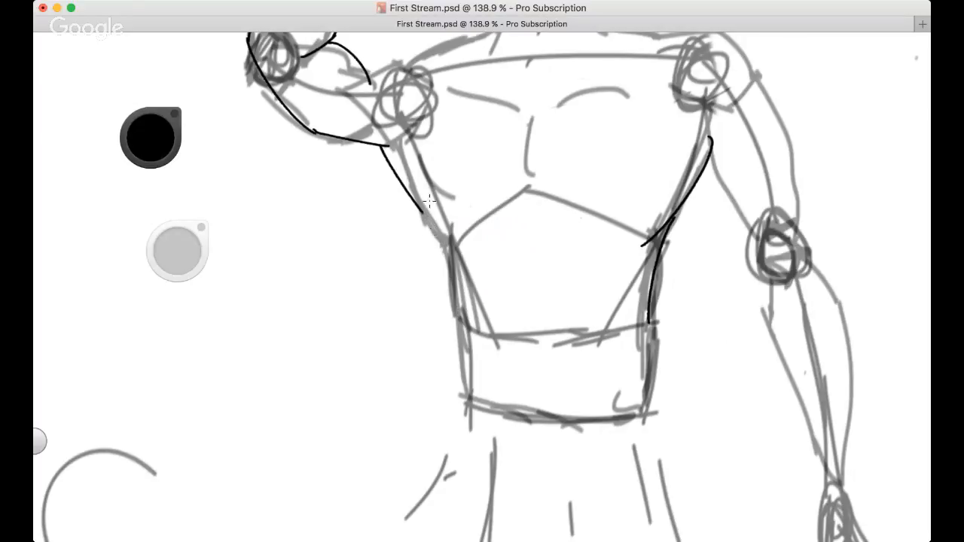
pyautogui.moveTo(430, 201); pyautogui.dragTo(381, 150)
pyautogui.moveTo(387, 146); pyautogui.dragTo(448, 212)
pyautogui.press('super+z')
pyautogui.moveTo(387, 143)
pyautogui.mouseDown()
pyautogui.moveTo(412, 207)
pyautogui.moveTo(449, 246)
pyautogui.mouseUp()
pyautogui.press('super+z')
pyautogui.moveTo(385, 145)
pyautogui.mouseDown()
pyautogui.moveTo(415, 144)
pyautogui.moveTo(398, 156)
pyautogui.moveTo(385, 146)
pyautogui.moveTo(412, 148)
pyautogui.moveTo(429, 211)
pyautogui.moveTo(452, 243)
pyautogui.mouseUp()
pyautogui.press('super+z')
pyautogui.press('super+z')
pyautogui.press('super+z')
pyautogui.press('super+z')
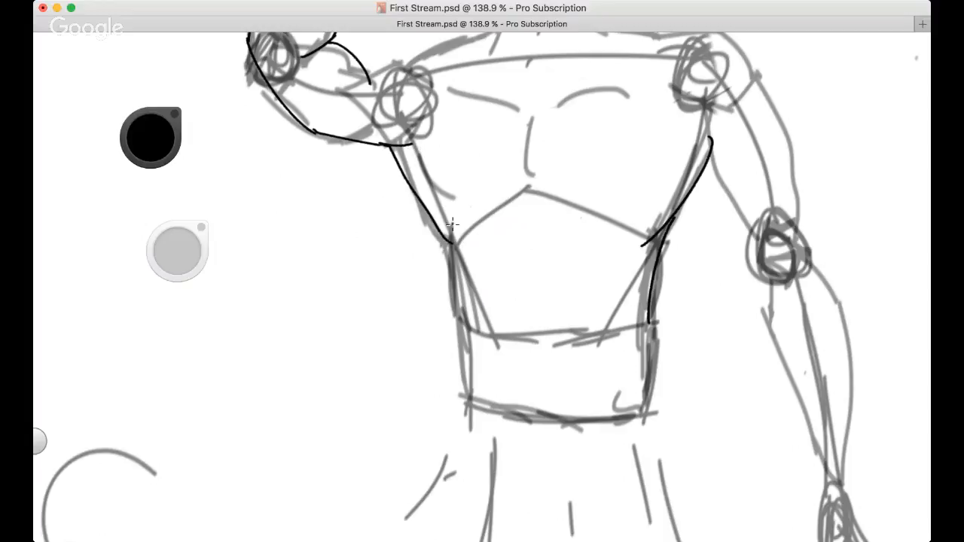
pyautogui.press('super+z')
pyautogui.moveTo(393, 146)
pyautogui.mouseDown()
pyautogui.moveTo(451, 241)
pyautogui.moveTo(452, 336)
pyautogui.mouseUp()
pyautogui.press('super+z')
# Draw a short curved contour over the top of the raised arm's shoulder, starting at the end of the upper arm line
pyautogui.press('space')
pyautogui.moveTo(406, 239); pyautogui.dragTo(402, 306)
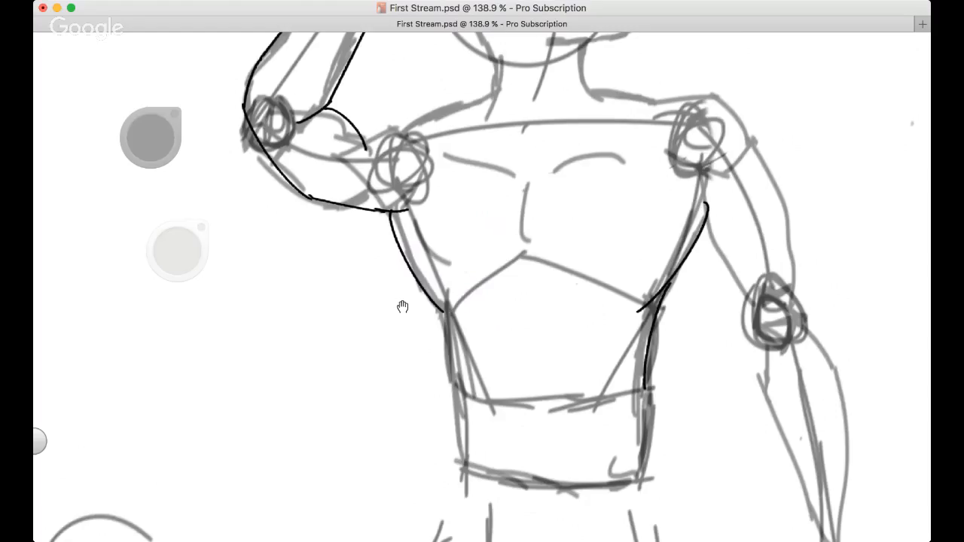
pyautogui.moveTo(368, 138); pyautogui.dragTo(428, 138)
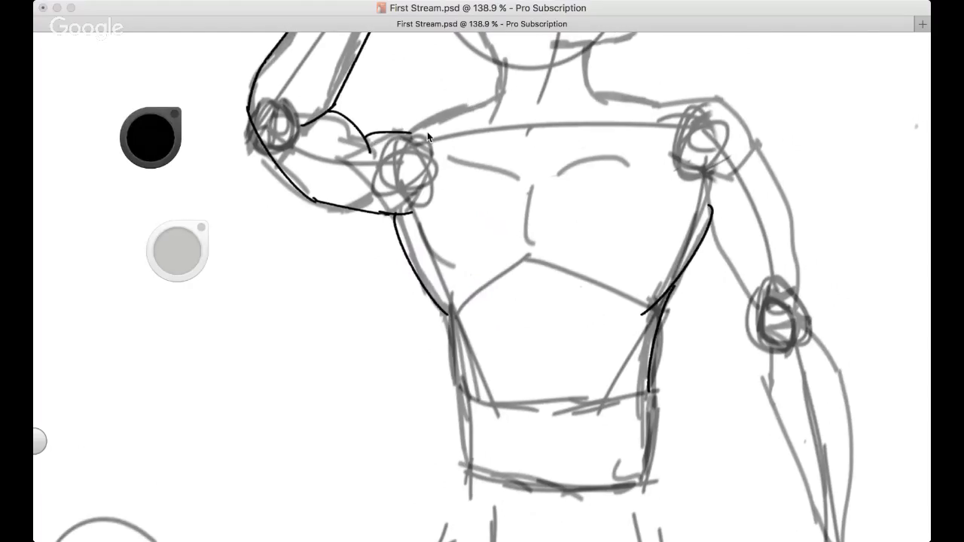
pyautogui.press('super+z')
pyautogui.moveTo(366, 141); pyautogui.dragTo(508, 91)
# Draw the sloping contour from the raised arm's shoulder up to the base of the neck, redrawing it until it fits
pyautogui.press('super+z')
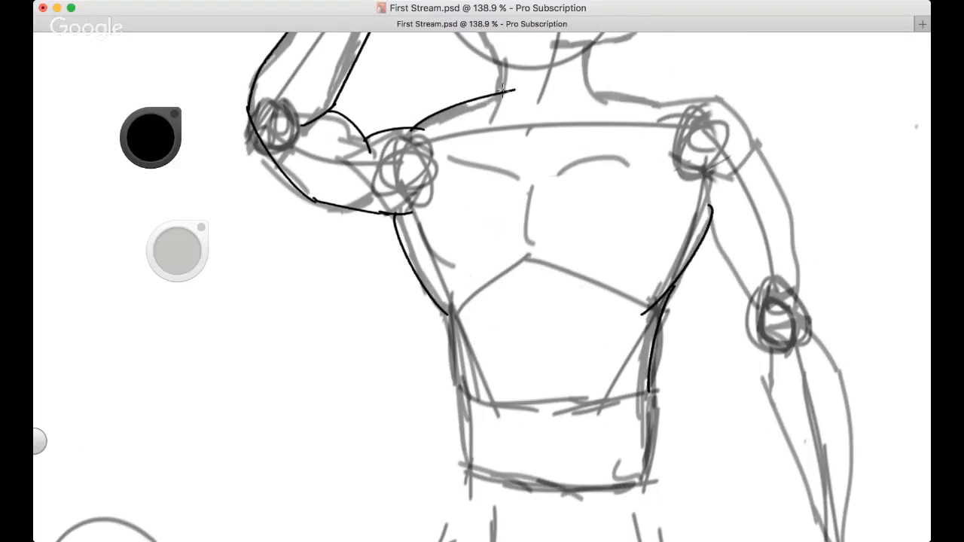
pyautogui.press('super+z')
pyautogui.moveTo(404, 129); pyautogui.dragTo(497, 93)
pyautogui.press('super+z')
pyautogui.moveTo(411, 126); pyautogui.dragTo(501, 101)
pyautogui.press('super+z')
pyautogui.moveTo(410, 126)
pyautogui.mouseDown()
pyautogui.moveTo(454, 107)
pyautogui.moveTo(512, 92)
pyautogui.mouseUp()
pyautogui.press('super+z')
pyautogui.moveTo(411, 126); pyautogui.dragTo(513, 92)
pyautogui.press('super+z')
pyautogui.moveTo(407, 129); pyautogui.dragTo(497, 103)
# Draw the matching slope from the other side of the neck toward the lowered arm's shoulder, retrying the curve
pyautogui.moveTo(592, 94); pyautogui.dragTo(681, 112)
pyautogui.press('super+z')
pyautogui.moveTo(592, 94)
pyautogui.mouseDown()
pyautogui.moveTo(650, 96)
pyautogui.moveTo(681, 112)
pyautogui.mouseUp()
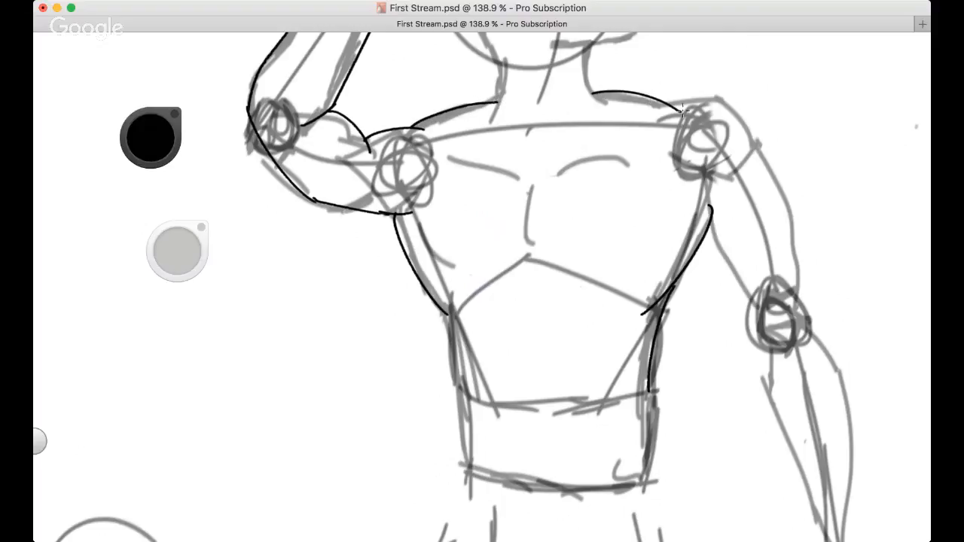
pyautogui.press('super+z')
pyautogui.moveTo(592, 95); pyautogui.dragTo(681, 104)
# Extend the torso's side contours on both sides down to the waistline, redrawing each stroke until it follows the sketch
pyautogui.press('space')
pyautogui.moveTo(440, 168); pyautogui.dragTo(425, 74)
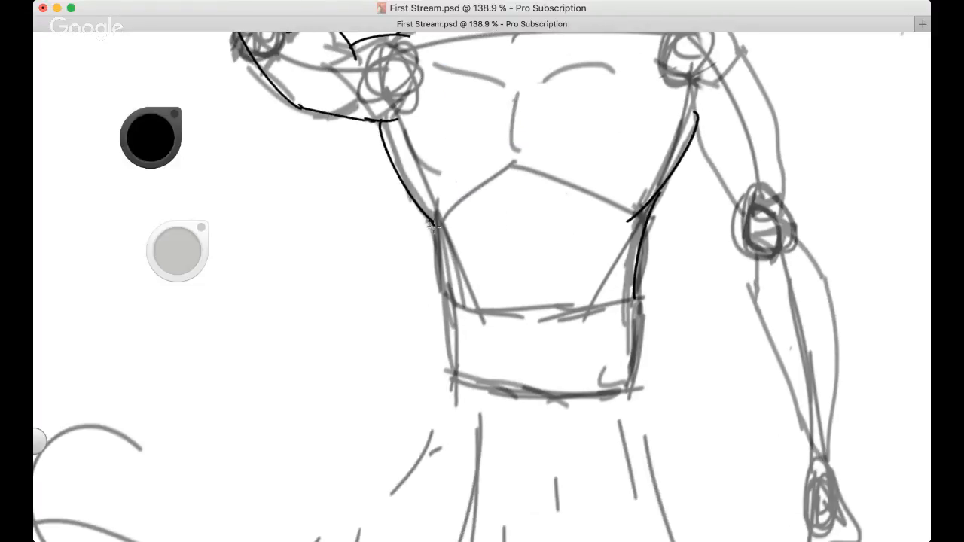
pyautogui.press('super+z')
pyautogui.moveTo(432, 221); pyautogui.dragTo(454, 340)
pyautogui.press('super+z')
pyautogui.moveTo(433, 220); pyautogui.dragTo(453, 373)
pyautogui.moveTo(634, 295); pyautogui.dragTo(632, 384)
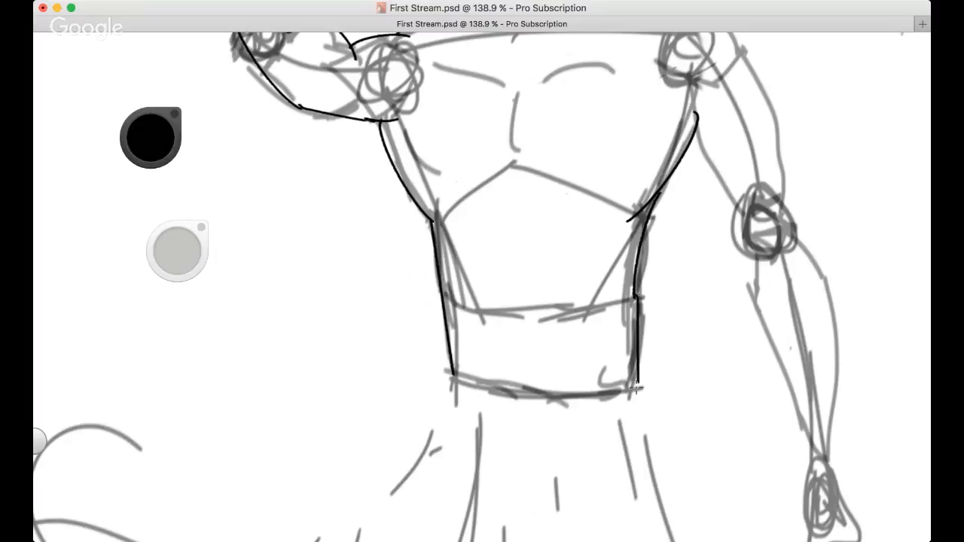
pyautogui.press('super+z')
pyautogui.moveTo(635, 296); pyautogui.dragTo(631, 392)
# Hide the construction lines with the joint circles, keeping the faded outline sketch visible beneath the black line art
pyautogui.press('space')
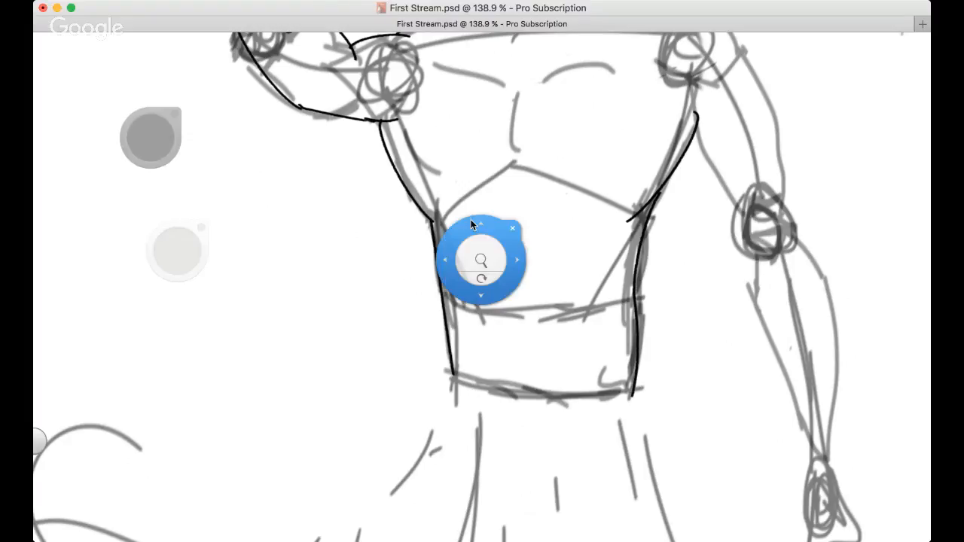
pyautogui.moveTo(466, 222); pyautogui.dragTo(430, 335)
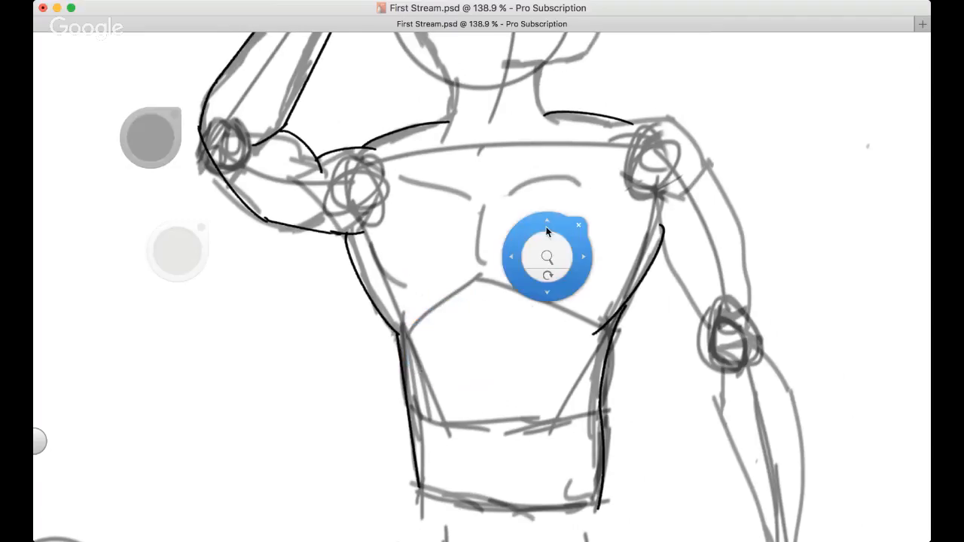
pyautogui.moveTo(497, 232); pyautogui.dragTo(426, 255)
pyautogui.click(820, 223)
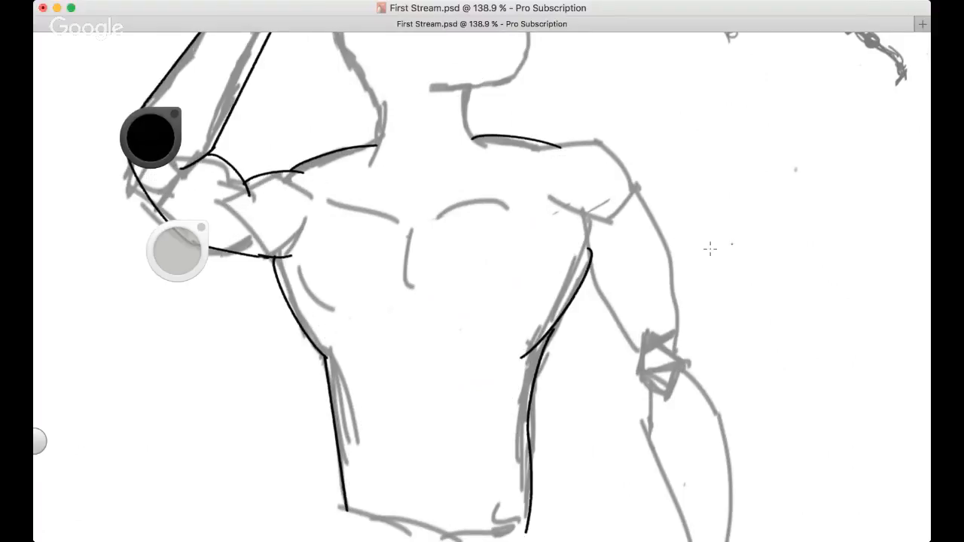
pyautogui.press('super+z')
pyautogui.press('super+shift+z')
pyautogui.press('super+shift+z')
pyautogui.press('space')
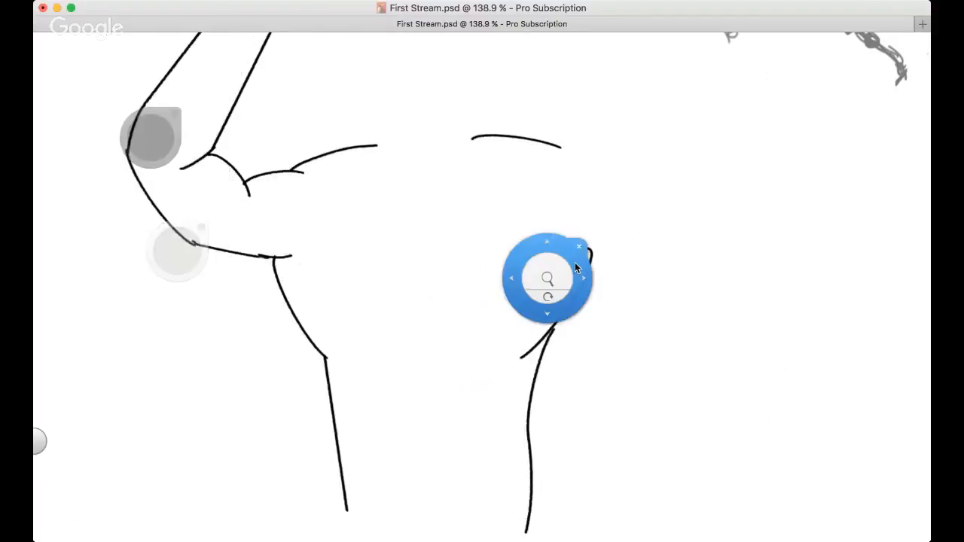
pyautogui.press('super+z')
pyautogui.press('super+z')
pyautogui.press('super+z')
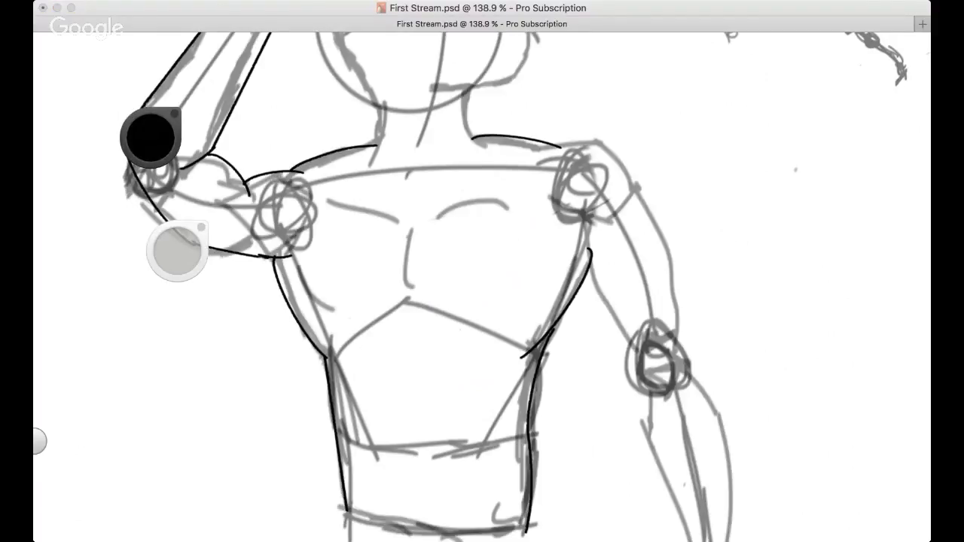
pyautogui.press('space')
pyautogui.moveTo(556, 273)
pyautogui.mouseDown()
pyautogui.moveTo(532, 280)
pyautogui.moveTo(548, 284)
pyautogui.mouseUp()
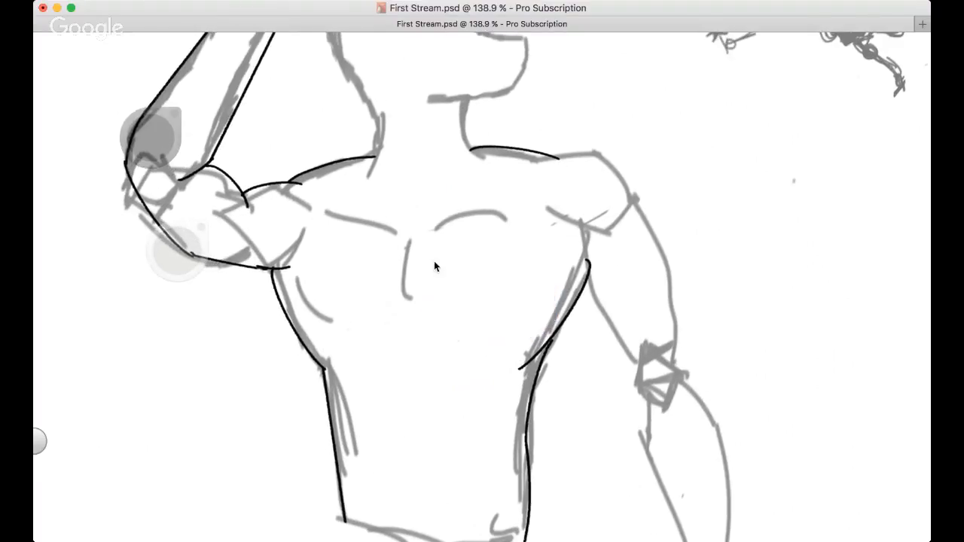
pyautogui.press('space')
pyautogui.moveTo(434, 260); pyautogui.dragTo(376, 277)
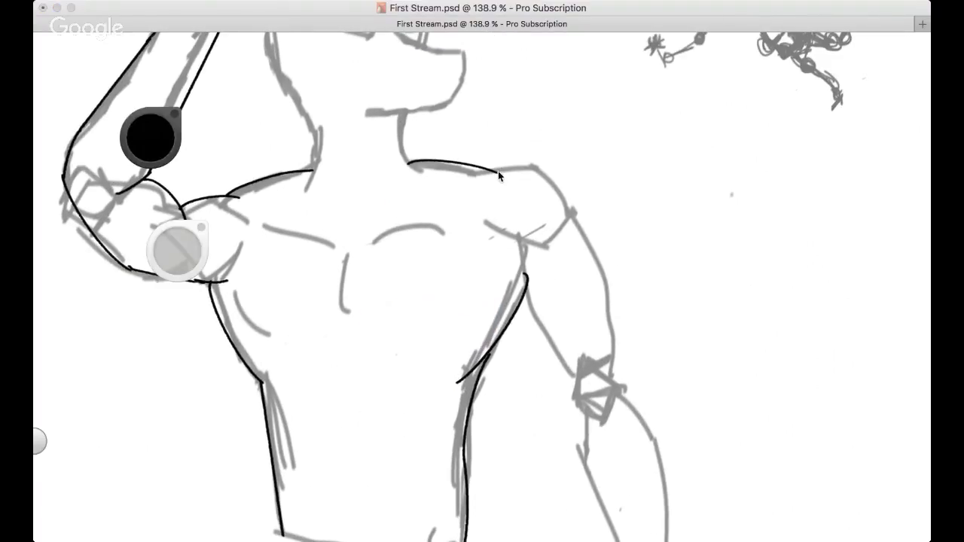
# Draw the rounded shoulder contour of the lowered arm from the neck slope to the upper arm, redrawing it until it fits
pyautogui.press('super+z')
pyautogui.moveTo(498, 172)
pyautogui.mouseDown()
pyautogui.moveTo(553, 182)
pyautogui.moveTo(564, 219)
pyautogui.mouseUp()
pyautogui.press('super+z')
pyautogui.moveTo(498, 171); pyautogui.dragTo(574, 229)
pyautogui.press('super+z')
pyautogui.moveTo(498, 169); pyautogui.dragTo(574, 228)
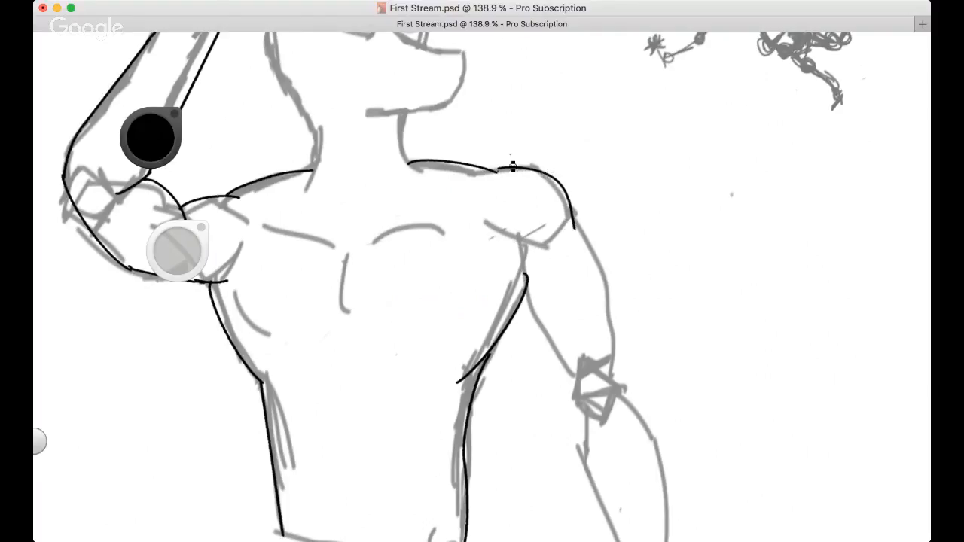
pyautogui.press('super+z')
pyautogui.moveTo(504, 172); pyautogui.dragTo(575, 233)
pyautogui.press('super+z')
pyautogui.moveTo(495, 171)
pyautogui.mouseDown()
pyautogui.moveTo(572, 210)
pyautogui.moveTo(572, 227)
pyautogui.mouseUp()
pyautogui.press('super+z')
pyautogui.press('super+z')
pyautogui.moveTo(489, 165); pyautogui.dragTo(566, 203)
pyautogui.press('super+z')
pyautogui.moveTo(487, 164)
pyautogui.mouseDown()
pyautogui.moveTo(565, 215)
pyautogui.moveTo(571, 231)
pyautogui.moveTo(556, 189)
pyautogui.moveTo(571, 228)
pyautogui.mouseUp()
pyautogui.press('super+z')
# Draw the inner contour of the lowered upper arm from the armpit to the elbow, retrying the stroke several times
pyautogui.press('space')
pyautogui.moveTo(470, 212); pyautogui.dragTo(442, 126)
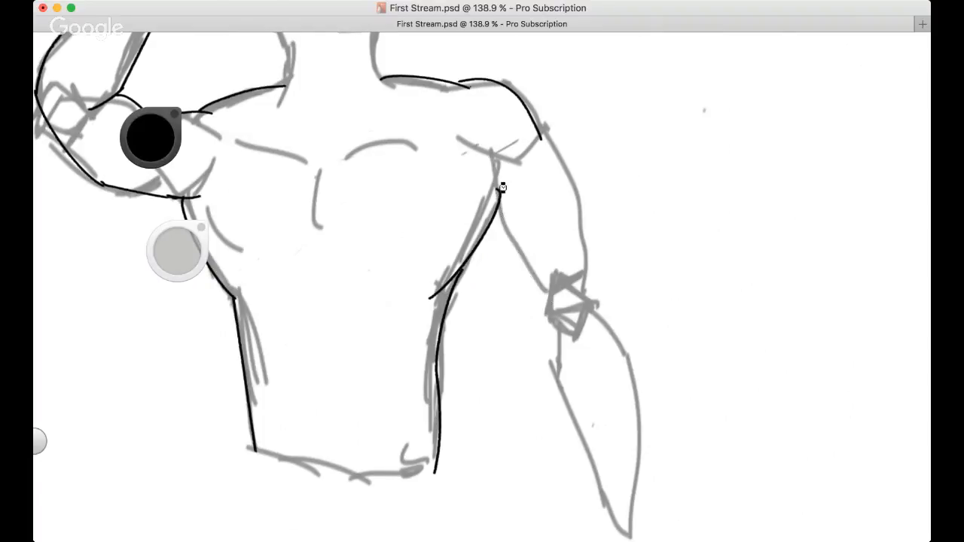
pyautogui.moveTo(488, 161); pyautogui.dragTo(549, 293)
pyautogui.press('super+z')
pyautogui.moveTo(491, 161); pyautogui.dragTo(544, 280)
pyautogui.press('super+z')
pyautogui.moveTo(491, 161); pyautogui.dragTo(545, 291)
pyautogui.press('super+z')
pyautogui.moveTo(488, 172); pyautogui.dragTo(548, 291)
# Draw the outer contour of the lowered upper arm from the shoulder to just above the elbow, redrawing until the curve fits
pyautogui.moveTo(541, 138)
pyautogui.mouseDown()
pyautogui.moveTo(564, 172)
pyautogui.moveTo(585, 264)
pyautogui.mouseUp()
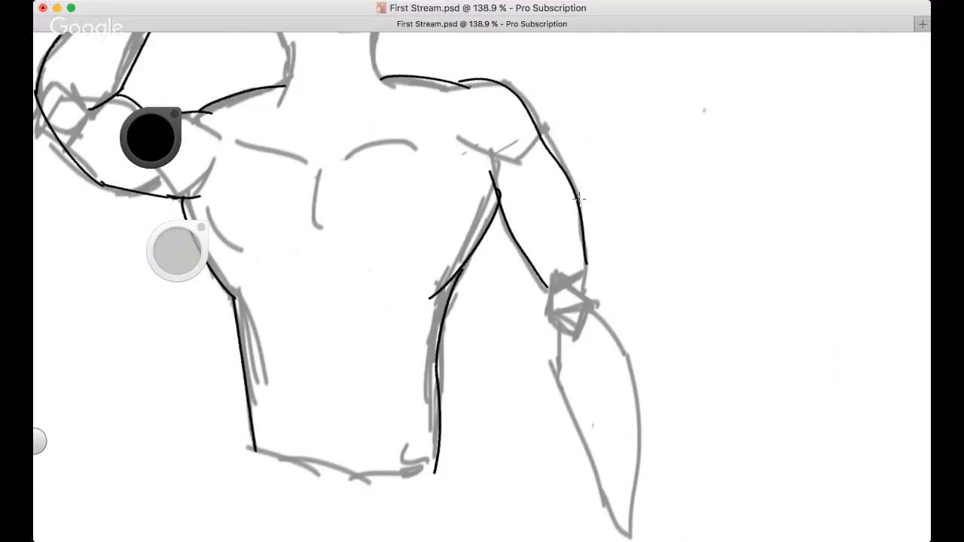
pyautogui.press('super+z')
pyautogui.moveTo(541, 137); pyautogui.dragTo(576, 287)
pyautogui.press('super+z')
pyautogui.moveTo(541, 135); pyautogui.dragTo(586, 262)
pyautogui.press('super+z')
pyautogui.moveTo(541, 137); pyautogui.dragTo(576, 284)
pyautogui.press('super+z')
pyautogui.moveTo(539, 132); pyautogui.dragTo(578, 286)
pyautogui.press('super+z')
pyautogui.moveTo(541, 136); pyautogui.dragTo(582, 290)
pyautogui.press('super+z')
pyautogui.moveTo(539, 134); pyautogui.dragTo(579, 265)
pyautogui.press('super+z')
pyautogui.moveTo(539, 136); pyautogui.dragTo(588, 269)
pyautogui.press('super+z')
pyautogui.moveTo(540, 137)
pyautogui.mouseDown()
pyautogui.moveTo(559, 162)
pyautogui.moveTo(581, 235)
pyautogui.moveTo(542, 146)
pyautogui.moveTo(583, 289)
pyautogui.mouseUp()
pyautogui.press('super+z')
pyautogui.press('super+z')
pyautogui.moveTo(539, 135); pyautogui.dragTo(583, 290)
pyautogui.press('super+z')
pyautogui.moveTo(540, 137); pyautogui.dragTo(576, 252)
pyautogui.press('super+z')
pyautogui.moveTo(540, 140); pyautogui.dragTo(580, 277)
# Try contours for the lowered arm's inner elbow, forearm and outer elbow, and undo them
pyautogui.press('space')
pyautogui.moveTo(444, 230)
pyautogui.mouseDown()
pyautogui.moveTo(413, 138)
pyautogui.moveTo(401, 147)
pyautogui.mouseUp()
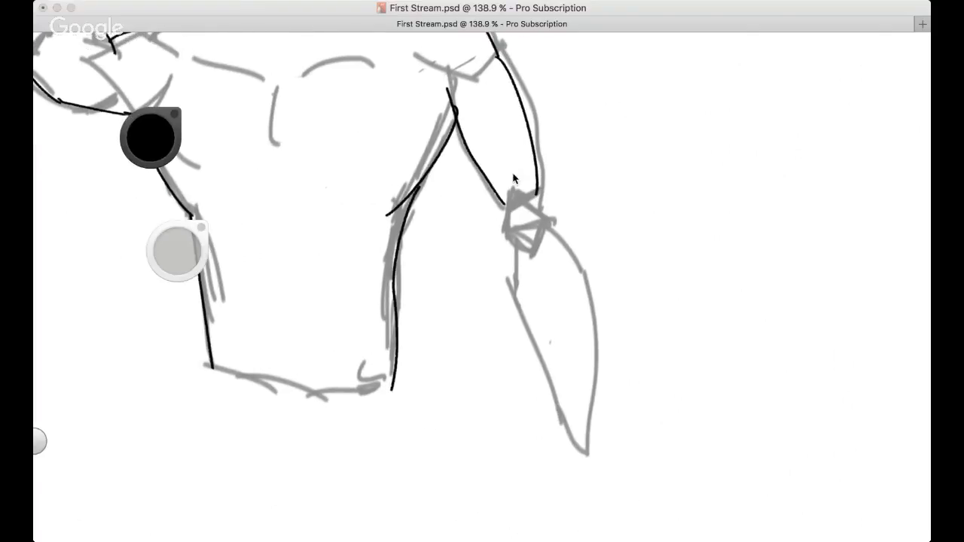
pyautogui.moveTo(502, 202); pyautogui.dragTo(516, 235)
pyautogui.press('super+z')
pyautogui.moveTo(502, 201); pyautogui.dragTo(513, 293)
pyautogui.press('super+z')
pyautogui.moveTo(505, 209); pyautogui.dragTo(540, 360)
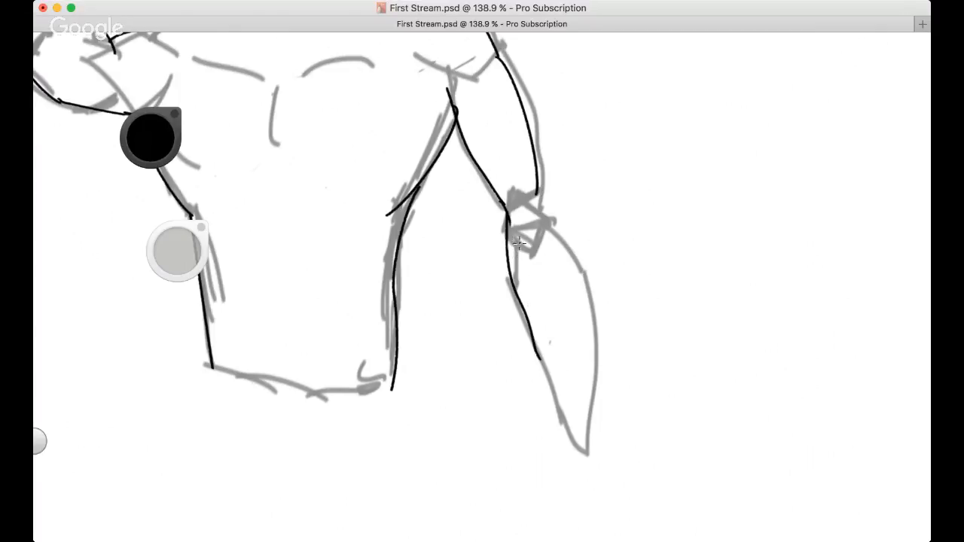
pyautogui.moveTo(537, 187); pyautogui.dragTo(553, 229)
pyautogui.press('super+z')
pyautogui.moveTo(536, 186)
pyautogui.mouseDown()
pyautogui.moveTo(556, 226)
pyautogui.moveTo(547, 140)
pyautogui.moveTo(537, 132)
pyautogui.moveTo(541, 164)
pyautogui.mouseUp()
pyautogui.press('super+z')
pyautogui.press('super+z')
pyautogui.press('super+z')
# Try separate elbow and forearm contours on both sides of the lowered arm, and remove them
pyautogui.moveTo(523, 230)
pyautogui.mouseDown()
pyautogui.moveTo(513, 226)
pyautogui.moveTo(504, 262)
pyautogui.moveTo(547, 376)
pyautogui.mouseUp()
pyautogui.moveTo(500, 200); pyautogui.dragTo(515, 246)
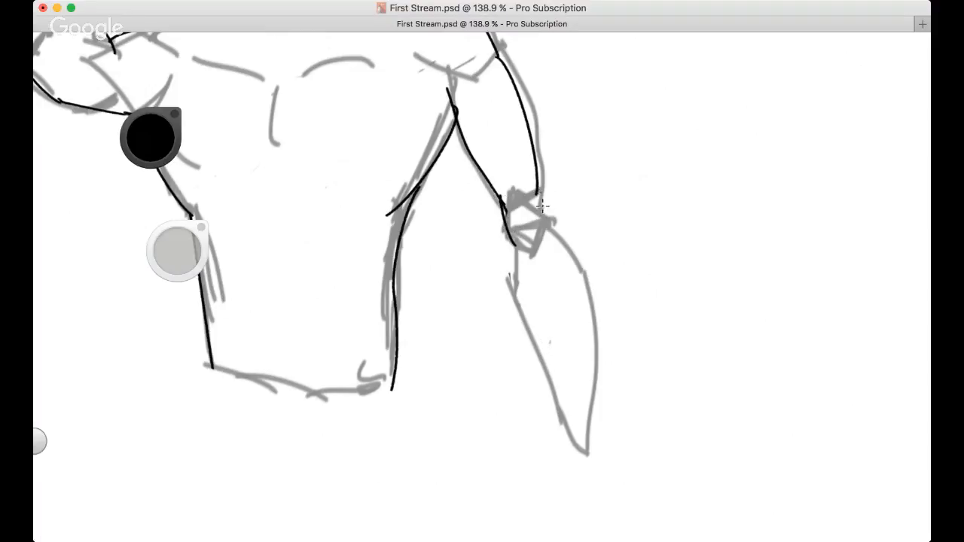
pyautogui.moveTo(552, 212); pyautogui.dragTo(598, 343)
pyautogui.moveTo(515, 252); pyautogui.dragTo(519, 340)
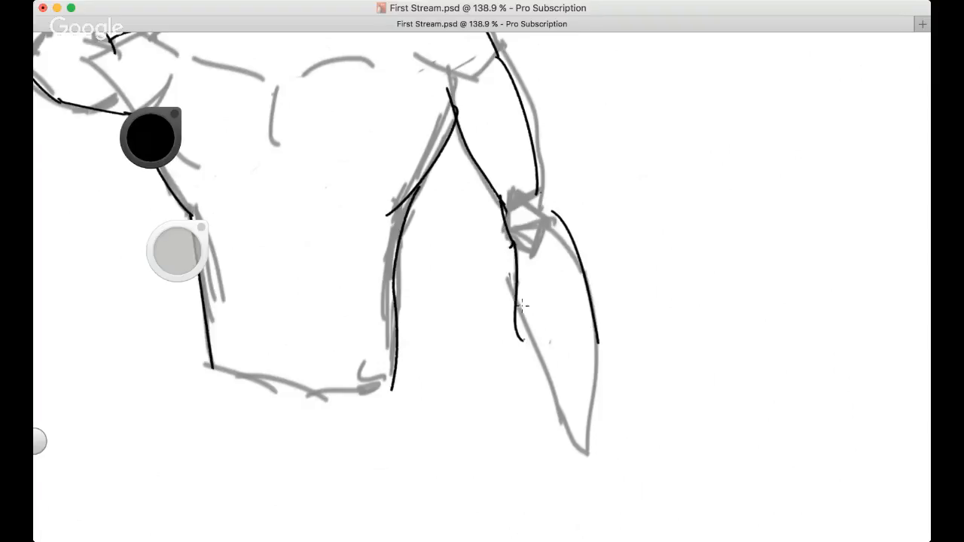
pyautogui.press('super+z')
pyautogui.press('super+z')
pyautogui.press('super+z')
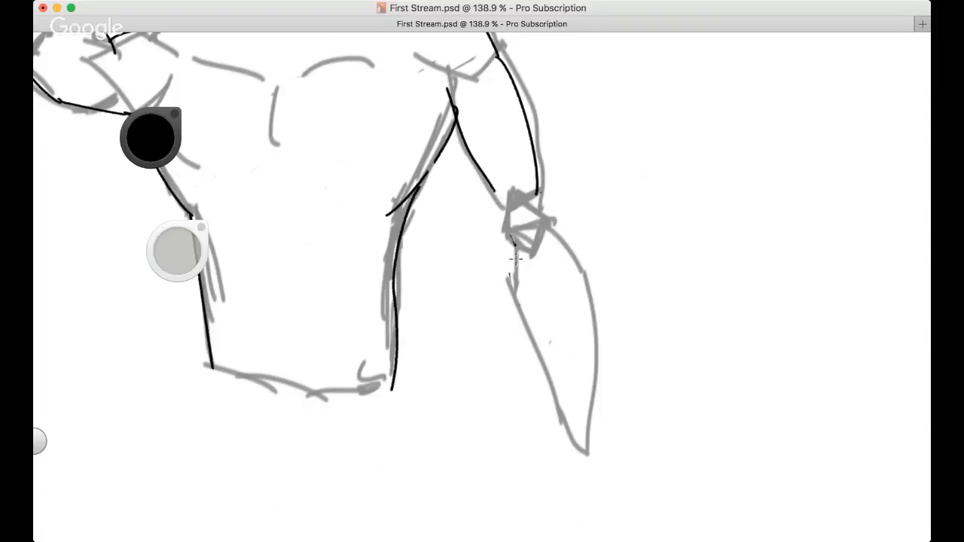
# Remove the rest of the lowered upper arm's inner contour and the overlapping end of the chest line at the armpit
pyautogui.press('super+z')
pyautogui.press('super+z')
pyautogui.press('super+z')
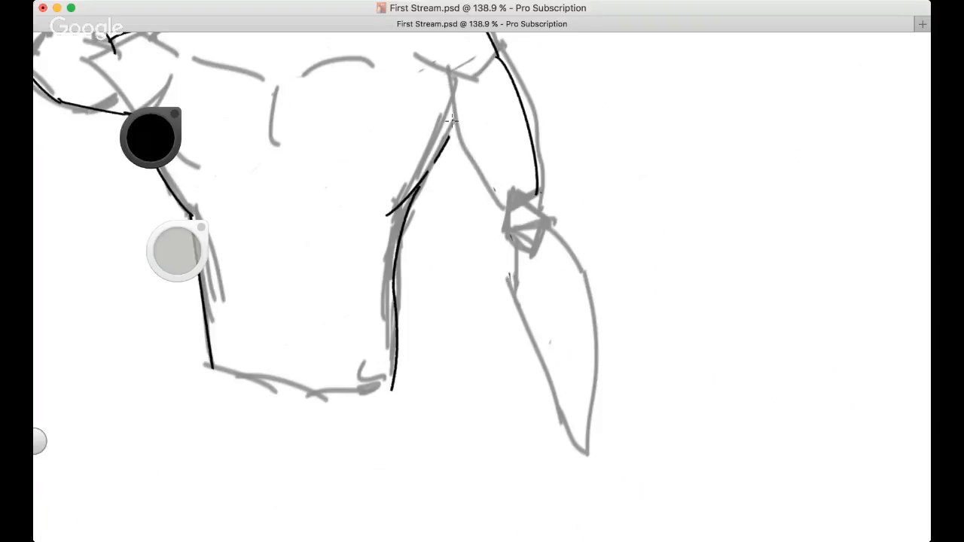
# Try a curved inner contour for the lowered upper arm with a short elbow stroke, and undo both
pyautogui.moveTo(441, 104); pyautogui.dragTo(504, 195)
pyautogui.press('super+z')
pyautogui.moveTo(442, 102); pyautogui.dragTo(503, 212)
pyautogui.press('space')
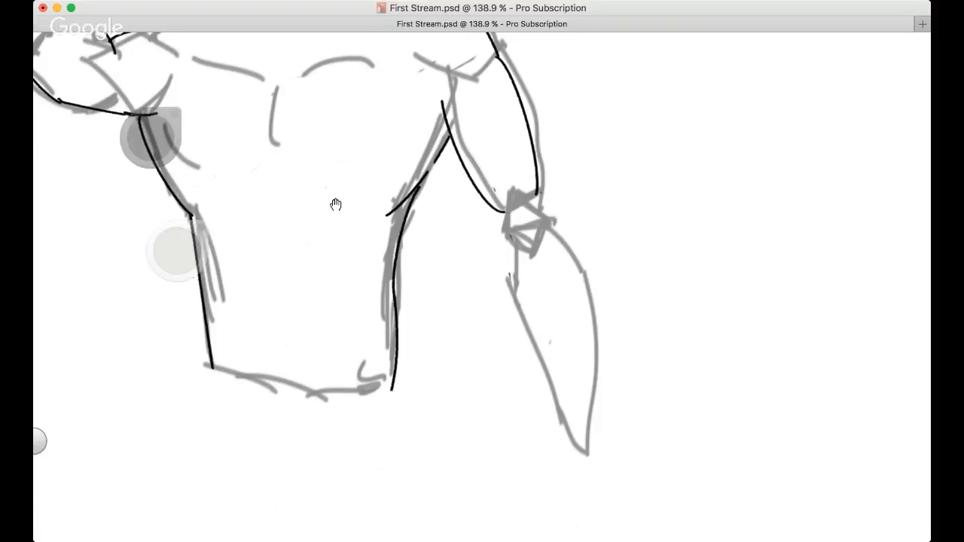
pyautogui.moveTo(336, 204); pyautogui.dragTo(405, 290)
pyautogui.moveTo(358, 263); pyautogui.dragTo(310, 157)
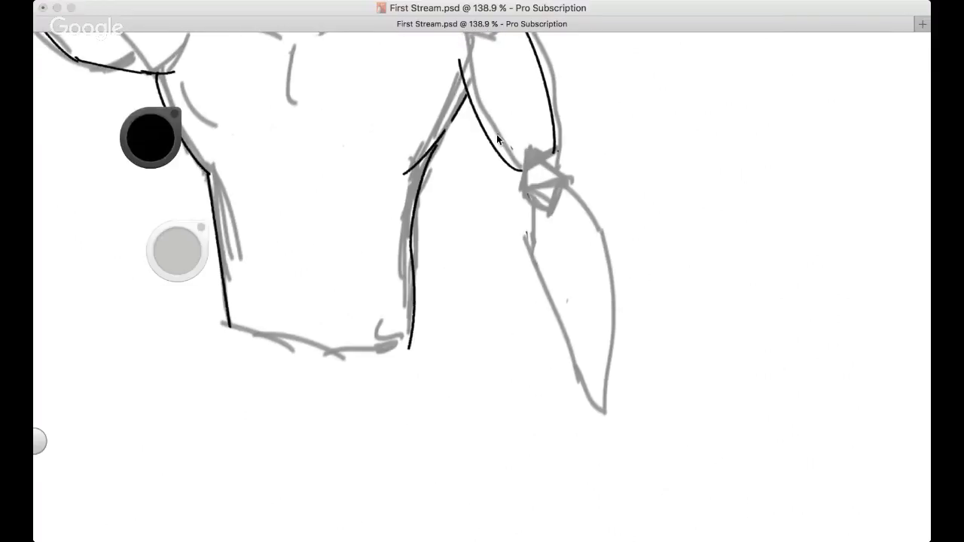
pyautogui.moveTo(517, 169); pyautogui.dragTo(530, 202)
pyautogui.press('super+z')
pyautogui.press('super+z')
# Draw the lowered upper arm's inner contour as a single curve from high in the armpit down to the elbow
pyautogui.press('space')
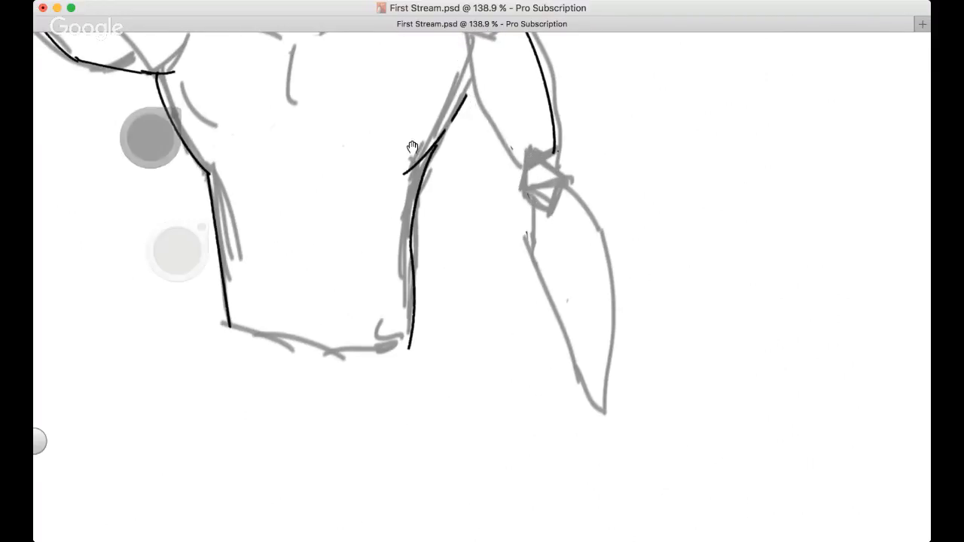
pyautogui.moveTo(412, 146); pyautogui.dragTo(412, 238)
pyautogui.moveTo(458, 121); pyautogui.dragTo(517, 253)
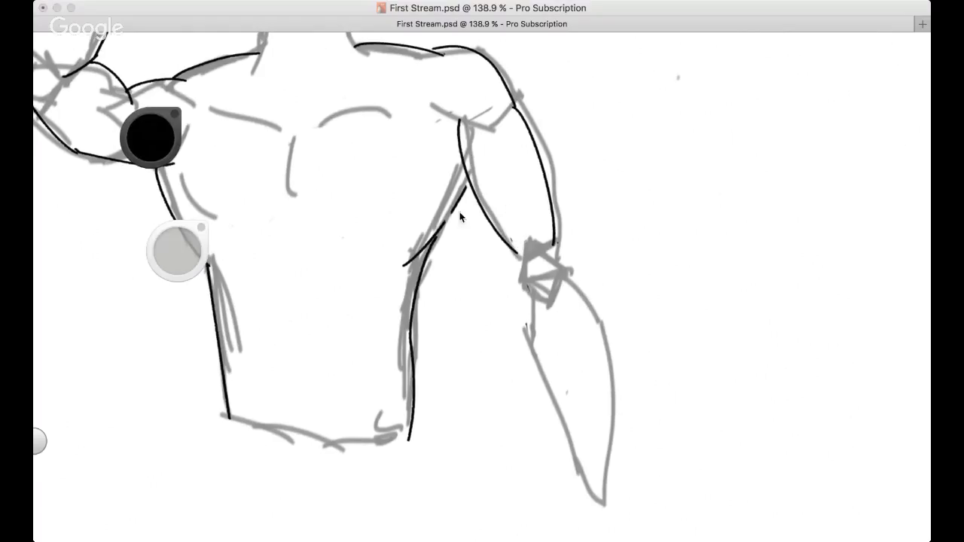
# Redraw the torso's side line from the lowered arm's armpit down to the ribs, closing the gap below the armpit
pyautogui.press('super+z')
pyautogui.moveTo(468, 180); pyautogui.dragTo(448, 244)
pyautogui.press('super+z')
pyautogui.moveTo(465, 178); pyautogui.dragTo(428, 241)
pyautogui.moveTo(470, 165)
pyautogui.mouseDown()
pyautogui.moveTo(460, 203)
pyautogui.moveTo(427, 247)
pyautogui.moveTo(456, 195)
pyautogui.moveTo(417, 250)
pyautogui.moveTo(431, 223)
pyautogui.mouseUp()
pyautogui.press('super+z')
pyautogui.press('super+z')
# Draw the outer and inner contours of the lowered arm's upper forearm, starting from the elbow on both sides
pyautogui.press('space')
pyautogui.moveTo(356, 206); pyautogui.dragTo(346, 177)
pyautogui.moveTo(500, 219)
pyautogui.mouseDown()
pyautogui.moveTo(510, 236)
pyautogui.moveTo(571, 257)
pyautogui.moveTo(578, 275)
pyautogui.mouseUp()
pyautogui.press('super+z')
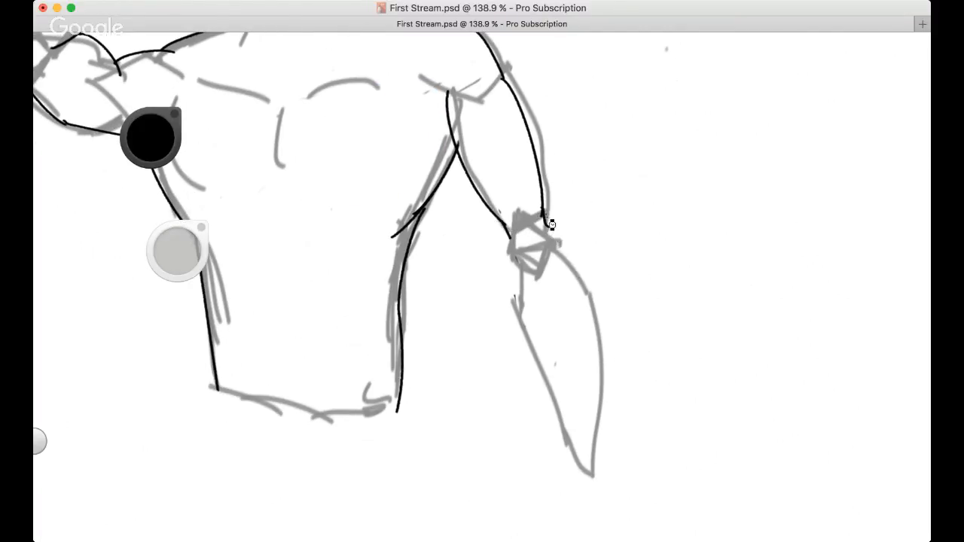
pyautogui.press('super+z')
pyautogui.press('super+z')
pyautogui.moveTo(544, 212); pyautogui.dragTo(567, 262)
pyautogui.press('super+z')
pyautogui.moveTo(543, 213); pyautogui.dragTo(577, 279)
pyautogui.moveTo(502, 223)
pyautogui.mouseDown()
pyautogui.moveTo(515, 315)
pyautogui.moveTo(537, 285)
pyautogui.moveTo(564, 427)
pyautogui.mouseUp()
pyautogui.press('super+z')
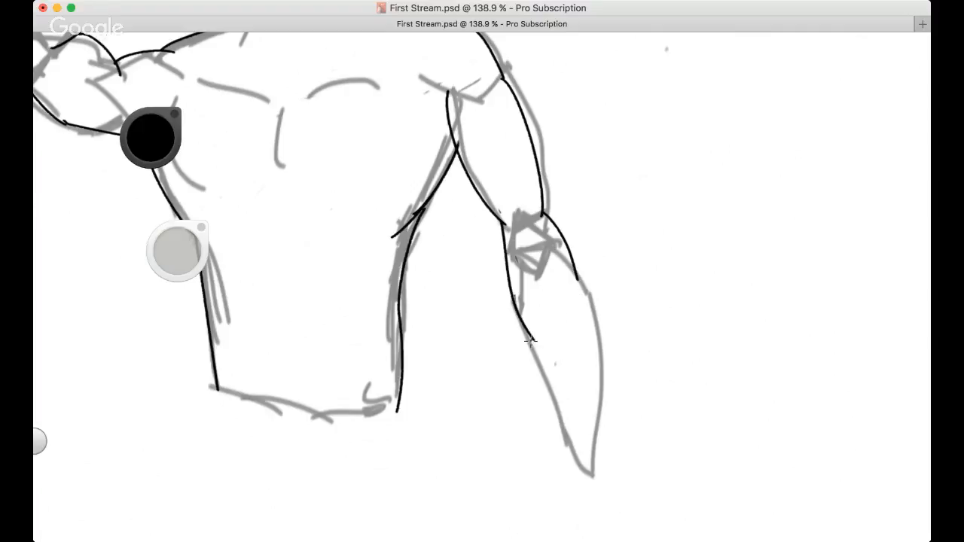
# Try several strokes for the lower half of the forearm's inner contour, and undo each one
pyautogui.moveTo(533, 339); pyautogui.dragTo(568, 426)
pyautogui.press('super+z')
pyautogui.moveTo(532, 336); pyautogui.dragTo(559, 416)
pyautogui.press('super+z')
pyautogui.moveTo(533, 337); pyautogui.dragTo(564, 421)
pyautogui.press('super+z')
pyautogui.moveTo(533, 336); pyautogui.dragTo(564, 438)
pyautogui.press('super+z')
# Extend the lowered forearm's outer and inner contours down to the wrist with slightly converging lines
pyautogui.moveTo(577, 279); pyautogui.dragTo(593, 424)
pyautogui.press('super+z')
pyautogui.moveTo(577, 278); pyautogui.dragTo(583, 424)
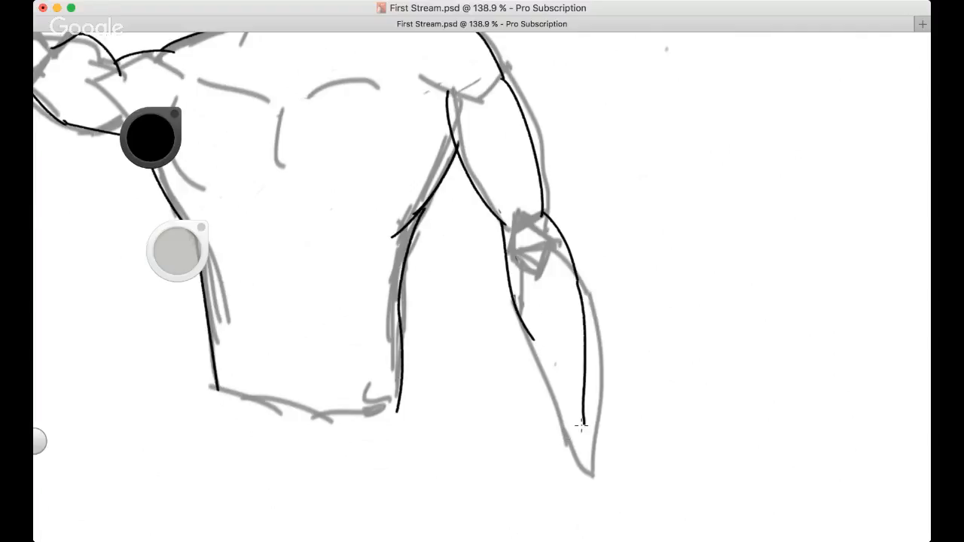
pyautogui.press('super+z')
pyautogui.moveTo(577, 279); pyautogui.dragTo(599, 424)
pyautogui.moveTo(533, 337); pyautogui.dragTo(572, 419)
pyautogui.press('super+z')
pyautogui.moveTo(533, 339)
pyautogui.mouseDown()
pyautogui.moveTo(582, 434)
pyautogui.moveTo(571, 429)
pyautogui.mouseUp()
pyautogui.press('super+z')
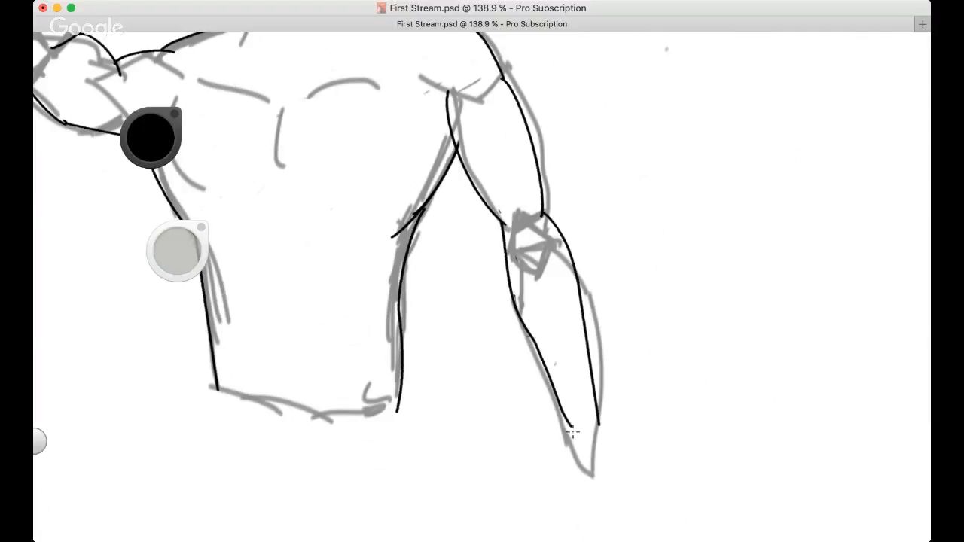
# Add a short stroke at the top of the lowered arm's inner contour beside the armpit
pyautogui.press('space')
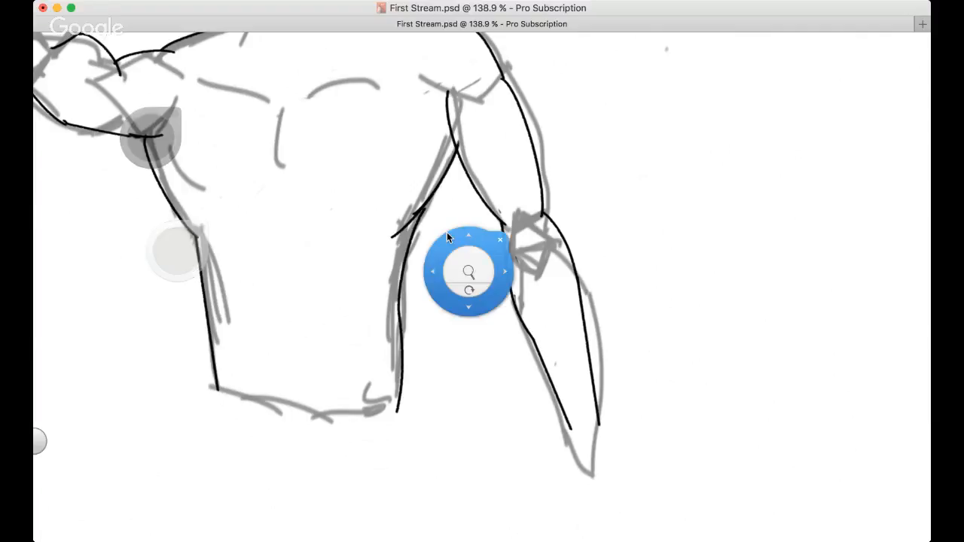
pyautogui.moveTo(447, 232); pyautogui.dragTo(498, 342)
pyautogui.moveTo(521, 382); pyautogui.dragTo(450, 387)
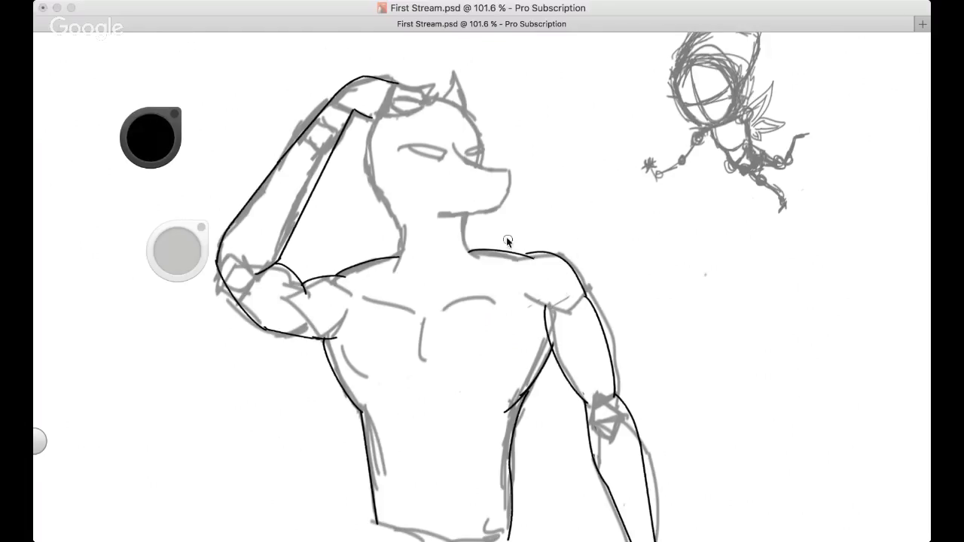
pyautogui.click(555, 339)
# Draw the back line of the neck as a slightly curved stroke running down past the shoulder line
pyautogui.press('space')
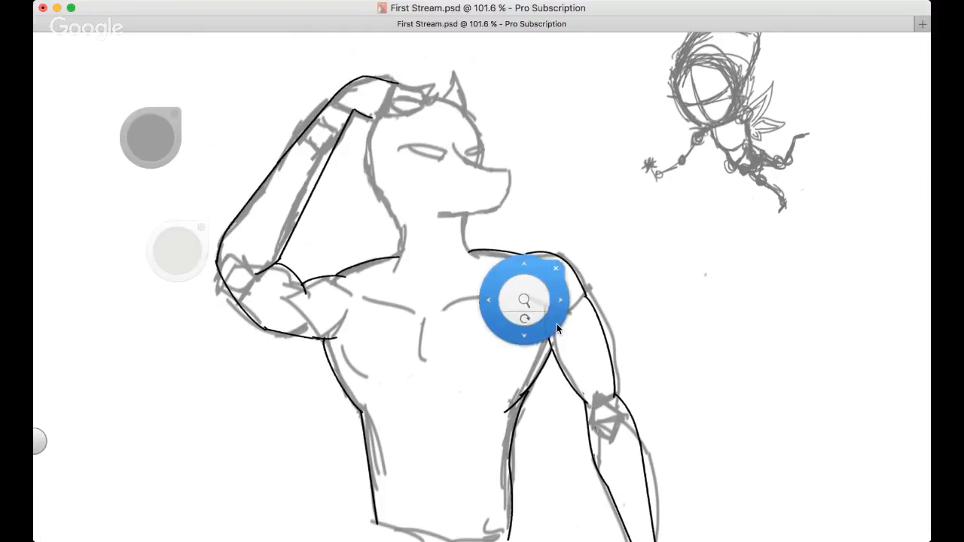
pyautogui.moveTo(558, 329)
pyautogui.mouseDown()
pyautogui.moveTo(527, 314)
pyautogui.moveTo(542, 310)
pyautogui.moveTo(549, 315)
pyautogui.moveTo(490, 316)
pyautogui.mouseUp()
pyautogui.press('space')
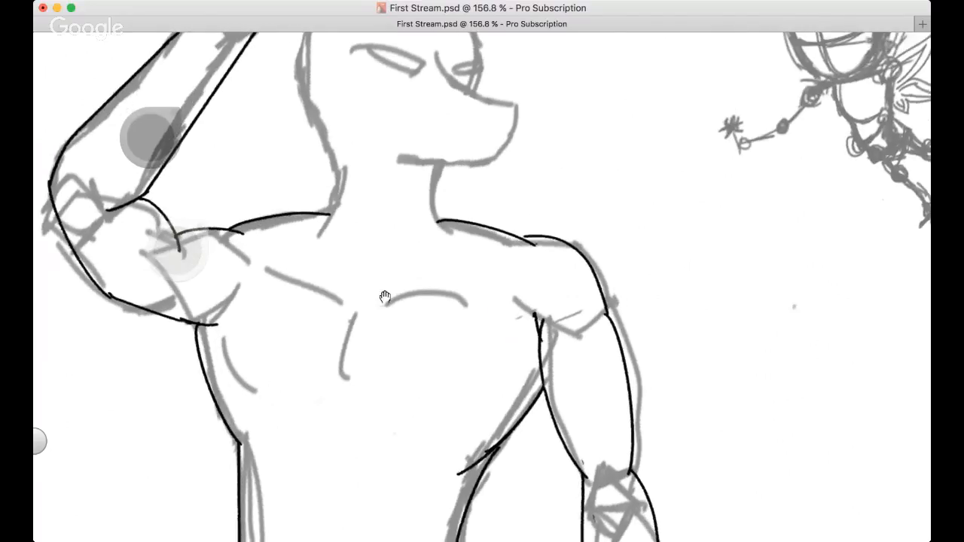
pyautogui.moveTo(385, 296); pyautogui.dragTo(488, 404)
pyautogui.moveTo(517, 373); pyautogui.dragTo(530, 374)
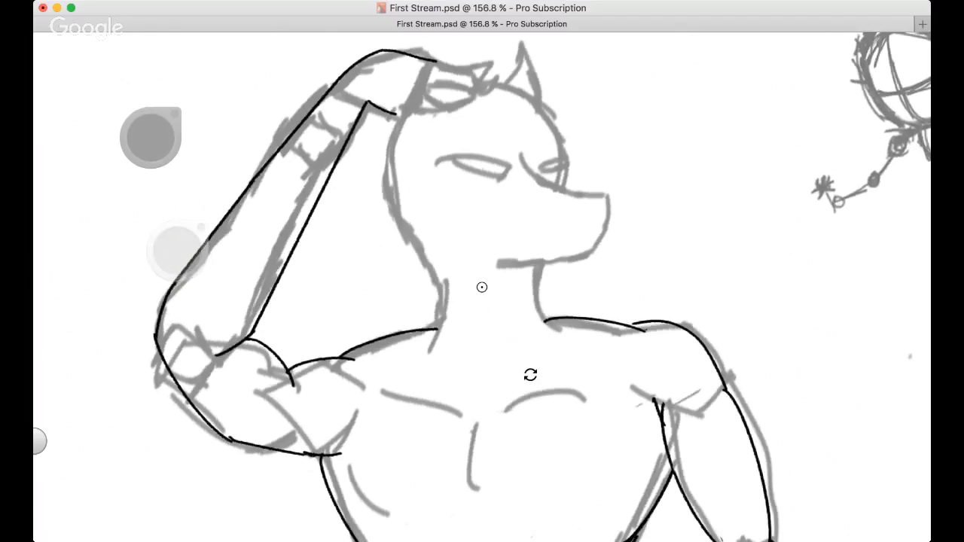
pyautogui.moveTo(465, 307); pyautogui.dragTo(462, 327)
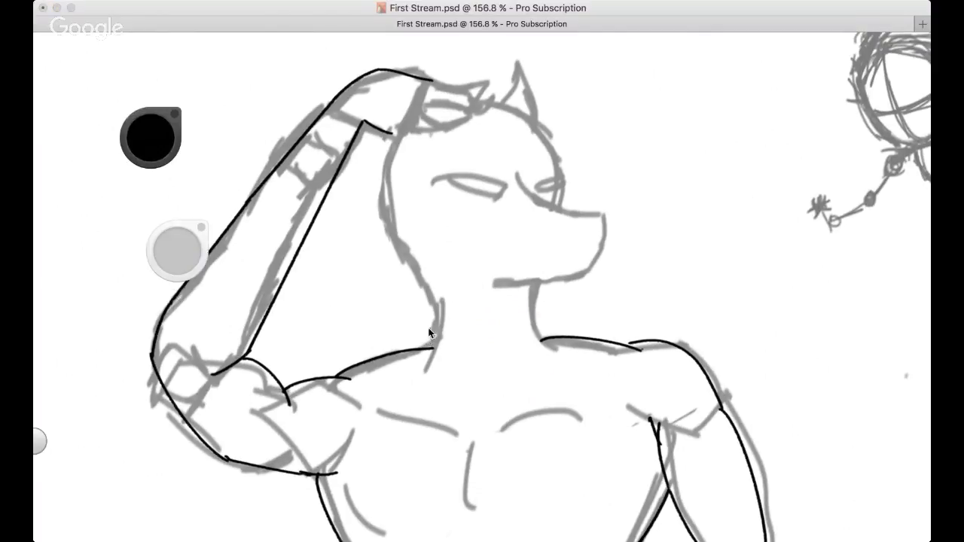
pyautogui.moveTo(425, 299); pyautogui.dragTo(433, 349)
pyautogui.press('super+z')
pyautogui.moveTo(426, 298); pyautogui.dragTo(424, 351)
pyautogui.press('super+z')
pyautogui.moveTo(425, 293); pyautogui.dragTo(421, 348)
pyautogui.press('super+z')
pyautogui.moveTo(426, 290); pyautogui.dragTo(422, 348)
pyautogui.press('super+z')
pyautogui.moveTo(420, 292); pyautogui.dragTo(428, 349)
pyautogui.press('super+z')
pyautogui.moveTo(423, 292); pyautogui.dragTo(419, 365)
# Draw the front line of the neck from under the jaw down to the start of the shoulder line
pyautogui.moveTo(535, 292); pyautogui.dragTo(559, 345)
pyautogui.press('super+z')
pyautogui.moveTo(531, 288); pyautogui.dragTo(554, 339)
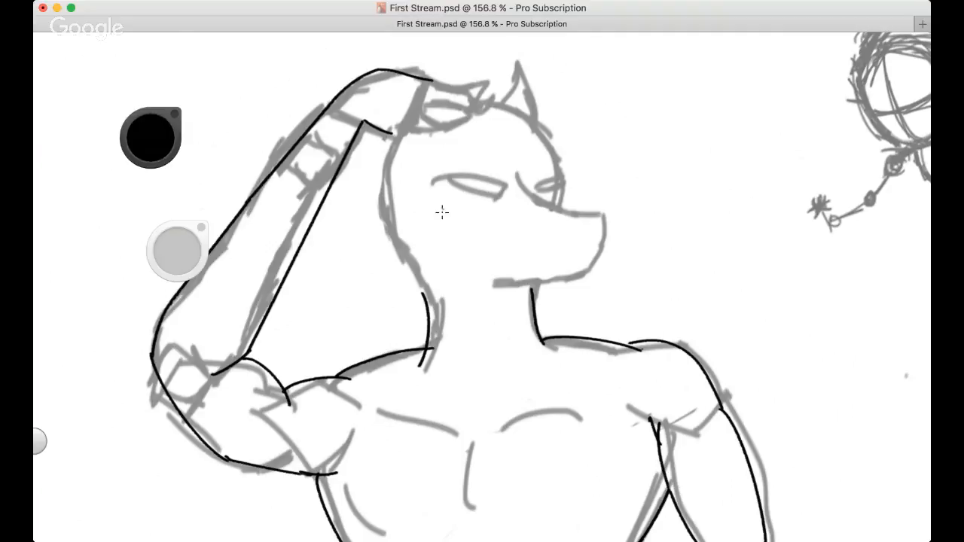
# Draw the back of the head as a curve from below the raised hand down into the neck line
pyautogui.moveTo(391, 140); pyautogui.dragTo(382, 206)
pyautogui.press('super+z')
pyautogui.moveTo(392, 143)
pyautogui.mouseDown()
pyautogui.moveTo(420, 300)
pyautogui.moveTo(381, 188)
pyautogui.moveTo(410, 137)
pyautogui.mouseUp()
pyautogui.hotkey('ctrl', 'z')
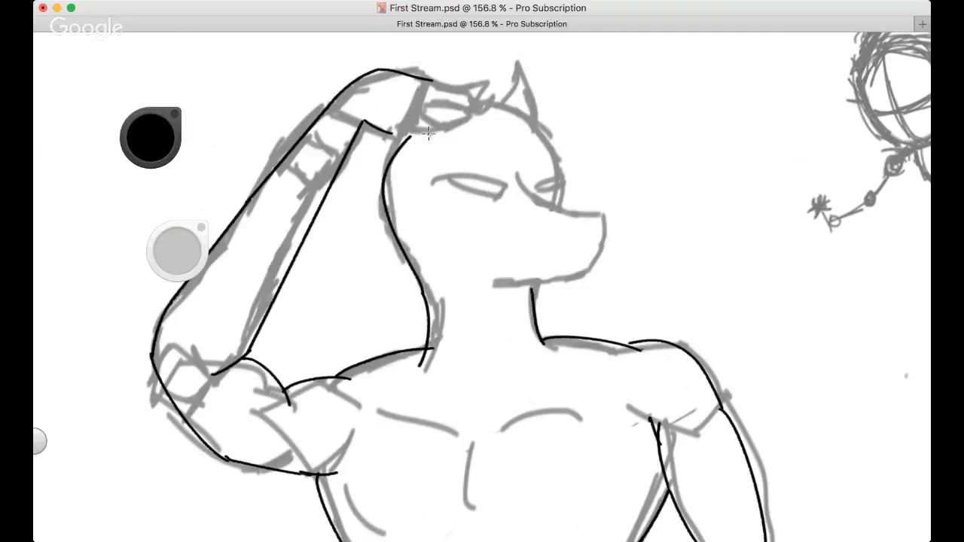
# Draw the far side of the head from the ear's base down past the far eye to the snout
pyautogui.moveTo(537, 142)
pyautogui.mouseDown()
pyautogui.moveTo(549, 202)
pyautogui.moveTo(556, 186)
pyautogui.moveTo(552, 205)
pyautogui.mouseUp()
pyautogui.press('super+z')
pyautogui.press('super+z')
pyautogui.press('super+z')
pyautogui.moveTo(532, 123)
pyautogui.mouseDown()
pyautogui.moveTo(554, 179)
pyautogui.moveTo(550, 205)
pyautogui.mouseUp()
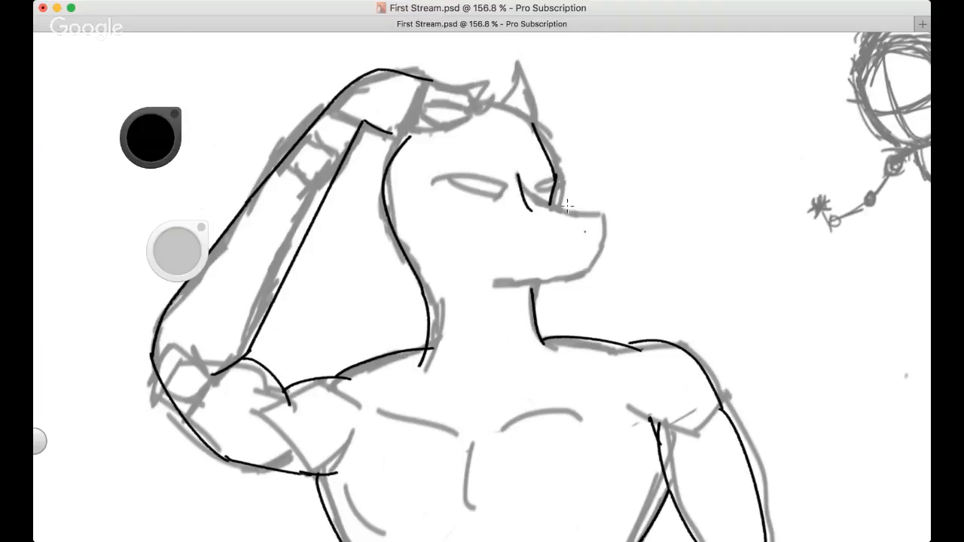
# Draw the brow and snout bridge as one curve out to the nose tip, turning down at its front
pyautogui.moveTo(519, 173); pyautogui.dragTo(566, 213)
pyautogui.press('super+z')
pyautogui.moveTo(516, 175); pyautogui.dragTo(571, 214)
pyautogui.press('super+z')
pyautogui.moveTo(525, 170)
pyautogui.mouseDown()
pyautogui.moveTo(526, 185)
pyautogui.moveTo(581, 212)
pyautogui.mouseUp()
pyautogui.press('super+z')
pyautogui.moveTo(521, 167)
pyautogui.mouseDown()
pyautogui.moveTo(571, 213)
pyautogui.moveTo(609, 220)
pyautogui.moveTo(595, 243)
pyautogui.moveTo(593, 209)
pyautogui.moveTo(602, 230)
pyautogui.mouseUp()
pyautogui.press('super+z')
pyautogui.press('super+z')
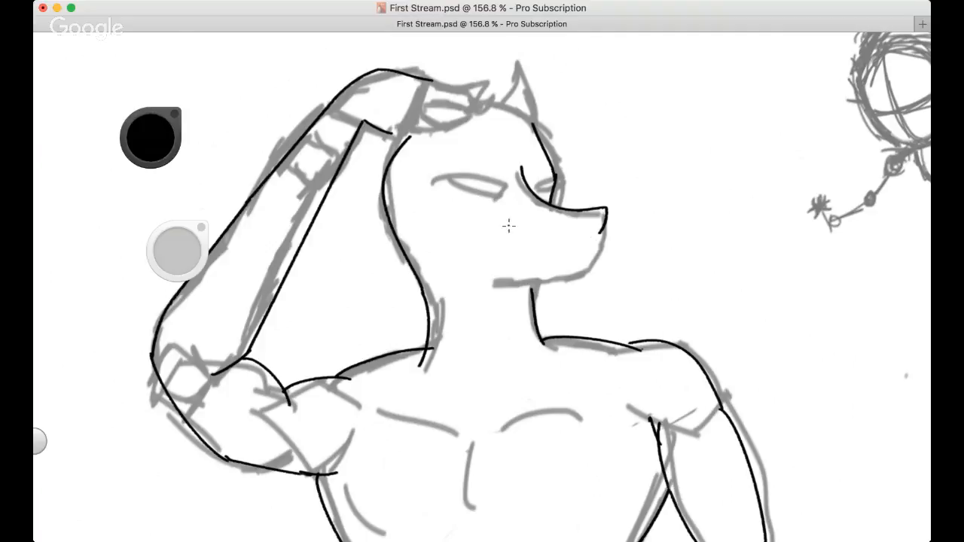
# Try a chin stroke and different jaw lines beneath the snout, and undo them
pyautogui.moveTo(510, 224); pyautogui.dragTo(605, 231)
pyautogui.press('super+z')
pyautogui.moveTo(510, 224)
pyautogui.mouseDown()
pyautogui.moveTo(606, 230)
pyautogui.moveTo(590, 246)
pyautogui.moveTo(586, 281)
pyautogui.mouseUp()
pyautogui.press('super+z')
pyautogui.moveTo(447, 253)
pyautogui.mouseDown()
pyautogui.moveTo(518, 284)
pyautogui.moveTo(480, 282)
pyautogui.moveTo(574, 281)
pyautogui.mouseUp()
pyautogui.press('super+z')
pyautogui.moveTo(494, 284); pyautogui.dragTo(600, 277)
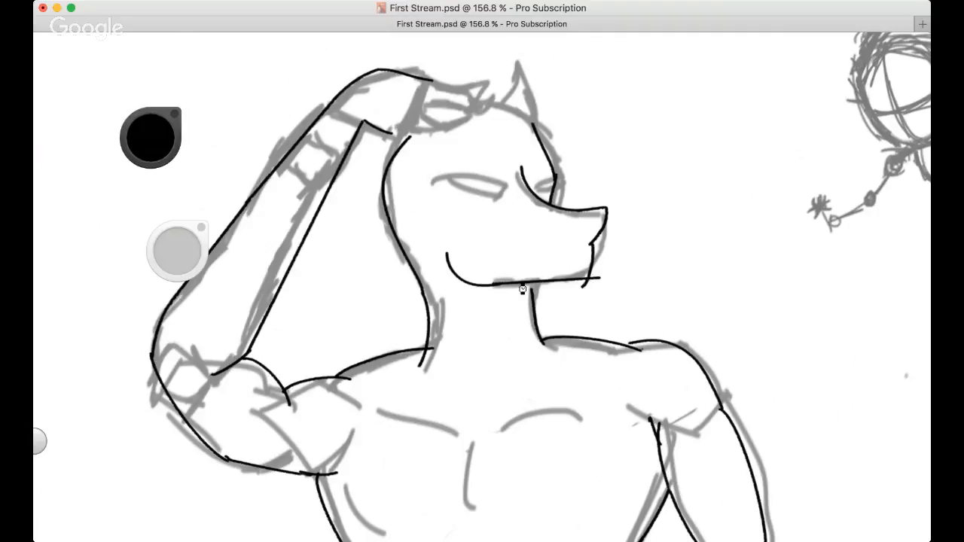
pyautogui.press('super+z')
pyautogui.moveTo(494, 284); pyautogui.dragTo(592, 279)
pyautogui.press('super+z')
pyautogui.press('super+z')
pyautogui.press('super+z')
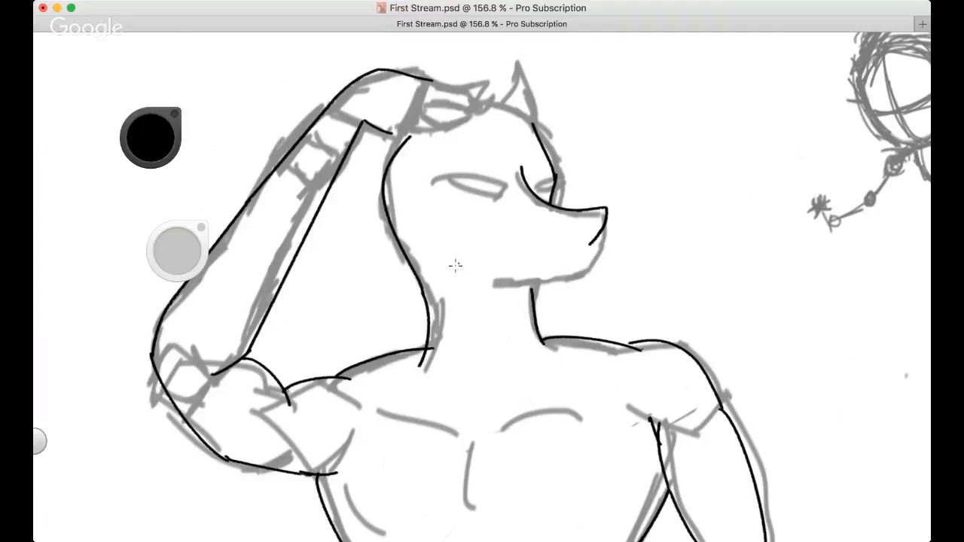
# Draw the lower jaw as a curve from the cheek along the underside of the snout, and join its chin to the nose
pyautogui.moveTo(450, 253)
pyautogui.mouseDown()
pyautogui.moveTo(464, 279)
pyautogui.moveTo(476, 276)
pyautogui.moveTo(452, 269)
pyautogui.moveTo(532, 287)
pyautogui.moveTo(518, 290)
pyautogui.moveTo(577, 280)
pyautogui.mouseUp()
pyautogui.press('super+z')
pyautogui.moveTo(591, 244); pyautogui.dragTo(592, 266)
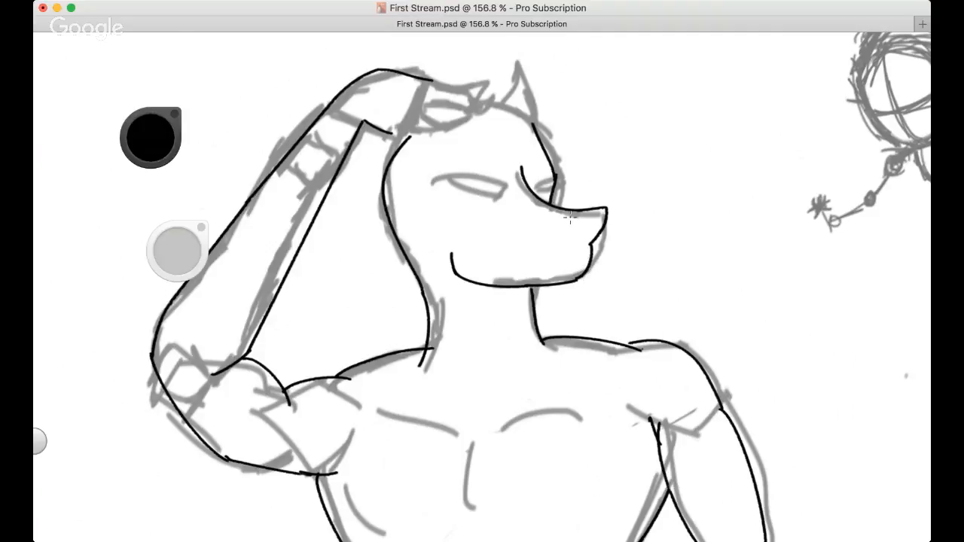
# Redraw the snout's front edge from the nose tip down to the chin, following the sketch more closely
pyautogui.moveTo(599, 202); pyautogui.dragTo(595, 266)
pyautogui.moveTo(600, 208); pyautogui.dragTo(596, 261)
pyautogui.press('super+z')
pyautogui.moveTo(598, 255); pyautogui.dragTo(581, 277)
pyautogui.press('super+z')
pyautogui.press('super+z')
pyautogui.moveTo(600, 240)
pyautogui.mouseDown()
pyautogui.moveTo(586, 273)
pyautogui.moveTo(599, 244)
pyautogui.moveTo(593, 258)
pyautogui.mouseUp()
pyautogui.press('super+z')
pyautogui.press('super+z')
# Draw the far eye beside the snout bridge and the near eye with an upper and a lower lid line
pyautogui.moveTo(534, 193)
pyautogui.mouseDown()
pyautogui.moveTo(555, 188)
pyautogui.moveTo(448, 197)
pyautogui.moveTo(509, 202)
pyautogui.mouseUp()
pyautogui.press('super+z')
pyautogui.press('super+z')
pyautogui.moveTo(441, 193); pyautogui.dragTo(500, 192)
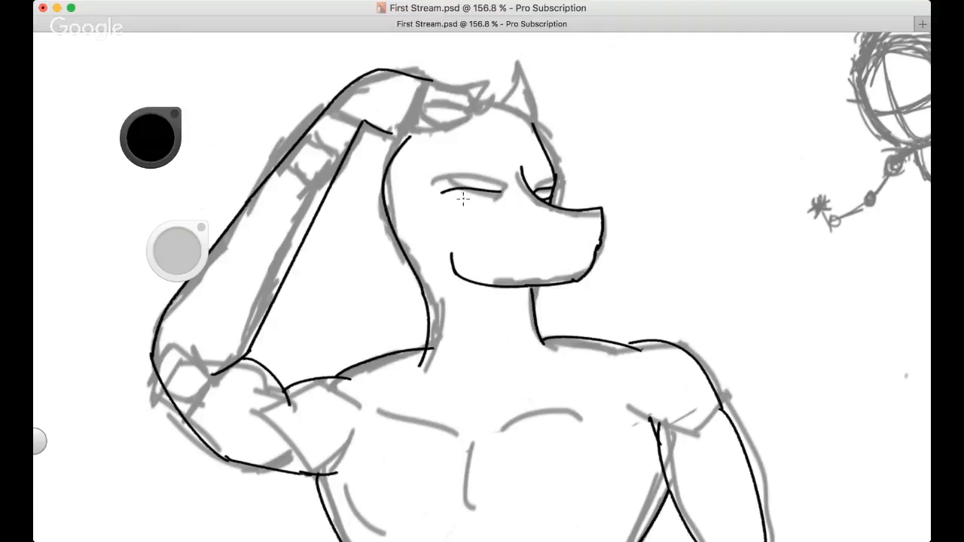
pyautogui.moveTo(463, 199)
pyautogui.mouseDown()
pyautogui.moveTo(497, 204)
pyautogui.moveTo(451, 251)
pyautogui.moveTo(452, 265)
pyautogui.mouseUp()
pyautogui.press('super+z')
# Draw the curved top of the head from the raised hand to the forehead, and outline the pointed ear on it
pyautogui.press('space')
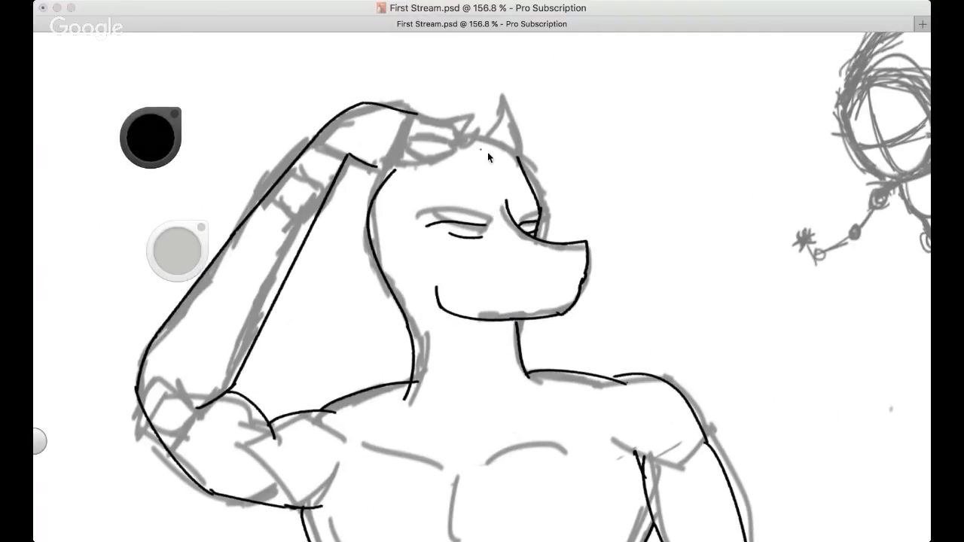
pyautogui.moveTo(462, 143)
pyautogui.mouseDown()
pyautogui.moveTo(516, 155)
pyautogui.moveTo(506, 155)
pyautogui.moveTo(516, 162)
pyautogui.moveTo(488, 151)
pyautogui.moveTo(518, 163)
pyautogui.mouseUp()
pyautogui.press('super+z')
pyautogui.press('super+z')
pyautogui.moveTo(397, 175)
pyautogui.mouseDown()
pyautogui.moveTo(410, 164)
pyautogui.moveTo(290, 244)
pyautogui.moveTo(330, 239)
pyautogui.mouseUp()
pyautogui.press('space')
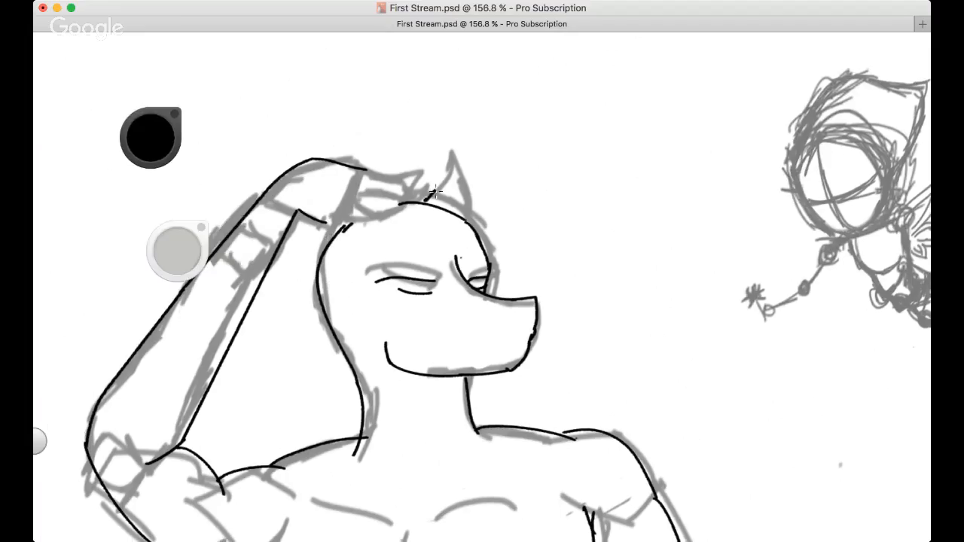
pyautogui.moveTo(426, 200)
pyautogui.mouseDown()
pyautogui.moveTo(463, 205)
pyautogui.moveTo(437, 198)
pyautogui.moveTo(445, 174)
pyautogui.moveTo(460, 189)
pyautogui.moveTo(463, 217)
pyautogui.mouseUp()
pyautogui.press('super+z')
# Join the raised wrist to the head contour and draw the hand's upper and lower edges meeting at the top of the head
pyautogui.moveTo(322, 223); pyautogui.dragTo(346, 227)
pyautogui.moveTo(367, 169); pyautogui.dragTo(398, 202)
pyautogui.press('super+z')
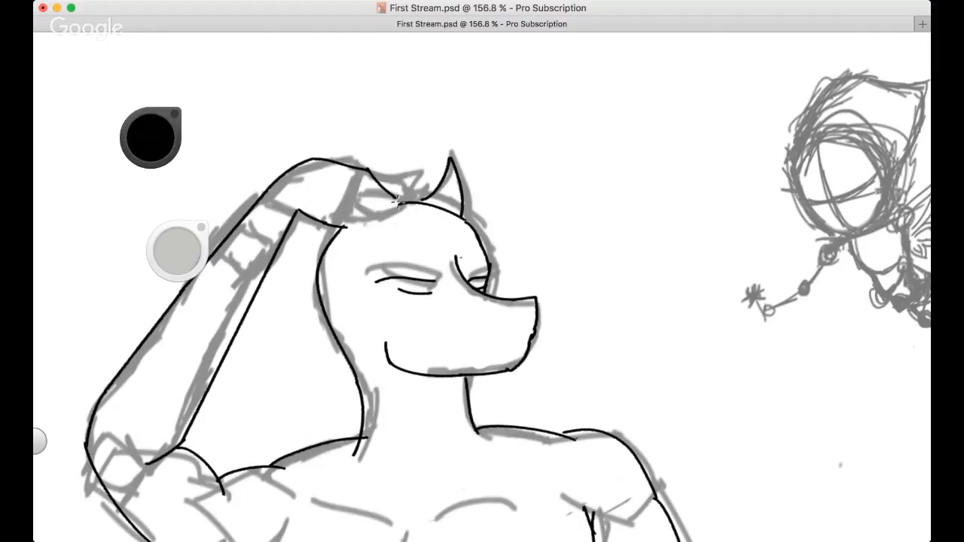
pyautogui.press('super+z')
pyautogui.moveTo(367, 169); pyautogui.dragTo(404, 202)
pyautogui.moveTo(346, 229); pyautogui.dragTo(403, 203)
# Examine the whole figure's line art and the head and shoulder lines up close with the underlying sketches hidden
pyautogui.press('space')
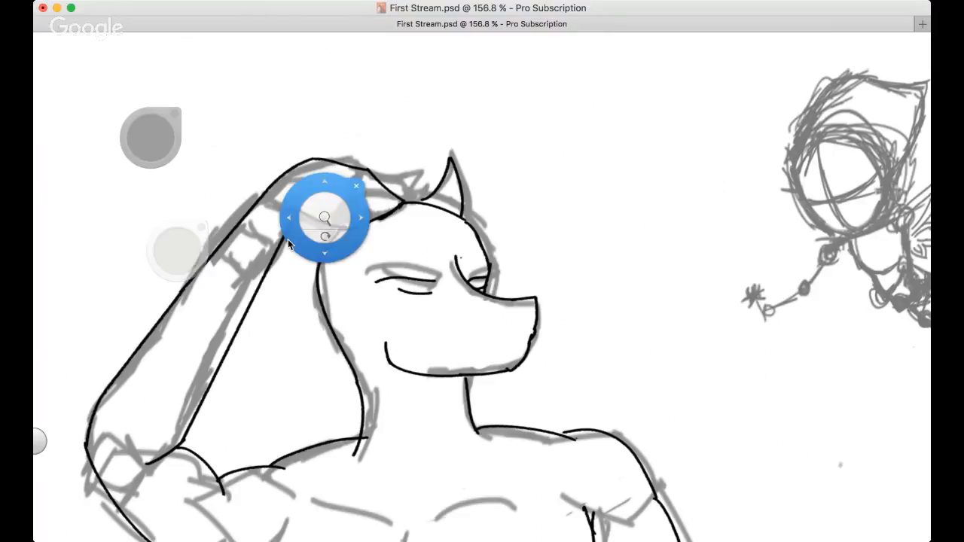
pyautogui.moveTo(288, 244); pyautogui.dragTo(368, 208)
pyautogui.moveTo(405, 181); pyautogui.dragTo(333, 176)
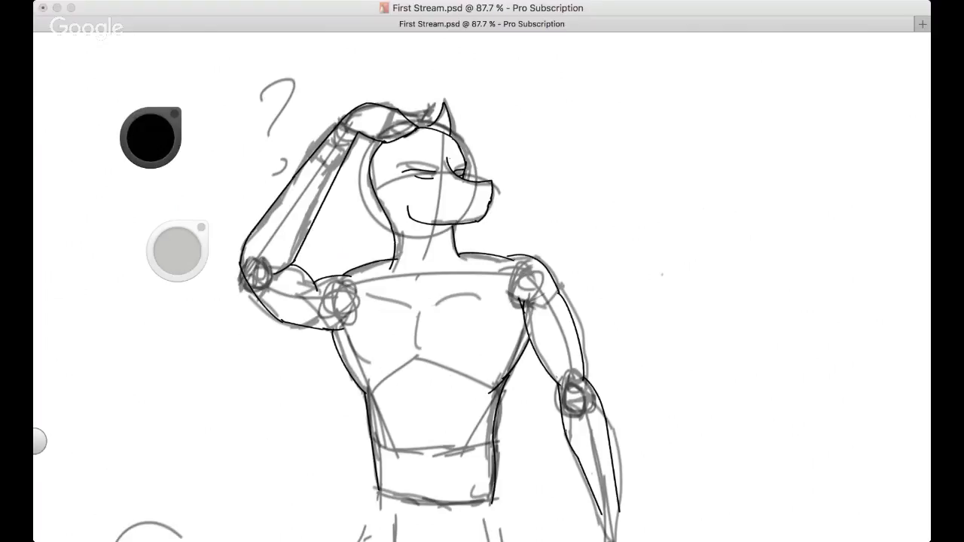
pyautogui.press('space')
pyautogui.moveTo(480, 265)
pyautogui.mouseDown()
pyautogui.moveTo(482, 312)
pyautogui.moveTo(515, 296)
pyautogui.mouseUp()
pyautogui.press('space')
pyautogui.moveTo(566, 260); pyautogui.dragTo(544, 283)
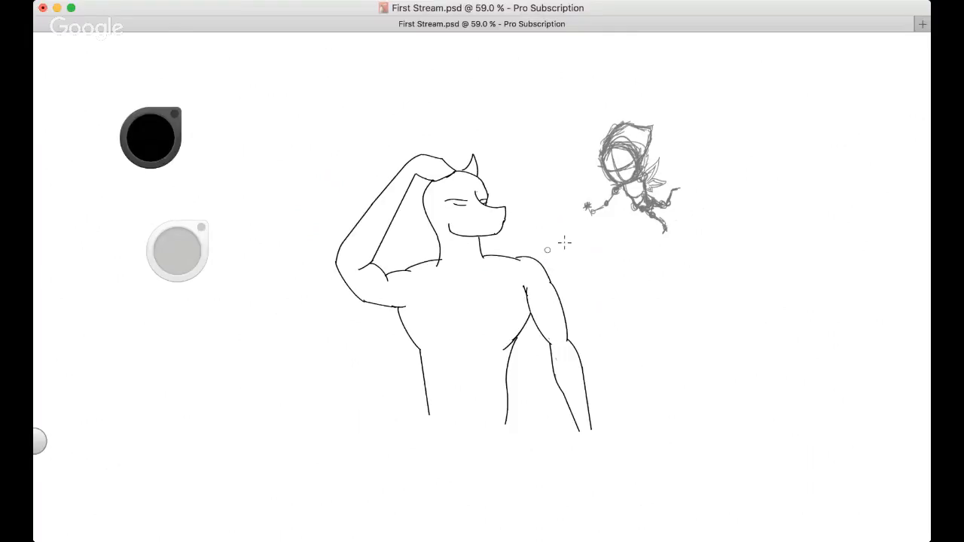
pyautogui.moveTo(500, 353); pyautogui.dragTo(511, 339)
pyautogui.press('space')
pyautogui.moveTo(460, 203); pyautogui.dragTo(573, 203)
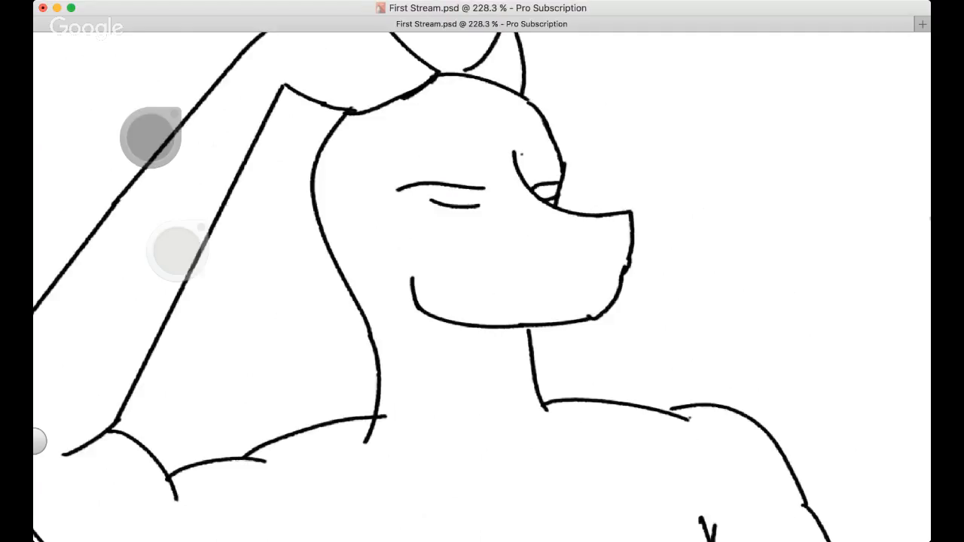
pyautogui.moveTo(398, 413); pyautogui.dragTo(434, 293)
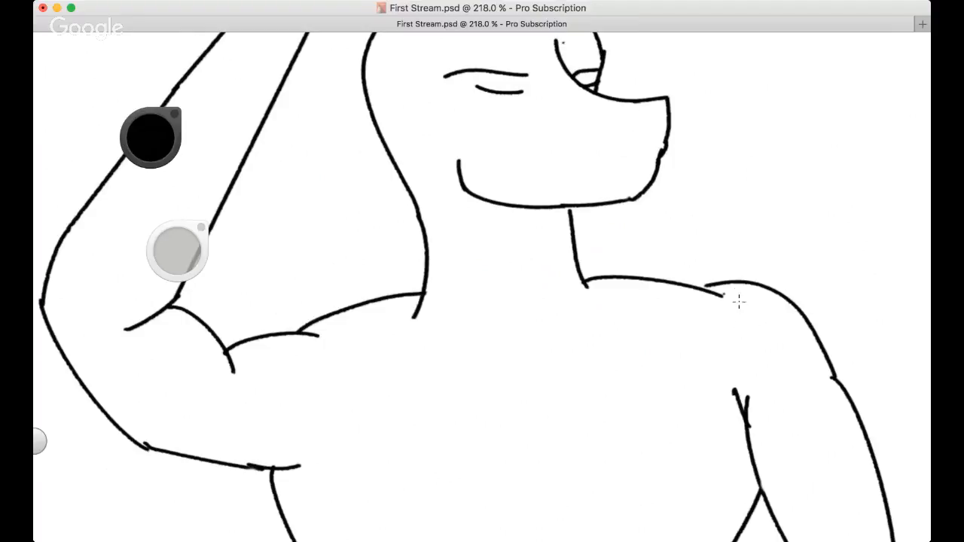
# Show the faded body sketch beneath the line art again
pyautogui.press('super+Tab')
pyautogui.click(762, 198)
pyautogui.press('space')
pyautogui.moveTo(464, 277); pyautogui.dragTo(460, 256)
pyautogui.press('super+Tab')
pyautogui.click(764, 190)
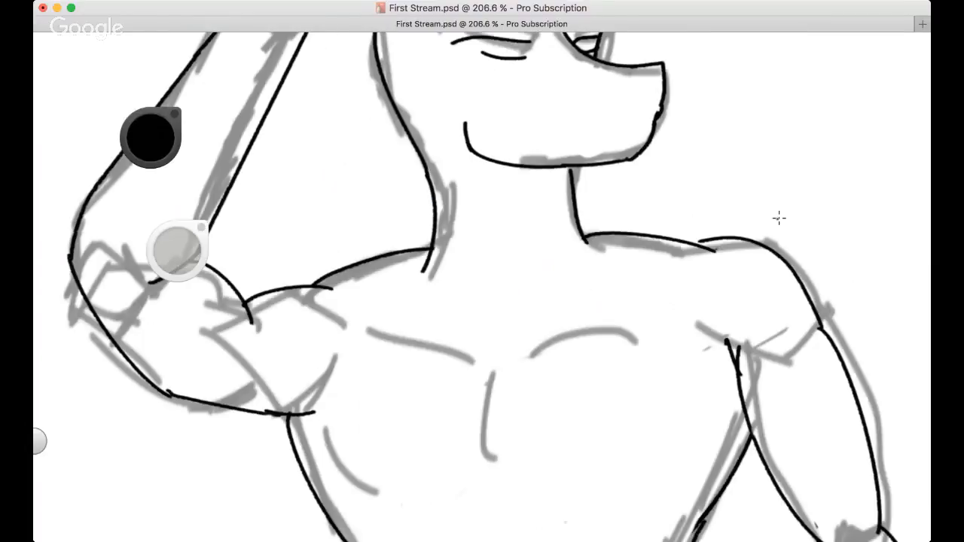
# Try a hip curve below the waist, and shorten the lower ends of both torso side lines
pyautogui.press('space')
pyautogui.moveTo(589, 263); pyautogui.dragTo(482, 260)
pyautogui.moveTo(482, 260); pyautogui.dragTo(454, 105)
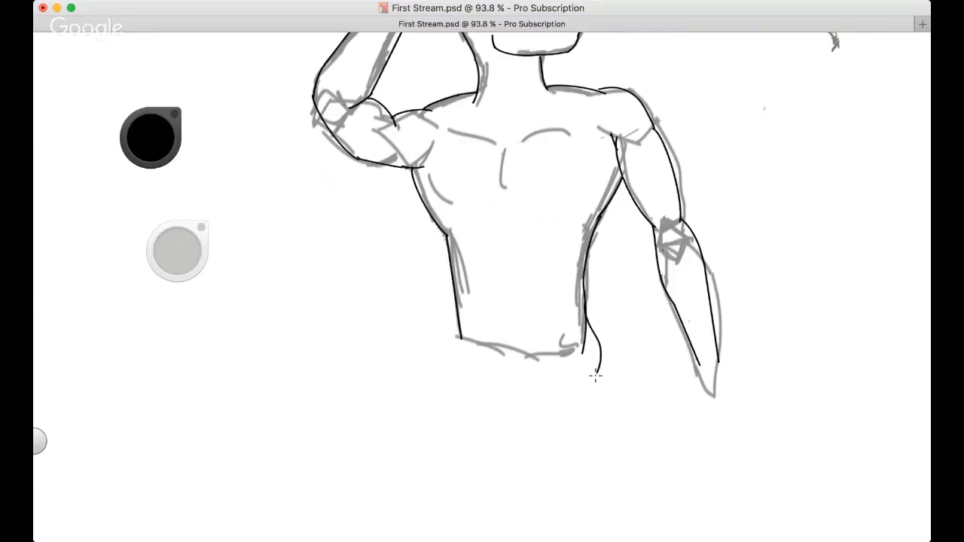
pyautogui.moveTo(582, 353); pyautogui.dragTo(593, 327)
pyautogui.moveTo(457, 322)
pyautogui.mouseDown()
pyautogui.moveTo(449, 344)
pyautogui.moveTo(456, 306)
pyautogui.mouseUp()
pyautogui.press('super+z')
# Hide the faded body sketch, show the construction sketch with the skirt instead, and try a stroke extending the waist's side line
pyautogui.press('super+comma')
pyautogui.press('super+comma')
pyautogui.press('super+comma')
pyautogui.moveTo(457, 303); pyautogui.dragTo(451, 344)
pyautogui.press('super+z')
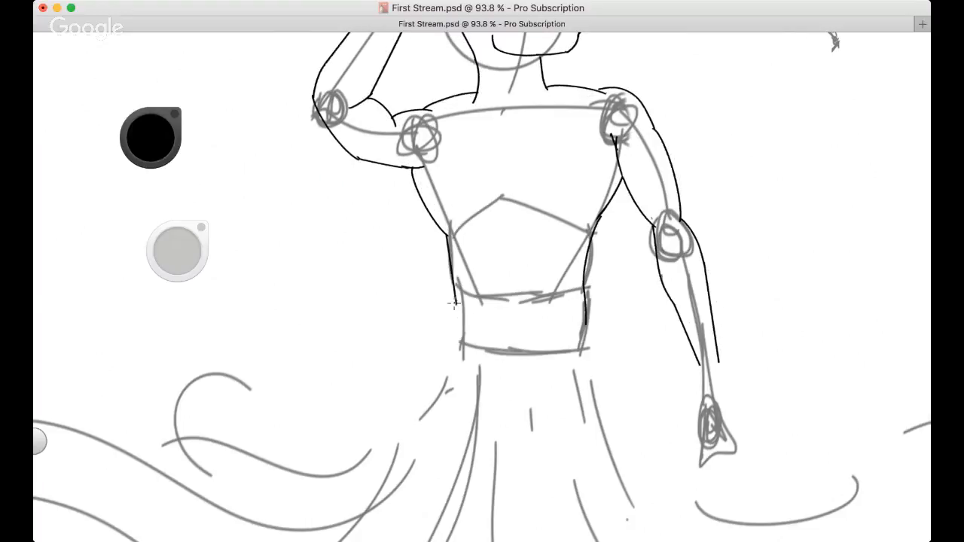
# Try short hip curves flaring outward from the lower ends of both waist lines
pyautogui.moveTo(456, 303); pyautogui.dragTo(439, 361)
pyautogui.press('super+z')
pyautogui.moveTo(456, 303); pyautogui.dragTo(439, 365)
pyautogui.press('super+z')
pyautogui.moveTo(455, 303); pyautogui.dragTo(436, 354)
pyautogui.moveTo(587, 325); pyautogui.dragTo(603, 367)
pyautogui.press('super+z')
pyautogui.moveTo(586, 325); pyautogui.dragTo(606, 372)
pyautogui.press('super+z')
pyautogui.moveTo(585, 317); pyautogui.dragTo(601, 352)
pyautogui.press('space')
pyautogui.moveTo(521, 315); pyautogui.dragTo(521, 285)
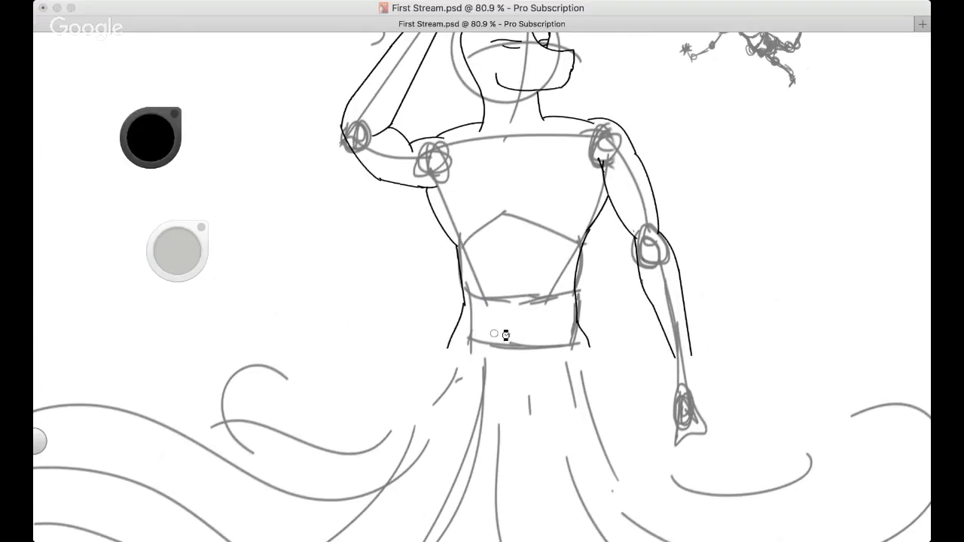
pyautogui.press('super+z')
pyautogui.press('super+z')
# Draw longer hip curves flaring outward from the lower ends of both waist lines
pyautogui.moveTo(464, 303)
pyautogui.mouseDown()
pyautogui.moveTo(464, 336)
pyautogui.moveTo(465, 315)
pyautogui.moveTo(444, 364)
pyautogui.mouseUp()
pyautogui.press('super+z')
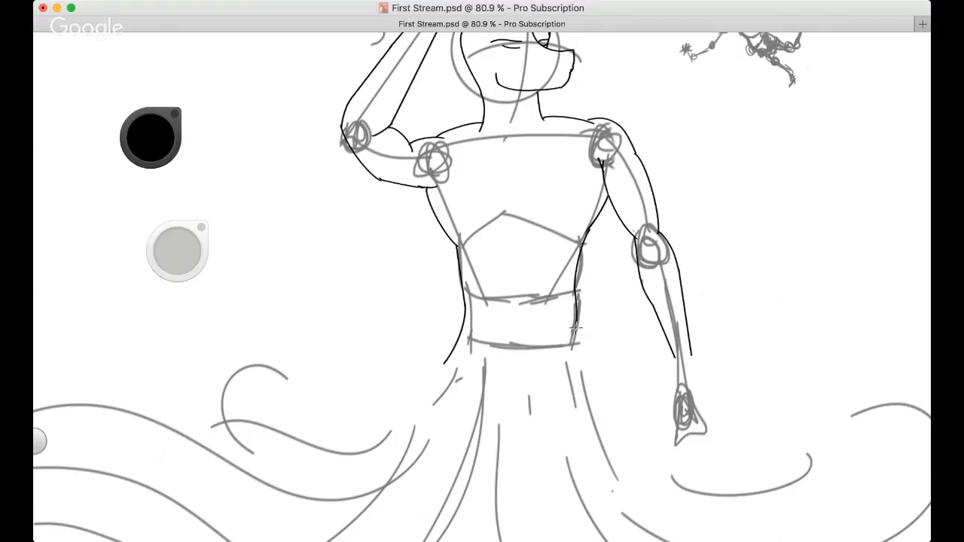
pyautogui.moveTo(576, 328); pyautogui.dragTo(593, 374)
pyautogui.press('space')
pyautogui.moveTo(537, 316)
pyautogui.mouseDown()
pyautogui.moveTo(497, 331)
pyautogui.moveTo(546, 377)
pyautogui.mouseUp()
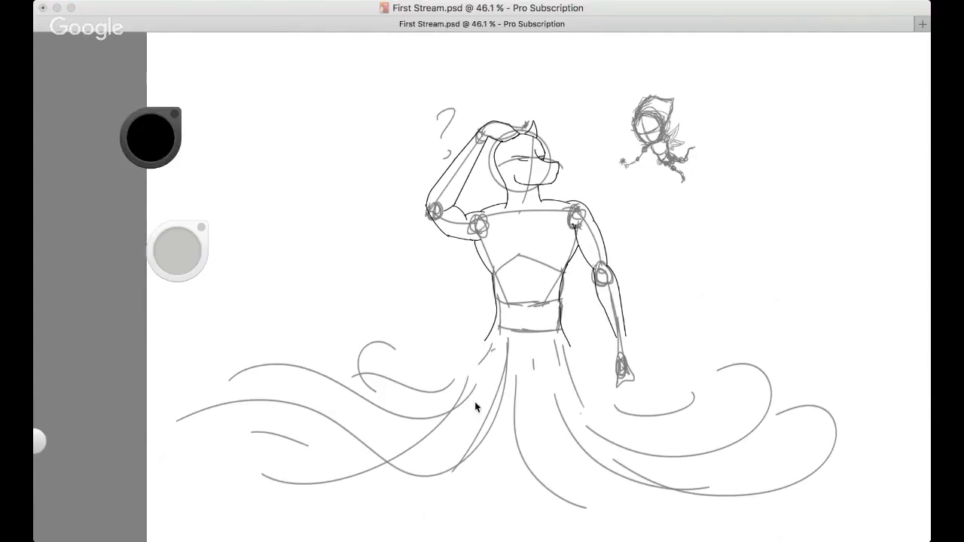
# Draw a short curved line for the chest's outer edge beneath the raised arm's armpit
pyautogui.moveTo(431, 402); pyautogui.dragTo(430, 468)
pyautogui.press('super+z')
pyautogui.press('space')
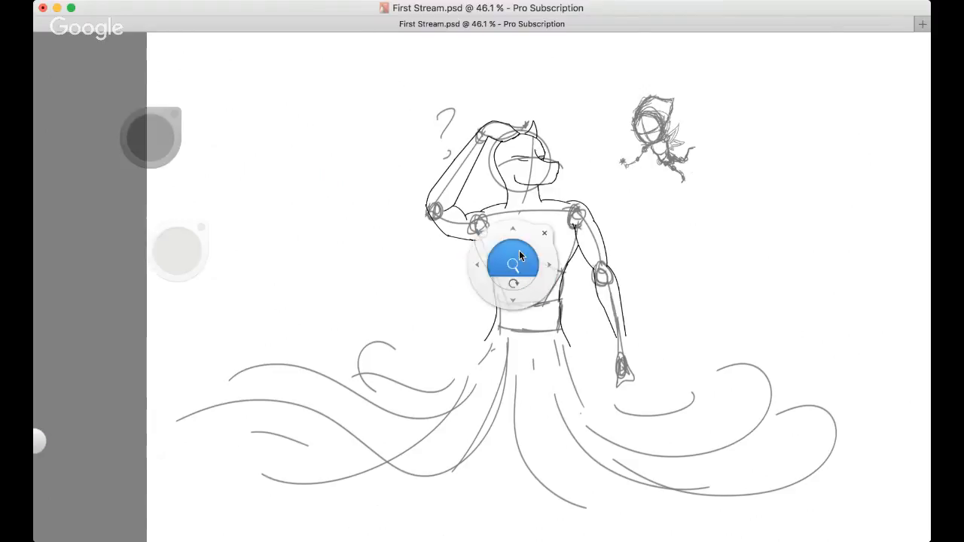
pyautogui.moveTo(520, 256); pyautogui.dragTo(457, 224)
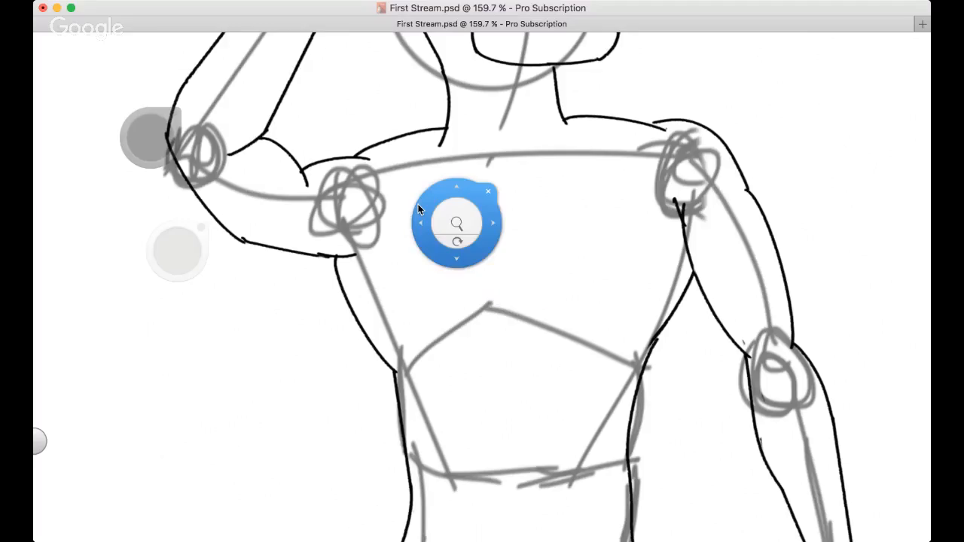
pyautogui.moveTo(357, 255); pyautogui.dragTo(383, 285)
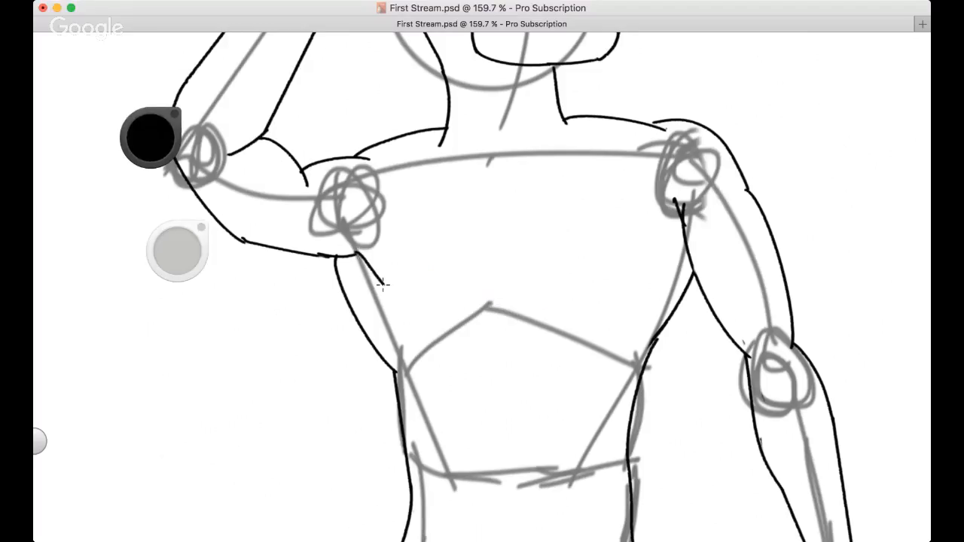
pyautogui.press('super+z')
pyautogui.moveTo(349, 248); pyautogui.dragTo(381, 288)
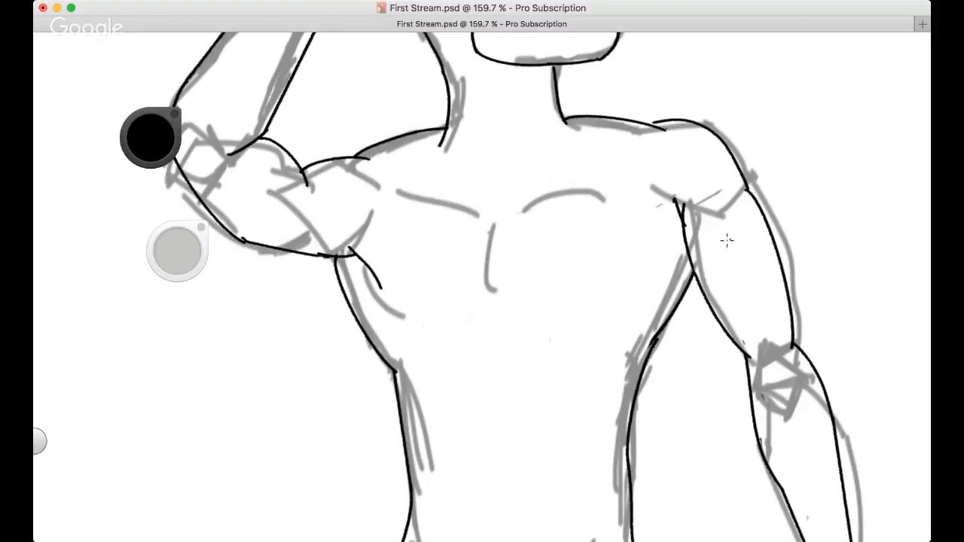
# Draw the chest's slanted outer edge beside the lowered arm and a short horizontal line under each pectoral
pyautogui.moveTo(635, 244); pyautogui.dragTo(580, 304)
pyautogui.press('super+z')
pyautogui.moveTo(645, 237); pyautogui.dragTo(590, 324)
pyautogui.moveTo(529, 336); pyautogui.dragTo(561, 337)
pyautogui.moveTo(411, 330); pyautogui.dragTo(455, 335)
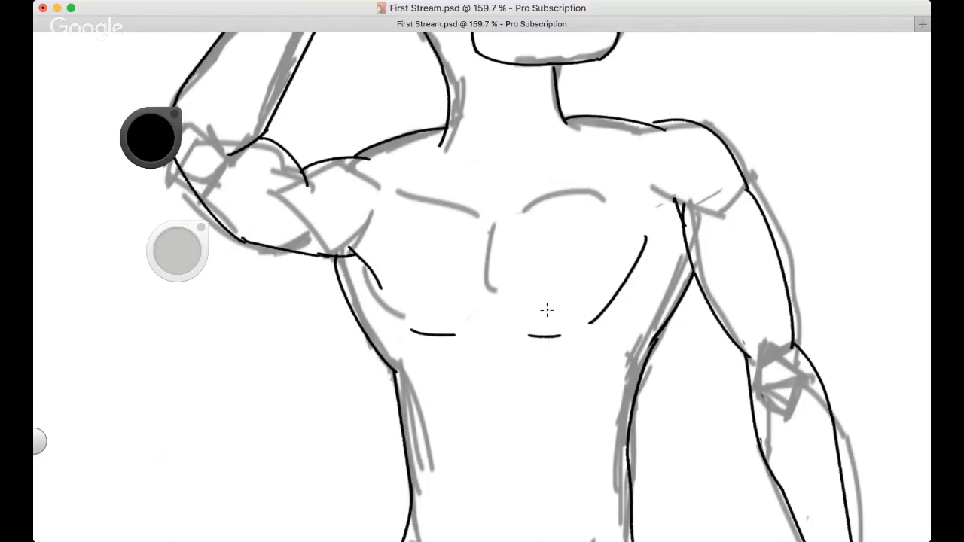
# Try a curved vertical line down the middle of the chest between the pectorals
pyautogui.moveTo(479, 225); pyautogui.dragTo(489, 302)
pyautogui.press('super+z')
pyautogui.moveTo(468, 208); pyautogui.dragTo(477, 309)
pyautogui.press('super+z')
pyautogui.moveTo(465, 209); pyautogui.dragTo(486, 300)
pyautogui.press('super+z')
pyautogui.moveTo(468, 211)
pyautogui.mouseDown()
pyautogui.moveTo(484, 304)
pyautogui.moveTo(485, 265)
pyautogui.moveTo(483, 320)
pyautogui.moveTo(482, 243)
pyautogui.moveTo(484, 290)
pyautogui.mouseUp()
pyautogui.press('super+z')
pyautogui.press('super+z')
pyautogui.press('super+z')
# Try an arched collarbone line on the lowered arm's side, from the chest's centre toward the shoulder
pyautogui.moveTo(495, 223)
pyautogui.mouseDown()
pyautogui.moveTo(528, 200)
pyautogui.moveTo(615, 195)
pyautogui.mouseUp()
pyautogui.press('super+z')
pyautogui.press('super+z')
pyautogui.moveTo(523, 201); pyautogui.dragTo(601, 193)
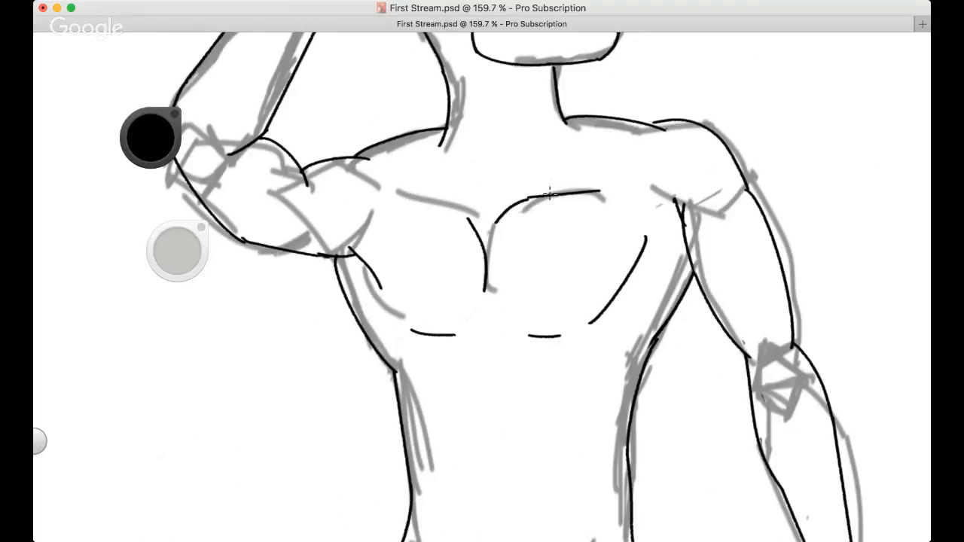
# Try a collarbone line on the raised arm's side, and hide the faded body sketch to check it
pyautogui.moveTo(381, 187); pyautogui.dragTo(443, 219)
pyautogui.press('super+z')
pyautogui.moveTo(378, 176); pyautogui.dragTo(457, 236)
pyautogui.press('super+z')
pyautogui.moveTo(374, 181); pyautogui.dragTo(466, 221)
pyautogui.press('super+Tab')
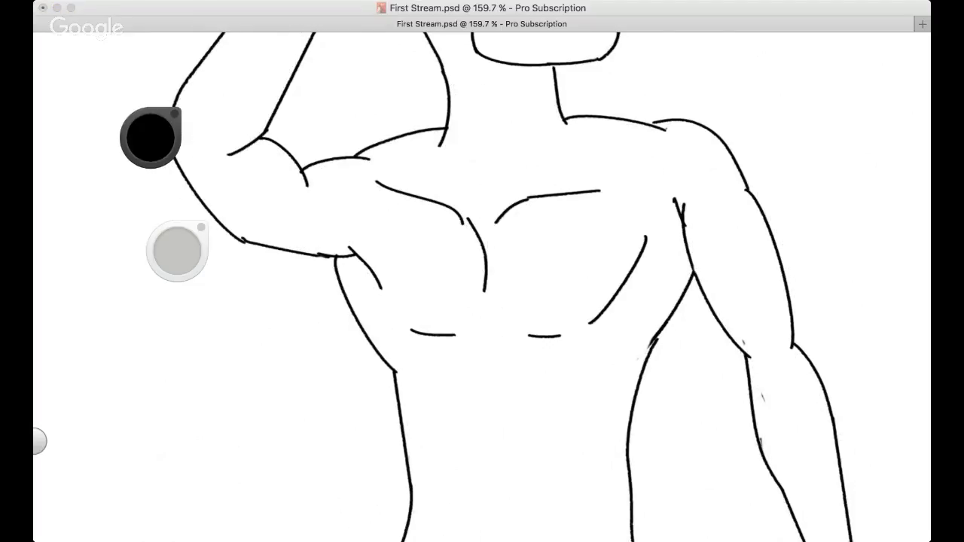
# Try joining the raised arm's collarbone line to the chest's centre line, and remove both lines
pyautogui.click(463, 218)
pyautogui.moveTo(463, 218)
pyautogui.mouseDown()
pyautogui.moveTo(415, 186)
pyautogui.moveTo(375, 183)
pyautogui.moveTo(482, 226)
pyautogui.mouseUp()
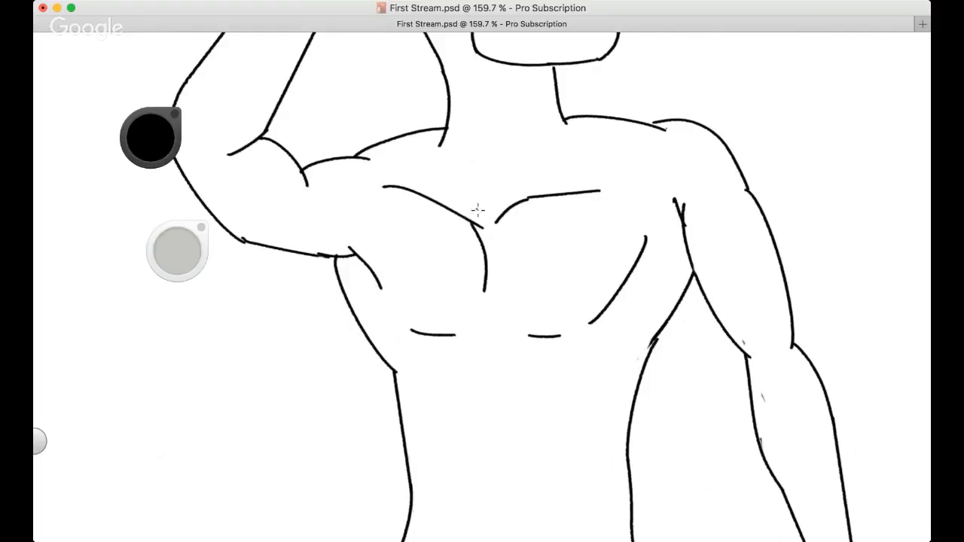
pyautogui.press('super+z')
pyautogui.press('super+z')
pyautogui.moveTo(483, 266); pyautogui.dragTo(487, 304)
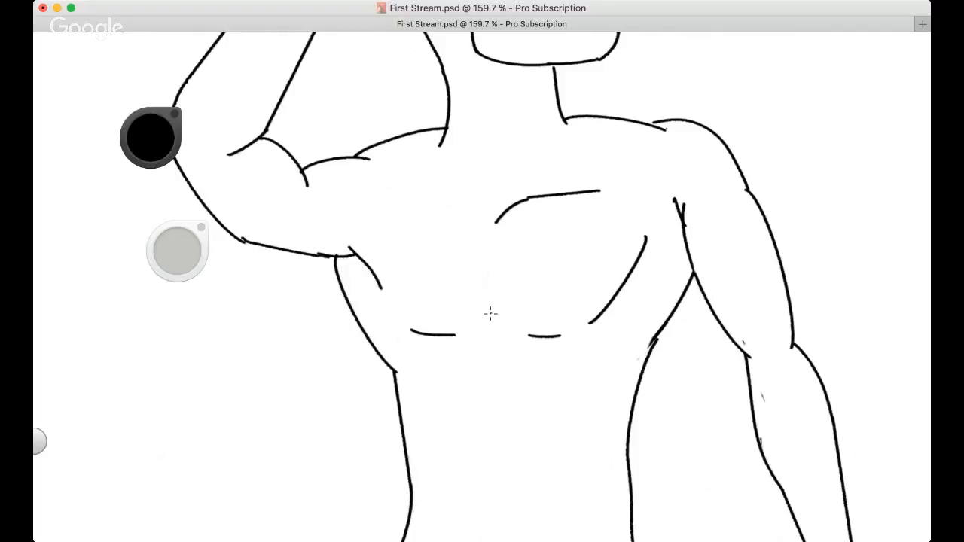
# Try new collarbone strokes on the raised arm's side without the sketch, and show the faded body sketch again
pyautogui.moveTo(365, 180); pyautogui.dragTo(475, 239)
pyautogui.press('super+z')
pyautogui.moveTo(370, 189); pyautogui.dragTo(482, 209)
pyautogui.press('super+z')
pyautogui.moveTo(369, 185); pyautogui.dragTo(449, 227)
pyautogui.press('super+z')
pyautogui.press('super+Tab')
pyautogui.press('super+Tab')
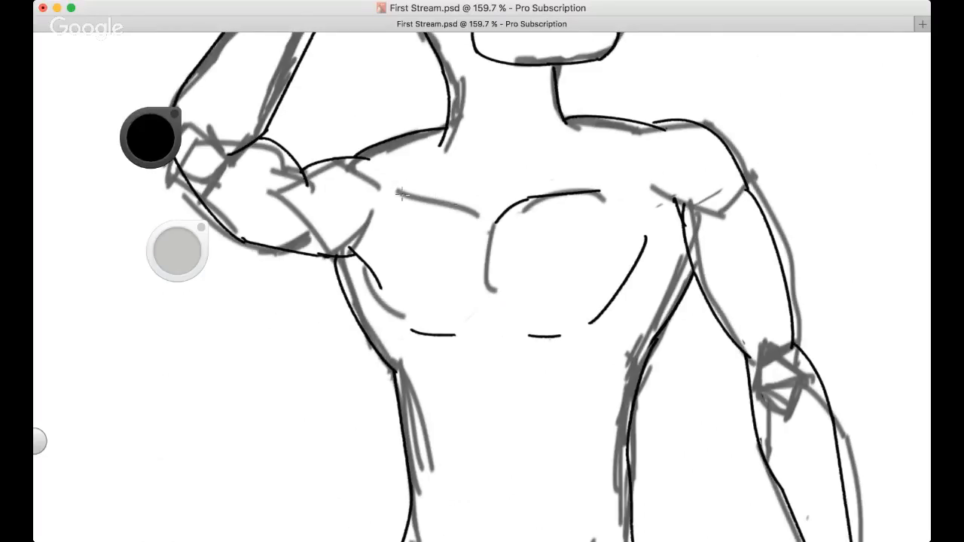
# Draw a smooth collarbone line sloping from the raised arm's shoulder down to the chest's centre
pyautogui.moveTo(382, 179); pyautogui.dragTo(446, 216)
pyautogui.press('super+z')
pyautogui.moveTo(381, 178); pyautogui.dragTo(473, 216)
pyautogui.press('super+z')
pyautogui.press('super+z')
pyautogui.press('super+z')
pyautogui.press('super+z')
pyautogui.press('super+z')
pyautogui.press('super+z')
pyautogui.moveTo(380, 175); pyautogui.dragTo(470, 217)
pyautogui.press('super+z')
pyautogui.moveTo(379, 176); pyautogui.dragTo(469, 209)
pyautogui.press('super+z')
# Add a short centre line low on the chest between the two pectoral underside lines
pyautogui.moveTo(478, 305)
pyautogui.mouseDown()
pyautogui.moveTo(486, 329)
pyautogui.moveTo(552, 341)
pyautogui.mouseUp()
pyautogui.press('super+z')
pyautogui.press('super+Tab')
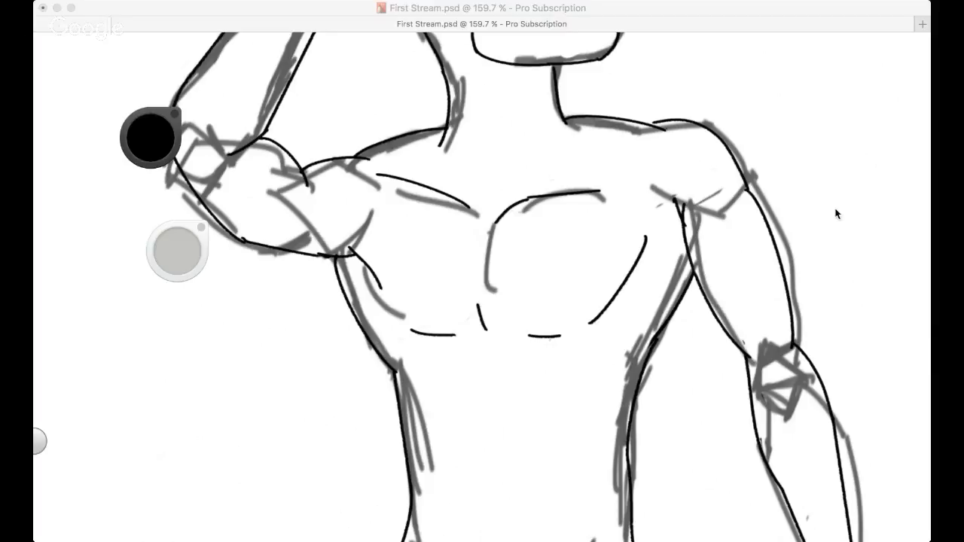
# Tidy the overlapping line ends on top of the lowered arm's shoulder and remove the stray dot above it
pyautogui.click(720, 88)
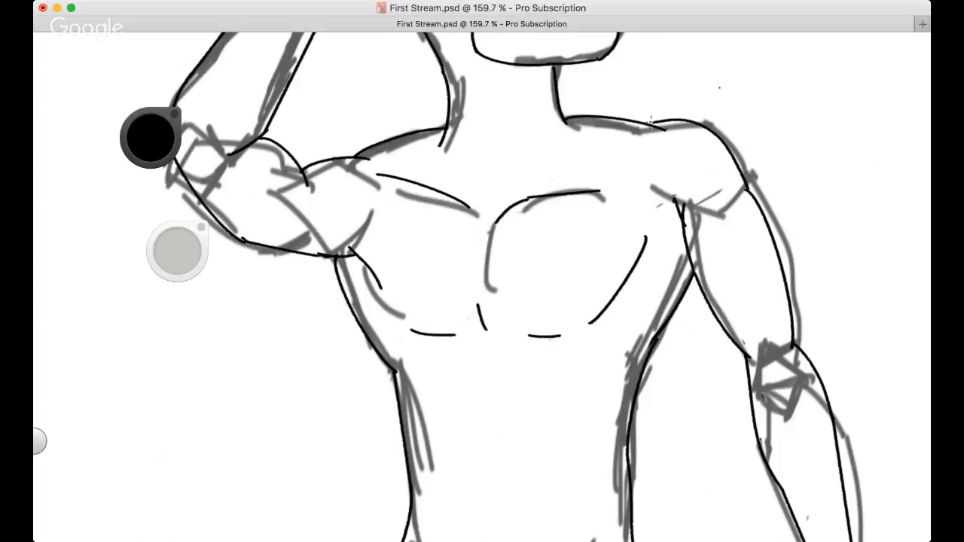
pyautogui.moveTo(660, 121); pyautogui.dragTo(649, 127)
pyautogui.click(720, 87)
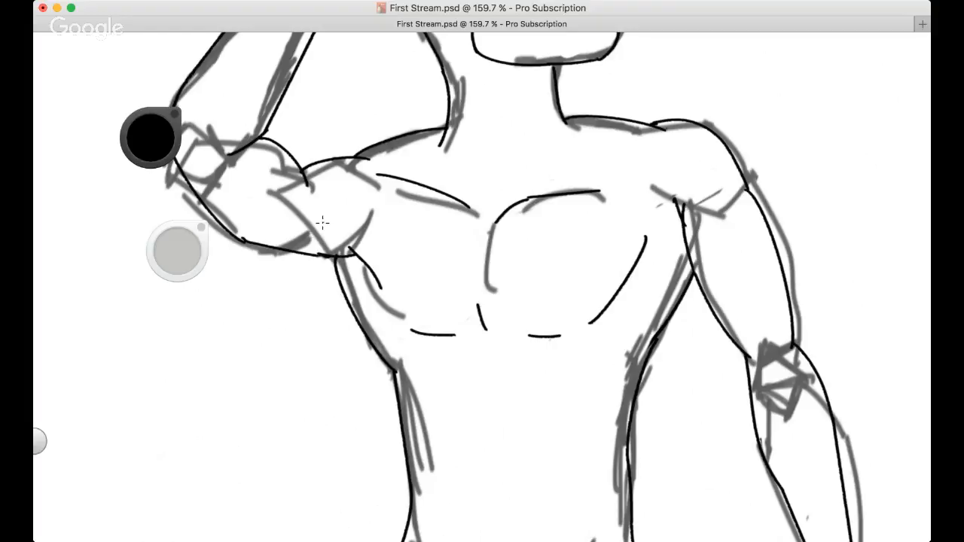
# Erase the collarbone line on the lowered arm's side and redraw it as one smooth arch
pyautogui.press('space')
pyautogui.moveTo(496, 217)
pyautogui.mouseDown()
pyautogui.moveTo(533, 199)
pyautogui.moveTo(601, 196)
pyautogui.mouseUp()
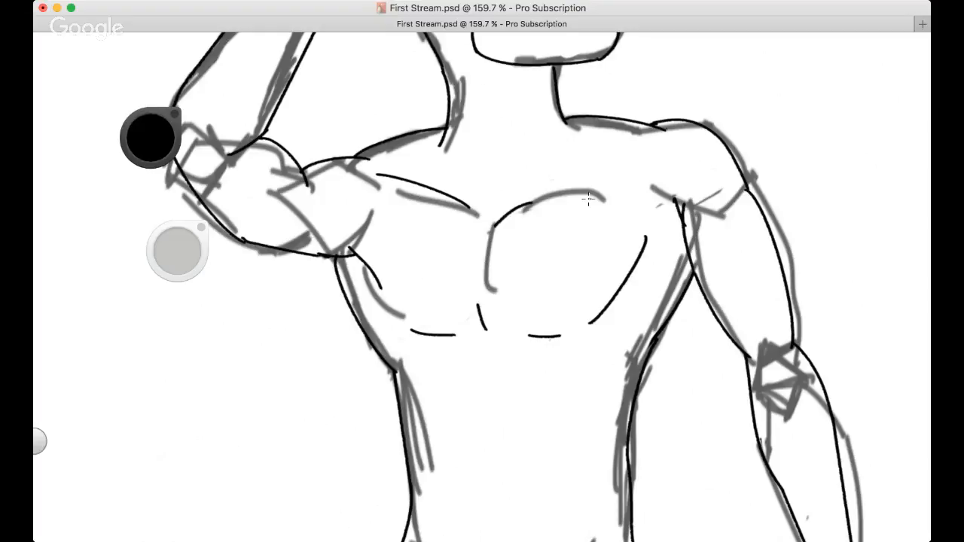
pyautogui.moveTo(491, 225); pyautogui.dragTo(612, 191)
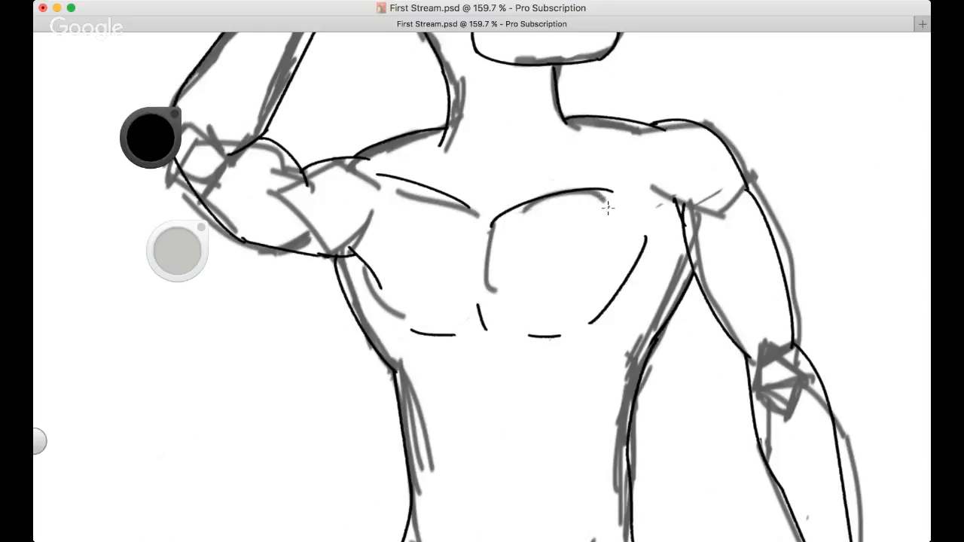
pyautogui.moveTo(486, 330); pyautogui.dragTo(543, 332)
pyautogui.press('super+z')
# Erase part of the faded sketch stroke at the lowered arm's armpit, and look over the head and torso
pyautogui.press('space')
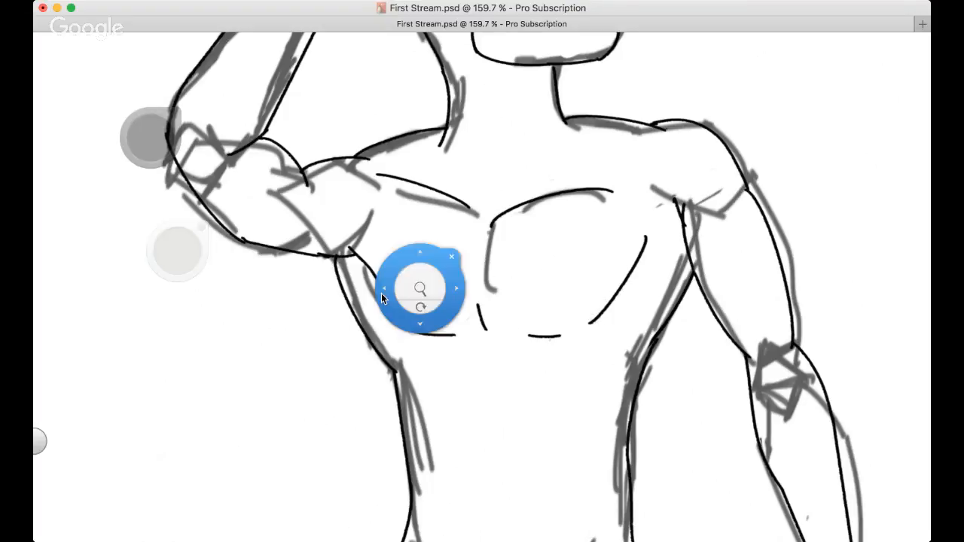
pyautogui.moveTo(381, 293); pyautogui.dragTo(389, 327)
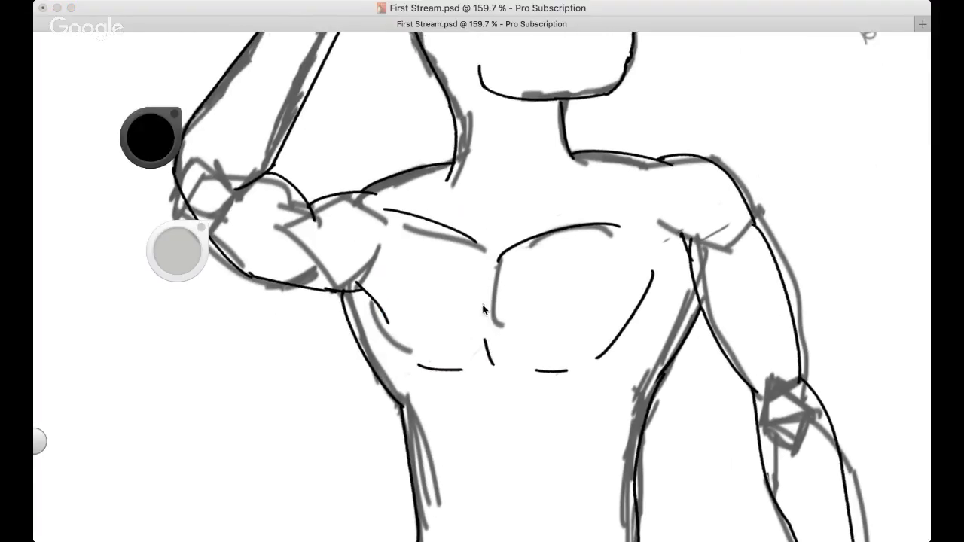
pyautogui.press('space')
pyautogui.moveTo(356, 293); pyautogui.dragTo(375, 406)
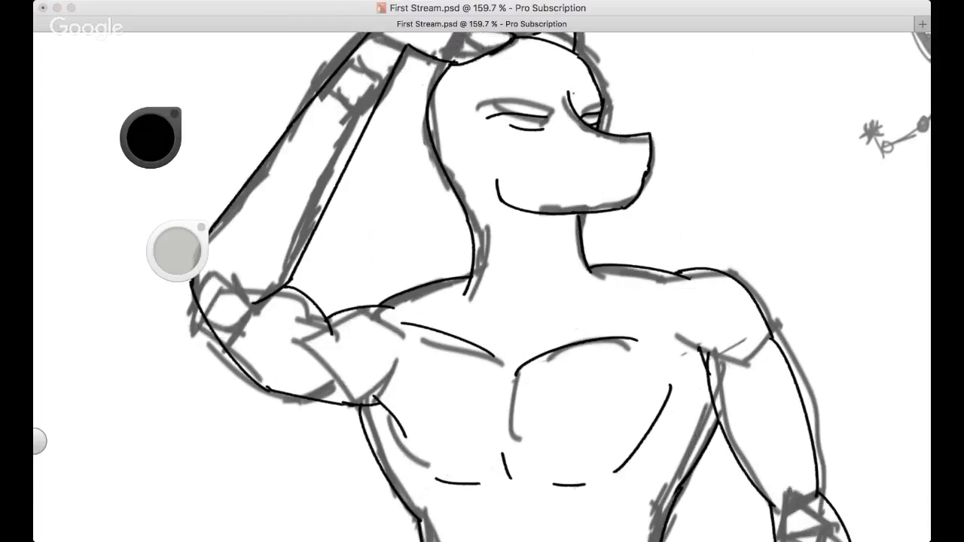
pyautogui.moveTo(680, 337); pyautogui.dragTo(691, 357)
pyautogui.click(765, 130)
pyautogui.moveTo(411, 258); pyautogui.dragTo(417, 324)
pyautogui.scroll(3, 417, 324)
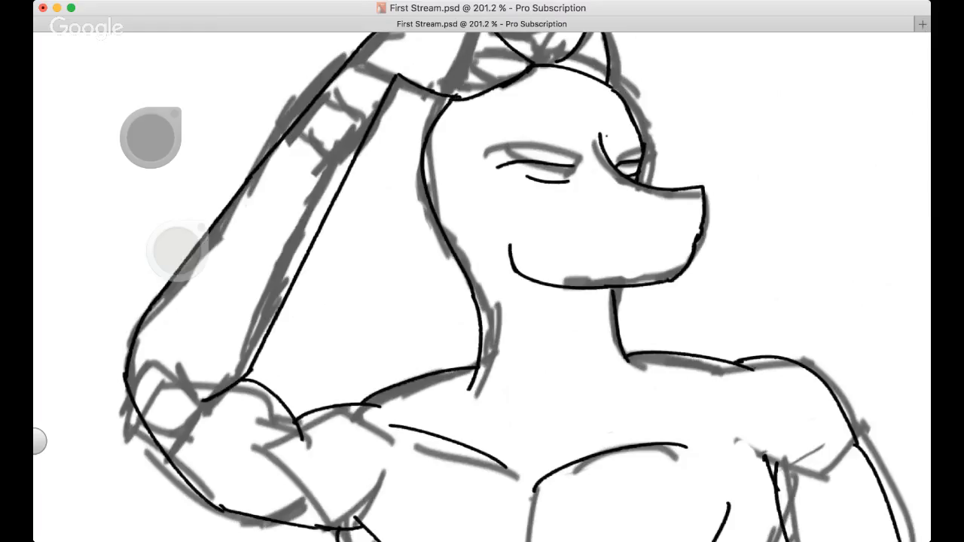
pyautogui.scroll(-7, 417, 324)
pyautogui.moveTo(344, 330); pyautogui.dragTo(316, 233)
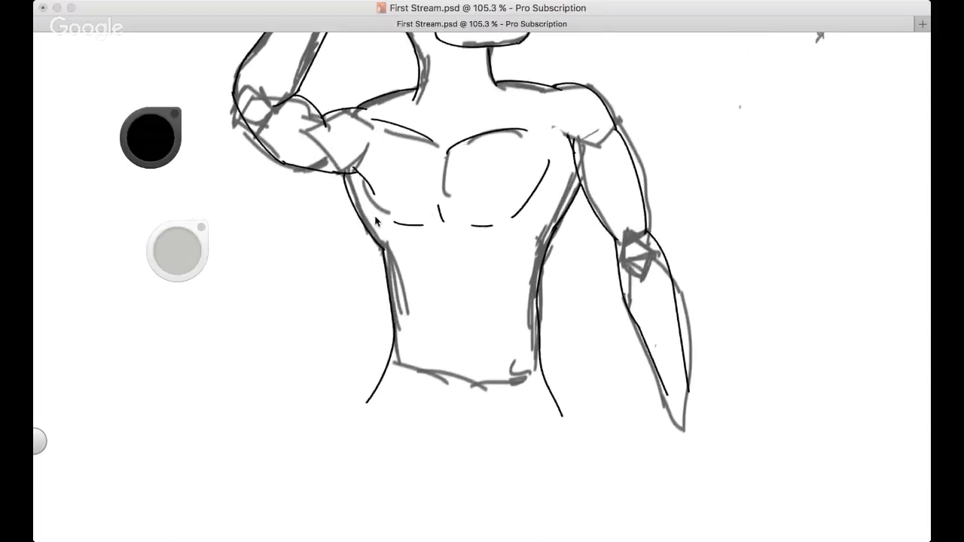
# Erase the middle of the torso's side line below the raised arm
pyautogui.click(403, 220)
pyautogui.click(469, 199)
pyautogui.moveTo(358, 206)
pyautogui.mouseDown()
pyautogui.moveTo(343, 176)
pyautogui.moveTo(375, 245)
pyautogui.mouseUp()
pyautogui.press('super+z')
pyautogui.moveTo(385, 233); pyautogui.dragTo(383, 289)
# Redraw the torso's side line below the raised arm as a smooth curve from the armpit to the waist
pyautogui.moveTo(344, 177); pyautogui.dragTo(387, 269)
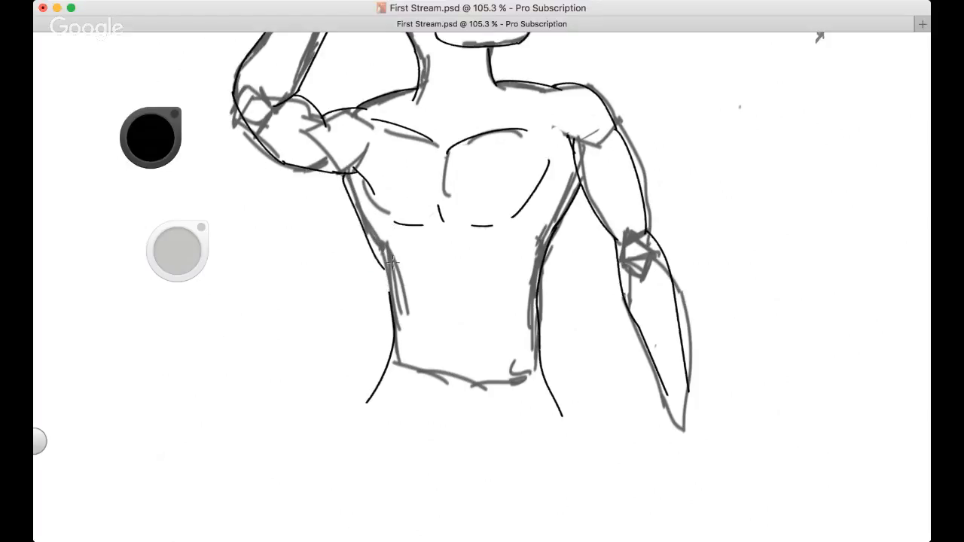
pyautogui.press('super+z')
pyautogui.moveTo(342, 174)
pyautogui.mouseDown()
pyautogui.moveTo(387, 261)
pyautogui.moveTo(379, 255)
pyautogui.mouseUp()
pyautogui.press('super+z')
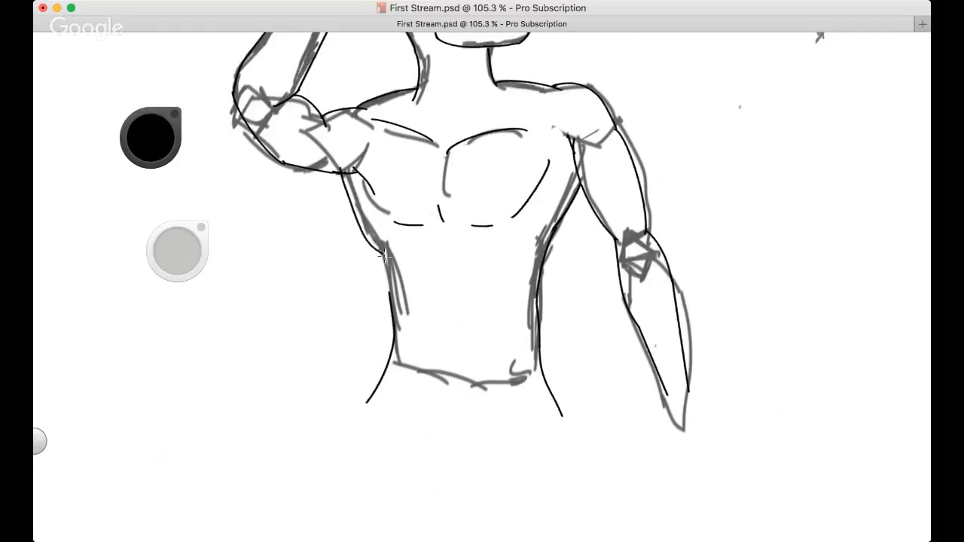
pyautogui.press('super+z')
pyautogui.moveTo(344, 174); pyautogui.dragTo(388, 287)
pyautogui.press('super+z')
pyautogui.moveTo(343, 171)
pyautogui.mouseDown()
pyautogui.moveTo(386, 267)
pyautogui.moveTo(392, 310)
pyautogui.mouseUp()
pyautogui.press('super+z')
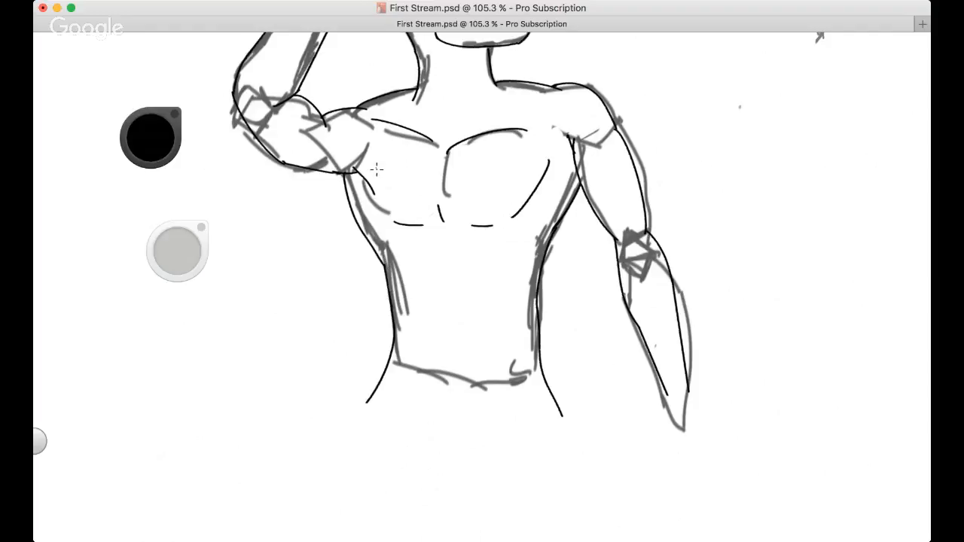
# Examine the head and torso line art with the faded body sketch hidden and shown again
pyautogui.moveTo(366, 201); pyautogui.dragTo(408, 260)
pyautogui.moveTo(401, 205); pyautogui.dragTo(413, 301)
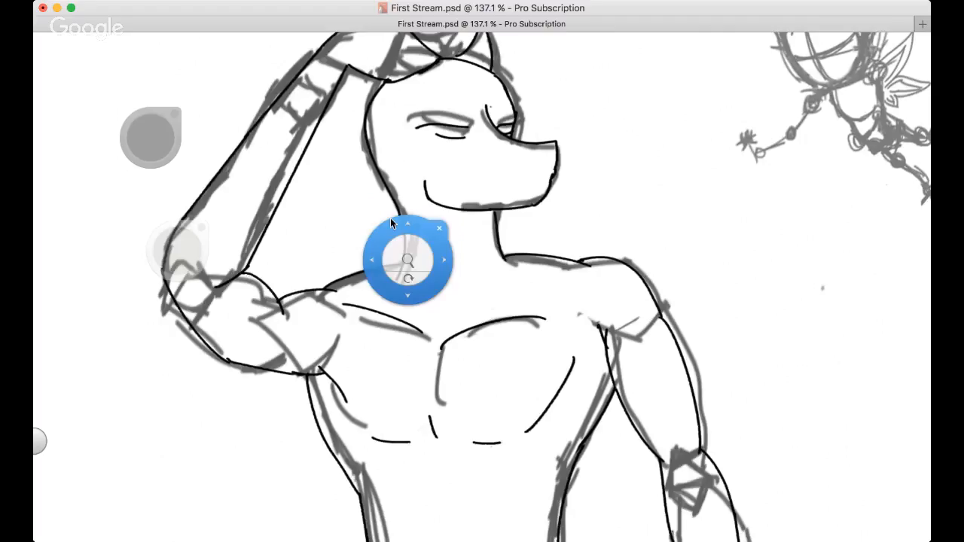
pyautogui.moveTo(355, 177); pyautogui.dragTo(381, 248)
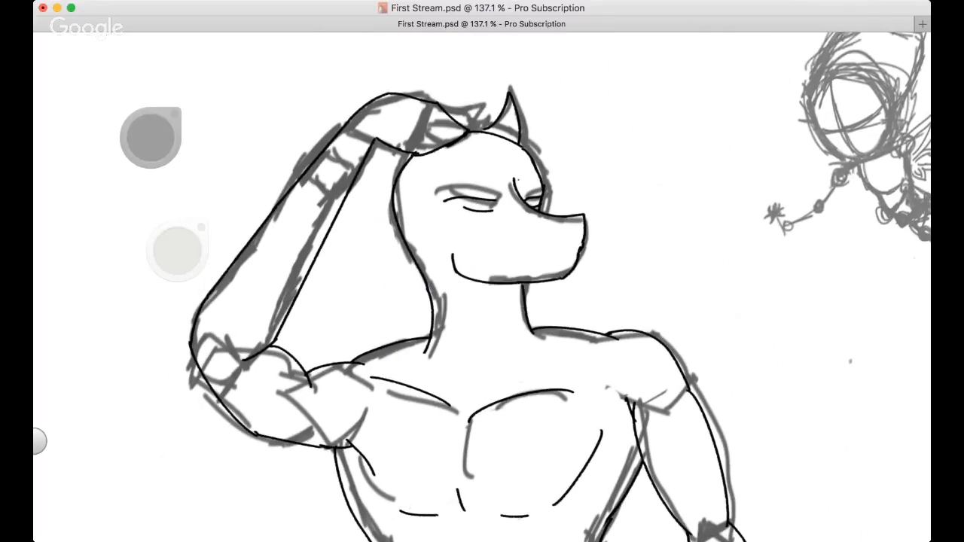
pyautogui.moveTo(498, 273); pyautogui.dragTo(421, 242)
pyautogui.moveTo(423, 442)
pyautogui.mouseDown()
pyautogui.moveTo(386, 160)
pyautogui.moveTo(377, 349)
pyautogui.moveTo(382, 242)
pyautogui.mouseUp()
pyautogui.press('Delete')
pyautogui.press('space')
pyautogui.press('space')
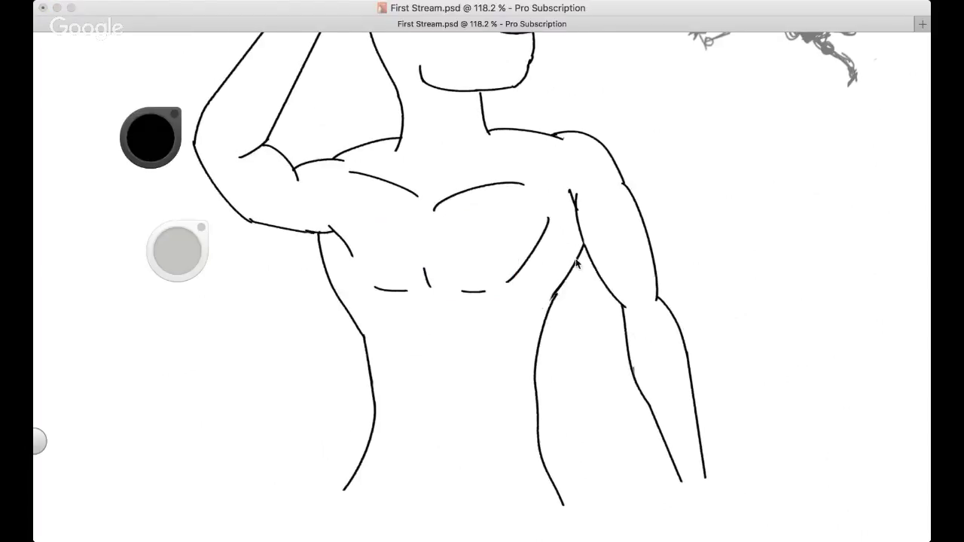
pyautogui.moveTo(557, 292); pyautogui.dragTo(542, 319)
pyautogui.click(505, 250)
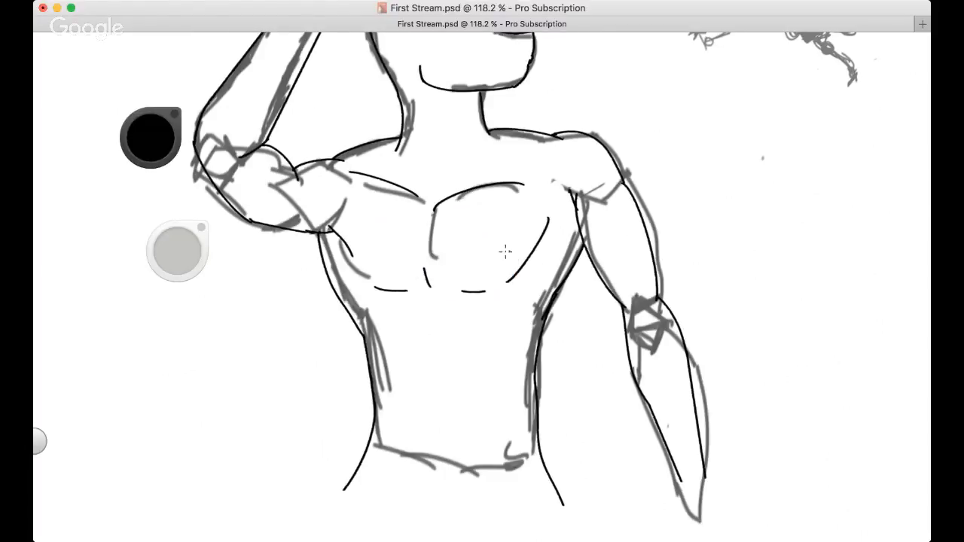
# Draw short rib marks along both sides of the torso just below the chest
pyautogui.moveTo(488, 321)
pyautogui.mouseDown()
pyautogui.moveTo(526, 314)
pyautogui.moveTo(520, 335)
pyautogui.moveTo(520, 325)
pyautogui.mouseUp()
pyautogui.press('super+z')
pyautogui.press('super+z')
pyautogui.moveTo(364, 308)
pyautogui.mouseDown()
pyautogui.moveTo(384, 318)
pyautogui.moveTo(349, 369)
pyautogui.mouseUp()
pyautogui.press('super+z')
pyautogui.press('space')
pyautogui.press('super+Tab')
pyautogui.press('space')
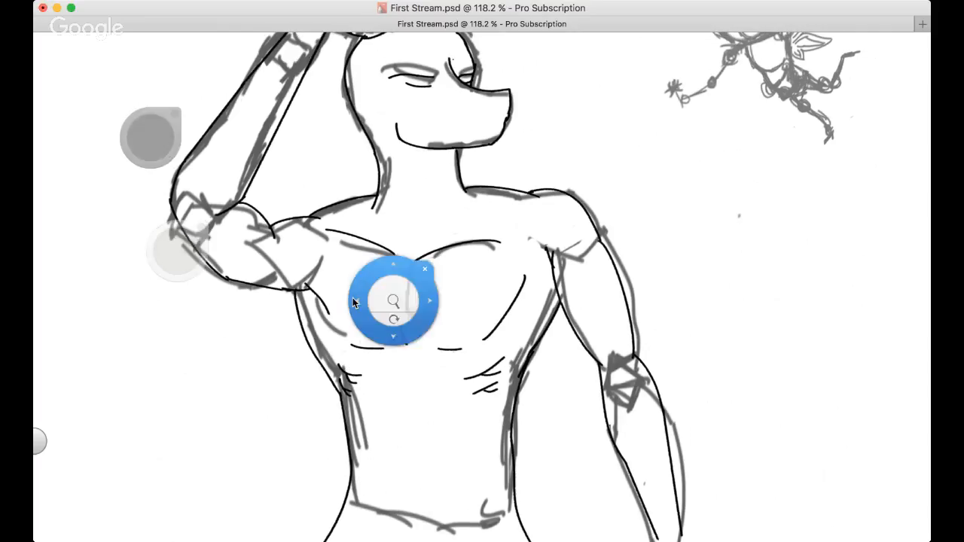
pyautogui.moveTo(355, 301)
pyautogui.mouseDown()
pyautogui.moveTo(338, 219)
pyautogui.moveTo(361, 198)
pyautogui.moveTo(329, 211)
pyautogui.moveTo(352, 189)
pyautogui.mouseUp()
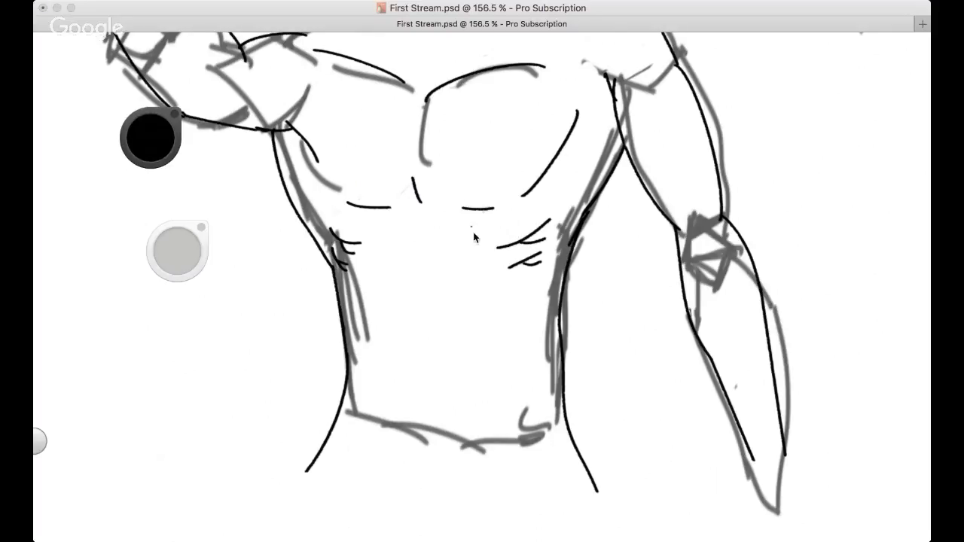
pyautogui.moveTo(350, 243); pyautogui.dragTo(358, 214)
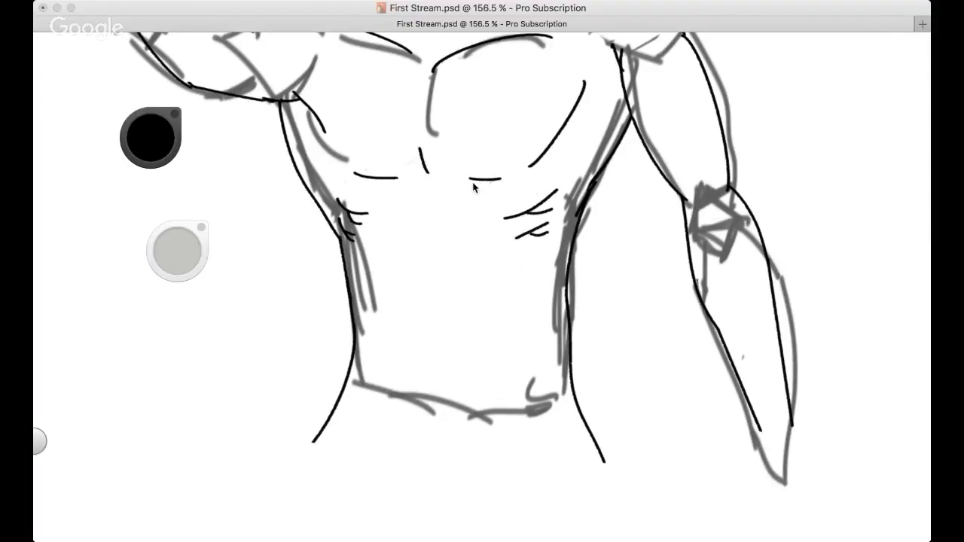
pyautogui.press('space')
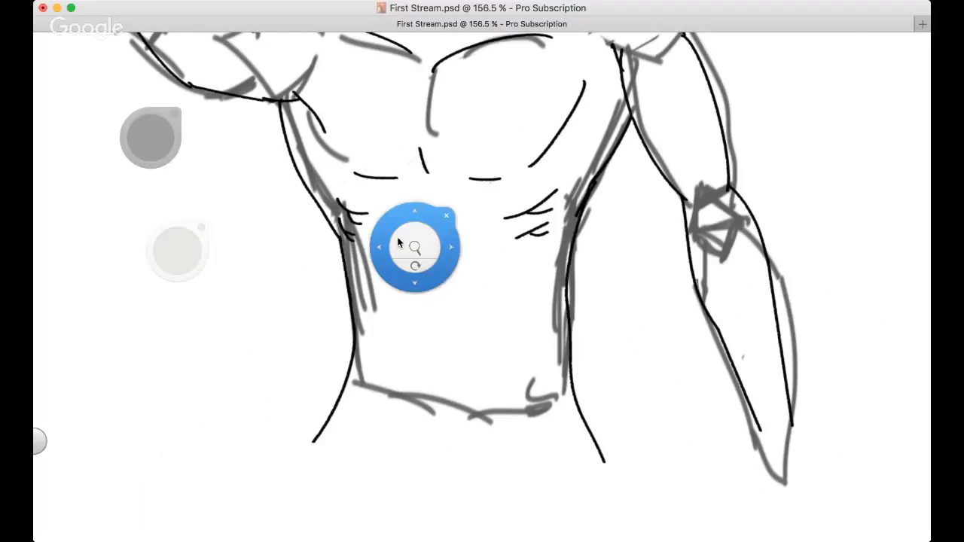
pyautogui.moveTo(360, 225); pyautogui.dragTo(350, 197)
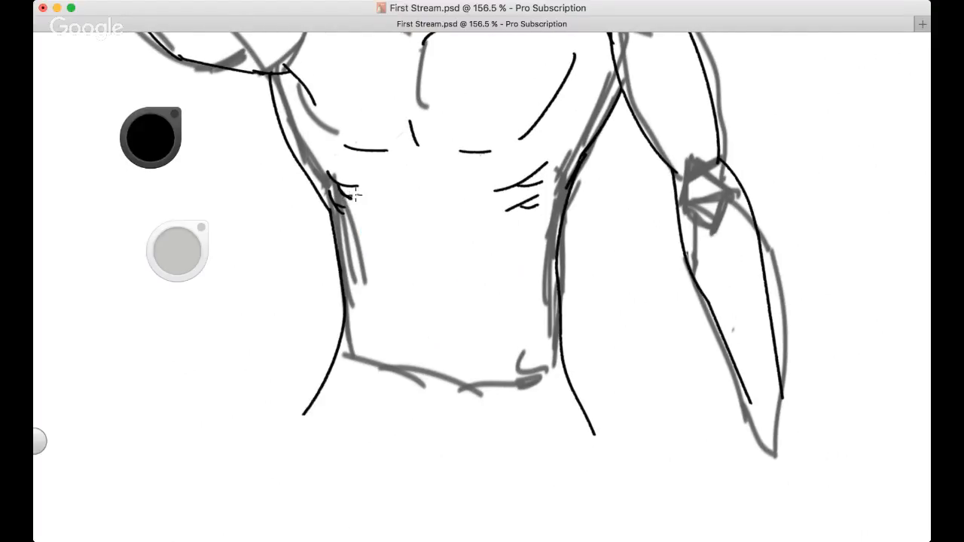
# Draw a short black arch centred just below the chest at the top of the abdomen
pyautogui.press('space')
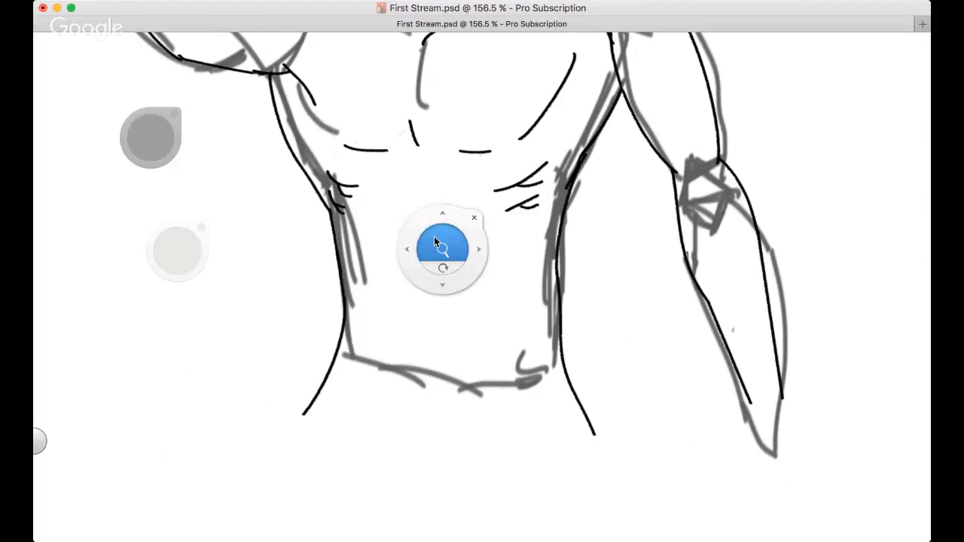
pyautogui.moveTo(434, 236); pyautogui.dragTo(452, 229)
pyautogui.moveTo(379, 185)
pyautogui.mouseDown()
pyautogui.moveTo(419, 171)
pyautogui.moveTo(455, 182)
pyautogui.mouseUp()
pyautogui.press('super+z')
pyautogui.press('super+z')
# Try a short muscle mark and a long vertical centre line down the abdomen in black
pyautogui.moveTo(379, 239); pyautogui.dragTo(406, 241)
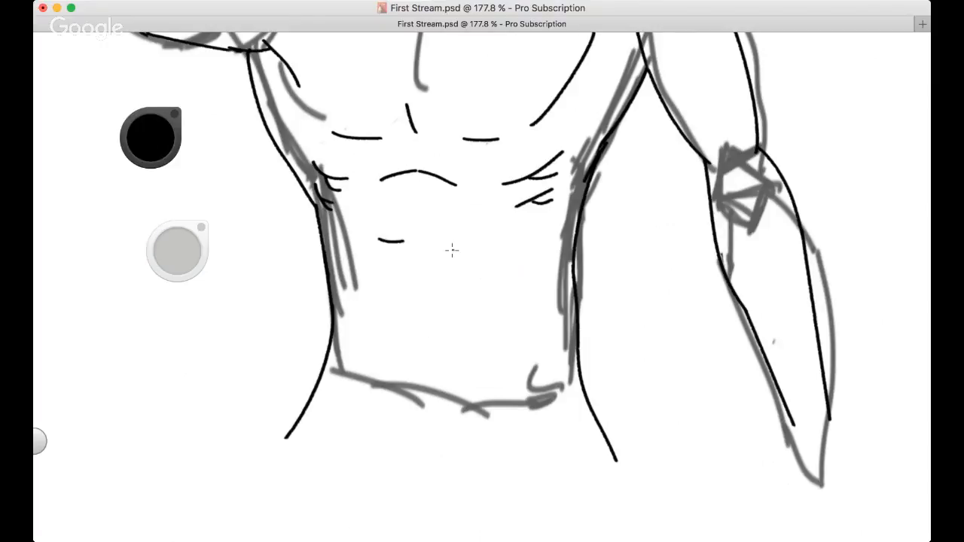
pyautogui.press('super+z')
pyautogui.moveTo(416, 205); pyautogui.dragTo(430, 399)
pyautogui.press('super+z')
pyautogui.moveTo(416, 206); pyautogui.dragTo(421, 396)
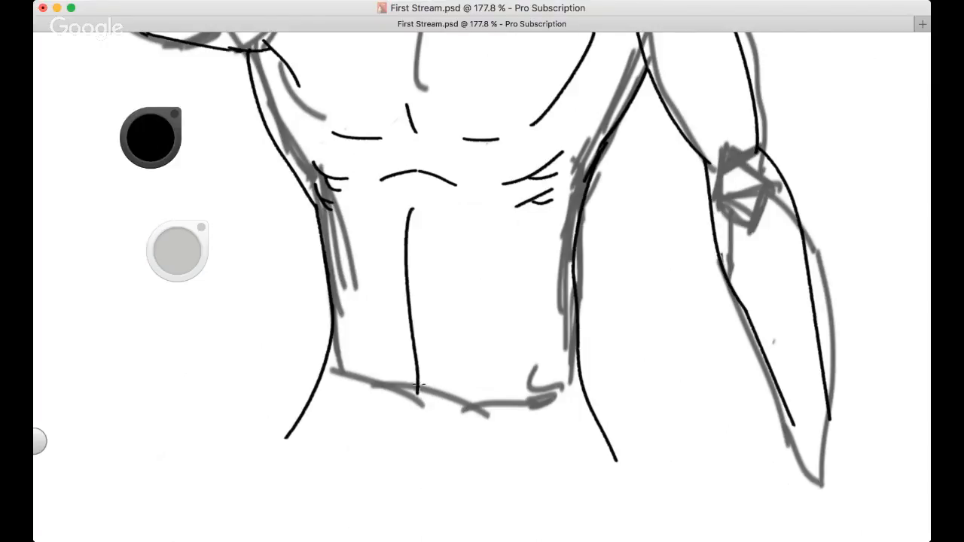
pyautogui.press('super+z')
pyautogui.moveTo(409, 202); pyautogui.dragTo(422, 369)
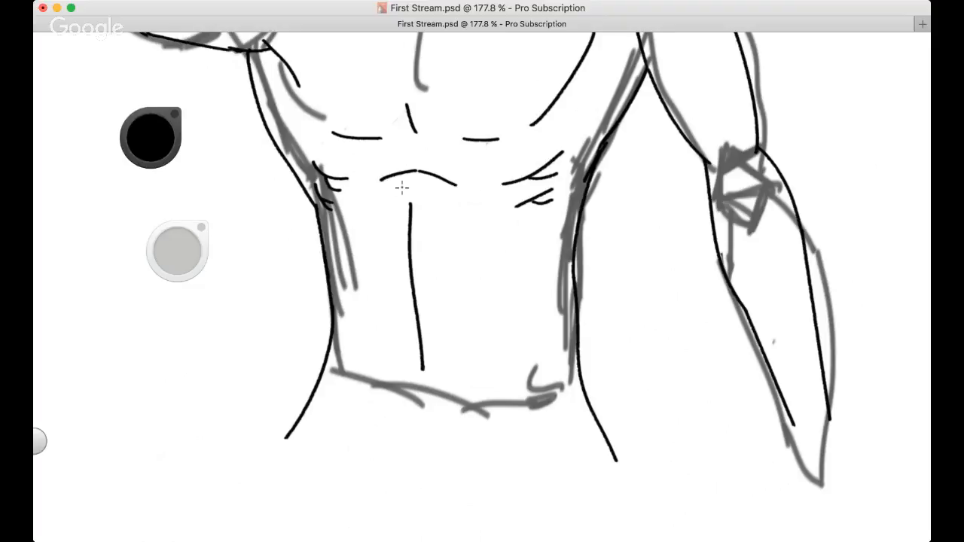
# Try short black ab contours on both sides of the abdomen's centre line and undo them together with the line
pyautogui.moveTo(429, 242)
pyautogui.mouseDown()
pyautogui.moveTo(456, 234)
pyautogui.moveTo(435, 242)
pyautogui.moveTo(465, 241)
pyautogui.mouseUp()
pyautogui.press('super+z')
pyautogui.press('super+z')
pyautogui.moveTo(380, 216)
pyautogui.mouseDown()
pyautogui.moveTo(377, 249)
pyautogui.moveTo(402, 250)
pyautogui.mouseUp()
pyautogui.press('super+z')
pyautogui.press('super+z')
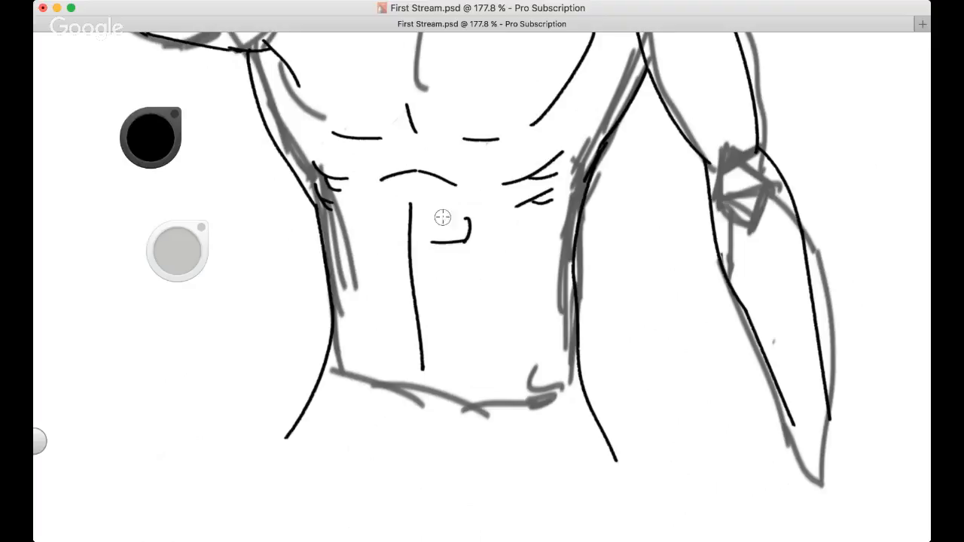
pyautogui.press('super+z')
pyautogui.press('super+z')
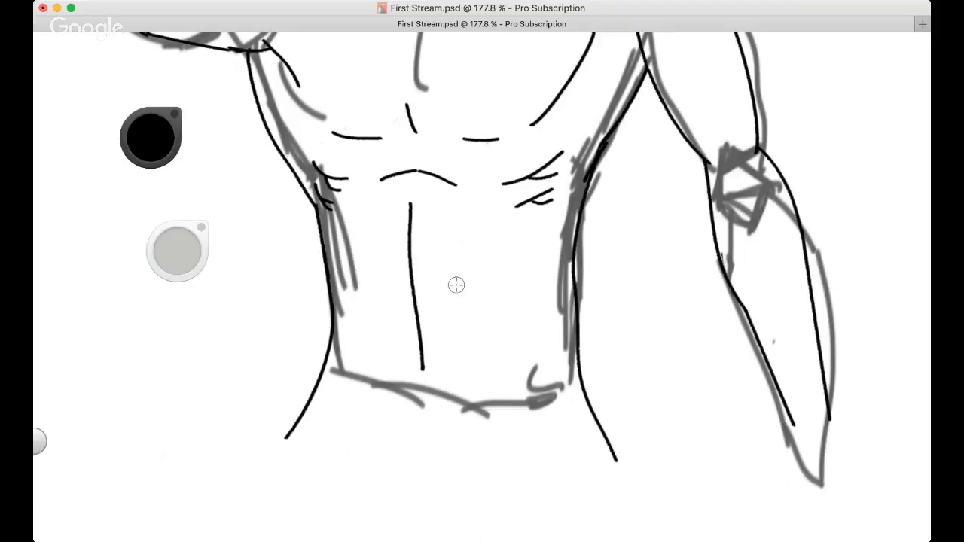
pyautogui.moveTo(410, 256)
pyautogui.mouseDown()
pyautogui.moveTo(404, 203)
pyautogui.moveTo(417, 369)
pyautogui.mouseUp()
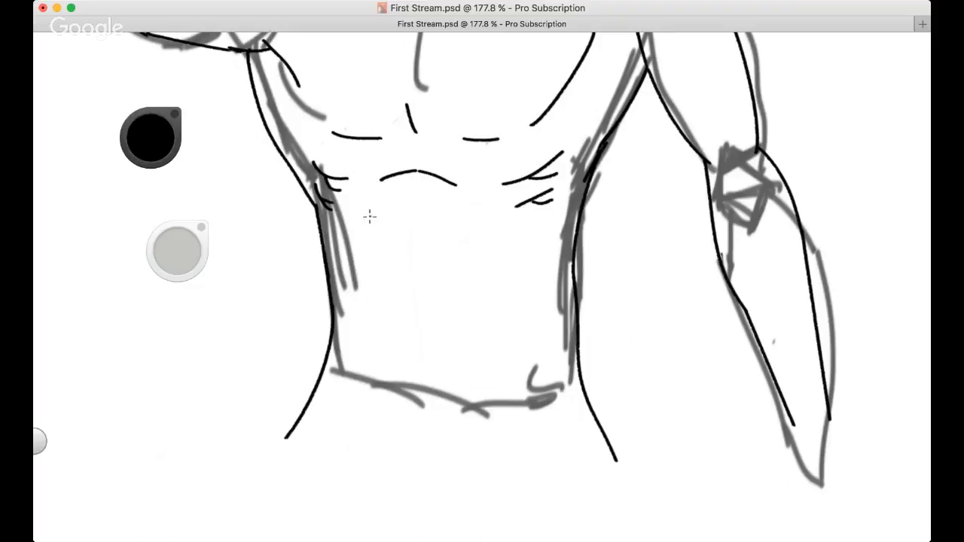
# Try a short black contour stroke along the outer edge of the upper abs beneath the raised arm's side
pyautogui.moveTo(370, 217)
pyautogui.mouseDown()
pyautogui.moveTo(385, 244)
pyautogui.moveTo(375, 254)
pyautogui.moveTo(414, 247)
pyautogui.moveTo(387, 253)
pyautogui.mouseUp()
pyautogui.press('super+z')
pyautogui.press('super+z')
pyautogui.press('super+alt+z')
pyautogui.press('super+alt+z')
pyautogui.press('super+alt+z')
pyautogui.moveTo(371, 217); pyautogui.dragTo(383, 258)
pyautogui.press('super+z')
# Try a curved and a longer version of the black centre line on the empty abdomen
pyautogui.moveTo(416, 203); pyautogui.dragTo(445, 319)
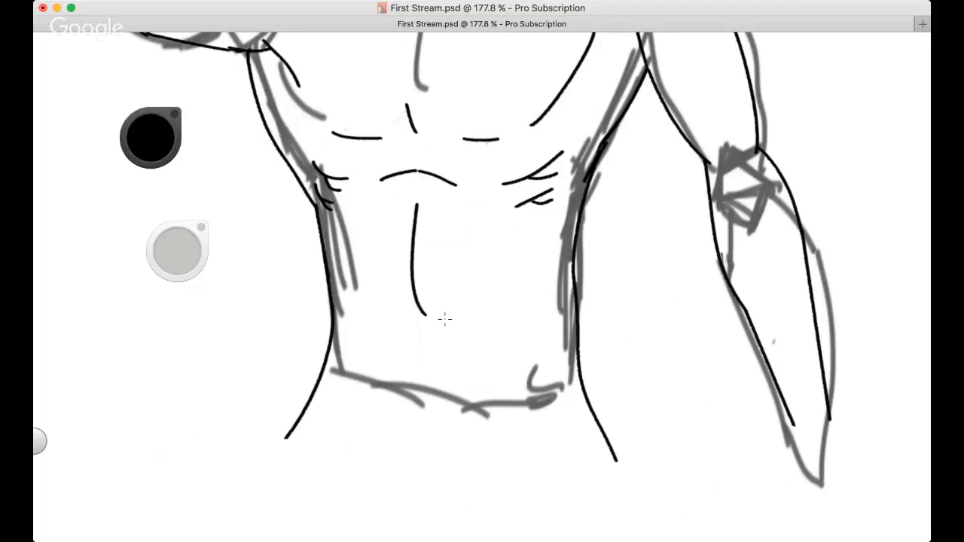
pyautogui.press('super+z')
pyautogui.moveTo(411, 194); pyautogui.dragTo(423, 383)
pyautogui.press('super+z')
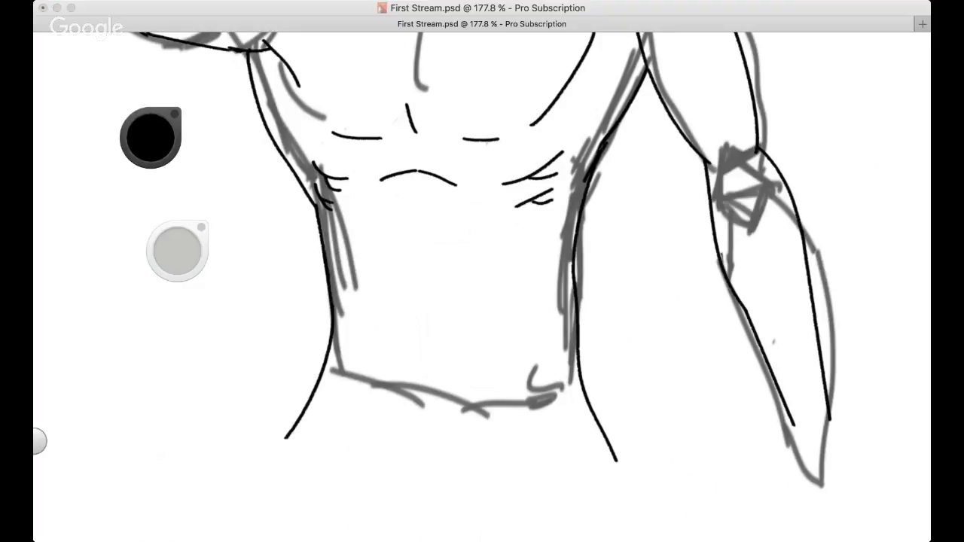
# Try thin gray guide lines down the middle and across the abdomen
pyautogui.moveTo(426, 221); pyautogui.dragTo(449, 371)
pyautogui.press('super+z')
pyautogui.moveTo(417, 250)
pyautogui.mouseDown()
pyautogui.moveTo(439, 371)
pyautogui.moveTo(413, 227)
pyautogui.mouseUp()
pyautogui.press('super+z')
pyautogui.moveTo(380, 254); pyautogui.dragTo(466, 253)
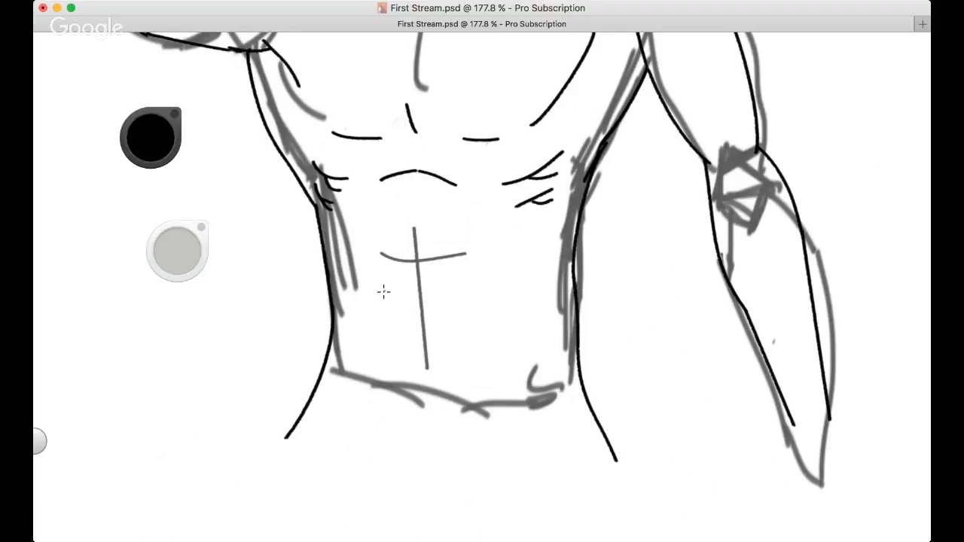
pyautogui.press('super+z')
pyautogui.press('super+z')
pyautogui.moveTo(411, 185); pyautogui.dragTo(416, 298)
pyautogui.press('super+z')
pyautogui.moveTo(413, 181)
pyautogui.mouseDown()
pyautogui.moveTo(409, 295)
pyautogui.moveTo(417, 292)
pyautogui.moveTo(421, 372)
pyautogui.mouseUp()
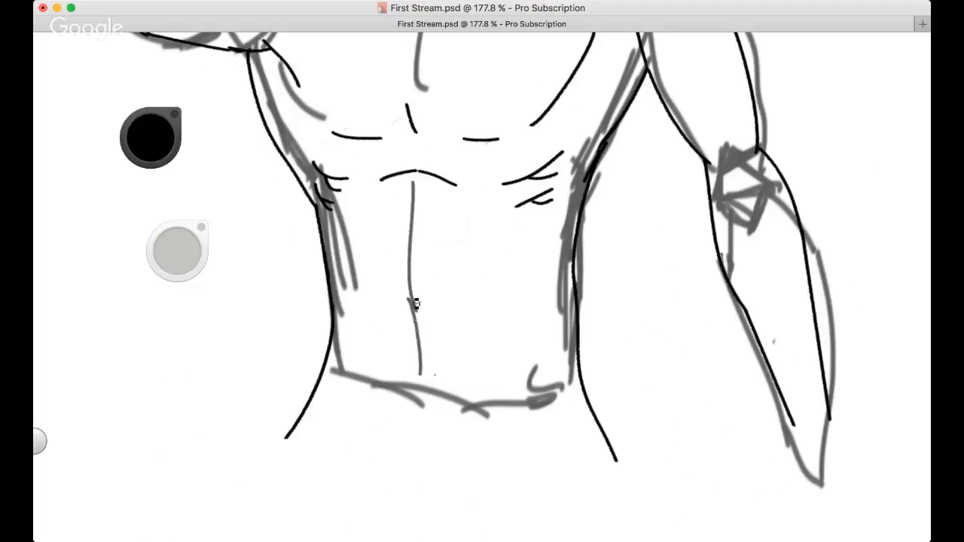
pyautogui.press('super+z')
pyautogui.press('super+z')
# Sketch gray ab guides on the abdomen: a vertical centre line and two curved lines across it
pyautogui.moveTo(416, 190)
pyautogui.mouseDown()
pyautogui.moveTo(392, 283)
pyautogui.moveTo(410, 383)
pyautogui.mouseUp()
pyautogui.moveTo(371, 240); pyautogui.dragTo(486, 229)
pyautogui.moveTo(367, 286)
pyautogui.mouseDown()
pyautogui.moveTo(401, 313)
pyautogui.moveTo(481, 296)
pyautogui.mouseUp()
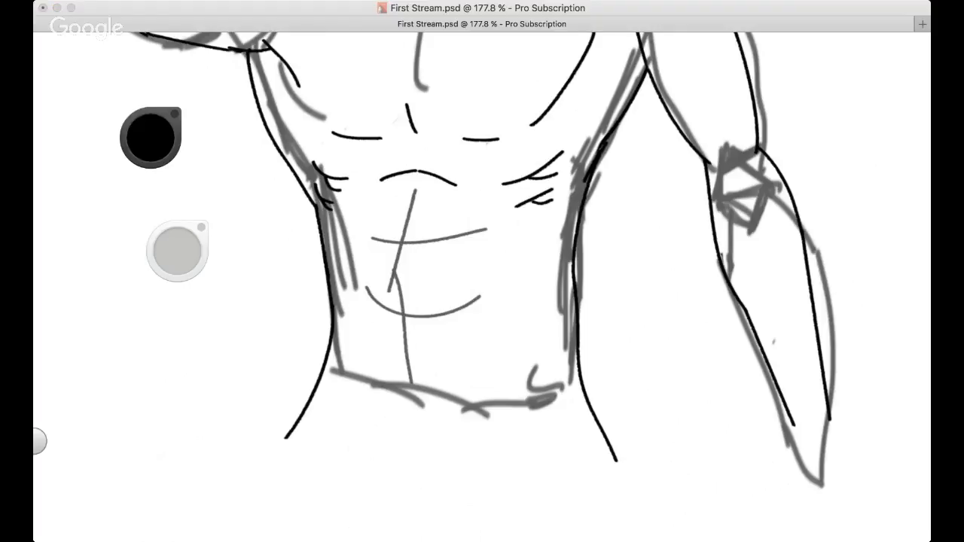
pyautogui.moveTo(409, 231); pyautogui.dragTo(407, 319)
# Sketch gray guide lines along both outer edges of the abs and two lines slanting inward above the groin
pyautogui.moveTo(467, 213); pyautogui.dragTo(471, 295)
pyautogui.moveTo(470, 234); pyautogui.dragTo(466, 310)
pyautogui.moveTo(380, 211); pyautogui.dragTo(393, 385)
pyautogui.click(444, 405)
pyautogui.moveTo(467, 352); pyautogui.dragTo(447, 403)
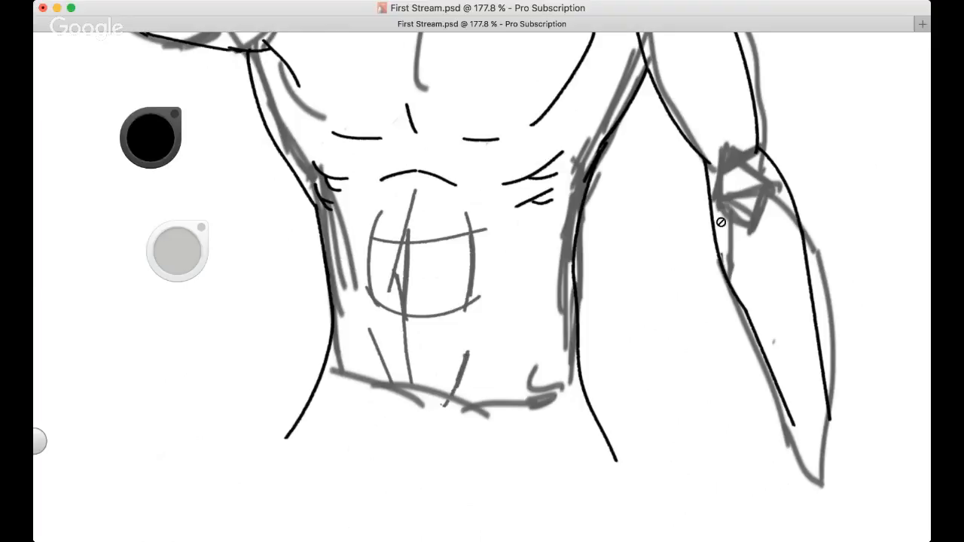
# Trace the upper outer contour of the abs on the raised-arm side in black over the gray guide
pyautogui.press('super+Tab')
pyautogui.click(423, 219)
pyautogui.press('space')
pyautogui.click(376, 234)
pyautogui.moveTo(372, 216); pyautogui.dragTo(376, 255)
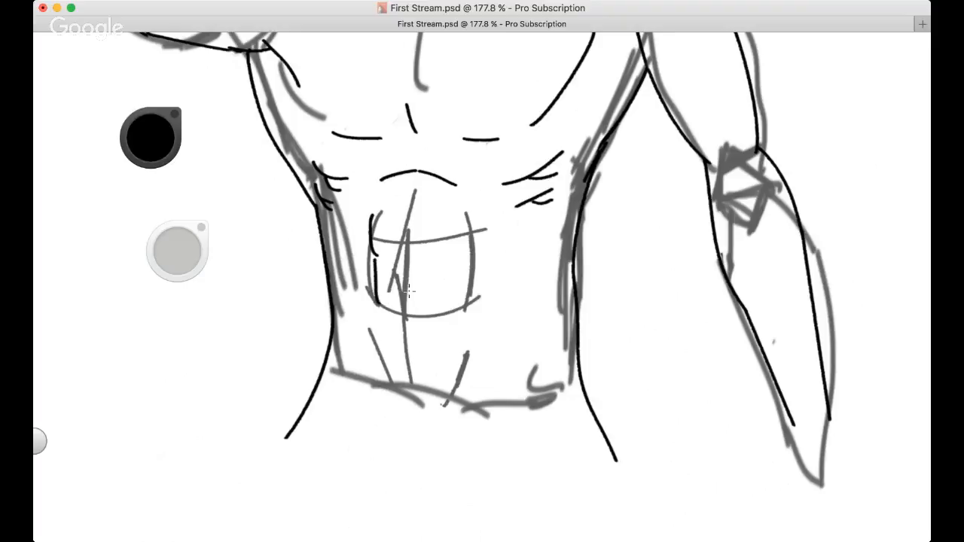
pyautogui.moveTo(375, 261); pyautogui.dragTo(379, 320)
pyautogui.press('super+z')
pyautogui.press('super+z')
# Trace the middle and lower ab contours on the raised-arm side as separate black strokes down to the groin
pyautogui.moveTo(377, 263)
pyautogui.mouseDown()
pyautogui.moveTo(379, 325)
pyautogui.moveTo(395, 374)
pyautogui.mouseUp()
pyautogui.press('super+z')
pyautogui.moveTo(373, 332); pyautogui.dragTo(389, 390)
pyautogui.press('super+z')
pyautogui.moveTo(369, 325); pyautogui.dragTo(392, 382)
# Trace the ab contours on the lowered-arm side and a short centre mark as separate black strokes
pyautogui.moveTo(467, 352); pyautogui.dragTo(444, 404)
pyautogui.moveTo(477, 256); pyautogui.dragTo(472, 311)
pyautogui.press('super+z')
pyautogui.moveTo(408, 290); pyautogui.dragTo(409, 336)
pyautogui.press('super+z')
pyautogui.moveTo(469, 223); pyautogui.dragTo(473, 262)
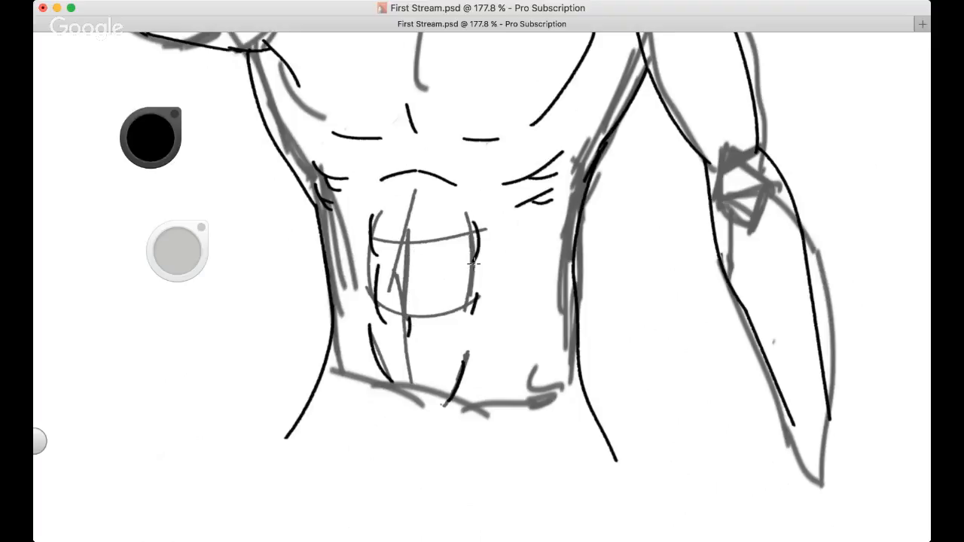
pyautogui.moveTo(372, 218)
pyautogui.mouseDown()
pyautogui.moveTo(399, 206)
pyautogui.moveTo(479, 239)
pyautogui.moveTo(429, 235)
pyautogui.moveTo(417, 261)
pyautogui.mouseUp()
pyautogui.press('super+z')
# Hide the gray guides and refine the upper abs with a curved black stroke beneath the lowered-arm-side muscle
pyautogui.press('space')
pyautogui.click(724, 228)
pyautogui.moveTo(488, 257); pyautogui.dragTo(381, 307)
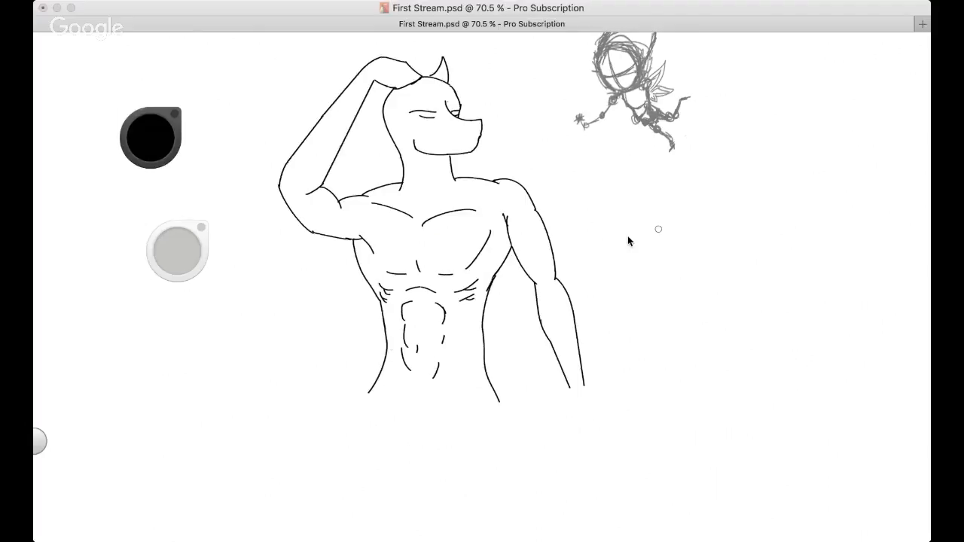
pyautogui.moveTo(443, 323); pyautogui.dragTo(446, 311)
pyautogui.moveTo(442, 321)
pyautogui.mouseDown()
pyautogui.moveTo(420, 319)
pyautogui.moveTo(450, 318)
pyautogui.moveTo(467, 278)
pyautogui.moveTo(437, 256)
pyautogui.moveTo(443, 325)
pyautogui.mouseUp()
pyautogui.press('super+z')
pyautogui.press('super+z')
pyautogui.press('super+z')
pyautogui.press('super+z')
pyautogui.press('super+z')
pyautogui.moveTo(419, 305); pyautogui.dragTo(386, 307)
# Try a curved black iris line between the upper and lower lids of the near eye
pyautogui.press('space')
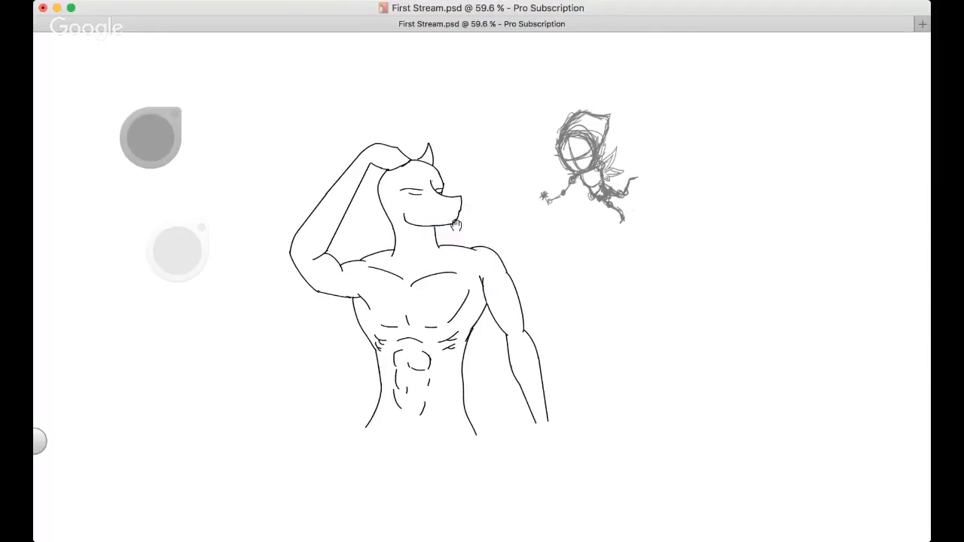
pyautogui.moveTo(455, 225); pyautogui.dragTo(502, 228)
pyautogui.press('space')
pyautogui.moveTo(526, 259); pyautogui.dragTo(503, 288)
pyautogui.moveTo(482, 313); pyautogui.dragTo(470, 275)
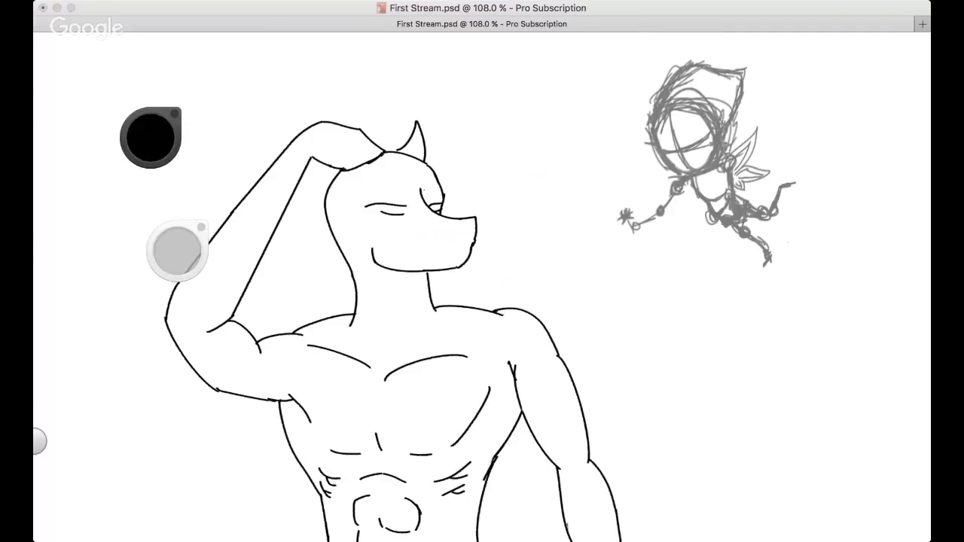
pyautogui.press('space')
pyautogui.moveTo(366, 245); pyautogui.dragTo(384, 188)
pyautogui.moveTo(381, 191); pyautogui.dragTo(377, 248)
pyautogui.moveTo(377, 249)
pyautogui.mouseDown()
pyautogui.moveTo(325, 261)
pyautogui.moveTo(414, 254)
pyautogui.moveTo(382, 257)
pyautogui.moveTo(448, 263)
pyautogui.mouseUp()
pyautogui.press('space')
pyautogui.moveTo(317, 216); pyautogui.dragTo(343, 276)
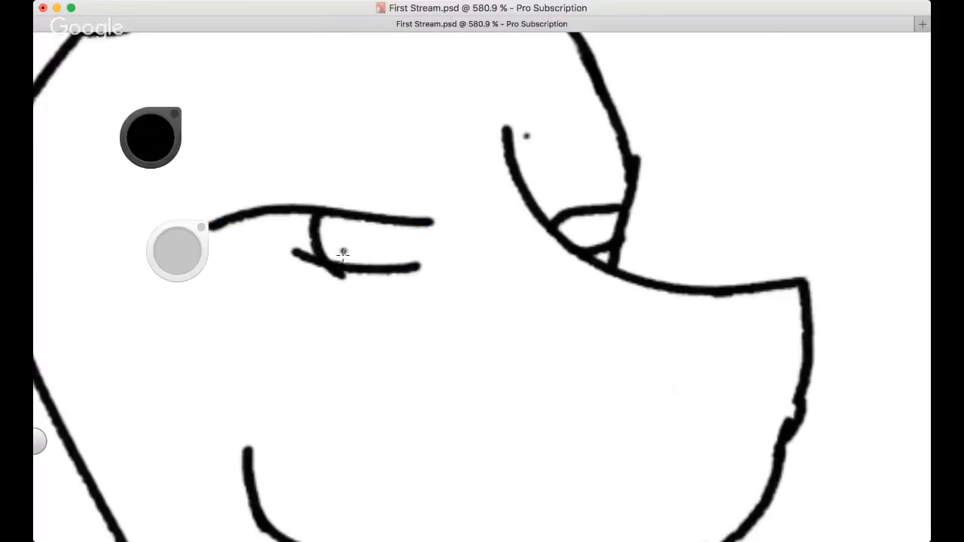
pyautogui.press('super+z')
pyautogui.moveTo(331, 218); pyautogui.dragTo(348, 267)
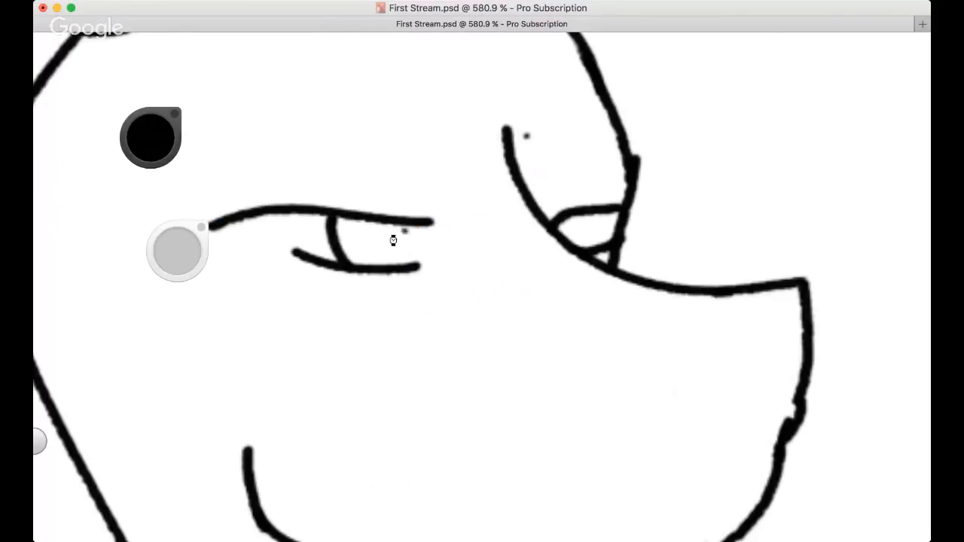
pyautogui.press('super+z')
pyautogui.press('super+z')
# Try a thick vertical pupil bar inside the near eye
pyautogui.moveTo(375, 224); pyautogui.dragTo(368, 277)
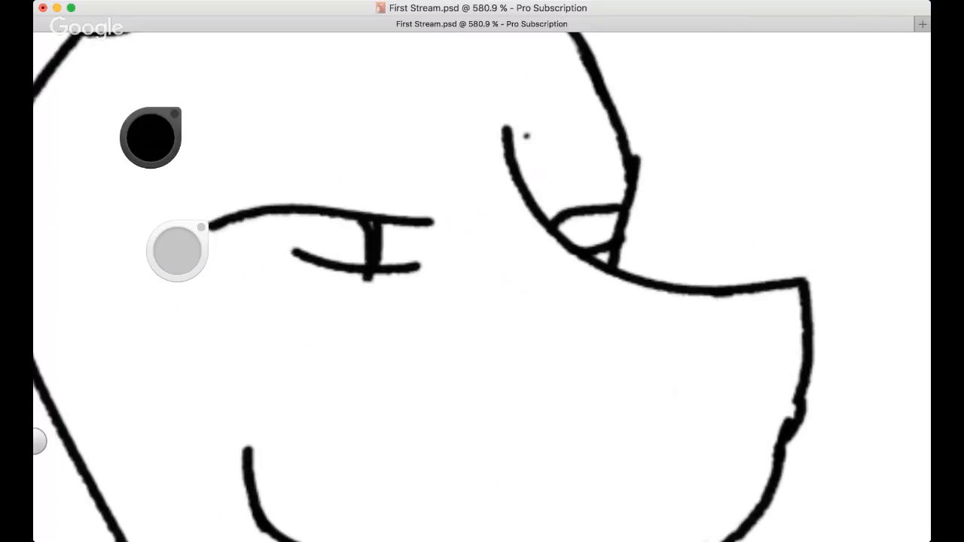
pyautogui.press('super+z')
pyautogui.press('super+z')
pyautogui.press('super+z')
pyautogui.press('super+z')
# Close the near eye's outline by joining the upper and lower lids at both corners with black strokes
pyautogui.moveTo(260, 220); pyautogui.dragTo(313, 256)
pyautogui.press('super+z')
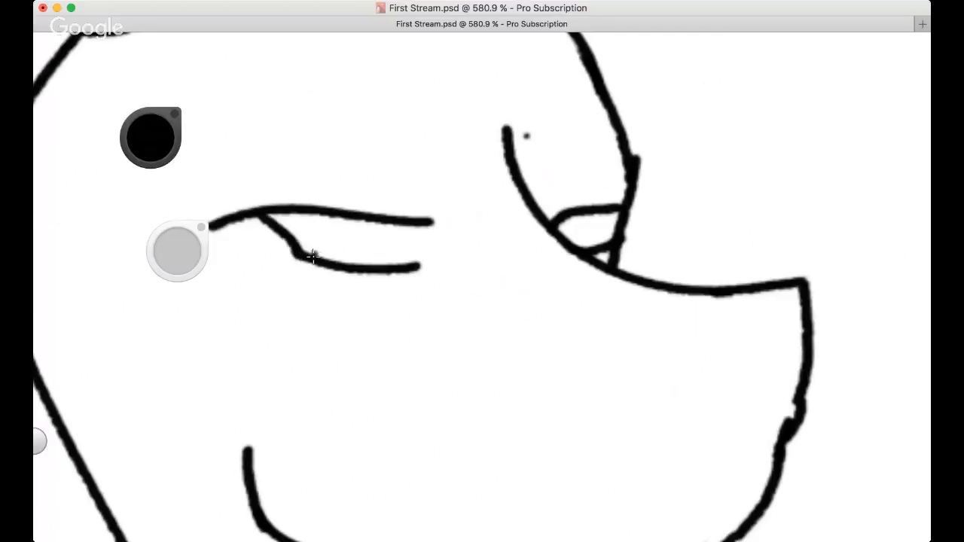
pyautogui.moveTo(433, 222); pyautogui.dragTo(420, 261)
pyautogui.moveTo(320, 215); pyautogui.dragTo(332, 260)
pyautogui.press('super+z')
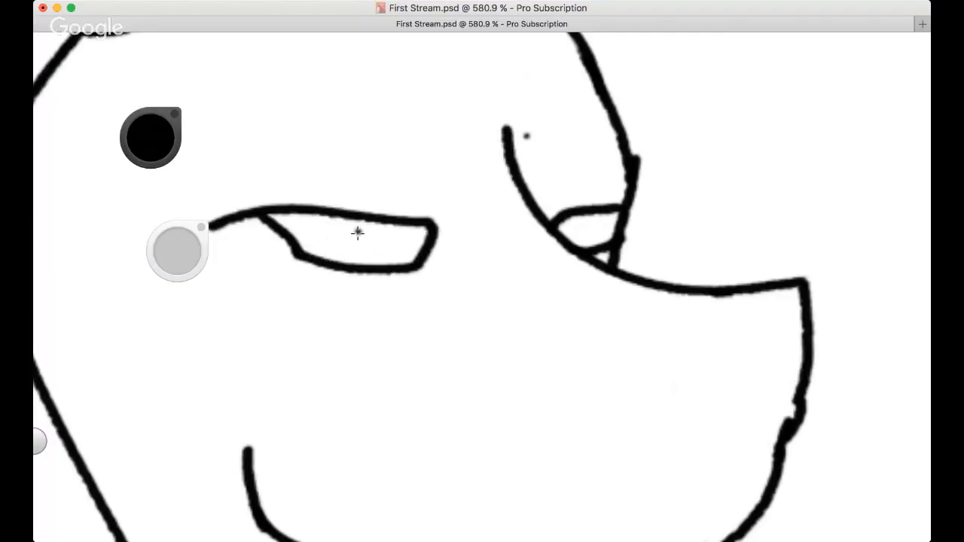
# Try thinner strokes for the iris edge inside the near eye
pyautogui.press('super+Tab')
pyautogui.click(95, 142)
pyautogui.moveTo(348, 232)
pyautogui.mouseDown()
pyautogui.moveTo(357, 223)
pyautogui.moveTo(363, 259)
pyautogui.moveTo(339, 249)
pyautogui.moveTo(309, 268)
pyautogui.mouseUp()
pyautogui.press('super+z')
pyautogui.press('super+z')
pyautogui.press('super+z')
pyautogui.moveTo(345, 220); pyautogui.dragTo(358, 256)
pyautogui.press('super+z')
# Try a thin curved iris with a slit pupil inside the near eye and undo its strokes
pyautogui.moveTo(345, 219); pyautogui.dragTo(368, 261)
pyautogui.moveTo(400, 223); pyautogui.dragTo(390, 264)
pyautogui.press('super+z')
pyautogui.moveTo(402, 223); pyautogui.dragTo(392, 264)
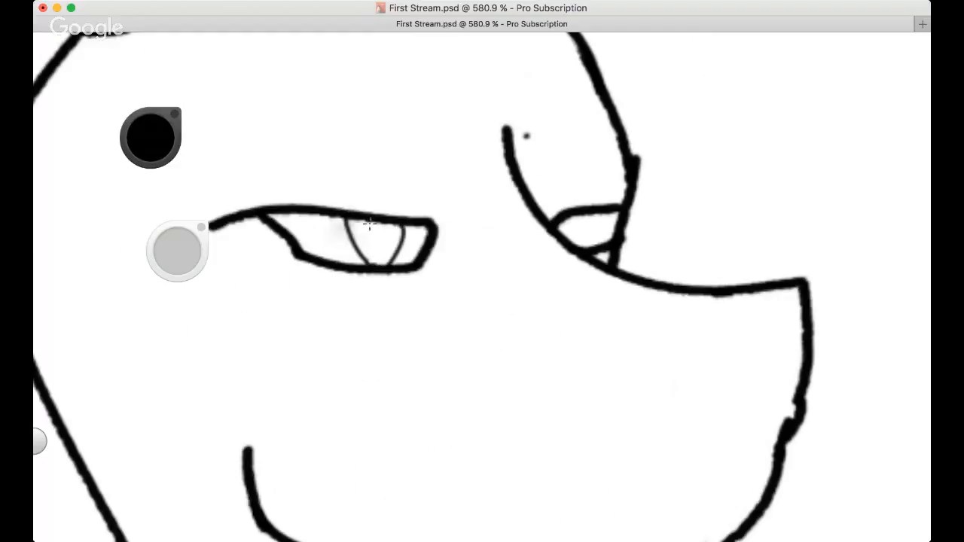
pyautogui.moveTo(366, 220); pyautogui.dragTo(385, 265)
pyautogui.press('space')
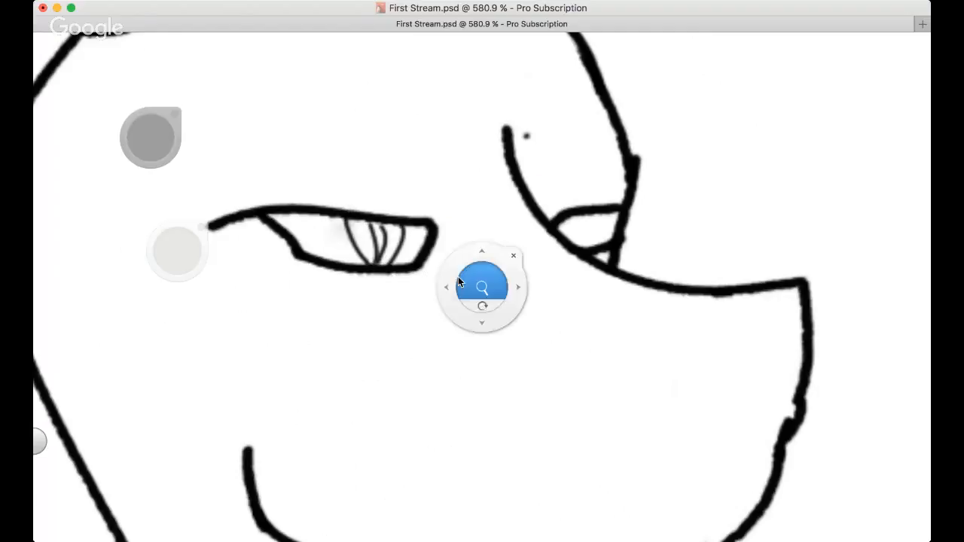
pyautogui.moveTo(458, 281); pyautogui.dragTo(465, 292)
pyautogui.press('super+z')
pyautogui.press('super+z')
pyautogui.press('super+z')
pyautogui.press('super+z')
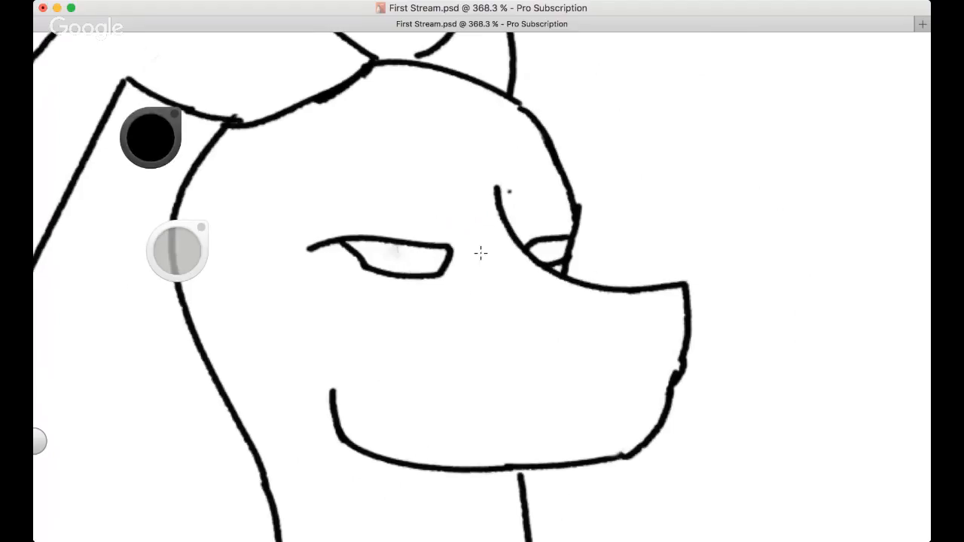
# Examine the face and torso line art at different magnifications
pyautogui.scroll(-2, 529, 203)
pyautogui.scroll(5, 536, 205)
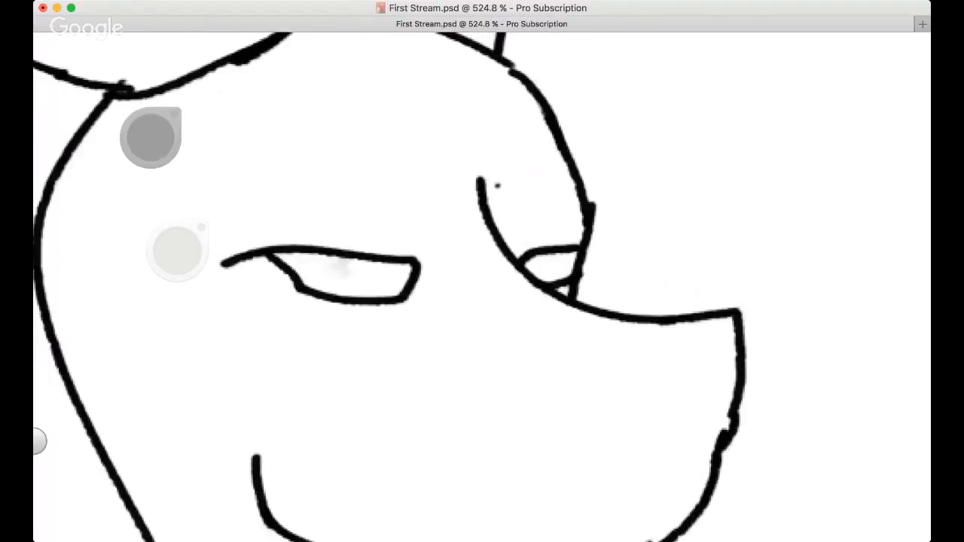
pyautogui.scroll(-3, 536, 205)
pyautogui.press('space')
pyautogui.moveTo(421, 230)
pyautogui.mouseDown()
pyautogui.moveTo(411, 182)
pyautogui.moveTo(418, 171)
pyautogui.mouseUp()
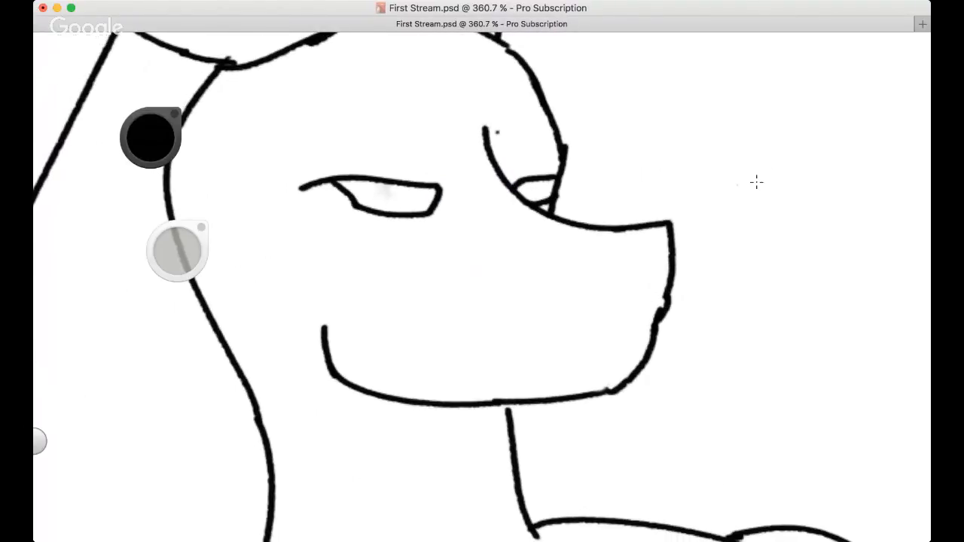
pyautogui.press('space')
pyautogui.moveTo(461, 230); pyautogui.dragTo(414, 251)
pyautogui.moveTo(388, 294); pyautogui.dragTo(344, 168)
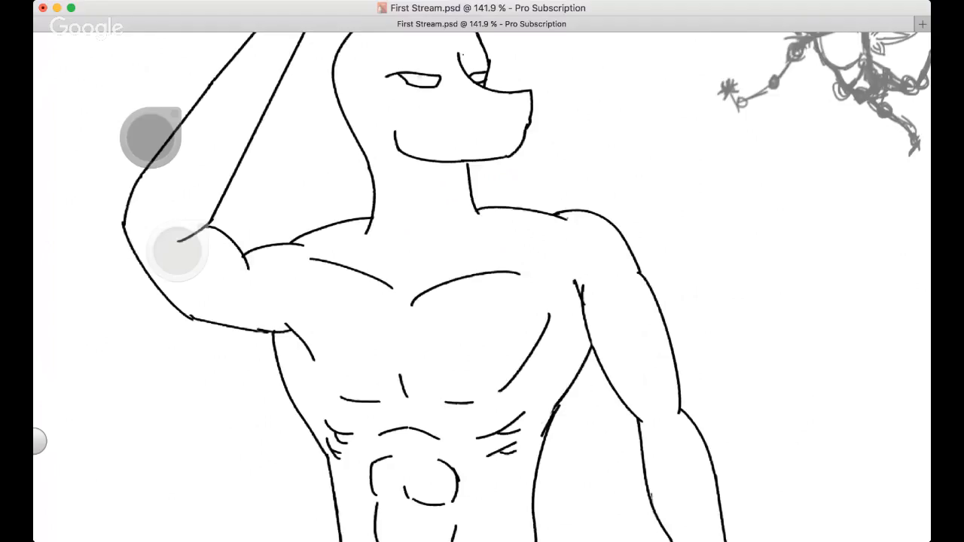
pyautogui.press('space')
pyautogui.moveTo(378, 362); pyautogui.dragTo(316, 126)
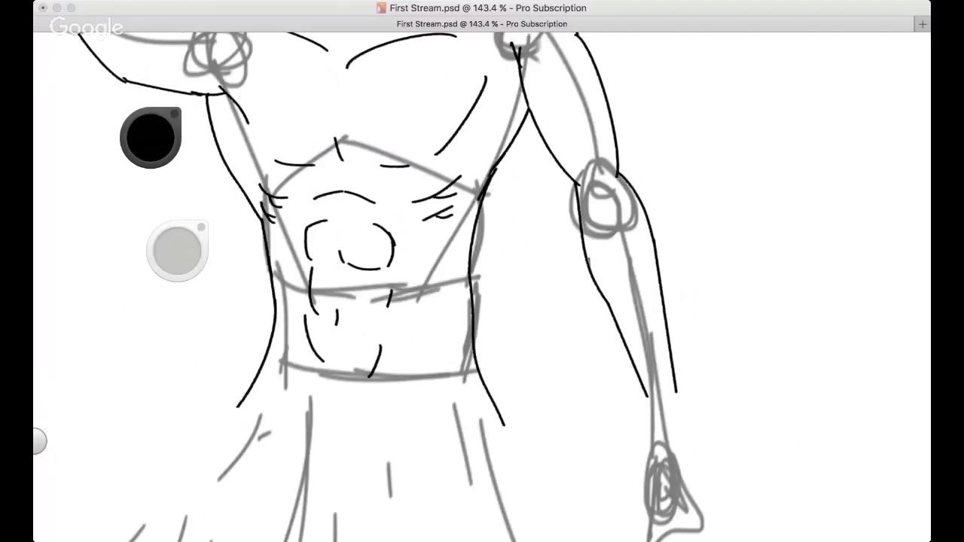
# Show the skeleton and body sketches and sketch the palm's body-side edge beside the lowered arm's wrist
pyautogui.scroll(-5, 481, 257)
pyautogui.hscroll(3, 480, 258)
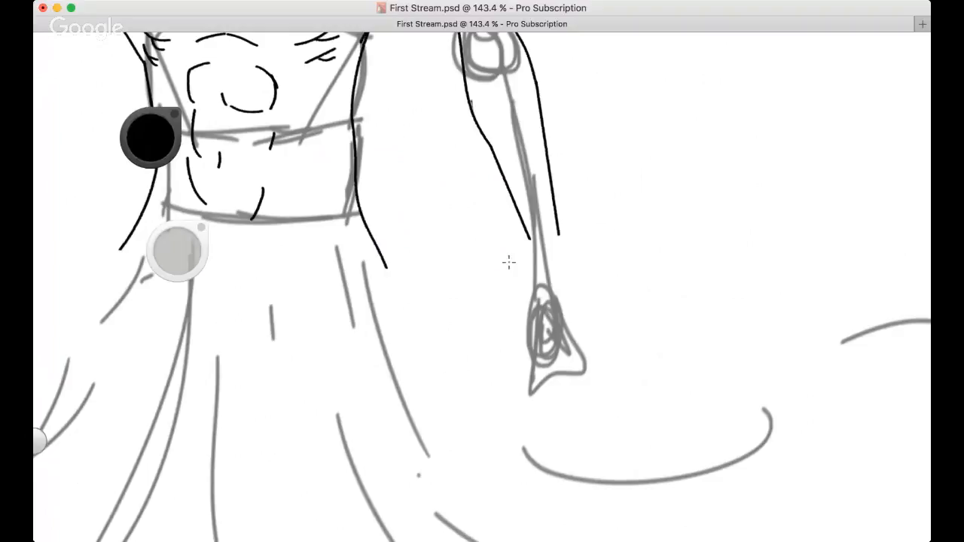
pyautogui.click(439, 251)
pyautogui.press('space')
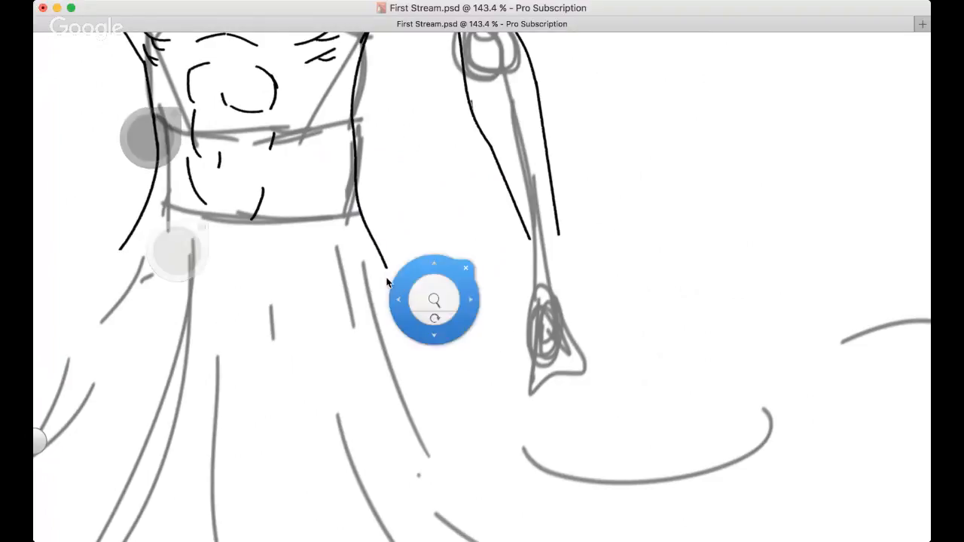
pyautogui.moveTo(474, 280); pyautogui.dragTo(372, 215)
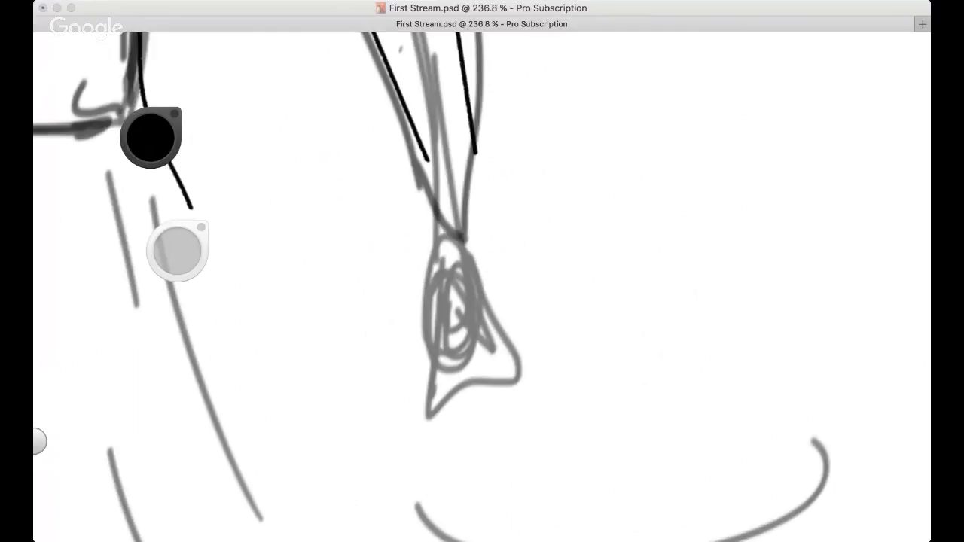
pyautogui.click(631, 201)
pyautogui.moveTo(428, 161)
pyautogui.mouseDown()
pyautogui.moveTo(426, 211)
pyautogui.moveTo(431, 203)
pyautogui.moveTo(437, 220)
pyautogui.moveTo(429, 279)
pyautogui.moveTo(415, 275)
pyautogui.moveTo(428, 356)
pyautogui.mouseUp()
pyautogui.press('super+z')
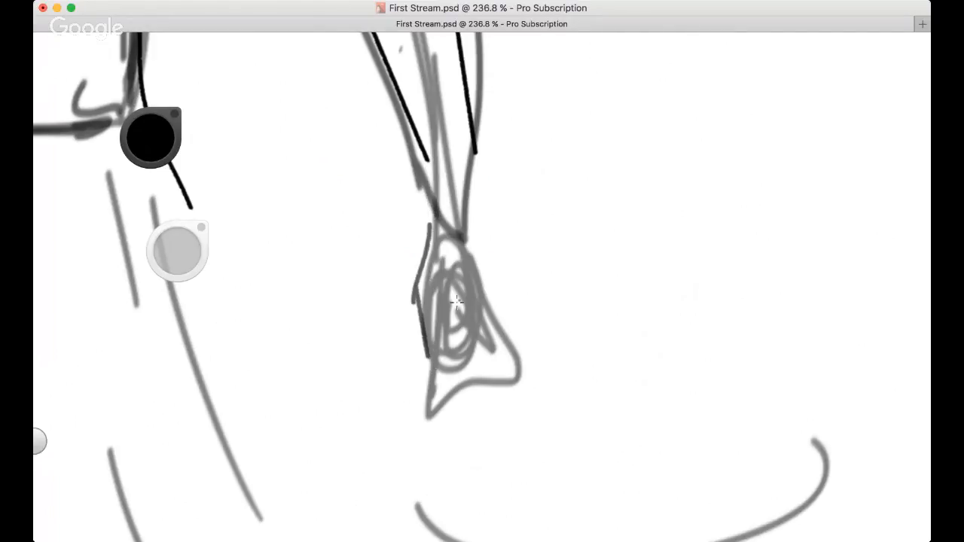
# Sketch the curved lower edge and the outer edge of the lowered hand's palm
pyautogui.moveTo(495, 234); pyautogui.dragTo(505, 312)
pyautogui.press('super+z')
pyautogui.moveTo(413, 301)
pyautogui.mouseDown()
pyautogui.moveTo(418, 313)
pyautogui.moveTo(492, 323)
pyautogui.mouseUp()
pyautogui.press('super+z')
pyautogui.press('super+z')
pyautogui.moveTo(497, 229); pyautogui.dragTo(511, 325)
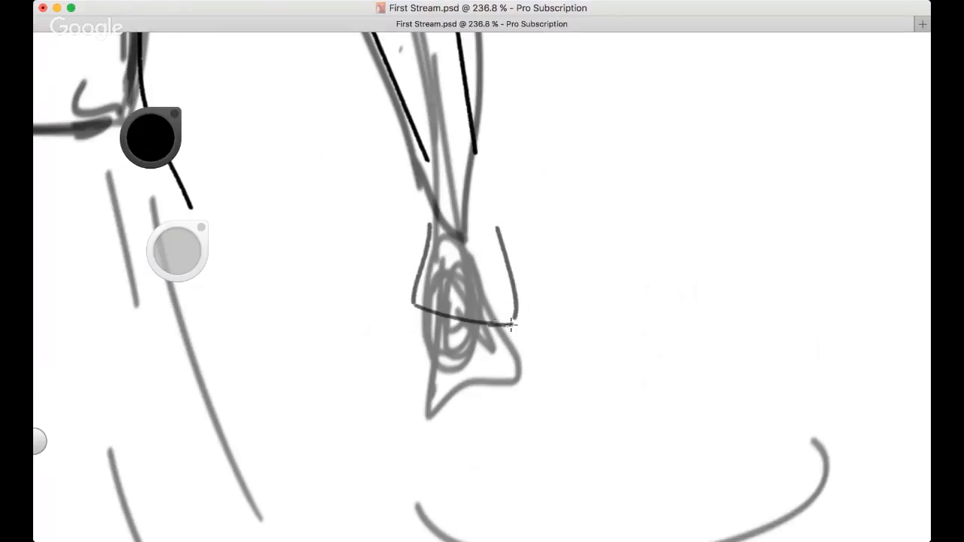
# Sketch the finger lines below the lowered hand's palm and a bent thumb line on its body side
pyautogui.moveTo(321, 277); pyautogui.dragTo(303, 157)
pyautogui.moveTo(489, 204); pyautogui.dragTo(490, 265)
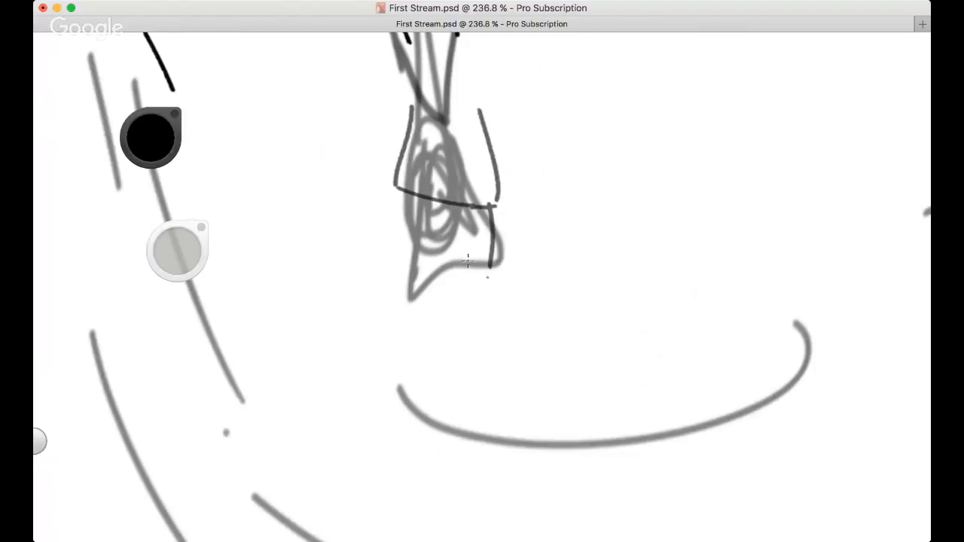
pyautogui.moveTo(456, 203)
pyautogui.mouseDown()
pyautogui.moveTo(455, 308)
pyautogui.moveTo(426, 214)
pyautogui.moveTo(421, 270)
pyautogui.mouseUp()
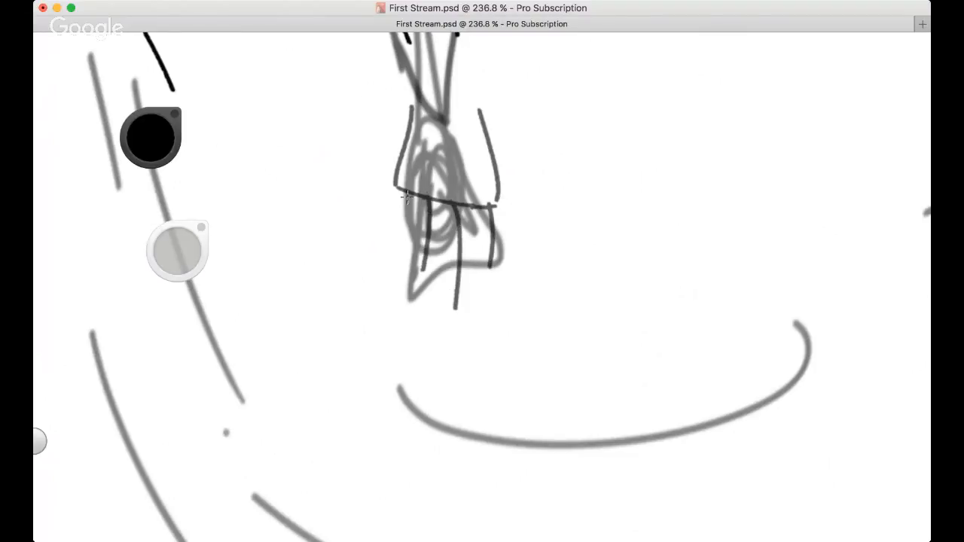
pyautogui.moveTo(409, 197); pyautogui.dragTo(393, 266)
pyautogui.moveTo(406, 162); pyautogui.dragTo(366, 199)
pyautogui.press('super+z')
pyautogui.moveTo(427, 134)
pyautogui.mouseDown()
pyautogui.moveTo(367, 203)
pyautogui.moveTo(372, 167)
pyautogui.moveTo(422, 140)
pyautogui.mouseUp()
pyautogui.press('super+z')
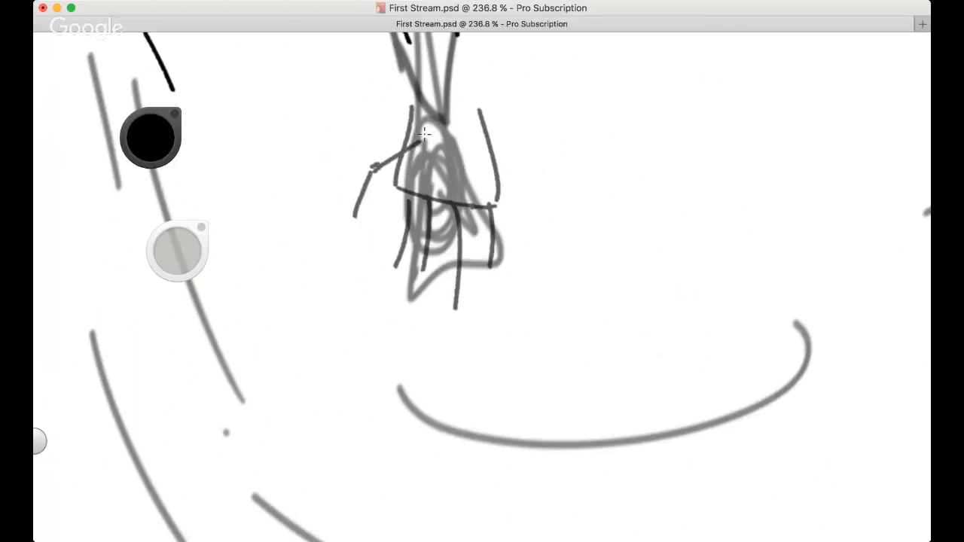
pyautogui.moveTo(410, 194); pyautogui.dragTo(397, 267)
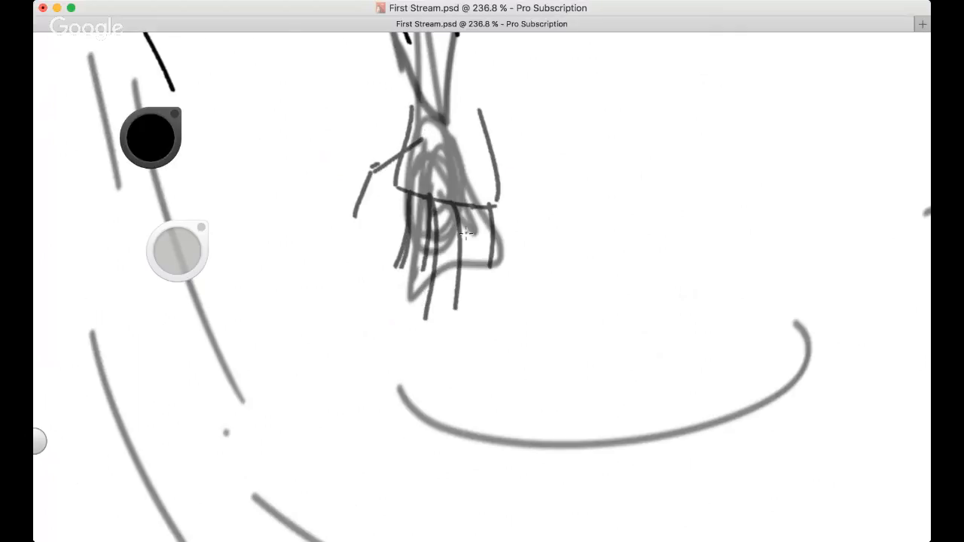
# Sketch the slanted wrist edge across the top of the palm and the palm's outer edge
pyautogui.scroll(5, 344, 196)
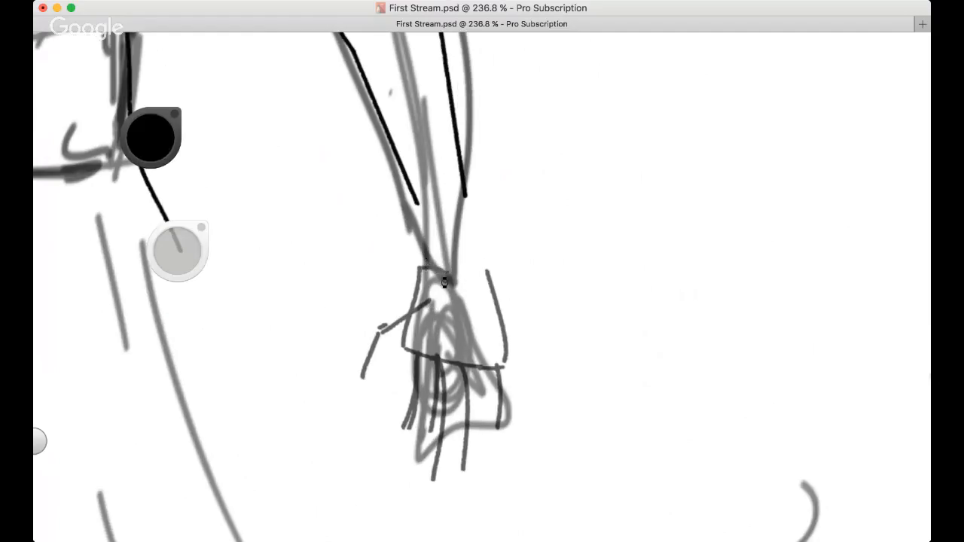
pyautogui.moveTo(416, 278)
pyautogui.mouseDown()
pyautogui.moveTo(423, 255)
pyautogui.moveTo(463, 257)
pyautogui.mouseUp()
pyautogui.click(473, 269)
pyautogui.moveTo(470, 268); pyautogui.dragTo(507, 362)
pyautogui.press('space')
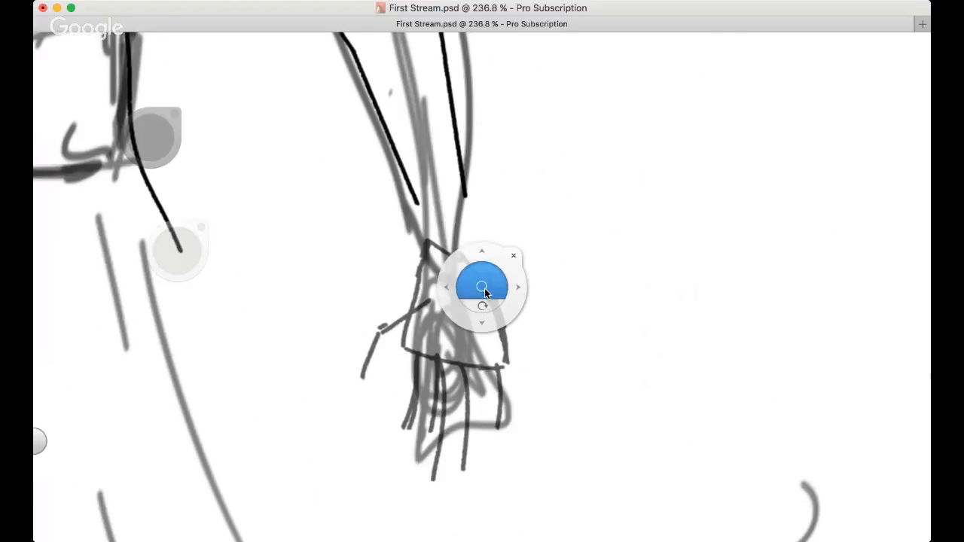
pyautogui.moveTo(485, 289); pyautogui.dragTo(452, 288)
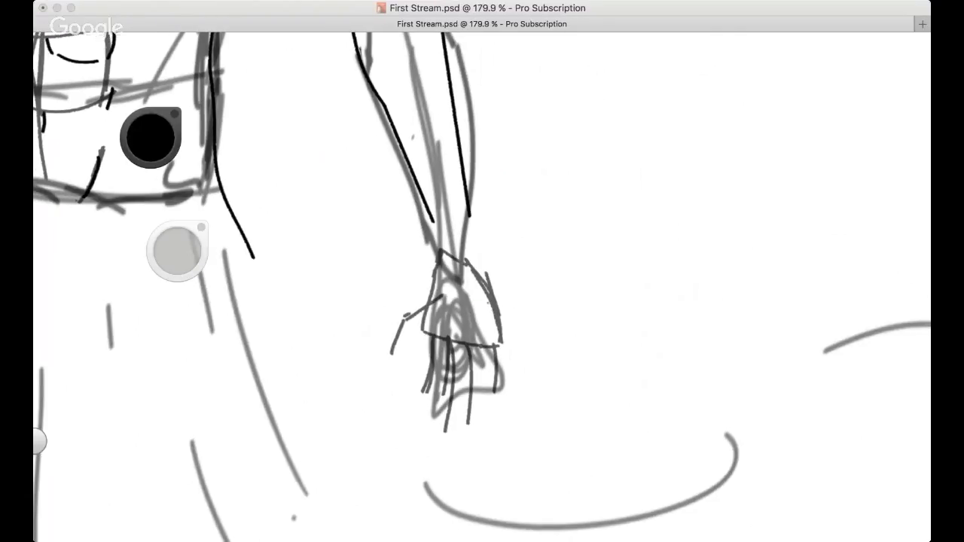
# Hide the skeleton sketch and ink the lowered hand's body-side wrist, thumb and index finger's inner edge in black
pyautogui.click(540, 242)
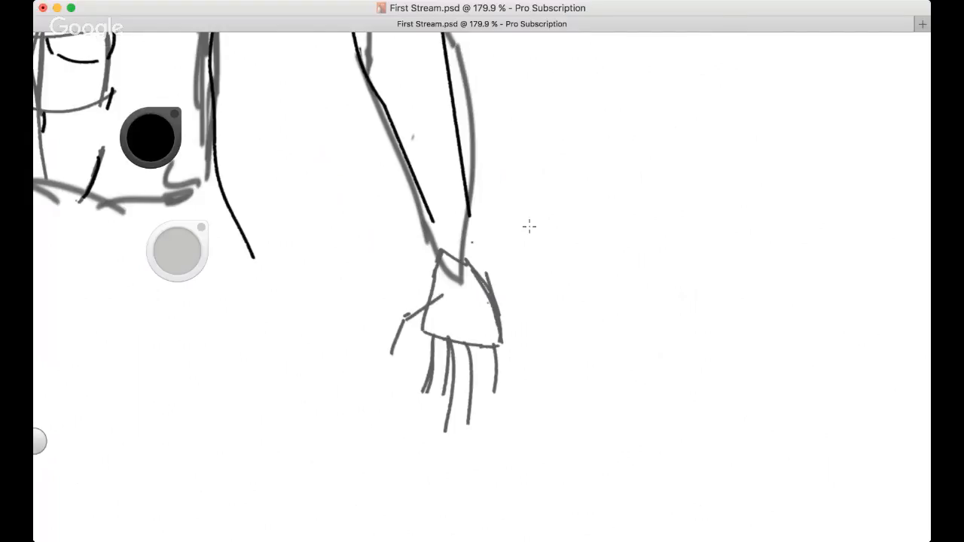
pyautogui.moveTo(431, 214); pyautogui.dragTo(441, 250)
pyautogui.press('super+z')
pyautogui.moveTo(430, 213)
pyautogui.mouseDown()
pyautogui.moveTo(436, 256)
pyautogui.moveTo(392, 351)
pyautogui.moveTo(431, 303)
pyautogui.moveTo(427, 330)
pyautogui.moveTo(424, 314)
pyautogui.moveTo(441, 341)
pyautogui.moveTo(431, 338)
pyautogui.moveTo(420, 363)
pyautogui.moveTo(430, 357)
pyautogui.moveTo(435, 389)
pyautogui.mouseUp()
pyautogui.moveTo(446, 345); pyautogui.dragTo(435, 392)
pyautogui.press('super+z')
pyautogui.moveTo(447, 335); pyautogui.dragTo(437, 395)
pyautogui.press('super+z')
pyautogui.press('super+z')
pyautogui.press('super+z')
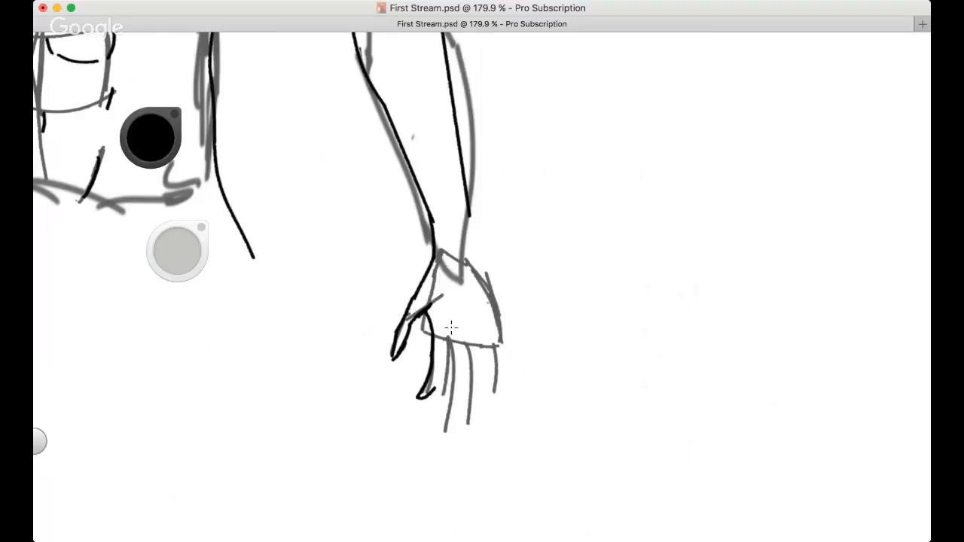
# Ink the index finger's outer edge and the middle finger's outline
pyautogui.moveTo(451, 328); pyautogui.dragTo(437, 392)
pyautogui.moveTo(452, 343); pyautogui.dragTo(447, 405)
pyautogui.moveTo(468, 345)
pyautogui.mouseDown()
pyautogui.moveTo(445, 429)
pyautogui.moveTo(458, 409)
pyautogui.mouseUp()
pyautogui.press('super+z')
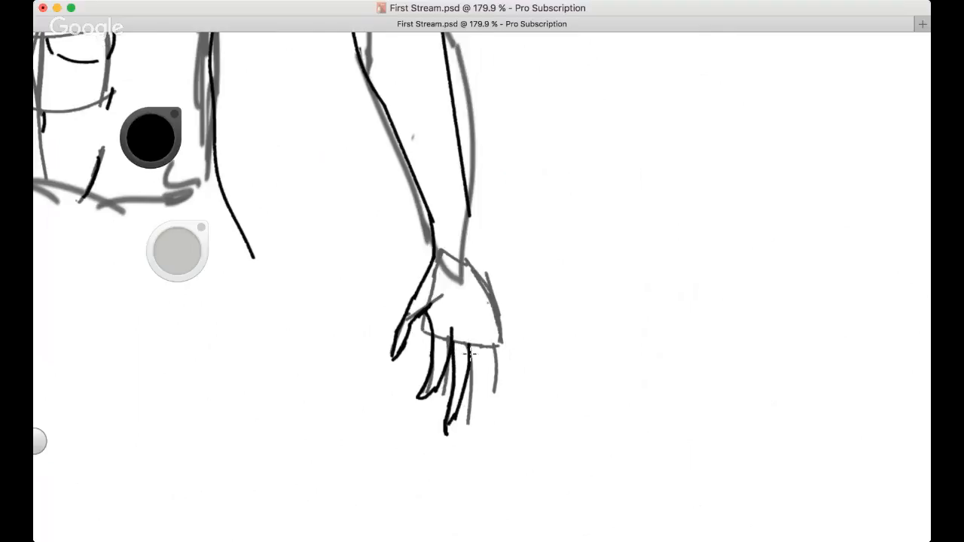
# Try the ring finger's outer edge and undo it along with the middle finger's outer edge and tip
pyautogui.moveTo(482, 337); pyautogui.dragTo(485, 394)
pyautogui.press('super+z')
pyautogui.moveTo(481, 338); pyautogui.dragTo(477, 414)
pyautogui.moveTo(475, 375); pyautogui.dragTo(483, 417)
pyautogui.press('super+z')
pyautogui.press('super+z')
pyautogui.press('super+z')
pyautogui.press('super+z')
pyautogui.press('super+z')
pyautogui.press('super+z')
# Fade the sketch beneath the line art and extend the middle finger's inner edge in black
pyautogui.press('space')
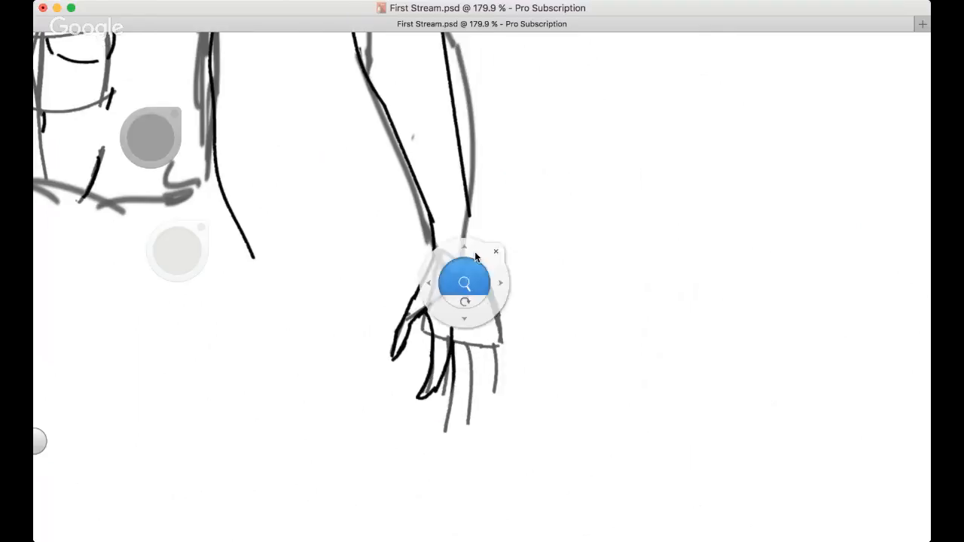
pyautogui.moveTo(491, 274); pyautogui.dragTo(509, 258)
pyautogui.press('space')
pyautogui.moveTo(564, 273); pyautogui.dragTo(588, 260)
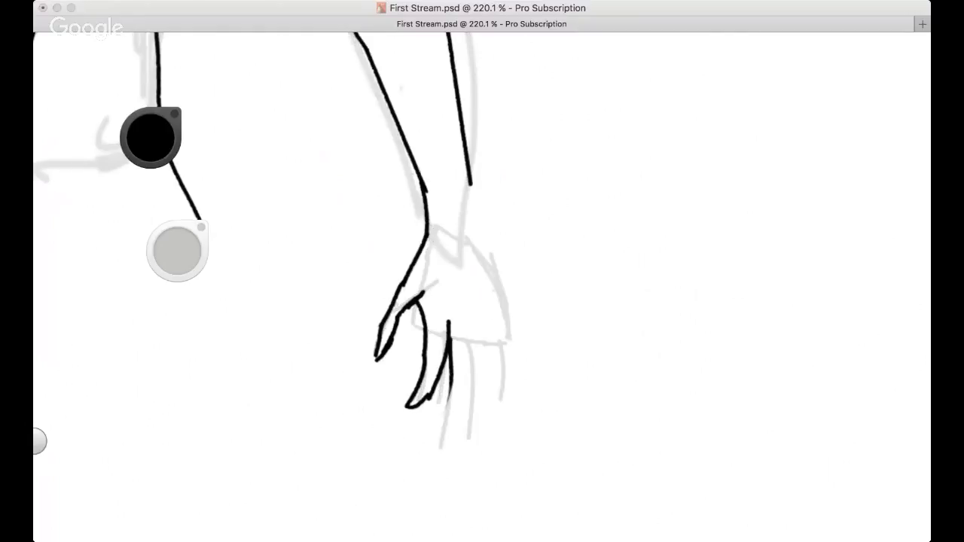
pyautogui.scroll(3, 431, 284)
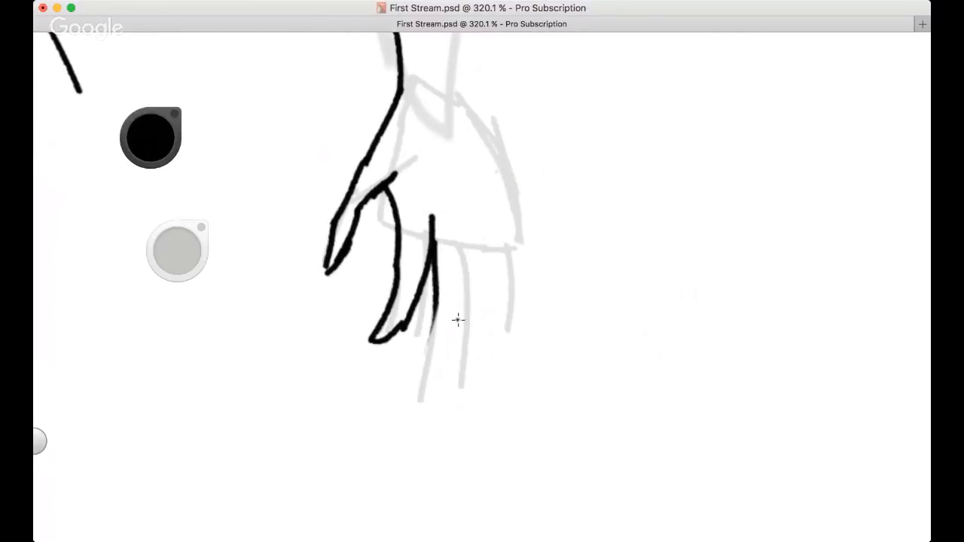
pyautogui.moveTo(435, 307); pyautogui.dragTo(419, 372)
pyautogui.moveTo(461, 237); pyautogui.dragTo(445, 352)
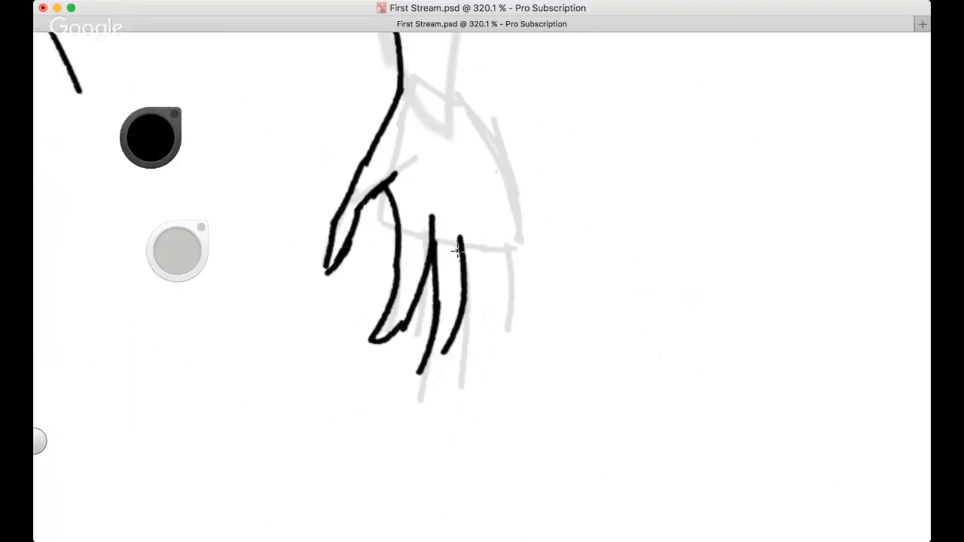
pyautogui.press('super+z')
pyautogui.moveTo(456, 205); pyautogui.dragTo(455, 222)
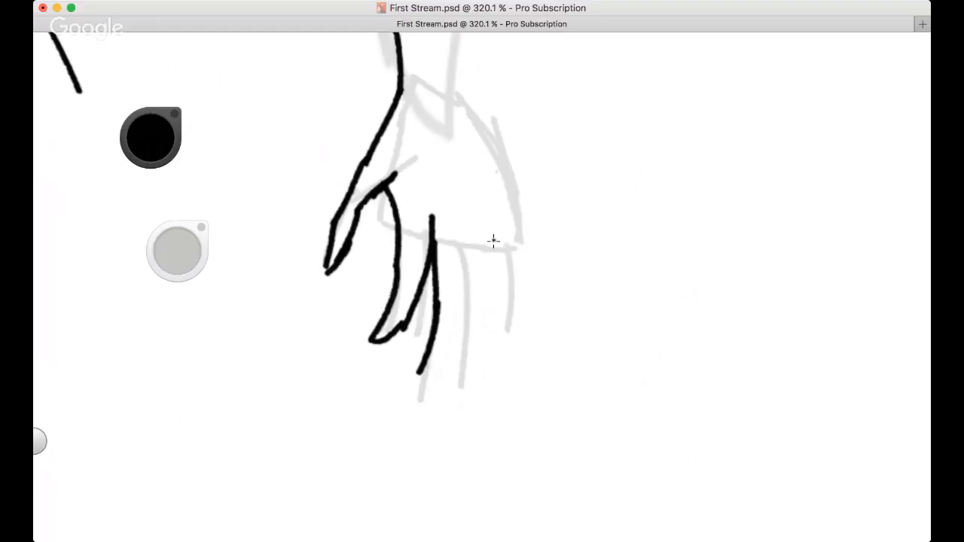
# Ink the middle finger's outer edge and close its pointed tip
pyautogui.moveTo(465, 228); pyautogui.dragTo(464, 322)
pyautogui.press('super+z')
pyautogui.moveTo(460, 229); pyautogui.dragTo(459, 349)
pyautogui.moveTo(417, 374)
pyautogui.mouseDown()
pyautogui.moveTo(408, 384)
pyautogui.moveTo(462, 349)
pyautogui.mouseUp()
pyautogui.press('super+z')
pyautogui.moveTo(408, 383); pyautogui.dragTo(462, 342)
pyautogui.press('super+z')
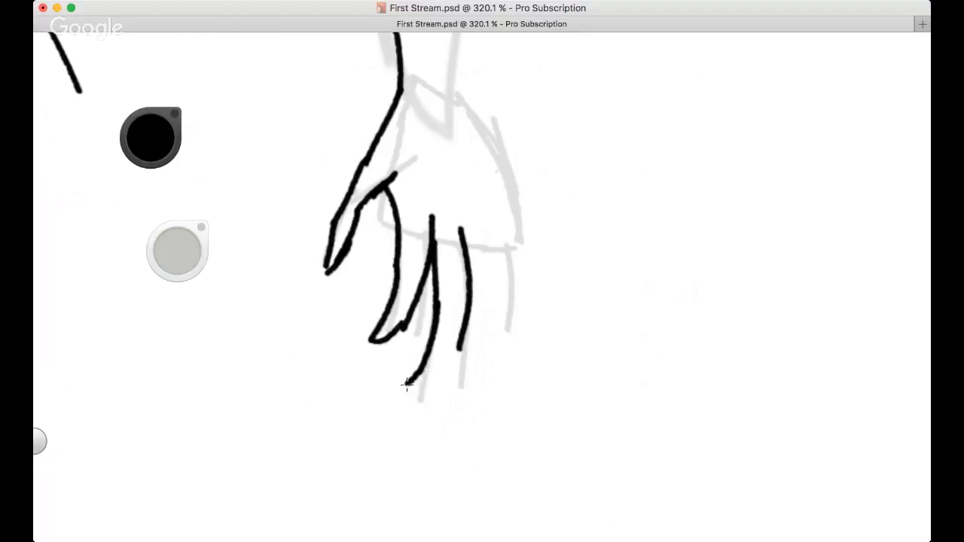
pyautogui.moveTo(417, 373); pyautogui.dragTo(461, 343)
# Erase the middle finger's outer edge and redraw it as a smooth curve down to the tip
pyautogui.moveTo(494, 216); pyautogui.dragTo(495, 316)
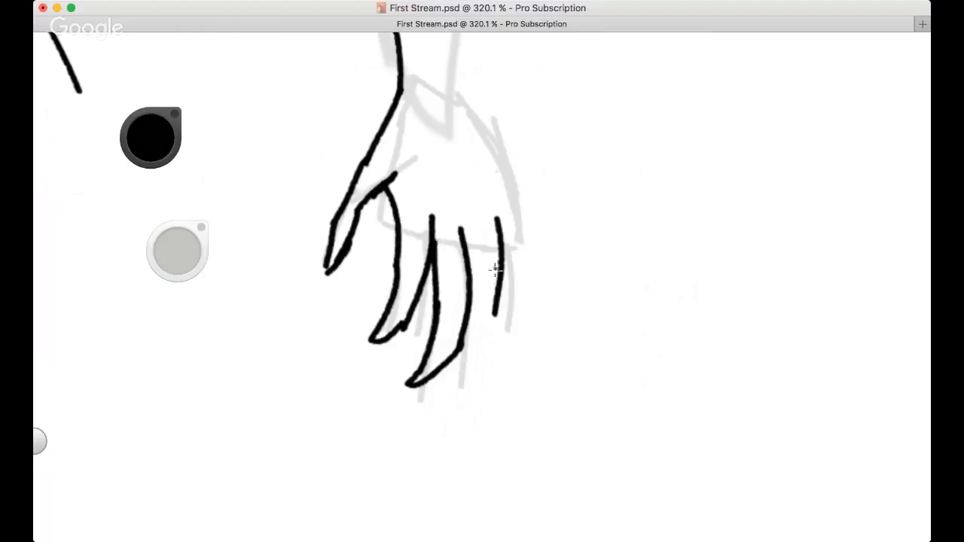
pyautogui.press('super+z')
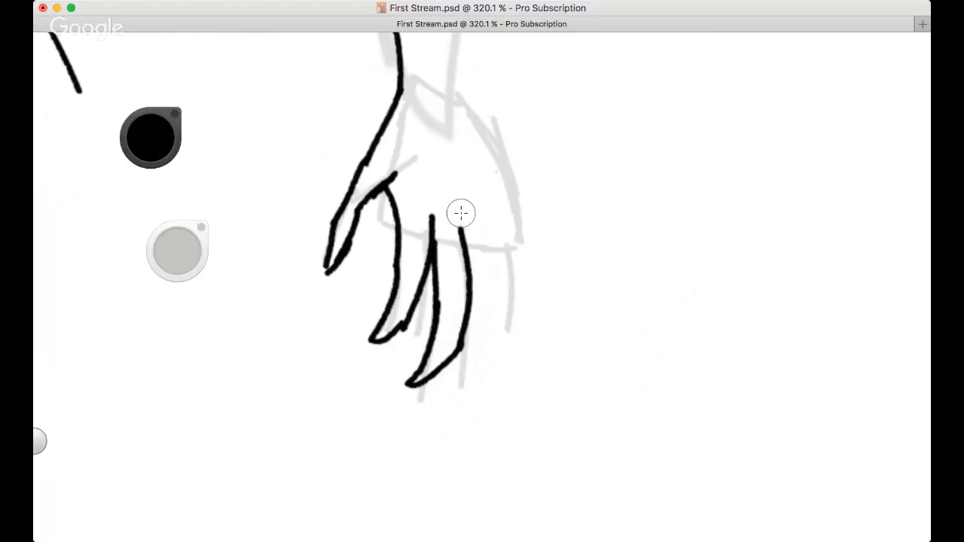
pyautogui.moveTo(460, 215); pyautogui.dragTo(466, 363)
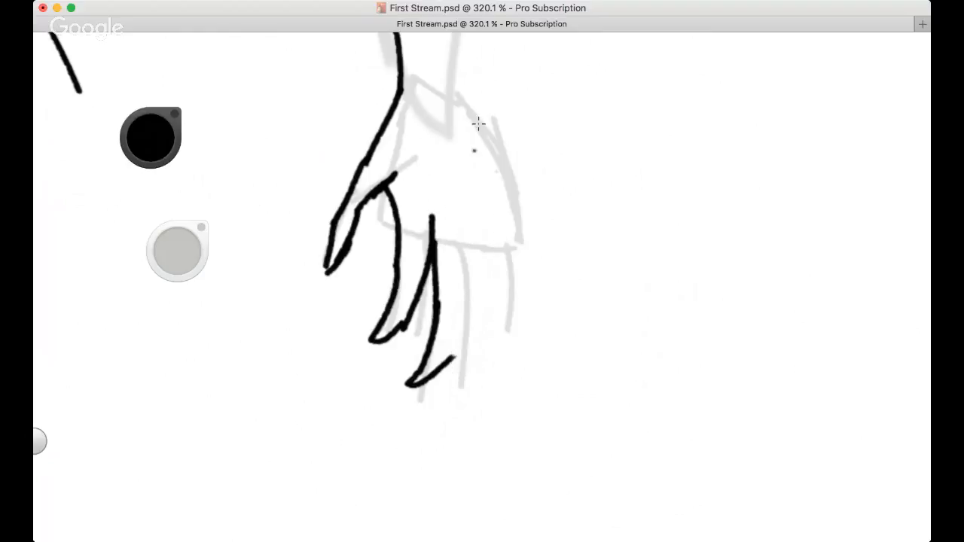
pyautogui.moveTo(469, 215); pyautogui.dragTo(452, 269)
pyautogui.press('super+z')
pyautogui.moveTo(468, 217); pyautogui.dragTo(449, 343)
pyautogui.press('super+z')
pyautogui.moveTo(464, 225); pyautogui.dragTo(452, 332)
pyautogui.press('super+z')
pyautogui.moveTo(462, 223); pyautogui.dragTo(453, 342)
pyautogui.press('super+z')
pyautogui.moveTo(462, 225); pyautogui.dragTo(445, 354)
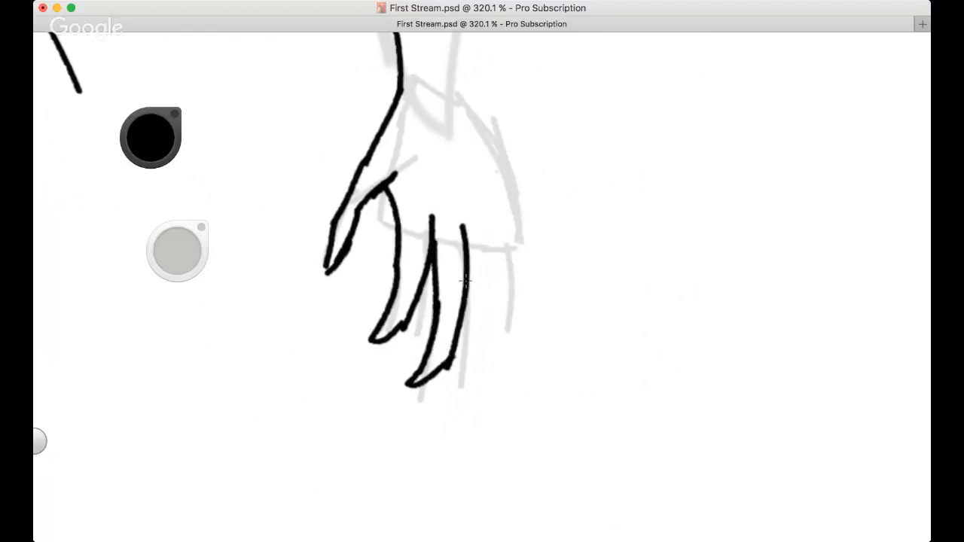
pyautogui.press('super+z')
pyautogui.moveTo(462, 219); pyautogui.dragTo(450, 354)
pyautogui.press('super+z')
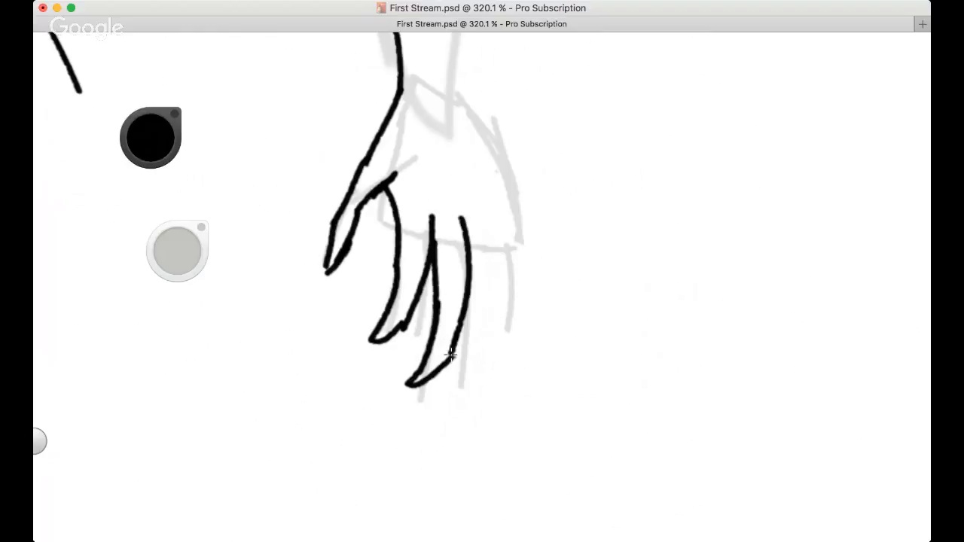
# Try inking the ring finger's two edges and tip beside the middle finger and undo them
pyautogui.press('space')
pyautogui.moveTo(399, 254); pyautogui.dragTo(342, 302)
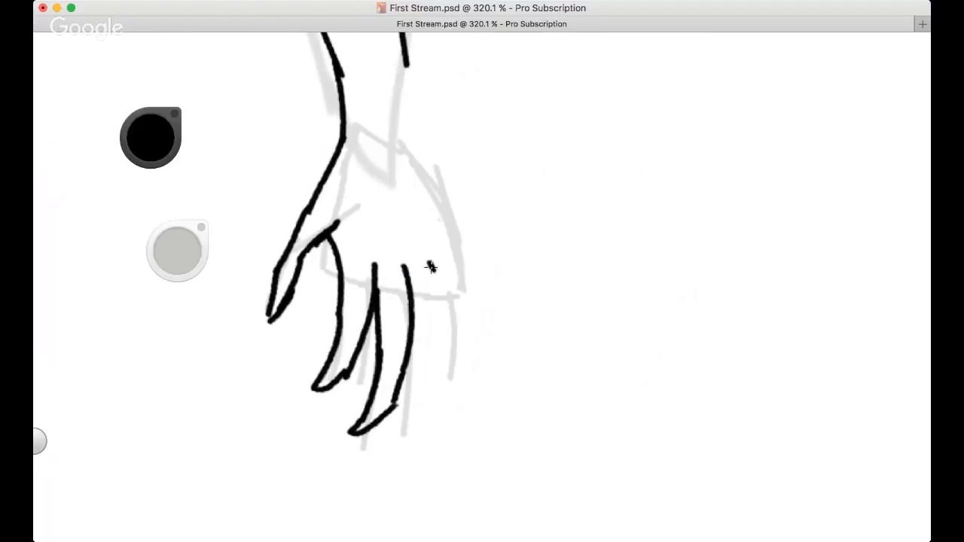
pyautogui.moveTo(430, 263); pyautogui.dragTo(441, 355)
pyautogui.press('super+z')
pyautogui.moveTo(430, 258); pyautogui.dragTo(443, 371)
pyautogui.moveTo(413, 312); pyautogui.dragTo(427, 403)
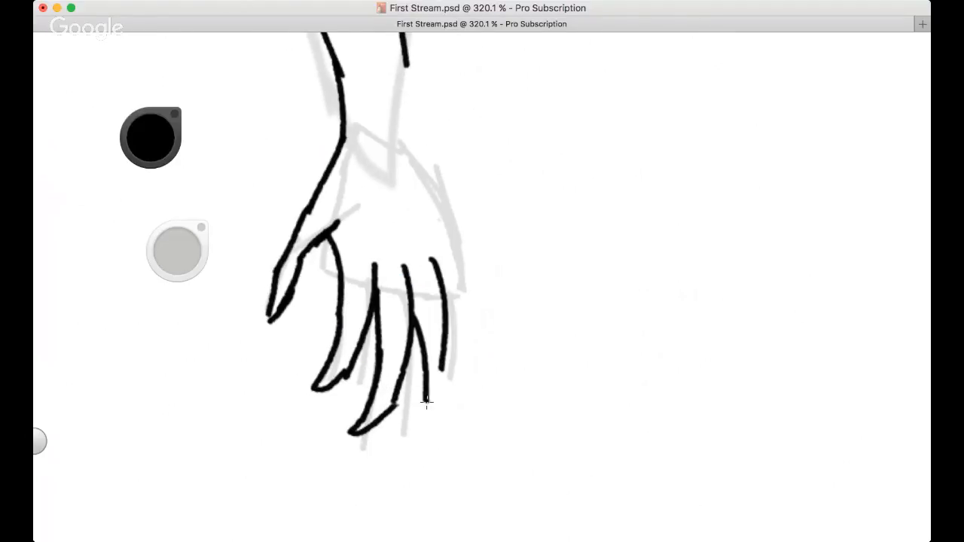
pyautogui.press('super+z')
pyautogui.moveTo(412, 331)
pyautogui.mouseDown()
pyautogui.moveTo(425, 405)
pyautogui.moveTo(413, 378)
pyautogui.moveTo(412, 393)
pyautogui.moveTo(415, 366)
pyautogui.moveTo(414, 399)
pyautogui.moveTo(440, 370)
pyautogui.mouseUp()
pyautogui.press('super+z')
pyautogui.press('super+z')
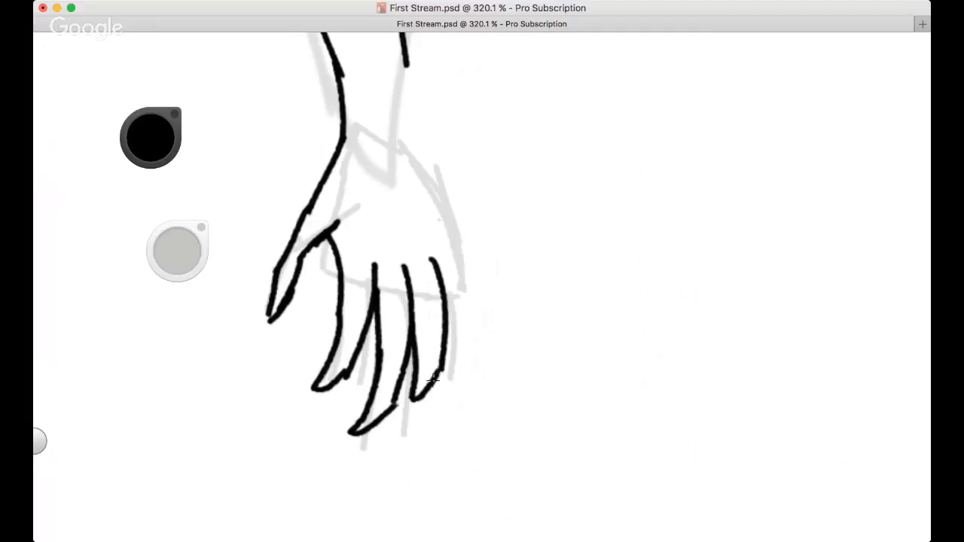
pyautogui.press('super+z')
pyautogui.press('super+z')
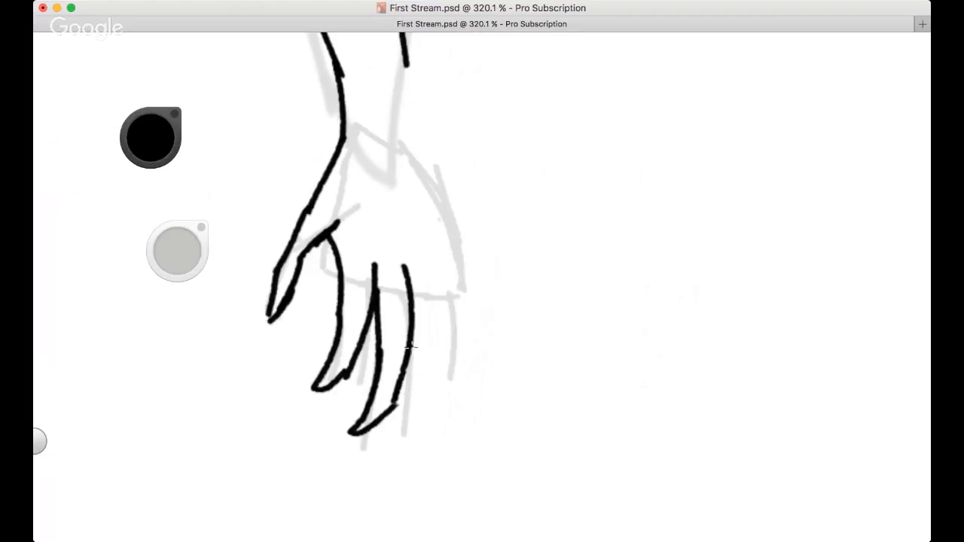
# Ink the ring finger's short inner edge branching off the middle finger's outer edge
pyautogui.moveTo(413, 357); pyautogui.dragTo(419, 414)
pyautogui.press('super+z')
pyautogui.moveTo(411, 350); pyautogui.dragTo(418, 415)
pyautogui.press('super+z')
pyautogui.moveTo(412, 349); pyautogui.dragTo(420, 380)
# Ink the ring finger's outer edge and join it to the inner edge at a pointed tip
pyautogui.moveTo(427, 263); pyautogui.dragTo(436, 364)
pyautogui.press('super+z')
pyautogui.moveTo(433, 264); pyautogui.dragTo(428, 379)
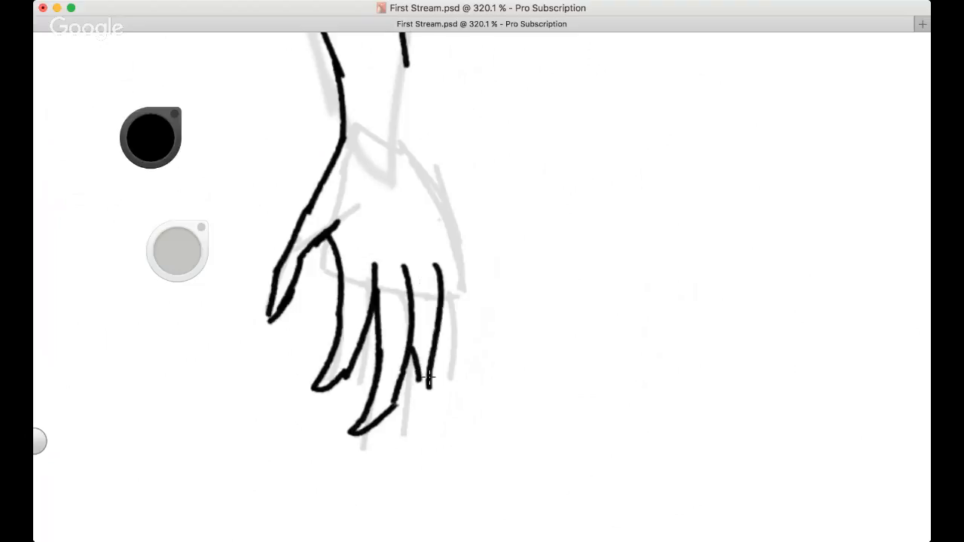
pyautogui.press('super+z')
pyautogui.moveTo(435, 266); pyautogui.dragTo(429, 380)
pyautogui.press('super+z')
pyautogui.moveTo(434, 273)
pyautogui.mouseDown()
pyautogui.moveTo(428, 398)
pyautogui.moveTo(417, 411)
pyautogui.mouseUp()
pyautogui.press('super+z')
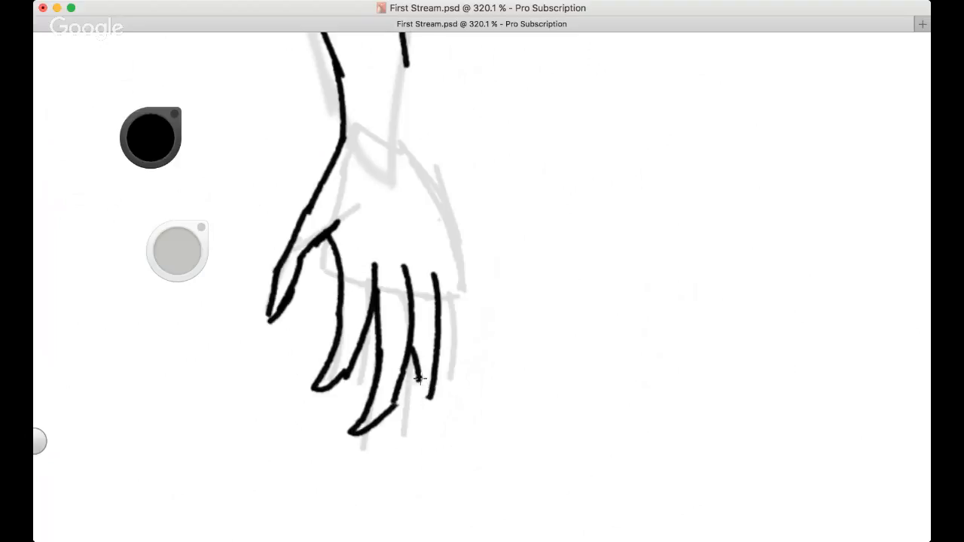
pyautogui.moveTo(416, 376)
pyautogui.mouseDown()
pyautogui.moveTo(424, 422)
pyautogui.moveTo(433, 390)
pyautogui.mouseUp()
# Continue the forearm's outer line past the wrist and down the palm's outer edge
pyautogui.moveTo(360, 290); pyautogui.dragTo(319, 405)
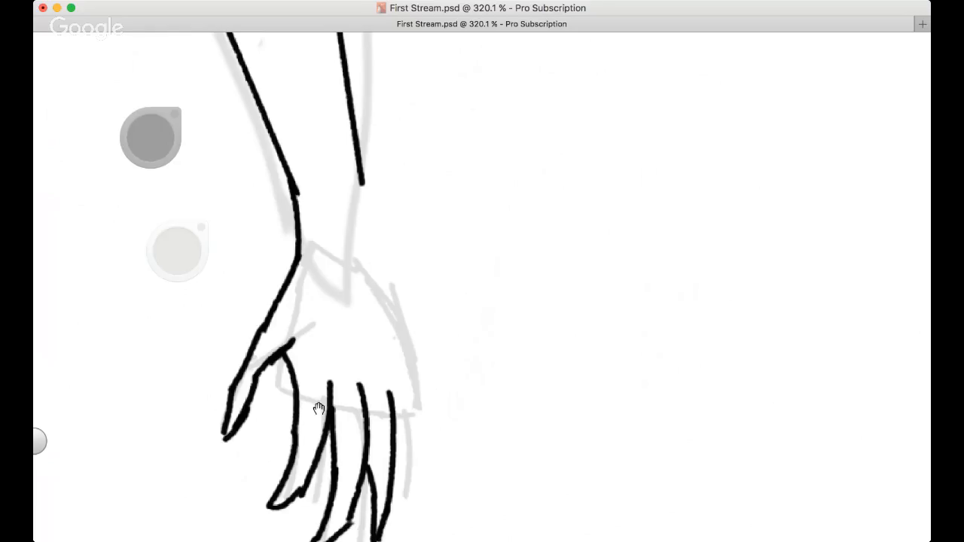
pyautogui.moveTo(363, 179); pyautogui.dragTo(391, 240)
pyautogui.moveTo(283, 161); pyautogui.dragTo(297, 251)
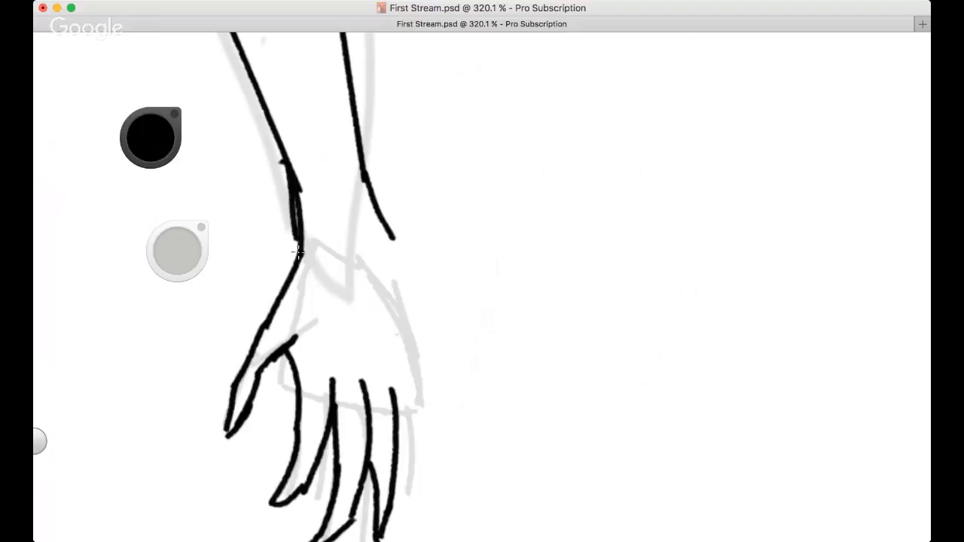
pyautogui.press('super+z')
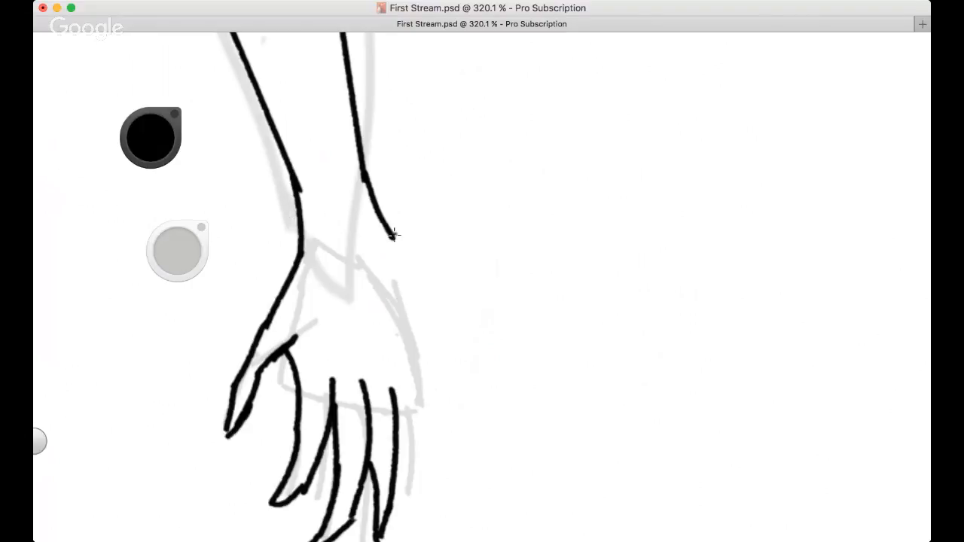
pyautogui.moveTo(391, 233); pyautogui.dragTo(405, 342)
pyautogui.press('super+z')
pyautogui.moveTo(391, 235); pyautogui.dragTo(409, 315)
pyautogui.press('super+z')
pyautogui.moveTo(392, 233); pyautogui.dragTo(409, 371)
# Ink the little finger from the palm's outer edge down to its pointed tip
pyautogui.press('space')
pyautogui.moveTo(415, 324)
pyautogui.mouseDown()
pyautogui.moveTo(388, 346)
pyautogui.moveTo(397, 281)
pyautogui.mouseUp()
pyautogui.moveTo(397, 281); pyautogui.dragTo(402, 372)
pyautogui.press('super+z')
pyautogui.press('super+z')
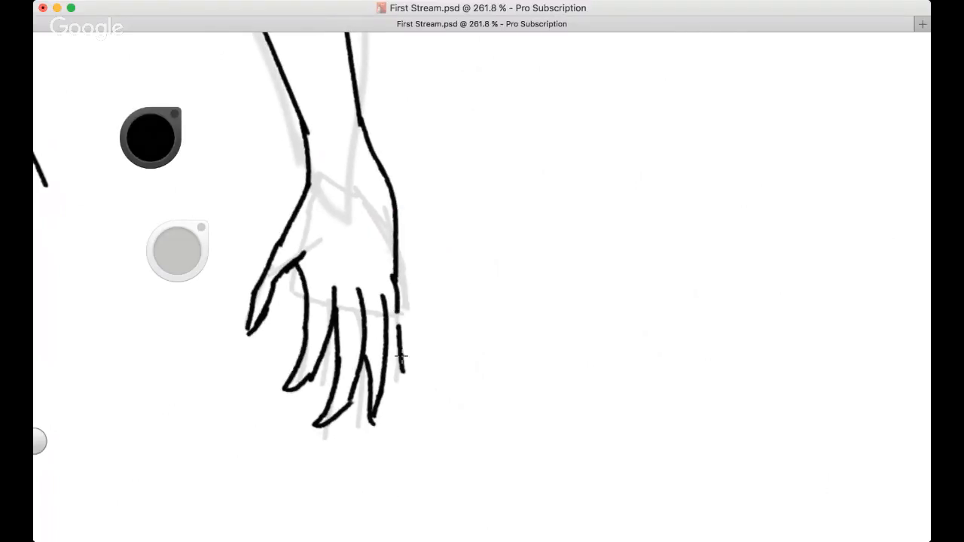
pyautogui.press('super+z')
pyautogui.moveTo(397, 308); pyautogui.dragTo(403, 374)
# Erase the line segments on both sides of the wrist between the forearm and the hand
pyautogui.press('space')
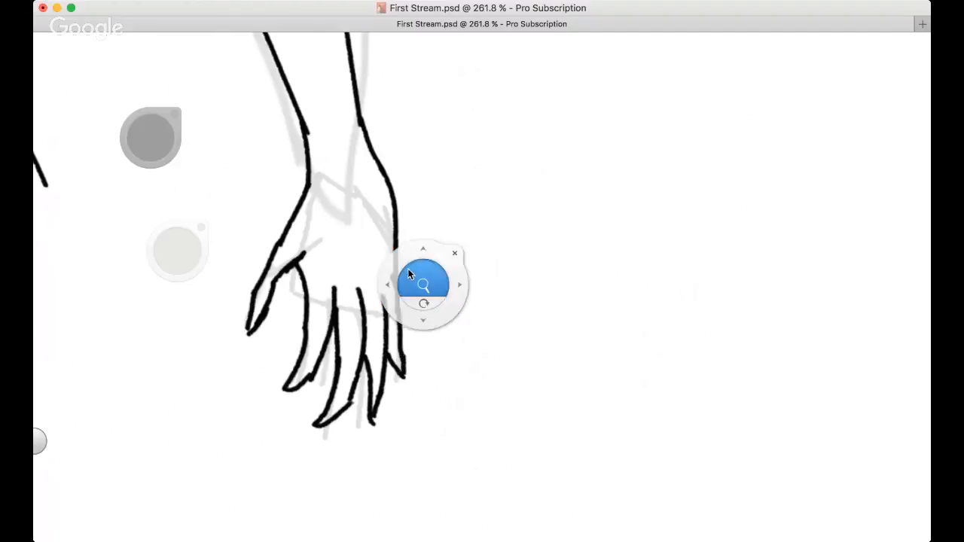
pyautogui.moveTo(407, 268); pyautogui.dragTo(390, 452)
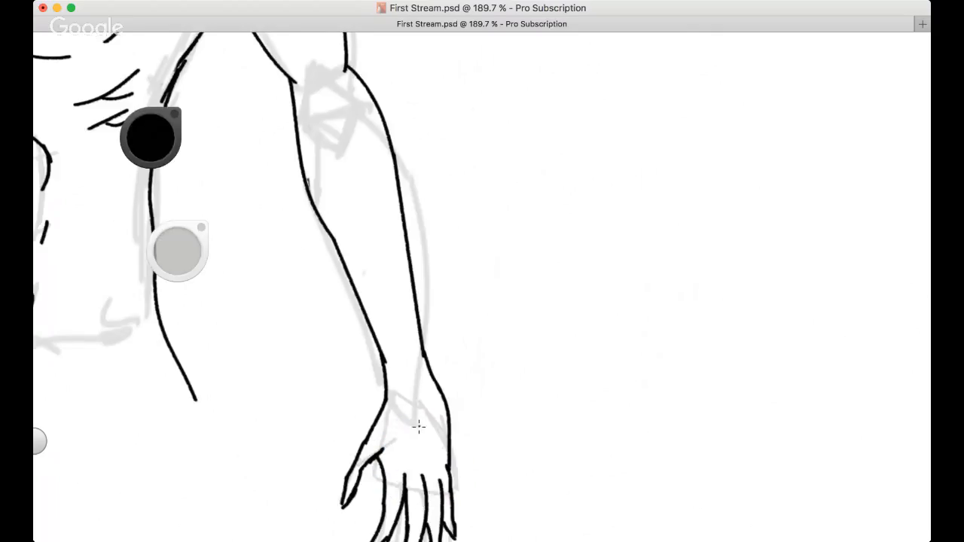
pyautogui.moveTo(448, 341)
pyautogui.mouseDown()
pyautogui.moveTo(391, 353)
pyautogui.moveTo(381, 391)
pyautogui.moveTo(437, 386)
pyautogui.mouseUp()
pyautogui.scroll(-1, 428, 383)
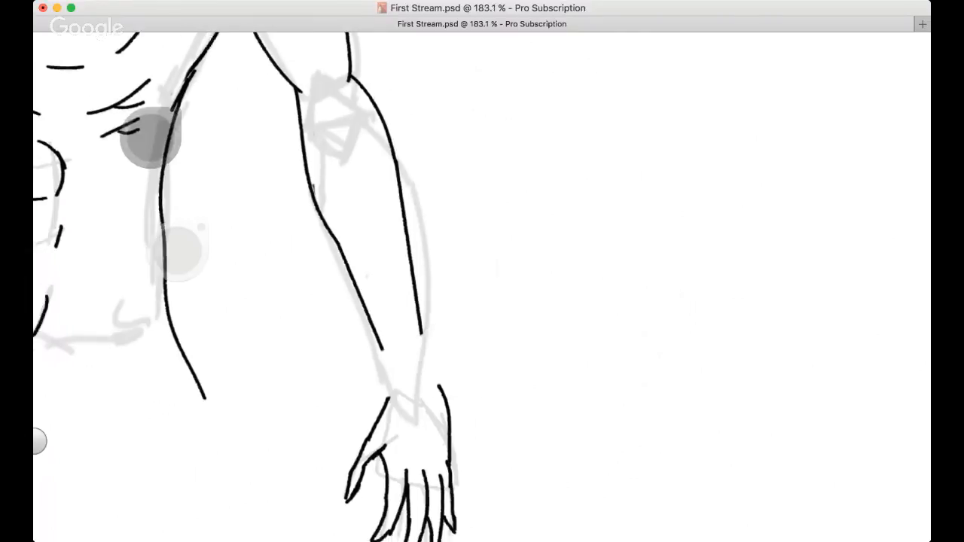
pyautogui.moveTo(448, 351); pyautogui.dragTo(382, 353)
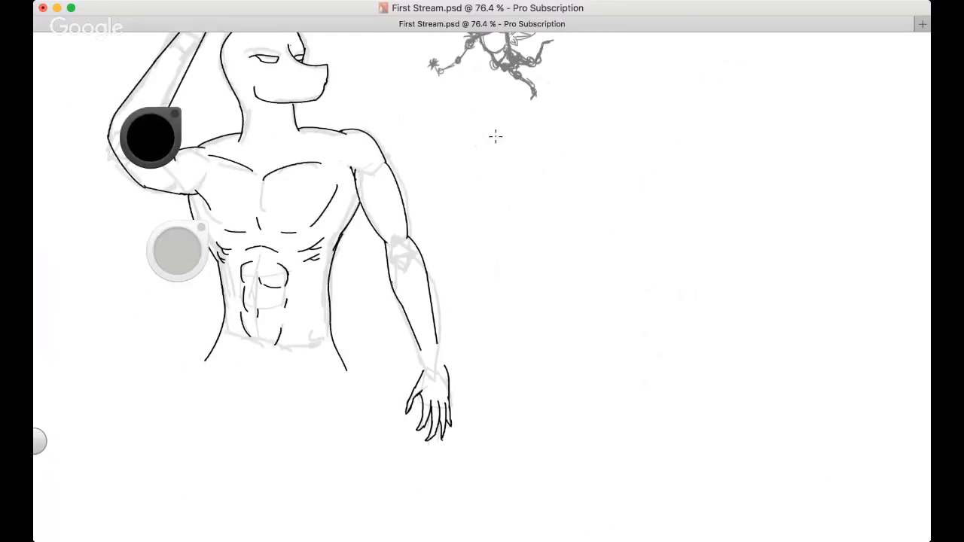
# Lasso the lowered hand, then move it up to the forearm's end and rotate it slightly outward
pyautogui.press('l')
pyautogui.moveTo(452, 356); pyautogui.dragTo(520, 390)
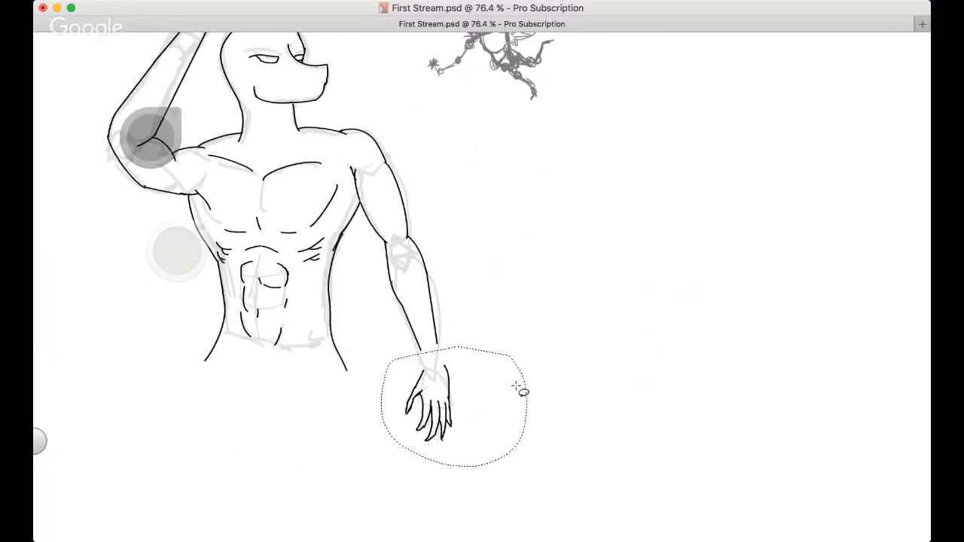
pyautogui.press('v')
pyautogui.moveTo(534, 231)
pyautogui.mouseDown()
pyautogui.moveTo(501, 196)
pyautogui.moveTo(534, 215)
pyautogui.mouseUp()
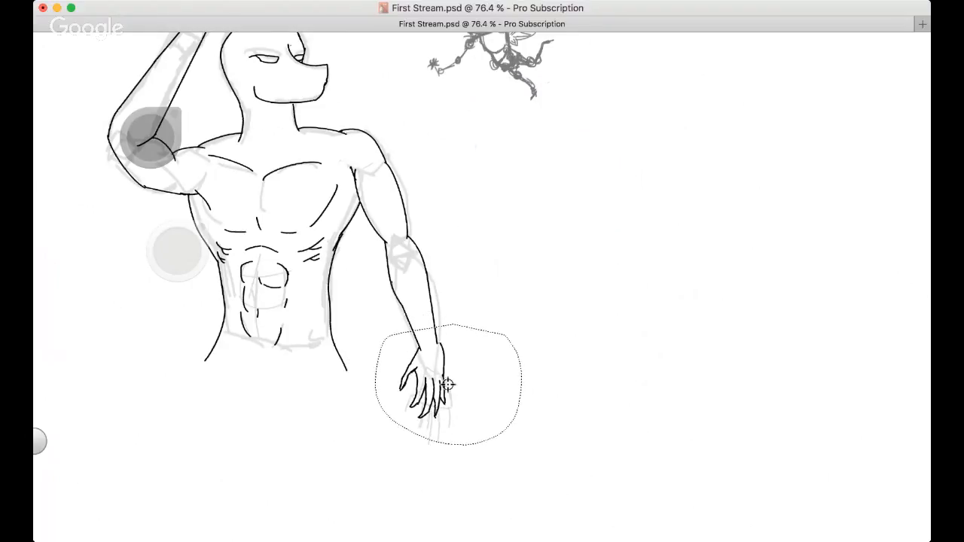
pyautogui.moveTo(449, 385); pyautogui.dragTo(448, 385)
pyautogui.moveTo(488, 342); pyautogui.dragTo(496, 344)
pyautogui.click(423, 304)
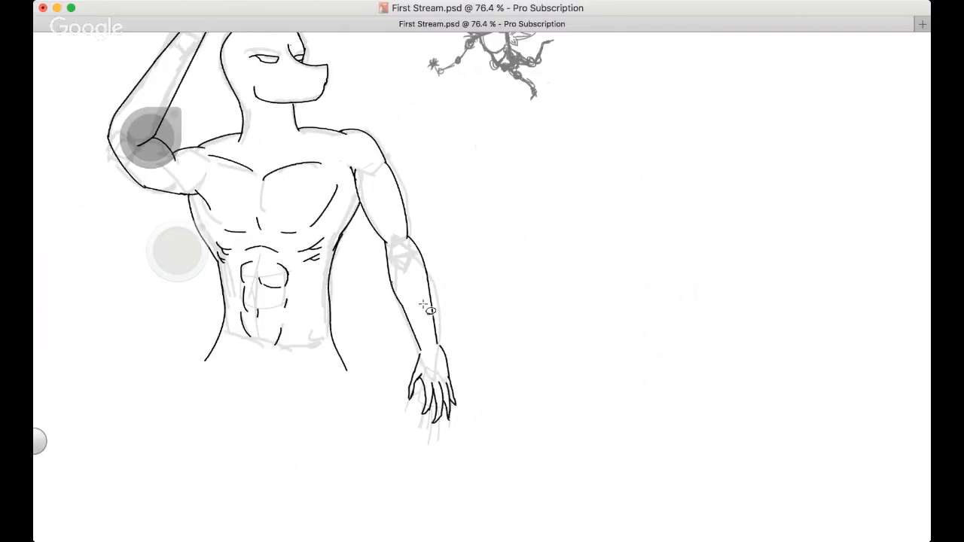
# Ink short connecting lines on both sides of the wrist to join the forearm to the hand
pyautogui.press('space')
pyautogui.moveTo(465, 293); pyautogui.dragTo(520, 295)
pyautogui.press('space')
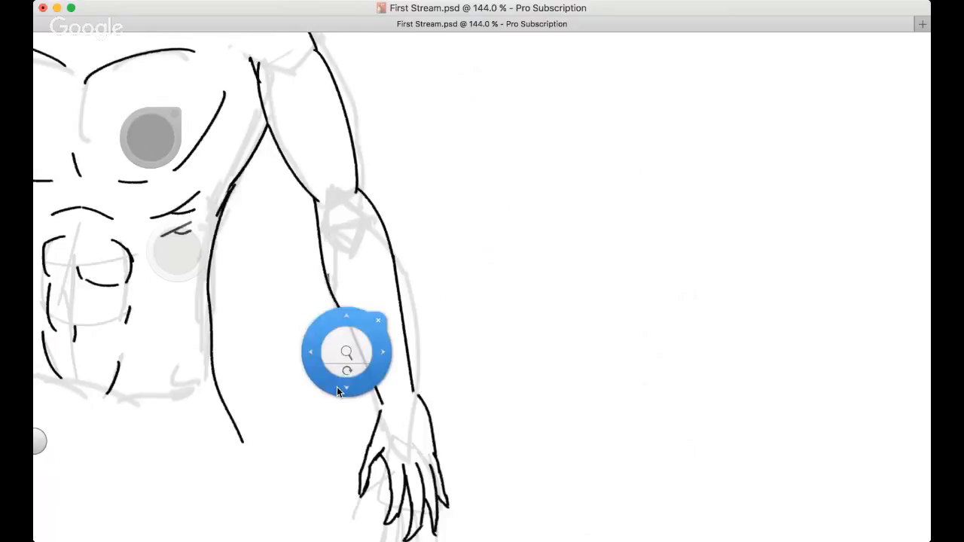
pyautogui.press('space')
pyautogui.moveTo(336, 387)
pyautogui.mouseDown()
pyautogui.moveTo(317, 199)
pyautogui.moveTo(404, 191)
pyautogui.mouseUp()
pyautogui.moveTo(370, 236); pyautogui.dragTo(371, 254)
pyautogui.press('super+z')
pyautogui.moveTo(428, 215); pyautogui.dragTo(442, 231)
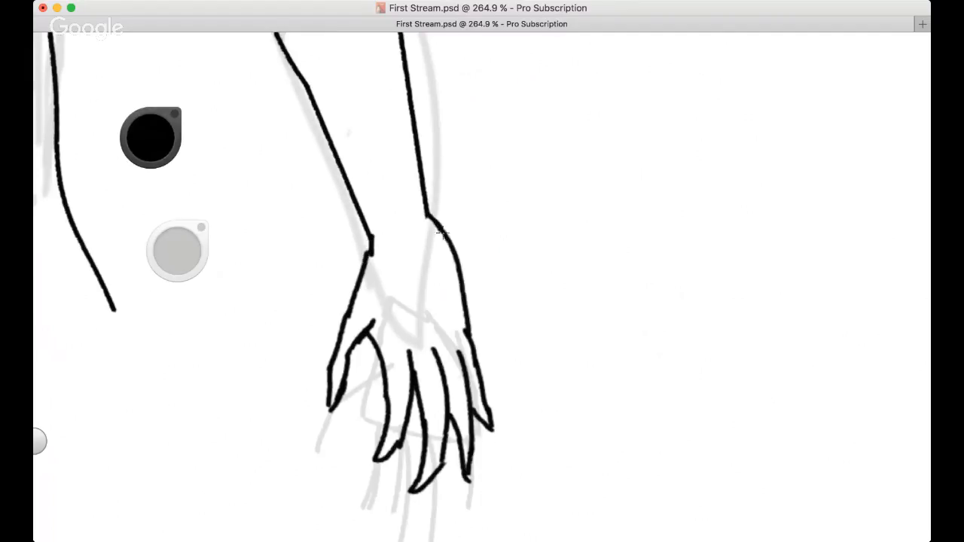
pyautogui.press('super+z')
pyautogui.press('super+z')
pyautogui.moveTo(372, 237); pyautogui.dragTo(369, 257)
# Clean up the overlapping segments of the torso's side line below the lowered arm's armpit into one smooth line
pyautogui.moveTo(266, 224); pyautogui.dragTo(315, 377)
pyautogui.moveTo(294, 328); pyautogui.dragTo(389, 287)
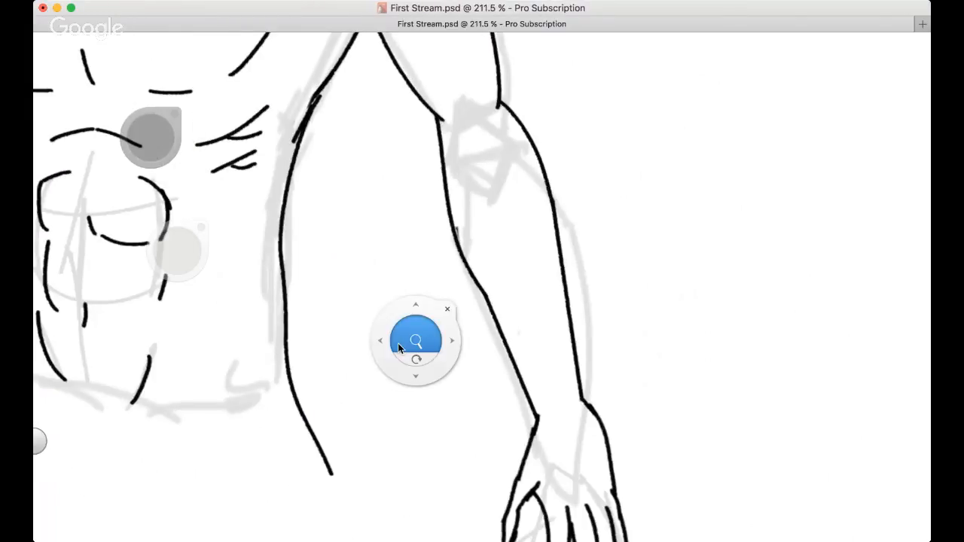
pyautogui.moveTo(398, 347); pyautogui.dragTo(375, 384)
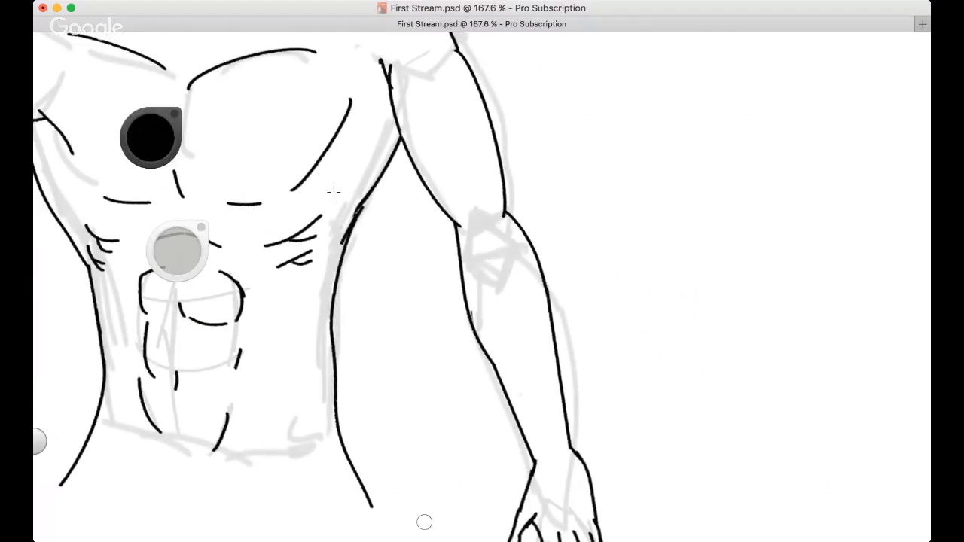
pyautogui.moveTo(360, 209); pyautogui.dragTo(331, 254)
pyautogui.moveTo(360, 211)
pyautogui.mouseDown()
pyautogui.moveTo(336, 234)
pyautogui.moveTo(342, 256)
pyautogui.mouseUp()
pyautogui.press('super+z')
pyautogui.press('super+z')
pyautogui.moveTo(364, 202); pyautogui.dragTo(338, 241)
pyautogui.press('super+z')
pyautogui.moveTo(362, 202); pyautogui.dragTo(343, 257)
pyautogui.press('super+z')
pyautogui.moveTo(363, 202)
pyautogui.mouseDown()
pyautogui.moveTo(344, 256)
pyautogui.moveTo(361, 248)
pyautogui.moveTo(295, 236)
pyautogui.moveTo(447, 321)
pyautogui.mouseUp()
# Hide the rough body sketch beneath the line art
pyautogui.press('space')
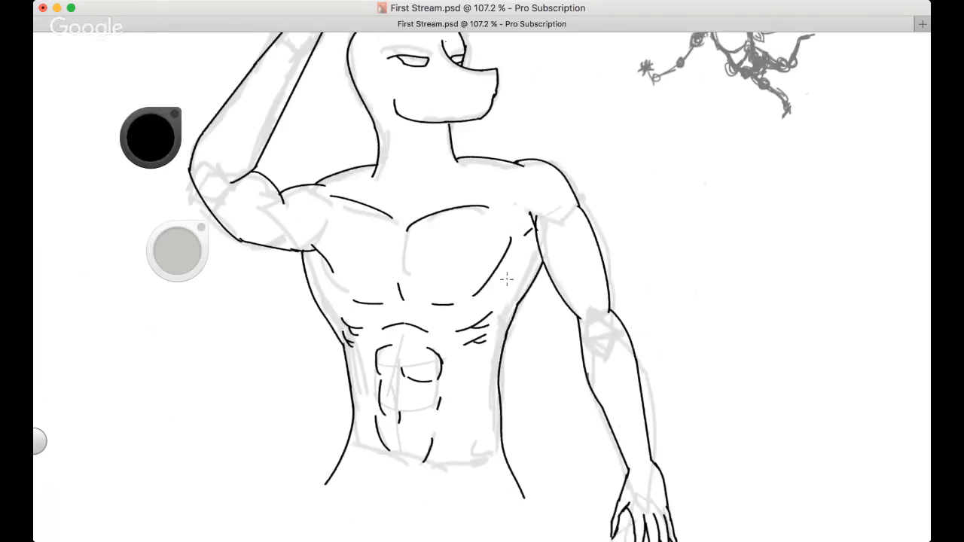
pyautogui.scroll(-4, 507, 278)
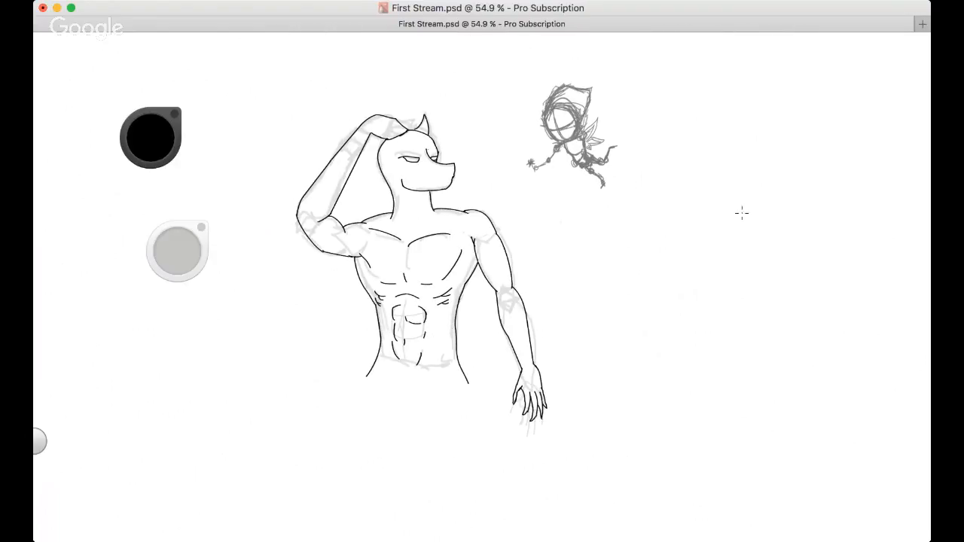
pyautogui.press('super+Tab')
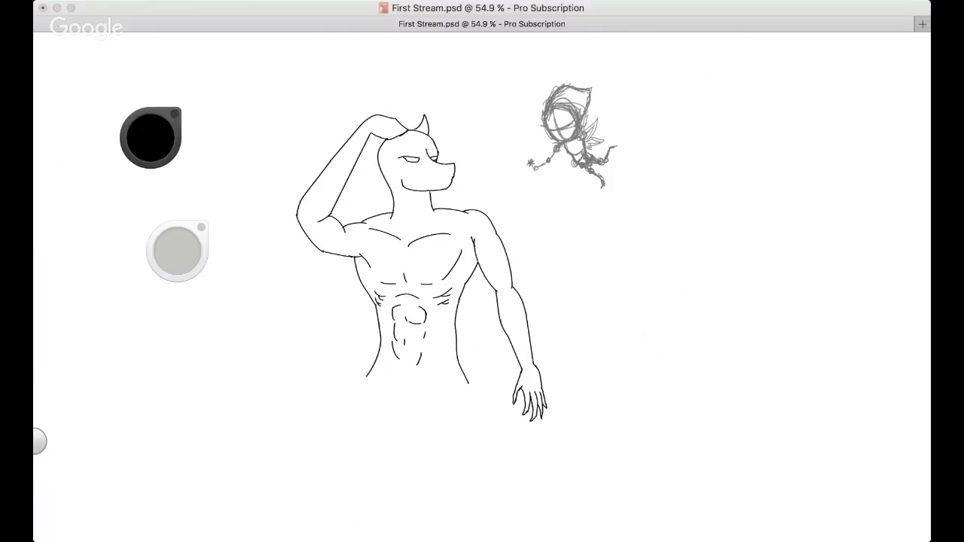
# Try out mouth lines running from a curved corner on the cheek across to the snout tip
pyautogui.press('space')
pyautogui.moveTo(477, 262); pyautogui.dragTo(520, 260)
pyautogui.moveTo(372, 221); pyautogui.dragTo(430, 323)
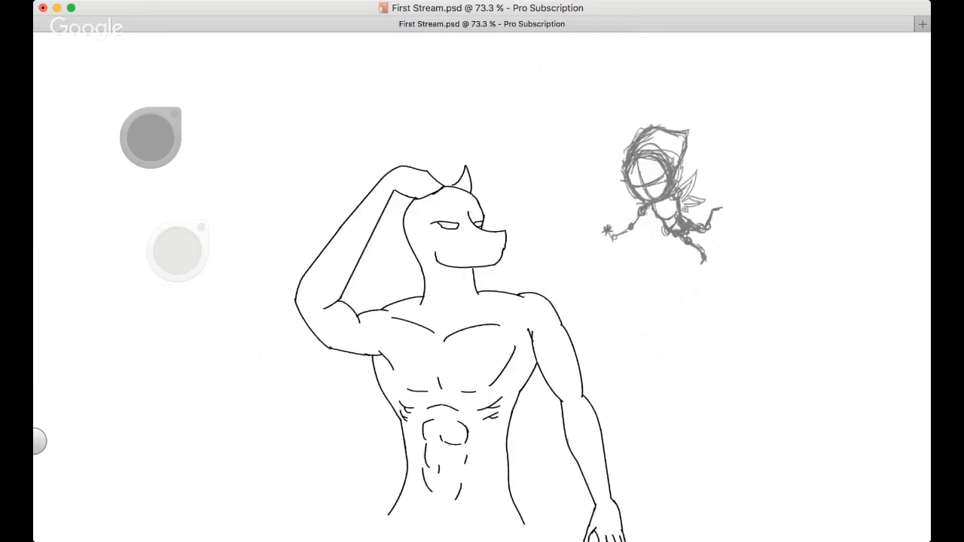
pyautogui.moveTo(444, 250); pyautogui.dragTo(476, 292)
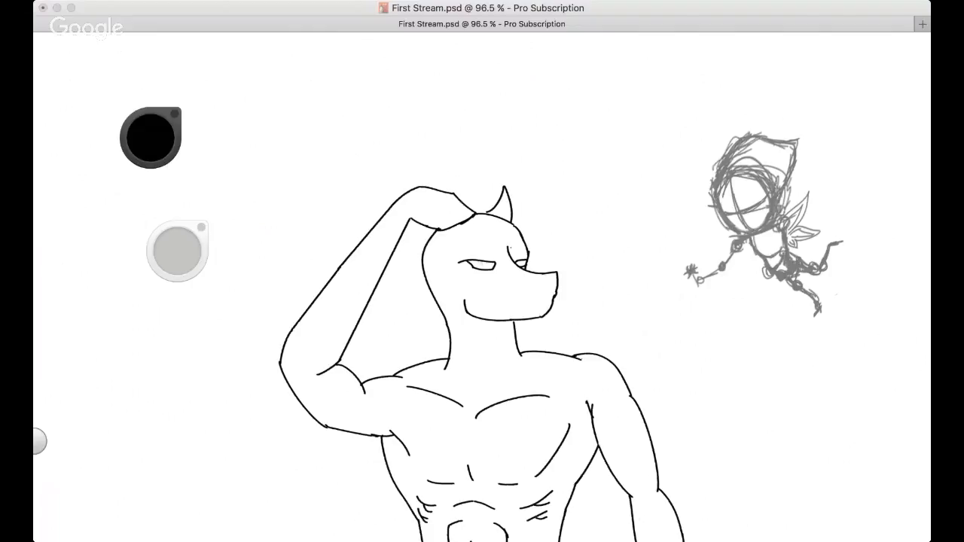
pyautogui.click(740, 142)
pyautogui.scroll(5, 493, 271)
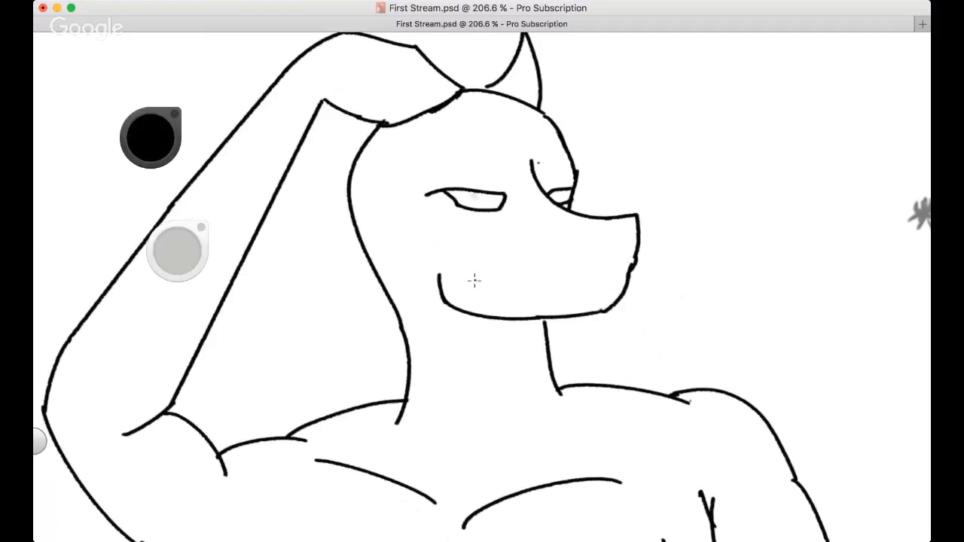
pyautogui.moveTo(477, 272)
pyautogui.mouseDown()
pyautogui.moveTo(521, 249)
pyautogui.moveTo(595, 260)
pyautogui.mouseUp()
pyautogui.press('super+z')
pyautogui.moveTo(470, 254); pyautogui.dragTo(666, 255)
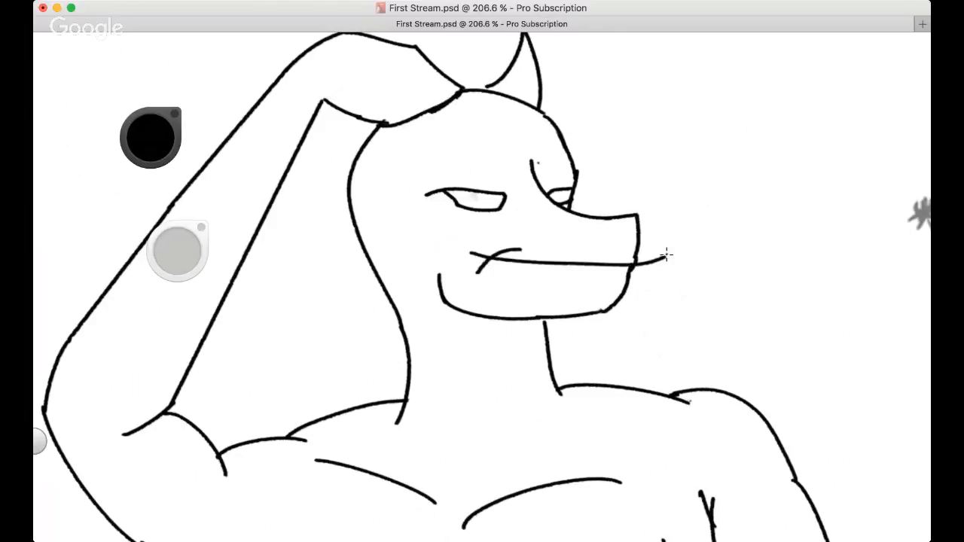
pyautogui.press('super+z')
pyautogui.moveTo(473, 249); pyautogui.dragTo(682, 228)
pyautogui.moveTo(462, 277); pyautogui.dragTo(640, 282)
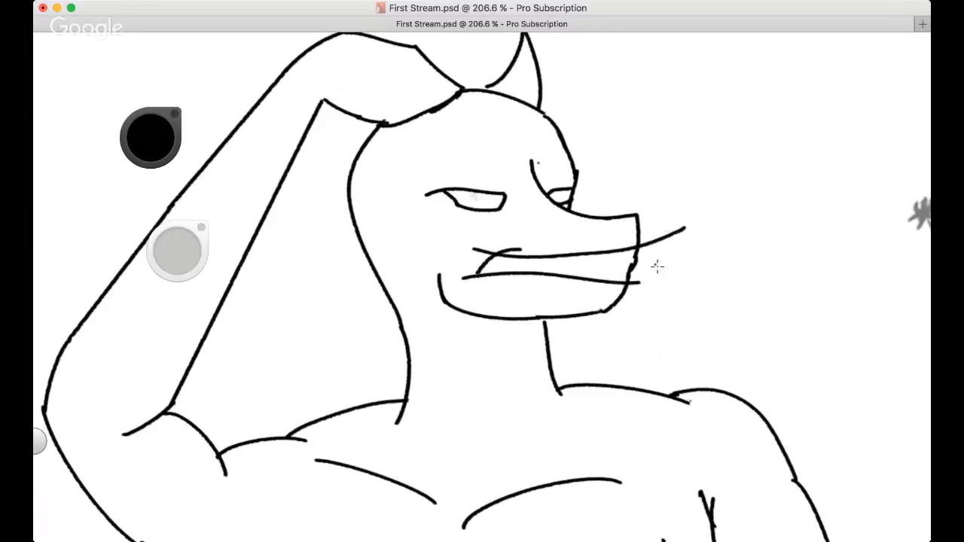
pyautogui.press('super+z')
pyautogui.moveTo(473, 272)
pyautogui.mouseDown()
pyautogui.moveTo(579, 277)
pyautogui.moveTo(554, 283)
pyautogui.moveTo(594, 268)
pyautogui.mouseUp()
pyautogui.press('super+z')
pyautogui.press('super+z')
pyautogui.press('super+z')
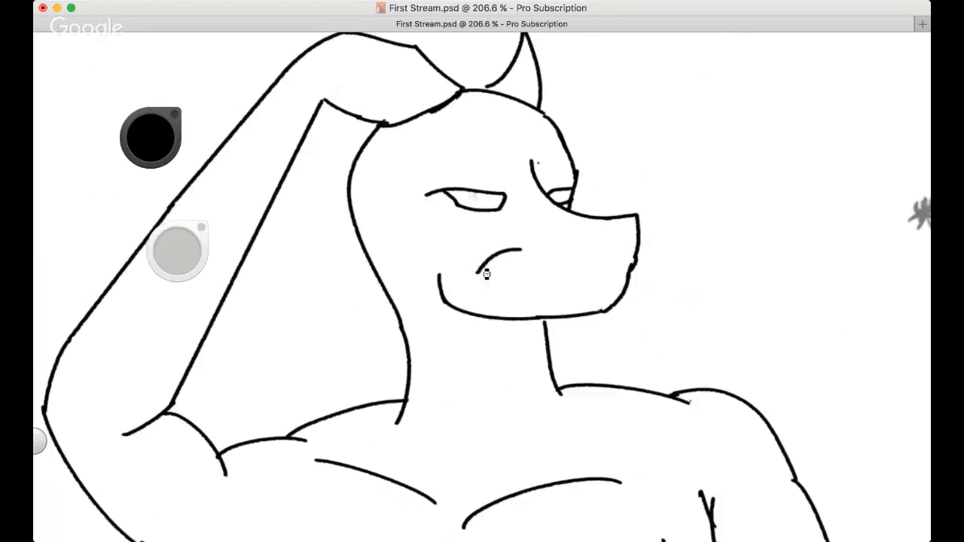
pyautogui.press('super+z')
# Try an open mouth with a curved vertical corner and separate upper and lower lip lines
pyautogui.moveTo(494, 253); pyautogui.dragTo(477, 295)
pyautogui.moveTo(482, 256); pyautogui.dragTo(625, 265)
pyautogui.moveTo(482, 295)
pyautogui.mouseDown()
pyautogui.moveTo(595, 280)
pyautogui.moveTo(625, 270)
pyautogui.mouseUp()
pyautogui.press('super+z')
pyautogui.press('super+z')
pyautogui.press('super+z')
pyautogui.moveTo(484, 257)
pyautogui.mouseDown()
pyautogui.moveTo(497, 295)
pyautogui.moveTo(593, 269)
pyautogui.moveTo(570, 254)
pyautogui.moveTo(656, 255)
pyautogui.mouseUp()
pyautogui.press('super+z')
pyautogui.moveTo(483, 294); pyautogui.dragTo(647, 264)
pyautogui.press('super+z')
pyautogui.press('super+z')
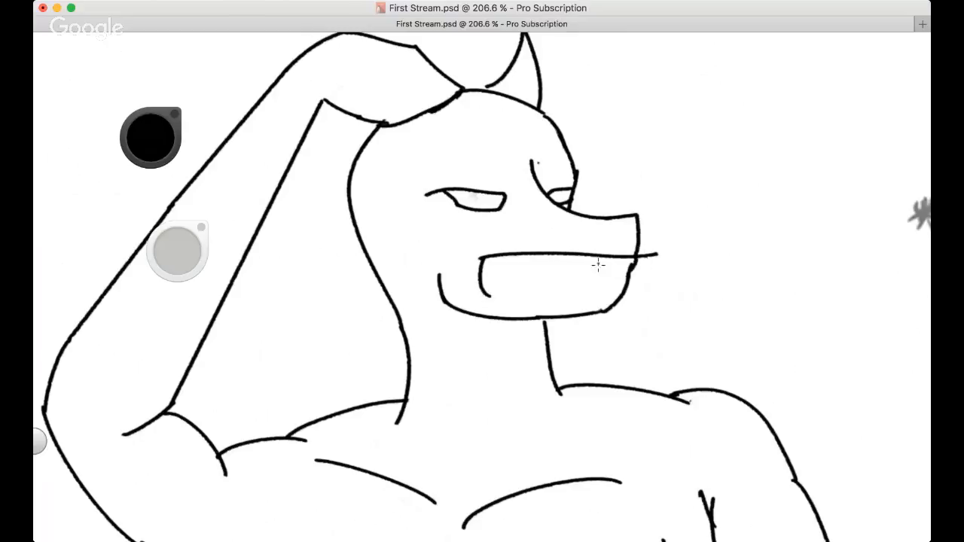
pyautogui.press('super+z')
# Draw an open mouth with an arched upper lip reaching the snout tip and a shorter lower lip curve
pyautogui.moveTo(468, 277); pyautogui.dragTo(645, 261)
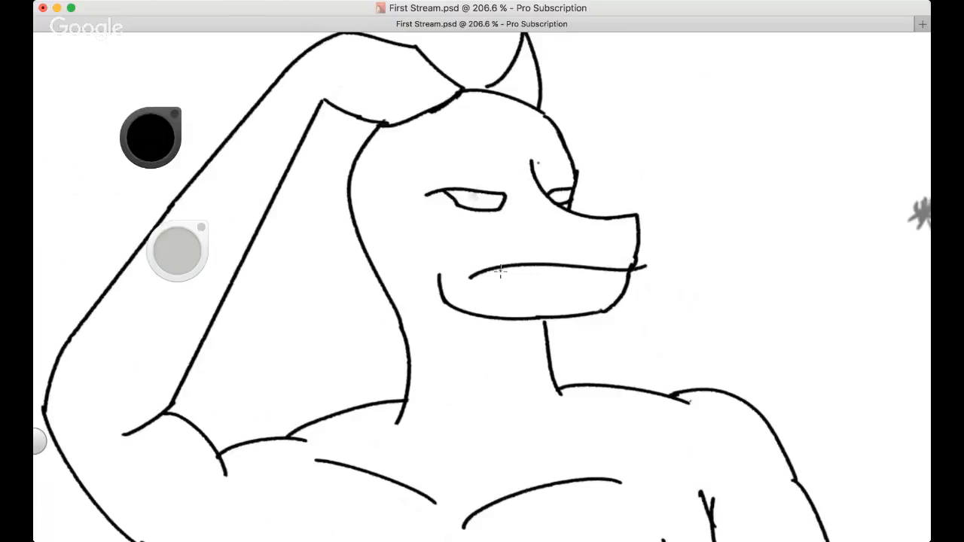
pyautogui.moveTo(488, 273); pyautogui.dragTo(534, 284)
pyautogui.press('super+z')
pyautogui.moveTo(468, 278); pyautogui.dragTo(577, 266)
# Erase the near eye completely from the face
pyautogui.press('space')
pyautogui.moveTo(441, 219); pyautogui.dragTo(456, 274)
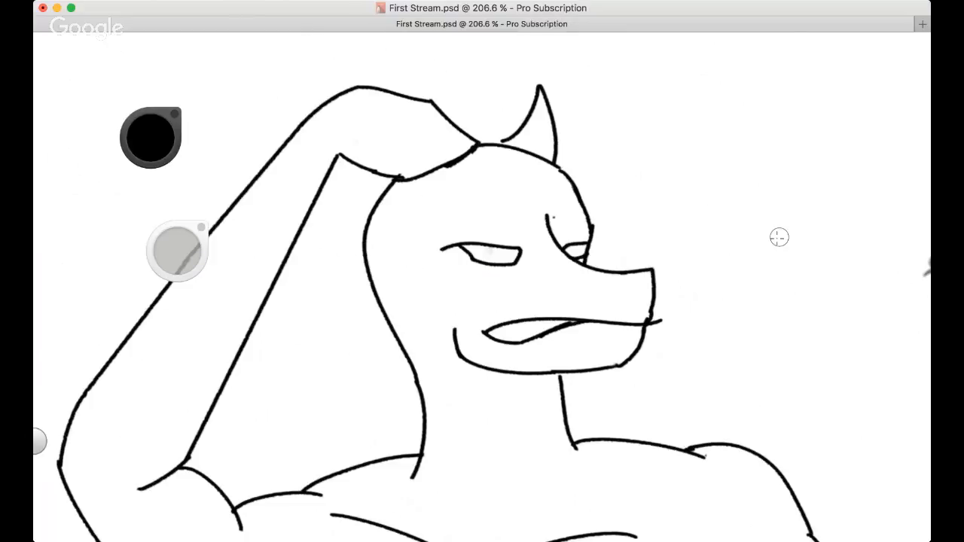
pyautogui.press('super+Tab')
pyautogui.click(442, 272)
pyautogui.moveTo(443, 250); pyautogui.dragTo(524, 252)
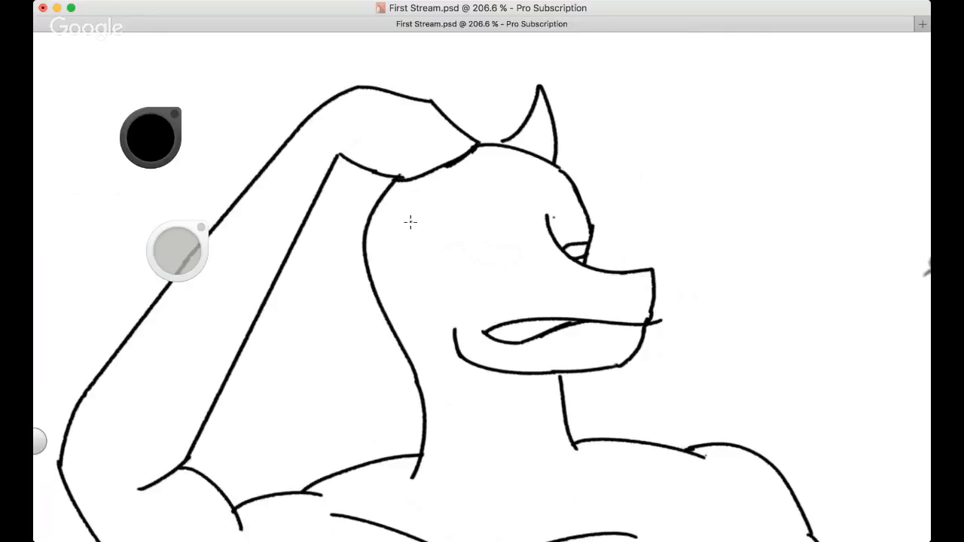
# Try redrawing the near eye as a narrow, half-closed shape, using the rough sketch as a guide
pyautogui.moveTo(444, 247)
pyautogui.mouseDown()
pyautogui.moveTo(508, 241)
pyautogui.moveTo(543, 256)
pyautogui.moveTo(492, 264)
pyautogui.moveTo(462, 254)
pyautogui.mouseUp()
pyautogui.moveTo(494, 242); pyautogui.dragTo(510, 247)
pyautogui.moveTo(455, 246); pyautogui.dragTo(446, 247)
pyautogui.moveTo(520, 256)
pyautogui.mouseDown()
pyautogui.moveTo(464, 241)
pyautogui.moveTo(456, 249)
pyautogui.moveTo(506, 259)
pyautogui.moveTo(498, 272)
pyautogui.mouseUp()
pyautogui.hotkey('ctrl', 'z')
pyautogui.hotkey('ctrl', 'z')
pyautogui.moveTo(752, 246); pyautogui.dragTo(766, 244)
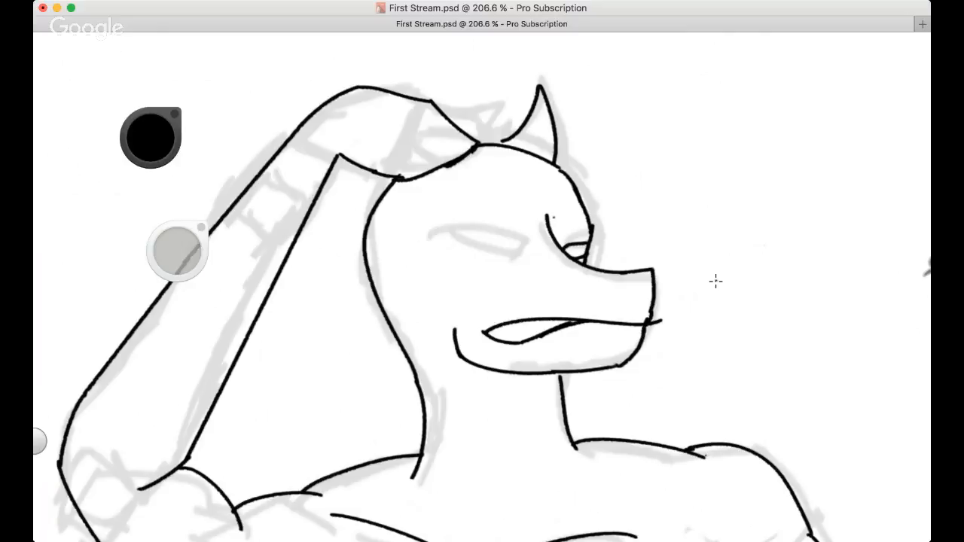
pyautogui.moveTo(493, 245); pyautogui.dragTo(502, 260)
pyautogui.hotkey('ctrl', 'z')
pyautogui.moveTo(439, 249); pyautogui.dragTo(530, 253)
pyautogui.moveTo(468, 244)
pyautogui.mouseDown()
pyautogui.moveTo(527, 256)
pyautogui.moveTo(508, 262)
pyautogui.mouseUp()
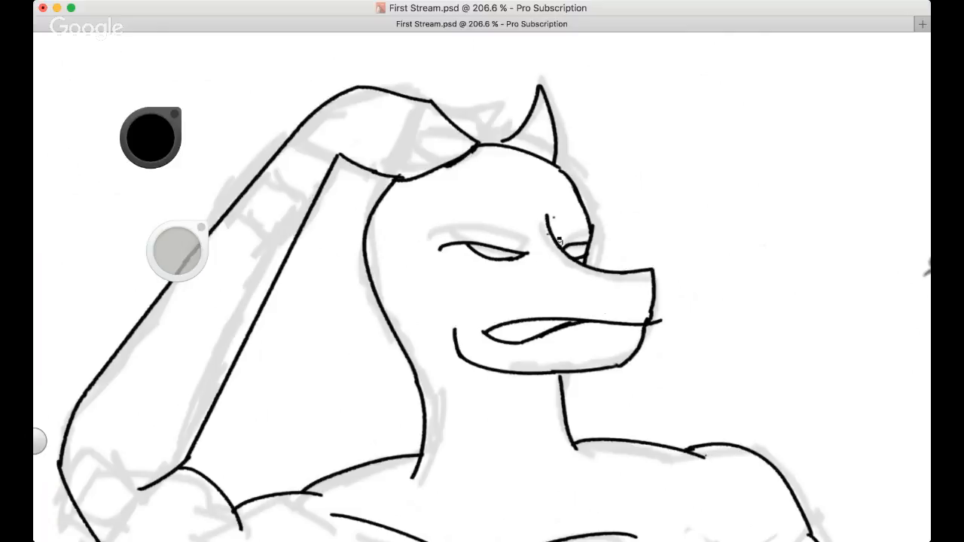
# Undo the eye redraws and the erasing to restore the original near eye
pyautogui.press('super+z')
pyautogui.press('super+z')
pyautogui.press('super+z')
pyautogui.press('super+z')
pyautogui.press('super+z')
pyautogui.press('super+z')
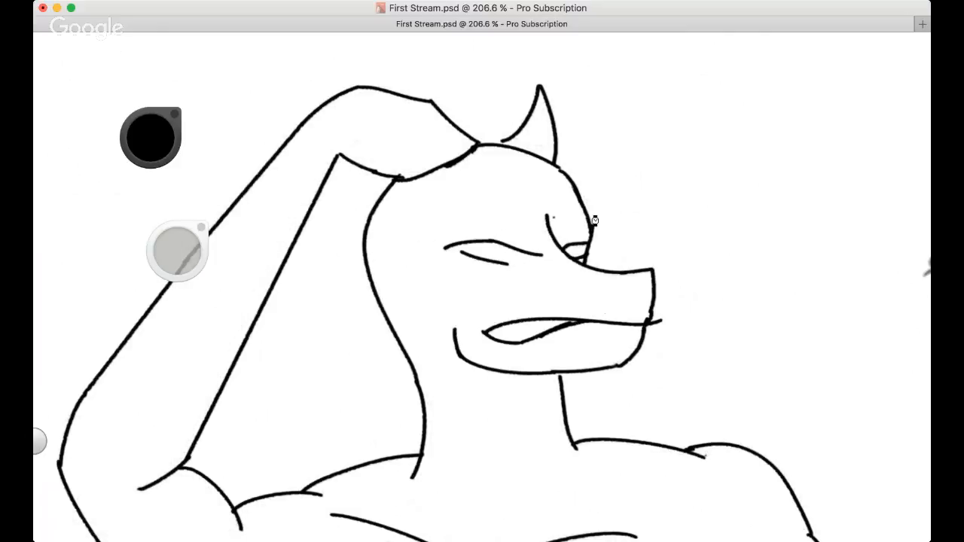
pyautogui.press('super+z')
pyautogui.press('super+z')
pyautogui.press('super+z')
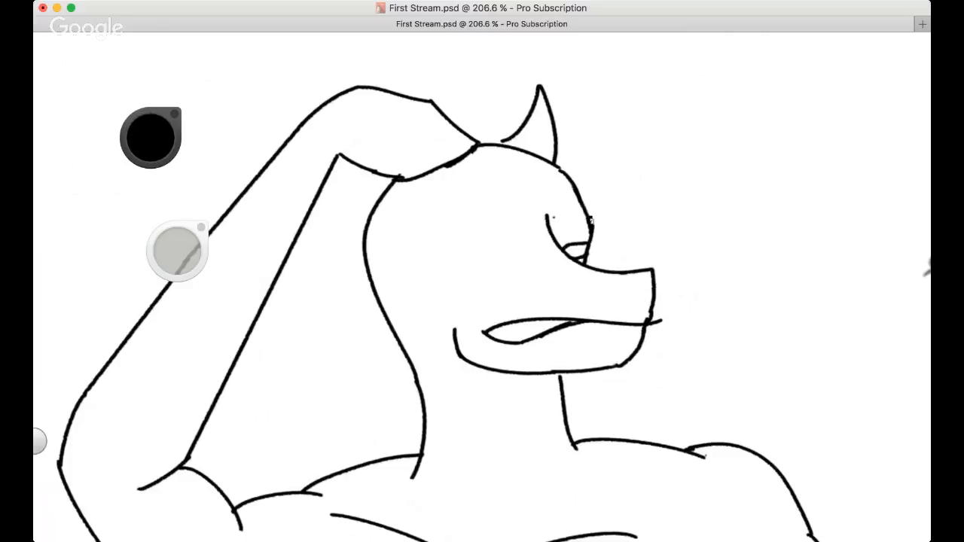
pyautogui.press('super+shift+z')
pyautogui.press('super+shift+z')
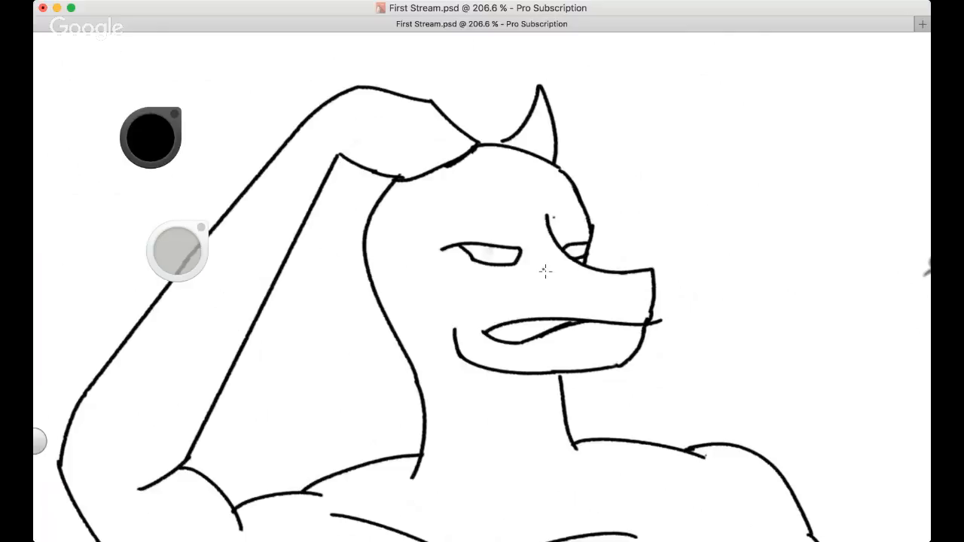
# Reshape the near eye's inner corner so that the upper lid slopes down to a tapered point
pyautogui.moveTo(517, 247); pyautogui.dragTo(527, 263)
pyautogui.press('super+z')
pyautogui.press('super+z')
pyautogui.moveTo(507, 247); pyautogui.dragTo(517, 259)
pyautogui.press('super+z')
pyautogui.press('super+z')
pyautogui.press('super+z')
pyautogui.press('super+z')
pyautogui.press('super+z')
# Extend the base of the pointed ear along the top of the head to meet the raised hand
pyautogui.press('space')
pyautogui.moveTo(382, 273); pyautogui.dragTo(370, 306)
pyautogui.press('super+Tab')
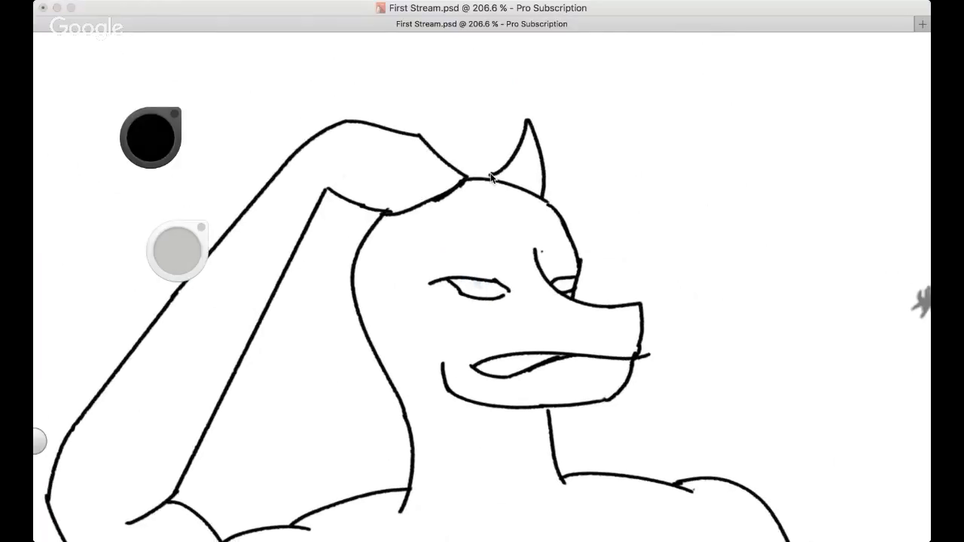
pyautogui.click(491, 178)
pyautogui.press('super+z')
pyautogui.moveTo(492, 176); pyautogui.dragTo(476, 178)
# Remove the open mouth from the snout
pyautogui.press('space')
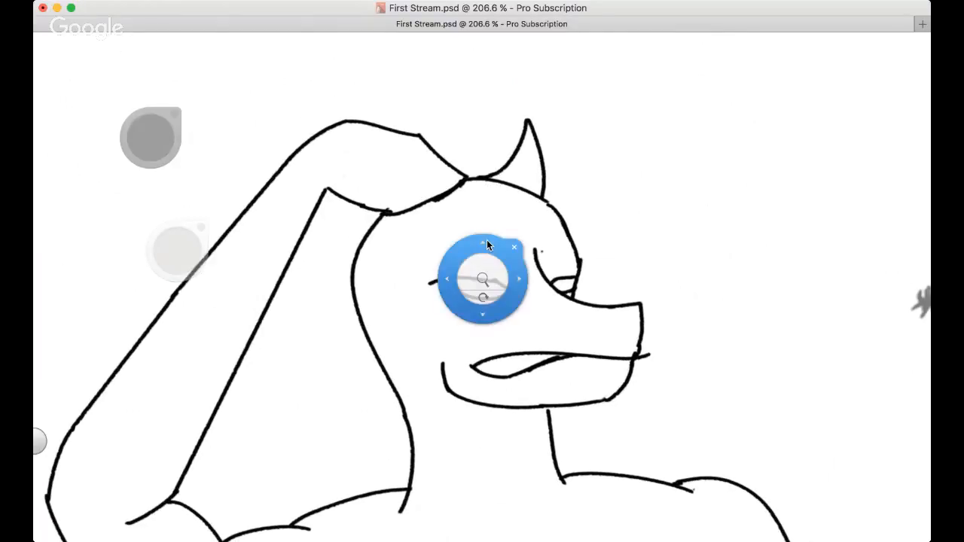
pyautogui.moveTo(423, 261); pyautogui.dragTo(333, 307)
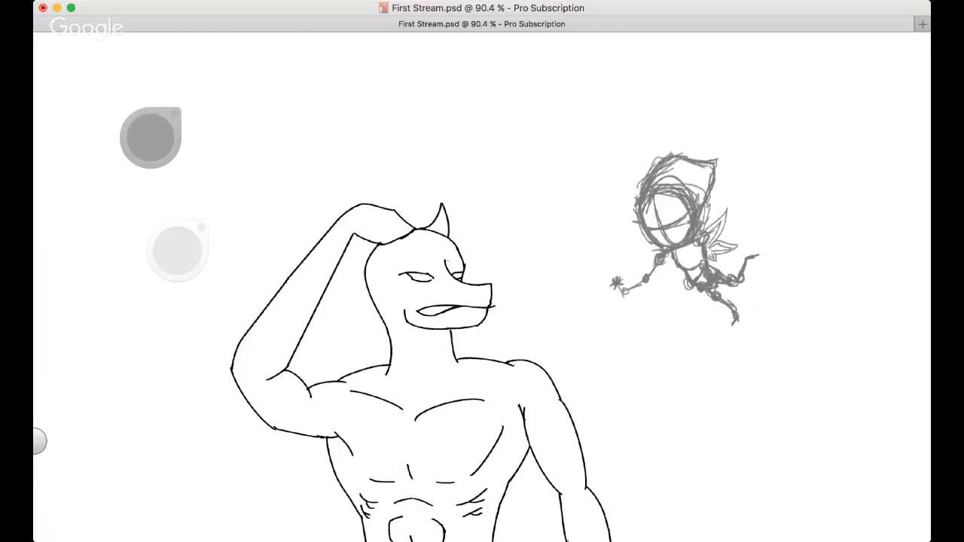
pyautogui.scroll(3, 338, 283)
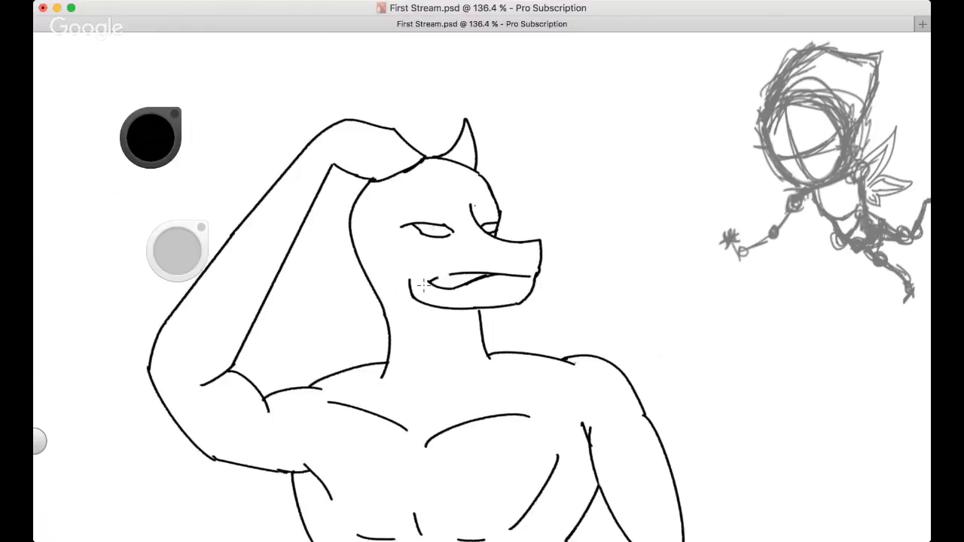
pyautogui.press('super+z')
pyautogui.press('super+z')
# Try single arched lip lines from the cheek to the snout tip
pyautogui.moveTo(430, 276); pyautogui.dragTo(513, 276)
pyautogui.press('super+z')
pyautogui.moveTo(431, 275); pyautogui.dragTo(536, 271)
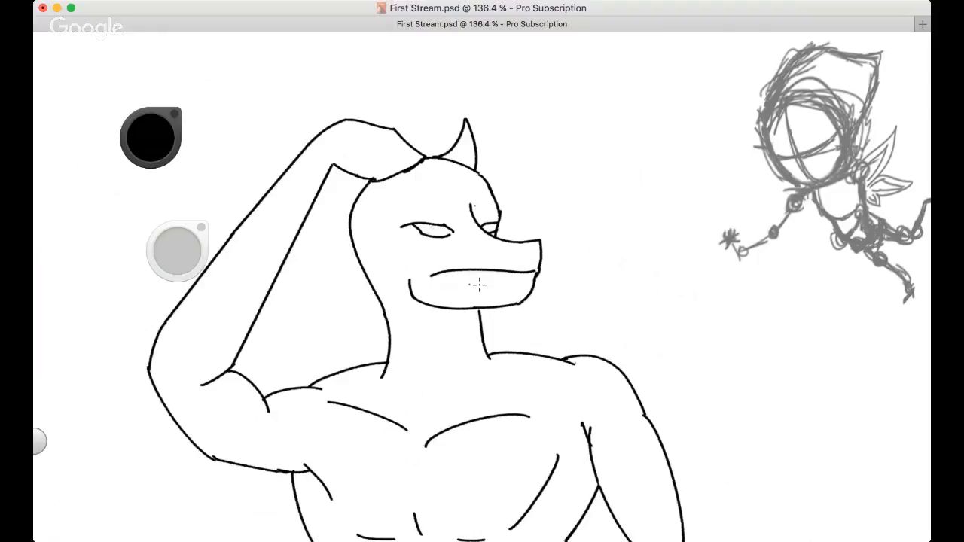
pyautogui.press('super+z')
pyautogui.moveTo(431, 274); pyautogui.dragTo(564, 272)
pyautogui.press('super+z')
# Draw the mouth as a gently smiling line dipping mid-snout and rising to the snout tip
pyautogui.moveTo(422, 271)
pyautogui.mouseDown()
pyautogui.moveTo(496, 282)
pyautogui.moveTo(549, 268)
pyautogui.mouseUp()
pyautogui.press('super+z')
pyautogui.moveTo(495, 280); pyautogui.dragTo(534, 270)
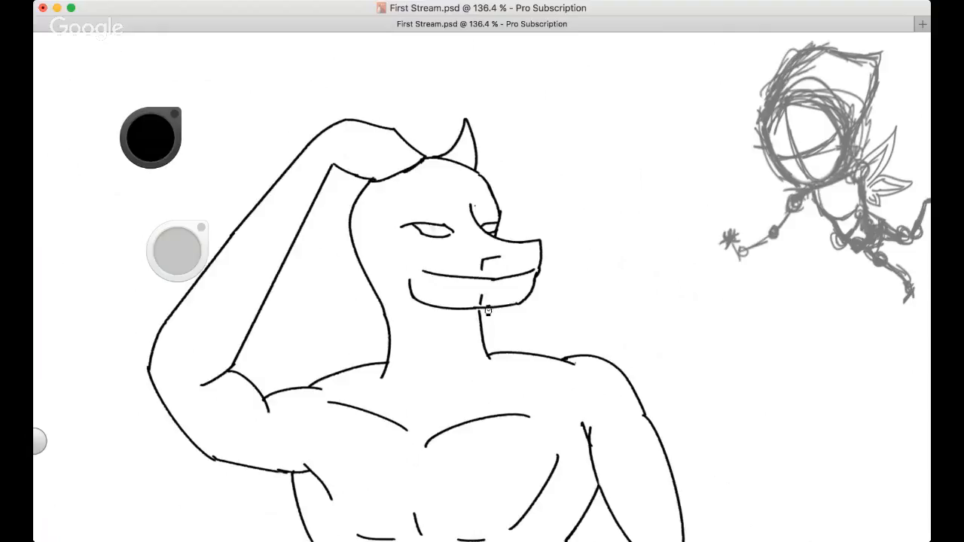
# Try adding short detail strokes on the snout above and below the mouth line
pyautogui.press('super+z')
pyautogui.moveTo(489, 294); pyautogui.dragTo(482, 303)
pyautogui.press('super+z')
pyautogui.moveTo(498, 257); pyautogui.dragTo(539, 242)
pyautogui.press('super+z')
pyautogui.press('super+z')
pyautogui.press('super+z')
pyautogui.press('super+z')
pyautogui.moveTo(462, 230)
pyautogui.mouseDown()
pyautogui.moveTo(477, 256)
pyautogui.moveTo(541, 249)
pyautogui.mouseUp()
pyautogui.press('super+z')
pyautogui.press('super+z')
# Add a lower lip curve beneath the cheek side of the mouth line to open the smile
pyautogui.press('space')
pyautogui.moveTo(519, 280); pyautogui.dragTo(336, 291)
pyautogui.moveTo(557, 278); pyautogui.dragTo(517, 278)
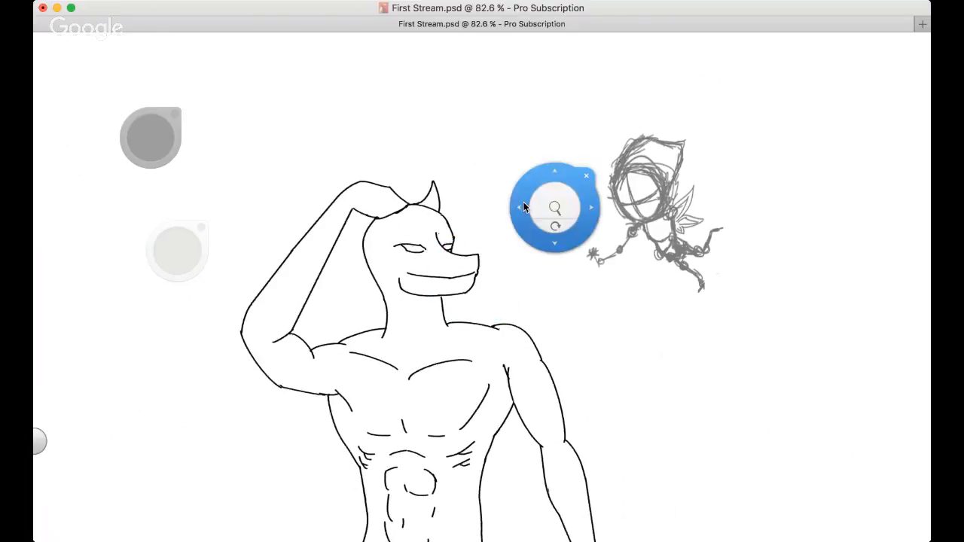
pyautogui.moveTo(524, 204); pyautogui.dragTo(514, 198)
pyautogui.scroll(5, 496, 259)
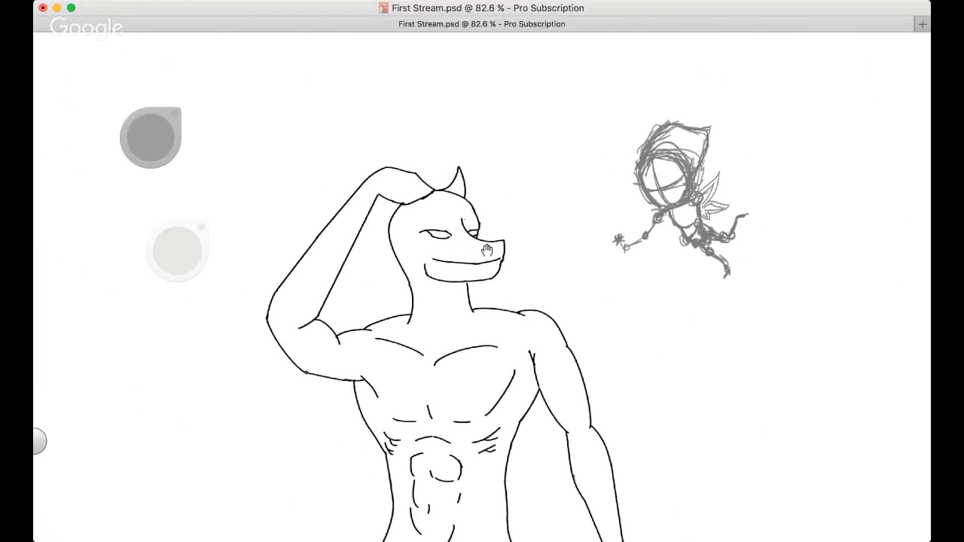
pyautogui.moveTo(339, 263); pyautogui.dragTo(432, 266)
# Draw a slightly arched eyebrow above the near eye
pyautogui.press('space')
pyautogui.moveTo(502, 274); pyautogui.dragTo(426, 301)
pyautogui.moveTo(377, 271); pyautogui.dragTo(323, 310)
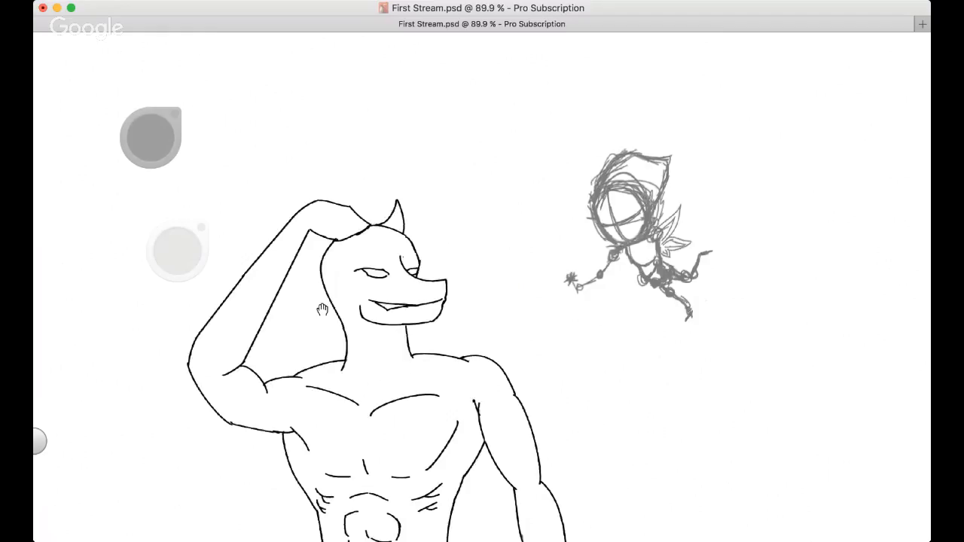
pyautogui.moveTo(350, 262); pyautogui.dragTo(402, 266)
pyautogui.press('super+z')
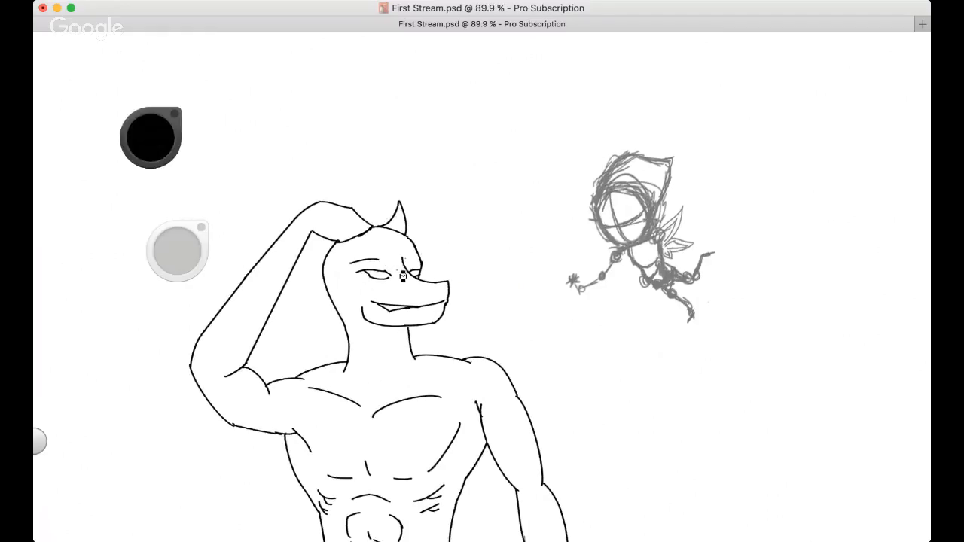
# Undo the eyebrow stroke above the inked character's near eye
pyautogui.press('super+z')
pyautogui.press('space')
pyautogui.moveTo(459, 286); pyautogui.dragTo(391, 277)
pyautogui.moveTo(378, 273); pyautogui.dragTo(330, 259)
pyautogui.hscroll(2, 329, 258)
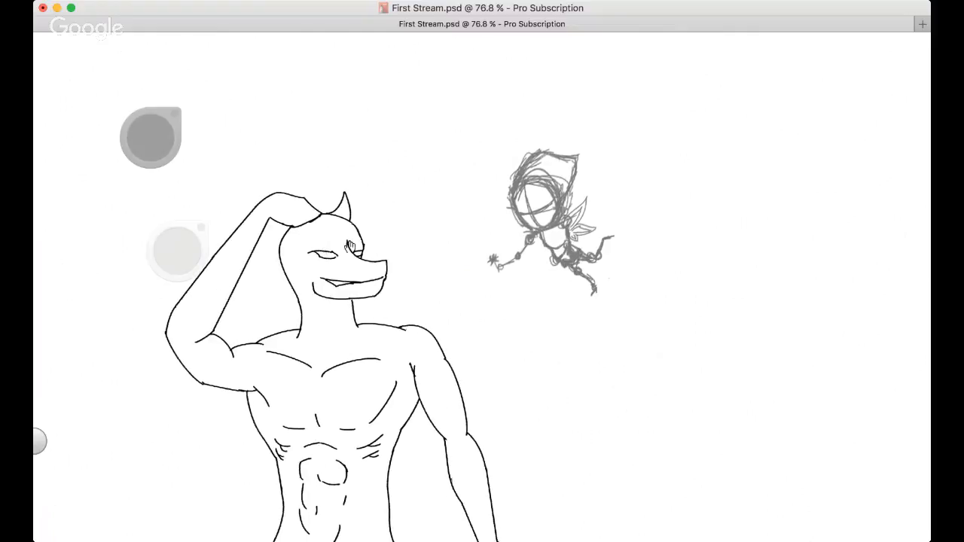
# Review the inked character beside the grey fairy sketch, hiding and restoring the character's line art before focusing on the fairy
pyautogui.press('space')
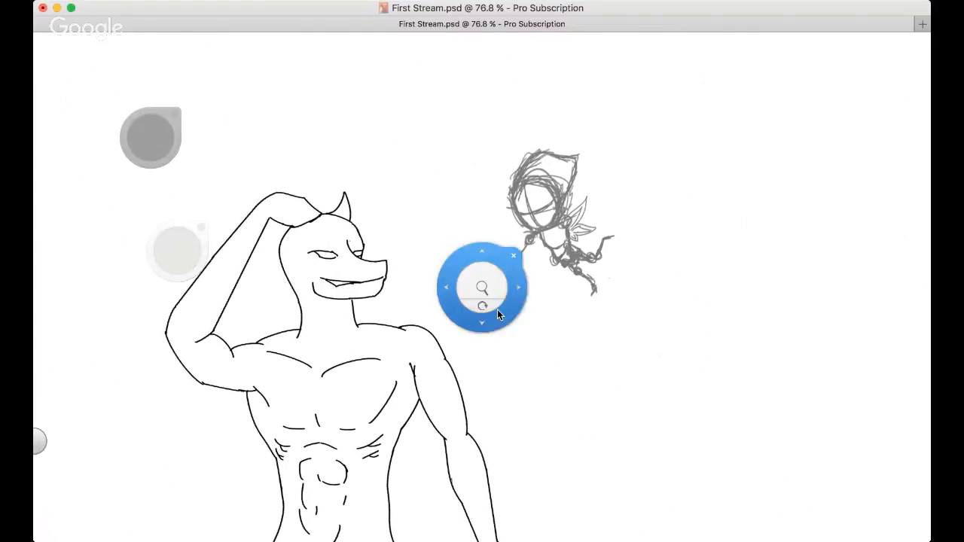
pyautogui.moveTo(436, 297); pyautogui.dragTo(479, 240)
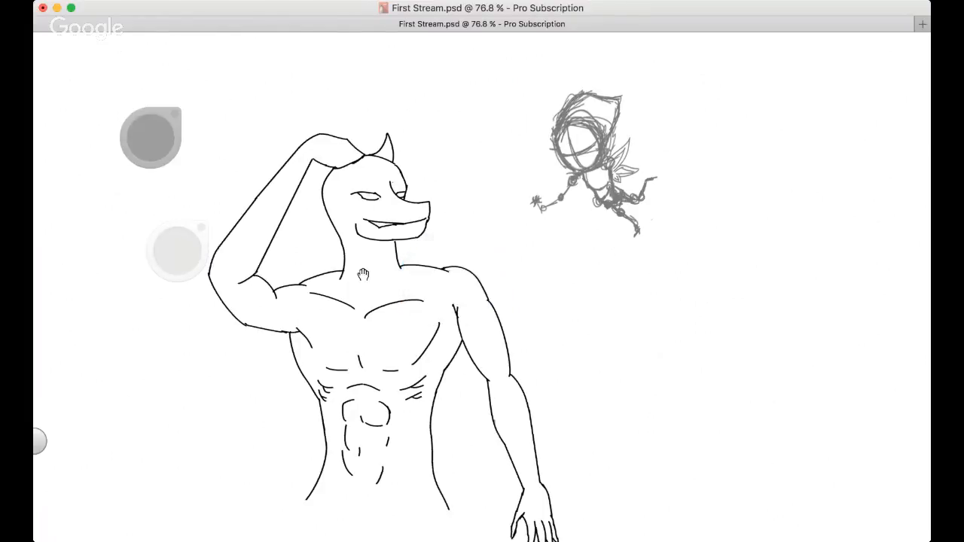
pyautogui.hscroll(4, 372, 280)
pyautogui.moveTo(372, 282); pyautogui.dragTo(399, 260)
pyautogui.moveTo(368, 257)
pyautogui.mouseDown()
pyautogui.moveTo(362, 293)
pyautogui.moveTo(516, 181)
pyautogui.moveTo(361, 310)
pyautogui.moveTo(458, 177)
pyautogui.moveTo(454, 207)
pyautogui.mouseUp()
pyautogui.moveTo(282, 251)
pyautogui.mouseDown()
pyautogui.moveTo(209, 340)
pyautogui.moveTo(211, 351)
pyautogui.mouseUp()
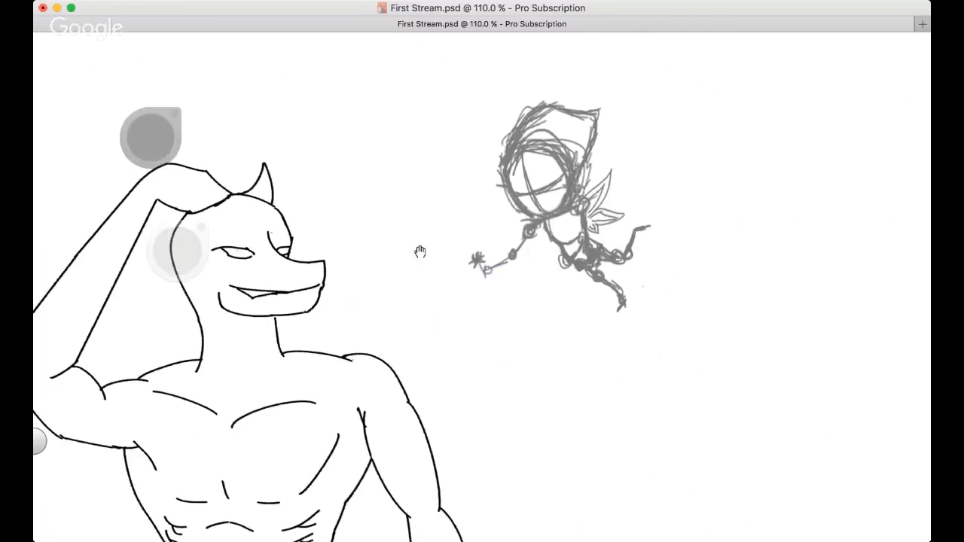
pyautogui.moveTo(420, 252); pyautogui.dragTo(467, 265)
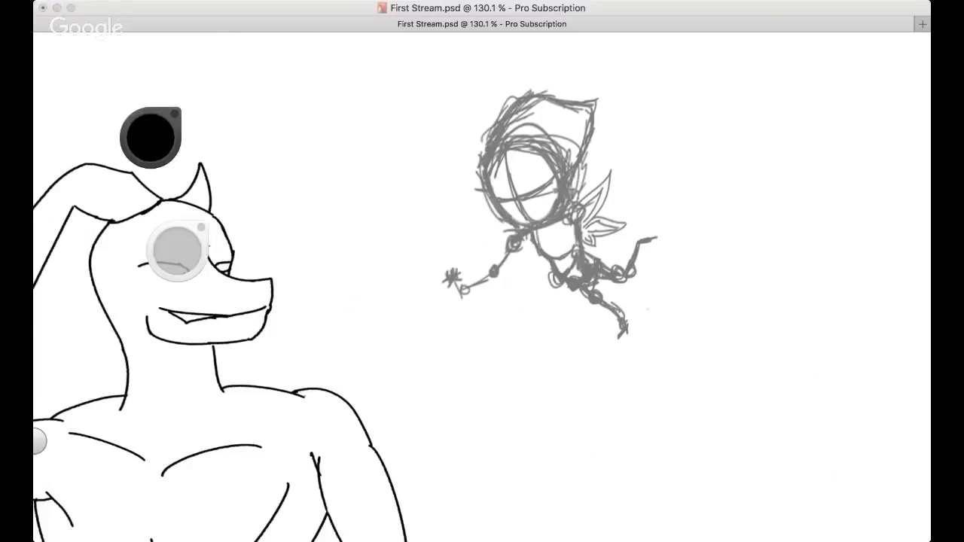
pyautogui.press('super+z')
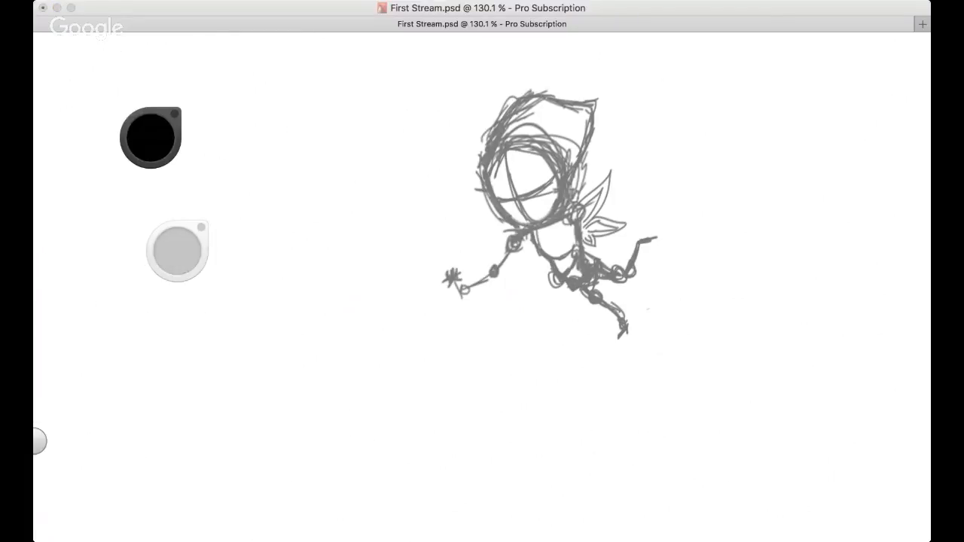
pyautogui.press('super+shift+z')
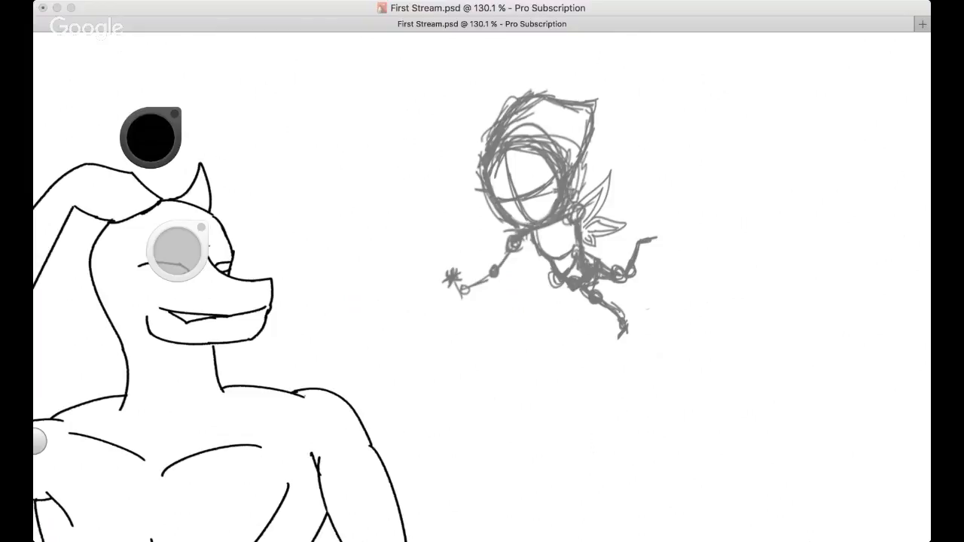
pyautogui.scroll(3, 543, 275)
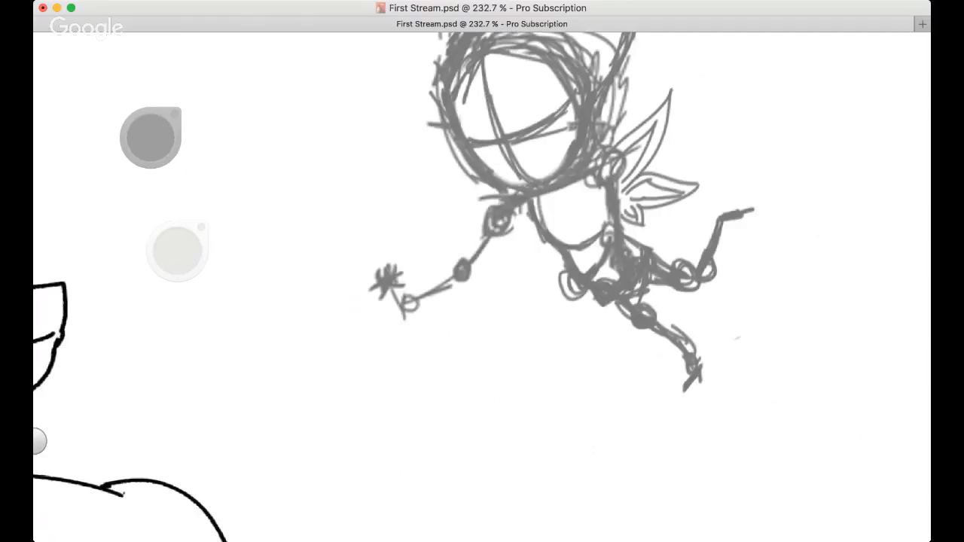
pyautogui.moveTo(484, 165)
pyautogui.mouseDown()
pyautogui.moveTo(477, 273)
pyautogui.moveTo(410, 261)
pyautogui.mouseUp()
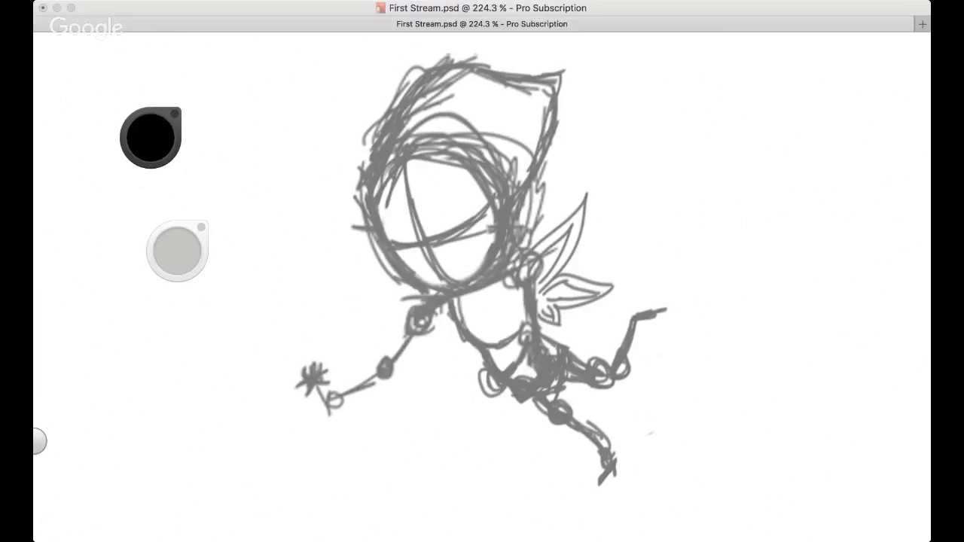
# Try to ink the fairy's hood in black from its left side over the crown toward the pointed tip
pyautogui.click(308, 63)
pyautogui.moveTo(367, 197)
pyautogui.mouseDown()
pyautogui.moveTo(393, 115)
pyautogui.moveTo(419, 75)
pyautogui.moveTo(543, 62)
pyautogui.mouseUp()
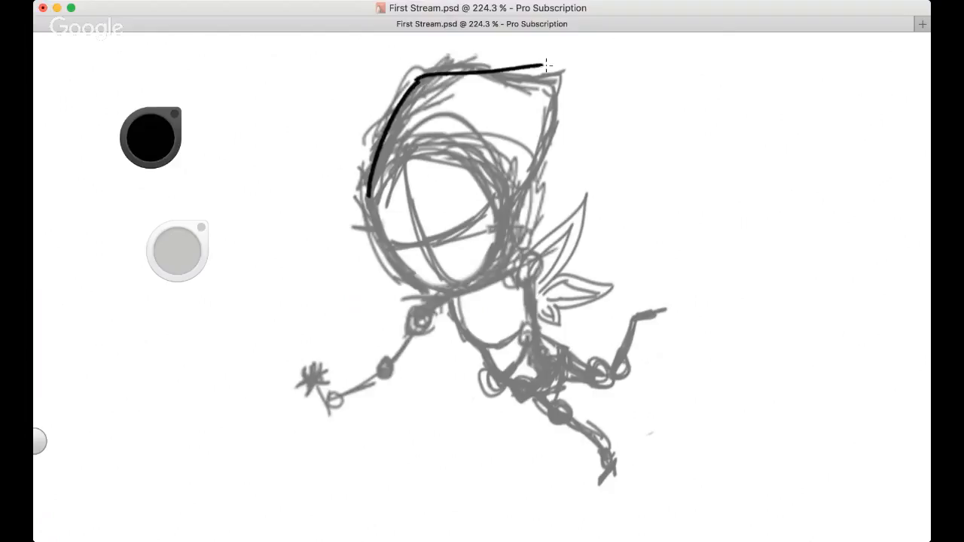
pyautogui.hotkey('ctrl', 'z')
pyautogui.hotkey('ctrl', 'z')
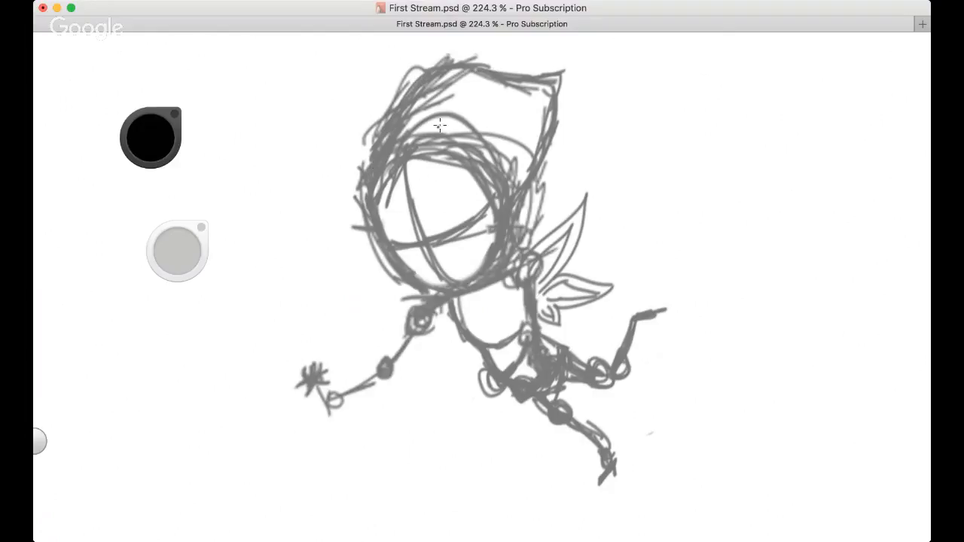
# Examine the fairy sketch up close and its size and placement beside the inked character
pyautogui.press('space')
pyautogui.moveTo(422, 196); pyautogui.dragTo(388, 177)
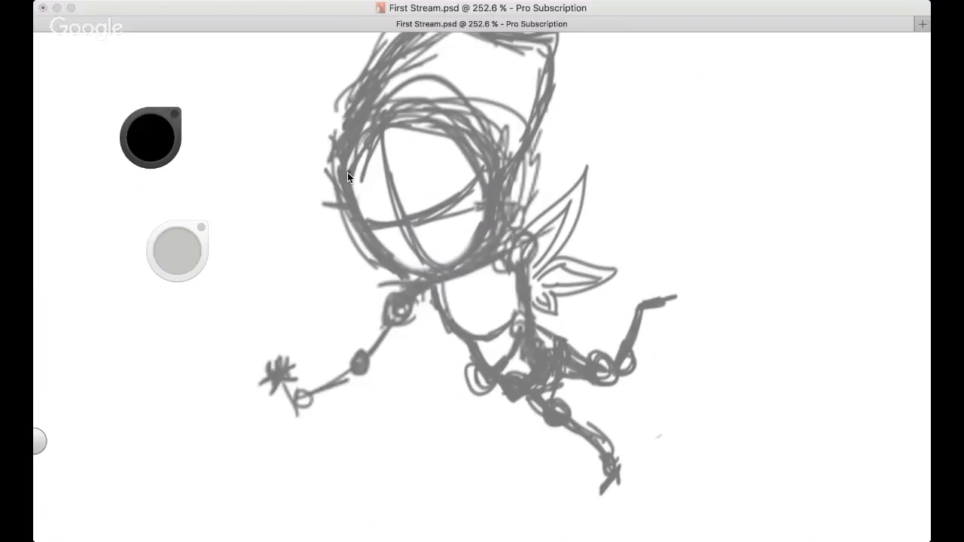
pyautogui.press('space')
pyautogui.moveTo(387, 189); pyautogui.dragTo(409, 190)
pyautogui.press('space')
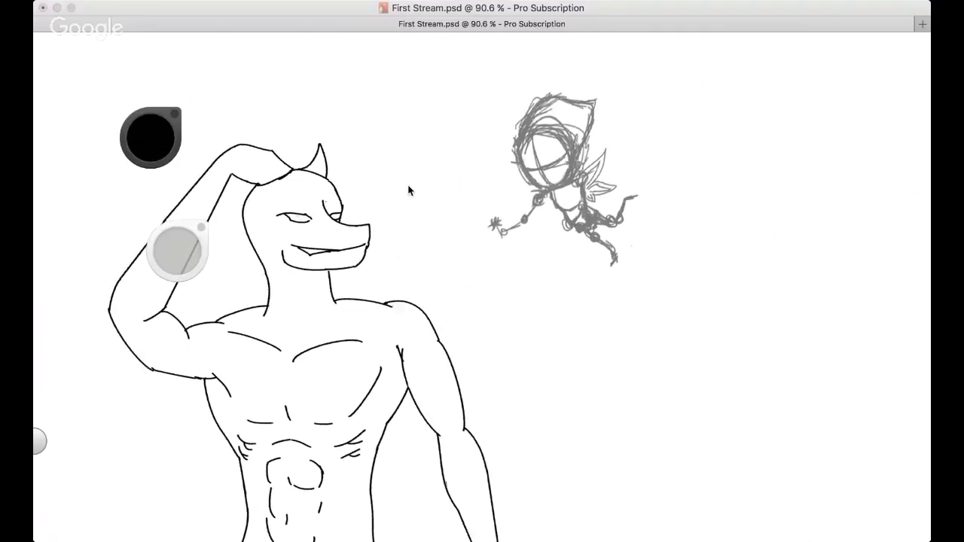
pyautogui.press('space')
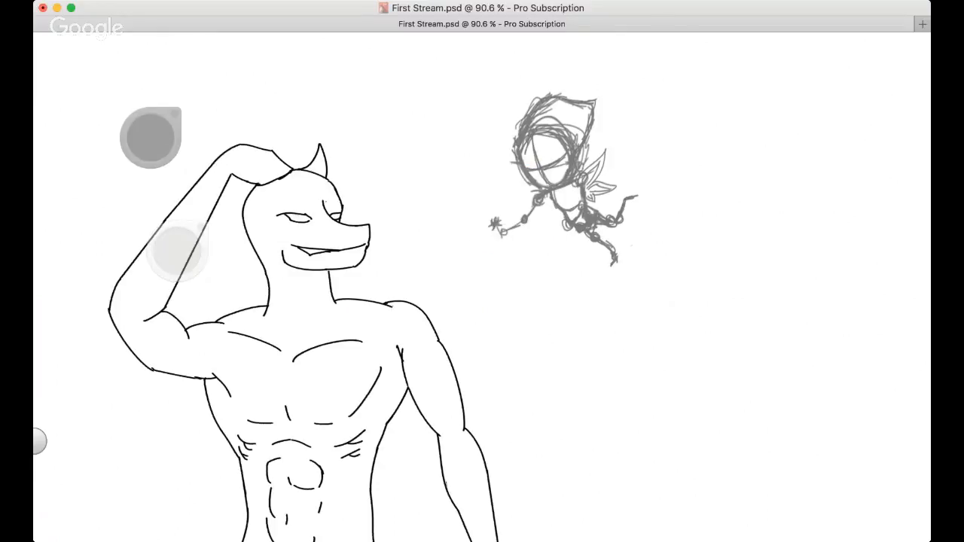
pyautogui.moveTo(543, 177)
pyautogui.mouseDown()
pyautogui.moveTo(441, 231)
pyautogui.moveTo(458, 238)
pyautogui.moveTo(448, 238)
pyautogui.moveTo(442, 141)
pyautogui.mouseUp()
pyautogui.press('space')
pyautogui.press('space')
pyautogui.moveTo(399, 238); pyautogui.dragTo(313, 270)
pyautogui.scroll(2, 363, 275)
pyautogui.scroll(-2, 344, 275)
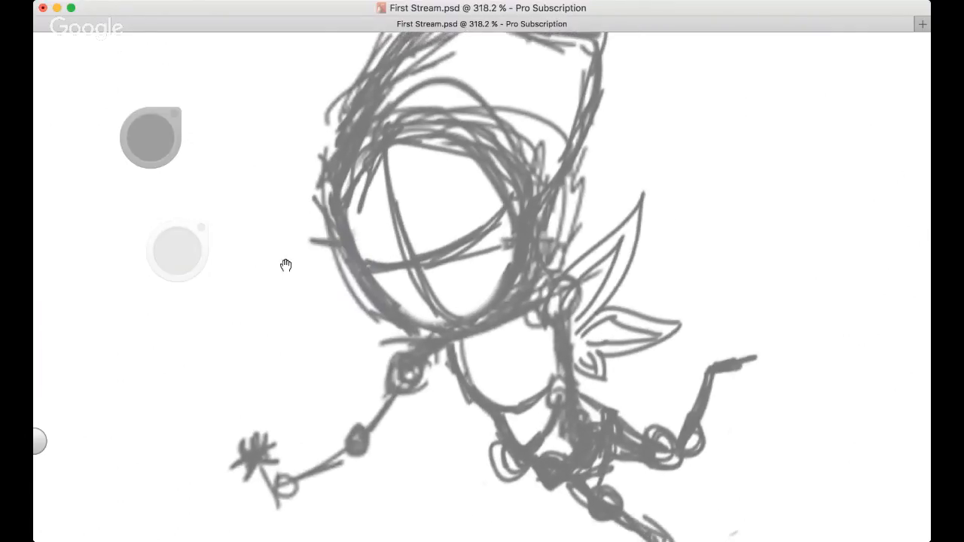
pyautogui.scroll(-1, 286, 296)
pyautogui.moveTo(287, 296); pyautogui.dragTo(281, 271)
# Ink the left cheek of the fairy's face in black, following the inner edge of the sketched head circle
pyautogui.click(506, 250)
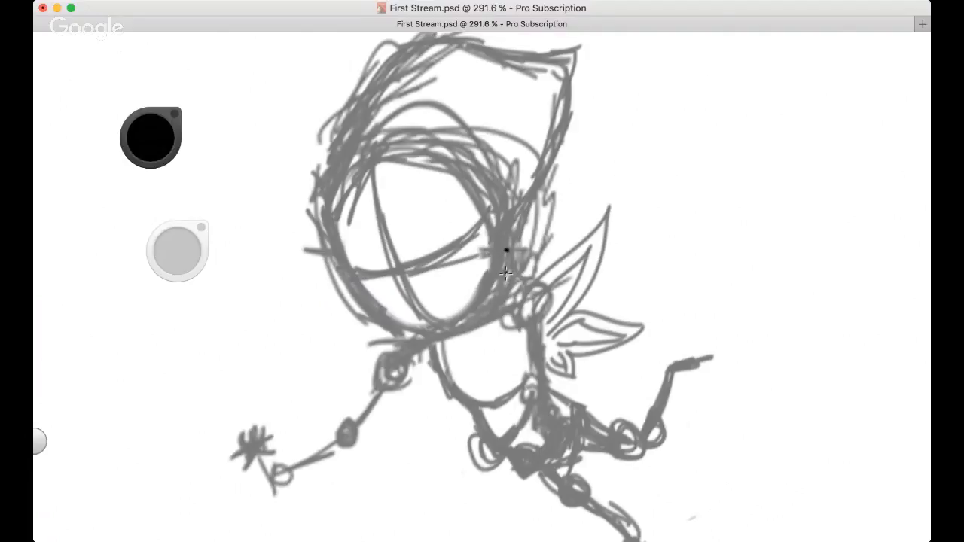
pyautogui.moveTo(326, 241)
pyautogui.mouseDown()
pyautogui.moveTo(360, 284)
pyautogui.moveTo(342, 255)
pyautogui.moveTo(342, 268)
pyautogui.moveTo(367, 283)
pyautogui.mouseUp()
pyautogui.press('super+z')
pyautogui.press('super+z')
pyautogui.moveTo(330, 230); pyautogui.dragTo(361, 277)
pyautogui.press('super+z')
pyautogui.moveTo(333, 246)
pyautogui.mouseDown()
pyautogui.moveTo(376, 314)
pyautogui.moveTo(420, 330)
pyautogui.moveTo(376, 314)
pyautogui.moveTo(437, 324)
pyautogui.mouseUp()
pyautogui.press('super+z')
pyautogui.press('super+z')
# Extend the left cheek line into a rounded jaw that ends at the fairy's chin
pyautogui.moveTo(377, 315); pyautogui.dragTo(435, 328)
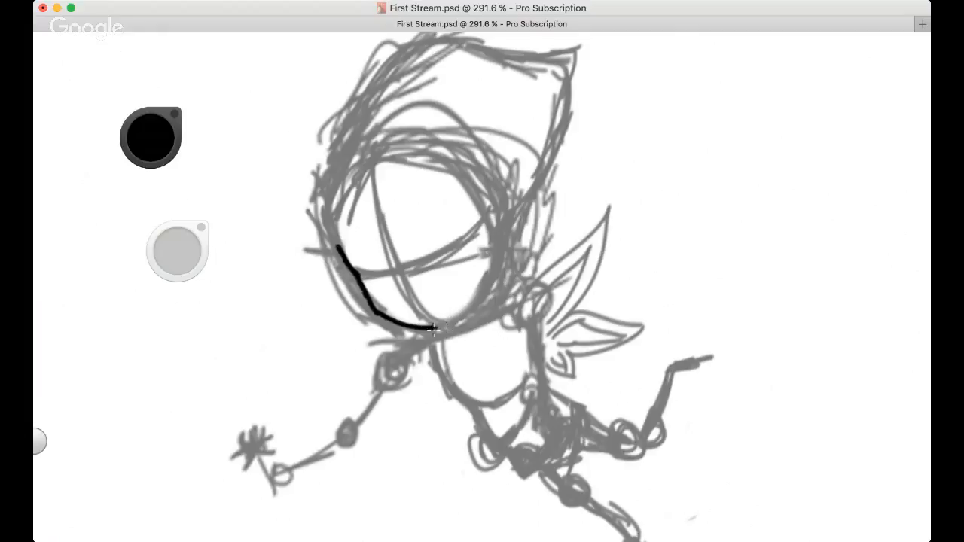
pyautogui.press('super+z')
pyautogui.moveTo(377, 314); pyautogui.dragTo(441, 329)
pyautogui.press('super+z')
pyautogui.moveTo(377, 314)
pyautogui.mouseDown()
pyautogui.moveTo(398, 327)
pyautogui.moveTo(457, 321)
pyautogui.moveTo(450, 330)
pyautogui.moveTo(438, 329)
pyautogui.moveTo(475, 295)
pyautogui.mouseUp()
pyautogui.press('super+z')
# Ink the right cheek of the fairy's face and connect it to the chin with a curved jawline
pyautogui.moveTo(489, 246); pyautogui.dragTo(485, 288)
pyautogui.moveTo(432, 329)
pyautogui.mouseDown()
pyautogui.moveTo(502, 262)
pyautogui.moveTo(442, 322)
pyautogui.moveTo(490, 266)
pyautogui.mouseUp()
pyautogui.press('super+z')
pyautogui.press('super+z')
pyautogui.moveTo(436, 328); pyautogui.dragTo(494, 268)
pyautogui.press('super+z')
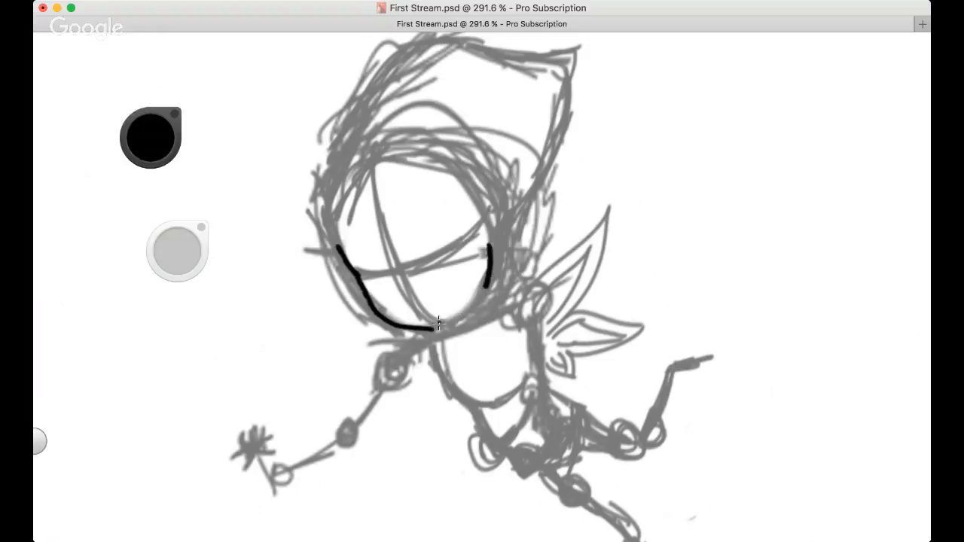
pyautogui.moveTo(435, 328); pyautogui.dragTo(490, 271)
pyautogui.press('super+z')
pyautogui.moveTo(435, 329); pyautogui.dragTo(489, 277)
# Continue the fairy's face outline upward from the left cheek to the temple
pyautogui.moveTo(354, 200); pyautogui.dragTo(338, 249)
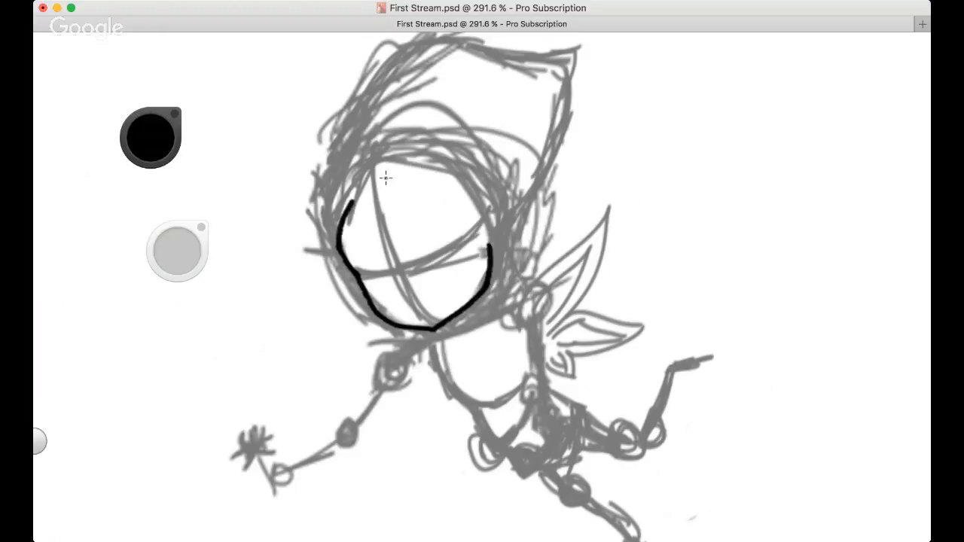
pyautogui.press('super+z')
pyautogui.moveTo(331, 197); pyautogui.dragTo(348, 260)
# Try to ink the fairy's forehead edge and the hood outline from the left temple over the crown
pyautogui.moveTo(331, 197); pyautogui.dragTo(367, 162)
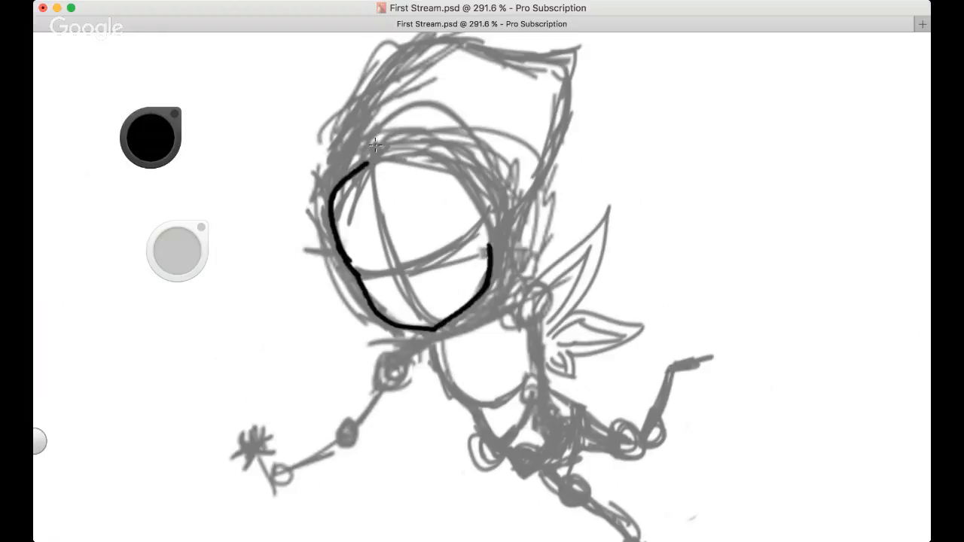
pyautogui.moveTo(369, 164)
pyautogui.mouseDown()
pyautogui.moveTo(481, 181)
pyautogui.moveTo(456, 188)
pyautogui.moveTo(491, 248)
pyautogui.mouseUp()
pyautogui.press('super+z')
pyautogui.moveTo(282, 194)
pyautogui.mouseDown()
pyautogui.moveTo(283, 252)
pyautogui.moveTo(369, 177)
pyautogui.mouseUp()
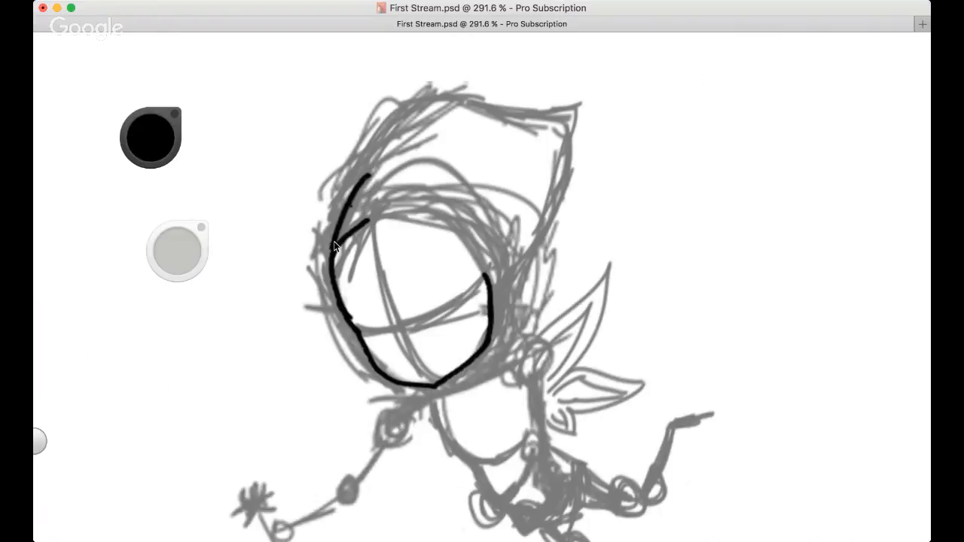
pyautogui.press('super+z')
pyautogui.moveTo(332, 250); pyautogui.dragTo(369, 146)
pyautogui.press('super+z')
pyautogui.moveTo(333, 249)
pyautogui.mouseDown()
pyautogui.moveTo(395, 117)
pyautogui.moveTo(428, 98)
pyautogui.moveTo(511, 110)
pyautogui.moveTo(487, 106)
pyautogui.moveTo(584, 105)
pyautogui.mouseUp()
pyautogui.press('super+z')
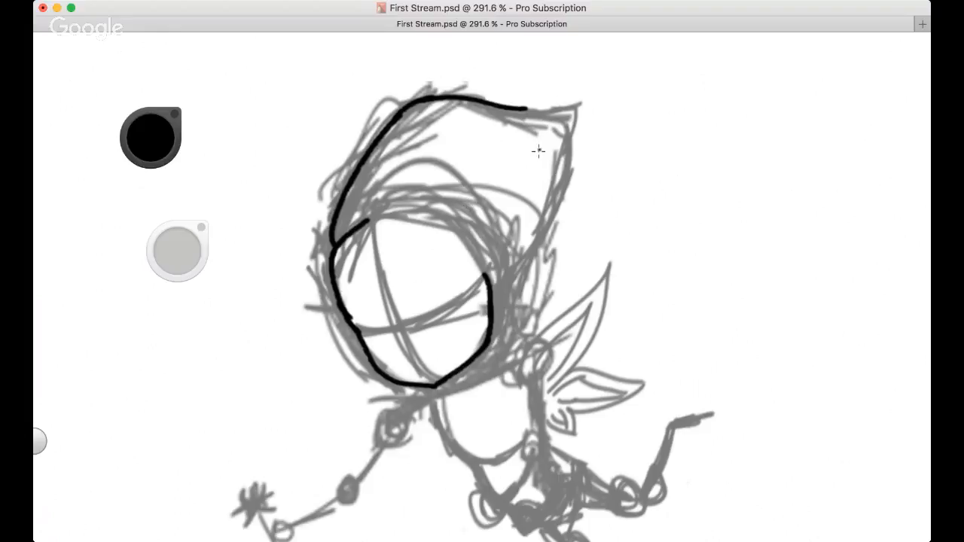
pyautogui.moveTo(556, 111)
pyautogui.mouseDown()
pyautogui.moveTo(419, 110)
pyautogui.moveTo(341, 177)
pyautogui.moveTo(296, 245)
pyautogui.moveTo(354, 214)
pyautogui.moveTo(366, 220)
pyautogui.moveTo(340, 252)
pyautogui.mouseUp()
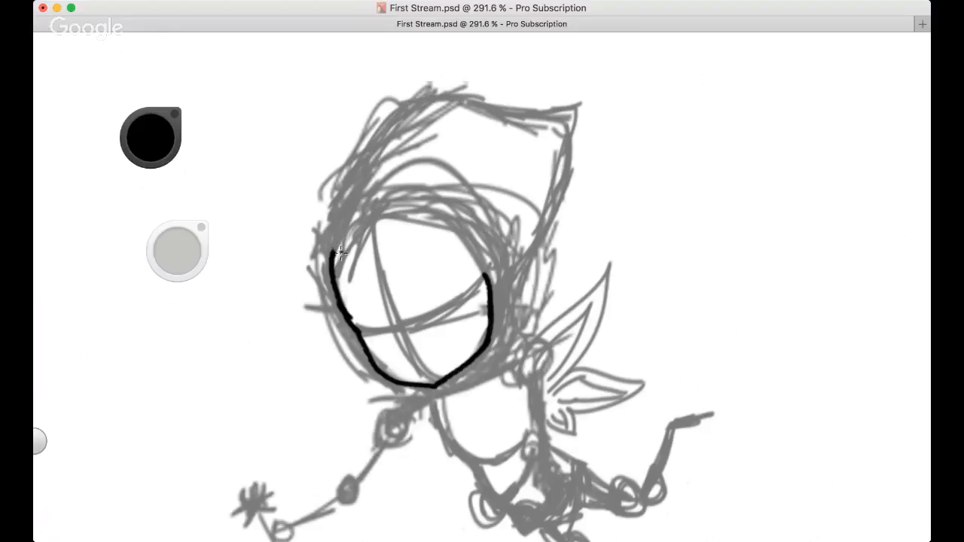
# Examine the fairy's inked face outline against the sketched hood, body and wings
pyautogui.press('space')
pyautogui.moveTo(379, 223); pyautogui.dragTo(372, 163)
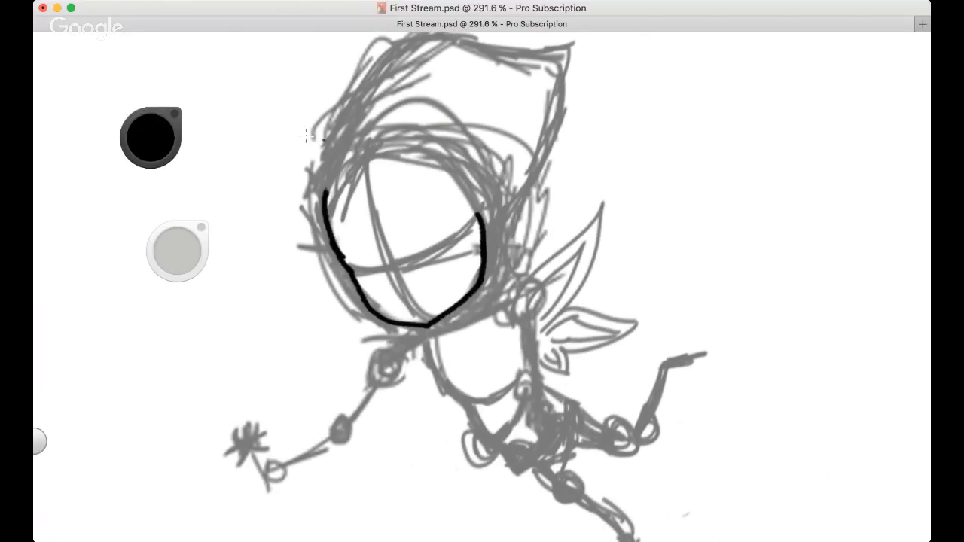
pyautogui.moveTo(290, 188); pyautogui.dragTo(287, 227)
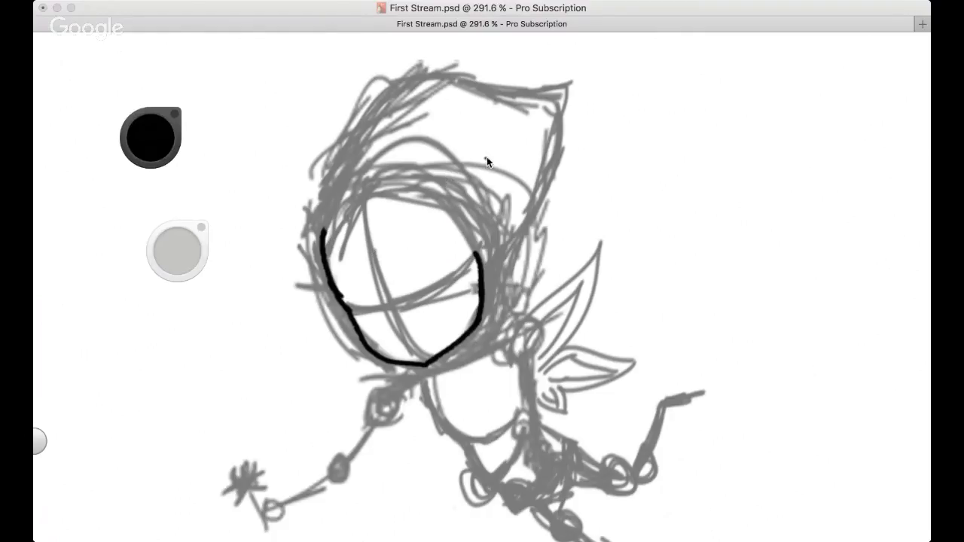
pyautogui.press('space')
pyautogui.moveTo(474, 223); pyautogui.dragTo(512, 220)
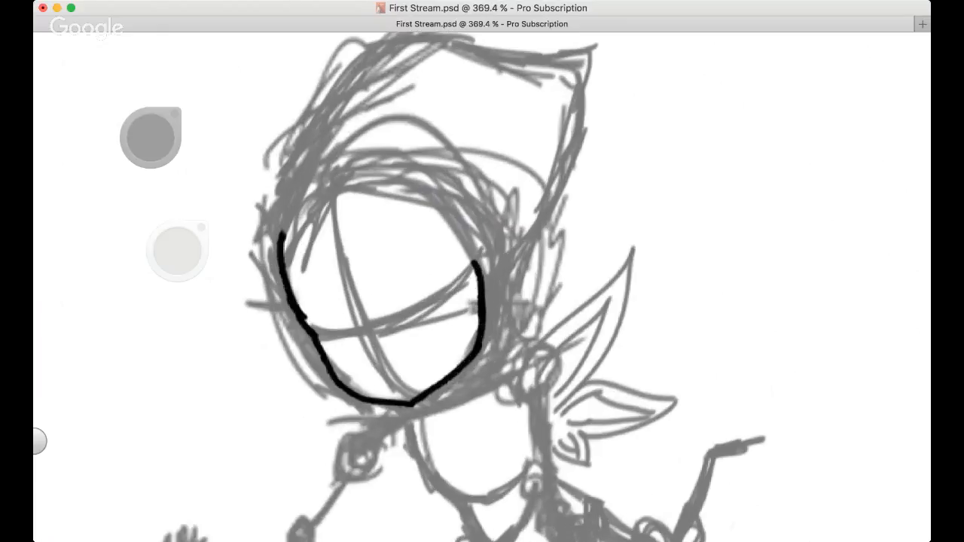
pyautogui.moveTo(387, 253)
pyautogui.mouseDown()
pyautogui.moveTo(379, 148)
pyautogui.moveTo(399, 140)
pyautogui.moveTo(424, 185)
pyautogui.mouseUp()
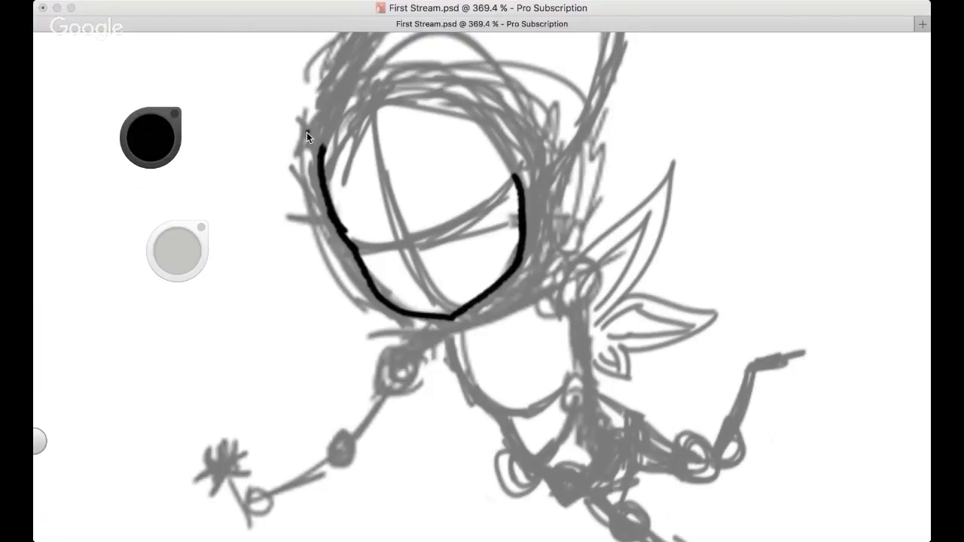
pyautogui.press('space')
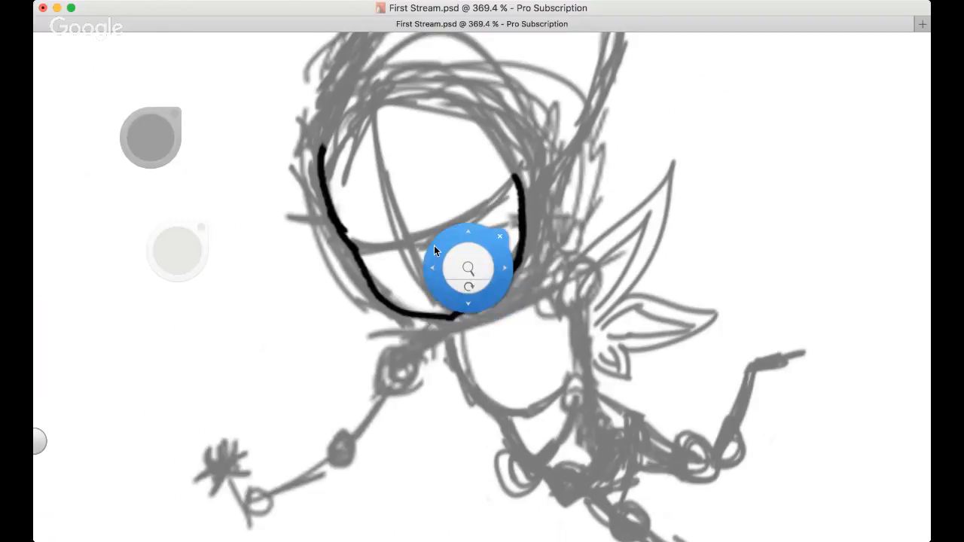
pyautogui.moveTo(434, 247); pyautogui.dragTo(426, 309)
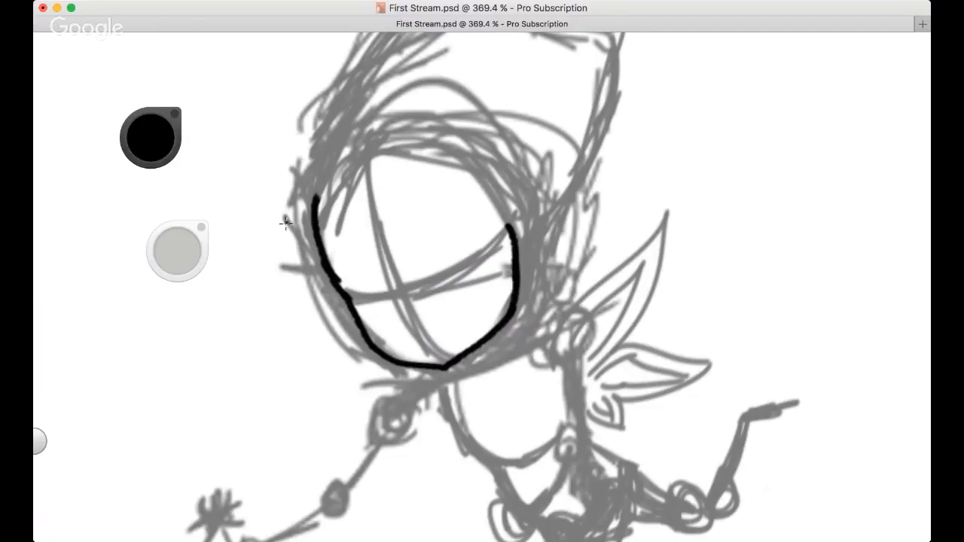
pyautogui.press('space')
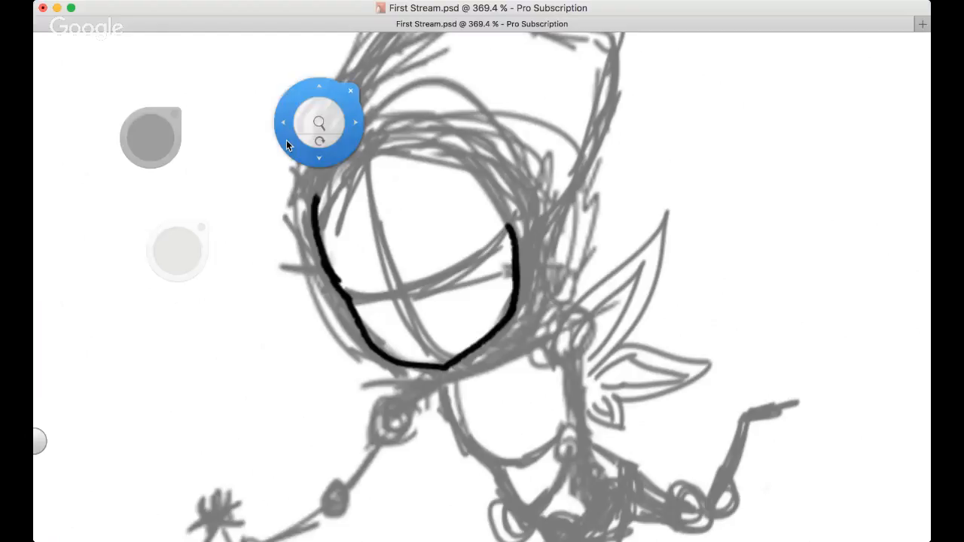
pyautogui.moveTo(286, 140); pyautogui.dragTo(277, 53)
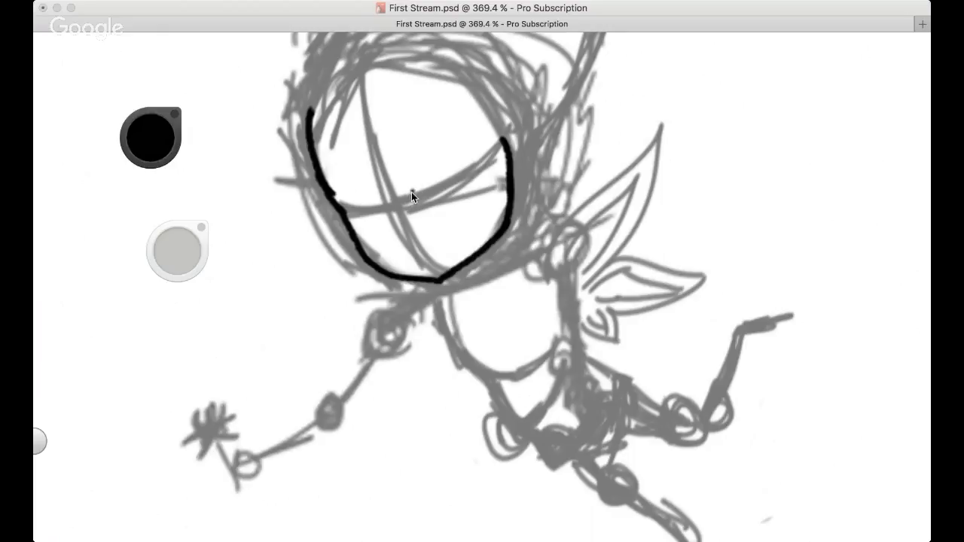
pyautogui.moveTo(324, 211); pyautogui.dragTo(314, 393)
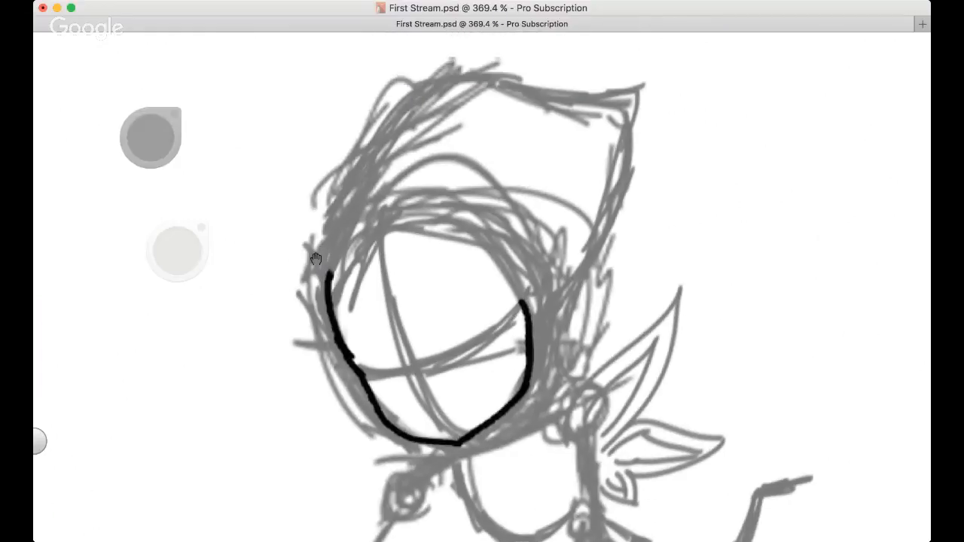
# Ink the pointed hood from the left temple over the crown and tip, down its back edge to a short neck hook
pyautogui.moveTo(330, 264)
pyautogui.mouseDown()
pyautogui.moveTo(453, 73)
pyautogui.moveTo(475, 79)
pyautogui.moveTo(462, 96)
pyautogui.moveTo(594, 93)
pyautogui.moveTo(601, 143)
pyautogui.moveTo(593, 128)
pyautogui.moveTo(559, 338)
pyautogui.mouseUp()
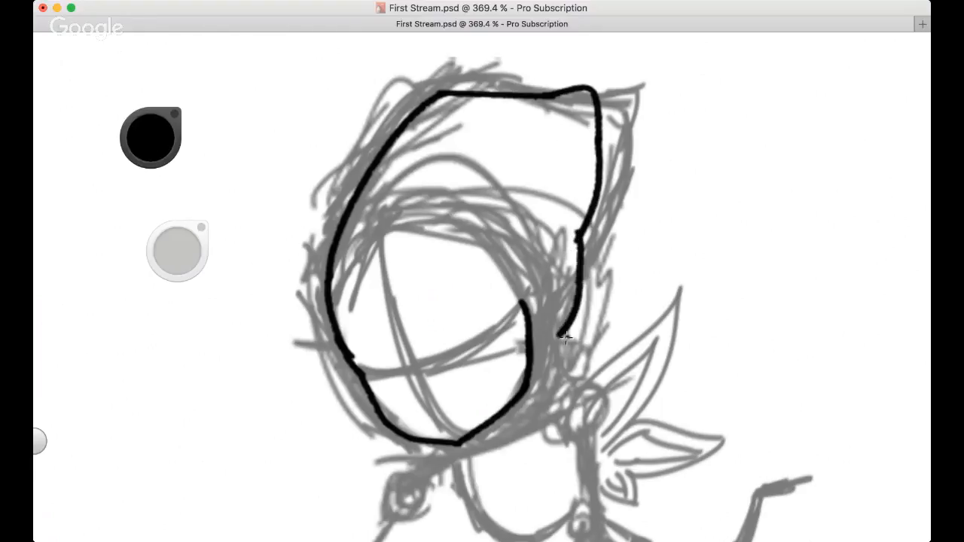
pyautogui.press('super+z')
pyautogui.moveTo(580, 236)
pyautogui.mouseDown()
pyautogui.moveTo(548, 352)
pyautogui.moveTo(556, 389)
pyautogui.mouseUp()
pyautogui.press('super+z')
pyautogui.moveTo(547, 341); pyautogui.dragTo(564, 377)
pyautogui.click(432, 257)
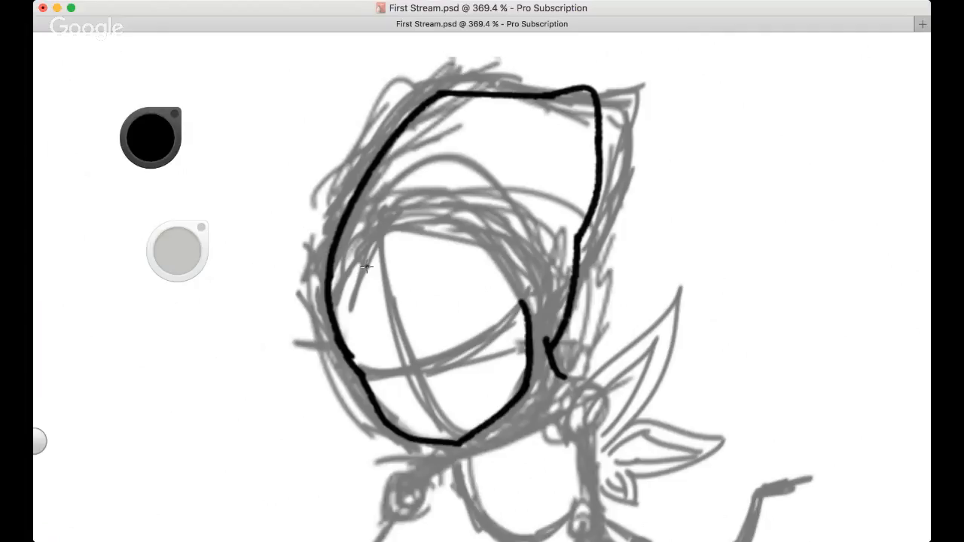
# Draw a curved line inside the hood, rising from near the left temple toward the crown
pyautogui.moveTo(367, 267); pyautogui.dragTo(420, 145)
pyautogui.press('super+z')
pyautogui.moveTo(364, 247)
pyautogui.mouseDown()
pyautogui.moveTo(401, 165)
pyautogui.moveTo(452, 120)
pyautogui.mouseUp()
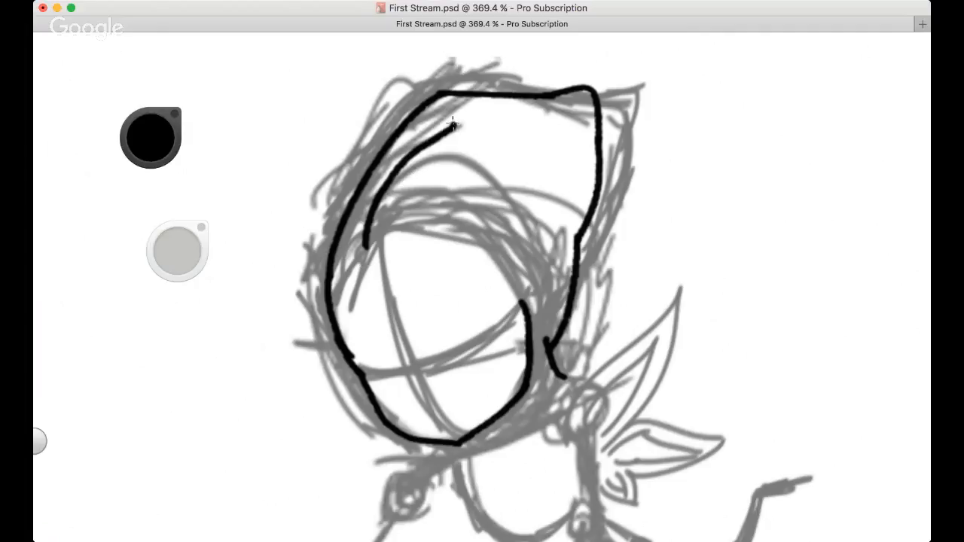
# Undo the curved hood line and try a slim leaf-shaped marking inside the hood's front edge
pyautogui.press('super+z')
pyautogui.moveTo(366, 248); pyautogui.dragTo(448, 117)
pyautogui.press('super+z')
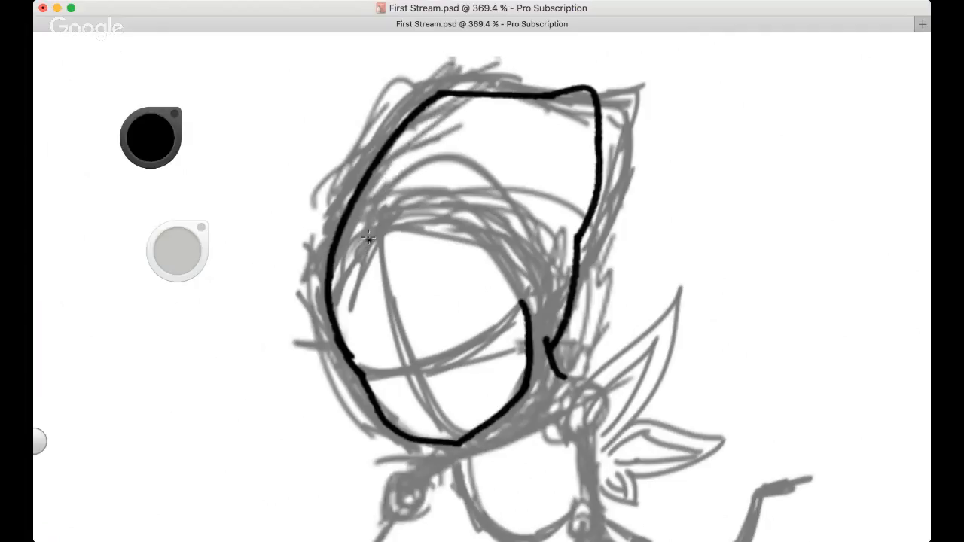
pyautogui.moveTo(371, 235)
pyautogui.mouseDown()
pyautogui.moveTo(437, 114)
pyautogui.moveTo(382, 222)
pyautogui.moveTo(445, 121)
pyautogui.moveTo(443, 141)
pyautogui.moveTo(374, 225)
pyautogui.moveTo(396, 205)
pyautogui.mouseUp()
pyautogui.press('super+z')
pyautogui.press('super+z')
pyautogui.press('super+z')
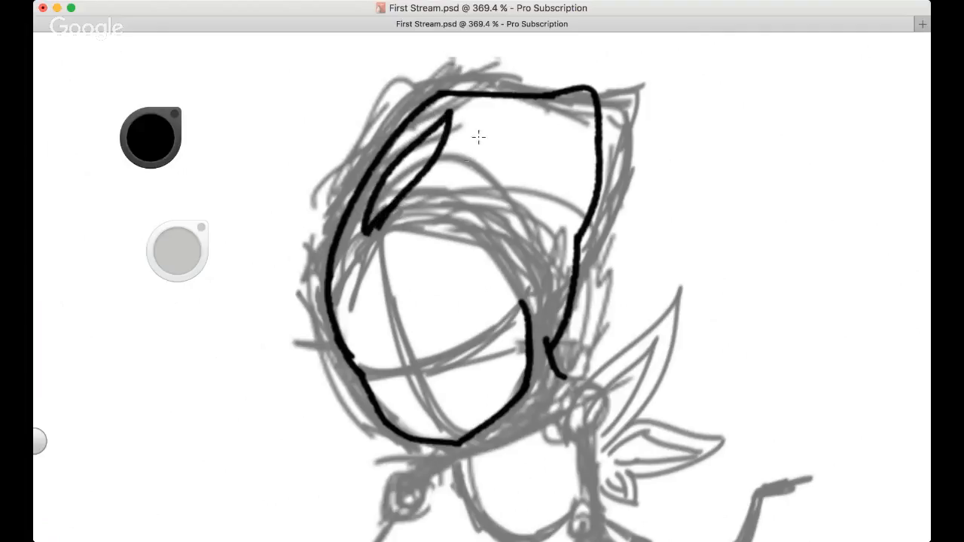
# Try a second pointed marking beside the leaf shape on the hood, and undo both markings
pyautogui.moveTo(478, 135)
pyautogui.mouseDown()
pyautogui.moveTo(428, 216)
pyautogui.moveTo(466, 225)
pyautogui.moveTo(463, 237)
pyautogui.mouseUp()
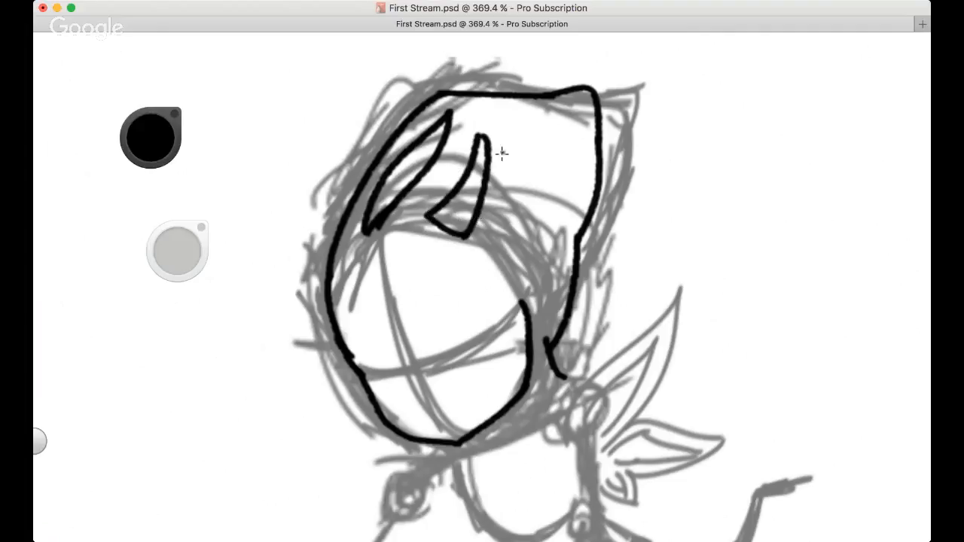
pyautogui.press('super+z')
pyautogui.press('super+z')
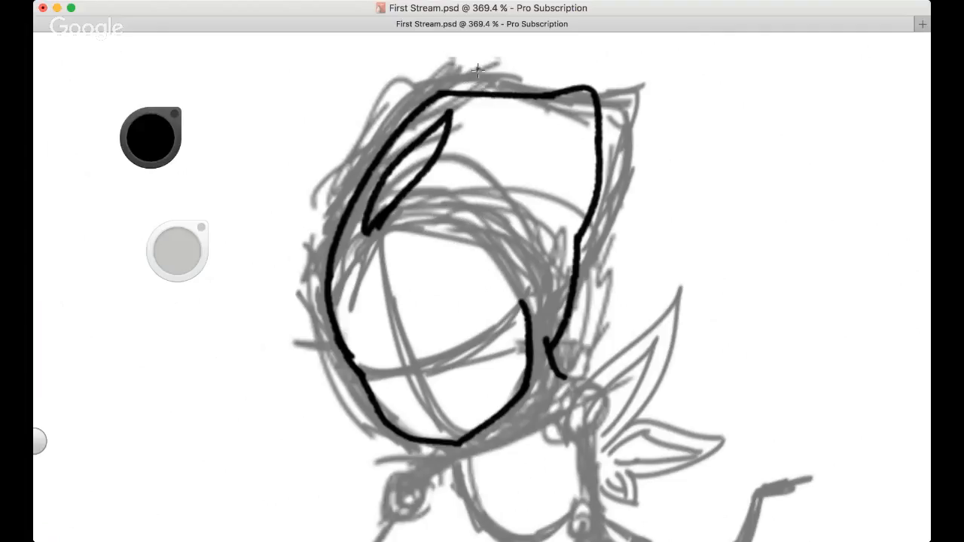
pyautogui.press('super+z')
pyautogui.press('super+z')
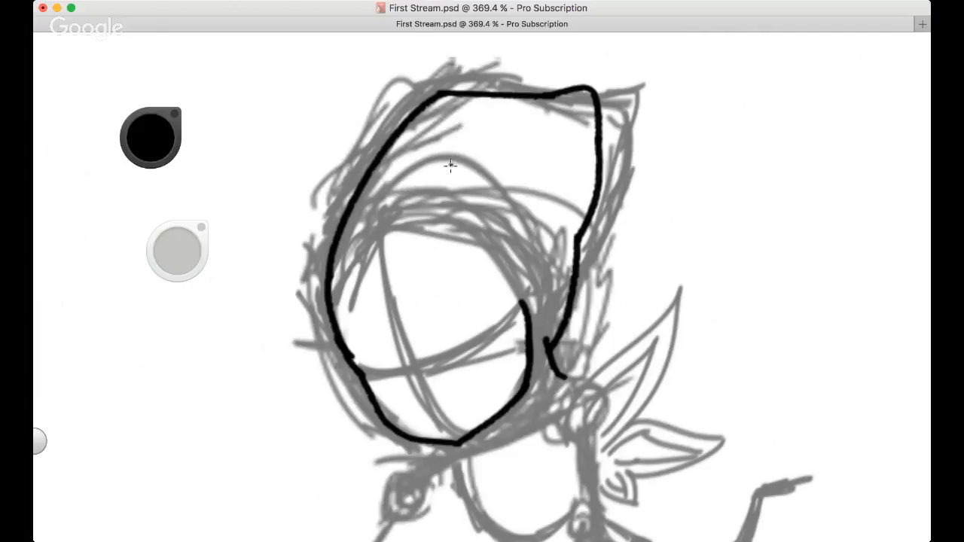
# Ink a slim leaf-shaped marking inside the hood, running from near the temple up toward the crown
pyautogui.moveTo(361, 239); pyautogui.dragTo(452, 127)
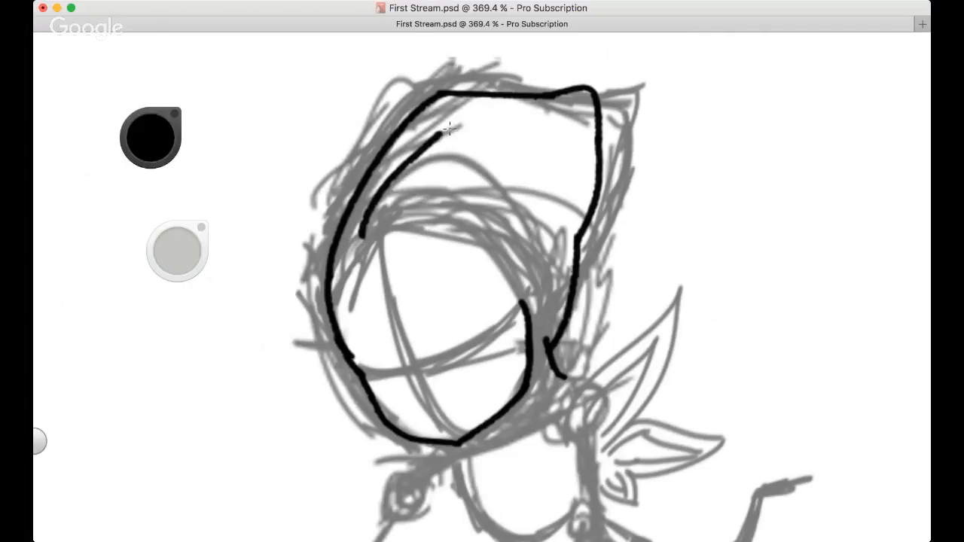
pyautogui.press('super+z')
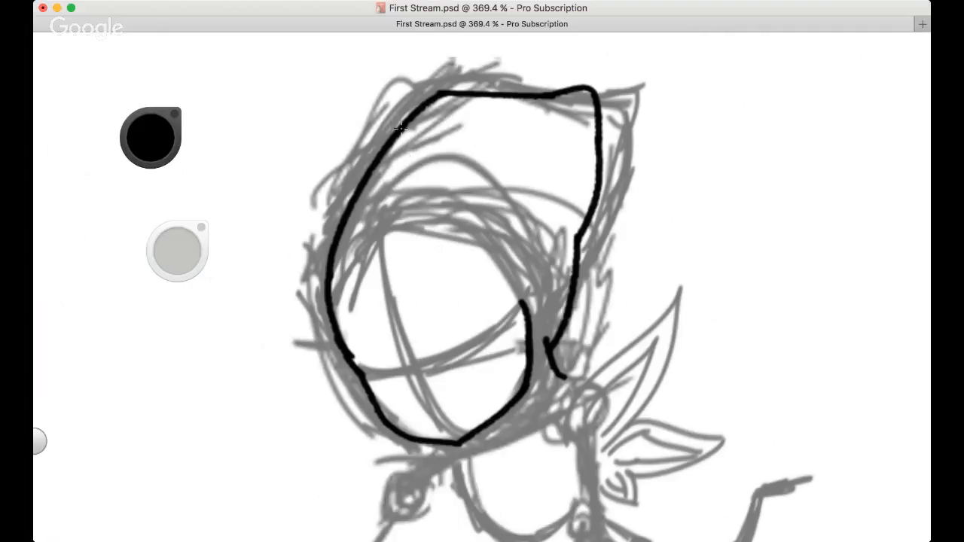
pyautogui.moveTo(352, 245)
pyautogui.mouseDown()
pyautogui.moveTo(440, 113)
pyautogui.moveTo(392, 202)
pyautogui.mouseUp()
pyautogui.moveTo(355, 242); pyautogui.dragTo(404, 192)
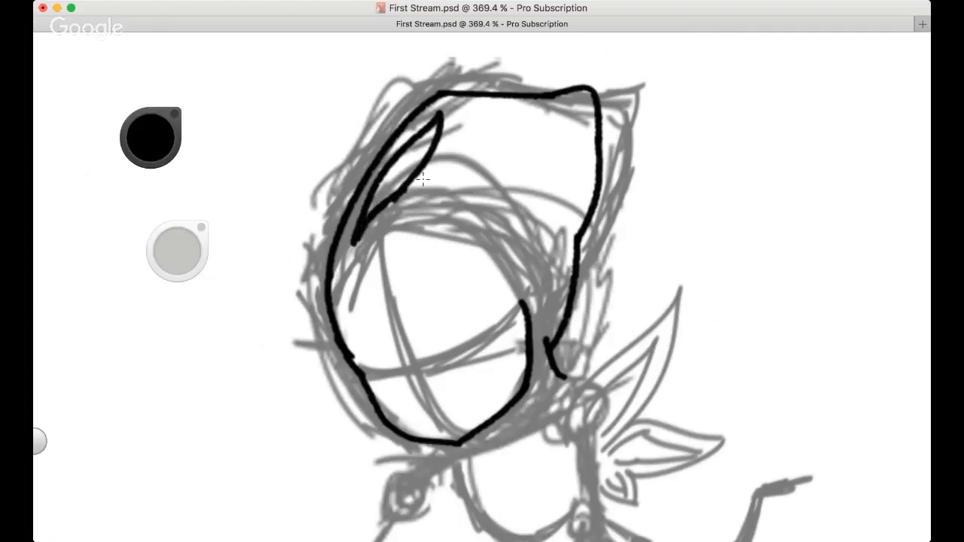
# Try to ink a second curved marking in the middle of the hood above the forehead
pyautogui.moveTo(484, 132)
pyautogui.mouseDown()
pyautogui.moveTo(403, 229)
pyautogui.moveTo(458, 234)
pyautogui.mouseUp()
pyautogui.moveTo(488, 181)
pyautogui.mouseDown()
pyautogui.moveTo(414, 230)
pyautogui.moveTo(513, 140)
pyautogui.mouseUp()
pyautogui.press('super+z')
pyautogui.press('super+z')
pyautogui.press('super+z')
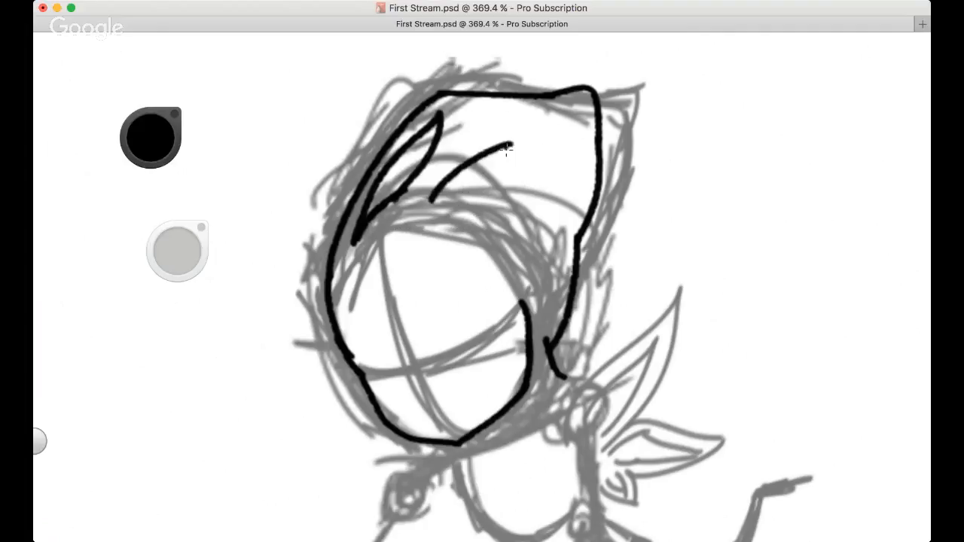
pyautogui.press('super+z')
# Try to ink inner lines following the hood's back edge and top edge
pyautogui.moveTo(576, 128); pyautogui.dragTo(570, 221)
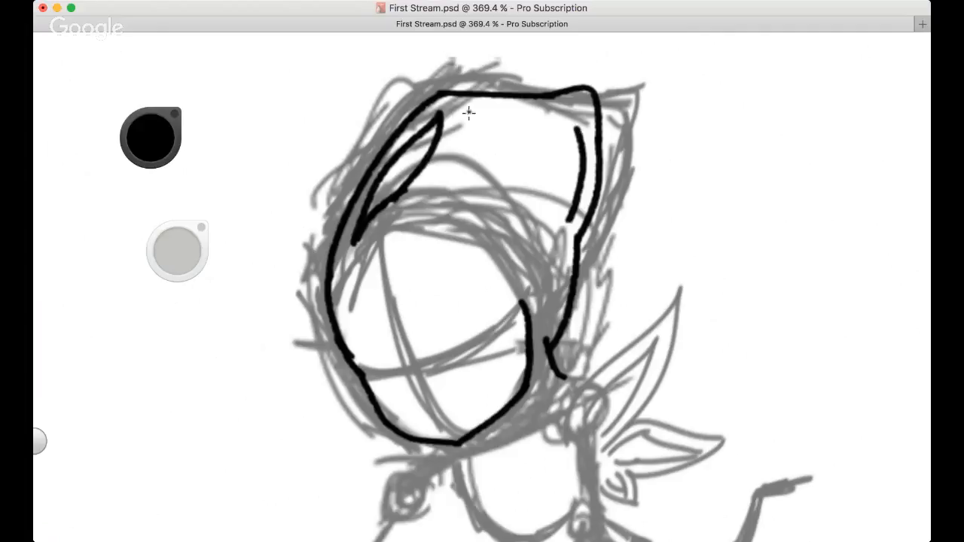
pyautogui.moveTo(484, 119); pyautogui.dragTo(569, 128)
pyautogui.press('super+z')
pyautogui.press('super+z')
# Ink a slanted elongated marking across the middle of the hood and a crescent-shaped marking behind it
pyautogui.press('space')
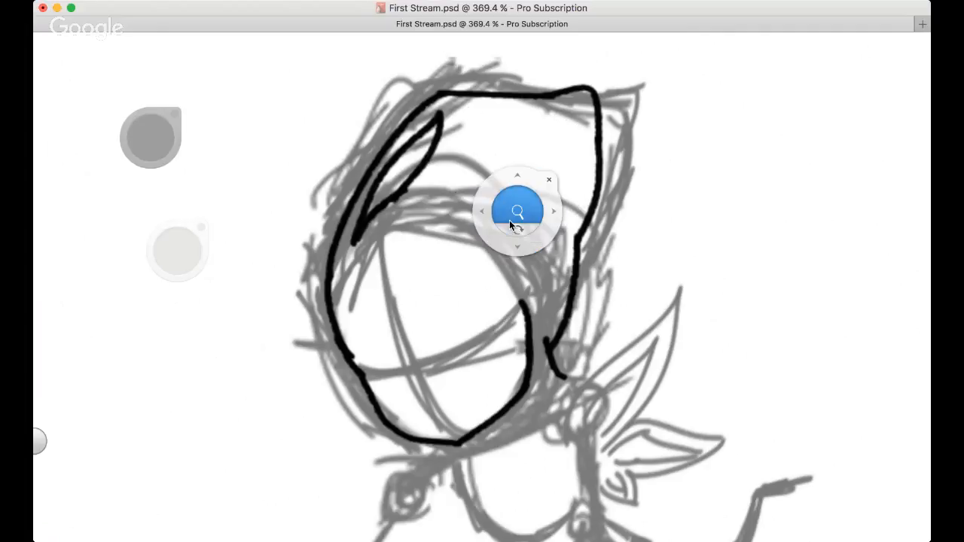
pyautogui.moveTo(512, 206); pyautogui.dragTo(503, 214)
pyautogui.scroll(-1, 443, 187)
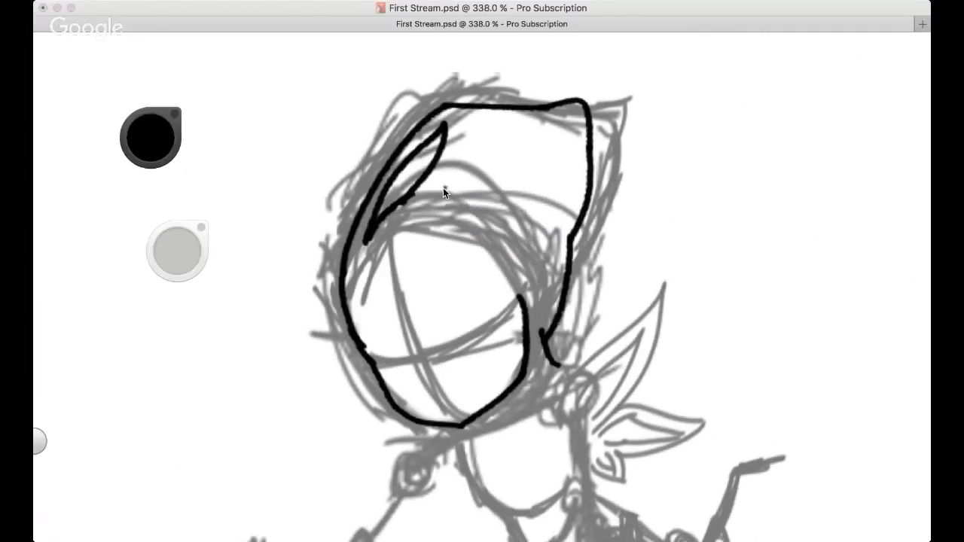
pyautogui.moveTo(433, 195)
pyautogui.mouseDown()
pyautogui.moveTo(482, 144)
pyautogui.moveTo(507, 134)
pyautogui.moveTo(486, 170)
pyautogui.mouseUp()
pyautogui.moveTo(441, 192); pyautogui.dragTo(497, 161)
pyautogui.press('super+z')
pyautogui.press('super+z')
pyautogui.moveTo(434, 195)
pyautogui.mouseDown()
pyautogui.moveTo(508, 136)
pyautogui.moveTo(489, 140)
pyautogui.moveTo(520, 129)
pyautogui.moveTo(365, 202)
pyautogui.moveTo(525, 121)
pyautogui.mouseUp()
pyautogui.scroll(-3, 455, 238)
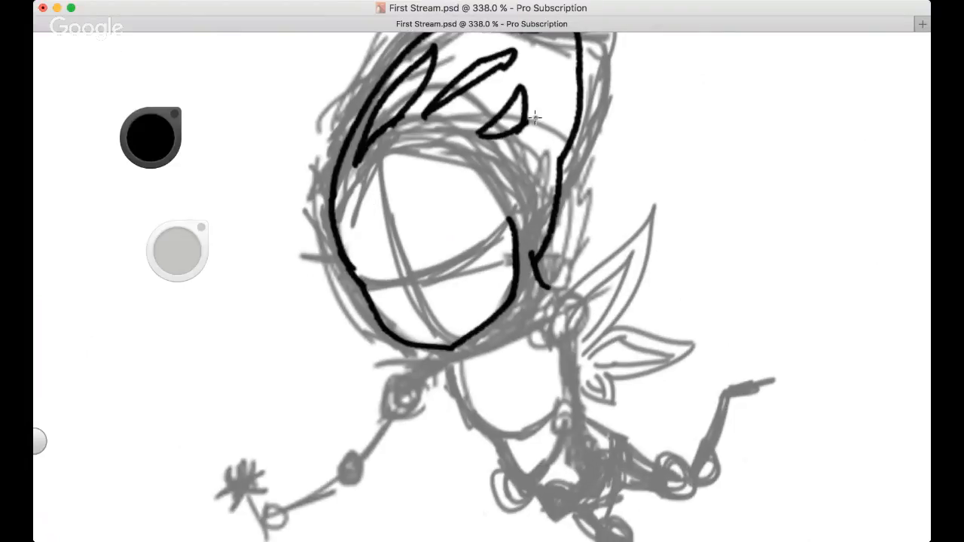
# Ink small angular markings inside the hood near its pointed tip and upper back edge
pyautogui.press('space')
pyautogui.moveTo(481, 256); pyautogui.dragTo(454, 264)
pyautogui.moveTo(528, 161); pyautogui.dragTo(524, 186)
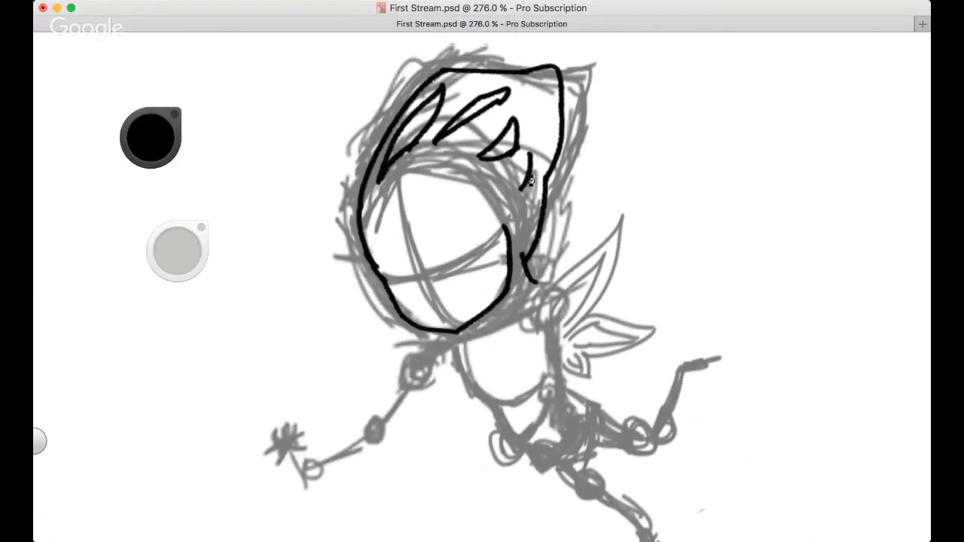
pyautogui.press('super+z')
pyautogui.moveTo(537, 133)
pyautogui.mouseDown()
pyautogui.moveTo(539, 112)
pyautogui.moveTo(549, 122)
pyautogui.moveTo(538, 132)
pyautogui.mouseUp()
pyautogui.moveTo(524, 82); pyautogui.dragTo(534, 89)
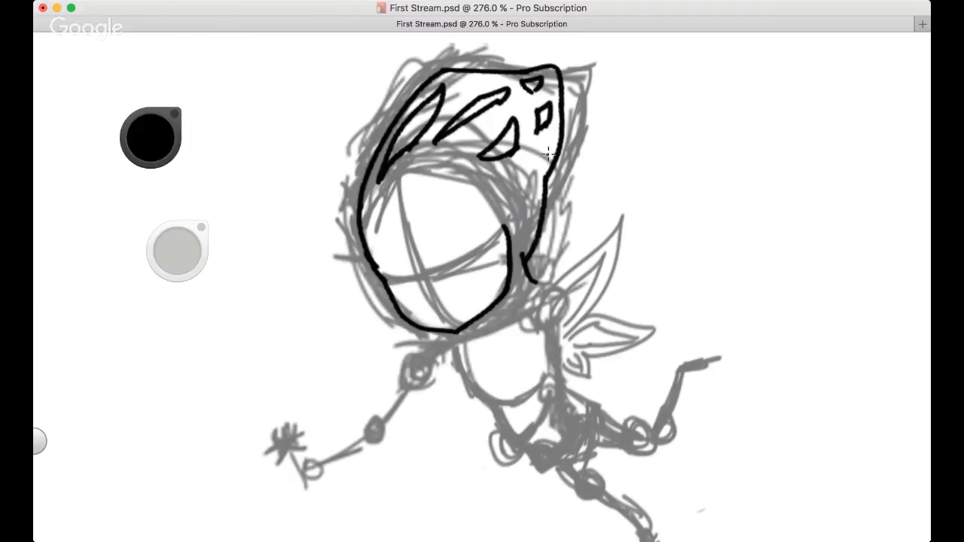
pyautogui.moveTo(460, 80)
pyautogui.mouseDown()
pyautogui.moveTo(468, 90)
pyautogui.moveTo(488, 82)
pyautogui.moveTo(473, 90)
pyautogui.mouseUp()
# Ink a narrow vertical marking on the hood between the face opening and the back edge
pyautogui.press('space')
pyautogui.moveTo(483, 201); pyautogui.dragTo(476, 226)
pyautogui.moveTo(508, 193)
pyautogui.mouseDown()
pyautogui.moveTo(479, 165)
pyautogui.moveTo(493, 198)
pyautogui.mouseUp()
pyautogui.moveTo(482, 148)
pyautogui.mouseDown()
pyautogui.moveTo(489, 199)
pyautogui.moveTo(495, 185)
pyautogui.mouseUp()
pyautogui.moveTo(498, 142); pyautogui.dragTo(506, 138)
# Try to sketch both of the fairy's eyes as thick grey circles above the horizontal face guideline
pyautogui.press('space')
pyautogui.moveTo(379, 233); pyautogui.dragTo(384, 224)
pyautogui.moveTo(399, 138); pyautogui.dragTo(452, 152)
pyautogui.press('super+z')
pyautogui.press('space')
pyautogui.moveTo(428, 233); pyautogui.dragTo(477, 233)
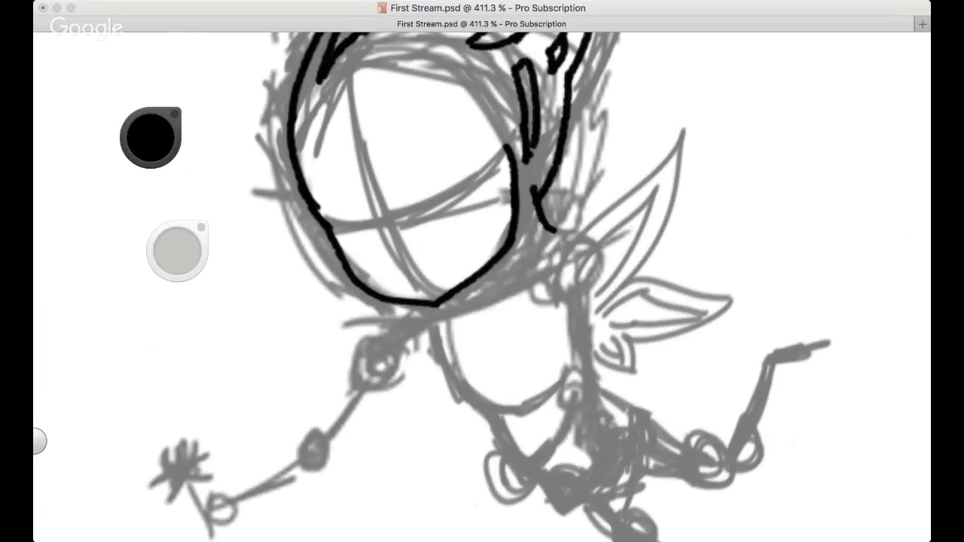
pyautogui.click(586, 263)
pyautogui.moveTo(392, 174)
pyautogui.mouseDown()
pyautogui.moveTo(431, 149)
pyautogui.moveTo(454, 198)
pyautogui.moveTo(388, 212)
pyautogui.mouseUp()
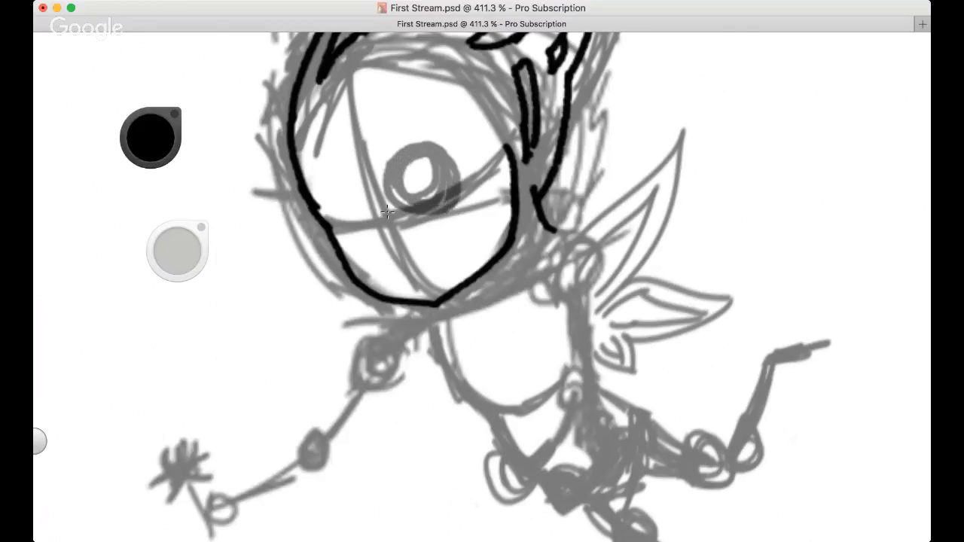
pyautogui.moveTo(354, 184)
pyautogui.mouseDown()
pyautogui.moveTo(334, 193)
pyautogui.moveTo(354, 218)
pyautogui.moveTo(366, 211)
pyautogui.mouseUp()
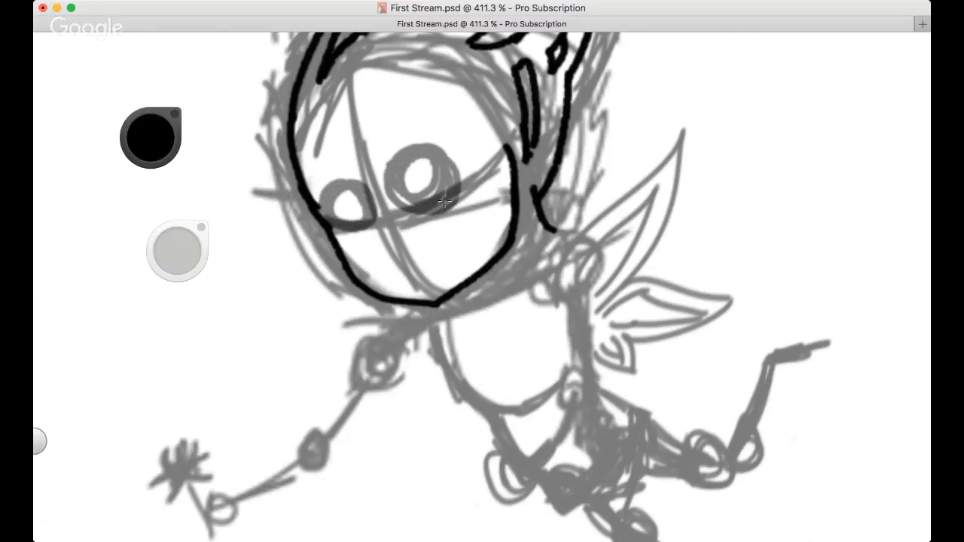
pyautogui.press('super+z')
pyautogui.press('super+z')
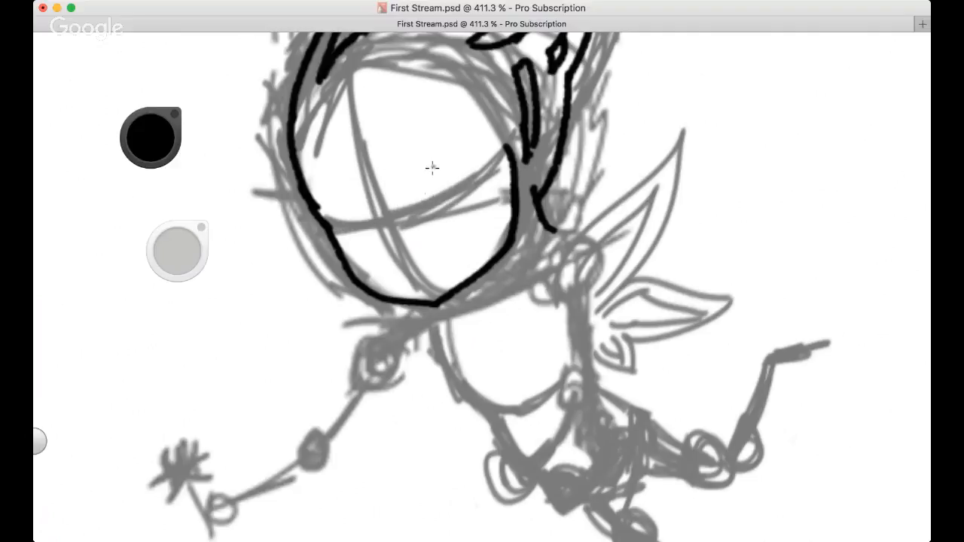
# Try to sketch smaller thick grey eye circles centred on the horizontal face guideline
pyautogui.moveTo(430, 167)
pyautogui.mouseDown()
pyautogui.moveTo(407, 215)
pyautogui.moveTo(392, 207)
pyautogui.moveTo(335, 226)
pyautogui.moveTo(358, 214)
pyautogui.mouseUp()
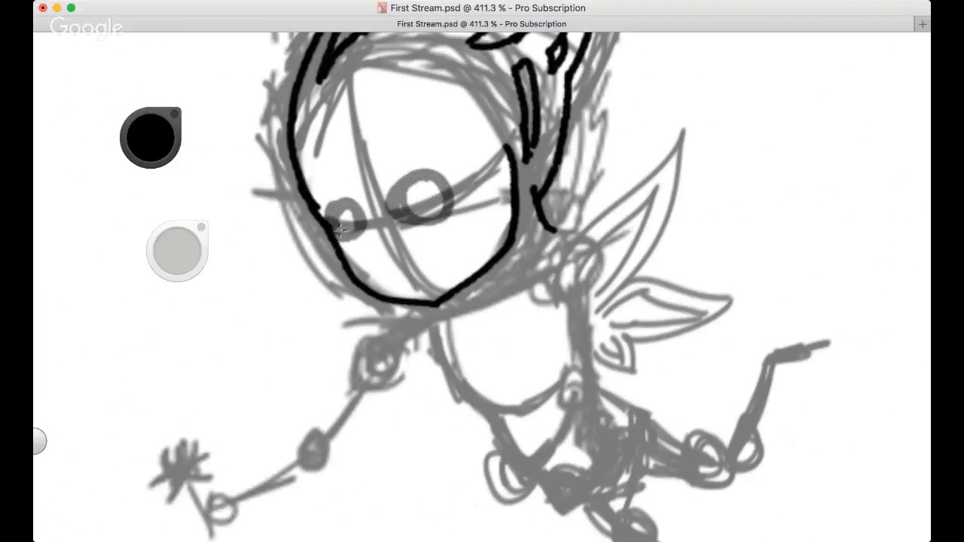
pyautogui.press('super+z')
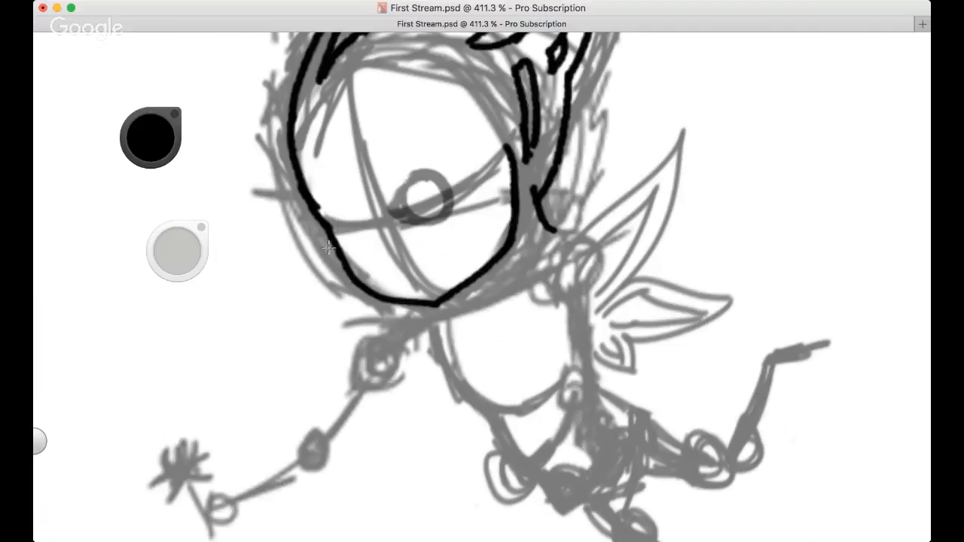
pyautogui.press('super+z')
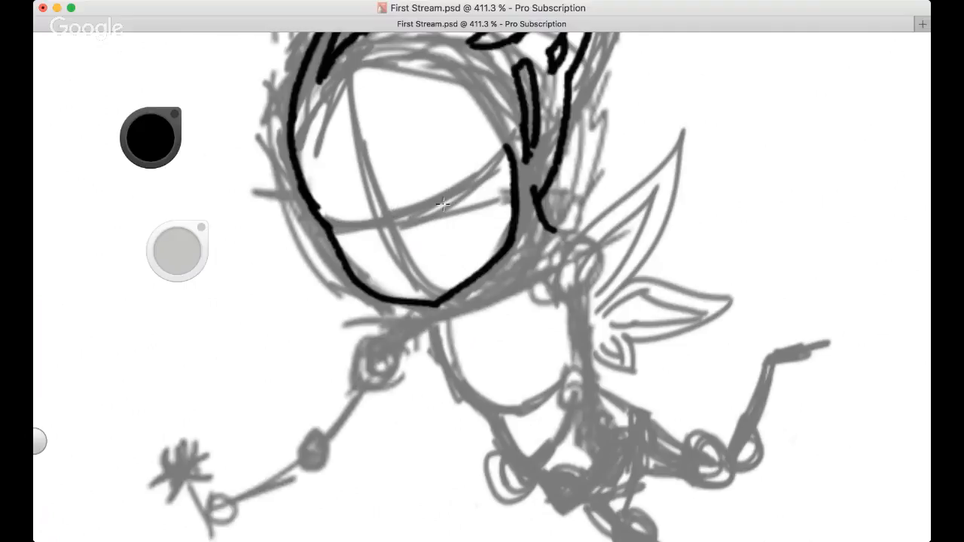
# Sketch both eyes as thin grey circles on either side of the face's vertical guideline
pyautogui.moveTo(407, 167)
pyautogui.mouseDown()
pyautogui.moveTo(400, 201)
pyautogui.moveTo(391, 197)
pyautogui.moveTo(433, 214)
pyautogui.moveTo(407, 197)
pyautogui.mouseUp()
pyautogui.press('super+z')
pyautogui.moveTo(342, 195)
pyautogui.mouseDown()
pyautogui.moveTo(339, 235)
pyautogui.moveTo(352, 209)
pyautogui.moveTo(348, 177)
pyautogui.moveTo(338, 214)
pyautogui.moveTo(378, 188)
pyautogui.moveTo(373, 197)
pyautogui.moveTo(350, 187)
pyautogui.moveTo(339, 195)
pyautogui.mouseUp()
pyautogui.press('super+z')
pyautogui.press('super+z')
pyautogui.press('super+z')
# Sketch a short, slightly slanted grey mouth line above the chin across the vertical face guideline
pyautogui.press('space')
pyautogui.moveTo(459, 265); pyautogui.dragTo(445, 275)
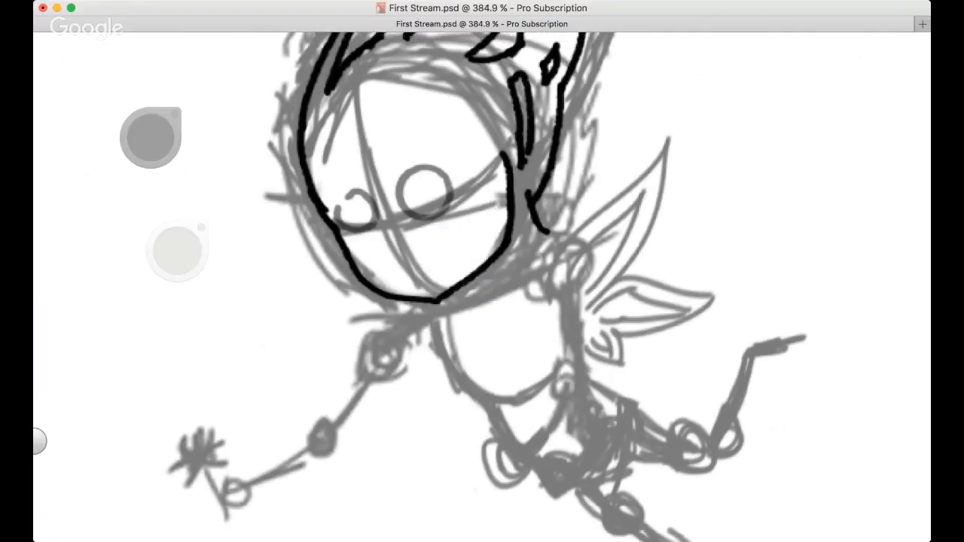
pyautogui.scroll(1, 452, 267)
pyautogui.scroll(1, 444, 294)
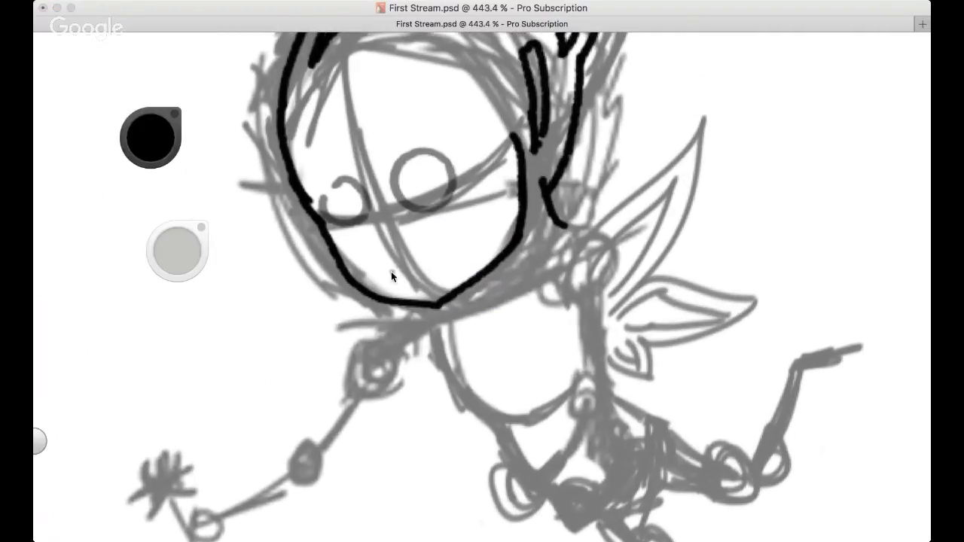
pyautogui.moveTo(385, 270); pyautogui.dragTo(430, 254)
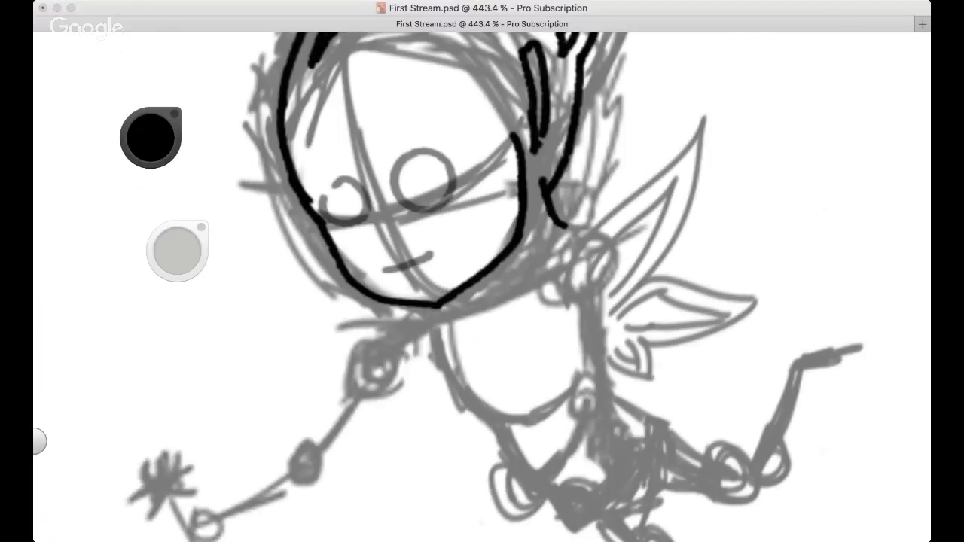
pyautogui.click(407, 317)
# Ink a closed almond-shaped outline in black around the larger sketched eye, with a pointed upper outer corner
pyautogui.press('space')
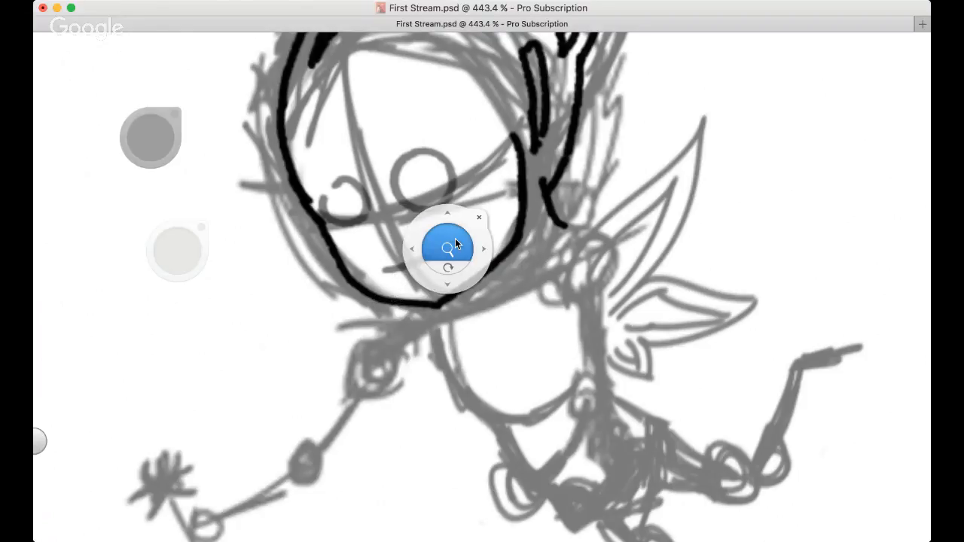
pyautogui.moveTo(455, 238); pyautogui.dragTo(382, 223)
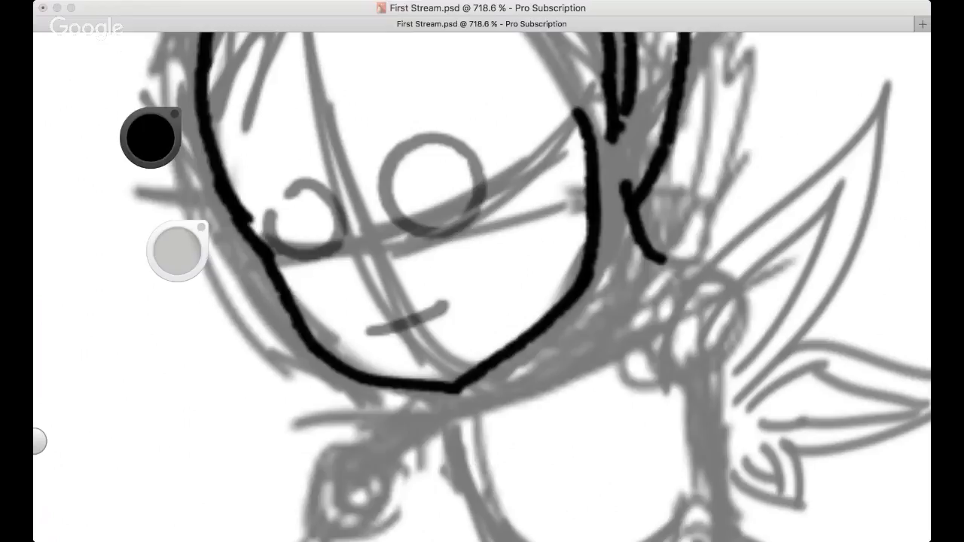
pyautogui.press('space')
pyautogui.moveTo(369, 190)
pyautogui.mouseDown()
pyautogui.moveTo(388, 159)
pyautogui.moveTo(489, 118)
pyautogui.mouseUp()
pyautogui.moveTo(392, 230); pyautogui.dragTo(489, 185)
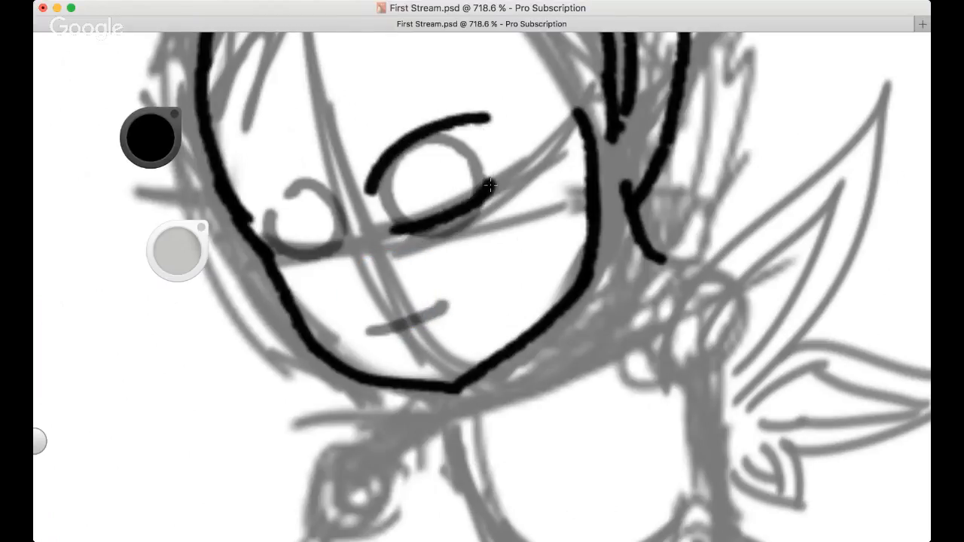
pyautogui.moveTo(490, 118); pyautogui.dragTo(493, 189)
pyautogui.moveTo(369, 188); pyautogui.dragTo(390, 231)
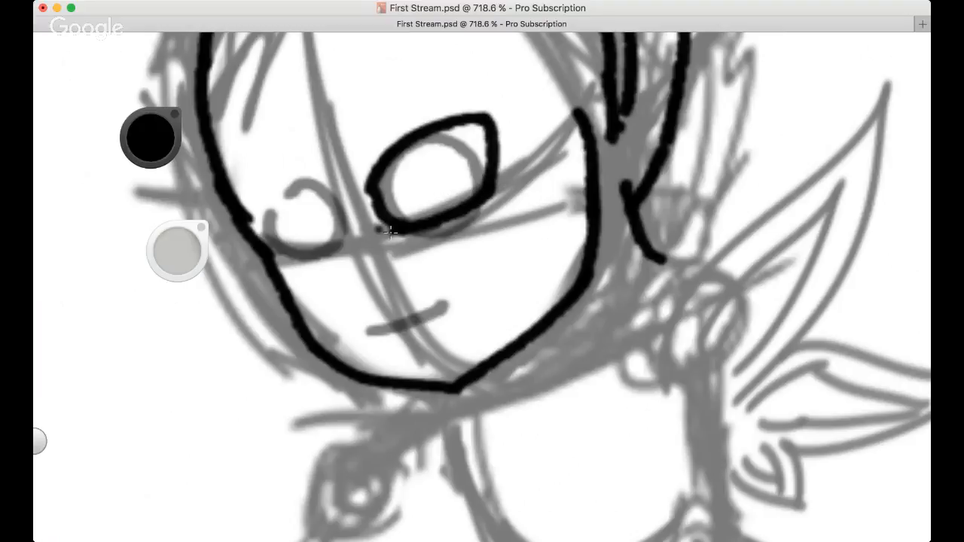
# Ink the smaller eye's upper lid, inner side and lower lid out to the face outline
pyautogui.moveTo(310, 181)
pyautogui.mouseDown()
pyautogui.moveTo(341, 243)
pyautogui.moveTo(336, 253)
pyautogui.mouseUp()
pyautogui.moveTo(315, 181)
pyautogui.mouseDown()
pyautogui.moveTo(272, 185)
pyautogui.moveTo(245, 198)
pyautogui.moveTo(322, 196)
pyautogui.mouseUp()
pyautogui.press('super+z')
pyautogui.moveTo(253, 237); pyautogui.dragTo(335, 241)
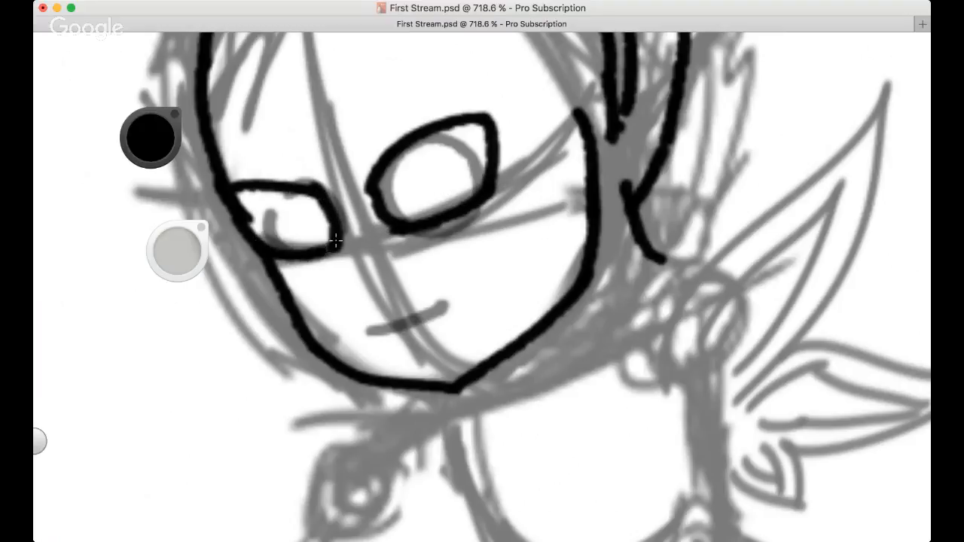
# Undo the smaller eye's last strokes and redraw its upper lid just short of the face outline
pyautogui.press('space')
pyautogui.moveTo(420, 241)
pyautogui.mouseDown()
pyautogui.moveTo(395, 256)
pyautogui.moveTo(425, 296)
pyautogui.mouseUp()
pyautogui.press('super+z')
pyautogui.press('super+z')
pyautogui.moveTo(299, 235); pyautogui.dragTo(354, 241)
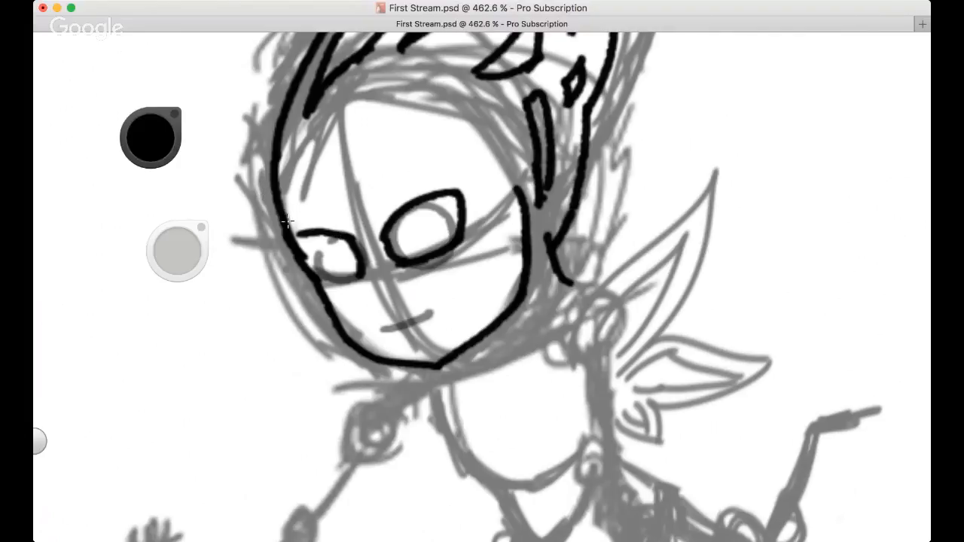
pyautogui.moveTo(421, 253); pyautogui.dragTo(347, 270)
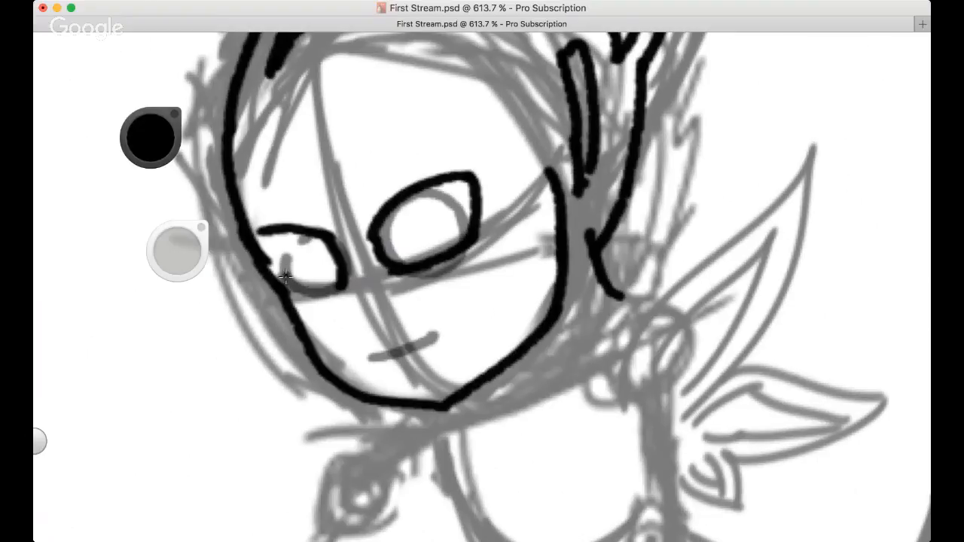
# Ink the smaller eye's lower lid and slanted outer edge, closing it just inside the face outline
pyautogui.moveTo(286, 275); pyautogui.dragTo(342, 285)
pyautogui.press('super+z')
pyautogui.moveTo(261, 235); pyautogui.dragTo(306, 276)
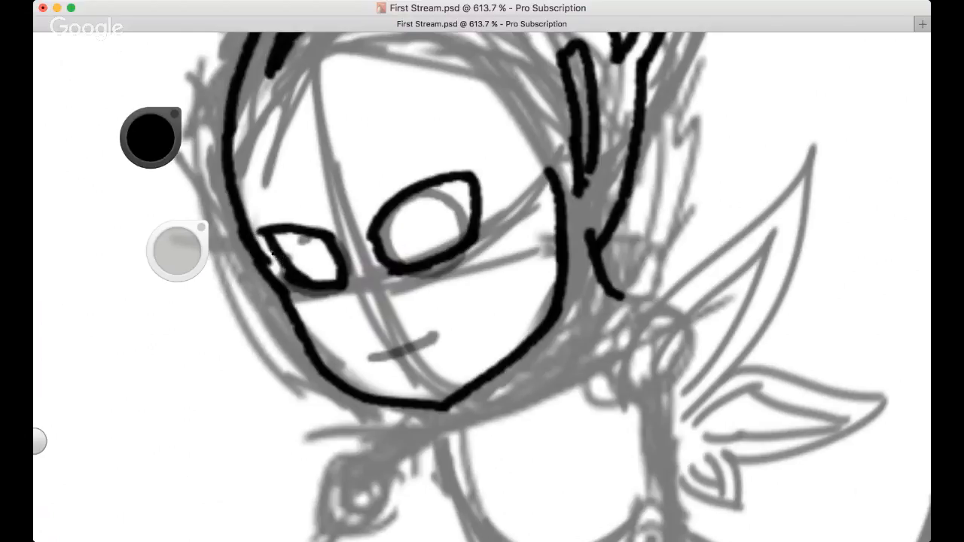
pyautogui.press('super+z')
pyautogui.moveTo(262, 233); pyautogui.dragTo(302, 277)
pyautogui.press('super+z')
# Refine the larger eye's inner corner and lower inner edge into a sharper outline
pyautogui.press('space')
pyautogui.moveTo(408, 243); pyautogui.dragTo(452, 243)
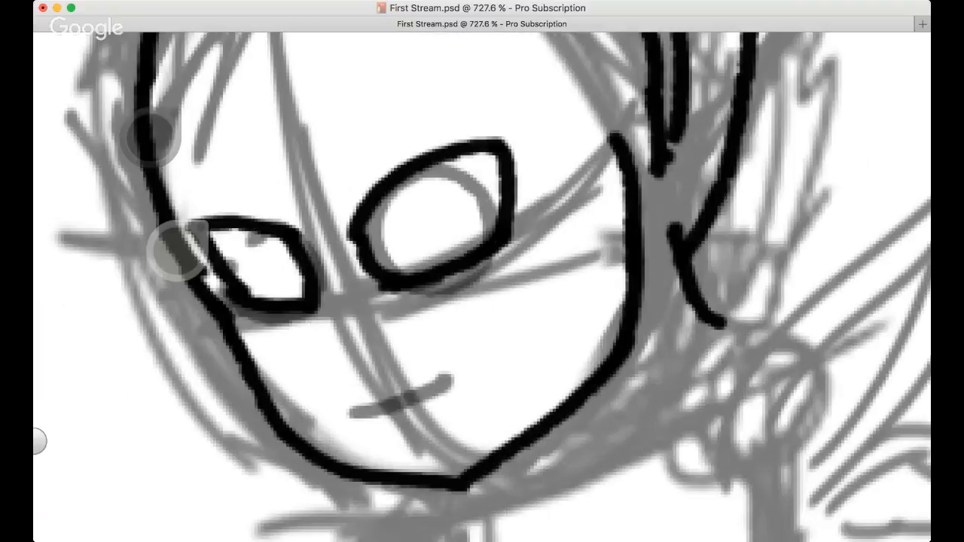
pyautogui.moveTo(360, 244); pyautogui.dragTo(392, 288)
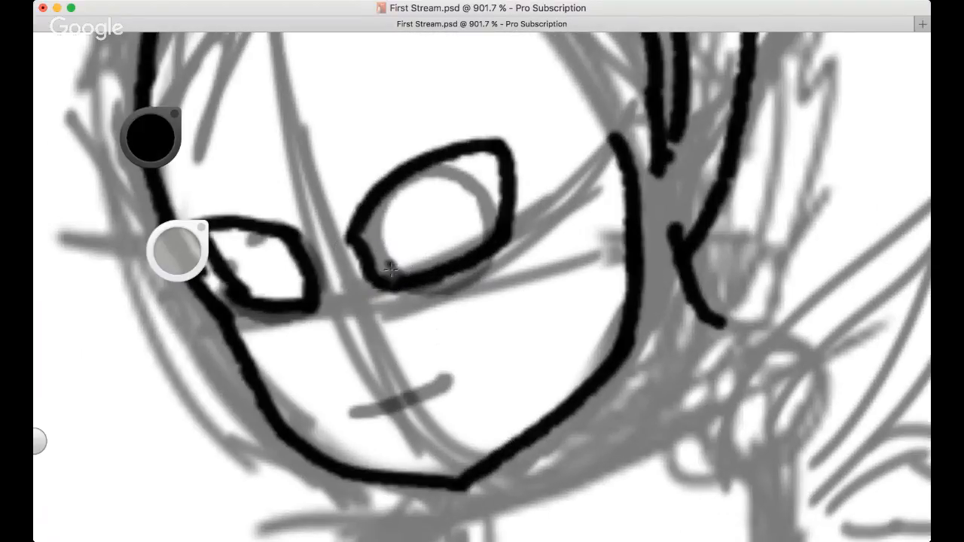
# Undo the larger eye's inner-corner strokes and redraw its lower inner edge as one smooth curve joining the lower lid
pyautogui.press('super+z')
pyautogui.moveTo(354, 238); pyautogui.dragTo(394, 285)
pyautogui.press('super+z')
pyautogui.press('super+z')
pyautogui.moveTo(354, 237)
pyautogui.mouseDown()
pyautogui.moveTo(390, 282)
pyautogui.moveTo(411, 271)
pyautogui.moveTo(376, 275)
pyautogui.moveTo(396, 319)
pyautogui.mouseUp()
# Ink the mouth over the sketched smile as one short, upward-slanting line, thinner than the face outline, redrawing it until it fits
pyautogui.press('space')
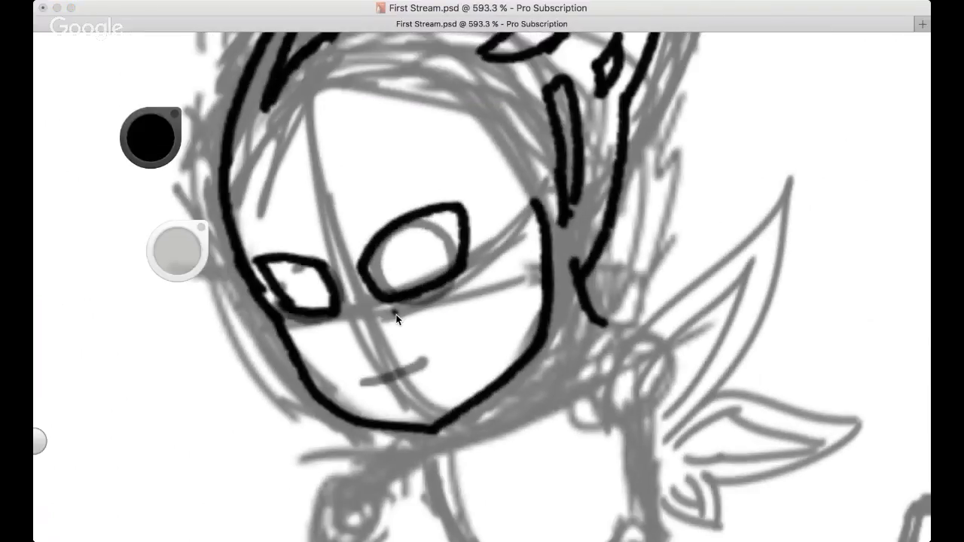
pyautogui.scroll(3, 396, 319)
pyautogui.moveTo(370, 264); pyautogui.dragTo(378, 100)
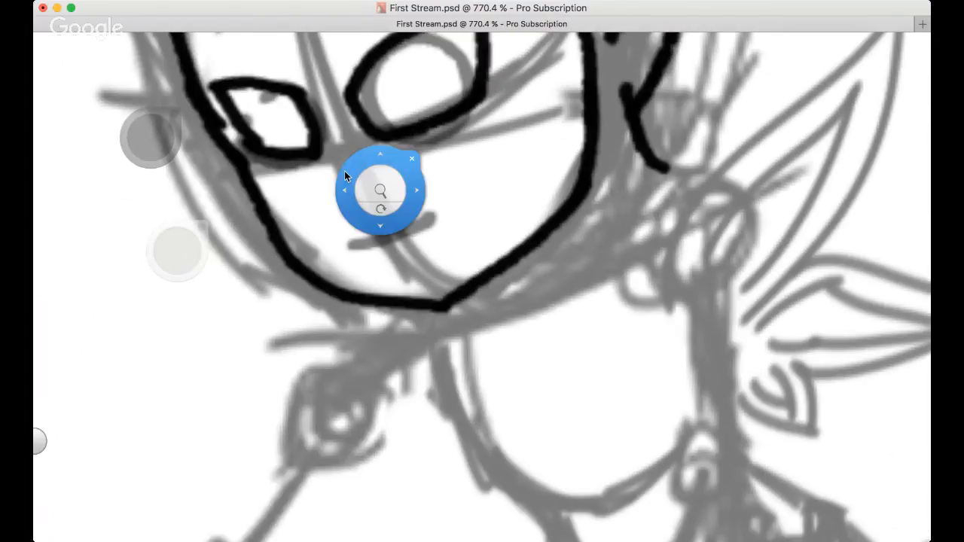
pyautogui.scroll(-7, 344, 171)
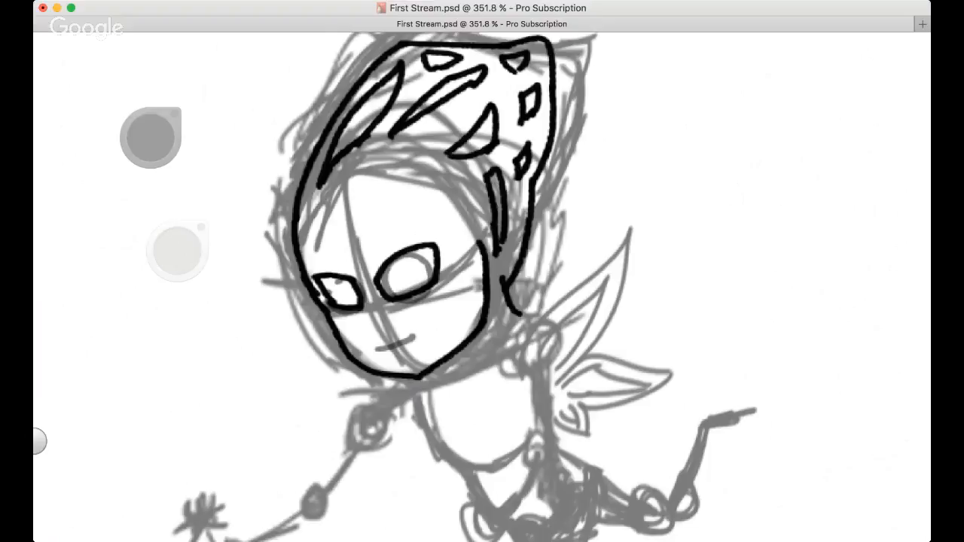
pyautogui.scroll(3, 337, 210)
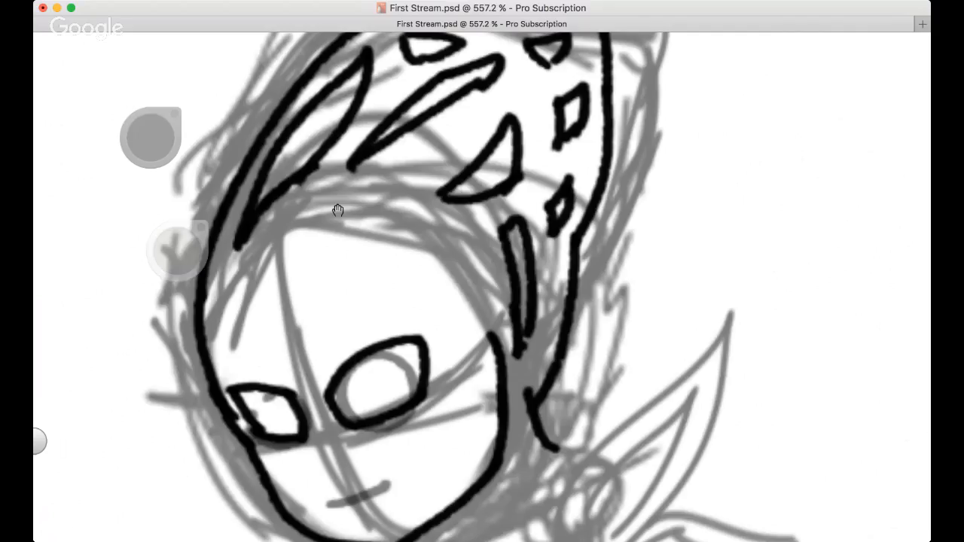
pyautogui.scroll(2, 337, 210)
pyautogui.scroll(2, 336, 326)
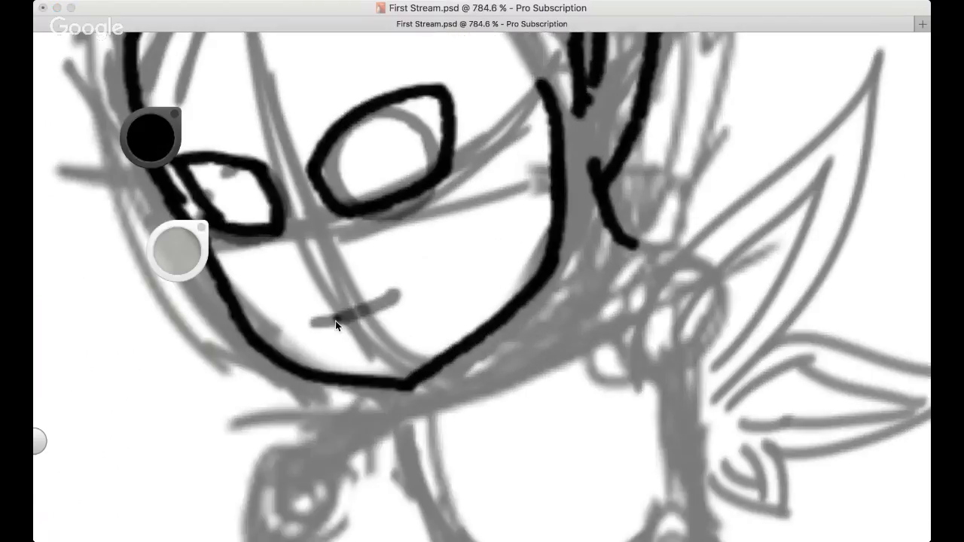
pyautogui.click(183, 253)
pyautogui.click(182, 254)
pyautogui.moveTo(322, 329); pyautogui.dragTo(403, 283)
pyautogui.press('super+z')
pyautogui.click(171, 255)
pyautogui.moveTo(306, 334); pyautogui.dragTo(400, 283)
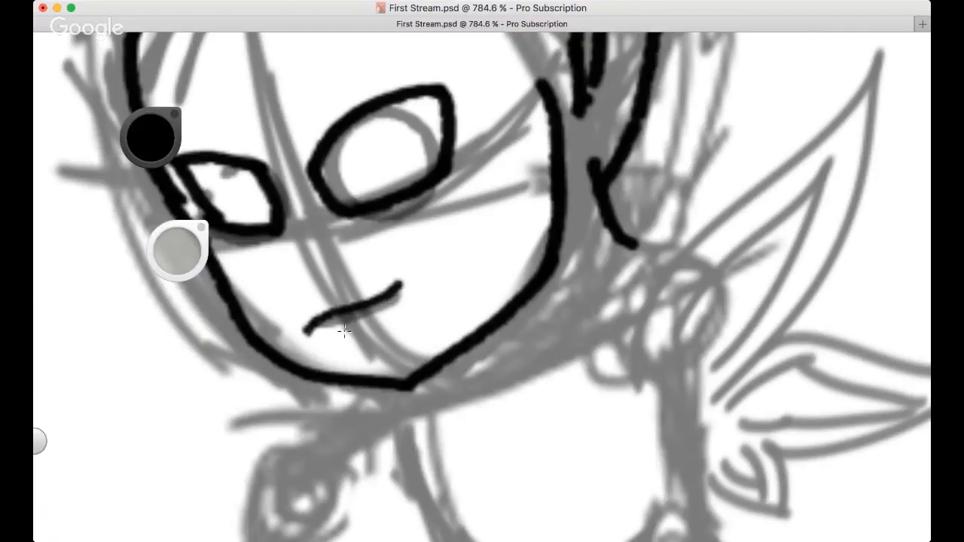
pyautogui.press('super+z')
pyautogui.moveTo(313, 319); pyautogui.dragTo(396, 286)
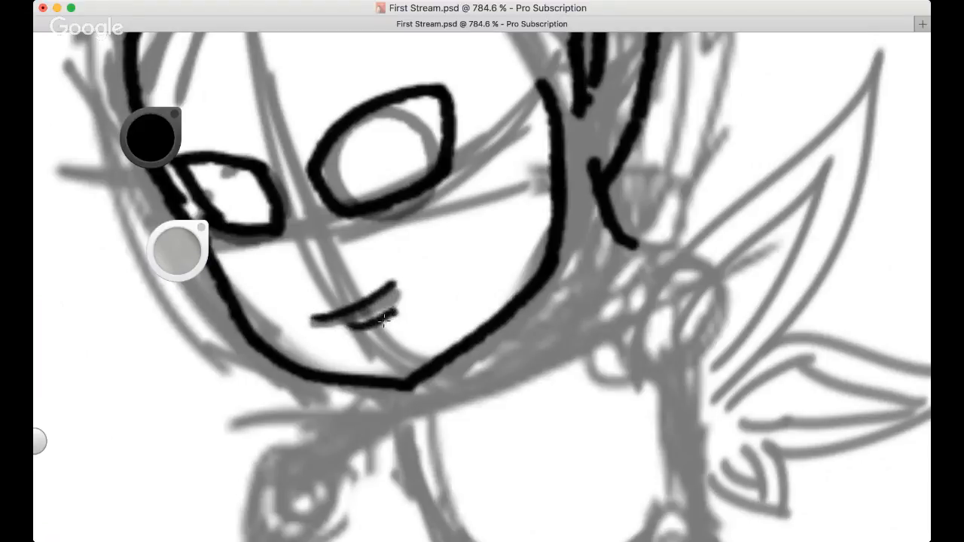
# Replace the mouth line with a small open, wedge-shaped smile below the eyes, outlined in black
pyautogui.press('super+z')
pyautogui.moveTo(317, 322); pyautogui.dragTo(403, 284)
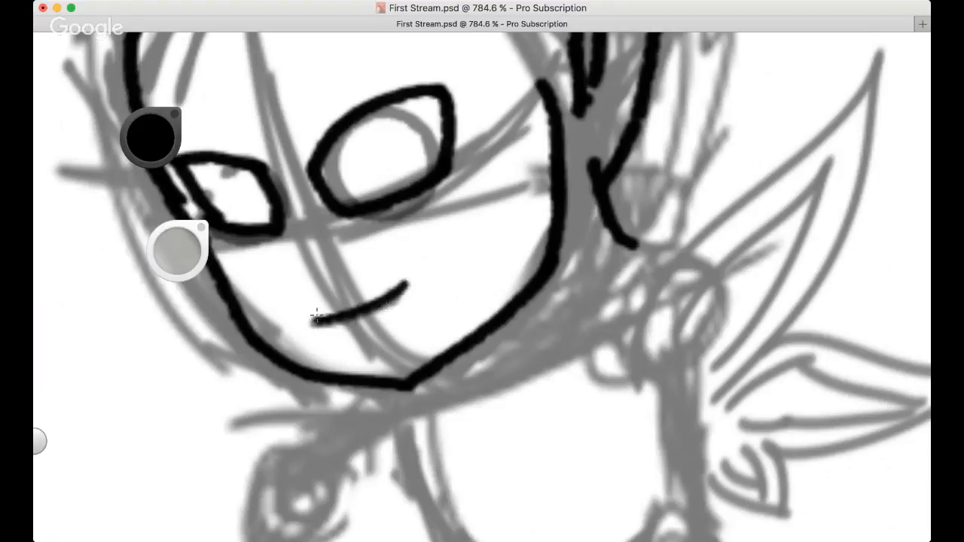
pyautogui.press('super+z')
pyautogui.moveTo(315, 309)
pyautogui.mouseDown()
pyautogui.moveTo(391, 271)
pyautogui.moveTo(349, 319)
pyautogui.moveTo(380, 309)
pyautogui.mouseUp()
pyautogui.moveTo(391, 277)
pyautogui.mouseDown()
pyautogui.moveTo(378, 312)
pyautogui.moveTo(387, 276)
pyautogui.mouseUp()
pyautogui.press('super+z')
pyautogui.press('super+z')
pyautogui.press('super+z')
pyautogui.moveTo(336, 315); pyautogui.dragTo(380, 316)
pyautogui.press('super+z')
pyautogui.moveTo(386, 275)
pyautogui.mouseDown()
pyautogui.moveTo(373, 319)
pyautogui.moveTo(384, 315)
pyautogui.mouseUp()
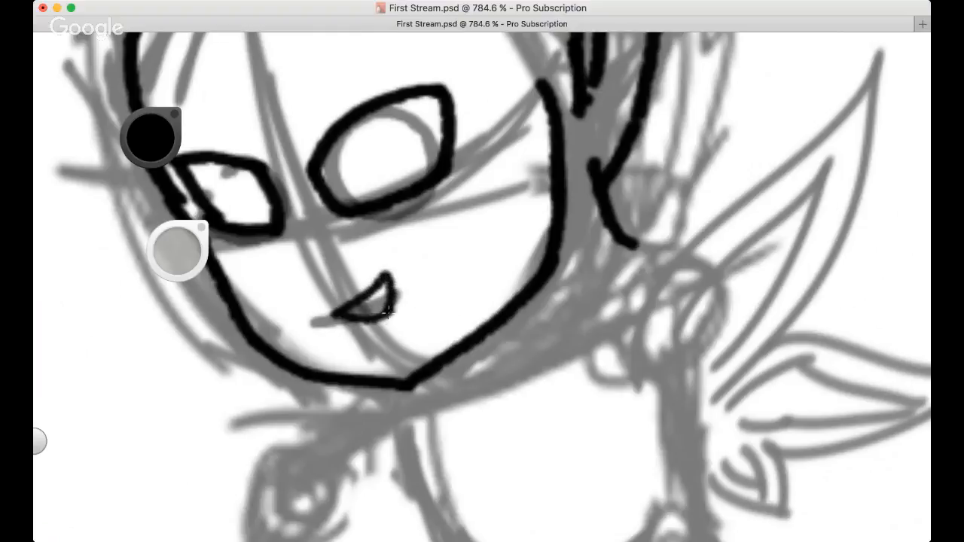
# Redraw the short line behind the jaw, below the hair strand, as a thinner stroke
pyautogui.press('space')
pyautogui.moveTo(460, 283); pyautogui.dragTo(417, 310)
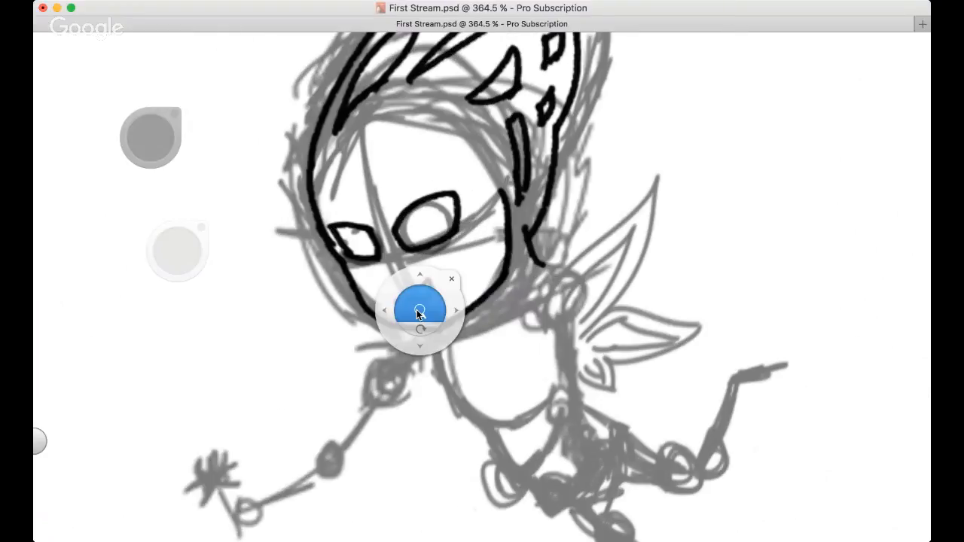
pyautogui.moveTo(305, 318); pyautogui.dragTo(310, 205)
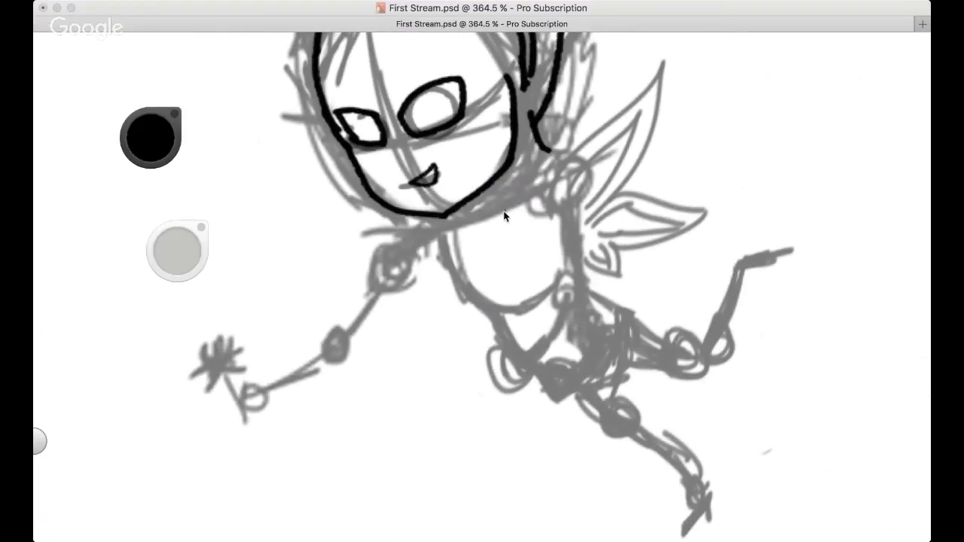
pyautogui.hotkey('ctrl', 'z')
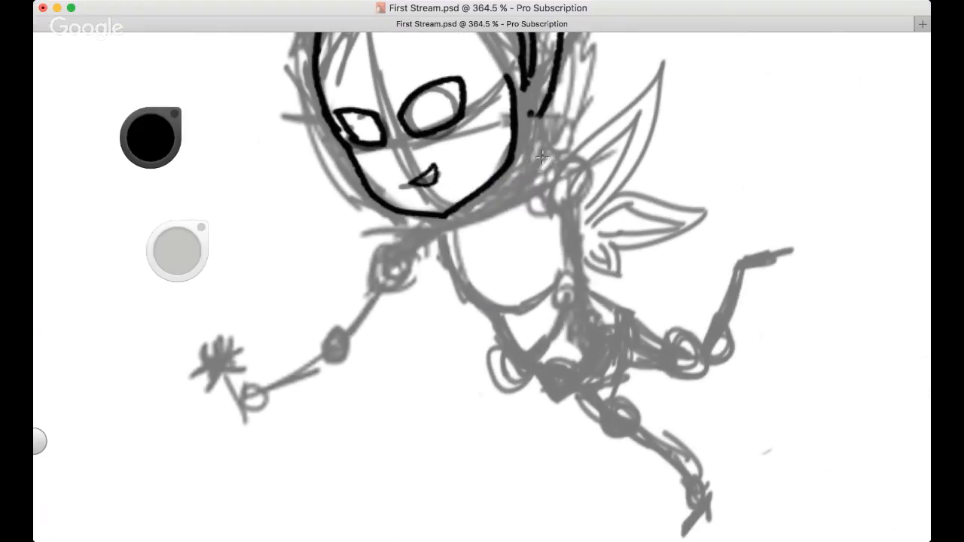
pyautogui.moveTo(540, 114)
pyautogui.mouseDown()
pyautogui.moveTo(529, 126)
pyautogui.moveTo(535, 156)
pyautogui.mouseUp()
pyautogui.press('super+z')
pyautogui.moveTo(532, 122); pyautogui.dragTo(540, 151)
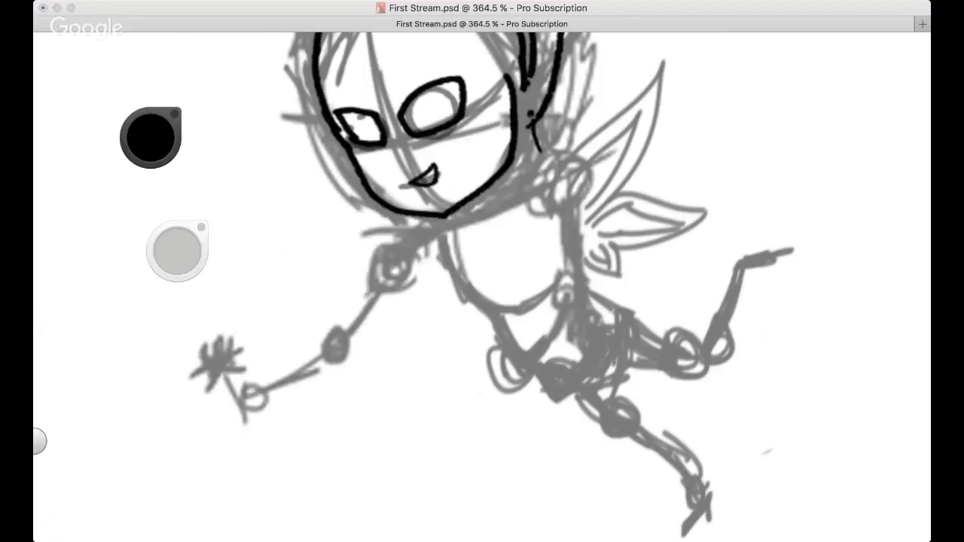
# Remove the stray dot above the short line behind the jaw
pyautogui.press('space')
pyautogui.moveTo(455, 277); pyautogui.dragTo(476, 256)
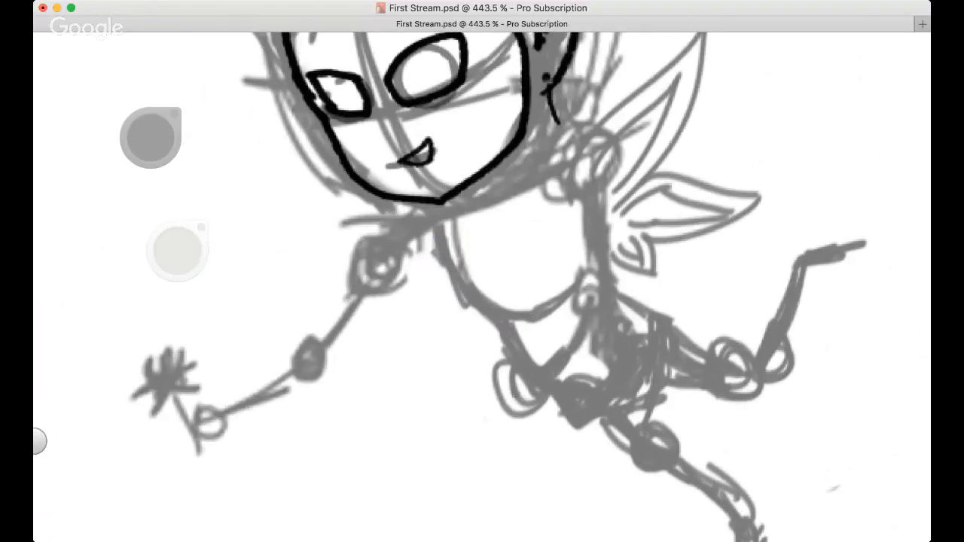
pyautogui.press('space')
pyautogui.moveTo(340, 271); pyautogui.dragTo(316, 296)
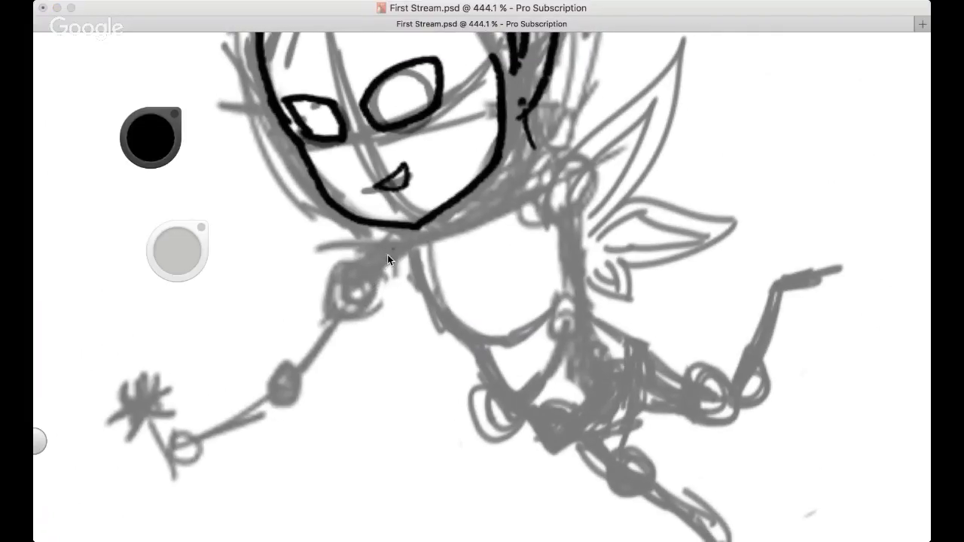
pyautogui.press('space')
pyautogui.moveTo(442, 269); pyautogui.dragTo(419, 331)
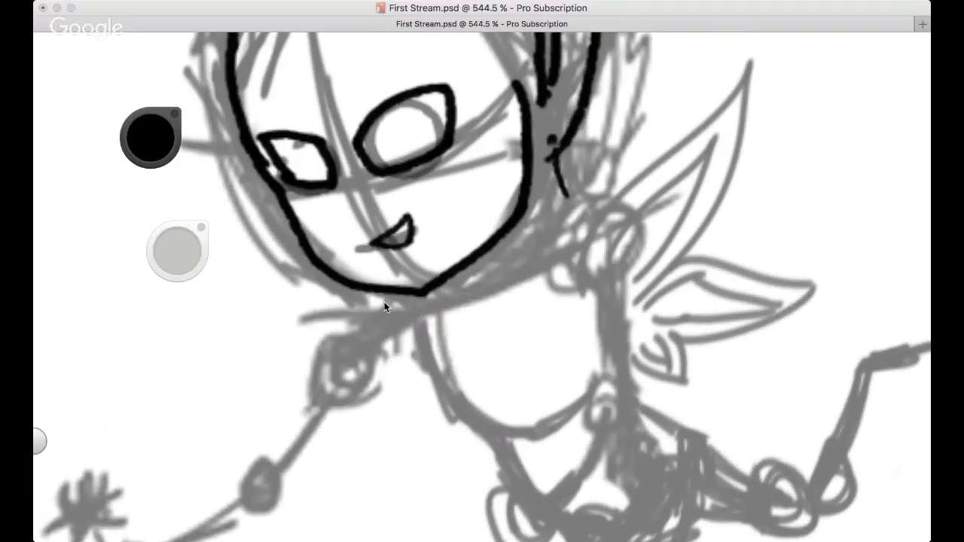
pyautogui.click(549, 136)
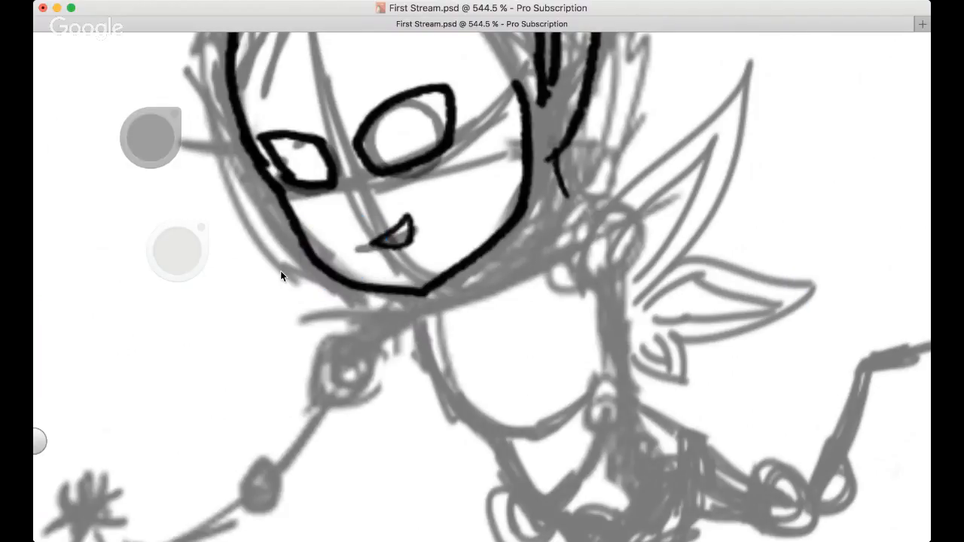
pyautogui.moveTo(280, 270); pyautogui.dragTo(343, 168)
pyautogui.moveTo(411, 202)
pyautogui.mouseDown()
pyautogui.moveTo(371, 283)
pyautogui.moveTo(449, 197)
pyautogui.mouseUp()
pyautogui.press('super+z')
pyautogui.press('super+z')
pyautogui.press('super+z')
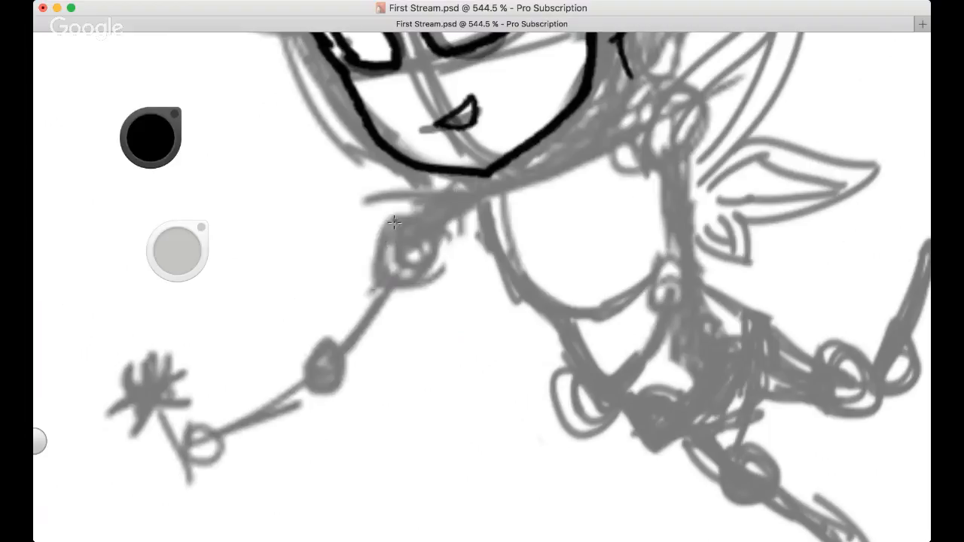
pyautogui.moveTo(394, 211); pyautogui.dragTo(380, 296)
pyautogui.press('super+z')
pyautogui.moveTo(386, 223); pyautogui.dragTo(405, 207)
pyautogui.press('super+z')
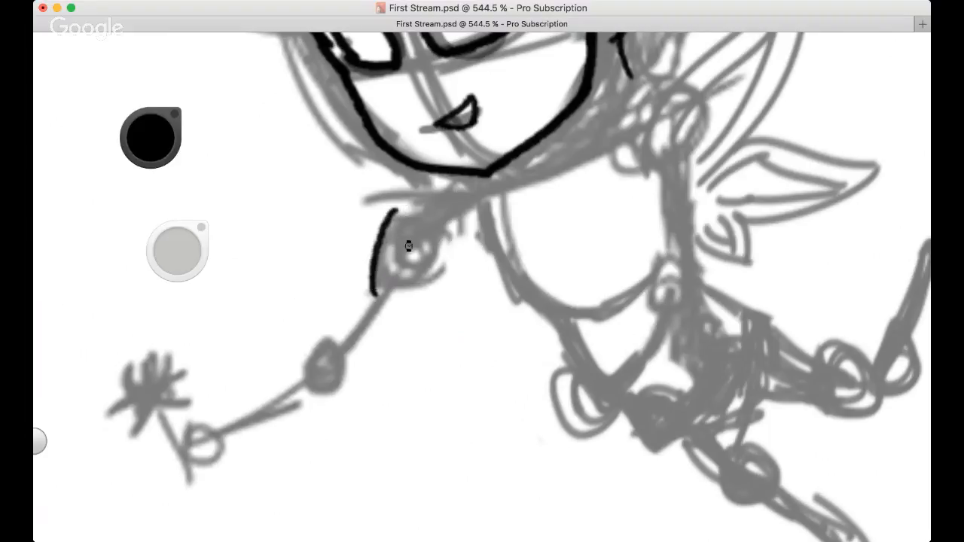
pyautogui.press('super+z')
pyautogui.moveTo(374, 293)
pyautogui.mouseDown()
pyautogui.moveTo(399, 211)
pyautogui.moveTo(413, 204)
pyautogui.moveTo(372, 284)
pyautogui.mouseUp()
pyautogui.press('super+z')
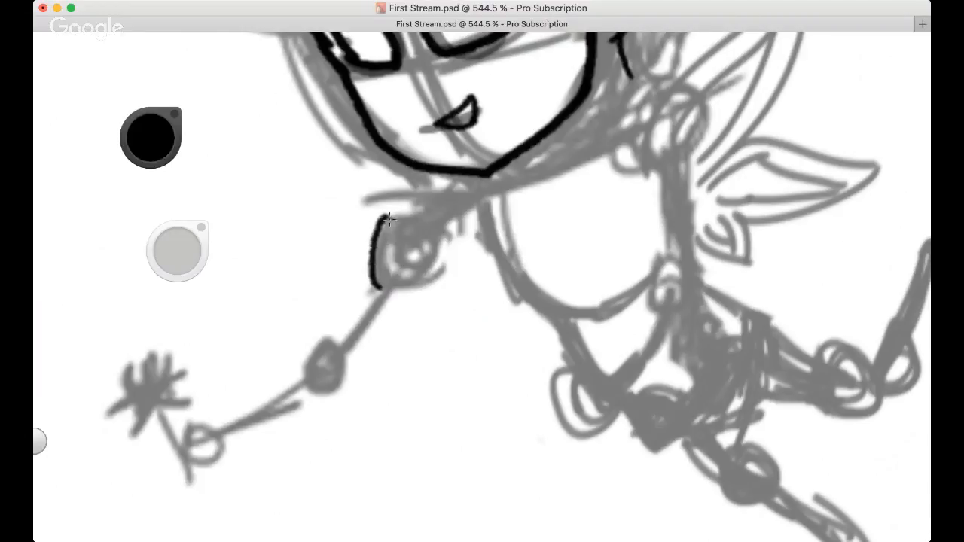
# Ink two short neck strokes, one below the chin and one below the jaw's back edge
pyautogui.moveTo(386, 216)
pyautogui.mouseDown()
pyautogui.moveTo(455, 195)
pyautogui.moveTo(403, 249)
pyautogui.moveTo(399, 236)
pyautogui.moveTo(463, 183)
pyautogui.moveTo(493, 189)
pyautogui.moveTo(512, 177)
pyautogui.mouseUp()
pyautogui.press('super+z')
pyautogui.press('super+z')
pyautogui.press('super+z')
pyautogui.press('super+z')
pyautogui.press('super+z')
pyautogui.press('super+z')
pyautogui.press('space')
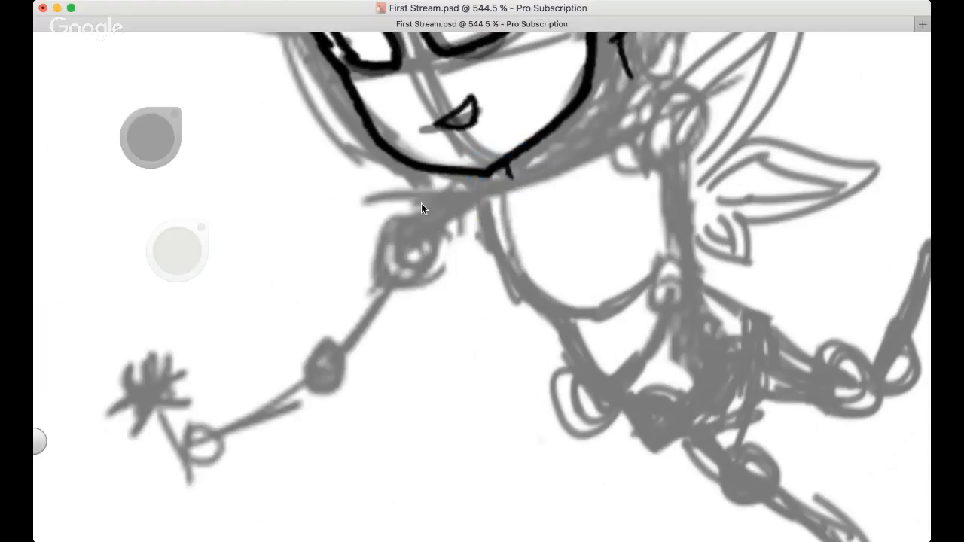
pyautogui.moveTo(421, 203); pyautogui.dragTo(385, 299)
pyautogui.moveTo(544, 205); pyautogui.dragTo(562, 218)
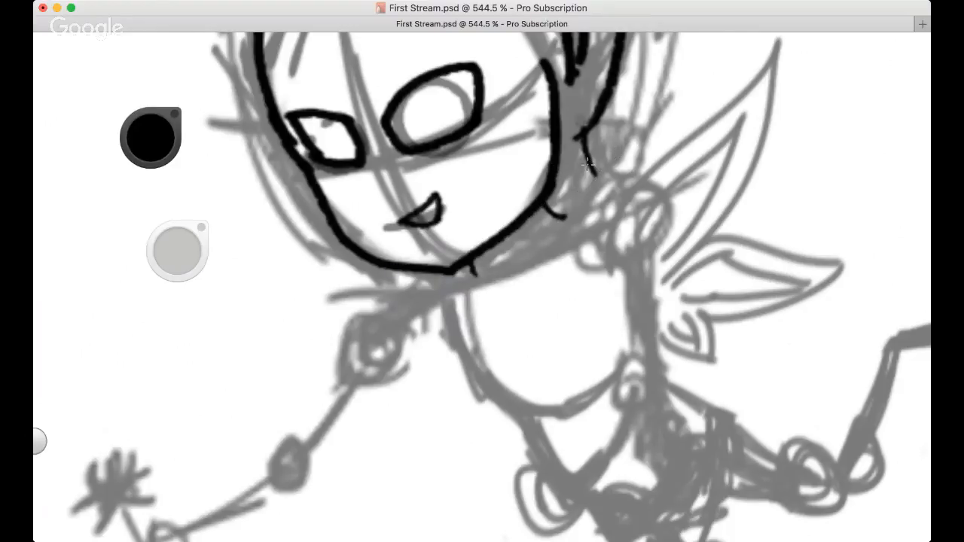
# Remove the short line behind the jaw and extend the hair's outer line down to meet the jaw
pyautogui.press('super+Tab')
pyautogui.press('super+z')
pyautogui.moveTo(578, 138)
pyautogui.mouseDown()
pyautogui.moveTo(573, 167)
pyautogui.moveTo(580, 134)
pyautogui.mouseUp()
pyautogui.press('super+z')
# Replace the two neck strokes with new short lines slanting down from the underside of the jaw
pyautogui.press('space')
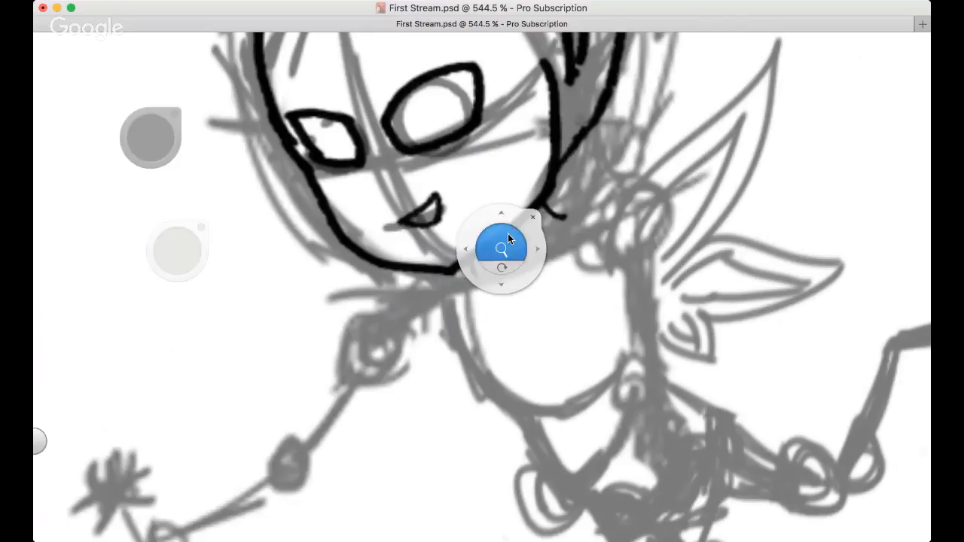
pyautogui.moveTo(508, 239); pyautogui.dragTo(526, 198)
pyautogui.press('e')
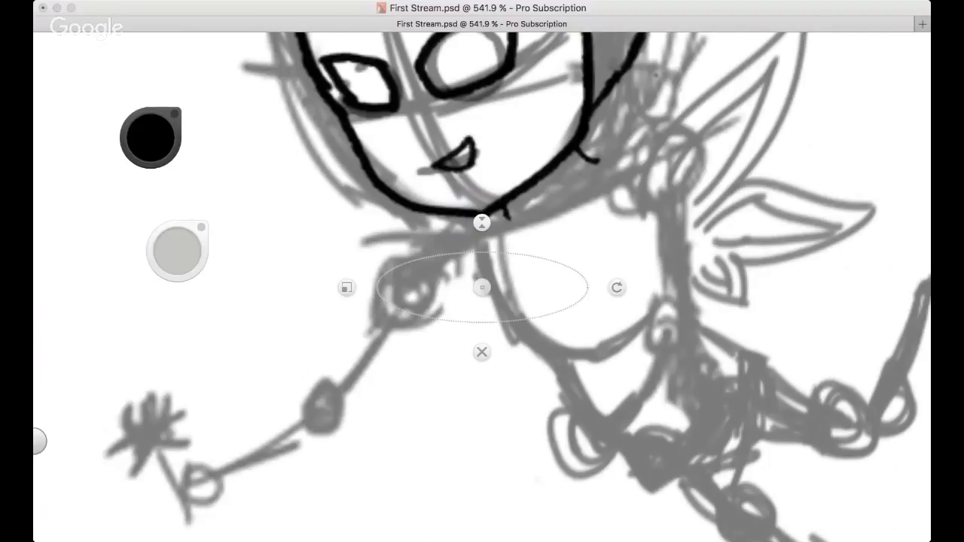
pyautogui.press('e')
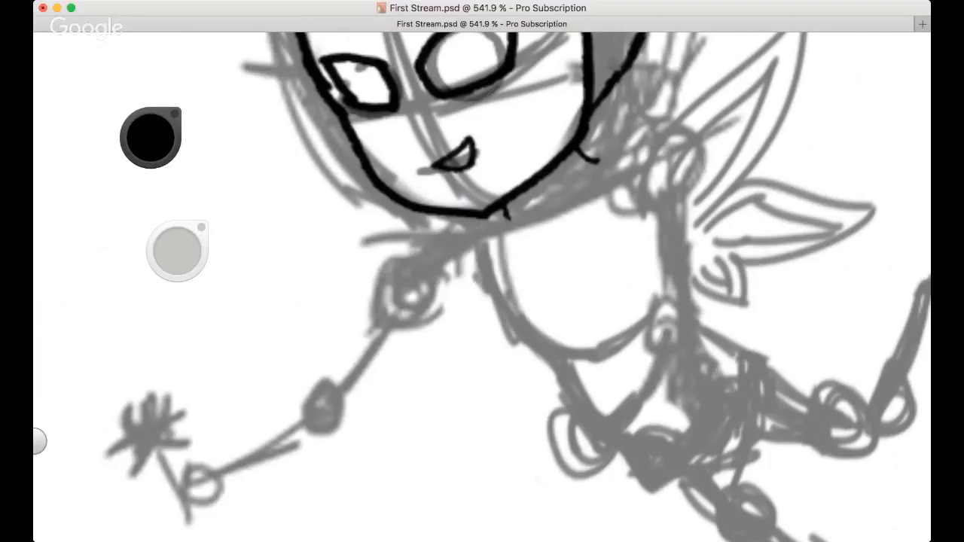
pyautogui.moveTo(618, 164); pyautogui.dragTo(593, 155)
pyautogui.press('super+z')
pyautogui.press('super+Tab')
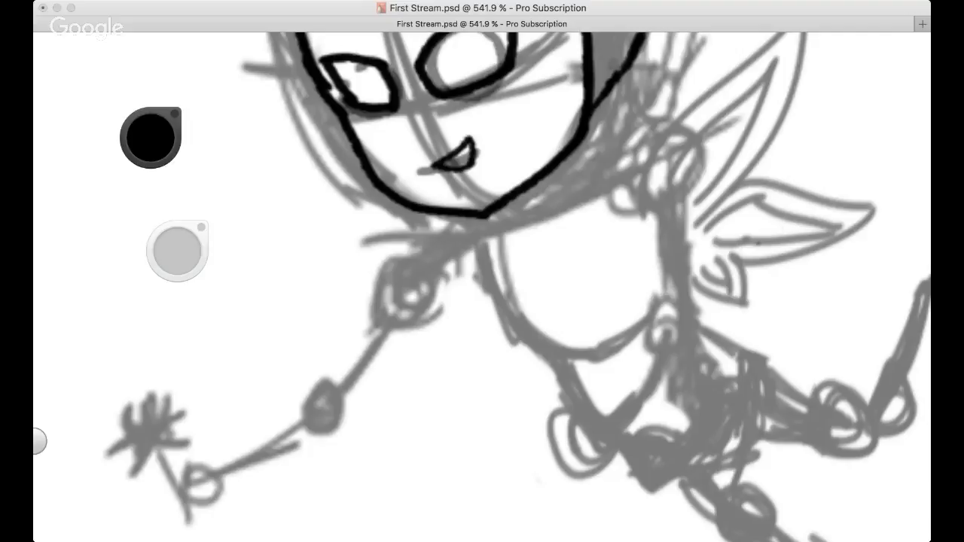
pyautogui.moveTo(513, 198); pyautogui.dragTo(519, 210)
pyautogui.moveTo(567, 159); pyautogui.dragTo(579, 178)
pyautogui.press('super+z')
pyautogui.press('super+z')
pyautogui.moveTo(514, 198); pyautogui.dragTo(524, 209)
pyautogui.moveTo(565, 161); pyautogui.dragTo(574, 178)
pyautogui.press('space')
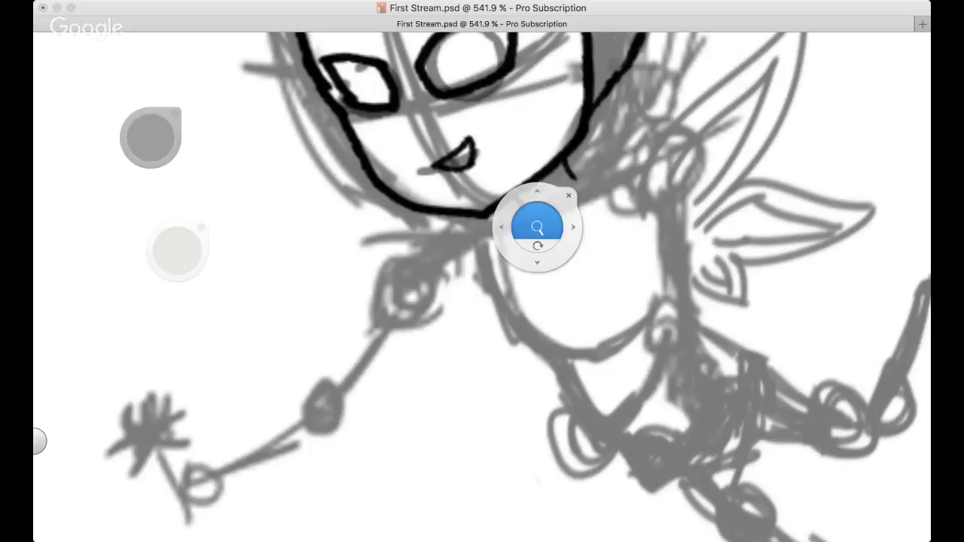
pyautogui.moveTo(539, 218); pyautogui.dragTo(493, 256)
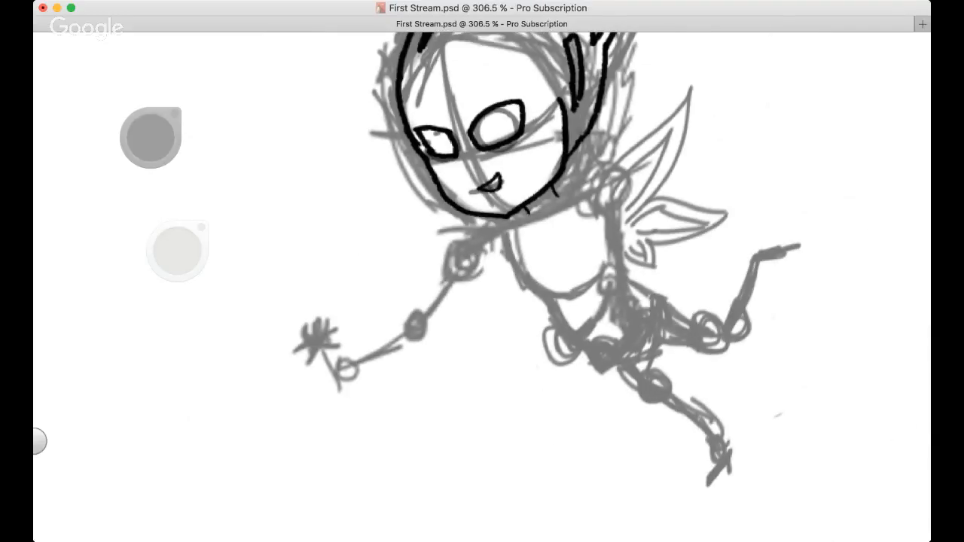
pyautogui.scroll(5, 529, 216)
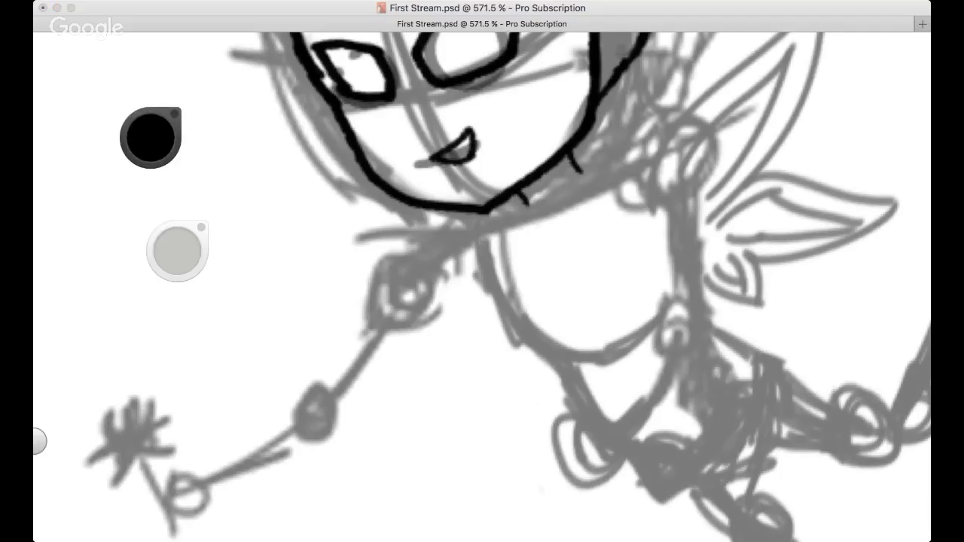
pyautogui.scroll(1, 425, 247)
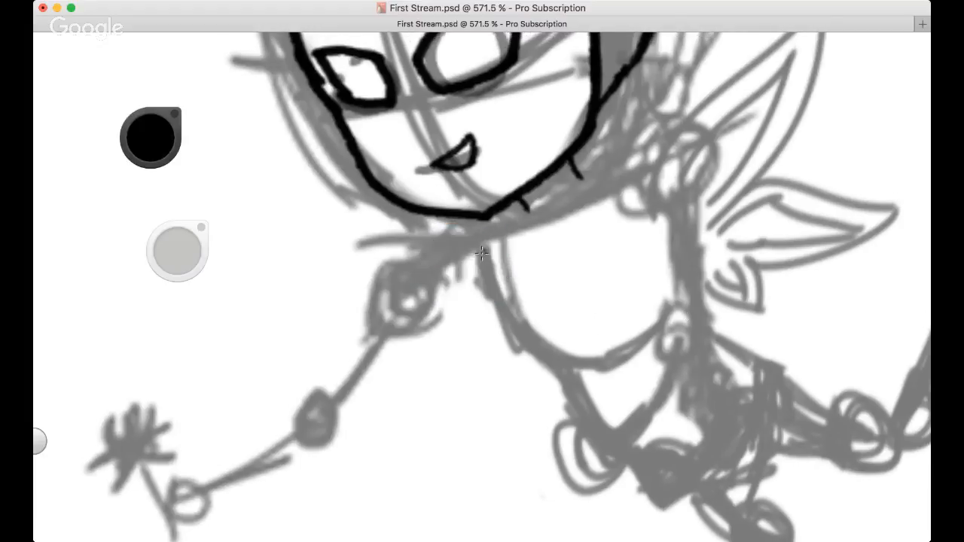
pyautogui.moveTo(492, 269)
pyautogui.mouseDown()
pyautogui.moveTo(556, 360)
pyautogui.moveTo(561, 343)
pyautogui.mouseUp()
pyautogui.scroll(-2, 607, 58)
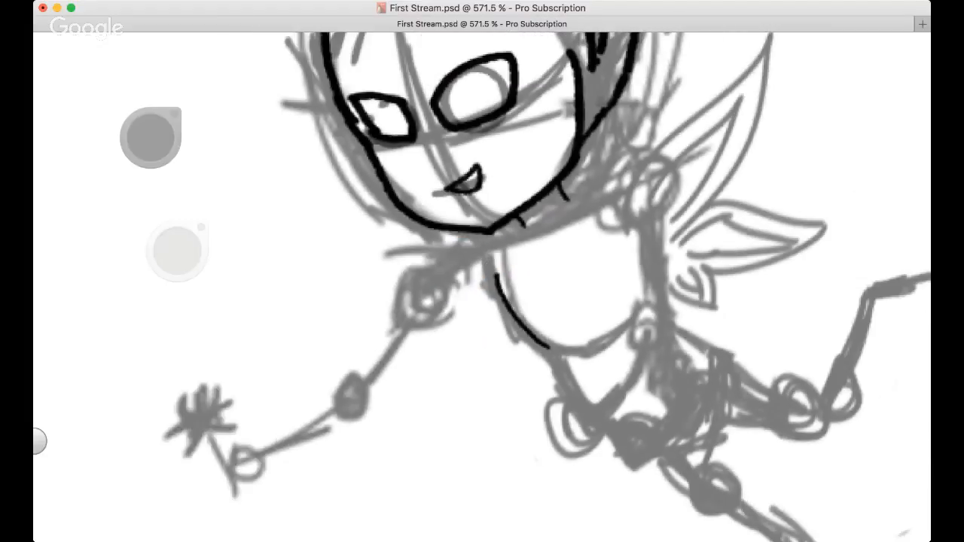
pyautogui.moveTo(567, 209); pyautogui.dragTo(564, 295)
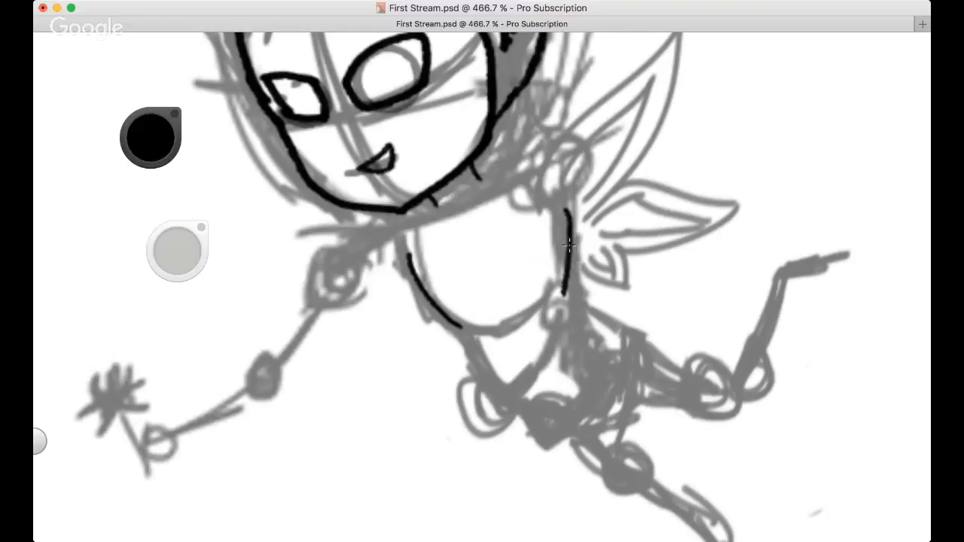
pyautogui.press('super+z')
pyautogui.moveTo(565, 204)
pyautogui.mouseDown()
pyautogui.moveTo(569, 280)
pyautogui.moveTo(597, 354)
pyautogui.moveTo(629, 358)
pyautogui.moveTo(600, 330)
pyautogui.moveTo(619, 360)
pyautogui.mouseUp()
pyautogui.moveTo(461, 329); pyautogui.dragTo(554, 409)
pyautogui.press('super+z')
pyautogui.press('super+z')
pyautogui.press('super+z')
# Ink both sides of the torso over the sketch, curving the front down to the crotch and the back around the hip
pyautogui.moveTo(411, 245)
pyautogui.mouseDown()
pyautogui.moveTo(513, 390)
pyautogui.moveTo(562, 418)
pyautogui.moveTo(547, 415)
pyautogui.moveTo(592, 408)
pyautogui.mouseUp()
pyautogui.moveTo(565, 277)
pyautogui.mouseDown()
pyautogui.moveTo(623, 346)
pyautogui.moveTo(635, 385)
pyautogui.mouseUp()
pyautogui.moveTo(545, 179); pyautogui.dragTo(566, 268)
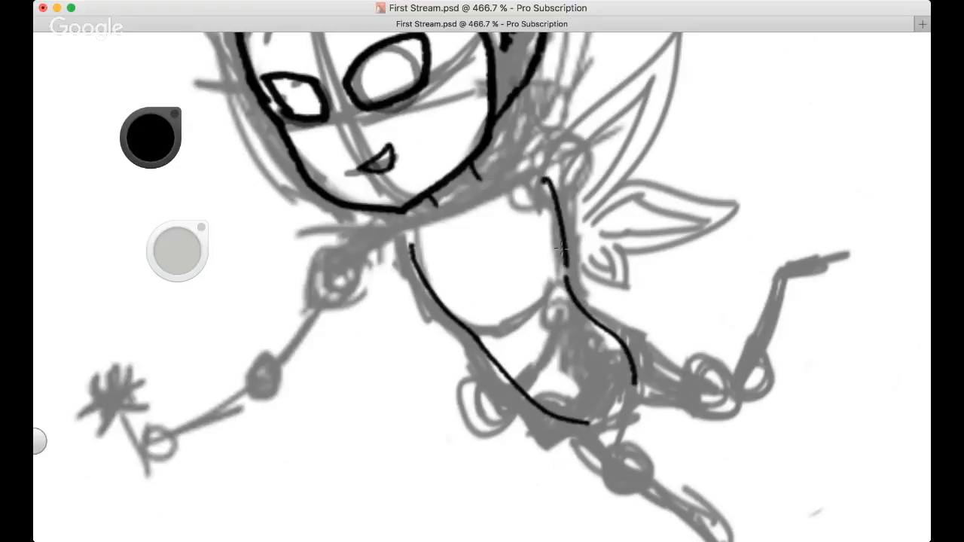
pyautogui.press('super+z')
pyautogui.moveTo(549, 183); pyautogui.dragTo(570, 284)
# Connect the torso's front line up to the neck and ink the shoulder line from the neck to the back edge
pyautogui.moveTo(358, 242); pyautogui.dragTo(365, 258)
pyautogui.moveTo(359, 264)
pyautogui.mouseDown()
pyautogui.moveTo(441, 220)
pyautogui.moveTo(427, 259)
pyautogui.mouseUp()
pyautogui.press('super+z')
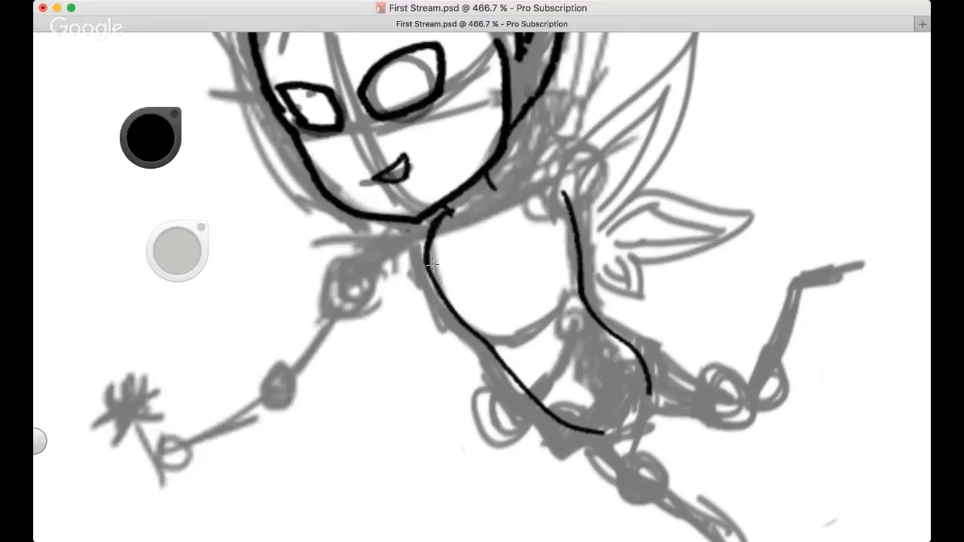
pyautogui.moveTo(494, 185)
pyautogui.mouseDown()
pyautogui.moveTo(526, 182)
pyautogui.moveTo(500, 185)
pyautogui.moveTo(564, 195)
pyautogui.mouseUp()
pyautogui.press('super+z')
pyautogui.press('super+z')
pyautogui.moveTo(495, 186); pyautogui.dragTo(564, 192)
pyautogui.press('super+z')
pyautogui.moveTo(489, 181)
pyautogui.mouseDown()
pyautogui.moveTo(564, 189)
pyautogui.moveTo(570, 206)
pyautogui.mouseUp()
pyautogui.press('space')
pyautogui.moveTo(411, 278); pyautogui.dragTo(338, 302)
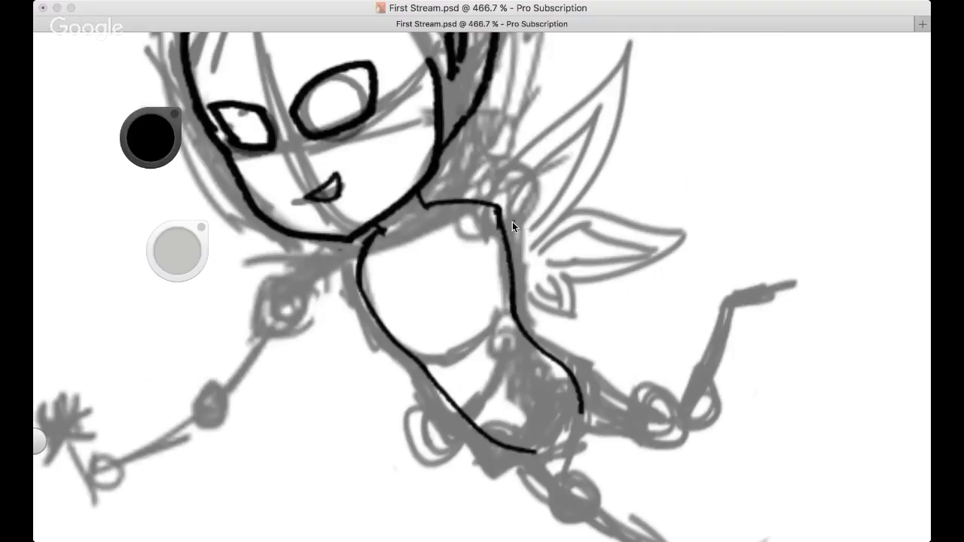
pyautogui.press('space')
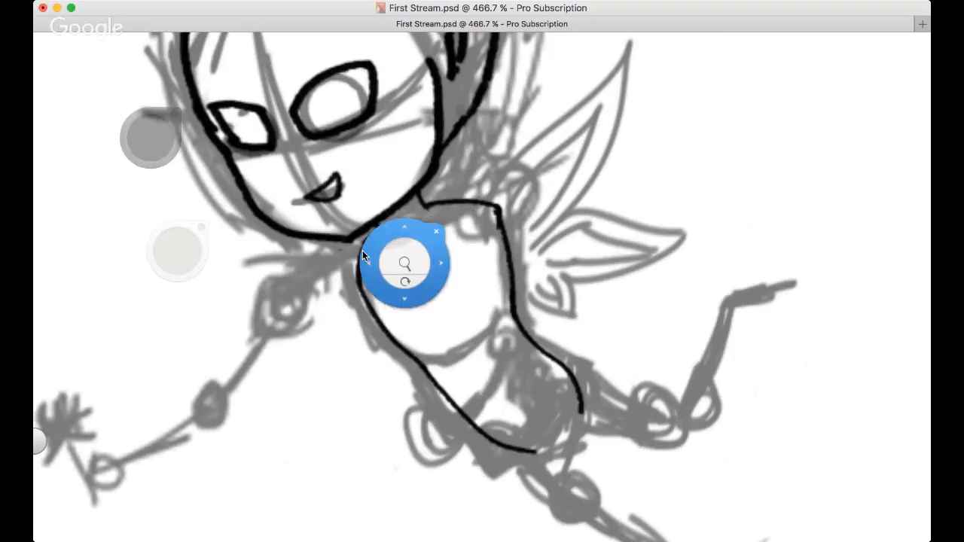
pyautogui.moveTo(363, 250)
pyautogui.mouseDown()
pyautogui.moveTo(422, 222)
pyautogui.moveTo(381, 258)
pyautogui.mouseUp()
pyautogui.press('super+z')
pyautogui.moveTo(438, 213); pyautogui.dragTo(369, 288)
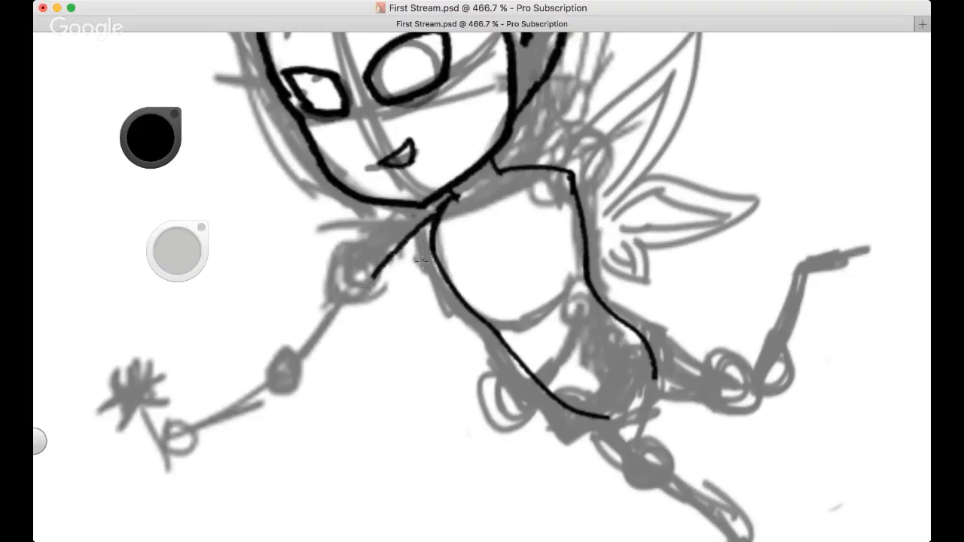
pyautogui.press('super+z')
pyautogui.moveTo(437, 206); pyautogui.dragTo(389, 263)
pyautogui.press('super+z')
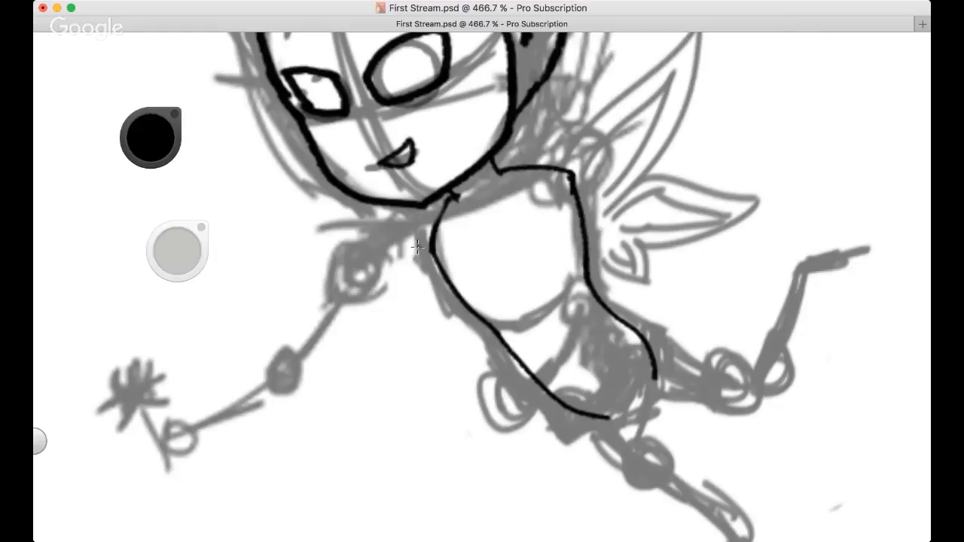
pyautogui.moveTo(447, 198); pyautogui.dragTo(387, 258)
pyautogui.press('super+z')
pyautogui.moveTo(447, 198)
pyautogui.mouseDown()
pyautogui.moveTo(385, 252)
pyautogui.moveTo(363, 282)
pyautogui.mouseUp()
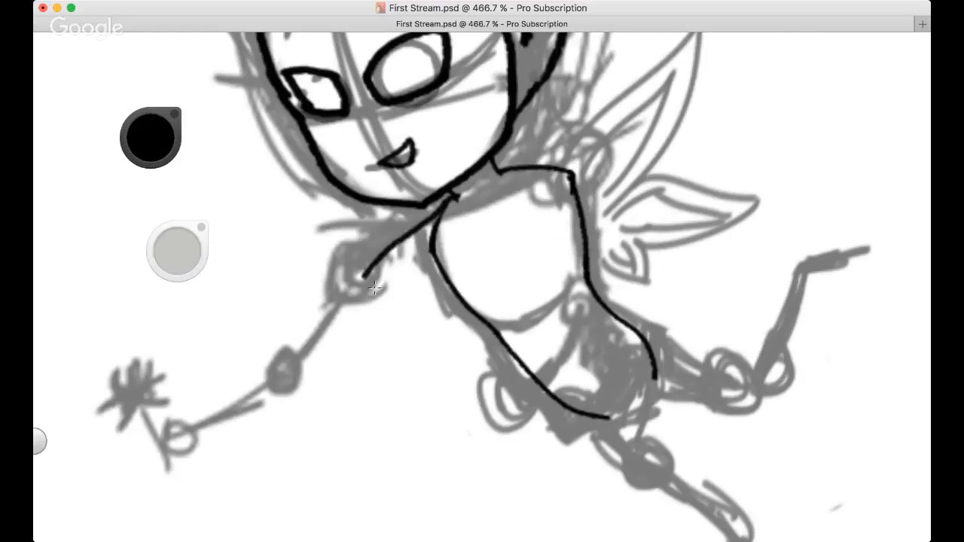
pyautogui.press('super+z')
pyautogui.moveTo(452, 196); pyautogui.dragTo(387, 261)
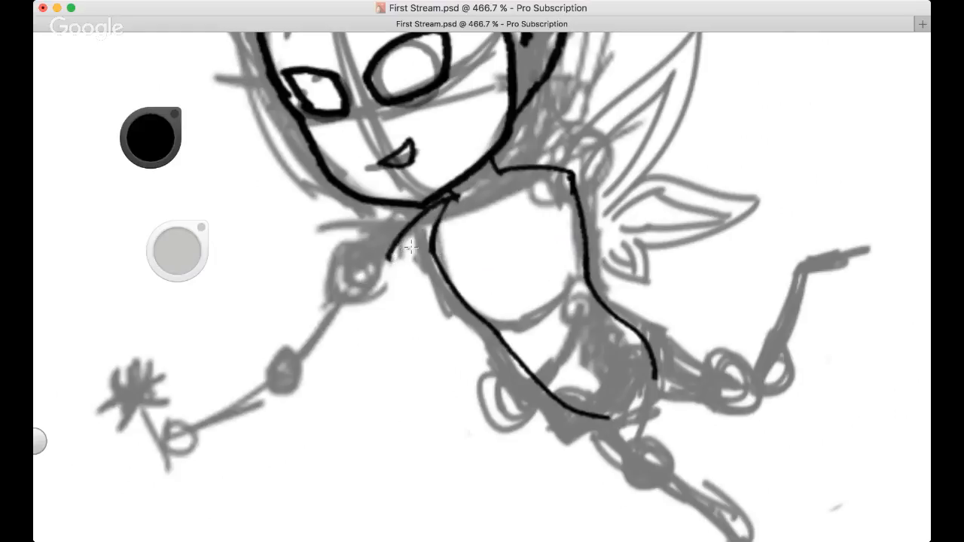
pyautogui.press('super+z')
# Remove the inked arm line below the neck and sketch the front upper arm in grey from shoulder to elbow
pyautogui.press('super+Tab')
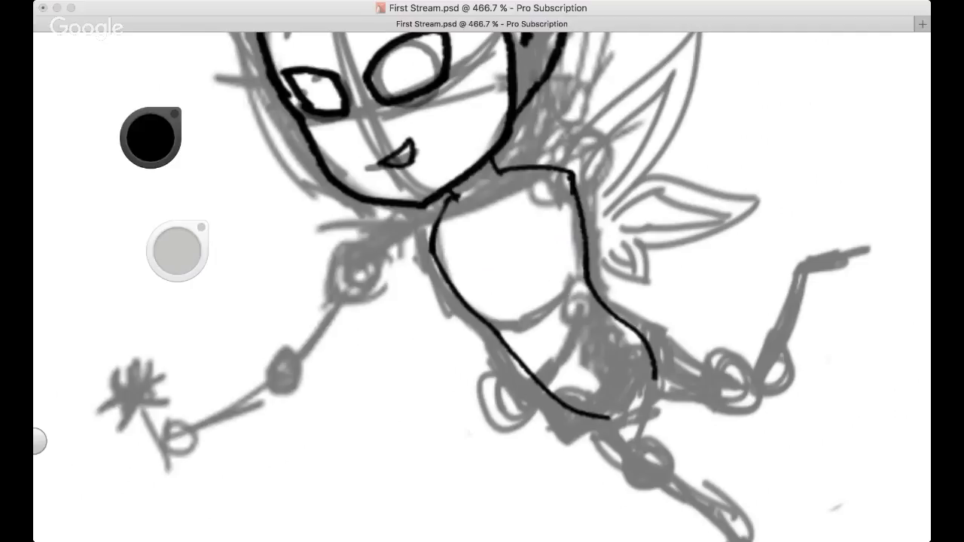
pyautogui.click(751, 312)
pyautogui.moveTo(425, 218)
pyautogui.mouseDown()
pyautogui.moveTo(412, 253)
pyautogui.moveTo(432, 251)
pyautogui.moveTo(396, 252)
pyautogui.moveTo(379, 270)
pyautogui.moveTo(382, 260)
pyautogui.moveTo(371, 276)
pyautogui.moveTo(377, 301)
pyautogui.moveTo(389, 308)
pyautogui.moveTo(426, 289)
pyautogui.mouseUp()
pyautogui.press('super+z')
pyautogui.press('super+z')
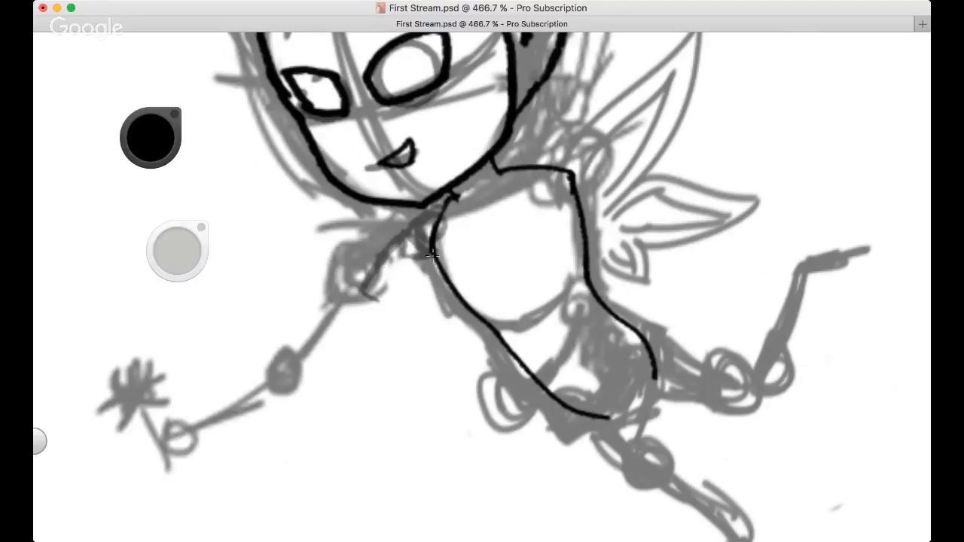
pyautogui.moveTo(433, 256); pyautogui.dragTo(374, 305)
pyautogui.press('space')
pyautogui.moveTo(454, 288)
pyautogui.mouseDown()
pyautogui.moveTo(422, 289)
pyautogui.moveTo(378, 325)
pyautogui.moveTo(418, 315)
pyautogui.moveTo(378, 340)
pyautogui.moveTo(372, 358)
pyautogui.moveTo(405, 341)
pyautogui.mouseUp()
pyautogui.press('space')
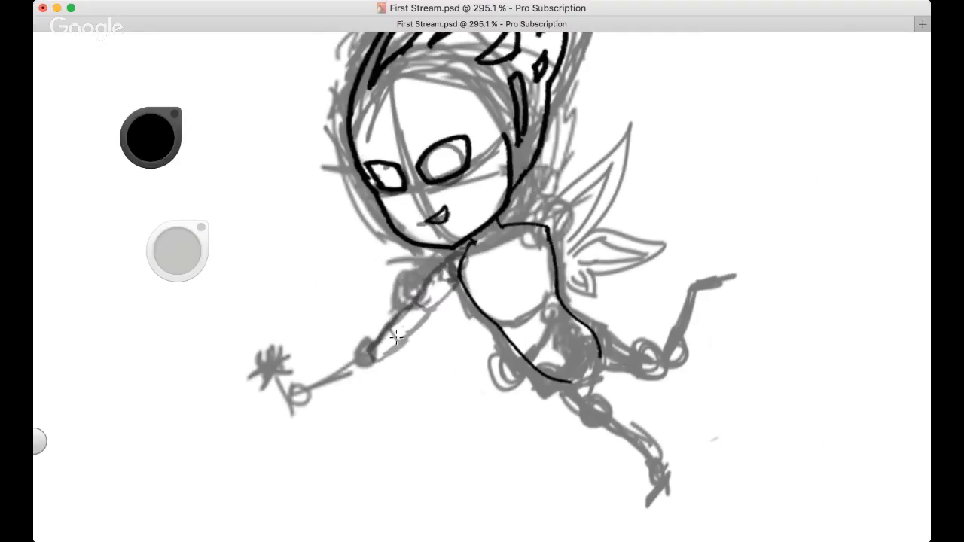
# Sketch the front forearm as a short tapered segment below the elbow, ending in a blocky hand shape
pyautogui.press('super+Tab')
pyautogui.press('super+Tab')
pyautogui.scroll(-3, 447, 301)
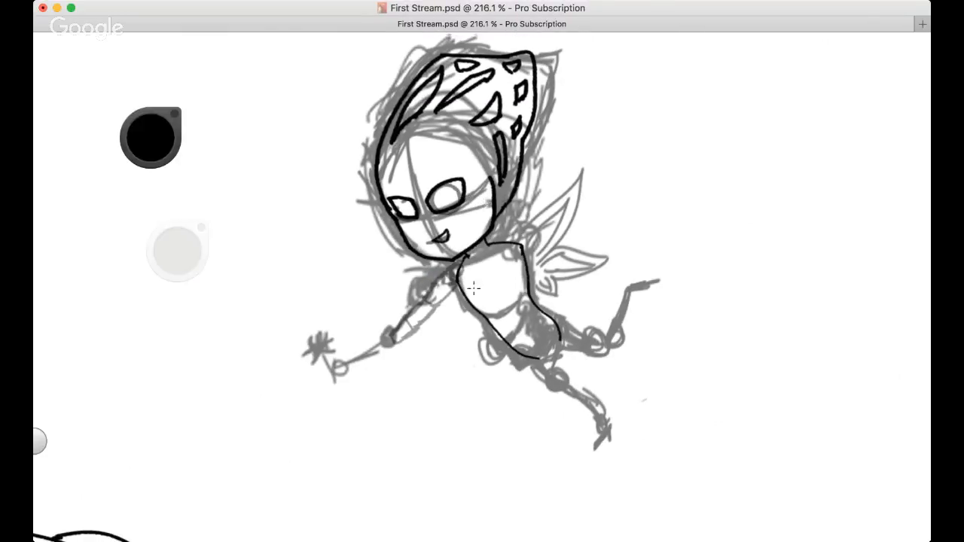
pyautogui.scroll(5, 479, 286)
pyautogui.scroll(3, 335, 309)
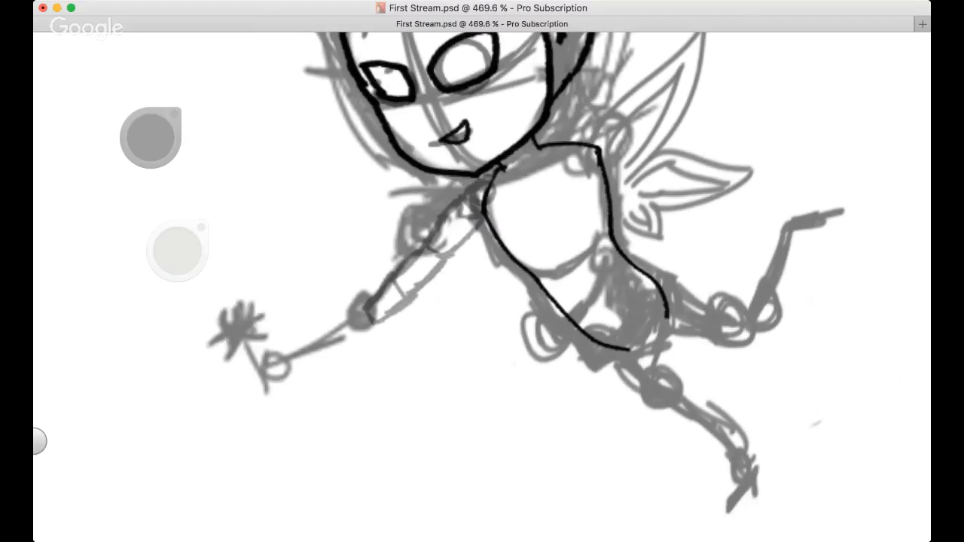
pyautogui.moveTo(346, 305); pyautogui.dragTo(305, 306)
pyautogui.moveTo(306, 307); pyautogui.dragTo(325, 354)
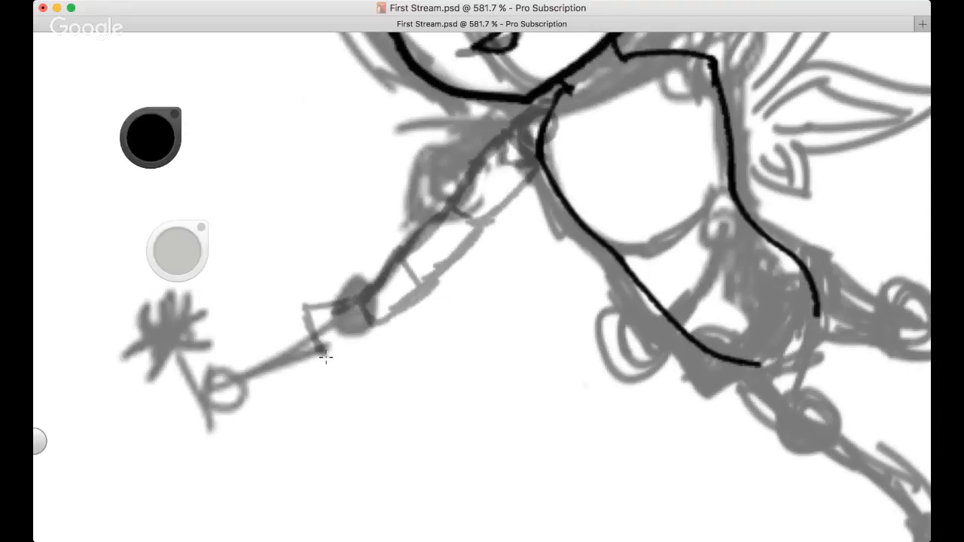
pyautogui.moveTo(368, 324); pyautogui.dragTo(336, 347)
pyautogui.moveTo(306, 304)
pyautogui.mouseDown()
pyautogui.moveTo(284, 323)
pyautogui.moveTo(277, 363)
pyautogui.moveTo(333, 347)
pyautogui.moveTo(350, 293)
pyautogui.mouseUp()
# Try to sketch the far arm hanging down over the torso, from a round shoulder joint to a hand at the hip
pyautogui.press('space')
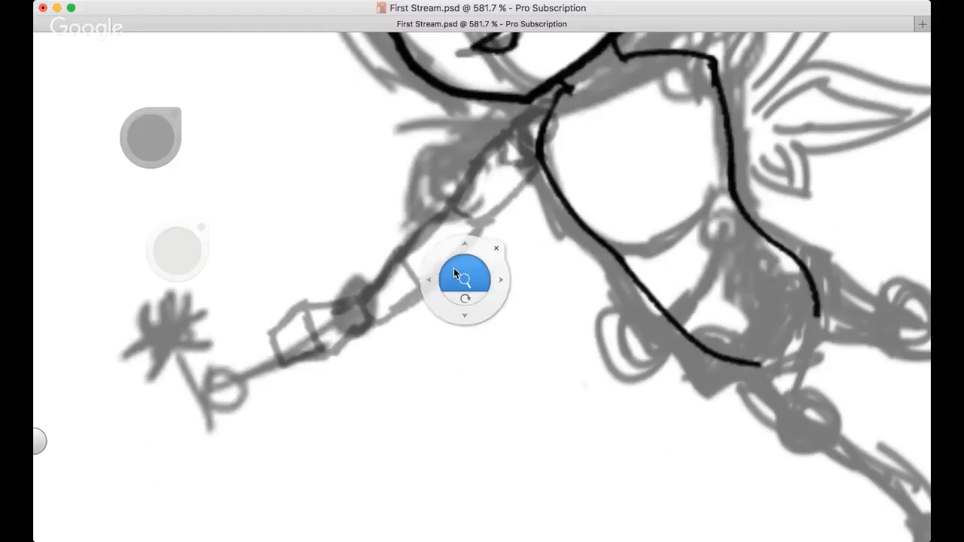
pyautogui.moveTo(454, 267); pyautogui.dragTo(103, 479)
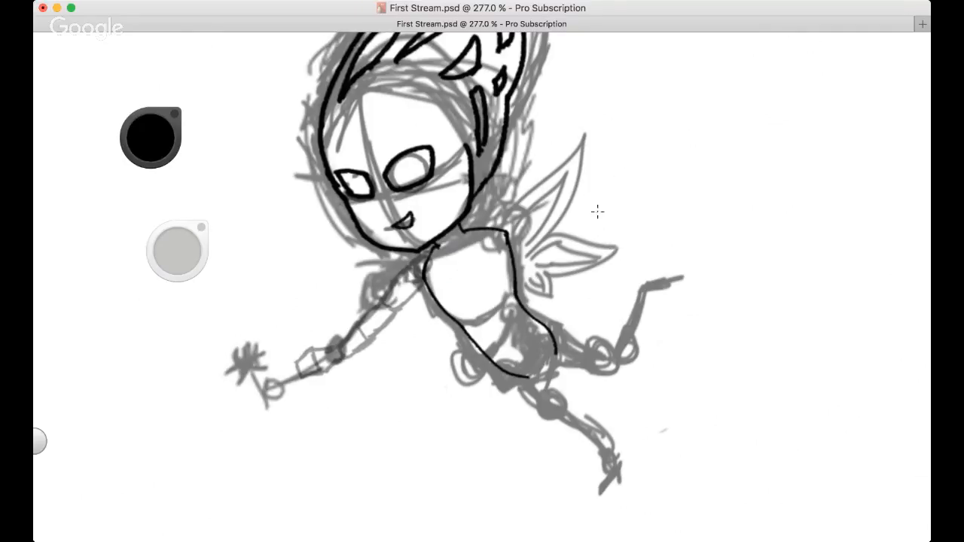
pyautogui.scroll(3, 510, 286)
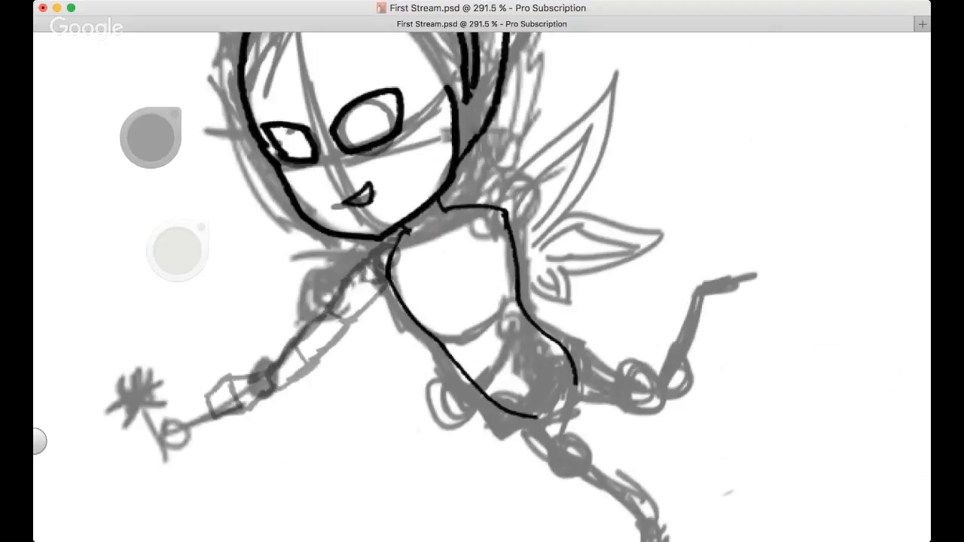
pyautogui.scroll(3, 507, 297)
pyautogui.hscroll(-2, 455, 296)
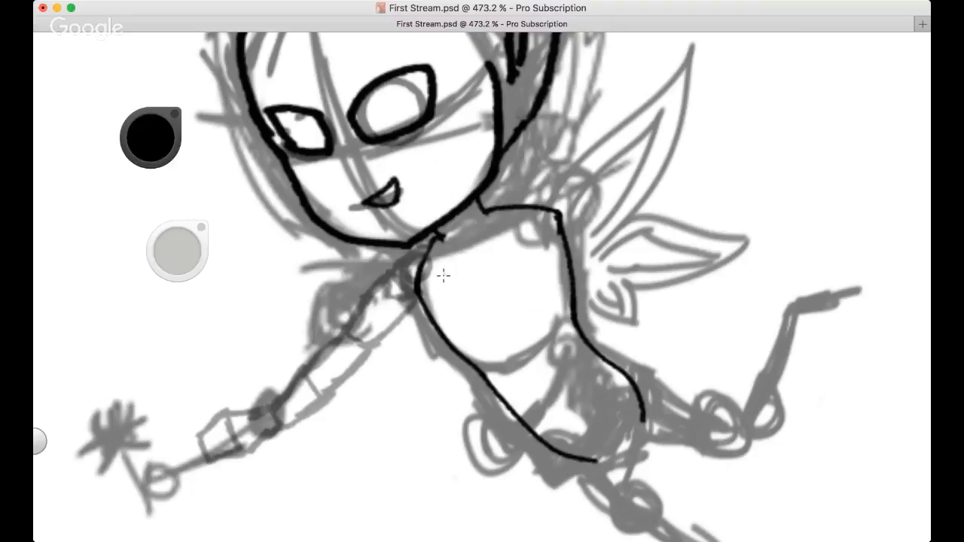
pyautogui.press('space')
pyautogui.moveTo(354, 283); pyautogui.dragTo(414, 241)
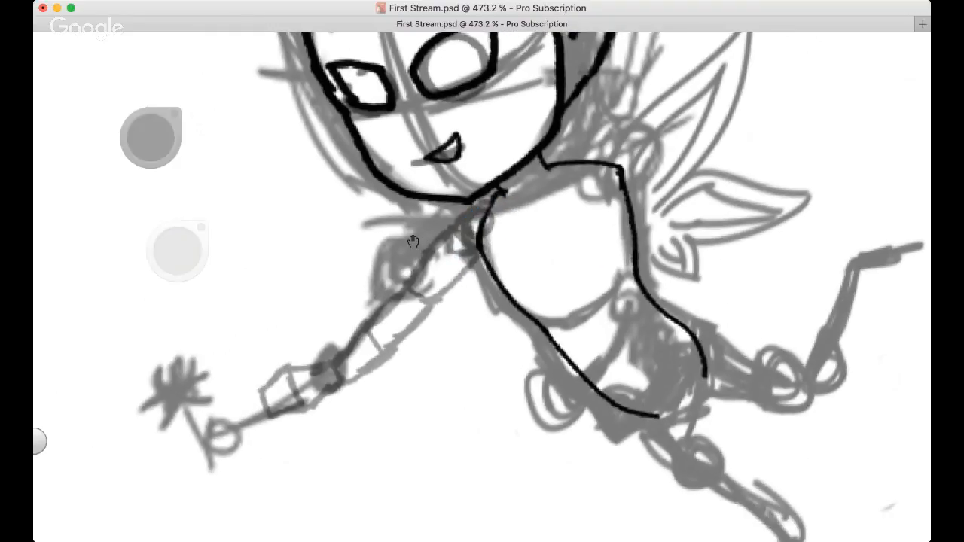
pyautogui.moveTo(402, 290); pyautogui.dragTo(387, 282)
pyautogui.press('space')
pyautogui.moveTo(554, 178); pyautogui.dragTo(543, 244)
pyautogui.press('super+z')
pyautogui.moveTo(517, 179); pyautogui.dragTo(536, 220)
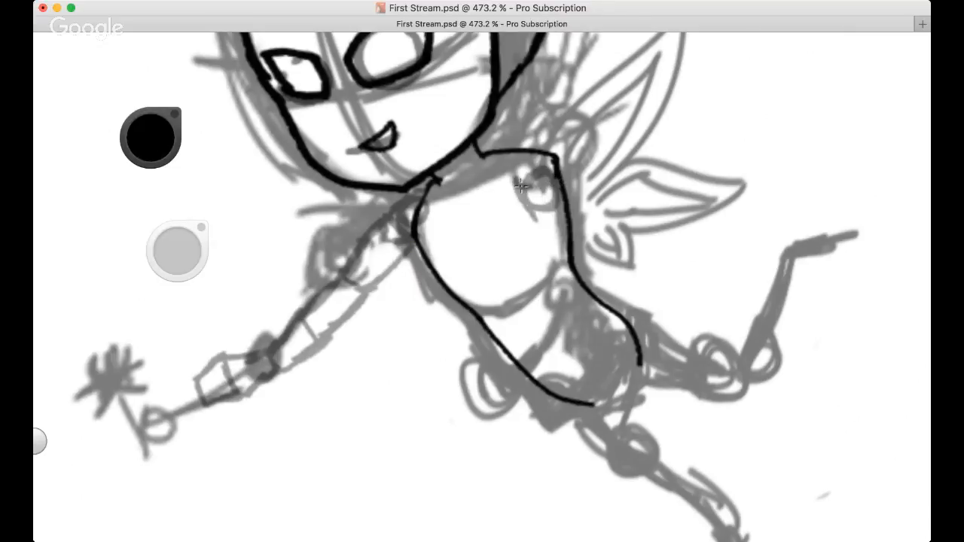
pyautogui.moveTo(520, 185)
pyautogui.mouseDown()
pyautogui.moveTo(553, 181)
pyautogui.moveTo(561, 213)
pyautogui.moveTo(539, 220)
pyautogui.moveTo(569, 226)
pyautogui.moveTo(547, 227)
pyautogui.moveTo(544, 263)
pyautogui.moveTo(549, 285)
pyautogui.moveTo(570, 281)
pyautogui.moveTo(549, 287)
pyautogui.moveTo(521, 346)
pyautogui.moveTo(577, 326)
pyautogui.moveTo(580, 290)
pyautogui.moveTo(562, 342)
pyautogui.mouseUp()
pyautogui.moveTo(514, 371)
pyautogui.mouseDown()
pyautogui.moveTo(467, 365)
pyautogui.moveTo(475, 416)
pyautogui.moveTo(469, 366)
pyautogui.moveTo(476, 414)
pyautogui.moveTo(536, 369)
pyautogui.mouseUp()
pyautogui.moveTo(439, 302); pyautogui.dragTo(410, 332)
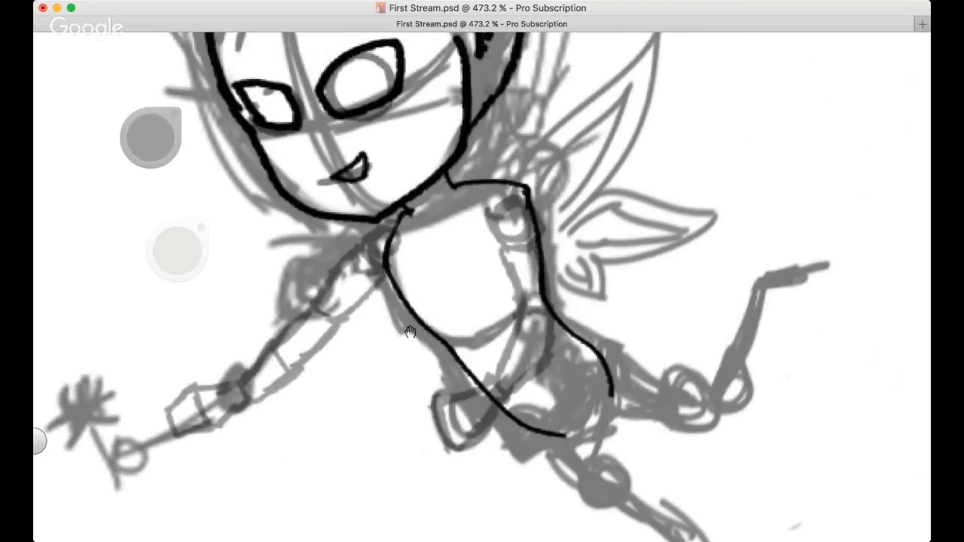
# Undo the hanging forearm and hand, try a new elbow joint, and remove the rest of that far arm sketch
pyautogui.keyDown('alt'); pyautogui.click(415, 333); pyautogui.keyUp('alt')
pyautogui.press('super+z')
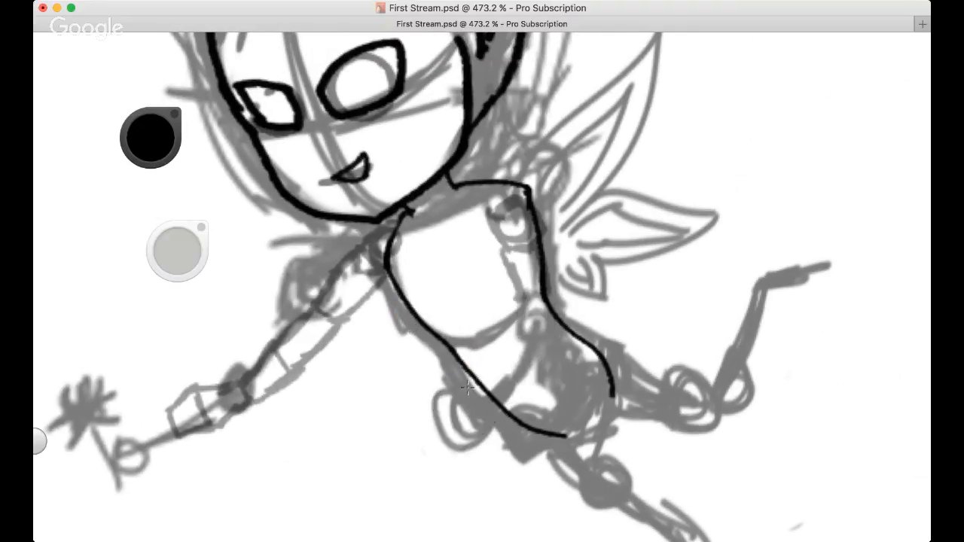
pyautogui.moveTo(521, 296)
pyautogui.mouseDown()
pyautogui.moveTo(539, 322)
pyautogui.moveTo(533, 333)
pyautogui.mouseUp()
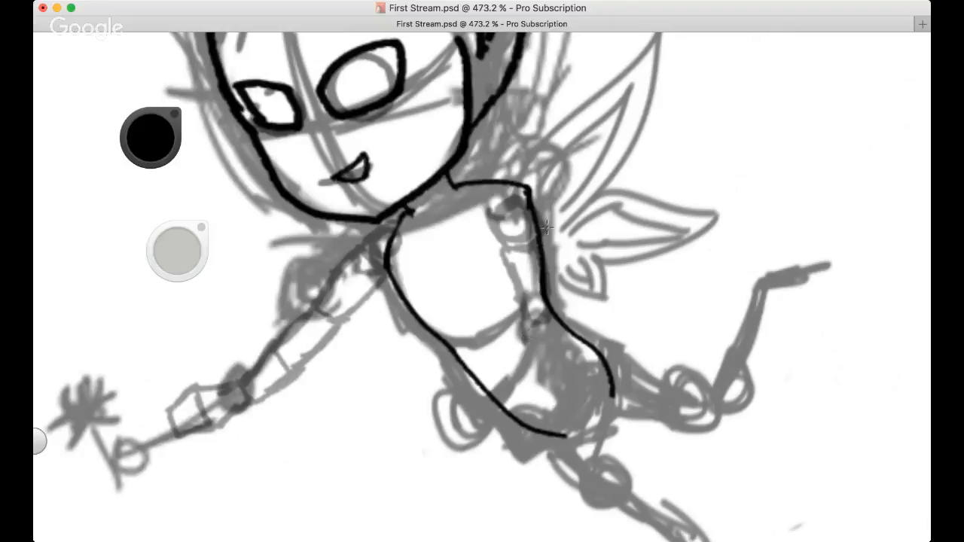
pyautogui.moveTo(509, 209); pyautogui.dragTo(536, 333)
pyautogui.press('space')
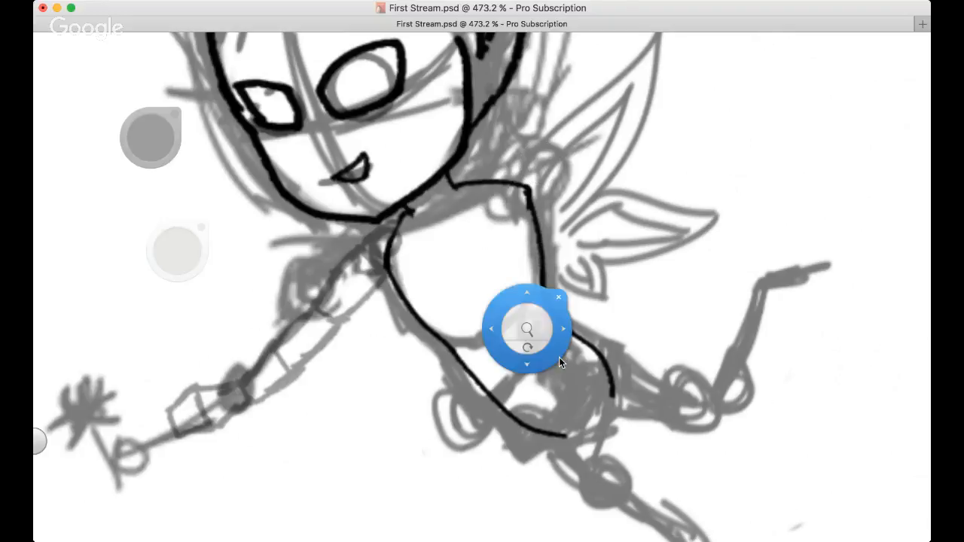
# Sketch the far arm's upper curve reaching back over the lower wing, with a round joint at the shoulder
pyautogui.moveTo(455, 249); pyautogui.dragTo(436, 288)
pyautogui.moveTo(509, 226)
pyautogui.mouseDown()
pyautogui.moveTo(667, 204)
pyautogui.moveTo(623, 288)
pyautogui.mouseUp()
pyautogui.press('super+z')
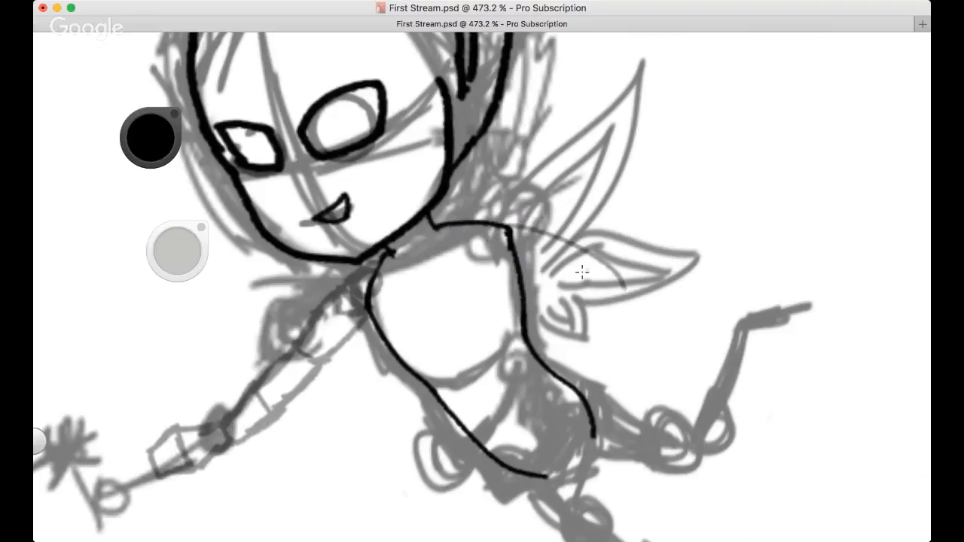
pyautogui.moveTo(511, 223)
pyautogui.mouseDown()
pyautogui.moveTo(512, 256)
pyautogui.moveTo(555, 231)
pyautogui.mouseUp()
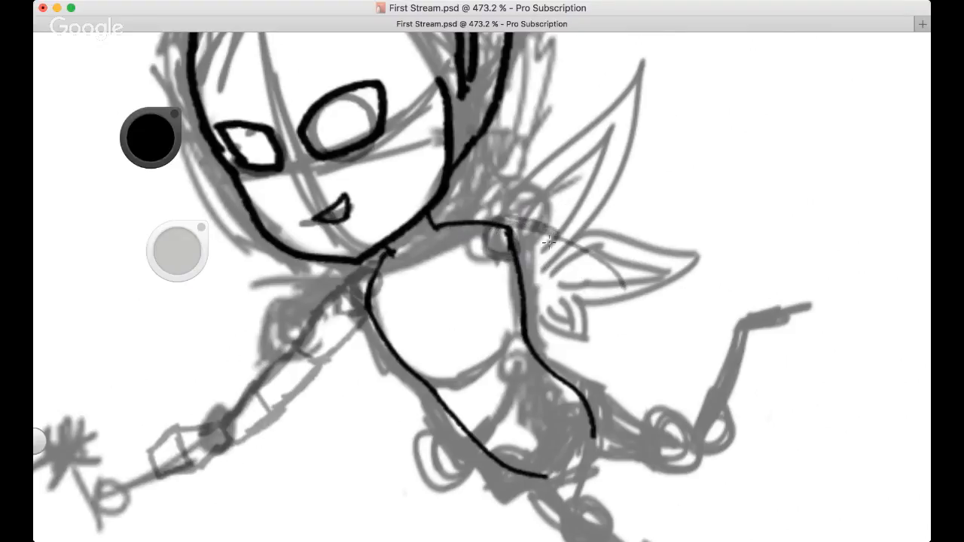
# Try several strokes for the underside and end of the far arm, undoing each one
pyautogui.moveTo(520, 256)
pyautogui.mouseDown()
pyautogui.moveTo(550, 260)
pyautogui.moveTo(569, 235)
pyautogui.moveTo(577, 266)
pyautogui.moveTo(602, 283)
pyautogui.moveTo(614, 263)
pyautogui.moveTo(601, 290)
pyautogui.moveTo(624, 305)
pyautogui.mouseUp()
pyautogui.press('super+z')
pyautogui.moveTo(568, 265)
pyautogui.mouseDown()
pyautogui.moveTo(621, 280)
pyautogui.moveTo(597, 278)
pyautogui.moveTo(620, 283)
pyautogui.moveTo(607, 284)
pyautogui.moveTo(631, 316)
pyautogui.moveTo(667, 305)
pyautogui.mouseUp()
pyautogui.press('super+z')
pyautogui.press('super+z')
pyautogui.moveTo(626, 274)
pyautogui.mouseDown()
pyautogui.moveTo(654, 301)
pyautogui.moveTo(650, 314)
pyautogui.moveTo(527, 297)
pyautogui.moveTo(591, 297)
pyautogui.moveTo(564, 280)
pyautogui.moveTo(642, 313)
pyautogui.mouseUp()
pyautogui.press('super+z')
# Sketch the far arm's upper arm and forearm as tapered segments across the lower wing, ending in a small hand
pyautogui.press('space')
pyautogui.press('space')
pyautogui.moveTo(559, 228)
pyautogui.mouseDown()
pyautogui.moveTo(588, 251)
pyautogui.moveTo(526, 248)
pyautogui.moveTo(567, 261)
pyautogui.moveTo(595, 251)
pyautogui.moveTo(627, 272)
pyautogui.mouseUp()
pyautogui.moveTo(569, 265); pyautogui.dragTo(632, 294)
pyautogui.moveTo(592, 244)
pyautogui.mouseDown()
pyautogui.moveTo(650, 291)
pyautogui.moveTo(630, 297)
pyautogui.moveTo(652, 289)
pyautogui.moveTo(640, 305)
pyautogui.moveTo(663, 309)
pyautogui.mouseUp()
pyautogui.moveTo(649, 292)
pyautogui.mouseDown()
pyautogui.moveTo(674, 286)
pyautogui.moveTo(686, 298)
pyautogui.mouseUp()
pyautogui.moveTo(679, 303)
pyautogui.mouseDown()
pyautogui.moveTo(661, 317)
pyautogui.moveTo(679, 297)
pyautogui.moveTo(670, 318)
pyautogui.moveTo(678, 305)
pyautogui.mouseUp()
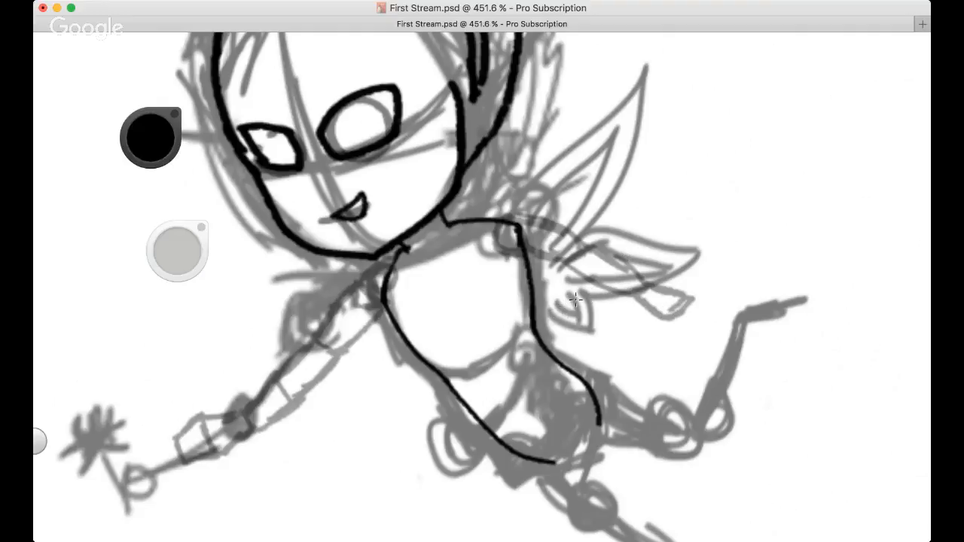
# Hide the rough sketch and examine both arm shapes against the inked head and torso
pyautogui.press('space')
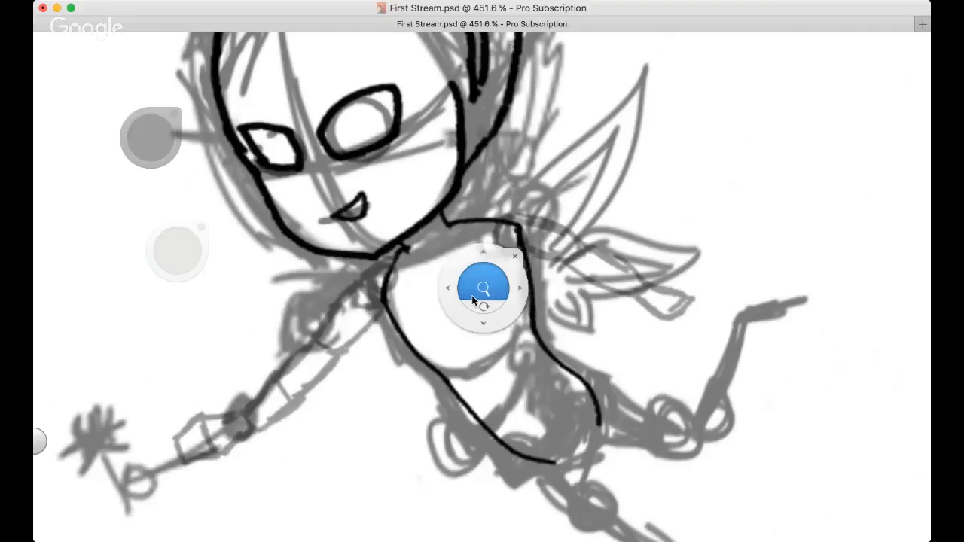
pyautogui.moveTo(427, 277); pyautogui.dragTo(419, 236)
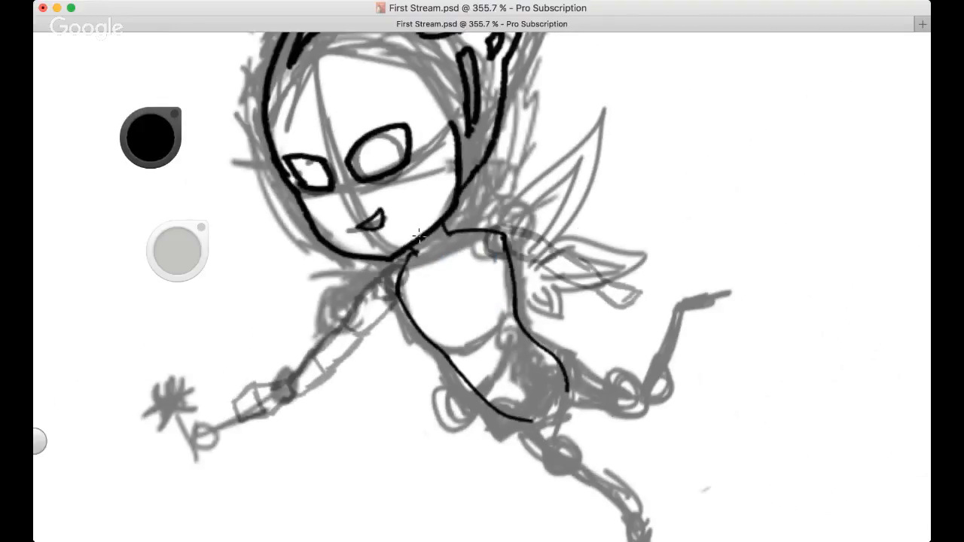
pyautogui.scroll(-2, 452, 273)
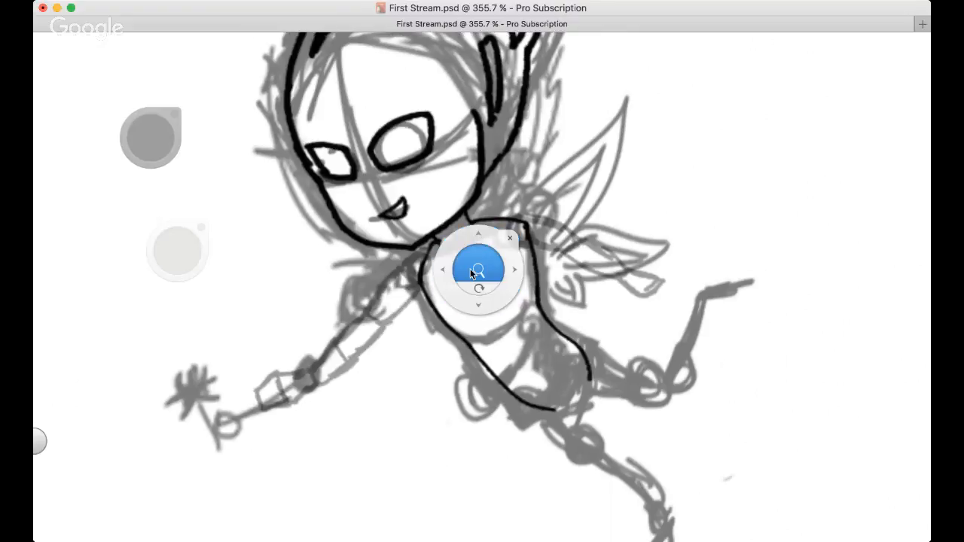
pyautogui.scroll(2, 415, 237)
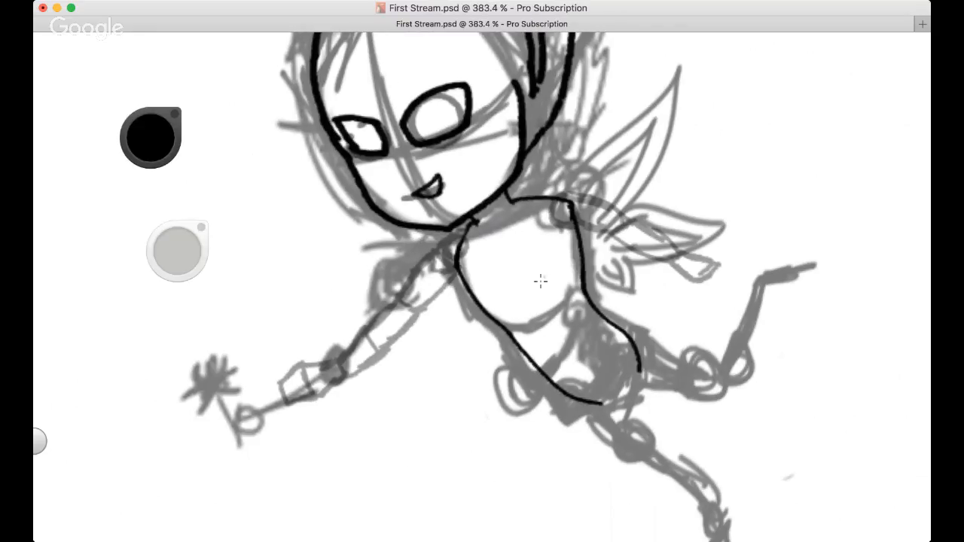
pyautogui.press('super+Tab')
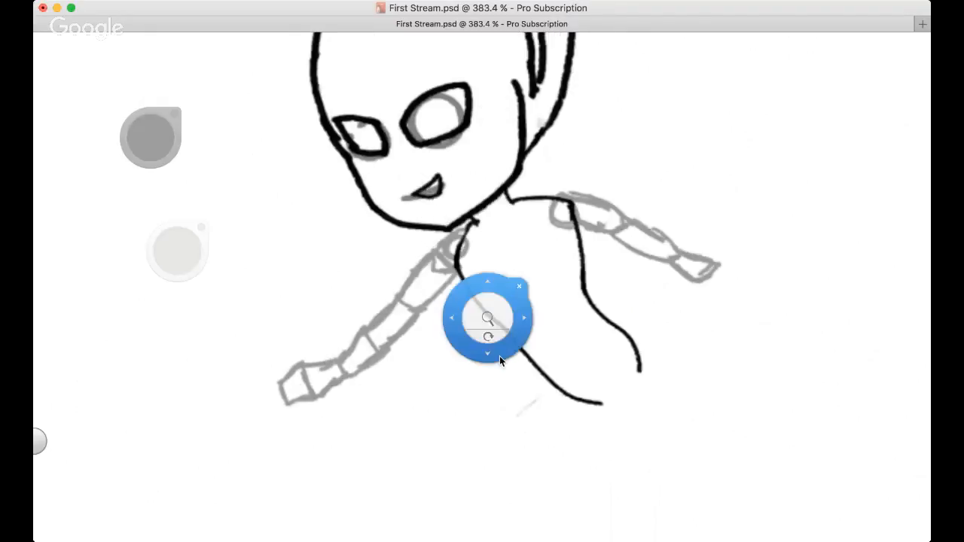
pyautogui.scroll(-2, 480, 294)
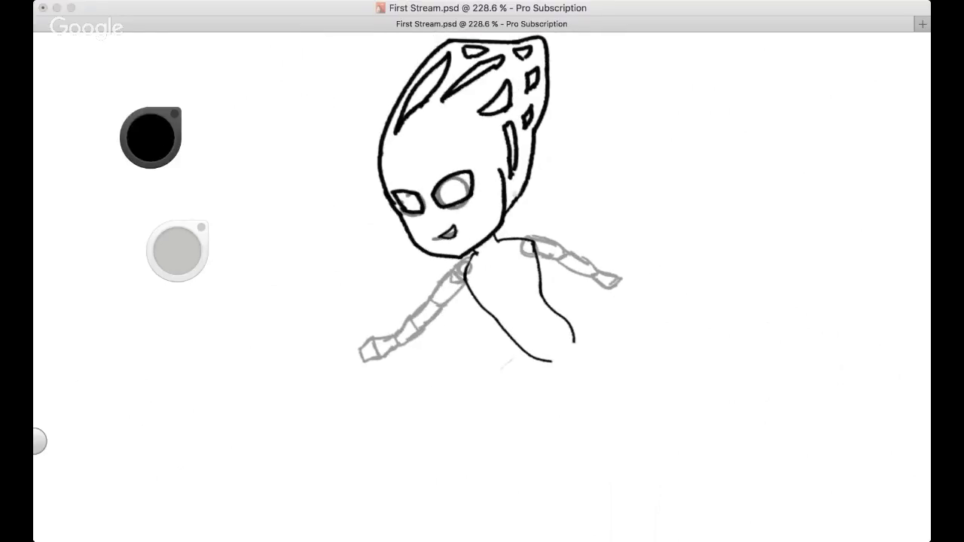
# Try removing the far arm sketch, show the rough sketch again, and undo the removal
pyautogui.click(784, 274)
pyautogui.moveTo(548, 252)
pyautogui.mouseDown()
pyautogui.moveTo(574, 273)
pyautogui.moveTo(622, 281)
pyautogui.moveTo(594, 263)
pyautogui.moveTo(548, 252)
pyautogui.mouseUp()
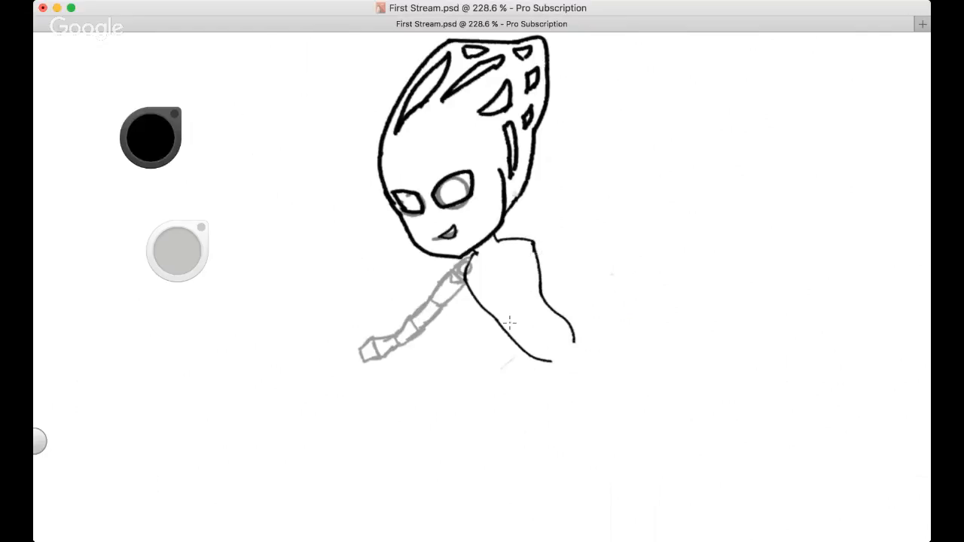
pyautogui.click(763, 375)
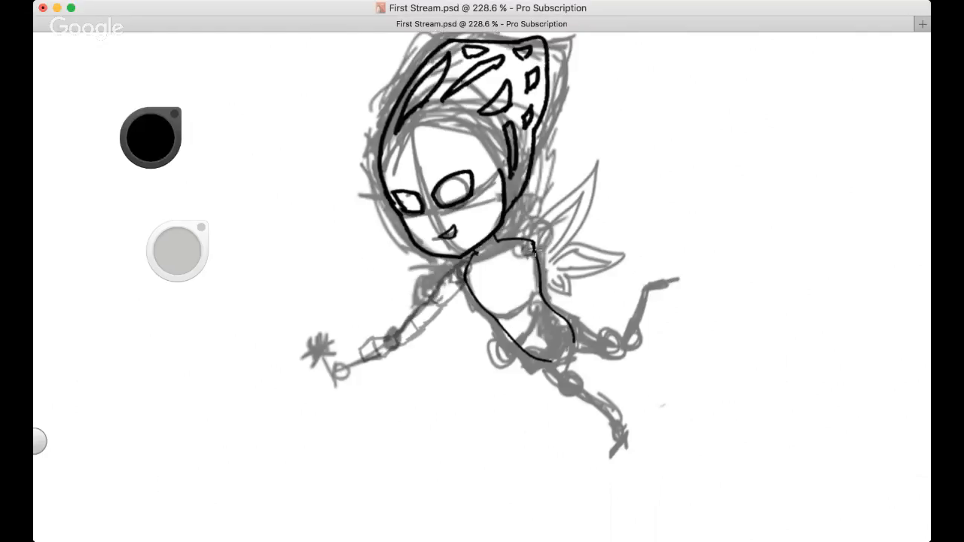
pyautogui.press('super+z')
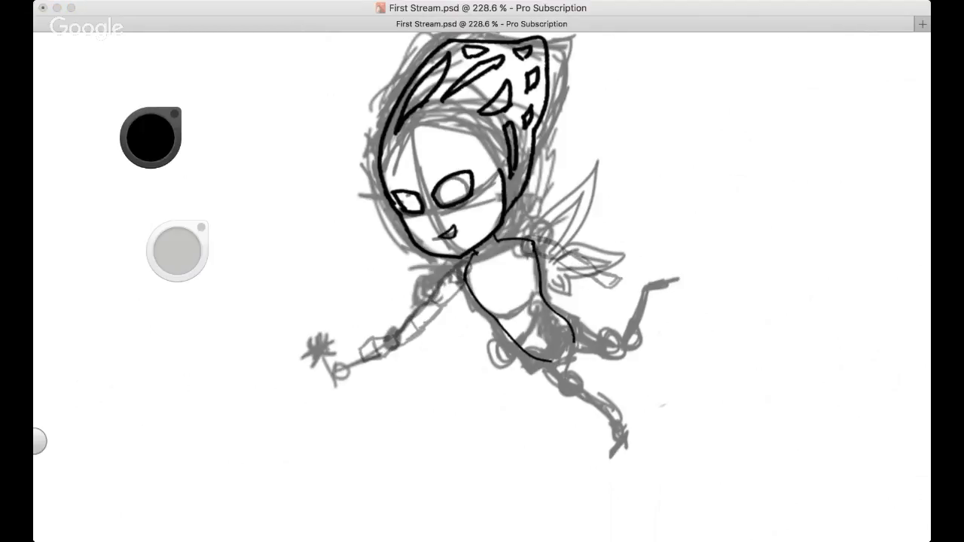
# Lighten the rough sketch by lowering its opacity, and mark the far arm's shoulder, elbow, wrist and palm with rounded shapes
pyautogui.click(751, 369)
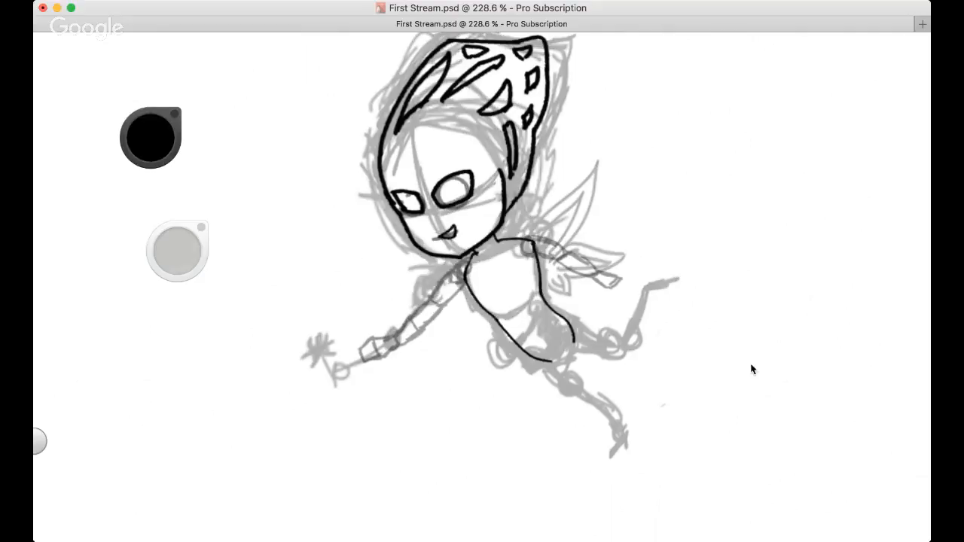
pyautogui.press('space')
pyautogui.moveTo(555, 292); pyautogui.dragTo(554, 229)
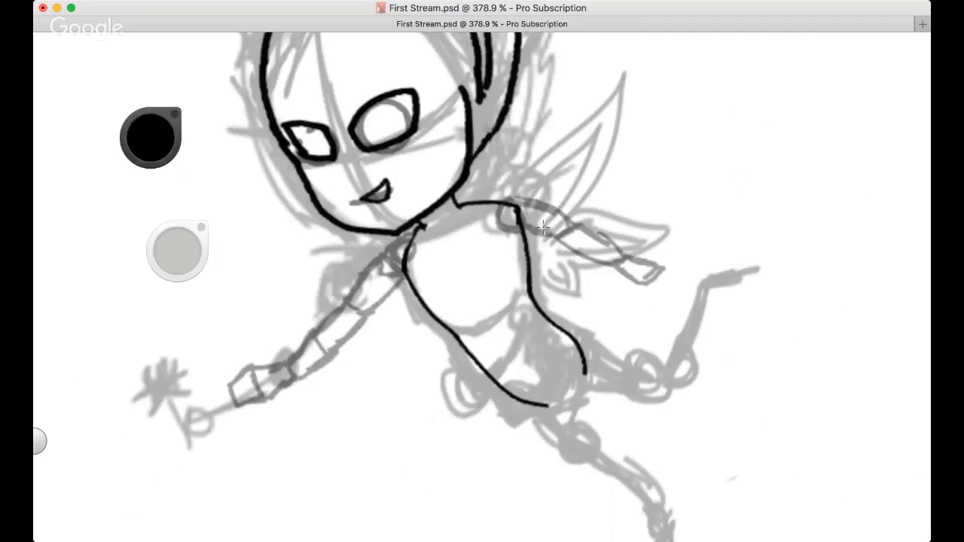
pyautogui.moveTo(503, 213)
pyautogui.mouseDown()
pyautogui.moveTo(573, 238)
pyautogui.moveTo(572, 228)
pyautogui.moveTo(641, 281)
pyautogui.mouseUp()
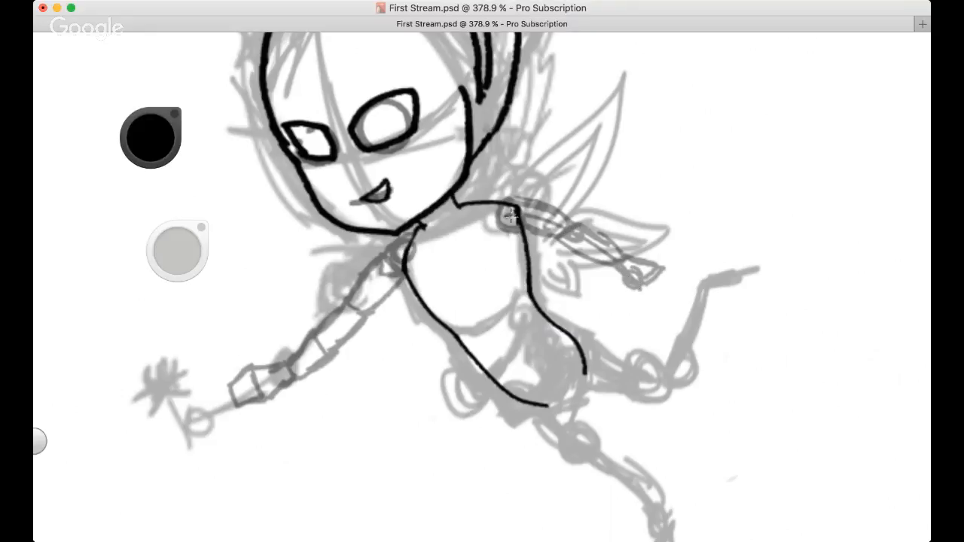
pyautogui.moveTo(511, 216); pyautogui.dragTo(504, 228)
pyautogui.moveTo(569, 234); pyautogui.dragTo(656, 299)
# Build up the far arm's outline around the joints and sketch the fingers of its hand
pyautogui.press('super+Tab')
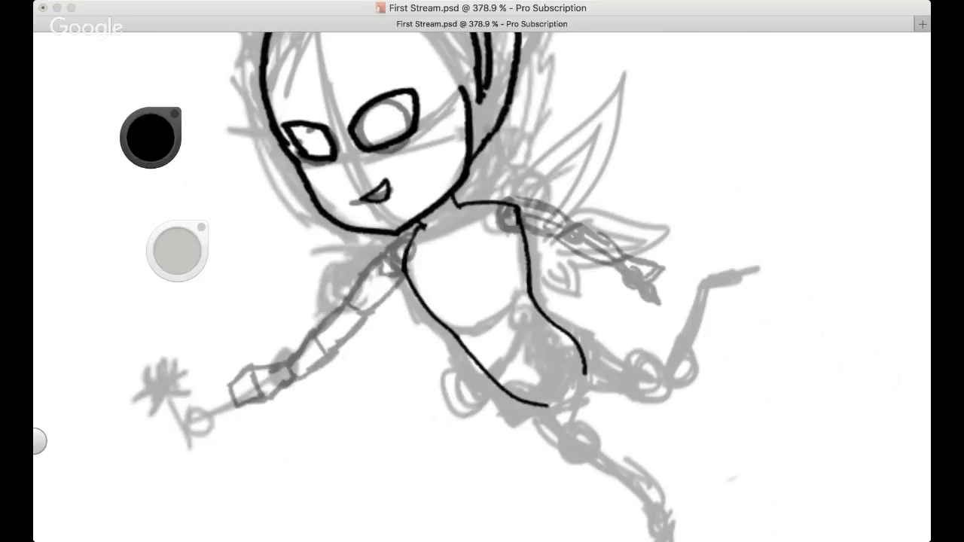
pyautogui.click(701, 232)
pyautogui.moveTo(509, 233)
pyautogui.mouseDown()
pyautogui.moveTo(557, 240)
pyautogui.moveTo(577, 223)
pyautogui.moveTo(648, 302)
pyautogui.moveTo(662, 292)
pyautogui.mouseUp()
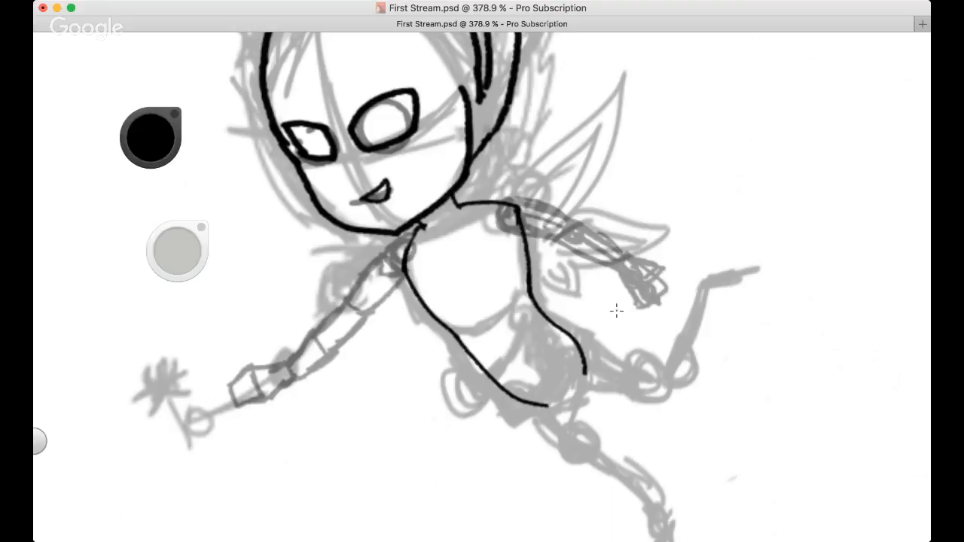
# Hide the rough sketch and examine the inked head and torso together with both grey arm shapes
pyautogui.press('space')
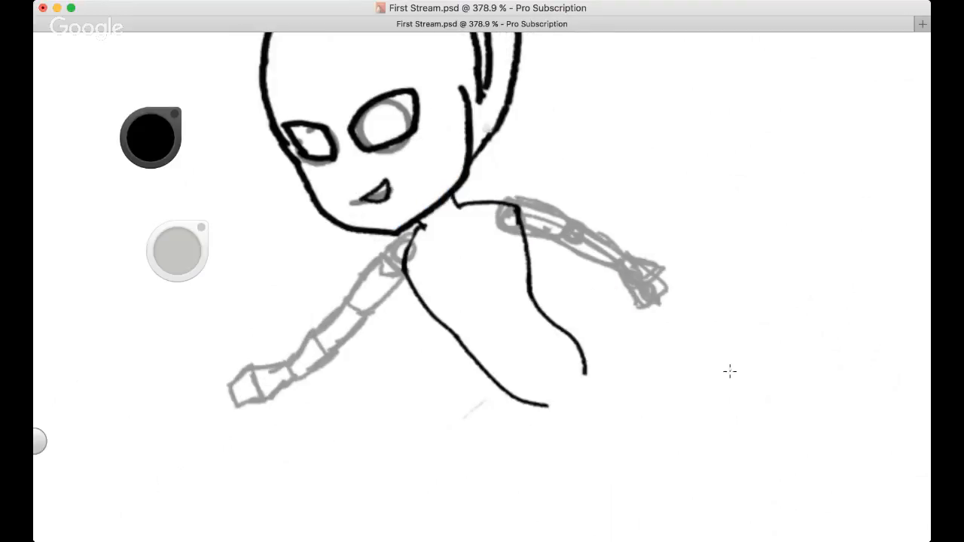
pyautogui.press('space')
pyautogui.moveTo(496, 305)
pyautogui.mouseDown()
pyautogui.moveTo(410, 320)
pyautogui.moveTo(419, 279)
pyautogui.mouseUp()
pyautogui.press('space')
pyautogui.moveTo(383, 339)
pyautogui.mouseDown()
pyautogui.moveTo(415, 321)
pyautogui.moveTo(433, 294)
pyautogui.mouseUp()
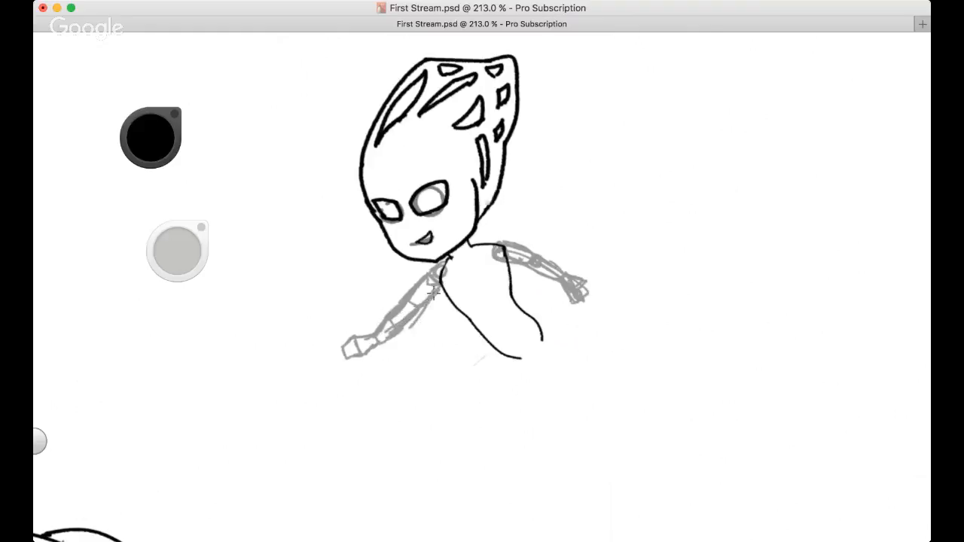
pyautogui.click(755, 278)
pyautogui.click(645, 254)
pyautogui.press('space')
pyautogui.moveTo(532, 308); pyautogui.dragTo(592, 304)
pyautogui.moveTo(427, 303)
pyautogui.mouseDown()
pyautogui.moveTo(365, 198)
pyautogui.moveTo(435, 196)
pyautogui.mouseUp()
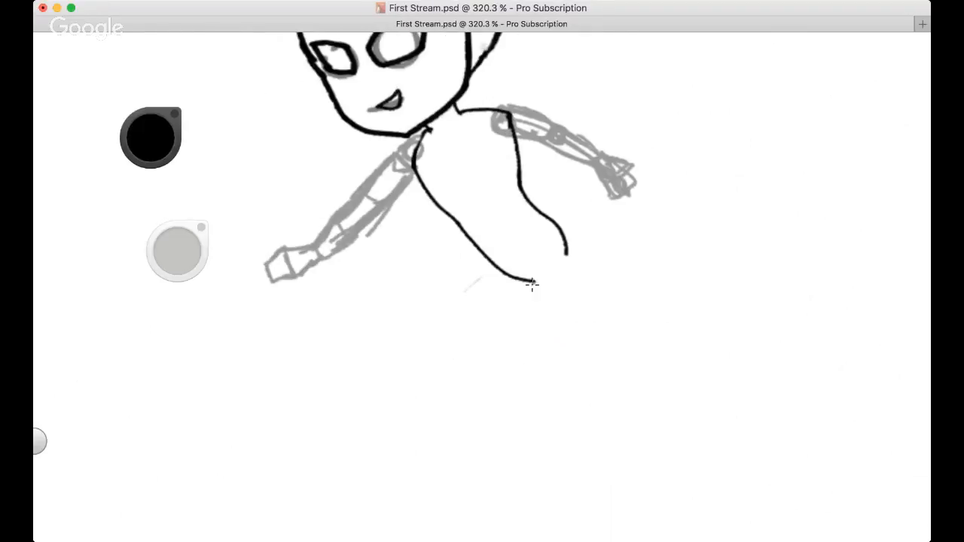
# Close the lower end of the torso outline with a rounded black line and show the rough sketch again
pyautogui.moveTo(532, 284)
pyautogui.mouseDown()
pyautogui.moveTo(567, 254)
pyautogui.moveTo(549, 276)
pyautogui.mouseUp()
pyautogui.press('super+z')
pyautogui.press('super+z')
pyautogui.press('super+z')
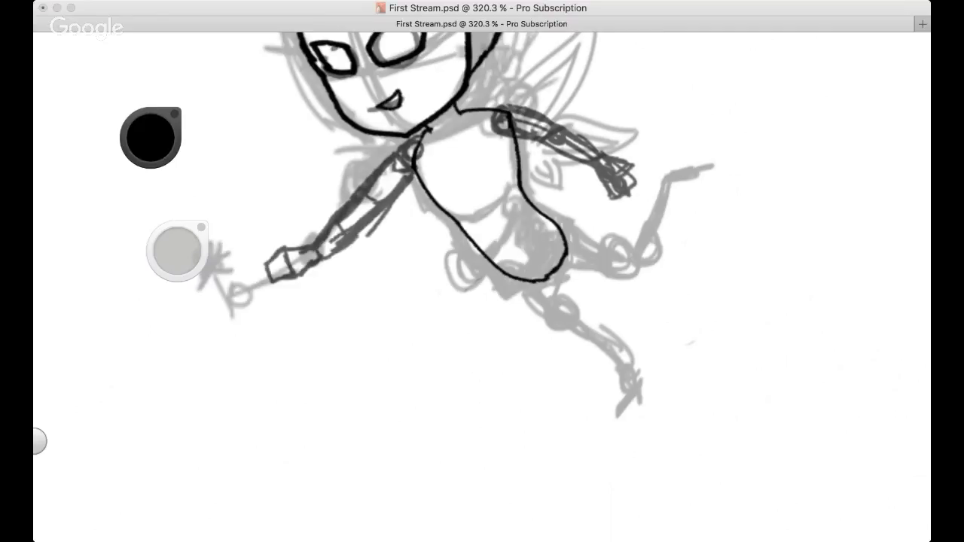
# Ink the outer edge of the straight leg's thigh in black, from the hip down to the sketched knee
pyautogui.press('space')
pyautogui.moveTo(561, 269); pyautogui.dragTo(640, 252)
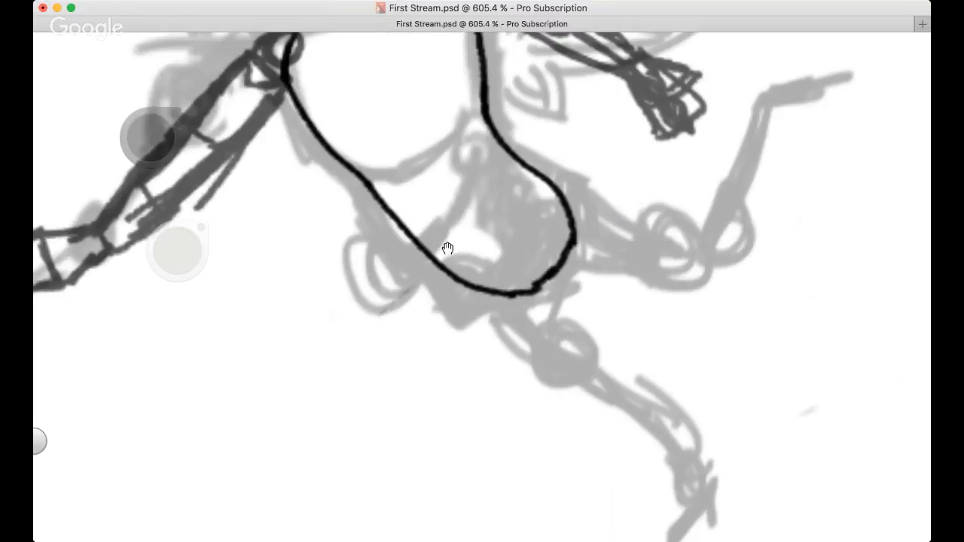
pyautogui.moveTo(448, 249); pyautogui.dragTo(500, 314)
pyautogui.moveTo(482, 266); pyautogui.dragTo(375, 252)
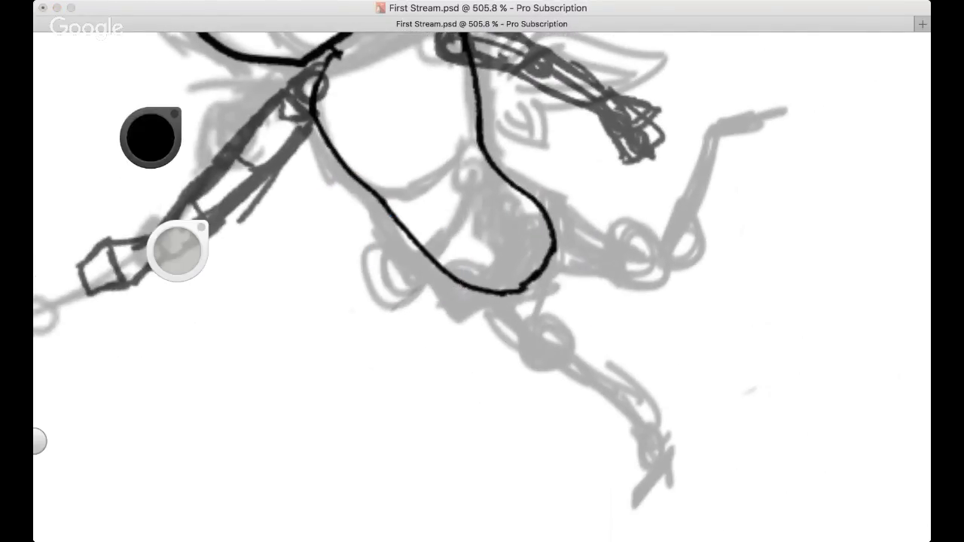
pyautogui.moveTo(467, 282); pyautogui.dragTo(516, 354)
pyautogui.press('super+z')
pyautogui.moveTo(455, 273); pyautogui.dragTo(538, 362)
pyautogui.moveTo(519, 281); pyautogui.dragTo(575, 341)
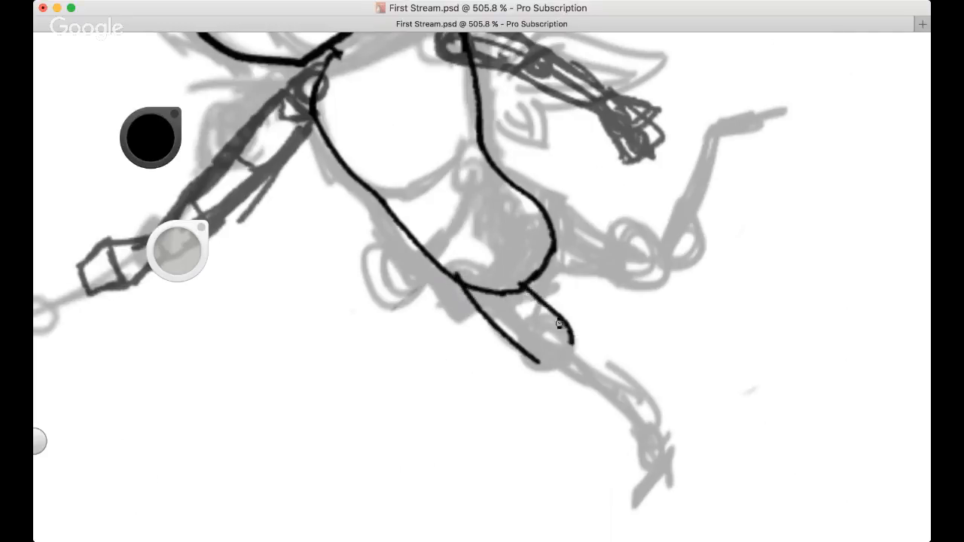
pyautogui.press('super+z')
# Ink both edges of the bent leg's thigh in black, from the hip to the sketched knee
pyautogui.press('space')
pyautogui.moveTo(509, 320)
pyautogui.mouseDown()
pyautogui.moveTo(481, 294)
pyautogui.moveTo(414, 159)
pyautogui.mouseUp()
pyautogui.moveTo(439, 172)
pyautogui.mouseDown()
pyautogui.moveTo(441, 195)
pyautogui.moveTo(486, 258)
pyautogui.mouseUp()
pyautogui.press('super+z')
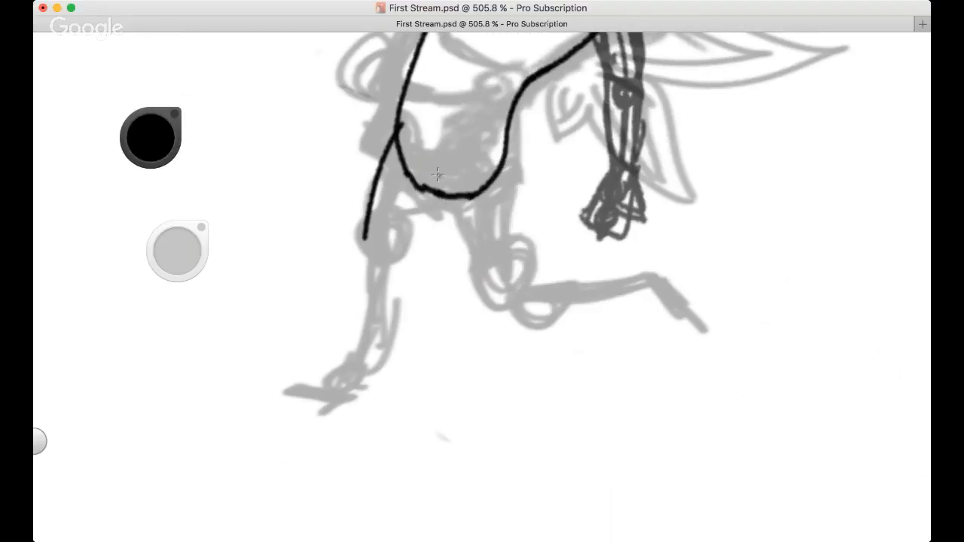
pyautogui.moveTo(431, 171); pyautogui.dragTo(455, 238)
pyautogui.press('super+z')
pyautogui.moveTo(430, 162); pyautogui.dragTo(494, 286)
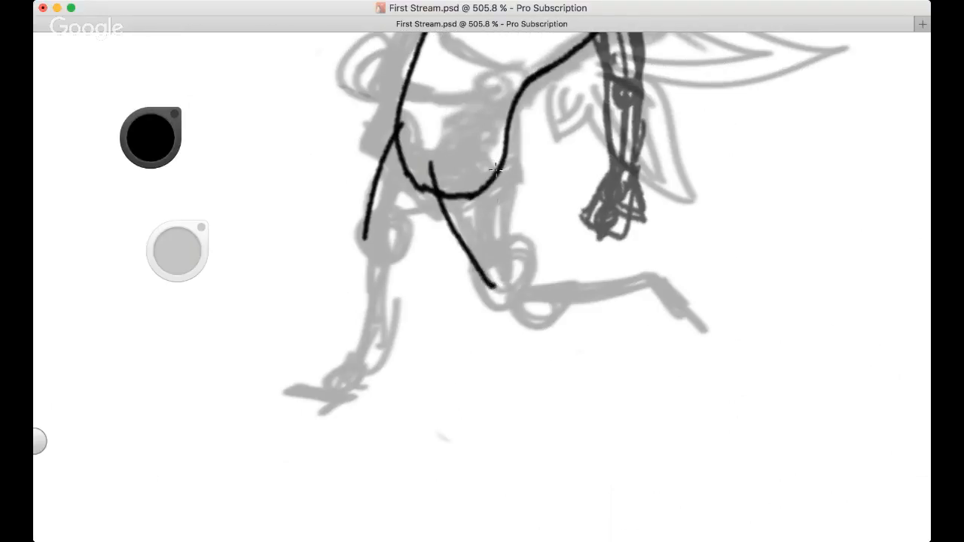
pyautogui.moveTo(499, 159)
pyautogui.mouseDown()
pyautogui.moveTo(512, 275)
pyautogui.moveTo(532, 309)
pyautogui.moveTo(602, 307)
pyautogui.mouseUp()
pyautogui.moveTo(511, 277); pyautogui.dragTo(628, 280)
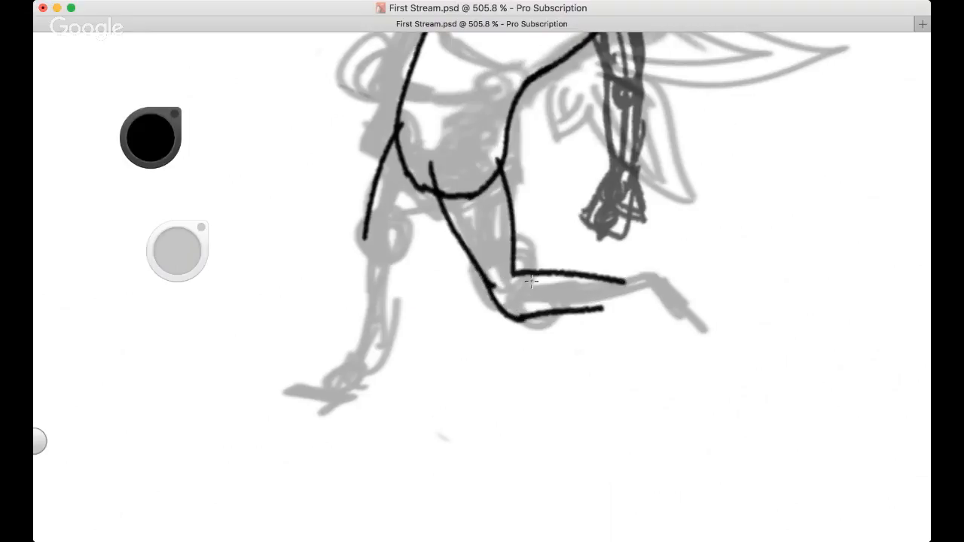
pyautogui.press('super+z')
pyautogui.press('super+z')
pyautogui.press('super+z')
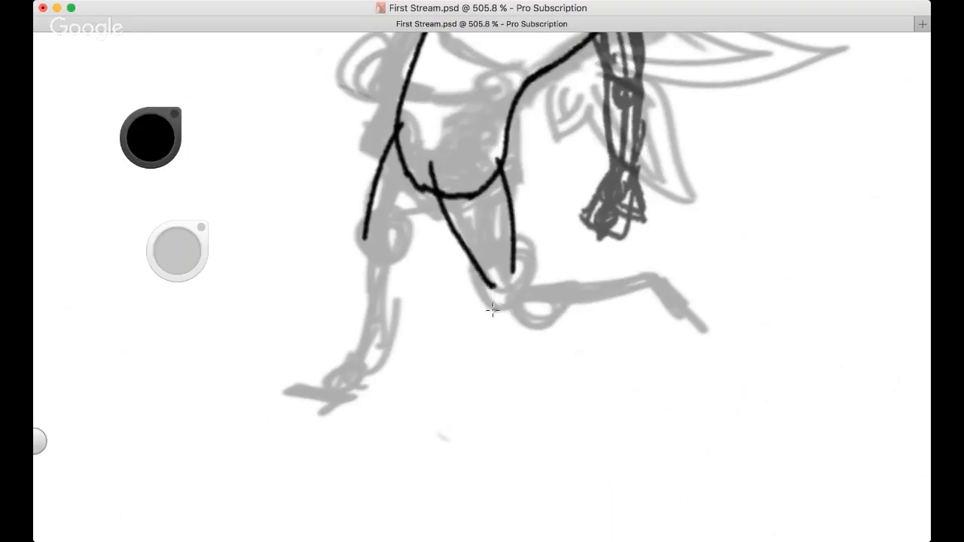
pyautogui.moveTo(492, 286); pyautogui.dragTo(502, 317)
pyautogui.press('super+z')
pyautogui.moveTo(479, 270); pyautogui.dragTo(501, 320)
pyautogui.press('super+z')
pyautogui.moveTo(482, 283)
pyautogui.mouseDown()
pyautogui.moveTo(515, 322)
pyautogui.moveTo(528, 318)
pyautogui.mouseUp()
pyautogui.press('super+z')
# Ink the bent leg's knee and both calf edges in black, stopping near the ankle
pyautogui.moveTo(487, 284); pyautogui.dragTo(559, 289)
pyautogui.moveTo(514, 265); pyautogui.dragTo(634, 269)
pyautogui.moveTo(552, 291); pyautogui.dragTo(619, 285)
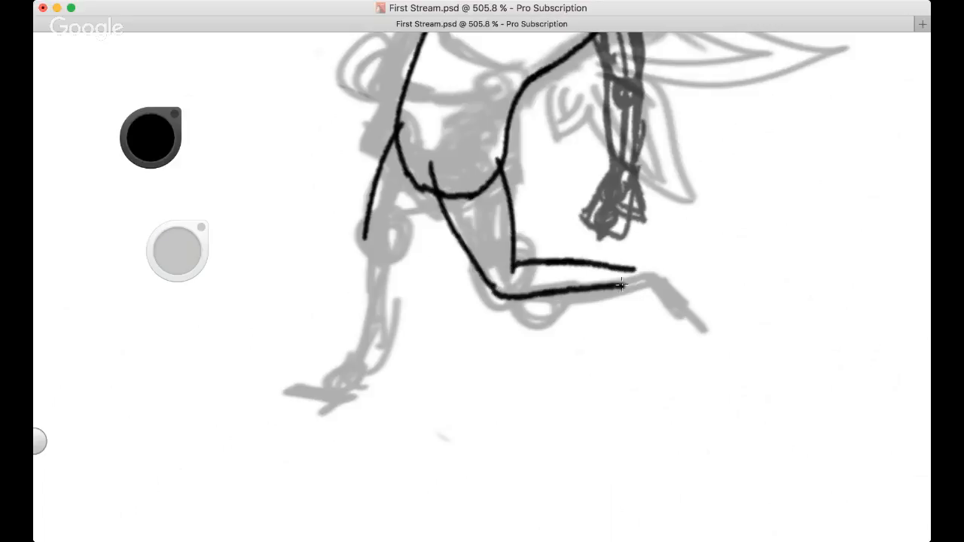
# Ink the outline of the bent leg's foot, joining the ends of the two calf edges
pyautogui.press('space')
pyautogui.moveTo(539, 310)
pyautogui.mouseDown()
pyautogui.moveTo(459, 253)
pyautogui.moveTo(388, 300)
pyautogui.mouseUp()
pyautogui.moveTo(388, 300); pyautogui.dragTo(554, 208)
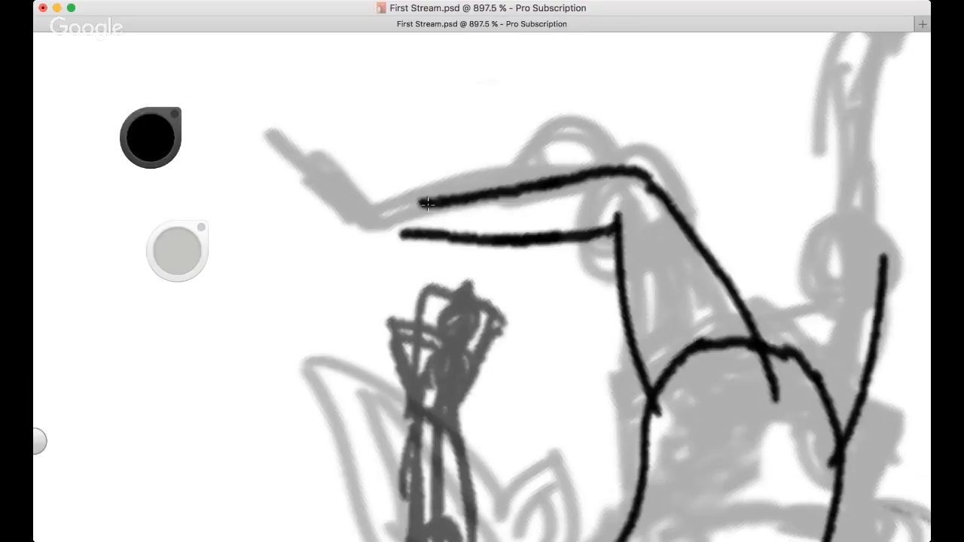
pyautogui.moveTo(410, 145)
pyautogui.mouseDown()
pyautogui.moveTo(423, 202)
pyautogui.moveTo(383, 189)
pyautogui.mouseUp()
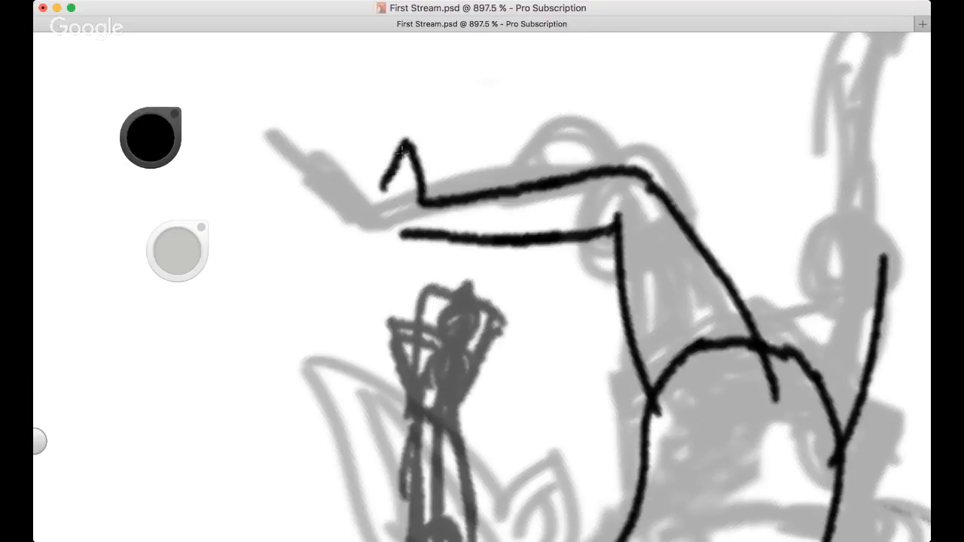
pyautogui.press('super+z')
pyautogui.moveTo(404, 145)
pyautogui.mouseDown()
pyautogui.moveTo(370, 142)
pyautogui.moveTo(421, 204)
pyautogui.moveTo(400, 134)
pyautogui.moveTo(383, 141)
pyautogui.moveTo(372, 200)
pyautogui.mouseUp()
pyautogui.press('super+z')
pyautogui.press('super+z')
pyautogui.press('super+z')
pyautogui.press('super+z')
pyautogui.press('super+z')
pyautogui.moveTo(396, 135)
pyautogui.mouseDown()
pyautogui.moveTo(369, 136)
pyautogui.moveTo(369, 232)
pyautogui.moveTo(418, 232)
pyautogui.mouseUp()
# Ink a short inner edge for the straight leg's thigh, starting at the crotch
pyautogui.press('space')
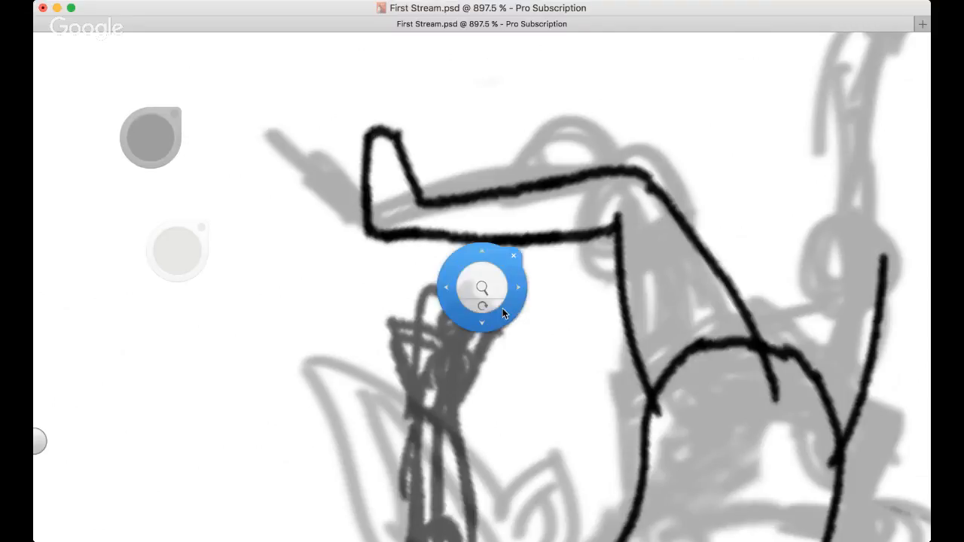
pyautogui.moveTo(502, 309)
pyautogui.mouseDown()
pyautogui.moveTo(471, 294)
pyautogui.moveTo(451, 244)
pyautogui.moveTo(512, 187)
pyautogui.moveTo(519, 196)
pyautogui.moveTo(515, 139)
pyautogui.mouseUp()
pyautogui.moveTo(420, 203); pyautogui.dragTo(425, 263)
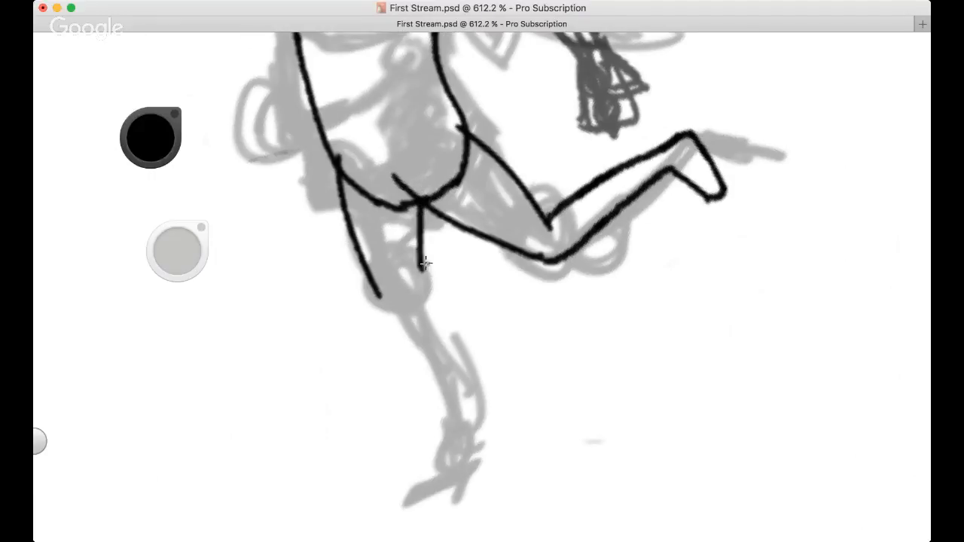
pyautogui.press('space')
pyautogui.moveTo(333, 269); pyautogui.dragTo(321, 176)
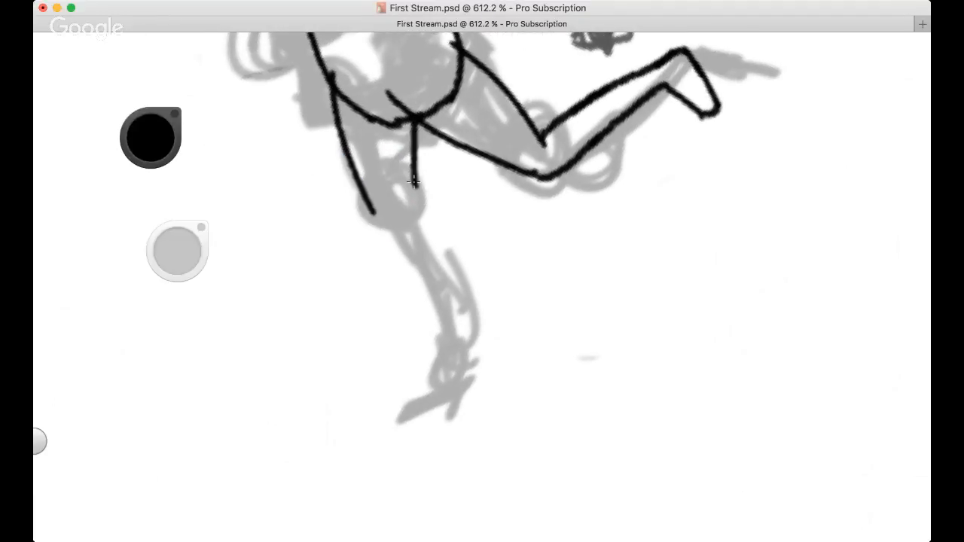
pyautogui.press('super+z')
pyautogui.moveTo(414, 182); pyautogui.dragTo(422, 233)
pyautogui.moveTo(367, 205); pyautogui.dragTo(443, 354)
pyautogui.hotkey('ctrl', 'z')
pyautogui.moveTo(397, 248); pyautogui.dragTo(423, 348)
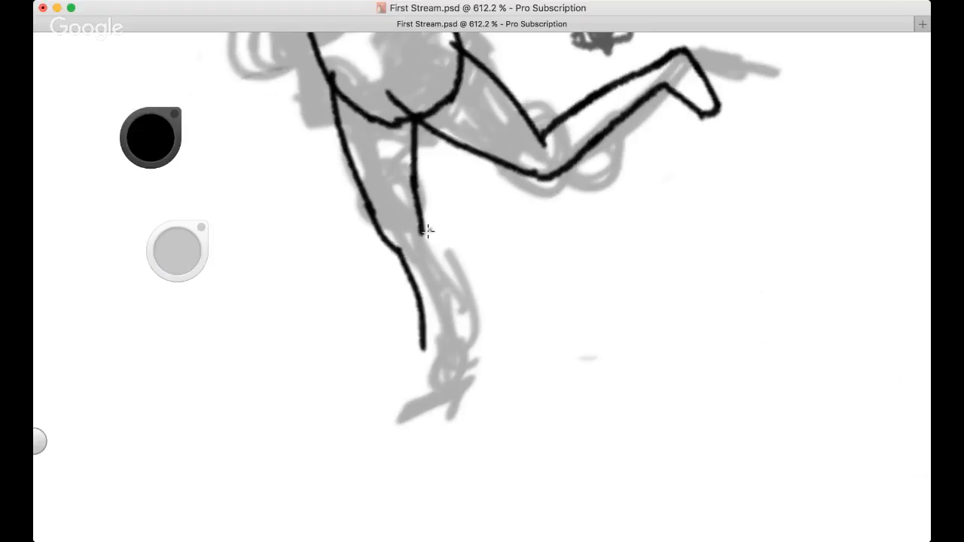
pyautogui.hotkey('ctrl', 'z')
pyautogui.moveTo(397, 250); pyautogui.dragTo(441, 343)
pyautogui.hotkey('ctrl', 'z')
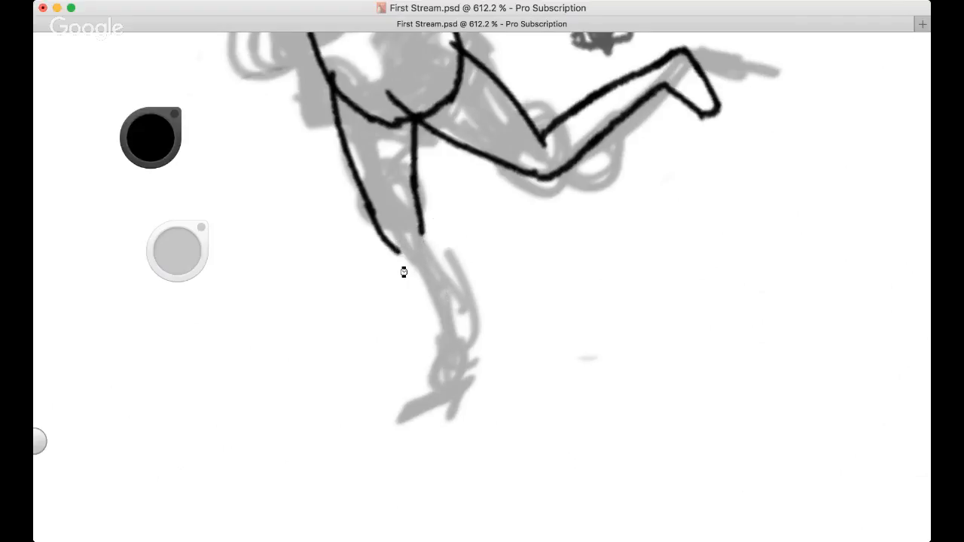
pyautogui.moveTo(397, 251); pyautogui.dragTo(429, 331)
pyautogui.moveTo(420, 231); pyautogui.dragTo(463, 326)
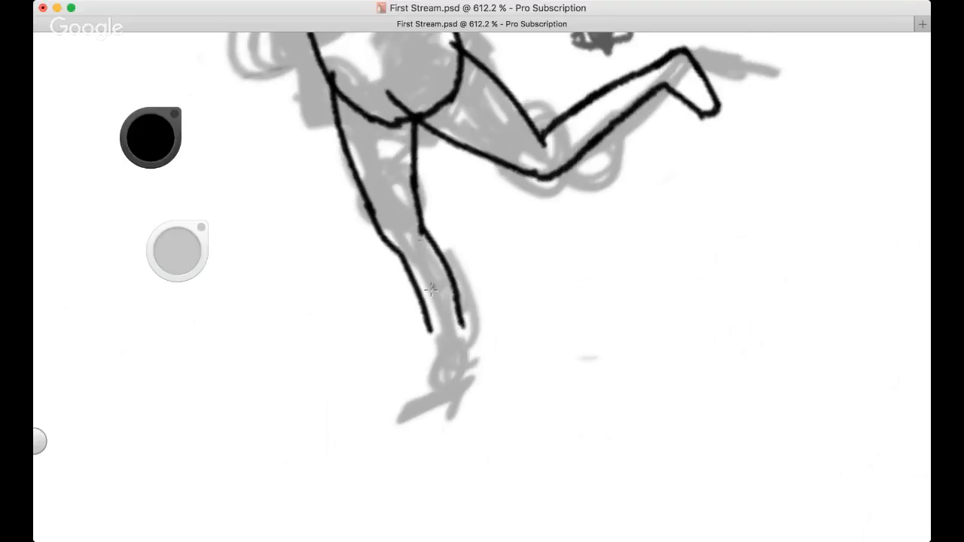
pyautogui.moveTo(408, 232)
pyautogui.mouseDown()
pyautogui.moveTo(402, 278)
pyautogui.moveTo(441, 250)
pyautogui.moveTo(462, 327)
pyautogui.mouseUp()
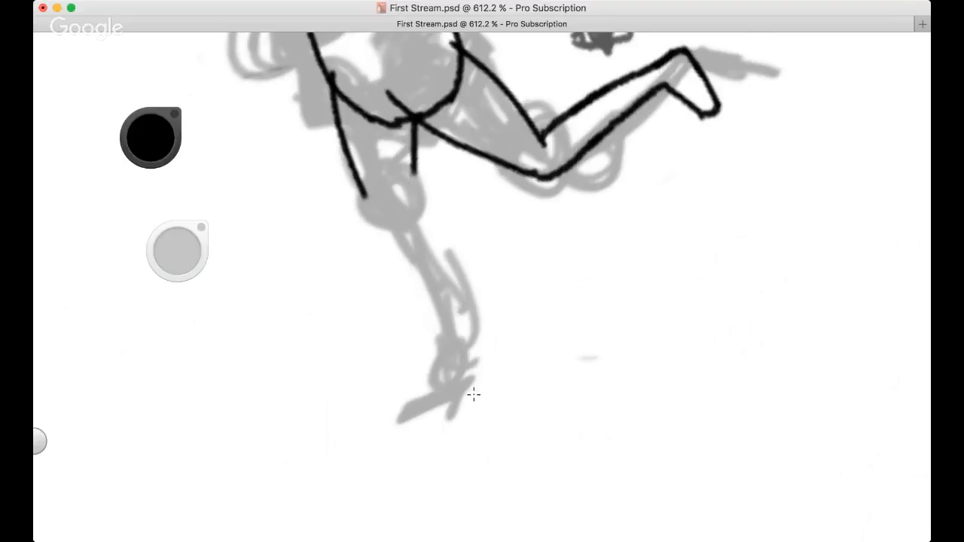
# Examine the torso, arms and partly inked legs against the rough sketch to judge the straight leg's proportions
pyautogui.press('space')
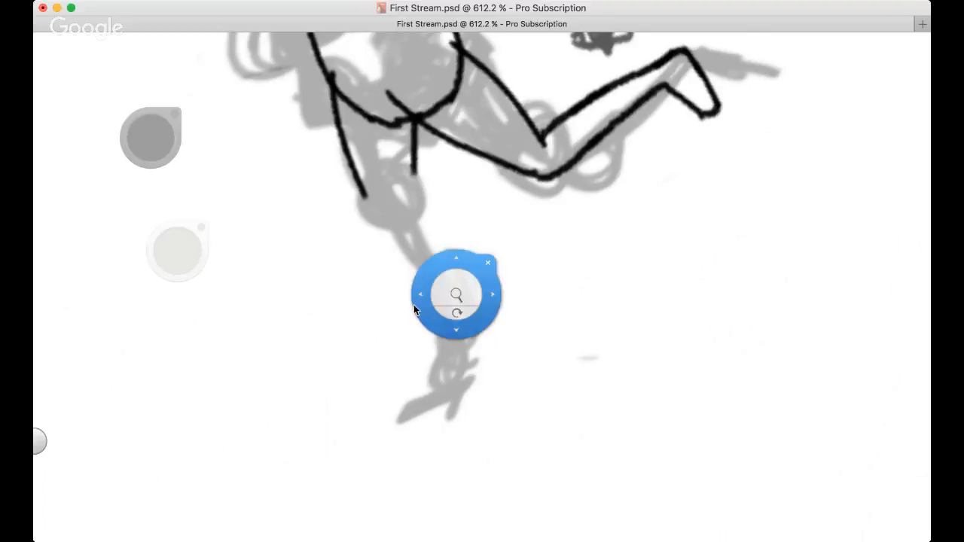
pyautogui.moveTo(367, 335); pyautogui.dragTo(384, 400)
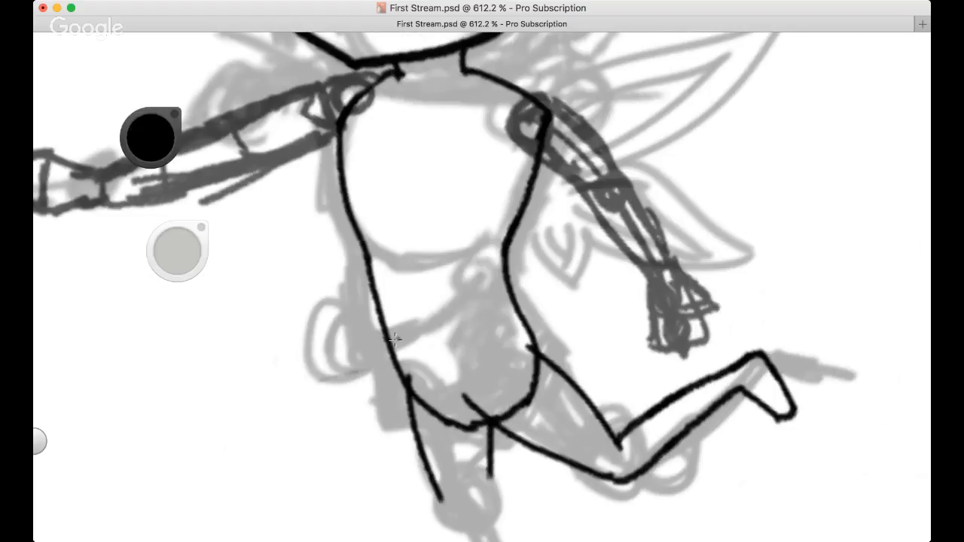
pyautogui.press('space')
pyautogui.moveTo(312, 324); pyautogui.dragTo(476, 313)
pyautogui.press('space')
pyautogui.press('space')
pyautogui.moveTo(490, 538); pyautogui.dragTo(482, 229)
pyautogui.moveTo(357, 275); pyautogui.dragTo(208, 211)
pyautogui.moveTo(377, 309); pyautogui.dragTo(281, 375)
pyautogui.moveTo(306, 316); pyautogui.dragTo(349, 338)
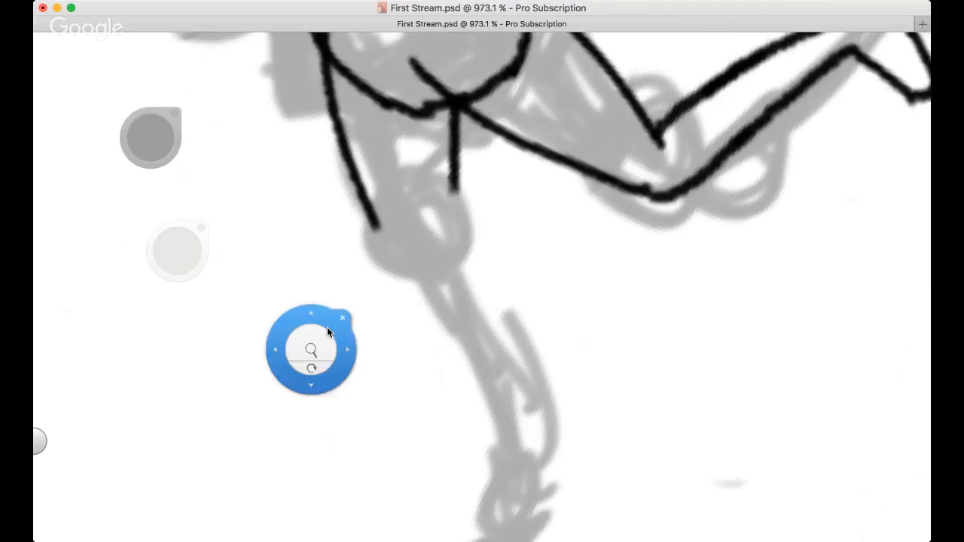
pyautogui.moveTo(277, 349); pyautogui.dragTo(272, 342)
pyautogui.moveTo(325, 308); pyautogui.dragTo(224, 343)
pyautogui.moveTo(249, 343); pyautogui.dragTo(288, 434)
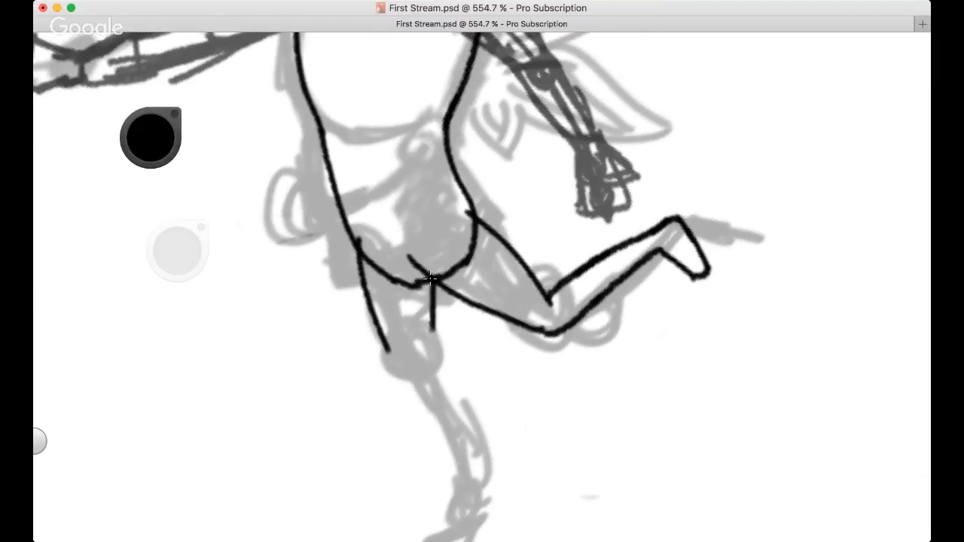
# Extend both inked edges of the straight leg's thigh down to the knee
pyautogui.press('space')
pyautogui.moveTo(336, 275); pyautogui.dragTo(338, 160)
pyautogui.moveTo(436, 207); pyautogui.dragTo(439, 248)
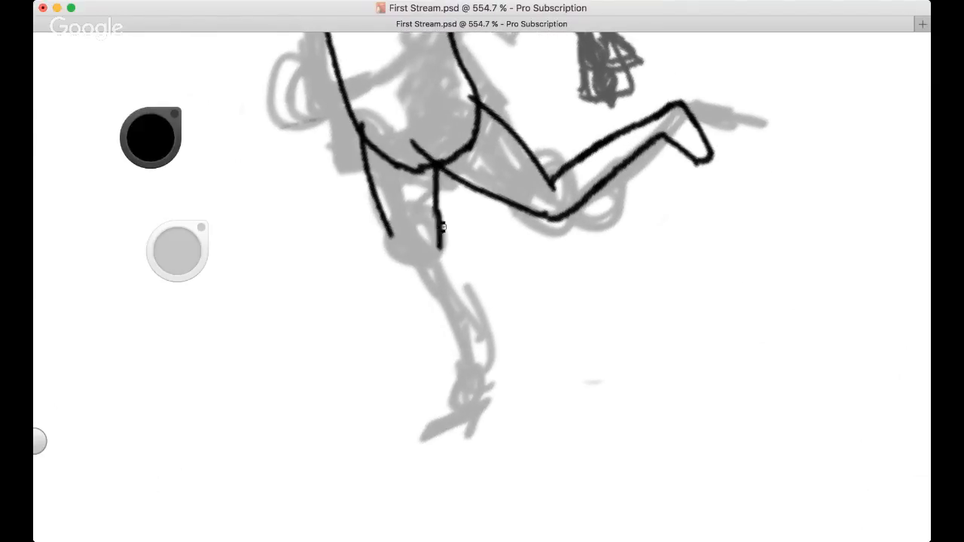
pyautogui.moveTo(436, 209); pyautogui.dragTo(442, 275)
pyautogui.moveTo(388, 232)
pyautogui.mouseDown()
pyautogui.moveTo(424, 278)
pyautogui.moveTo(444, 277)
pyautogui.mouseUp()
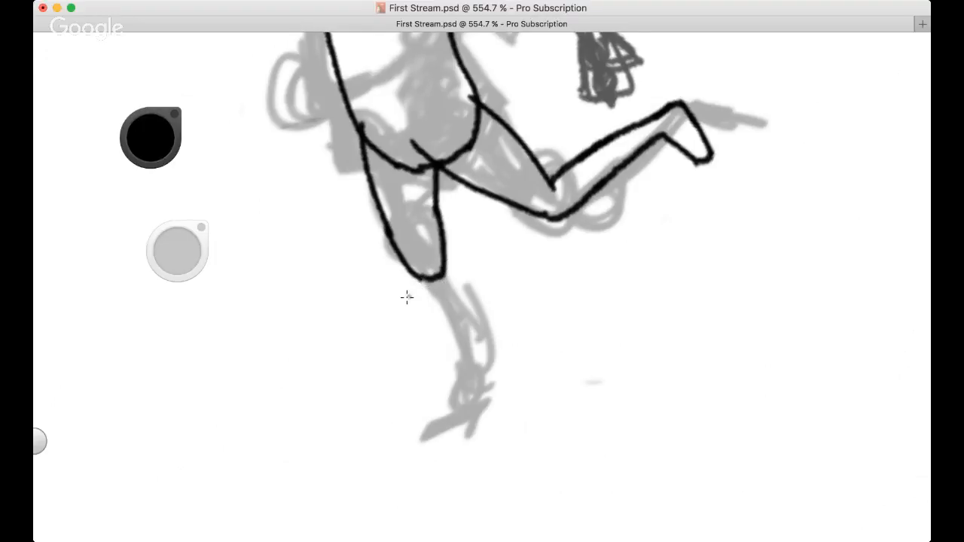
pyautogui.press('super+z')
pyautogui.press('super+z')
# Ink both calf edges of the straight leg down to the ankle and outline its pointed foot
pyautogui.moveTo(444, 256); pyautogui.dragTo(482, 360)
pyautogui.press('super+z')
pyautogui.press('super+z')
pyautogui.press('super+z')
pyautogui.moveTo(452, 268); pyautogui.dragTo(476, 399)
pyautogui.moveTo(405, 266)
pyautogui.mouseDown()
pyautogui.moveTo(454, 391)
pyautogui.moveTo(457, 368)
pyautogui.moveTo(464, 384)
pyautogui.moveTo(478, 372)
pyautogui.moveTo(489, 410)
pyautogui.moveTo(459, 408)
pyautogui.moveTo(440, 447)
pyautogui.moveTo(476, 434)
pyautogui.mouseUp()
pyautogui.press('super+z')
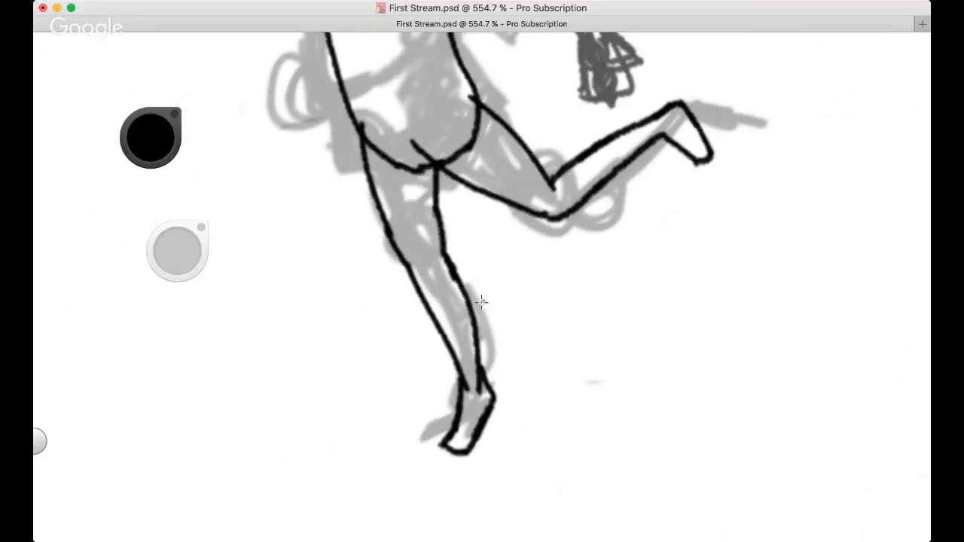
# Examine the whole fairy figure with both inked legs over the rough sketch
pyautogui.press('e')
pyautogui.moveTo(167, 245); pyautogui.dragTo(168, 250)
pyautogui.press('space')
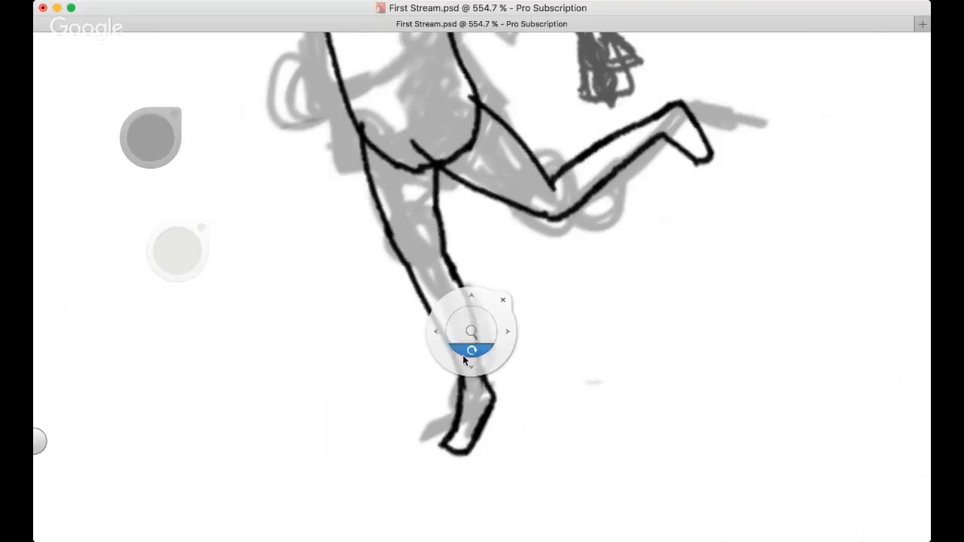
pyautogui.moveTo(477, 322); pyautogui.dragTo(384, 313)
pyautogui.moveTo(384, 313); pyautogui.dragTo(482, 404)
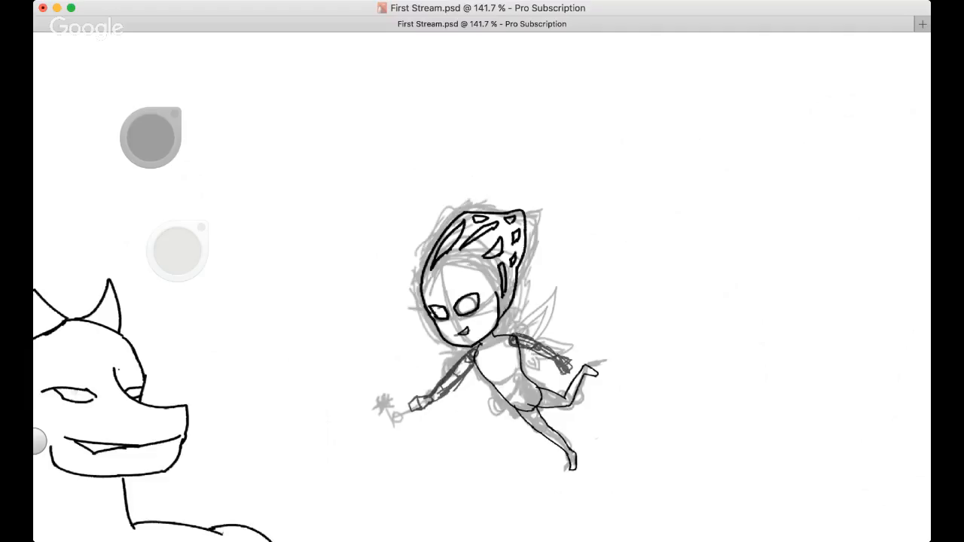
pyautogui.moveTo(439, 365); pyautogui.dragTo(445, 245)
pyautogui.moveTo(381, 225); pyautogui.dragTo(348, 233)
pyautogui.press('super+Tab')
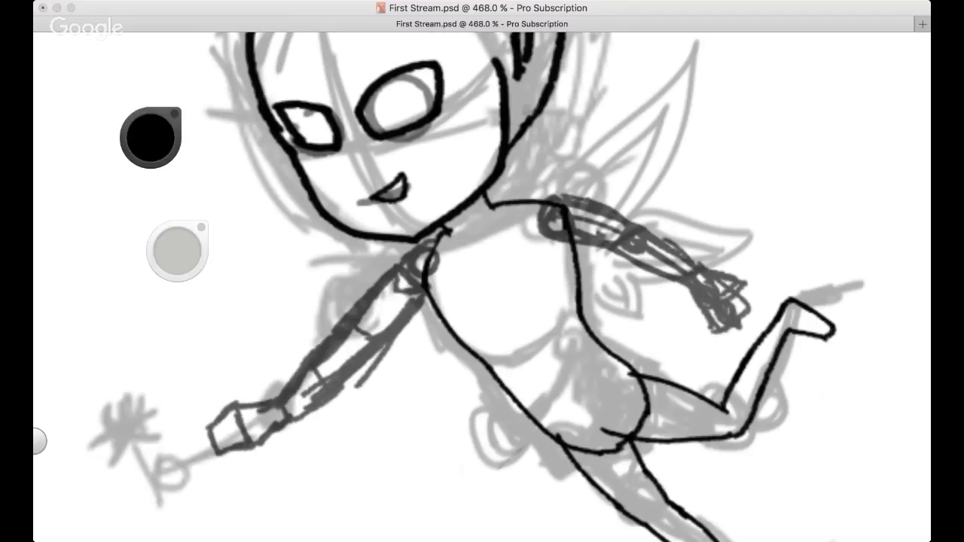
pyautogui.click(437, 200)
# Ink the upper edge of the outstretched near arm in black, from the shoulder toward the wrist
pyautogui.press('space')
pyautogui.moveTo(377, 247); pyautogui.dragTo(378, 195)
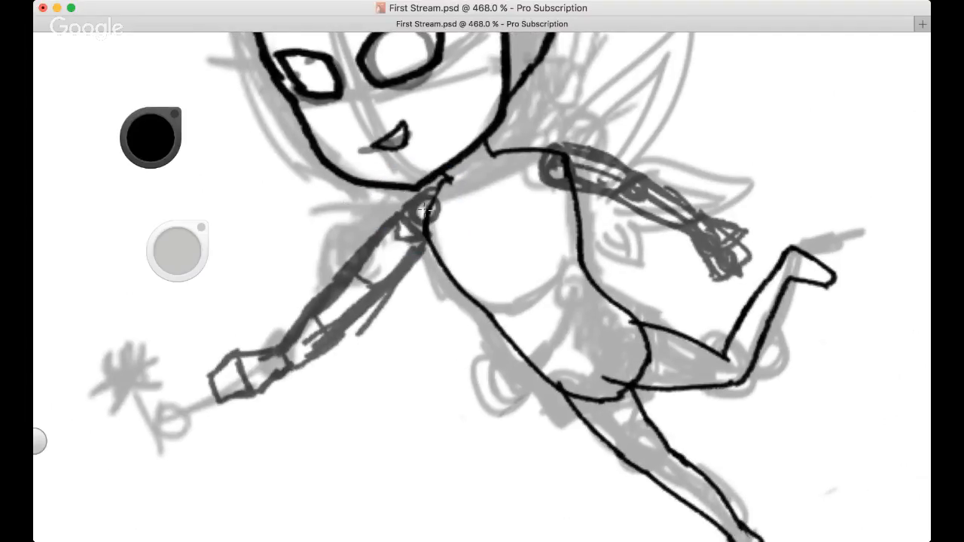
pyautogui.moveTo(437, 193); pyautogui.dragTo(397, 220)
pyautogui.press('super+z')
pyautogui.moveTo(442, 183)
pyautogui.mouseDown()
pyautogui.moveTo(396, 237)
pyautogui.moveTo(427, 243)
pyautogui.moveTo(403, 271)
pyautogui.mouseUp()
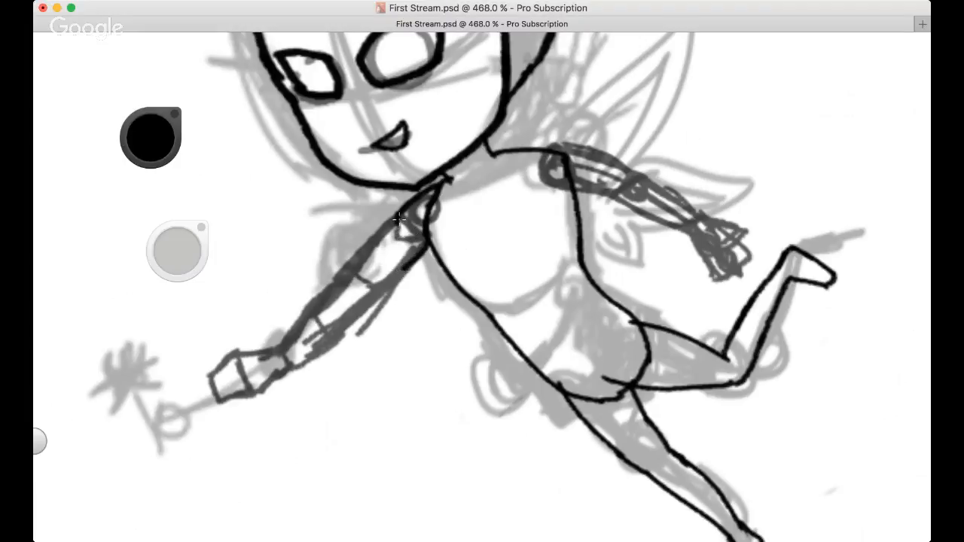
pyautogui.moveTo(397, 218)
pyautogui.mouseDown()
pyautogui.moveTo(336, 302)
pyautogui.moveTo(327, 299)
pyautogui.moveTo(288, 340)
pyautogui.moveTo(301, 356)
pyautogui.moveTo(290, 365)
pyautogui.moveTo(364, 309)
pyautogui.mouseUp()
pyautogui.press('super+z')
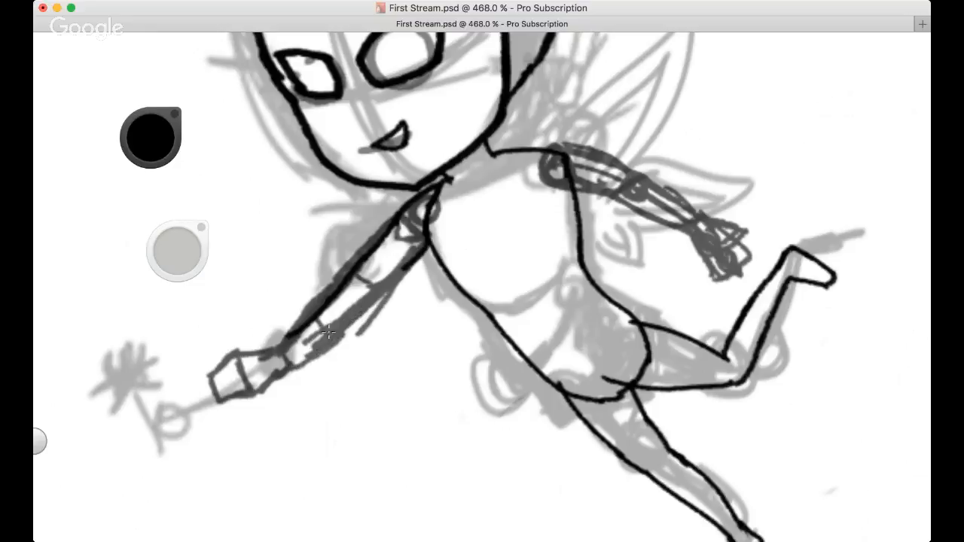
# Ink the lower edge of the outstretched near arm in black, from the forearm up to the armpit
pyautogui.moveTo(294, 366)
pyautogui.mouseDown()
pyautogui.moveTo(350, 328)
pyautogui.moveTo(411, 268)
pyautogui.mouseUp()
pyautogui.press('super+z')
pyautogui.moveTo(287, 361); pyautogui.dragTo(416, 265)
pyautogui.hotkey('ctrl', 'z')
pyautogui.press('super+Tab')
pyautogui.click(305, 362)
pyautogui.moveTo(291, 367); pyautogui.dragTo(407, 268)
pyautogui.hotkey('ctrl', 'z')
pyautogui.moveTo(290, 348); pyautogui.dragTo(410, 267)
pyautogui.press('super+z')
pyautogui.moveTo(296, 357); pyautogui.dragTo(412, 269)
pyautogui.press('super+z')
pyautogui.moveTo(305, 351); pyautogui.dragTo(403, 271)
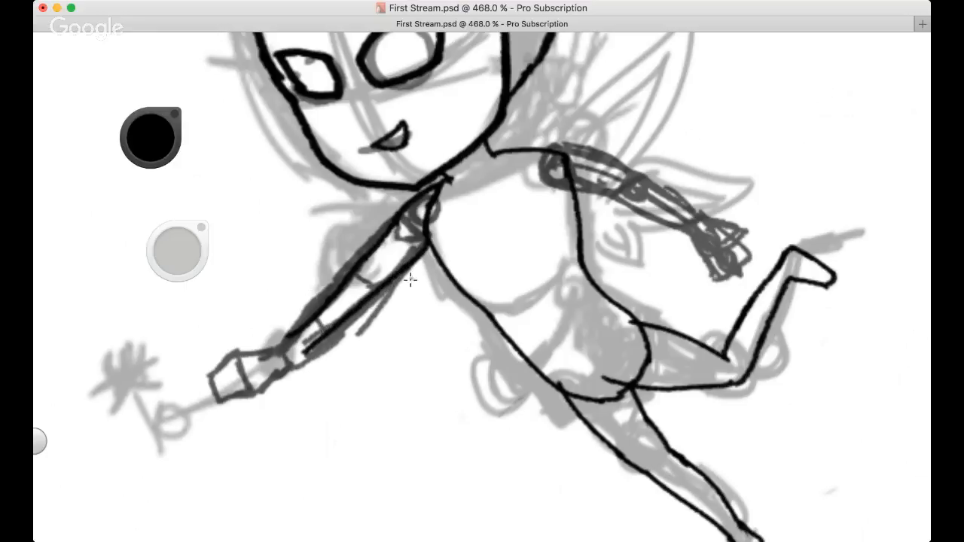
# Try to ink the back of the near hand from the wrist, and undo the looping practice strokes below it
pyautogui.moveTo(240, 313)
pyautogui.mouseDown()
pyautogui.moveTo(315, 141)
pyautogui.moveTo(327, 143)
pyautogui.mouseUp()
pyautogui.moveTo(382, 181); pyautogui.dragTo(367, 186)
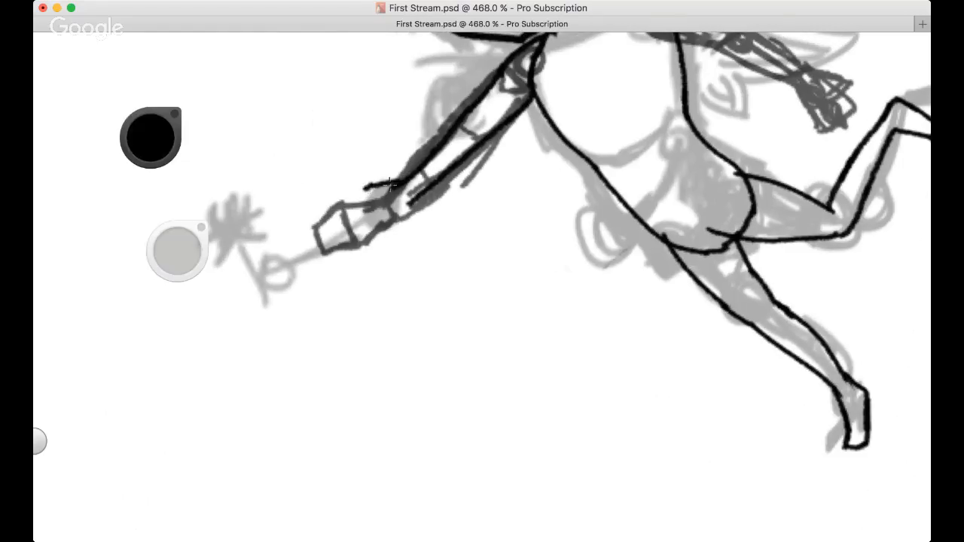
pyautogui.moveTo(333, 366); pyautogui.dragTo(478, 314)
pyautogui.press('super+z')
pyautogui.moveTo(370, 360)
pyautogui.mouseDown()
pyautogui.moveTo(426, 296)
pyautogui.moveTo(427, 357)
pyautogui.mouseUp()
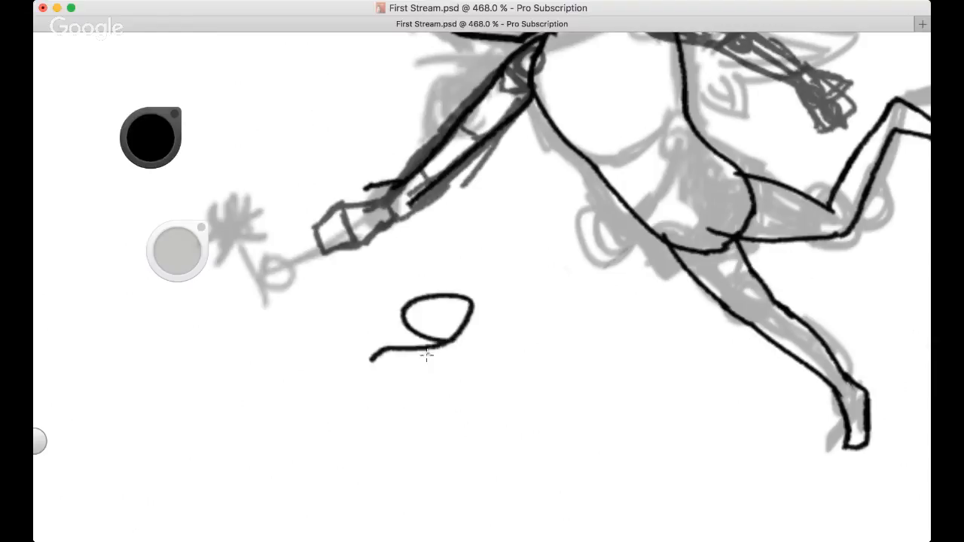
pyautogui.press('super+z')
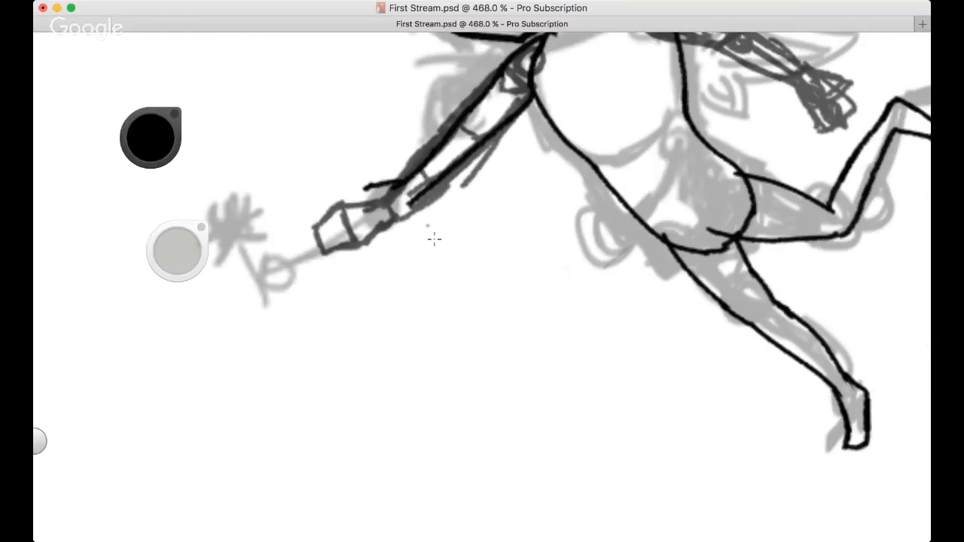
# Try to ink the near hand's thumb and finger edges over the blocky hand sketch
pyautogui.moveTo(361, 190)
pyautogui.mouseDown()
pyautogui.moveTo(356, 179)
pyautogui.moveTo(370, 196)
pyautogui.mouseUp()
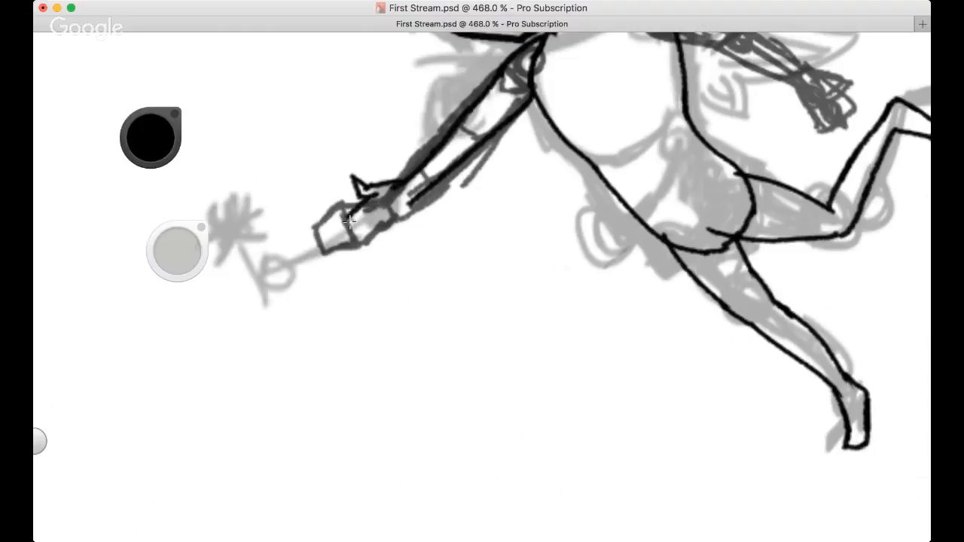
pyautogui.press('super+z')
pyautogui.press('super+z')
pyautogui.press('super+z')
pyautogui.moveTo(389, 191)
pyautogui.mouseDown()
pyautogui.moveTo(358, 197)
pyautogui.moveTo(405, 178)
pyautogui.moveTo(366, 190)
pyautogui.moveTo(346, 214)
pyautogui.moveTo(395, 189)
pyautogui.mouseUp()
pyautogui.press('super+z')
pyautogui.press('super+z')
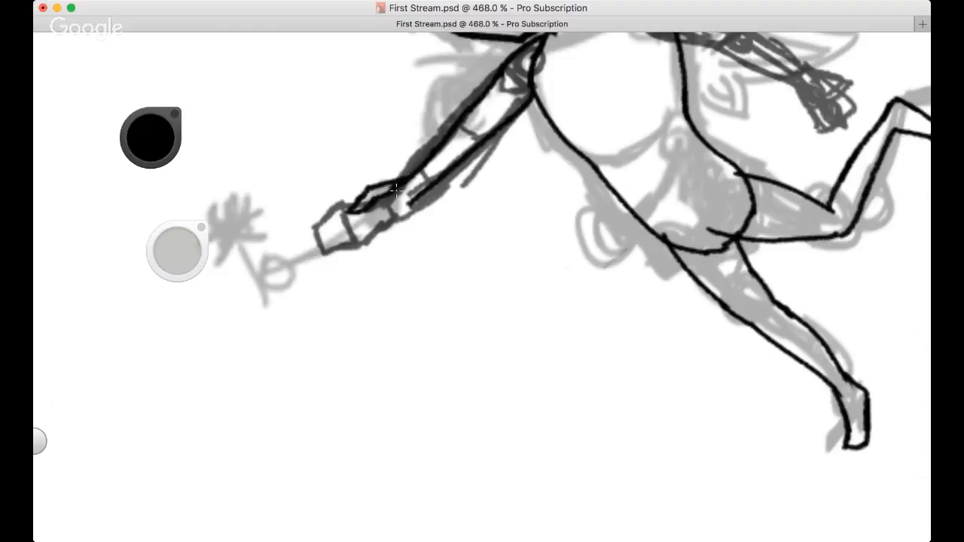
pyautogui.press('super+z')
pyautogui.press('super+z')
# Clear the leftover hand strokes and ink the lower edge of the near wrist
pyautogui.press('space')
pyautogui.moveTo(482, 288); pyautogui.dragTo(528, 288)
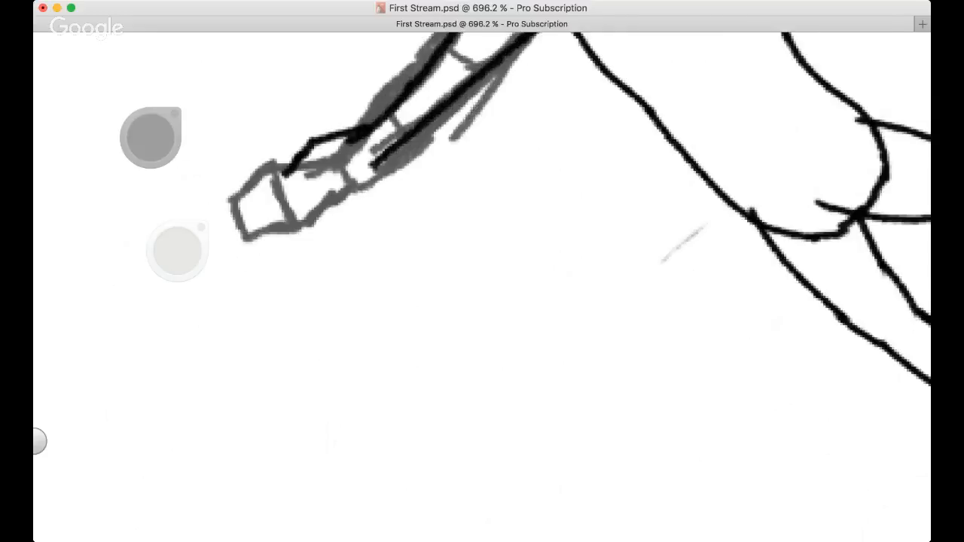
pyautogui.moveTo(358, 220)
pyautogui.mouseDown()
pyautogui.moveTo(438, 307)
pyautogui.moveTo(376, 261)
pyautogui.mouseUp()
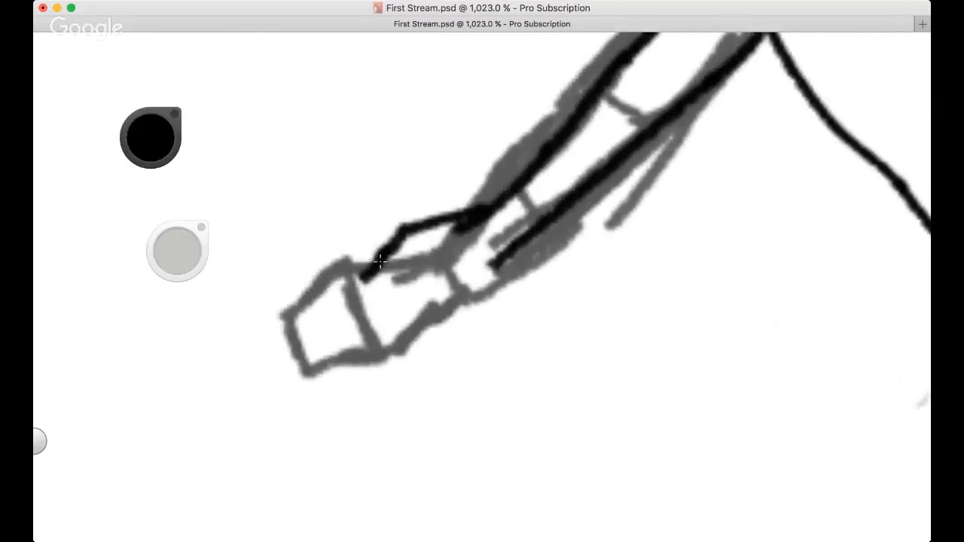
pyautogui.moveTo(347, 294)
pyautogui.mouseDown()
pyautogui.moveTo(395, 267)
pyautogui.moveTo(422, 230)
pyautogui.mouseUp()
pyautogui.moveTo(493, 264); pyautogui.dragTo(467, 312)
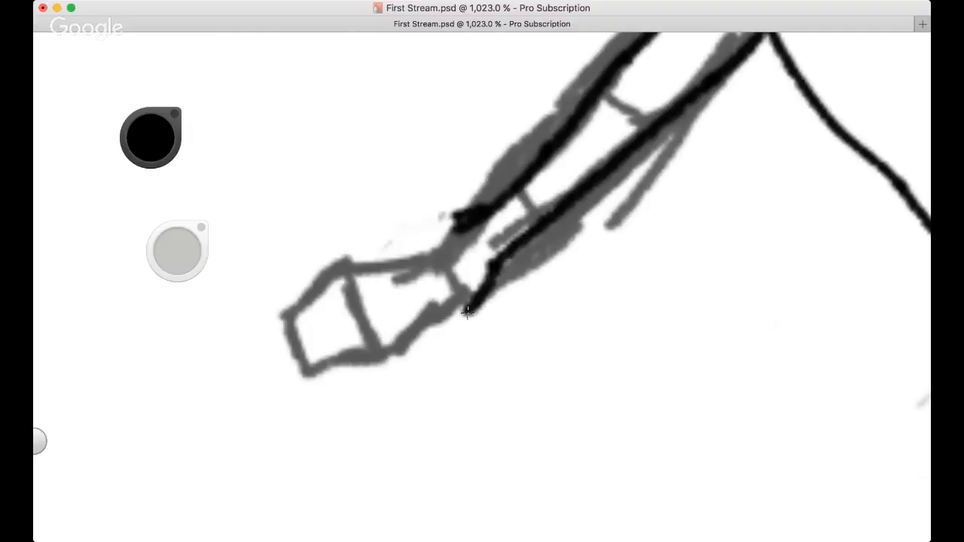
# Ink the near hand as a closed fist with curled fingers, joined to both edges of the wrist
pyautogui.moveTo(461, 217)
pyautogui.mouseDown()
pyautogui.moveTo(392, 256)
pyautogui.moveTo(374, 295)
pyautogui.mouseUp()
pyautogui.moveTo(438, 243)
pyautogui.mouseDown()
pyautogui.moveTo(410, 269)
pyautogui.moveTo(448, 247)
pyautogui.moveTo(402, 251)
pyautogui.moveTo(423, 266)
pyautogui.moveTo(447, 254)
pyautogui.moveTo(437, 242)
pyautogui.moveTo(448, 227)
pyautogui.moveTo(466, 245)
pyautogui.mouseUp()
pyautogui.press('super+z')
pyautogui.moveTo(374, 292)
pyautogui.mouseDown()
pyautogui.moveTo(406, 305)
pyautogui.moveTo(426, 280)
pyautogui.moveTo(396, 320)
pyautogui.moveTo(437, 301)
pyautogui.moveTo(413, 325)
pyautogui.moveTo(441, 331)
pyautogui.moveTo(444, 345)
pyautogui.moveTo(464, 324)
pyautogui.moveTo(429, 290)
pyautogui.moveTo(431, 303)
pyautogui.moveTo(414, 275)
pyautogui.mouseUp()
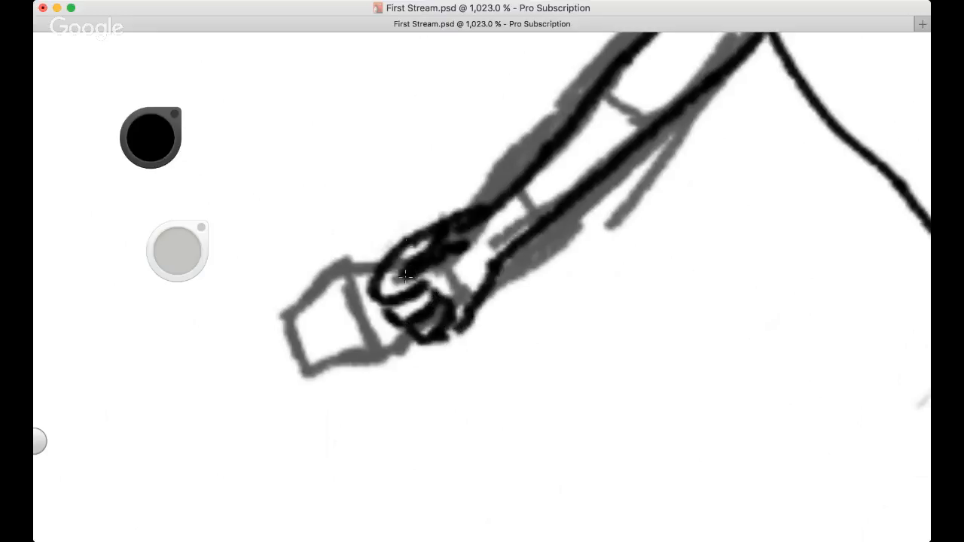
pyautogui.moveTo(452, 339); pyautogui.dragTo(466, 328)
pyautogui.click(387, 230)
pyautogui.press('super+z')
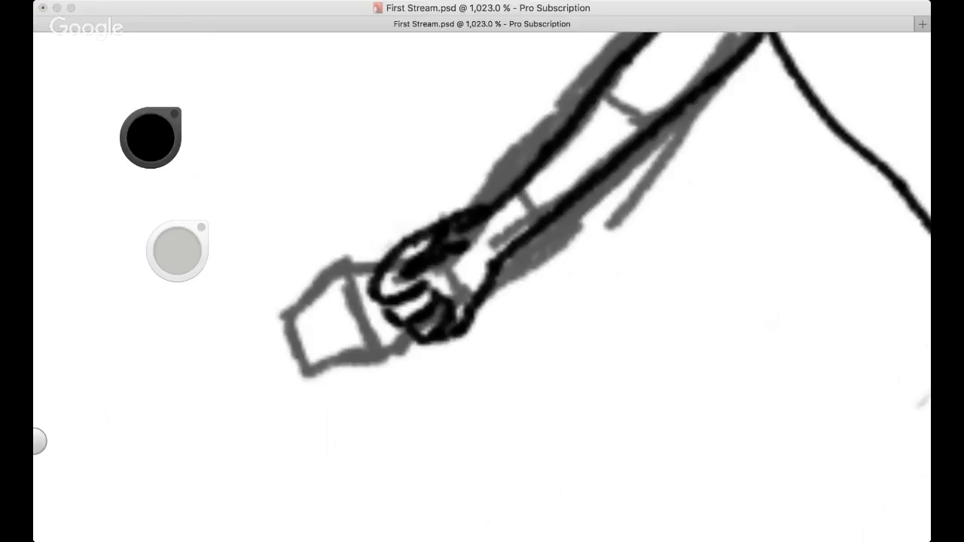
# Try to ink a thin flower stem rising from the fairy's closed fist
pyautogui.click(101, 106)
pyautogui.moveTo(376, 189); pyautogui.dragTo(424, 252)
pyautogui.press('super+z')
pyautogui.moveTo(385, 207)
pyautogui.mouseDown()
pyautogui.moveTo(424, 251)
pyautogui.moveTo(374, 208)
pyautogui.moveTo(441, 258)
pyautogui.mouseUp()
pyautogui.press('super+z')
pyautogui.scroll(-5, 458, 265)
pyautogui.scroll(3, 455, 279)
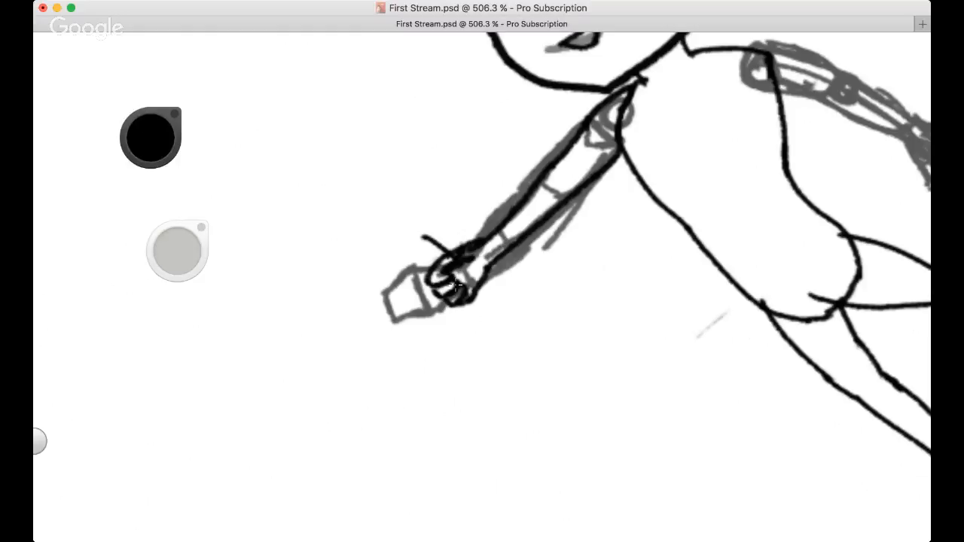
# Extend the stem inside the fist and draw a small petalled flower at its upper end
pyautogui.moveTo(464, 271); pyautogui.dragTo(473, 280)
pyautogui.scroll(-3, 475, 278)
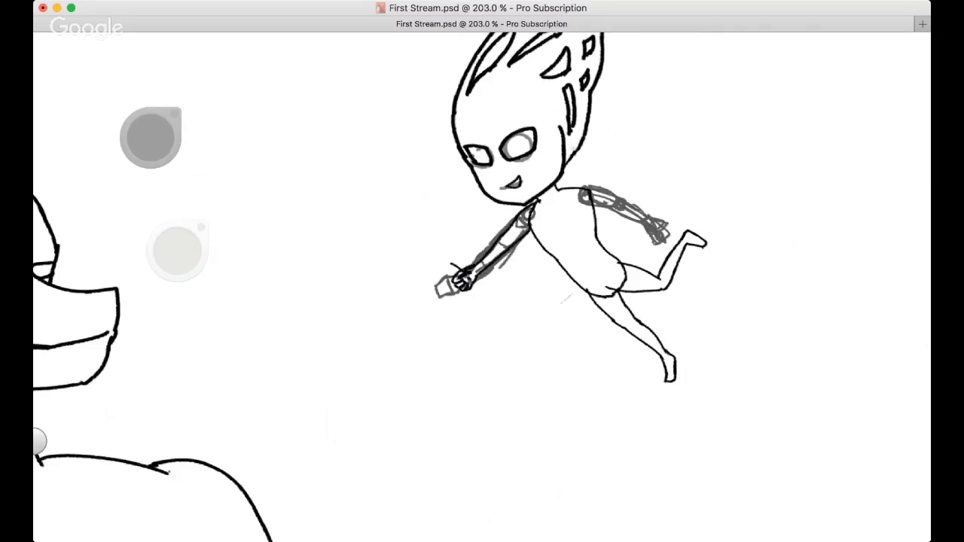
pyautogui.scroll(-3, 491, 295)
pyautogui.scroll(4, 482, 288)
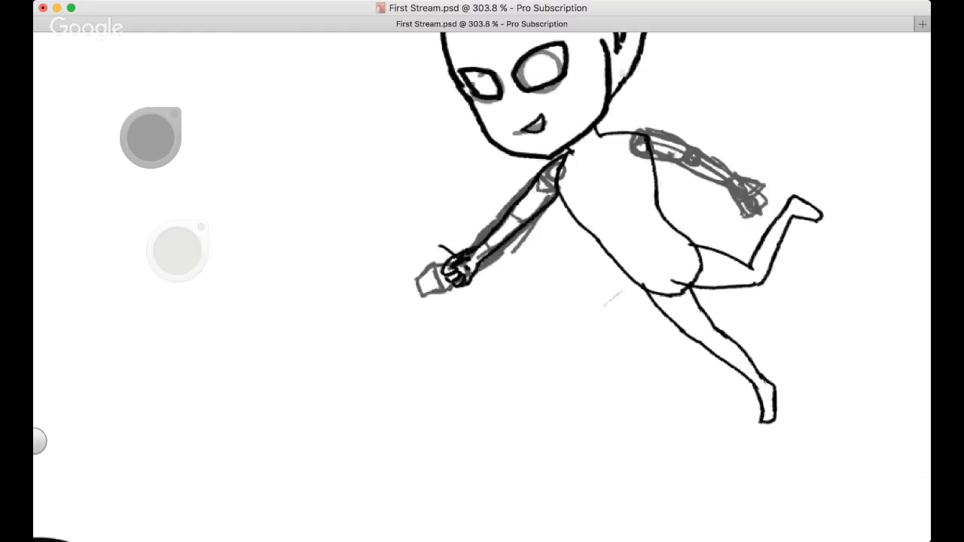
pyautogui.scroll(3, 452, 218)
pyautogui.moveTo(411, 286)
pyautogui.mouseDown()
pyautogui.moveTo(406, 270)
pyautogui.moveTo(419, 281)
pyautogui.moveTo(395, 290)
pyautogui.moveTo(412, 305)
pyautogui.moveTo(435, 285)
pyautogui.moveTo(461, 281)
pyautogui.mouseUp()
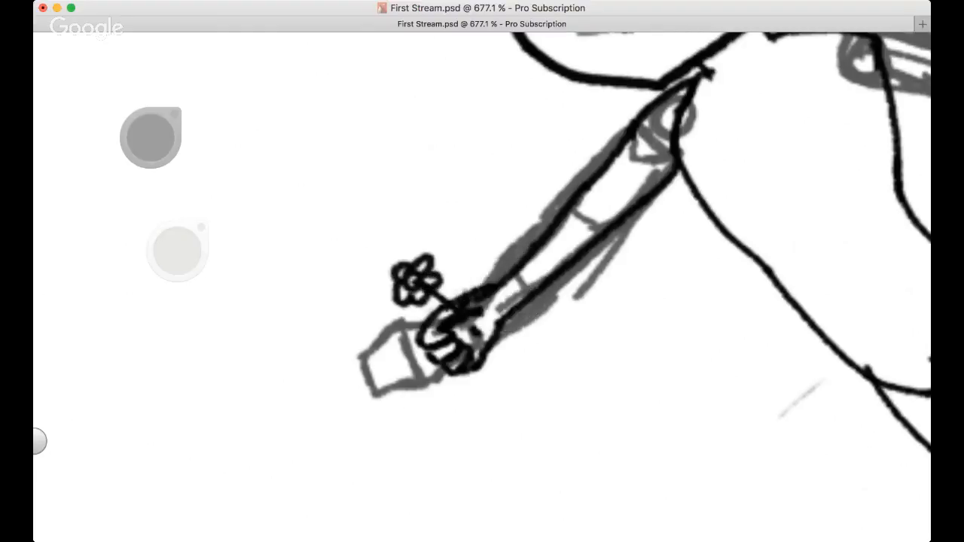
# Remove the flower and its stem from above the fist
pyautogui.scroll(-3, 500, 280)
pyautogui.scroll(3, 506, 294)
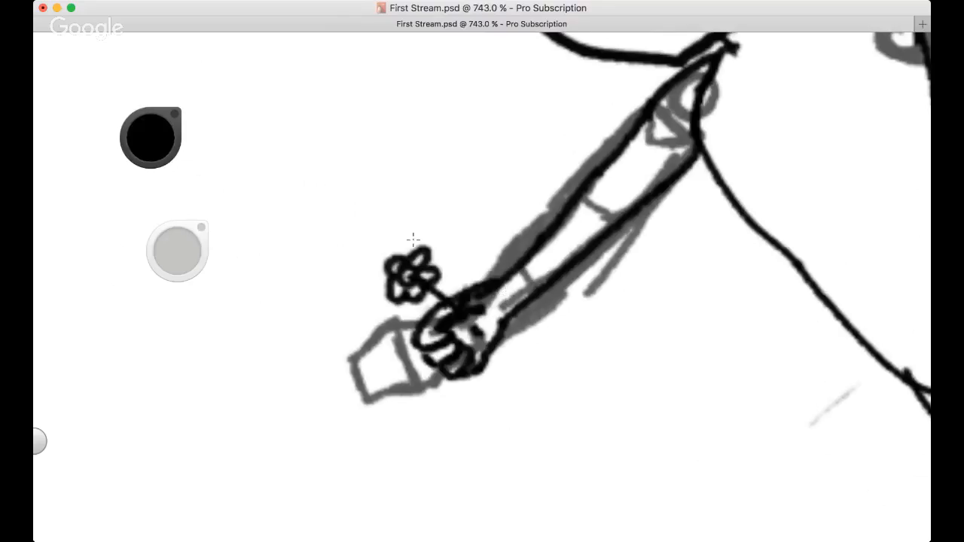
pyautogui.moveTo(422, 249); pyautogui.dragTo(383, 277)
pyautogui.moveTo(445, 248)
pyautogui.mouseDown()
pyautogui.moveTo(395, 293)
pyautogui.moveTo(381, 291)
pyautogui.mouseUp()
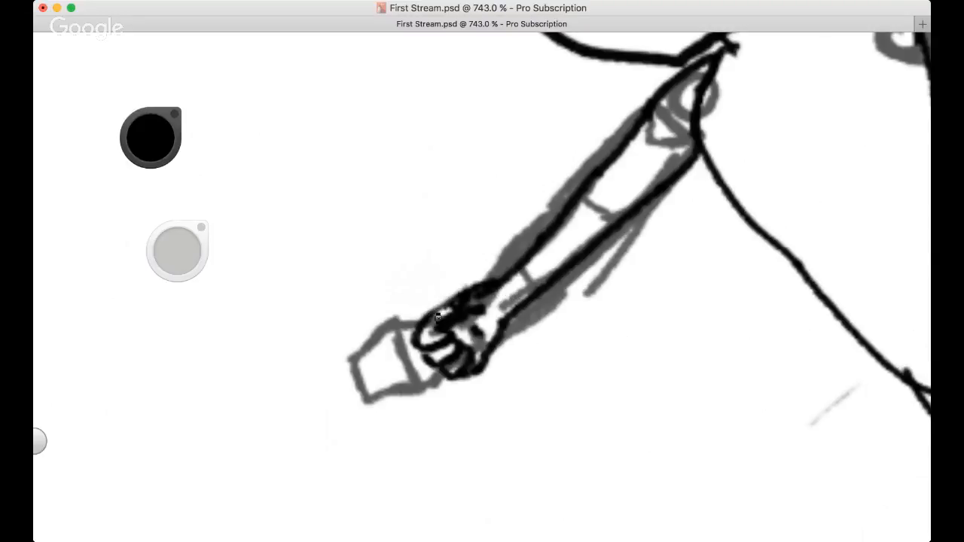
pyautogui.moveTo(421, 319)
pyautogui.mouseDown()
pyautogui.moveTo(437, 302)
pyautogui.moveTo(479, 290)
pyautogui.moveTo(333, 321)
pyautogui.moveTo(351, 322)
pyautogui.mouseUp()
pyautogui.press('super+z')
# Ink the upper edge of the far arm in black, from the shoulder to the elbow
pyautogui.press('space')
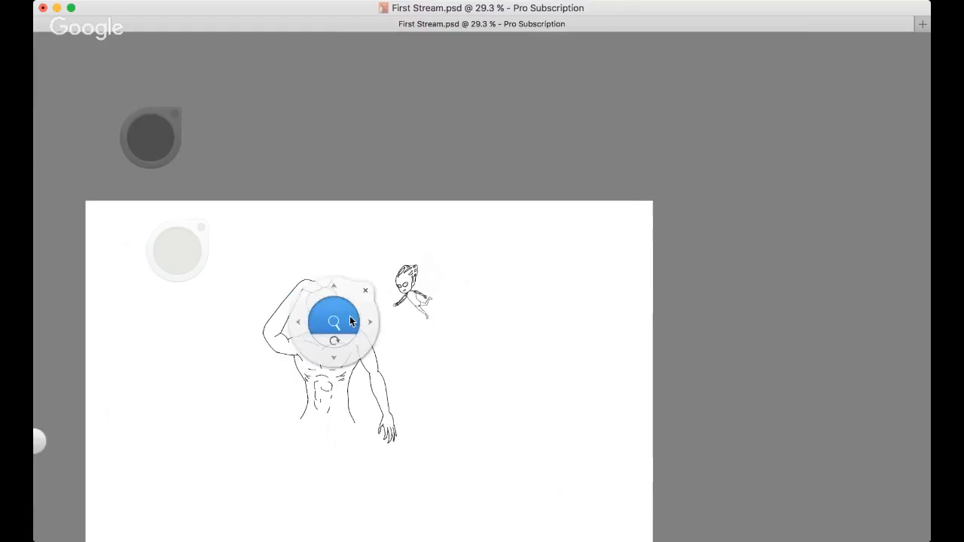
pyautogui.scroll(8, 351, 321)
pyautogui.moveTo(829, 337); pyautogui.dragTo(415, 372)
pyautogui.press('space')
pyautogui.moveTo(549, 332); pyautogui.dragTo(399, 270)
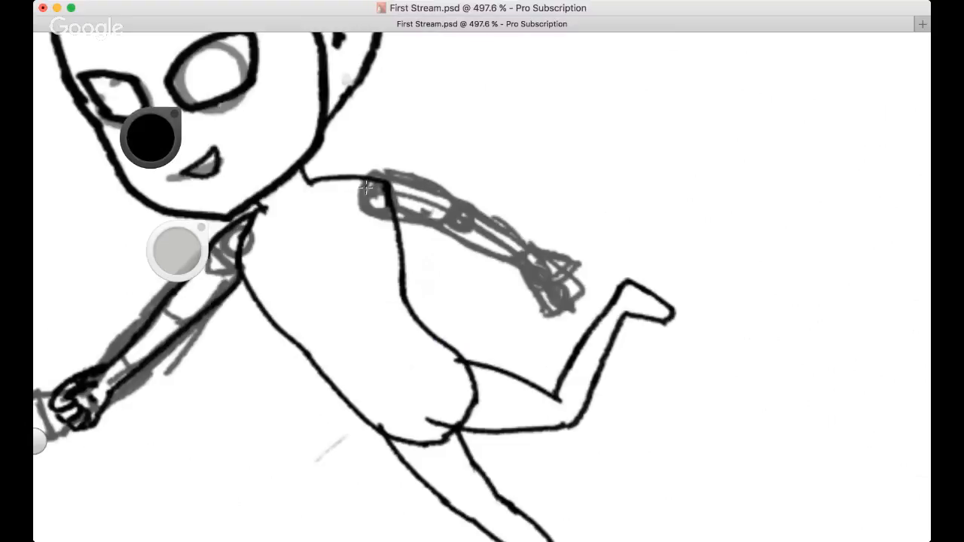
pyautogui.moveTo(366, 183)
pyautogui.mouseDown()
pyautogui.moveTo(434, 189)
pyautogui.moveTo(392, 181)
pyautogui.moveTo(457, 202)
pyautogui.mouseUp()
pyautogui.press('super+z')
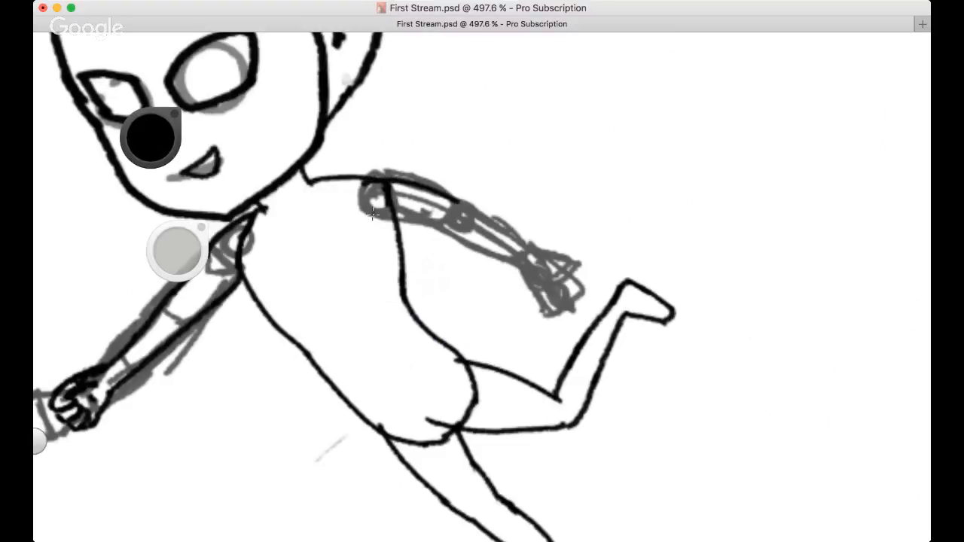
# Try to ink the far arm's underside and the forearm edges down to the hand
pyautogui.moveTo(374, 214)
pyautogui.mouseDown()
pyautogui.moveTo(436, 221)
pyautogui.moveTo(486, 253)
pyautogui.mouseUp()
pyautogui.moveTo(458, 203); pyautogui.dragTo(537, 260)
pyautogui.press('cmd+z')
pyautogui.moveTo(456, 196)
pyautogui.mouseDown()
pyautogui.moveTo(521, 262)
pyautogui.moveTo(562, 268)
pyautogui.mouseUp()
pyautogui.press('super+z')
pyautogui.moveTo(520, 235); pyautogui.dragTo(547, 290)
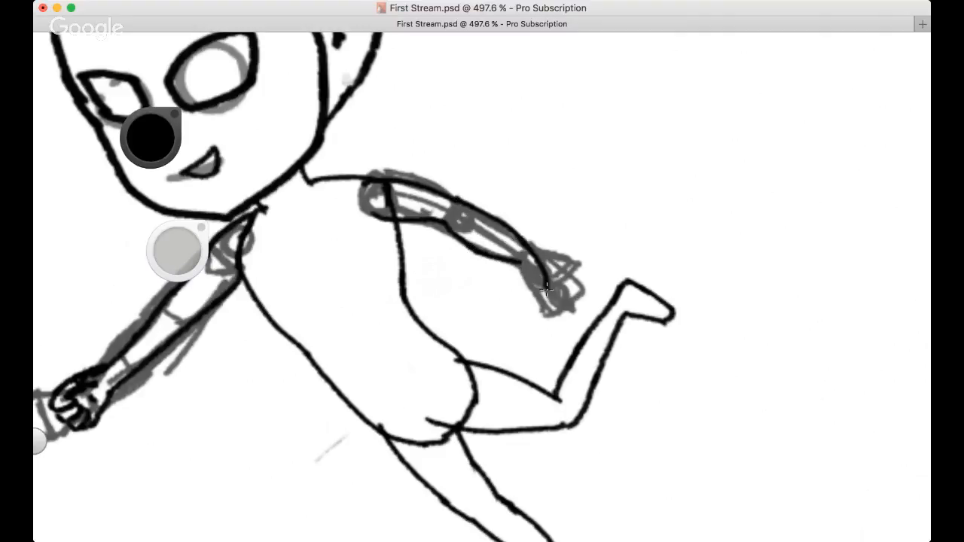
pyautogui.press('super+z')
pyautogui.moveTo(526, 241); pyautogui.dragTo(566, 293)
pyautogui.press('super+z')
pyautogui.press('super+z')
# Rotate the canvas so the far arm hangs upright and ink the underside of its upper arm to the elbow
pyautogui.press('space')
pyautogui.moveTo(482, 311)
pyautogui.mouseDown()
pyautogui.moveTo(473, 301)
pyautogui.moveTo(462, 306)
pyautogui.mouseUp()
pyautogui.press('super+z')
pyautogui.press('super+z')
pyautogui.press('super+z')
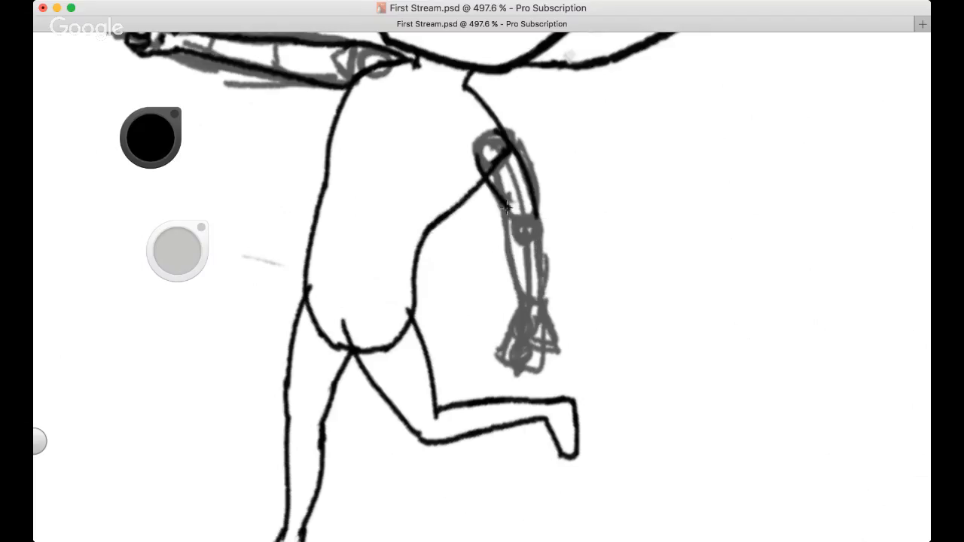
pyautogui.press('super+z')
pyautogui.moveTo(484, 158); pyautogui.dragTo(515, 224)
pyautogui.press('super+z')
pyautogui.press('super+z')
pyautogui.moveTo(477, 151)
pyautogui.mouseDown()
pyautogui.moveTo(511, 209)
pyautogui.moveTo(514, 258)
pyautogui.mouseUp()
pyautogui.press('super+z')
# Ink both forearm edges of the far arm from the elbow down to the wrist
pyautogui.moveTo(506, 211); pyautogui.dragTo(519, 278)
pyautogui.press('super+z')
pyautogui.moveTo(512, 238); pyautogui.dragTo(522, 299)
pyautogui.moveTo(537, 213); pyautogui.dragTo(541, 286)
pyautogui.press('super+z')
pyautogui.press('super+z')
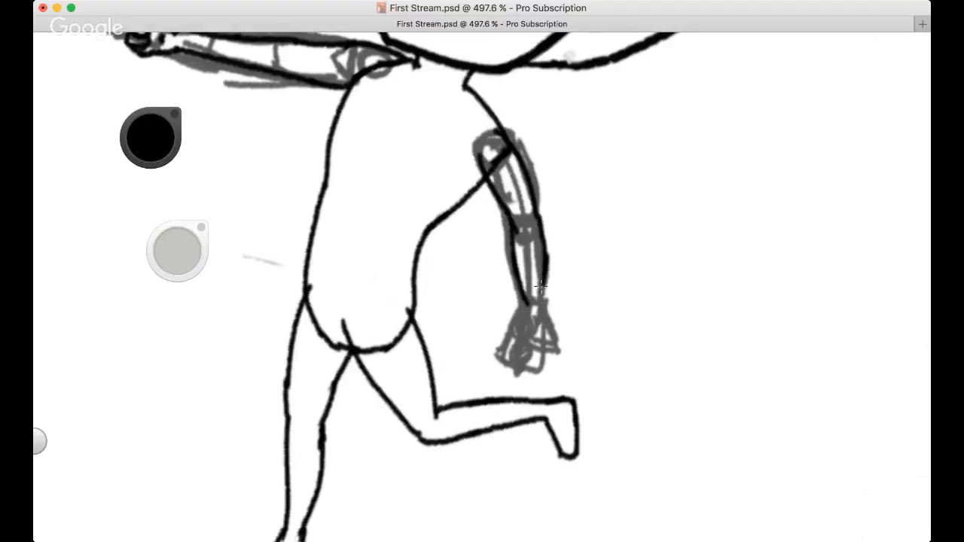
pyautogui.press('super+z')
pyautogui.moveTo(550, 252)
pyautogui.mouseDown()
pyautogui.moveTo(546, 315)
pyautogui.moveTo(523, 329)
pyautogui.moveTo(506, 321)
pyautogui.moveTo(545, 310)
pyautogui.moveTo(570, 164)
pyautogui.mouseUp()
pyautogui.press('super+z')
# Try to outline the far hand with a rounded palm and a thumb, and erase it back to the wrist
pyautogui.press('space')
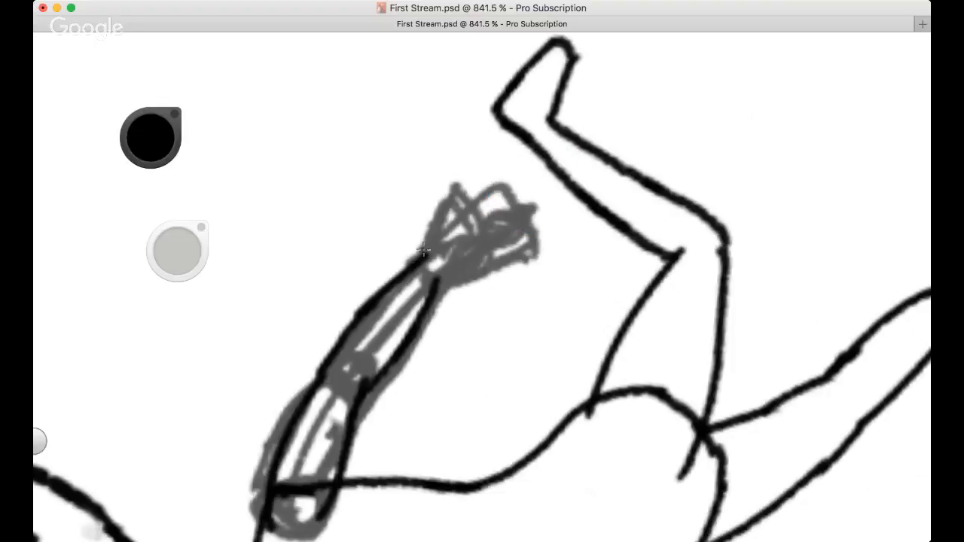
pyautogui.moveTo(424, 258)
pyautogui.mouseDown()
pyautogui.moveTo(446, 213)
pyautogui.moveTo(481, 197)
pyautogui.moveTo(481, 187)
pyautogui.mouseUp()
pyautogui.press('super+z')
pyautogui.press('super+z')
pyautogui.moveTo(439, 281); pyautogui.dragTo(478, 266)
pyautogui.press('super+z')
pyautogui.press('super+z')
pyautogui.moveTo(434, 297)
pyautogui.mouseDown()
pyautogui.moveTo(489, 268)
pyautogui.moveTo(478, 258)
pyautogui.moveTo(511, 245)
pyautogui.moveTo(501, 264)
pyautogui.moveTo(480, 262)
pyautogui.moveTo(506, 247)
pyautogui.moveTo(496, 263)
pyautogui.moveTo(478, 255)
pyautogui.moveTo(491, 226)
pyautogui.moveTo(445, 226)
pyautogui.moveTo(492, 194)
pyautogui.moveTo(482, 196)
pyautogui.moveTo(511, 208)
pyautogui.moveTo(490, 265)
pyautogui.mouseUp()
pyautogui.press('super+z')
pyautogui.press('super+z')
pyautogui.press('super+z')
pyautogui.press('super+z')
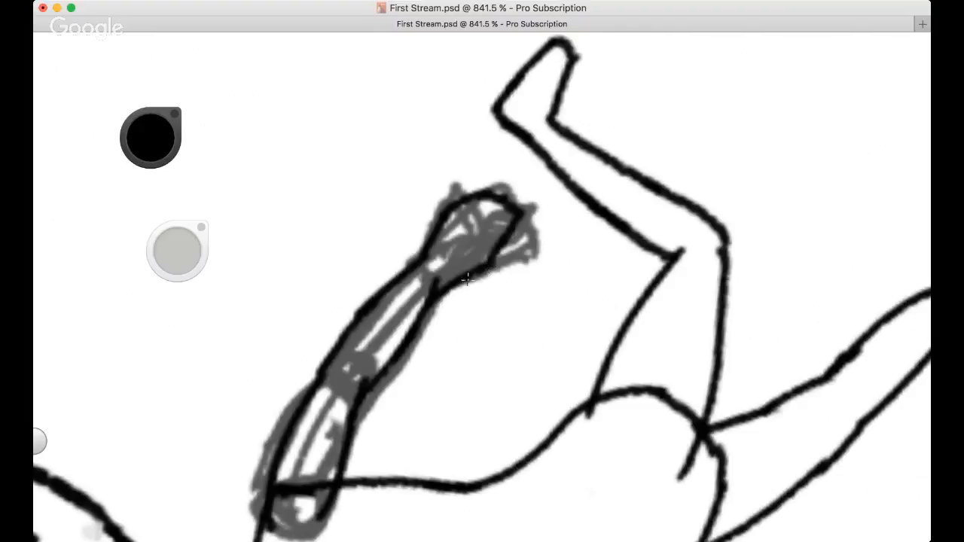
pyautogui.moveTo(446, 289); pyautogui.dragTo(506, 283)
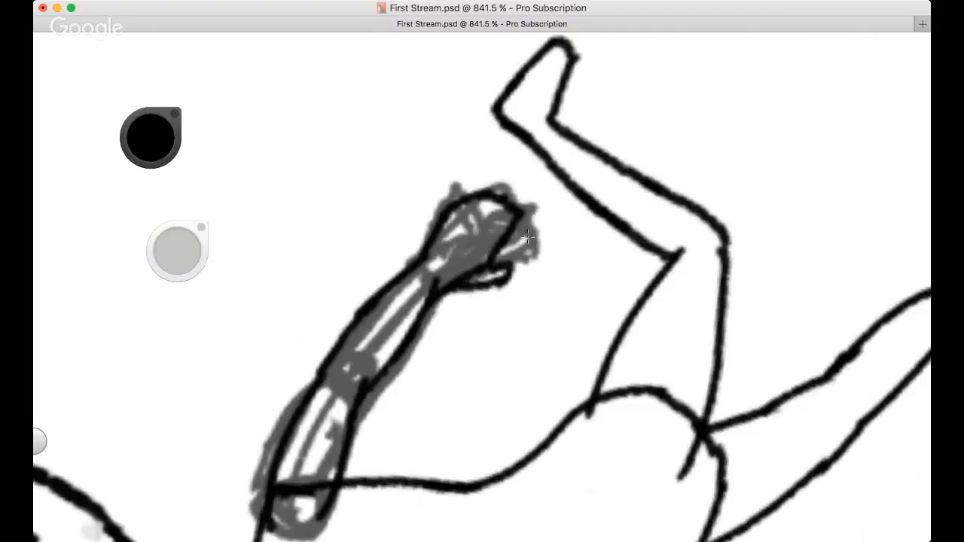
pyautogui.press('e')
pyautogui.moveTo(514, 239)
pyautogui.mouseDown()
pyautogui.moveTo(484, 269)
pyautogui.moveTo(514, 222)
pyautogui.moveTo(510, 196)
pyautogui.moveTo(448, 258)
pyautogui.mouseUp()
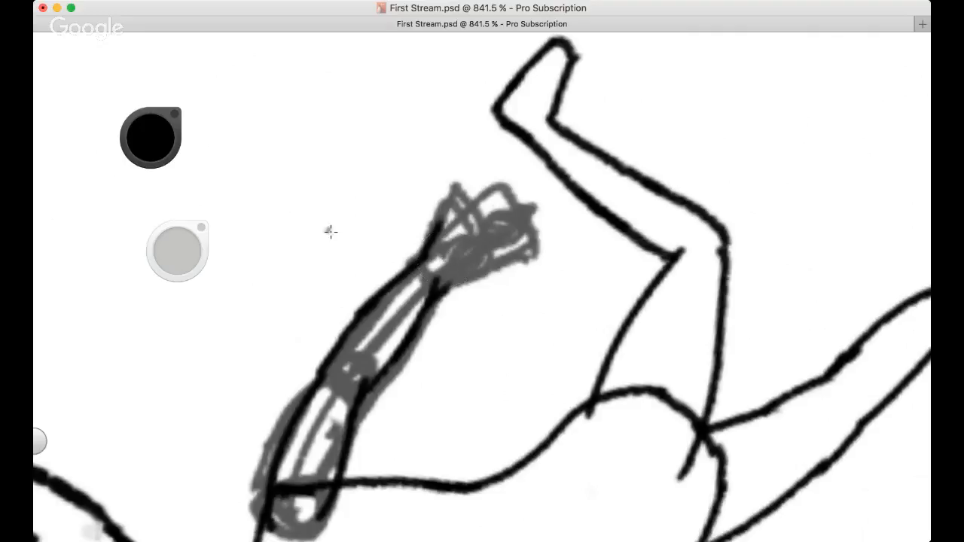
# Ink the far hand's lower edge and slim thumb with a finer brush
pyautogui.click(177, 251)
pyautogui.moveTo(442, 293)
pyautogui.mouseDown()
pyautogui.moveTo(494, 282)
pyautogui.moveTo(481, 266)
pyautogui.moveTo(511, 267)
pyautogui.moveTo(477, 268)
pyautogui.moveTo(516, 278)
pyautogui.moveTo(439, 293)
pyautogui.moveTo(520, 266)
pyautogui.moveTo(498, 280)
pyautogui.moveTo(477, 268)
pyautogui.moveTo(512, 270)
pyautogui.moveTo(486, 281)
pyautogui.mouseUp()
pyautogui.press('super+z')
pyautogui.press('super+z')
pyautogui.press('super+z')
pyautogui.press('super+z')
pyautogui.press('super+z')
pyautogui.press('super+z')
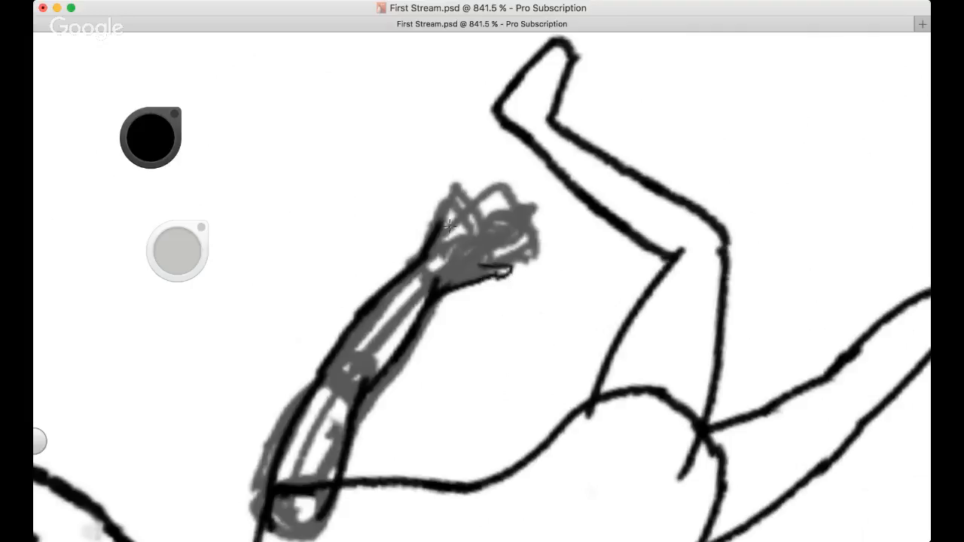
# Try to ink a pointed finger on the upper side of the far hand
pyautogui.moveTo(437, 234); pyautogui.dragTo(464, 200)
pyautogui.press('super+z')
pyautogui.moveTo(438, 229)
pyautogui.mouseDown()
pyautogui.moveTo(446, 204)
pyautogui.moveTo(473, 180)
pyautogui.mouseUp()
pyautogui.press('super+z')
pyautogui.moveTo(444, 210)
pyautogui.mouseDown()
pyautogui.moveTo(475, 178)
pyautogui.moveTo(472, 200)
pyautogui.moveTo(452, 221)
pyautogui.mouseUp()
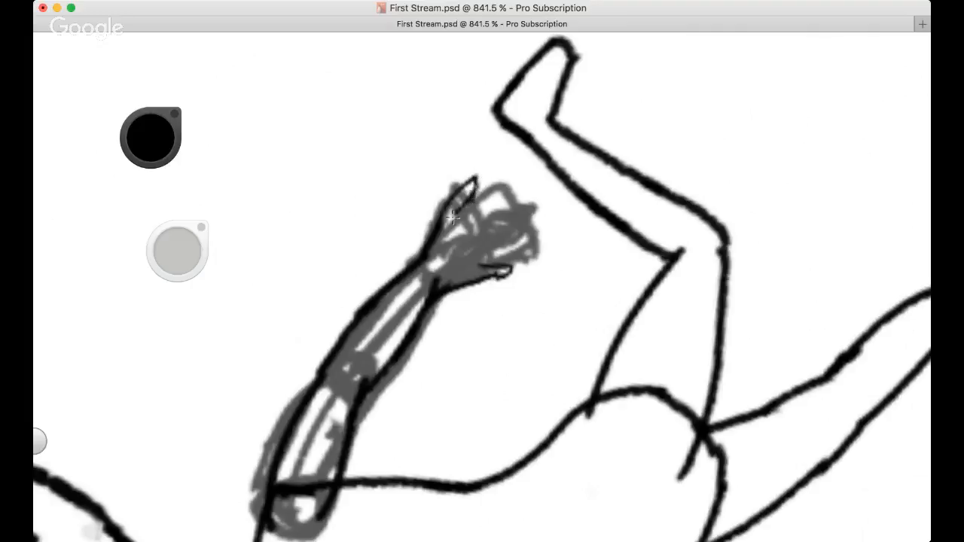
pyautogui.press('super+z')
pyautogui.hotkey('ctrl', 'z')
pyautogui.hotkey('ctrl', 'z')
pyautogui.hotkey('ctrl', 'z')
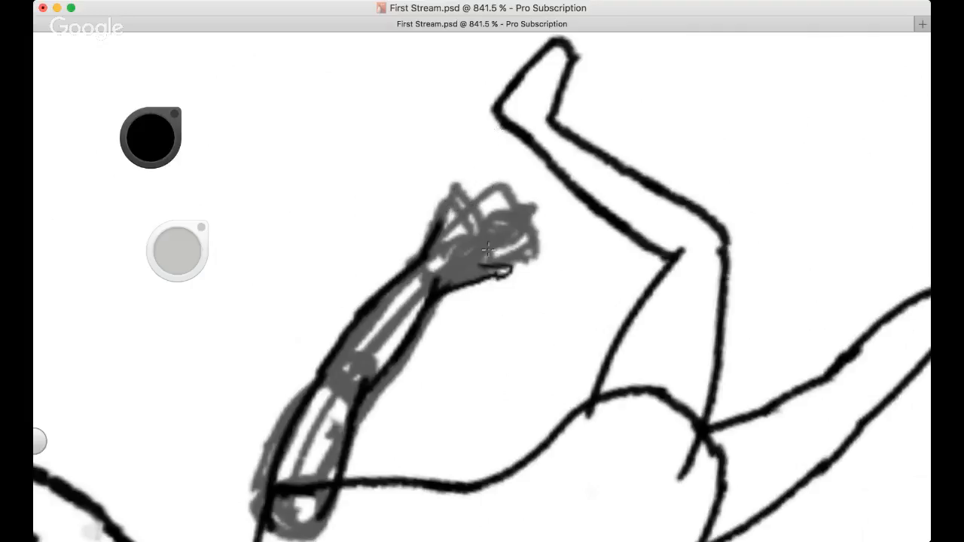
# Ink the curve between the thumb and palm of the far hand and outline the adjacent finger
pyautogui.moveTo(482, 265); pyautogui.dragTo(494, 232)
pyautogui.press('super+z')
pyautogui.moveTo(471, 232)
pyautogui.mouseDown()
pyautogui.moveTo(504, 218)
pyautogui.moveTo(493, 233)
pyautogui.moveTo(483, 233)
pyautogui.moveTo(519, 201)
pyautogui.mouseUp()
pyautogui.press('super+z')
pyautogui.press('super+z')
pyautogui.moveTo(474, 231)
pyautogui.mouseDown()
pyautogui.moveTo(522, 204)
pyautogui.moveTo(496, 232)
pyautogui.moveTo(517, 205)
pyautogui.moveTo(497, 229)
pyautogui.mouseUp()
pyautogui.press('super+z')
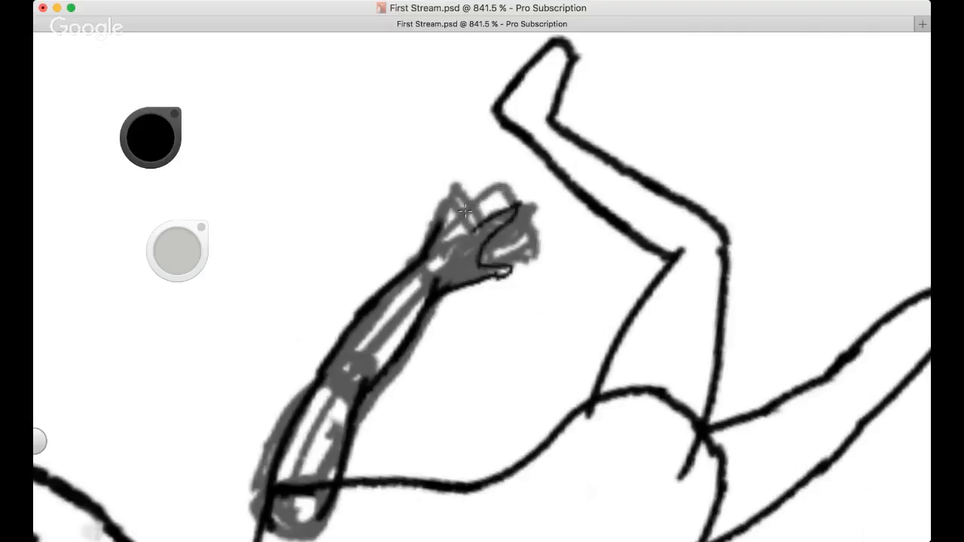
# Ink the remaining fingers of the far hand and clear the grey arm sketch from view
pyautogui.moveTo(458, 230)
pyautogui.mouseDown()
pyautogui.moveTo(494, 196)
pyautogui.moveTo(502, 207)
pyautogui.moveTo(492, 218)
pyautogui.moveTo(481, 199)
pyautogui.moveTo(445, 230)
pyautogui.moveTo(459, 203)
pyautogui.moveTo(468, 207)
pyautogui.mouseUp()
pyautogui.press('super+z')
pyautogui.press('r')
pyautogui.moveTo(500, 238)
pyautogui.mouseDown()
pyautogui.moveTo(486, 282)
pyautogui.moveTo(454, 296)
pyautogui.moveTo(443, 212)
pyautogui.moveTo(338, 246)
pyautogui.moveTo(390, 341)
pyautogui.moveTo(465, 351)
pyautogui.mouseUp()
pyautogui.press('space')
pyautogui.press('space')
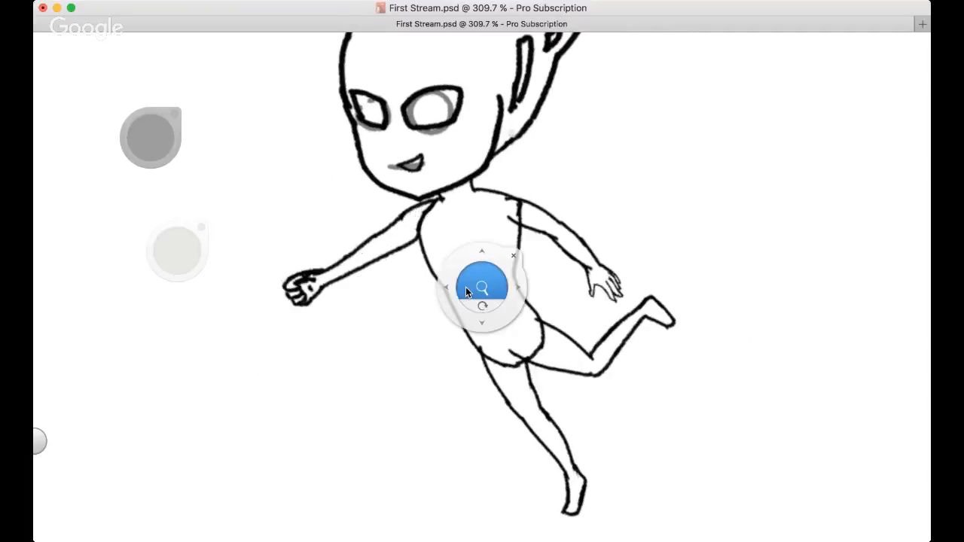
# Erase the torso and shoulder lines that overlap the inside of the far arm
pyautogui.moveTo(474, 280); pyautogui.dragTo(406, 314)
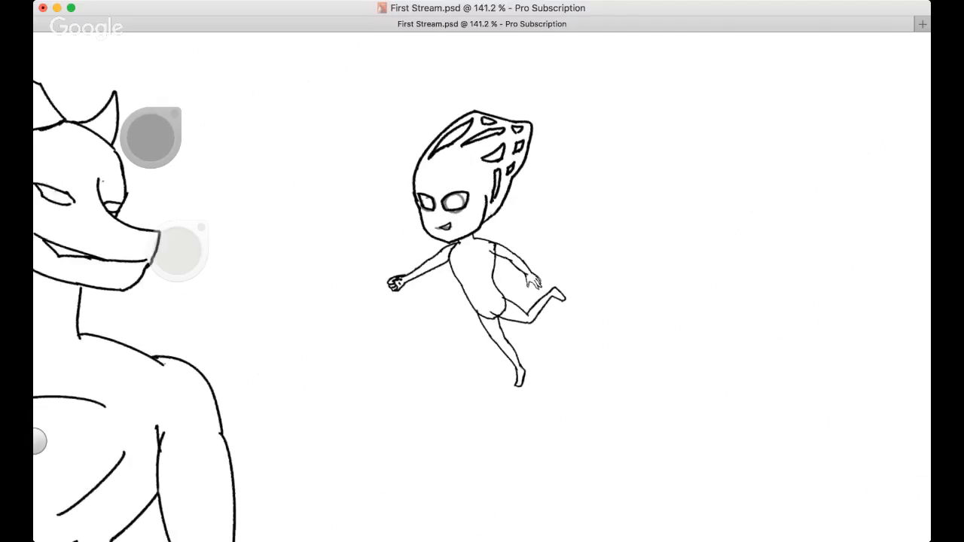
pyautogui.scroll(6, 465, 283)
pyautogui.scroll(-2, 464, 283)
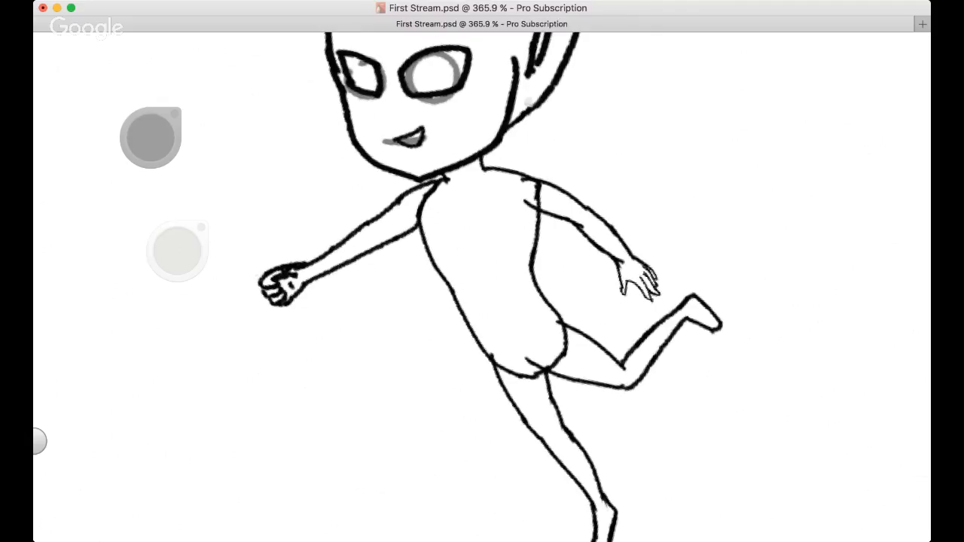
pyautogui.moveTo(391, 309); pyautogui.dragTo(453, 334)
pyautogui.scroll(-2, 454, 333)
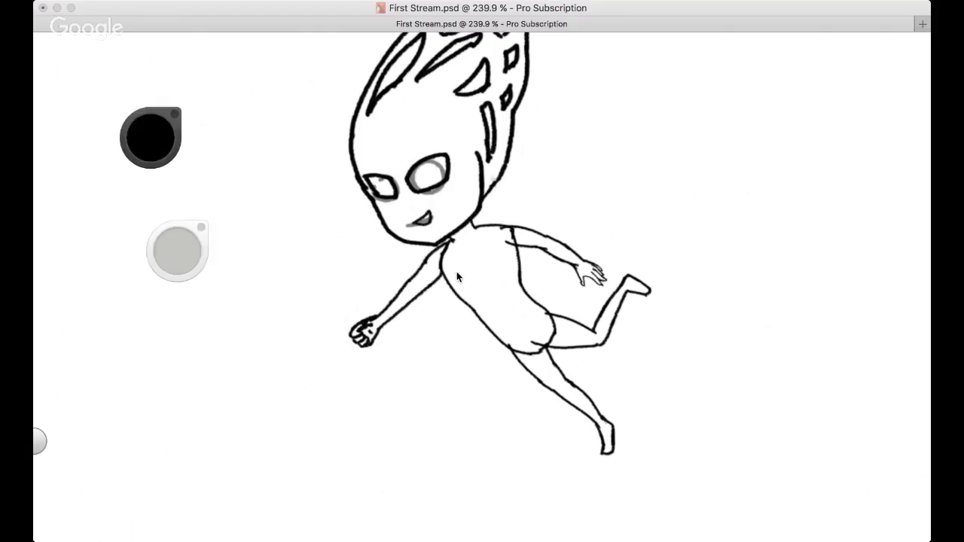
pyautogui.moveTo(347, 294)
pyautogui.mouseDown()
pyautogui.moveTo(404, 349)
pyautogui.moveTo(377, 327)
pyautogui.mouseUp()
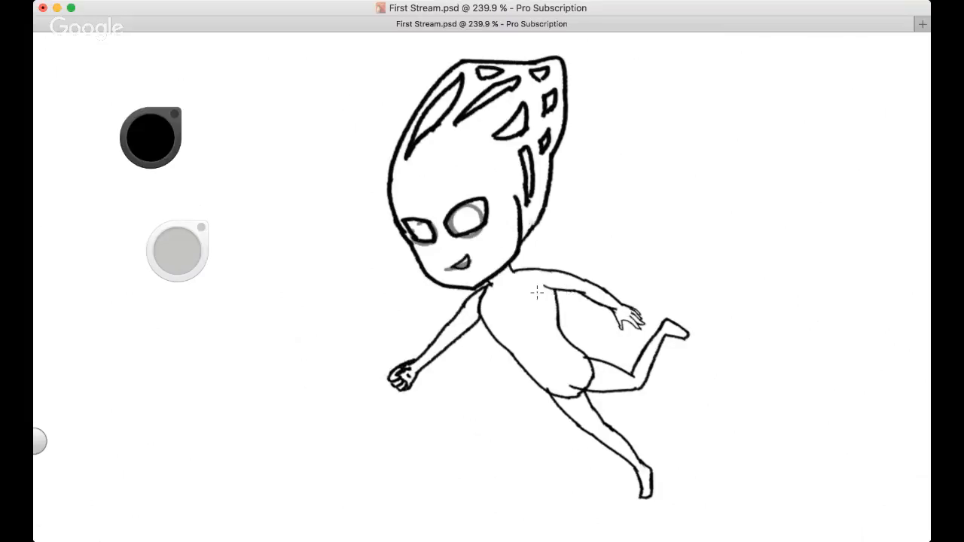
# Re-ink the underside of the far arm at the armpit, extending the line slightly into the torso
pyautogui.moveTo(533, 292); pyautogui.dragTo(587, 294)
pyautogui.press('super+z')
pyautogui.press('super+z')
pyautogui.press('super+z')
pyautogui.moveTo(536, 286); pyautogui.dragTo(581, 295)
pyautogui.press('super+z')
pyautogui.press('space')
pyautogui.moveTo(558, 342)
pyautogui.mouseDown()
pyautogui.moveTo(519, 327)
pyautogui.moveTo(478, 347)
pyautogui.mouseUp()
pyautogui.moveTo(498, 311); pyautogui.dragTo(485, 216)
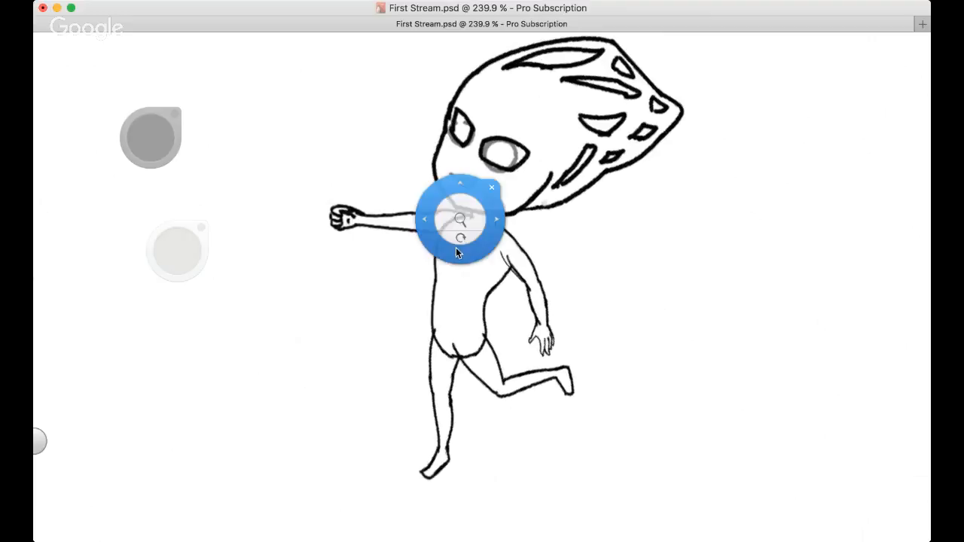
pyautogui.moveTo(456, 247); pyautogui.dragTo(503, 224)
pyautogui.moveTo(611, 314)
pyautogui.mouseDown()
pyautogui.moveTo(549, 224)
pyautogui.moveTo(582, 206)
pyautogui.mouseUp()
pyautogui.moveTo(495, 178)
pyautogui.mouseDown()
pyautogui.moveTo(510, 211)
pyautogui.moveTo(507, 231)
pyautogui.mouseUp()
pyautogui.moveTo(439, 160); pyautogui.dragTo(469, 214)
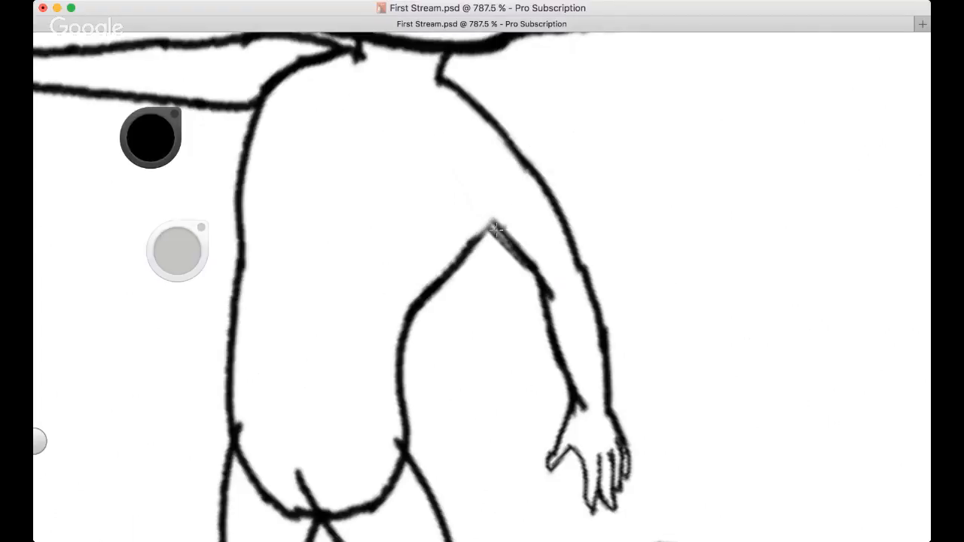
pyautogui.moveTo(490, 223); pyautogui.dragTo(471, 204)
pyautogui.press('space')
pyautogui.moveTo(356, 270); pyautogui.dragTo(408, 343)
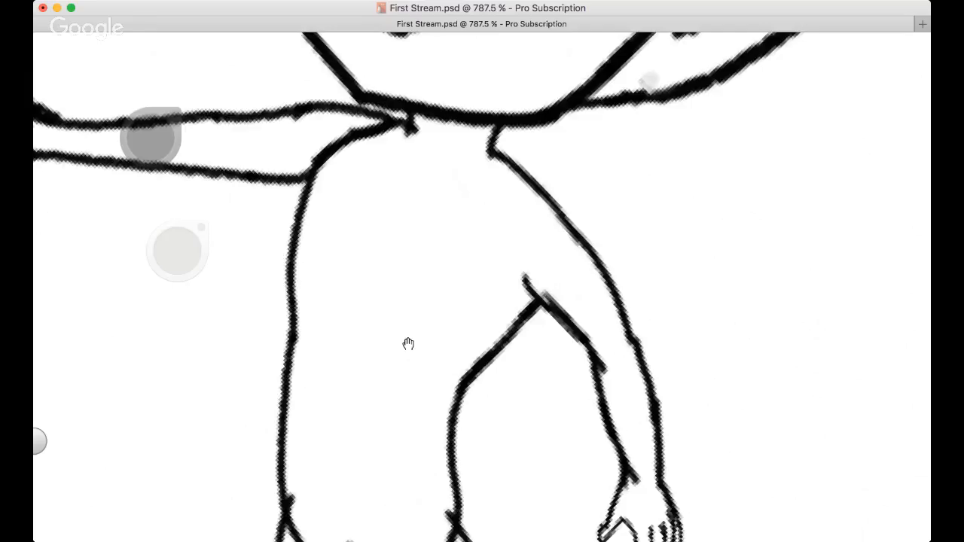
# Erase the upper outline of the near upper arm and re-ink it as a smooth line up to the neck
pyautogui.moveTo(482, 340)
pyautogui.mouseDown()
pyautogui.moveTo(509, 329)
pyautogui.moveTo(412, 230)
pyautogui.moveTo(437, 259)
pyautogui.moveTo(474, 262)
pyautogui.moveTo(445, 253)
pyautogui.mouseUp()
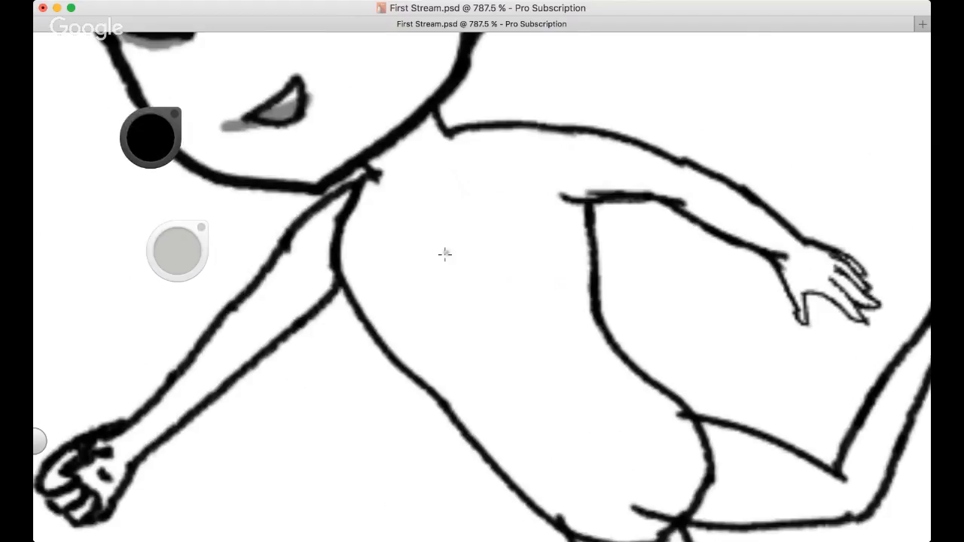
pyautogui.moveTo(291, 243); pyautogui.dragTo(314, 214)
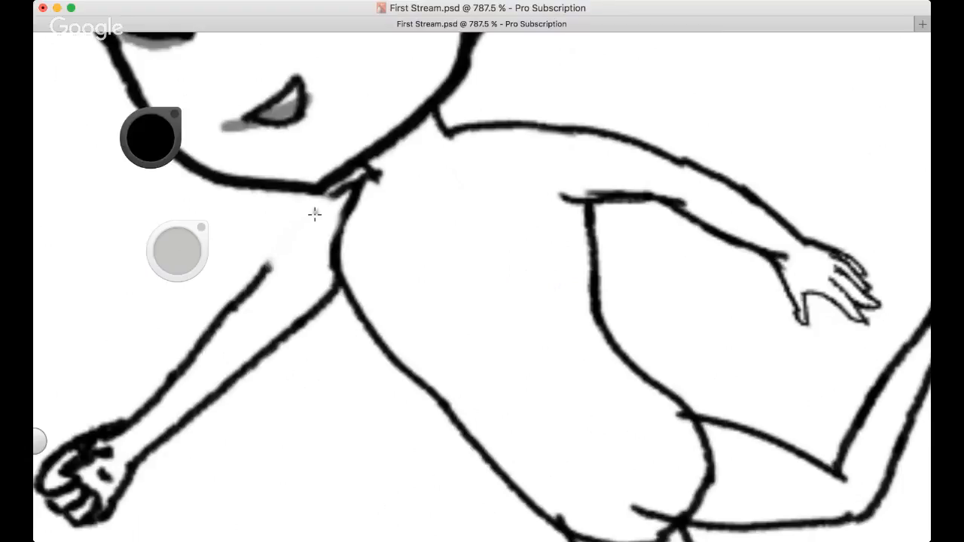
pyautogui.moveTo(270, 265)
pyautogui.mouseDown()
pyautogui.moveTo(350, 198)
pyautogui.moveTo(317, 207)
pyautogui.mouseUp()
pyautogui.press('super+z')
pyautogui.press('super+z')
pyautogui.moveTo(267, 267)
pyautogui.mouseDown()
pyautogui.moveTo(343, 195)
pyautogui.moveTo(304, 219)
pyautogui.moveTo(335, 193)
pyautogui.mouseUp()
pyautogui.press('super+z')
pyautogui.press('super+z')
pyautogui.moveTo(264, 272); pyautogui.dragTo(338, 194)
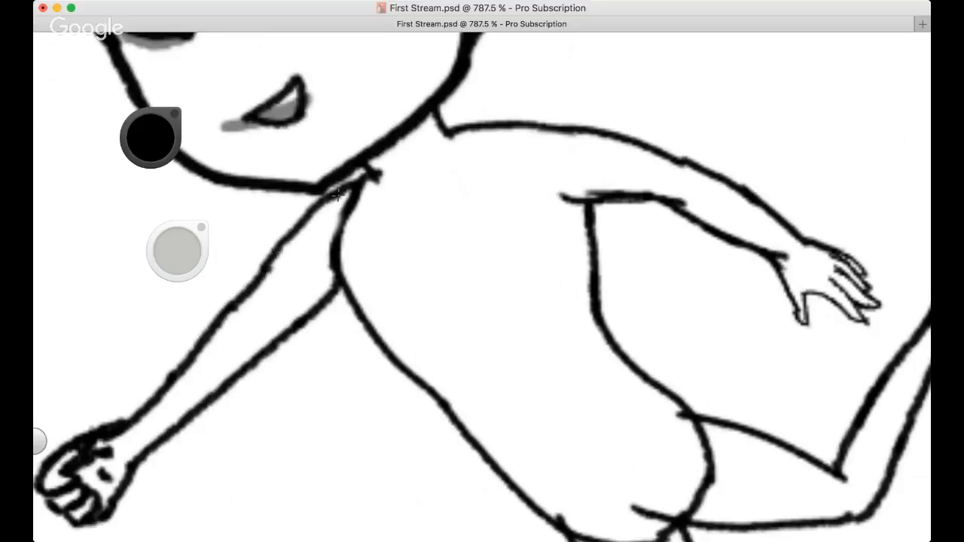
pyautogui.press('super+z')
pyautogui.moveTo(265, 270); pyautogui.dragTo(341, 193)
# Erase the lower torso curve that overlaps the tops of both thighs
pyautogui.press('space')
pyautogui.moveTo(343, 255); pyautogui.dragTo(323, 290)
pyautogui.scroll(-5, 411, 264)
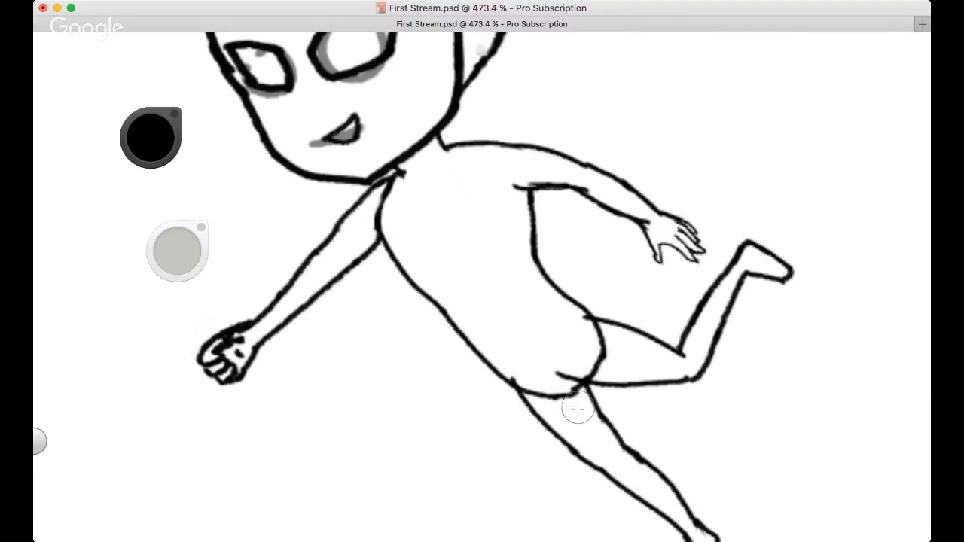
pyautogui.moveTo(576, 404)
pyautogui.mouseDown()
pyautogui.moveTo(549, 398)
pyautogui.moveTo(567, 399)
pyautogui.moveTo(613, 360)
pyautogui.moveTo(590, 346)
pyautogui.mouseUp()
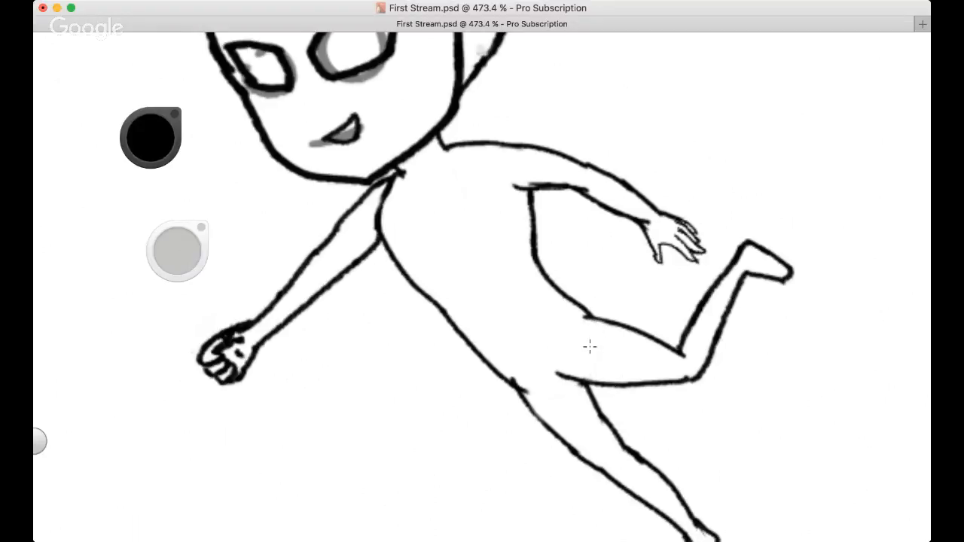
pyautogui.press('space')
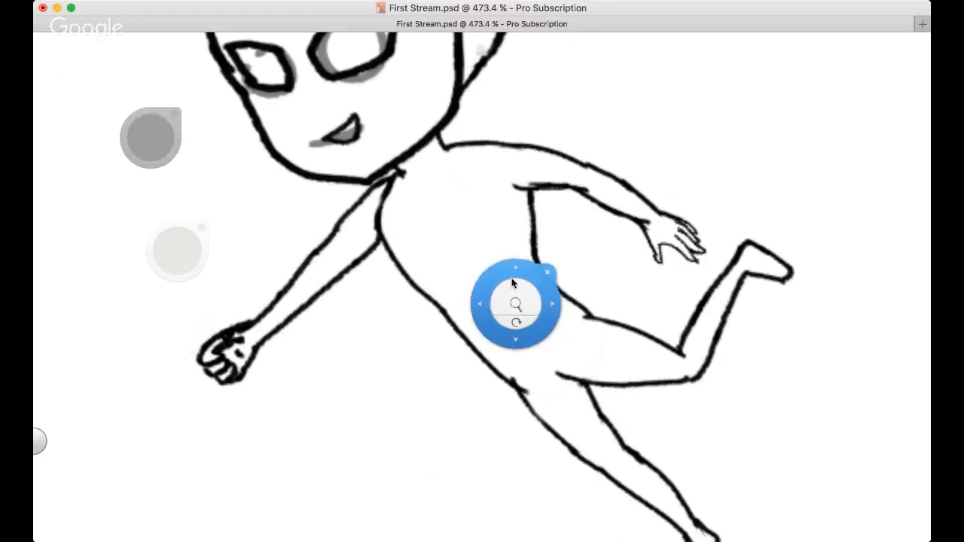
pyautogui.moveTo(512, 282); pyautogui.dragTo(535, 305)
pyautogui.press('space')
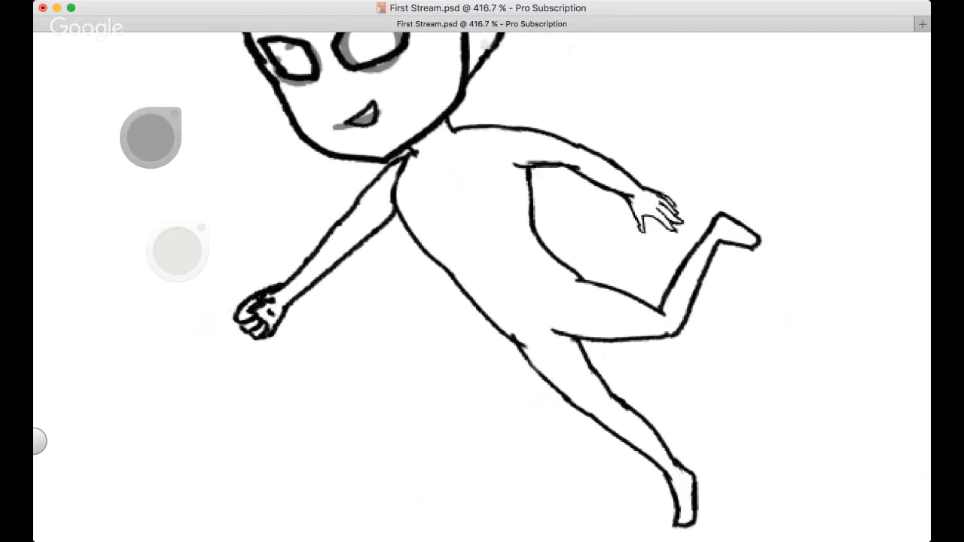
pyautogui.moveTo(538, 239); pyautogui.dragTo(586, 277)
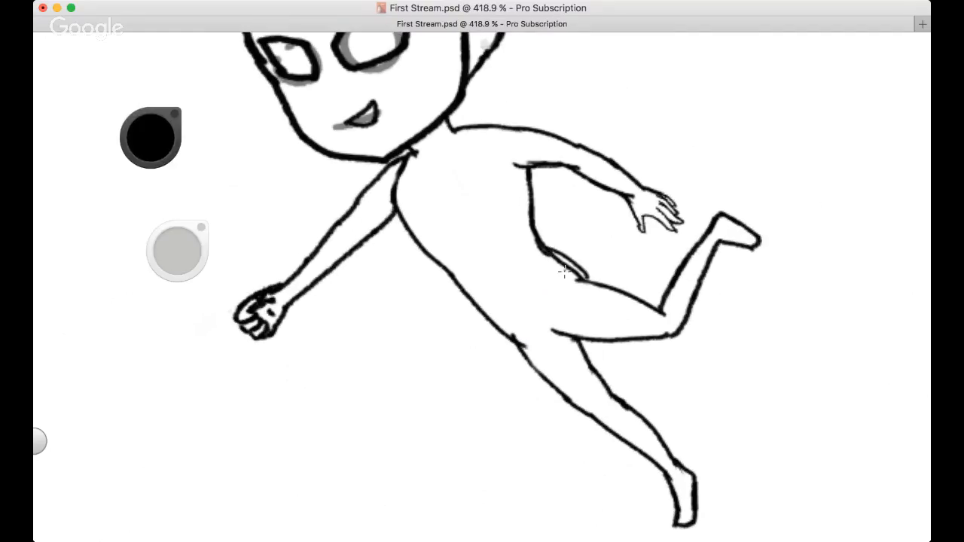
pyautogui.press('super+z')
# Erase the back line between the waist and the raised thigh and try new curves across the gap
pyautogui.press('space')
pyautogui.moveTo(563, 329); pyautogui.dragTo(520, 344)
pyautogui.scroll(3, 520, 299)
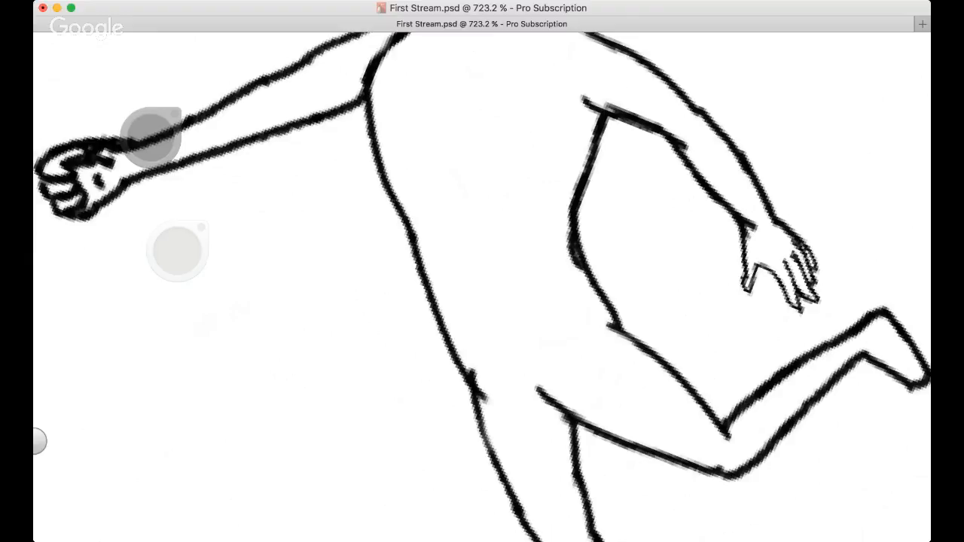
pyautogui.scroll(-1, 509, 175)
pyautogui.moveTo(506, 194)
pyautogui.mouseDown()
pyautogui.moveTo(482, 194)
pyautogui.moveTo(509, 178)
pyautogui.moveTo(520, 198)
pyautogui.moveTo(498, 236)
pyautogui.mouseUp()
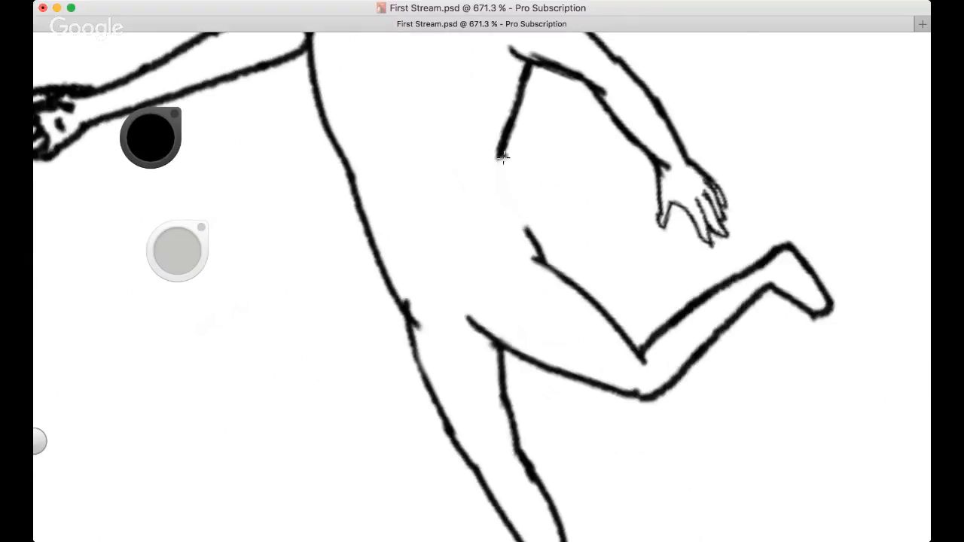
pyautogui.moveTo(502, 157)
pyautogui.mouseDown()
pyautogui.moveTo(532, 248)
pyautogui.moveTo(535, 220)
pyautogui.moveTo(538, 253)
pyautogui.mouseUp()
pyautogui.press('super+z')
pyautogui.press('super+z')
pyautogui.press('super+z')
pyautogui.moveTo(501, 156); pyautogui.dragTo(539, 263)
pyautogui.press('super+z')
pyautogui.moveTo(500, 157); pyautogui.dragTo(539, 255)
pyautogui.press('super+z')
# Ink a rounded buttock curve above the raised thigh and a new inward waist line meeting it
pyautogui.moveTo(499, 155); pyautogui.dragTo(528, 252)
pyautogui.moveTo(512, 204)
pyautogui.mouseDown()
pyautogui.moveTo(492, 183)
pyautogui.moveTo(539, 250)
pyautogui.mouseUp()
pyautogui.moveTo(505, 135); pyautogui.dragTo(515, 219)
pyautogui.press('super+z')
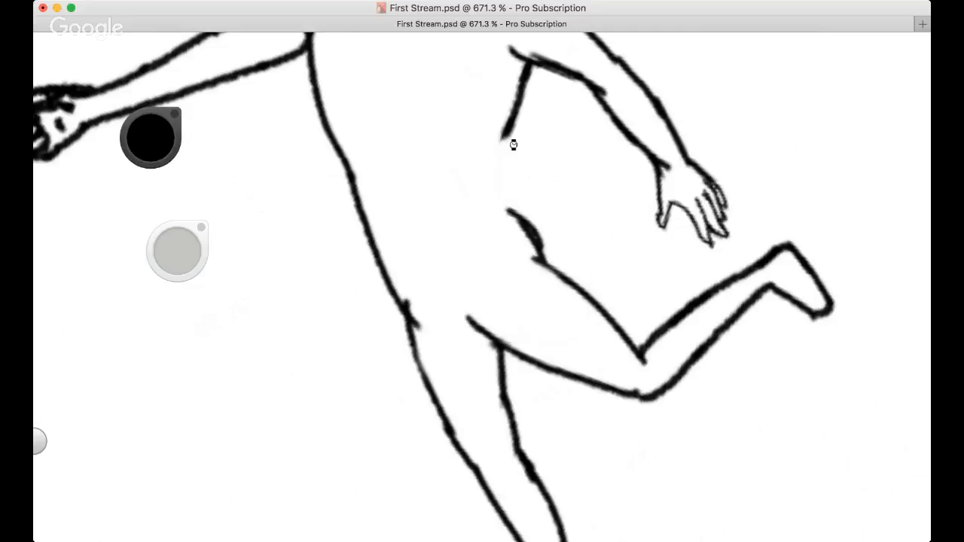
pyautogui.moveTo(504, 135); pyautogui.dragTo(512, 217)
# Erase the front torso line between chest and hip and re-ink it as a curved belly line
pyautogui.press('space')
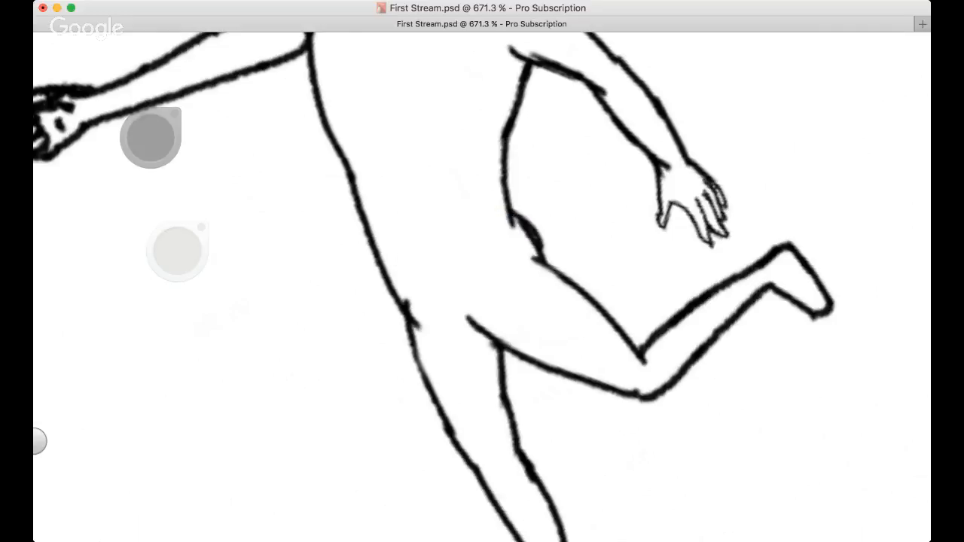
pyautogui.moveTo(430, 230); pyautogui.dragTo(354, 241)
pyautogui.scroll(3, 409, 220)
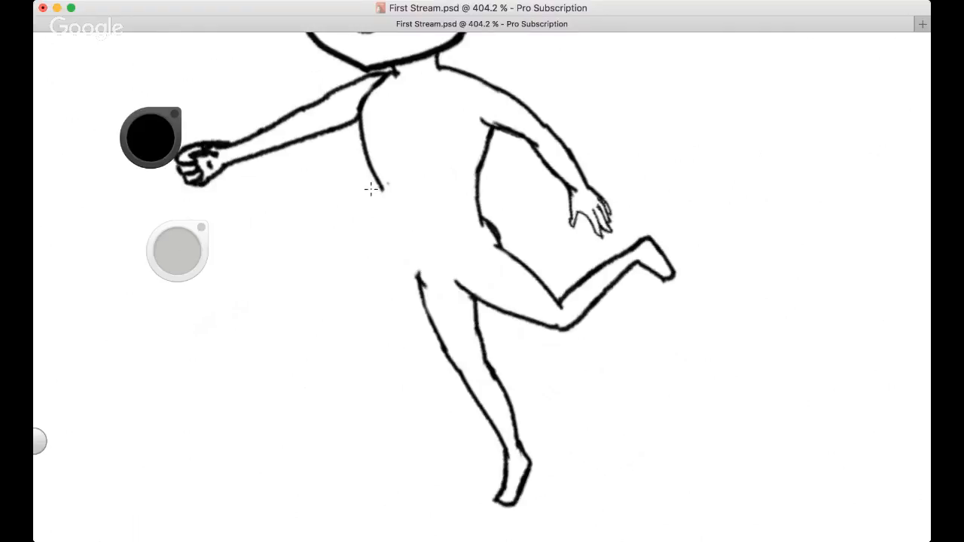
pyautogui.moveTo(381, 183); pyautogui.dragTo(415, 245)
pyautogui.press('super+z')
pyautogui.moveTo(381, 187); pyautogui.dragTo(423, 264)
pyautogui.press('super+z')
pyautogui.moveTo(381, 194); pyautogui.dragTo(434, 270)
pyautogui.press('super+z')
pyautogui.moveTo(382, 190); pyautogui.dragTo(427, 272)
# Ink a short hip crease where the belly line meets the lower leg's thigh
pyautogui.moveTo(430, 284)
pyautogui.mouseDown()
pyautogui.moveTo(421, 276)
pyautogui.moveTo(430, 299)
pyautogui.mouseUp()
pyautogui.press('super+z')
pyautogui.press('super+z')
pyautogui.moveTo(415, 266)
pyautogui.mouseDown()
pyautogui.moveTo(424, 299)
pyautogui.moveTo(440, 268)
pyautogui.moveTo(431, 271)
pyautogui.mouseUp()
pyautogui.press('super+z')
# Erase the upper front torso line, re-ink the chest down to the belly, and join the near arm's underside to it
pyautogui.press('space')
pyautogui.moveTo(331, 271); pyautogui.dragTo(383, 319)
pyautogui.moveTo(449, 126)
pyautogui.mouseDown()
pyautogui.moveTo(412, 148)
pyautogui.moveTo(433, 164)
pyautogui.moveTo(421, 227)
pyautogui.mouseUp()
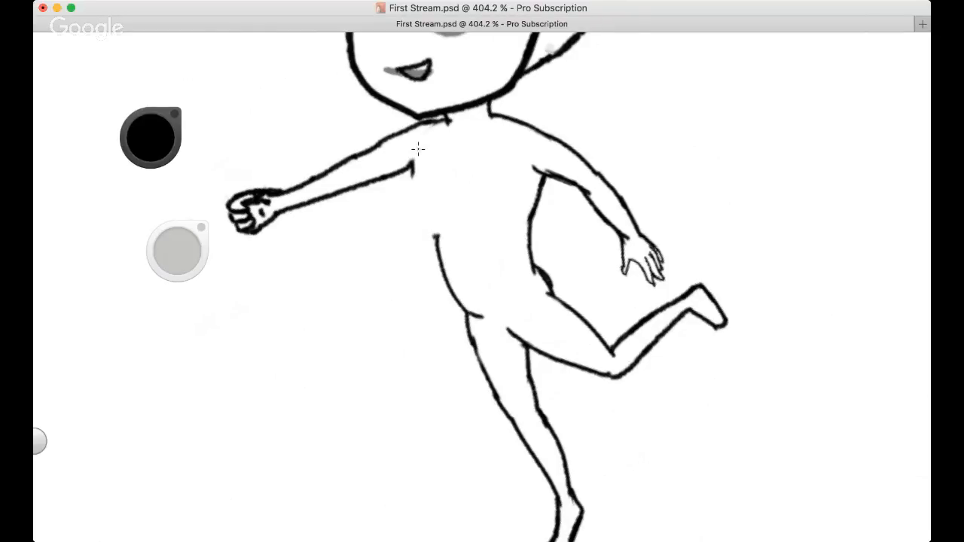
pyautogui.moveTo(433, 144)
pyautogui.mouseDown()
pyautogui.moveTo(423, 211)
pyautogui.moveTo(435, 241)
pyautogui.mouseUp()
pyautogui.press('super+z')
pyautogui.moveTo(434, 144)
pyautogui.mouseDown()
pyautogui.moveTo(444, 267)
pyautogui.moveTo(441, 240)
pyautogui.moveTo(445, 256)
pyautogui.mouseUp()
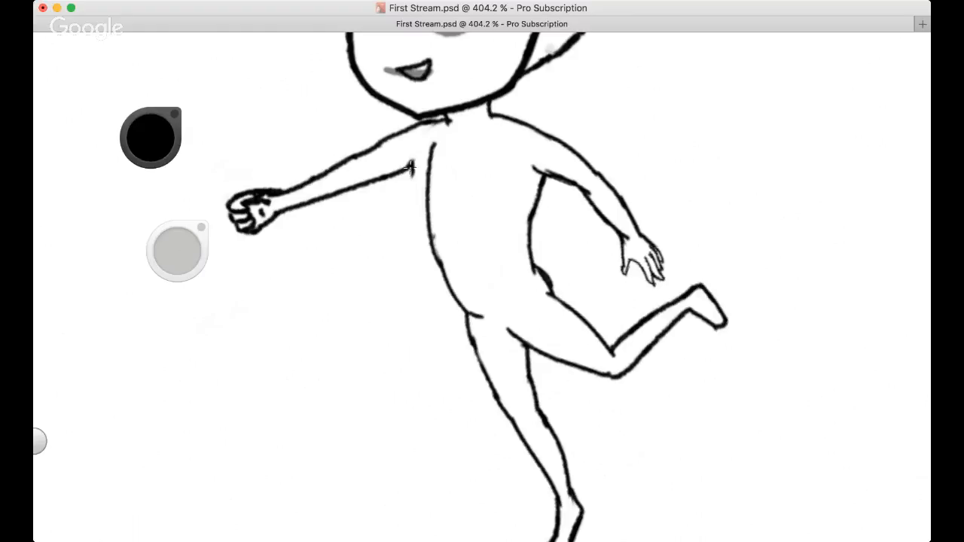
pyautogui.moveTo(412, 168); pyautogui.dragTo(432, 159)
pyautogui.press('space')
pyautogui.moveTo(487, 275)
pyautogui.mouseDown()
pyautogui.moveTo(509, 266)
pyautogui.moveTo(469, 278)
pyautogui.moveTo(490, 261)
pyautogui.mouseUp()
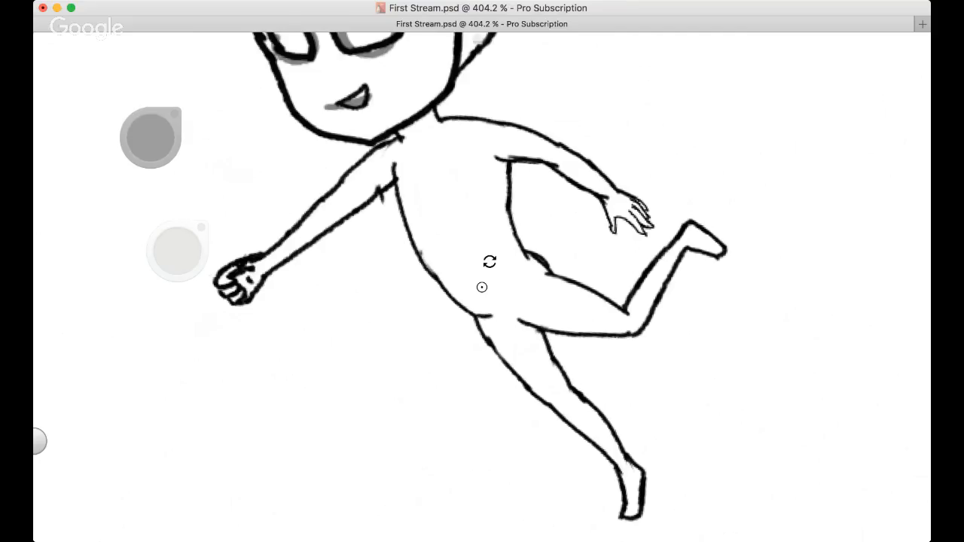
pyautogui.moveTo(400, 139); pyautogui.dragTo(395, 182)
pyautogui.press('super+z')
pyautogui.press('super+z')
# Erase the near arm and its fist, keeping only the short shoulder line below the chin
pyautogui.press('space')
pyautogui.moveTo(444, 226)
pyautogui.mouseDown()
pyautogui.moveTo(373, 234)
pyautogui.moveTo(436, 235)
pyautogui.mouseUp()
pyautogui.moveTo(290, 237); pyautogui.dragTo(333, 267)
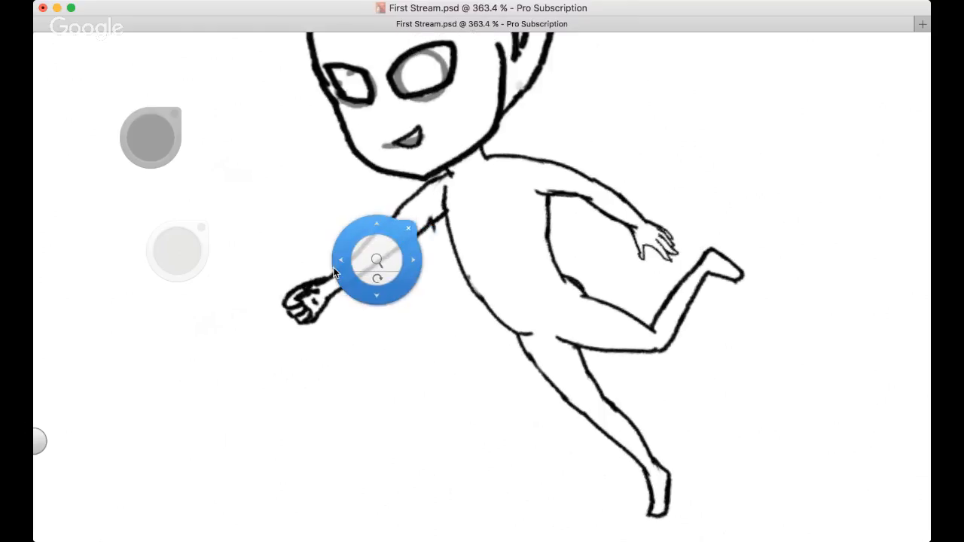
pyautogui.moveTo(397, 226)
pyautogui.mouseDown()
pyautogui.moveTo(307, 272)
pyautogui.moveTo(376, 239)
pyautogui.moveTo(408, 258)
pyautogui.moveTo(431, 220)
pyautogui.mouseUp()
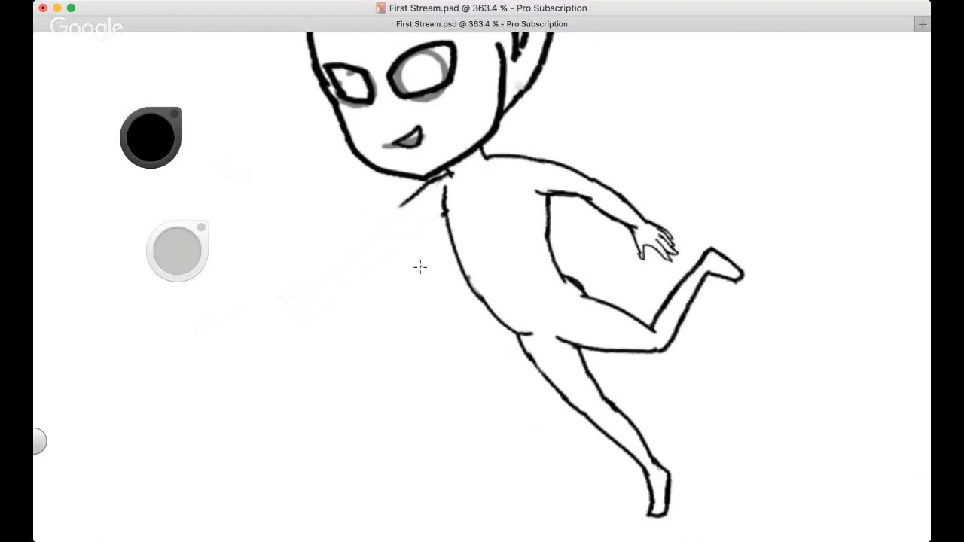
# Show the rough body sketch and the dark arm construction sketch as guides under the line art
pyautogui.press('super+Tab')
pyautogui.click(785, 383)
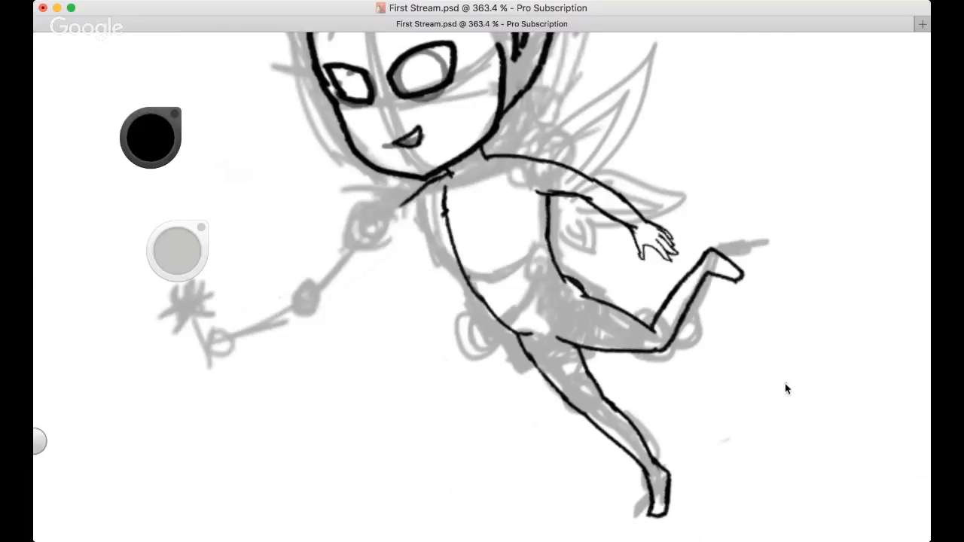
pyautogui.press('space')
pyautogui.moveTo(393, 197); pyautogui.dragTo(407, 196)
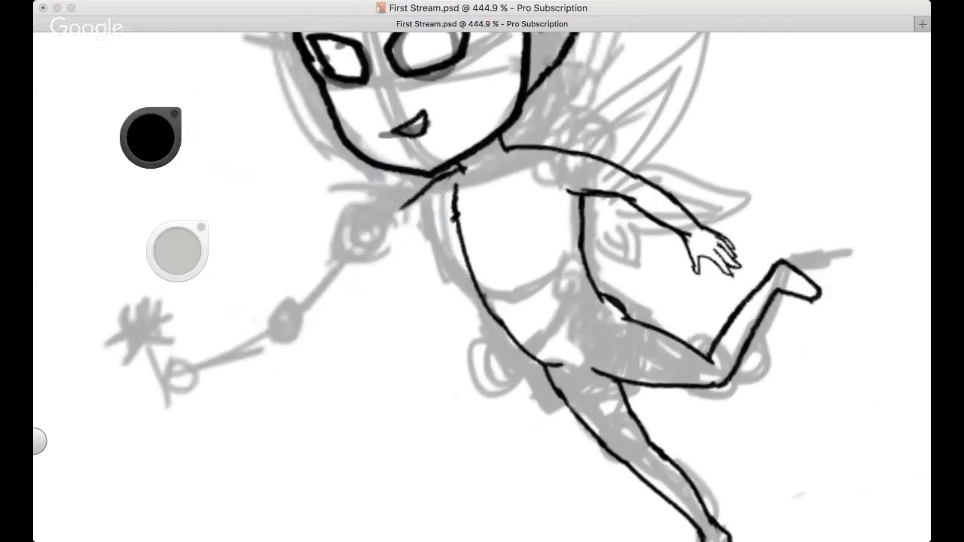
pyautogui.click(588, 243)
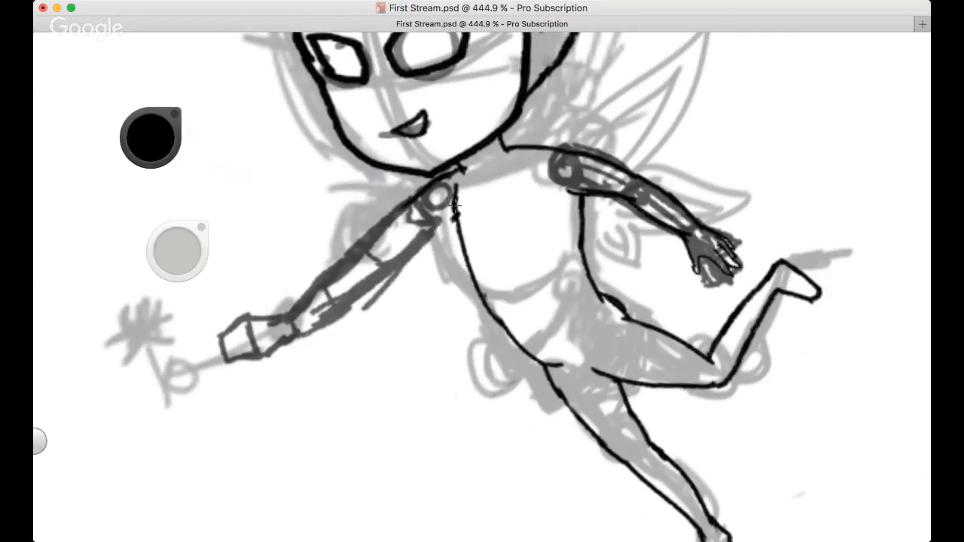
pyautogui.moveTo(456, 210)
pyautogui.mouseDown()
pyautogui.moveTo(432, 229)
pyautogui.moveTo(412, 202)
pyautogui.moveTo(416, 226)
pyautogui.moveTo(457, 212)
pyautogui.mouseUp()
pyautogui.moveTo(451, 197); pyautogui.dragTo(468, 240)
pyautogui.press('super+z')
pyautogui.moveTo(451, 195); pyautogui.dragTo(462, 239)
pyautogui.moveTo(405, 201); pyautogui.dragTo(378, 248)
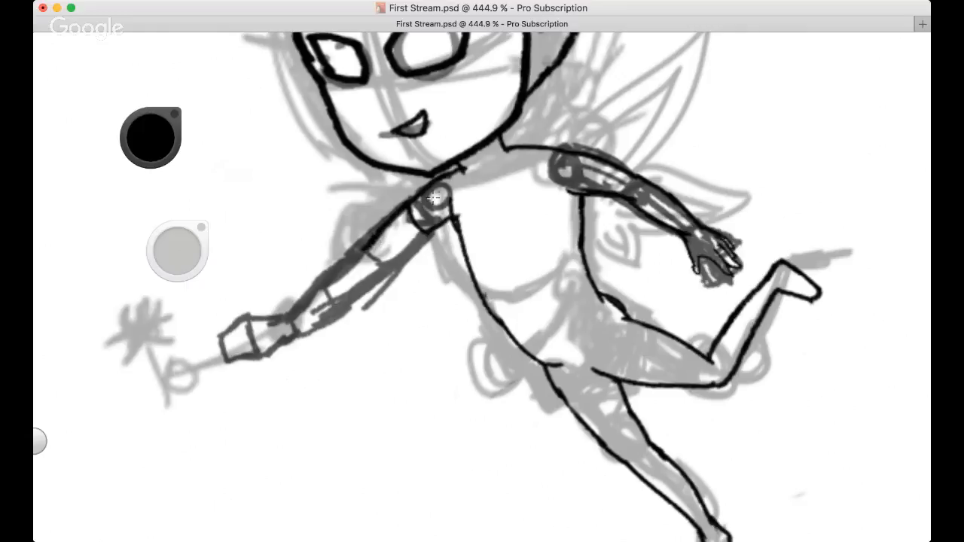
pyautogui.press('super+z')
pyautogui.press('super+z')
# Ink the near upper arm over the sketch, covering the outer edge and the underside from armpit to elbow
pyautogui.moveTo(440, 197)
pyautogui.mouseDown()
pyautogui.moveTo(411, 235)
pyautogui.moveTo(406, 223)
pyautogui.moveTo(415, 218)
pyautogui.moveTo(408, 255)
pyautogui.moveTo(420, 230)
pyautogui.mouseUp()
pyautogui.moveTo(443, 176)
pyautogui.mouseDown()
pyautogui.moveTo(456, 217)
pyautogui.moveTo(416, 225)
pyautogui.moveTo(409, 211)
pyautogui.moveTo(383, 224)
pyautogui.mouseUp()
pyautogui.click(283, 93)
pyautogui.moveTo(384, 224)
pyautogui.mouseDown()
pyautogui.moveTo(370, 261)
pyautogui.moveTo(366, 251)
pyautogui.moveTo(354, 256)
pyautogui.moveTo(407, 216)
pyautogui.mouseUp()
pyautogui.press('super+z')
pyautogui.press('super+z')
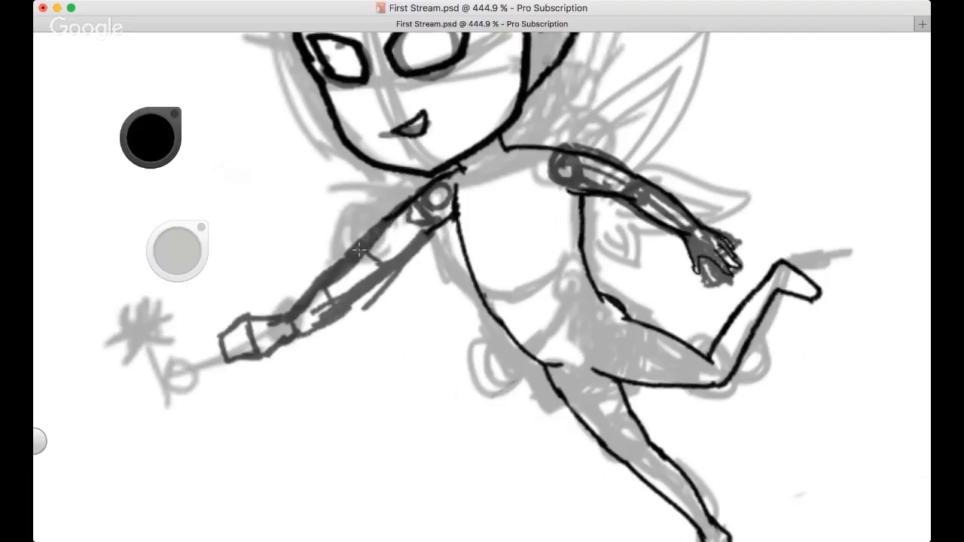
pyautogui.moveTo(360, 246); pyautogui.dragTo(393, 215)
pyautogui.moveTo(381, 267); pyautogui.dragTo(437, 237)
pyautogui.press('super+z')
pyautogui.moveTo(382, 267); pyautogui.dragTo(434, 229)
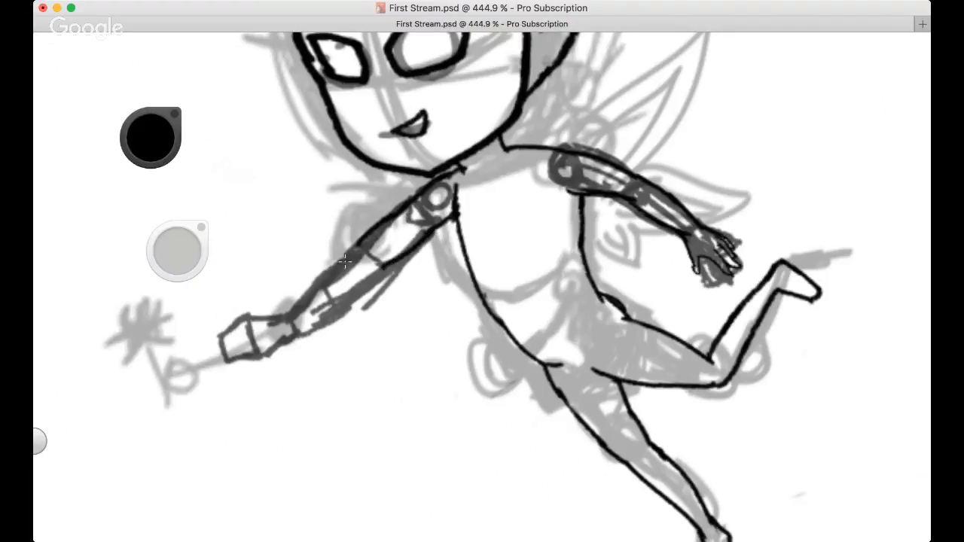
# Ink both edges of the near forearm from the elbow down to the wrist
pyautogui.moveTo(358, 243)
pyautogui.mouseDown()
pyautogui.moveTo(302, 311)
pyautogui.moveTo(362, 296)
pyautogui.mouseUp()
pyautogui.hotkey('ctrl', 'z')
pyautogui.moveTo(306, 330)
pyautogui.mouseDown()
pyautogui.moveTo(375, 287)
pyautogui.moveTo(368, 290)
pyautogui.moveTo(380, 270)
pyautogui.moveTo(365, 294)
pyautogui.mouseUp()
# Ink the back of the near hand from the wrist over the top of the closed fist
pyautogui.press('space')
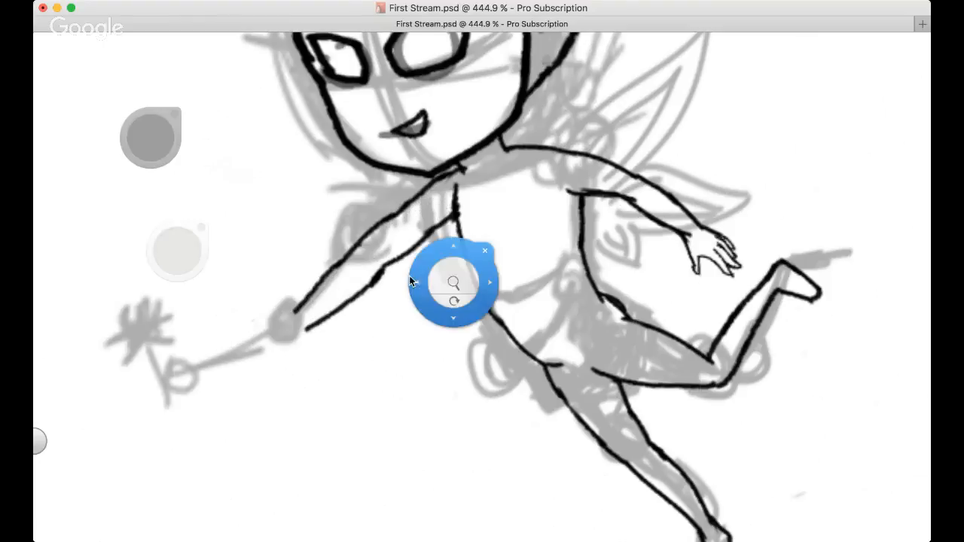
pyautogui.moveTo(429, 274)
pyautogui.mouseDown()
pyautogui.moveTo(362, 274)
pyautogui.moveTo(437, 274)
pyautogui.moveTo(553, 250)
pyautogui.mouseUp()
pyautogui.press('space')
pyautogui.moveTo(450, 263); pyautogui.dragTo(449, 179)
pyautogui.moveTo(375, 245)
pyautogui.mouseDown()
pyautogui.moveTo(303, 247)
pyautogui.moveTo(314, 239)
pyautogui.moveTo(281, 268)
pyautogui.moveTo(326, 255)
pyautogui.mouseUp()
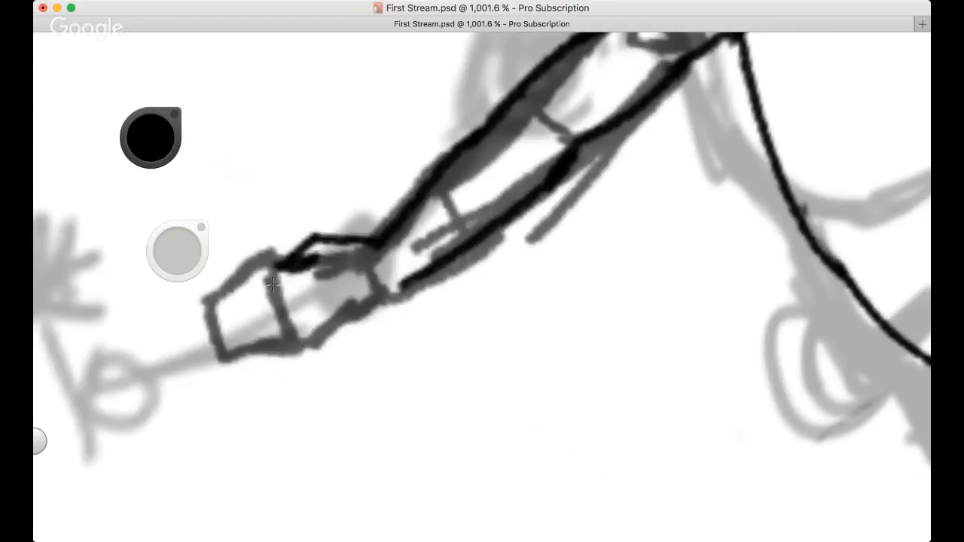
pyautogui.press('super+z')
pyautogui.moveTo(178, 255)
pyautogui.mouseDown()
pyautogui.moveTo(169, 266)
pyautogui.moveTo(171, 256)
pyautogui.mouseUp()
pyautogui.moveTo(293, 259)
pyautogui.mouseDown()
pyautogui.moveTo(311, 264)
pyautogui.moveTo(276, 265)
pyautogui.moveTo(293, 258)
pyautogui.moveTo(273, 269)
pyautogui.moveTo(312, 261)
pyautogui.moveTo(302, 269)
pyautogui.moveTo(262, 261)
pyautogui.moveTo(294, 250)
pyautogui.moveTo(243, 265)
pyautogui.moveTo(301, 251)
pyautogui.mouseUp()
pyautogui.press('super+z')
pyautogui.press('super+z')
pyautogui.press('super+z')
pyautogui.press('super+z')
pyautogui.press('super+z')
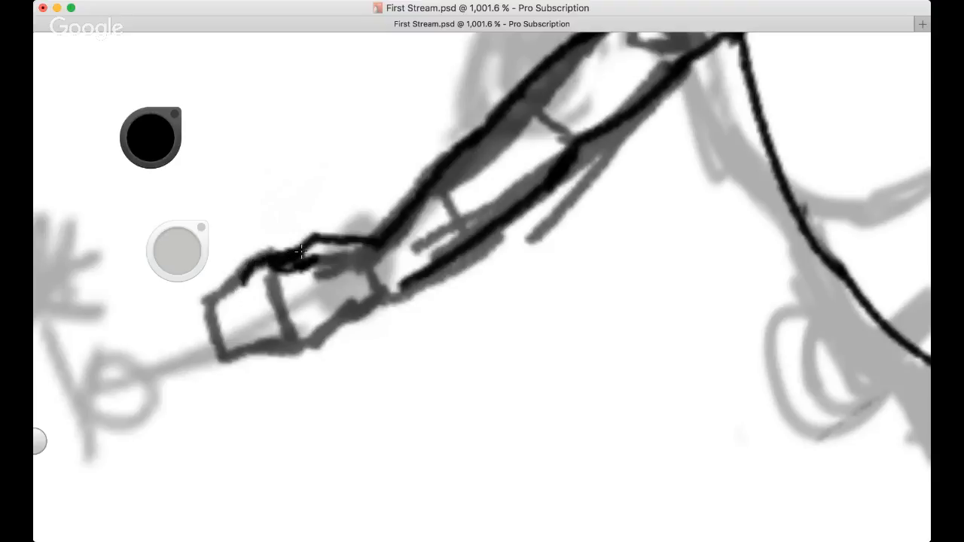
# Ink the curled fingers of the near fist with short dividing lines between them
pyautogui.moveTo(244, 282)
pyautogui.mouseDown()
pyautogui.moveTo(240, 299)
pyautogui.moveTo(299, 293)
pyautogui.mouseUp()
pyautogui.moveTo(242, 301)
pyautogui.mouseDown()
pyautogui.moveTo(258, 320)
pyautogui.moveTo(304, 322)
pyautogui.moveTo(260, 318)
pyautogui.moveTo(291, 320)
pyautogui.moveTo(270, 325)
pyautogui.moveTo(274, 332)
pyautogui.moveTo(316, 329)
pyautogui.moveTo(300, 340)
pyautogui.moveTo(352, 317)
pyautogui.mouseUp()
pyautogui.press('super+z')
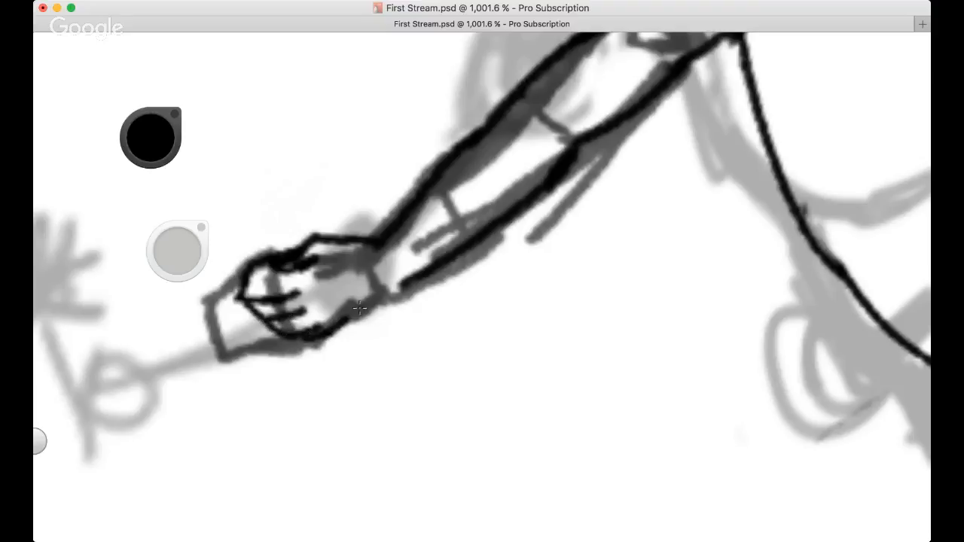
# Ink the lower edge of the near hand and join it to the underside of the forearm at the wrist
pyautogui.hotkey('ctrl', 'z')
pyautogui.moveTo(300, 345); pyautogui.dragTo(369, 316)
pyautogui.moveTo(399, 285); pyautogui.dragTo(350, 327)
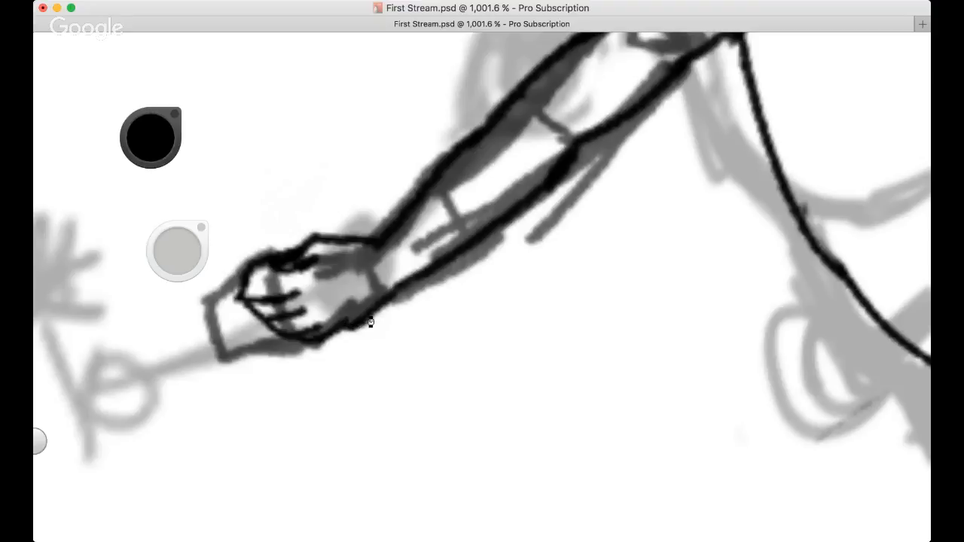
pyautogui.press('super+z')
pyautogui.press('super+z')
pyautogui.moveTo(382, 286)
pyautogui.mouseDown()
pyautogui.moveTo(345, 322)
pyautogui.moveTo(418, 279)
pyautogui.mouseUp()
pyautogui.press('super+z')
pyautogui.press('super+z')
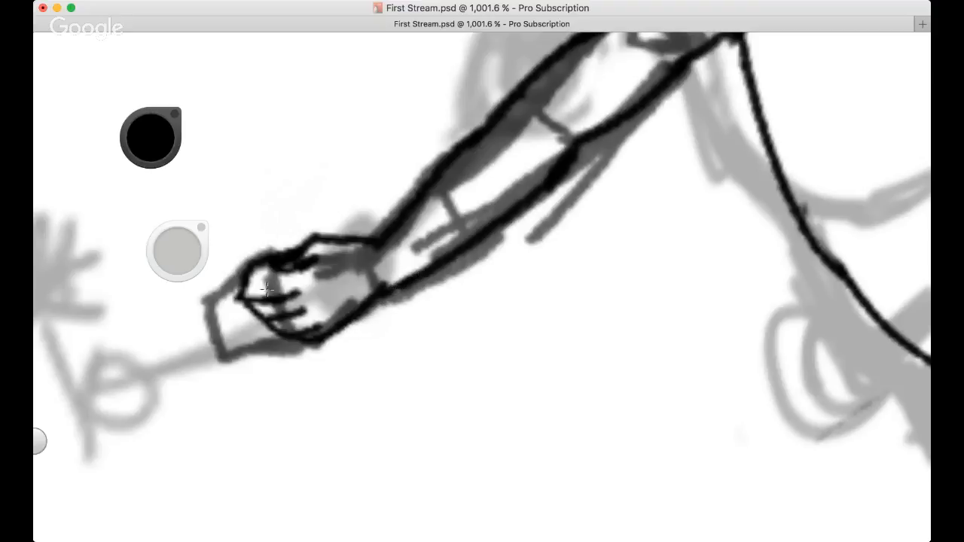
# Refine the near fist with curved finger separations and small palm detail marks
pyautogui.moveTo(261, 280)
pyautogui.mouseDown()
pyautogui.moveTo(321, 295)
pyautogui.moveTo(322, 330)
pyautogui.moveTo(342, 276)
pyautogui.moveTo(339, 289)
pyautogui.mouseUp()
pyautogui.press('super+z')
pyautogui.hotkey('ctrl', 'z')
pyautogui.hotkey('ctrl', 'z')
pyautogui.press('super+z')
pyautogui.press('space')
pyautogui.scroll(-2, 390, 267)
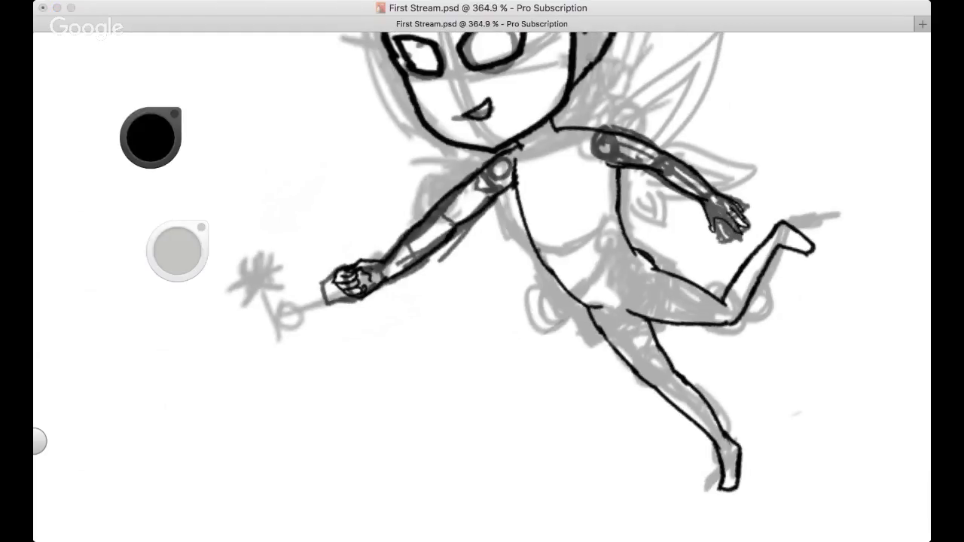
# Hide the darker arm sketch and redraw the back of the near fist as one smooth curve to the wrist
pyautogui.click(640, 531)
pyautogui.moveTo(372, 261)
pyautogui.mouseDown()
pyautogui.moveTo(367, 273)
pyautogui.moveTo(395, 249)
pyautogui.moveTo(479, 248)
pyautogui.mouseUp()
pyautogui.press('space')
pyautogui.moveTo(277, 300)
pyautogui.mouseDown()
pyautogui.moveTo(327, 292)
pyautogui.moveTo(304, 290)
pyautogui.moveTo(331, 297)
pyautogui.moveTo(320, 319)
pyautogui.mouseUp()
pyautogui.press('super+z')
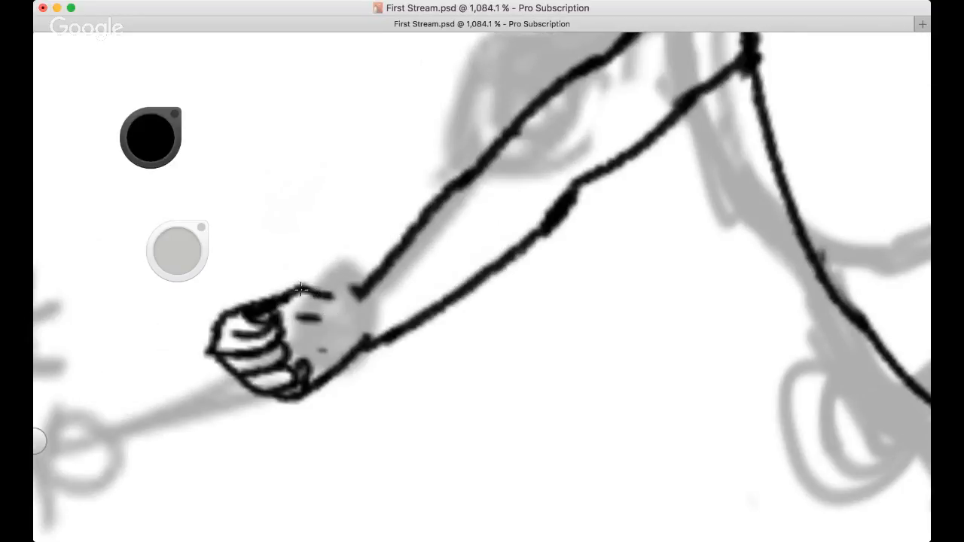
pyautogui.press('super+z')
pyautogui.press('super+z')
pyautogui.press('super+z')
pyautogui.moveTo(268, 302)
pyautogui.mouseDown()
pyautogui.moveTo(300, 291)
pyautogui.moveTo(360, 290)
pyautogui.mouseUp()
pyautogui.press('super+z')
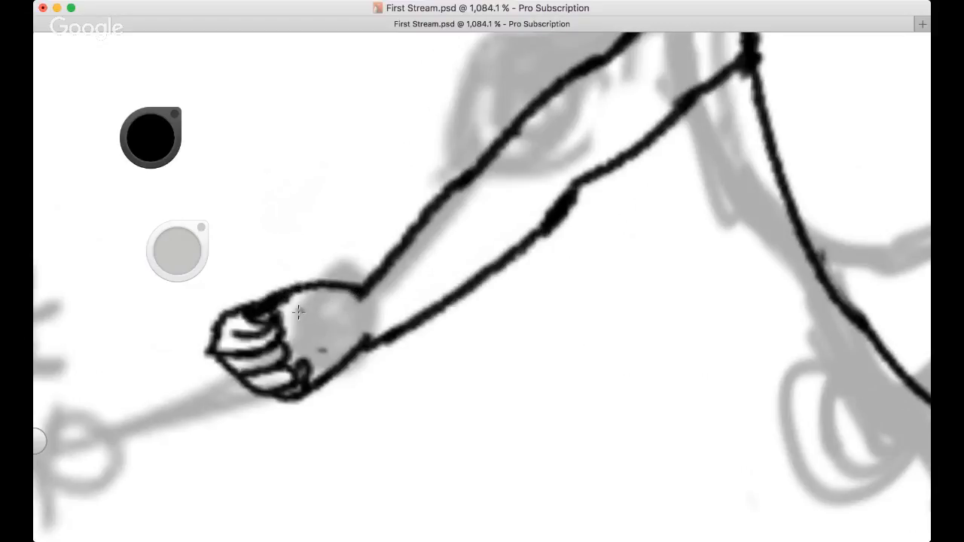
# Redraw the small detail marks on the back of the near hand behind the curled fingers
pyautogui.moveTo(286, 319)
pyautogui.mouseDown()
pyautogui.moveTo(305, 308)
pyautogui.moveTo(325, 349)
pyautogui.mouseUp()
pyautogui.press('space')
pyautogui.moveTo(430, 318); pyautogui.dragTo(265, 308)
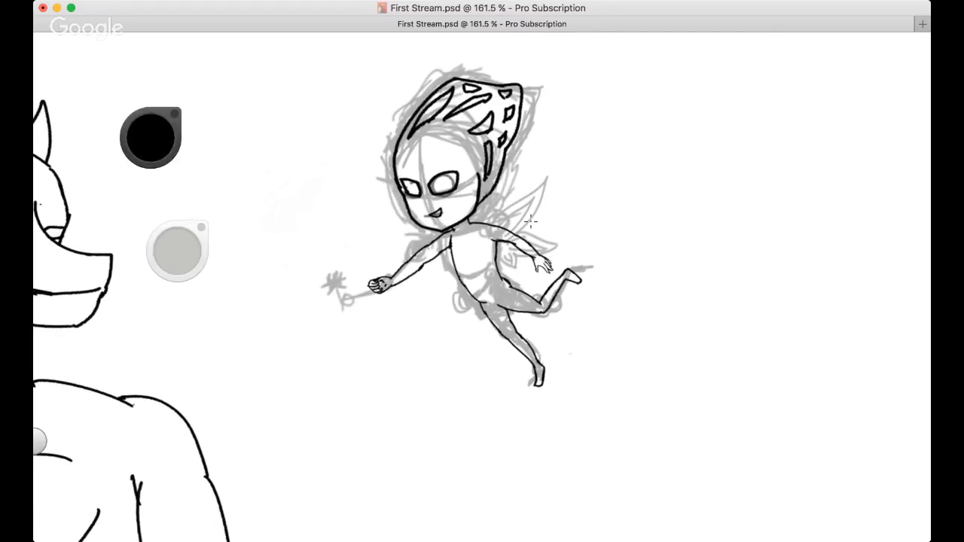
# Hide the rough sketch briefly to check the fairy's line art, and show it again
pyautogui.press('super+Tab')
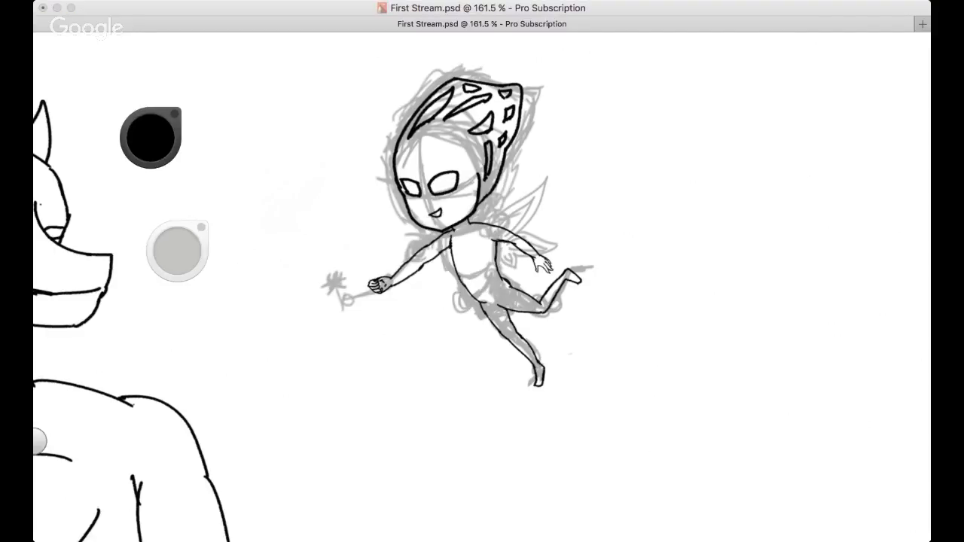
pyautogui.press('h')
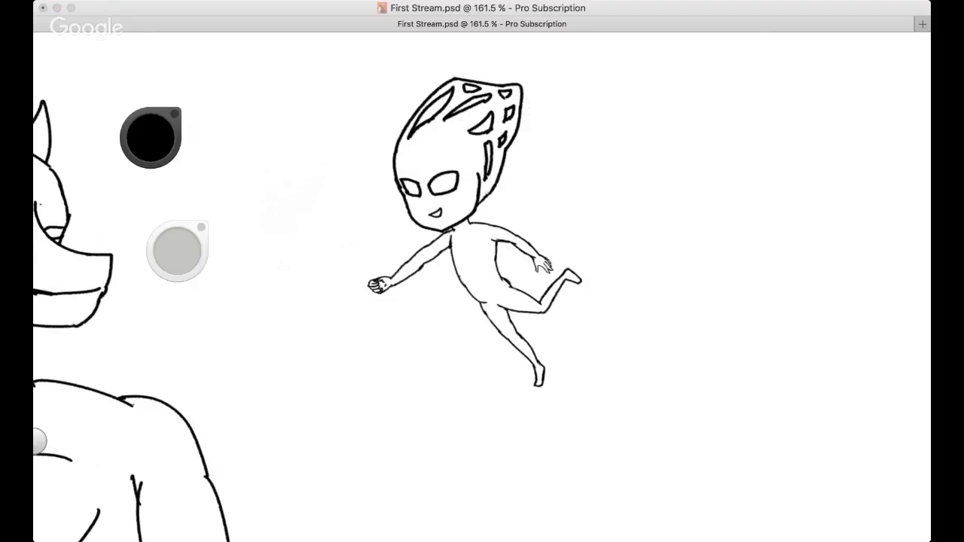
pyautogui.press('h')
# Ink the leading edge of the upper wing from behind the neck out toward the wing tip
pyautogui.press('space')
pyautogui.scroll(6, 516, 308)
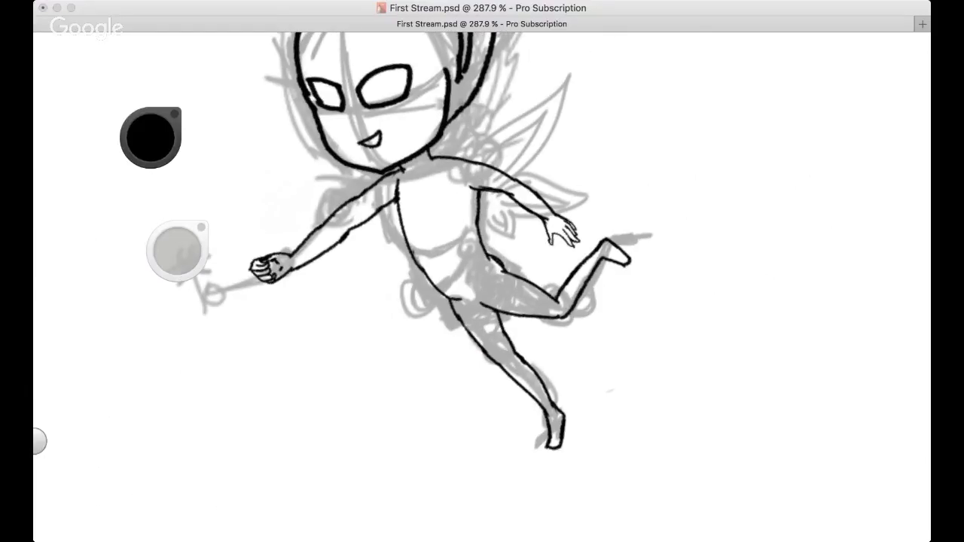
pyautogui.press('space')
pyautogui.hscroll(-2, 459, 281)
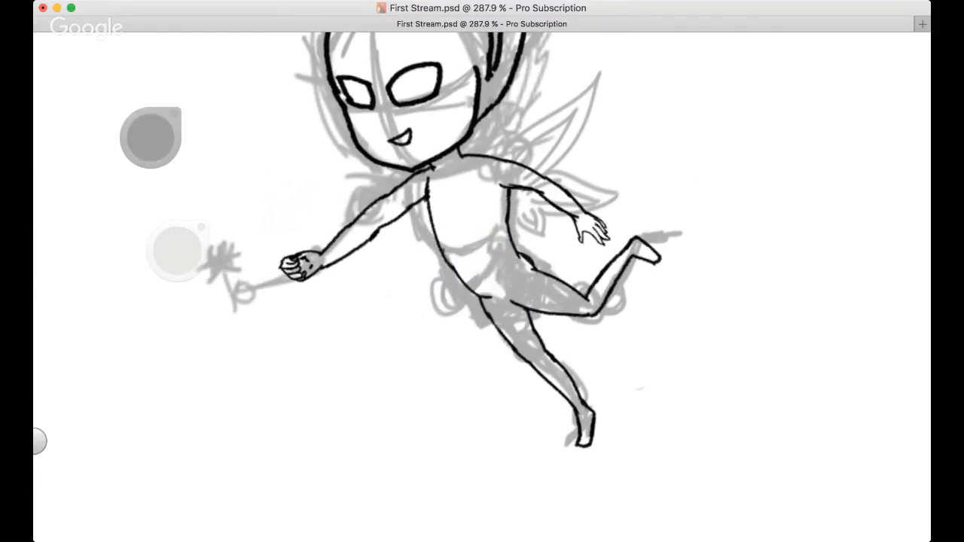
pyautogui.scroll(3, 358, 299)
pyautogui.moveTo(359, 299); pyautogui.dragTo(321, 335)
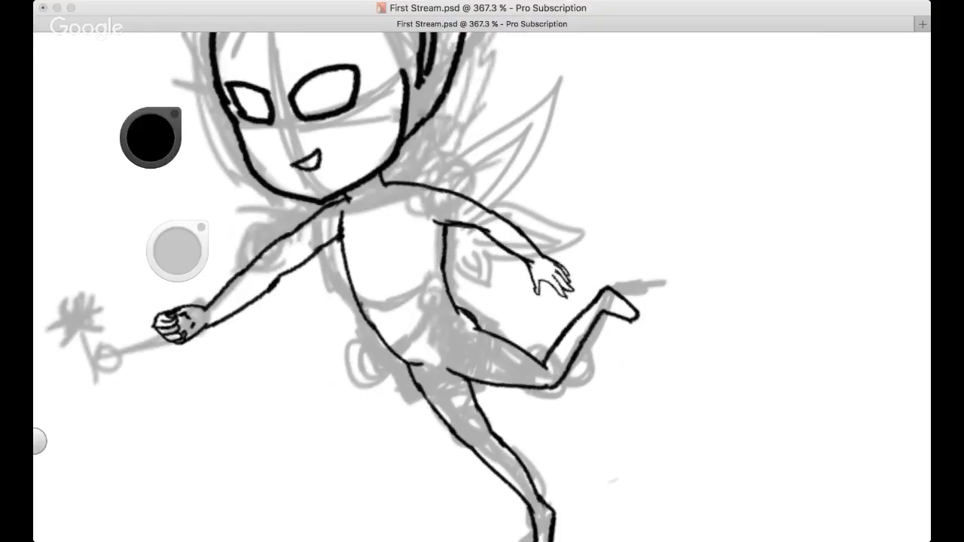
pyautogui.moveTo(420, 183); pyautogui.dragTo(496, 136)
pyautogui.press('super+z')
pyautogui.moveTo(396, 183); pyautogui.dragTo(509, 126)
pyautogui.press('super+z')
pyautogui.moveTo(393, 180)
pyautogui.mouseDown()
pyautogui.moveTo(552, 78)
pyautogui.moveTo(521, 177)
pyautogui.mouseUp()
pyautogui.press('super+z')
pyautogui.press('super+z')
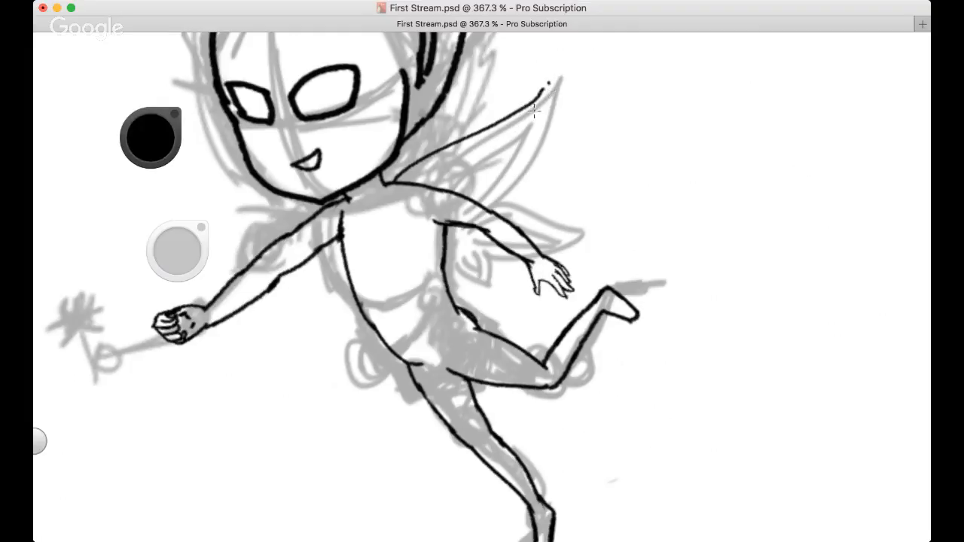
# Ink the upper wing's pointed tip and trailing edge, and outline the lower wing behind the far arm
pyautogui.moveTo(543, 105)
pyautogui.mouseDown()
pyautogui.moveTo(559, 68)
pyautogui.moveTo(498, 202)
pyautogui.moveTo(559, 65)
pyautogui.moveTo(482, 209)
pyautogui.moveTo(584, 245)
pyautogui.mouseUp()
pyautogui.press('super+z')
pyautogui.press('super+z')
pyautogui.press('super+z')
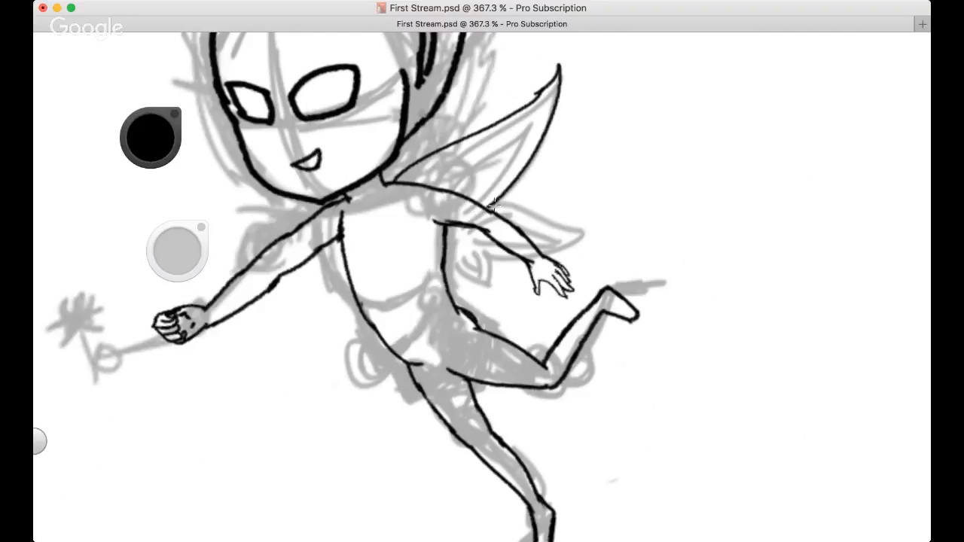
pyautogui.moveTo(490, 201)
pyautogui.mouseDown()
pyautogui.moveTo(592, 222)
pyautogui.moveTo(548, 238)
pyautogui.mouseUp()
pyautogui.moveTo(482, 254); pyautogui.dragTo(523, 261)
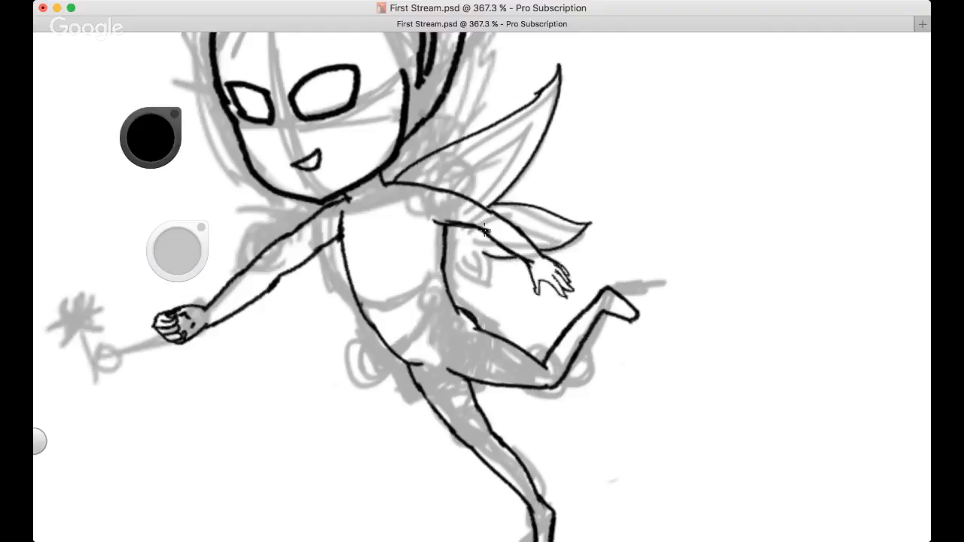
# Ink the small wing lobes that show between the far arm and the torso, reworking the strokes as needed
pyautogui.moveTo(445, 274); pyautogui.dragTo(475, 291)
pyautogui.moveTo(464, 253); pyautogui.dragTo(496, 286)
pyautogui.press('super+z')
pyautogui.press('super+z')
pyautogui.press('super+z')
pyautogui.moveTo(467, 254); pyautogui.dragTo(495, 283)
pyautogui.press('super+z')
pyautogui.moveTo(469, 252)
pyautogui.mouseDown()
pyautogui.moveTo(503, 285)
pyautogui.moveTo(491, 258)
pyautogui.moveTo(487, 291)
pyautogui.moveTo(486, 258)
pyautogui.moveTo(513, 255)
pyautogui.mouseUp()
pyautogui.press('super+z')
pyautogui.press('super+z')
pyautogui.press('super+z')
pyautogui.press('super+z')
pyautogui.press('super+z')
pyautogui.press('super+z')
pyautogui.press('super+z')
# Ink the visible slivers of the opposite wing along the front of the torso beneath the near arm
pyautogui.press('space')
pyautogui.moveTo(413, 270); pyautogui.dragTo(387, 311)
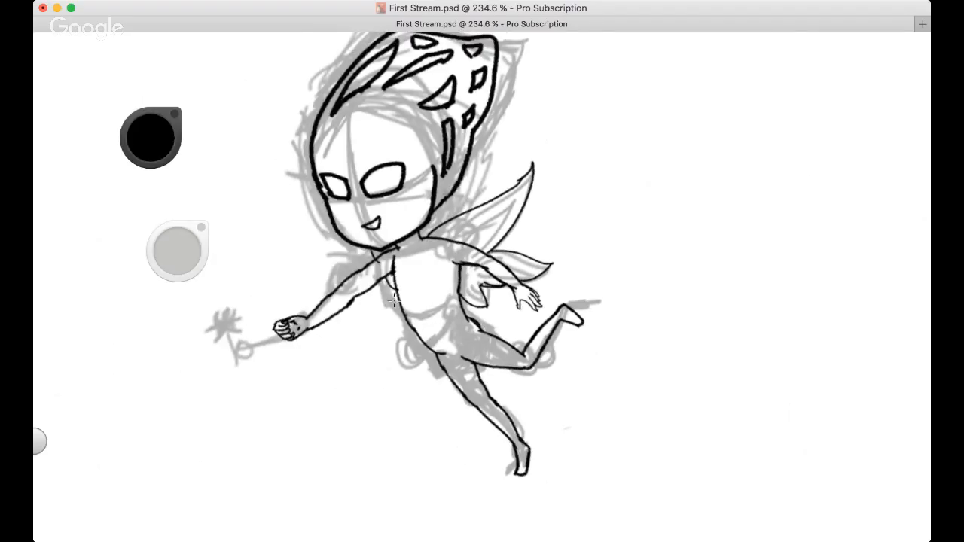
pyautogui.press('super+z')
pyautogui.moveTo(383, 274); pyautogui.dragTo(405, 324)
pyautogui.press('space')
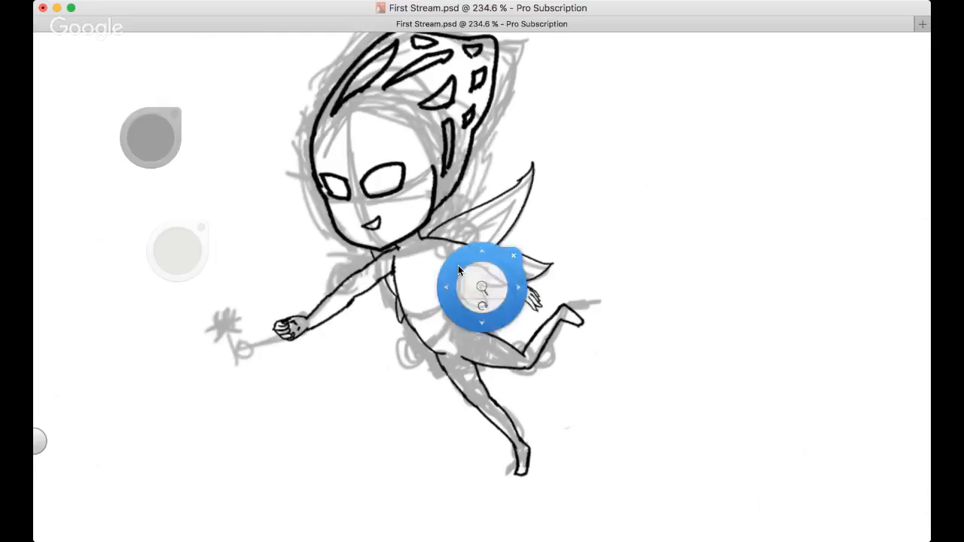
pyautogui.moveTo(458, 265)
pyautogui.mouseDown()
pyautogui.moveTo(444, 291)
pyautogui.moveTo(457, 269)
pyautogui.mouseUp()
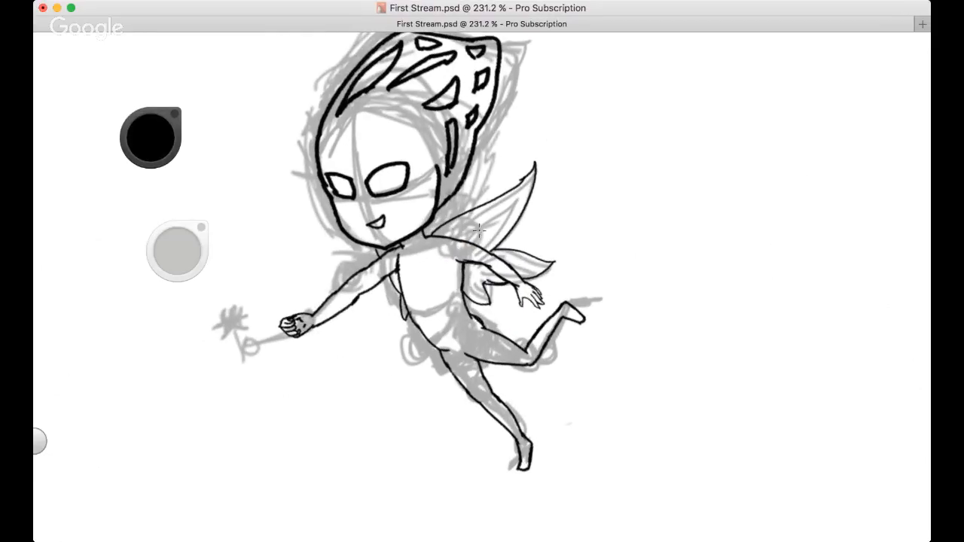
# Draw inner contour lines inside the upper wing, the lower wing and the lobe below the far arm
pyautogui.moveTo(451, 234)
pyautogui.mouseDown()
pyautogui.moveTo(500, 219)
pyautogui.moveTo(474, 219)
pyautogui.moveTo(519, 191)
pyautogui.moveTo(479, 240)
pyautogui.moveTo(505, 263)
pyautogui.moveTo(529, 266)
pyautogui.mouseUp()
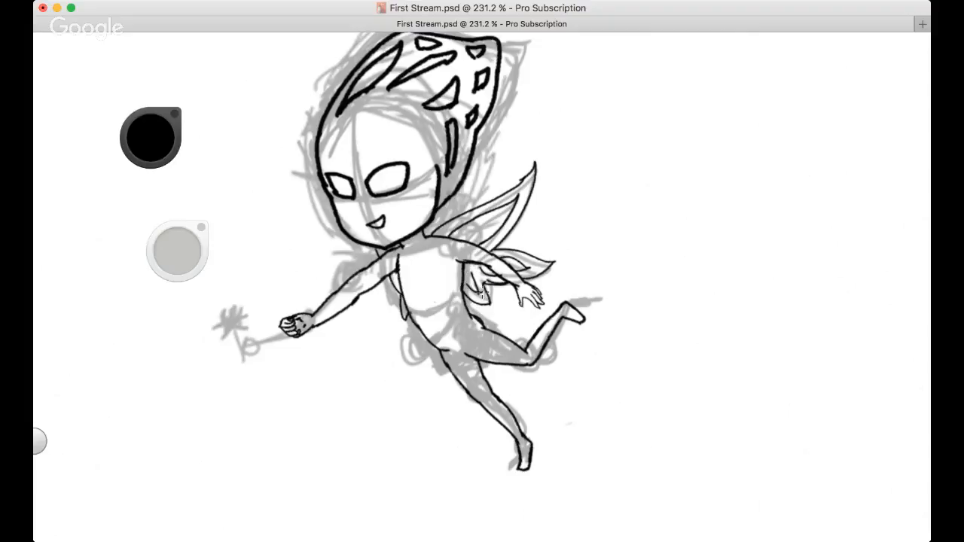
pyautogui.press('super+z')
pyautogui.moveTo(466, 283); pyautogui.dragTo(480, 293)
# Add inner contour lines to the opposite wing's slivers beside the torso and below the chin
pyautogui.press('space')
pyautogui.moveTo(400, 291); pyautogui.dragTo(452, 290)
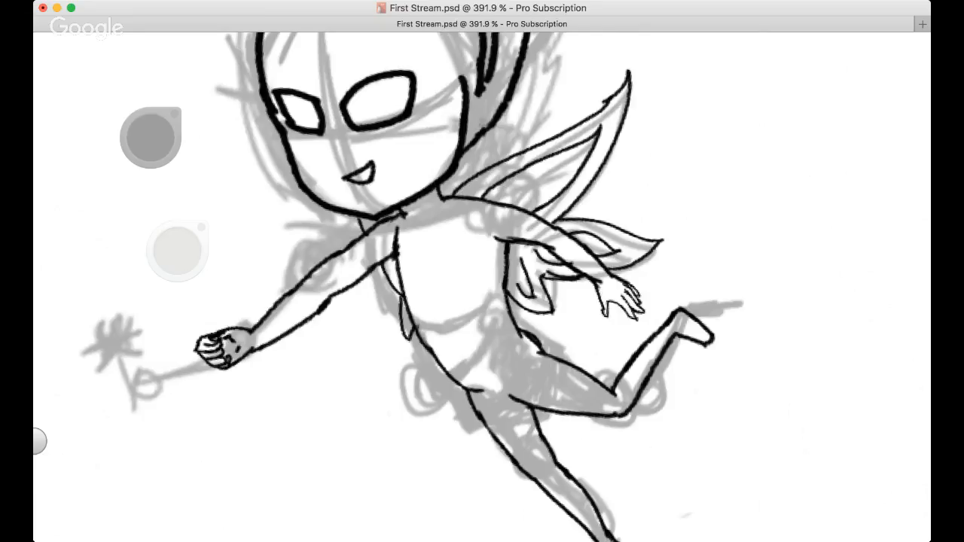
pyautogui.scroll(-1, 400, 281)
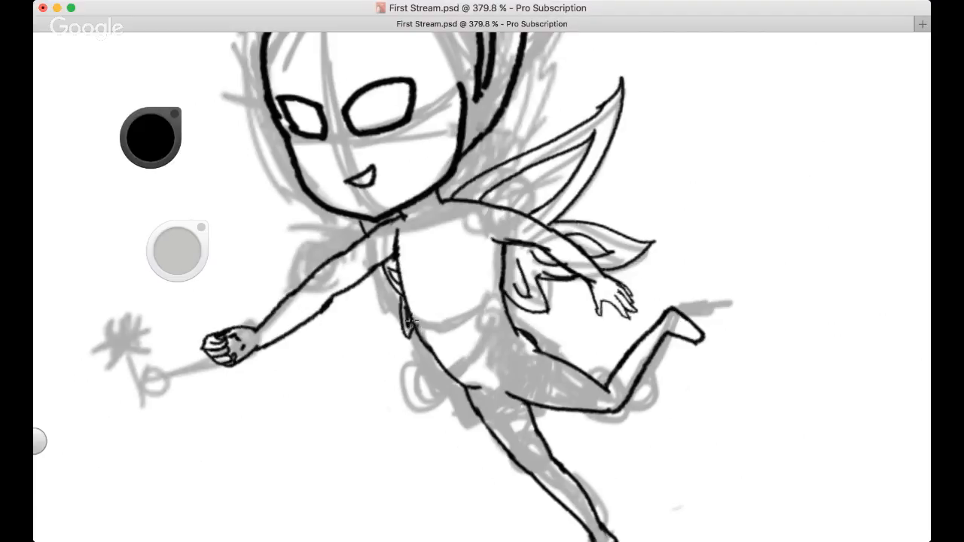
pyautogui.moveTo(368, 221); pyautogui.dragTo(372, 230)
pyautogui.click(380, 197)
pyautogui.moveTo(364, 223); pyautogui.dragTo(369, 233)
# Rework the base of the upper wing's leading edge behind the fairy's neck
pyautogui.press('space')
pyautogui.moveTo(477, 260); pyautogui.dragTo(445, 282)
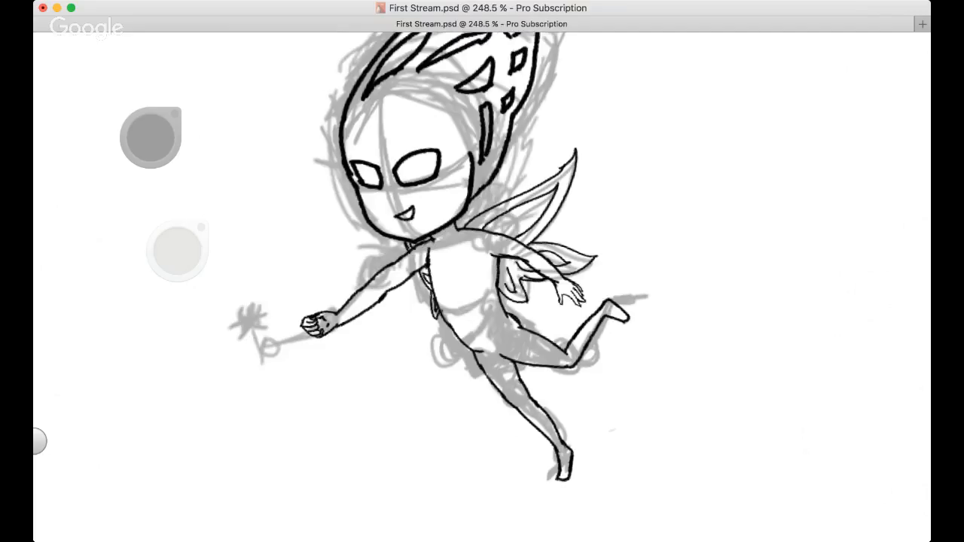
pyautogui.scroll(-2, 780, 279)
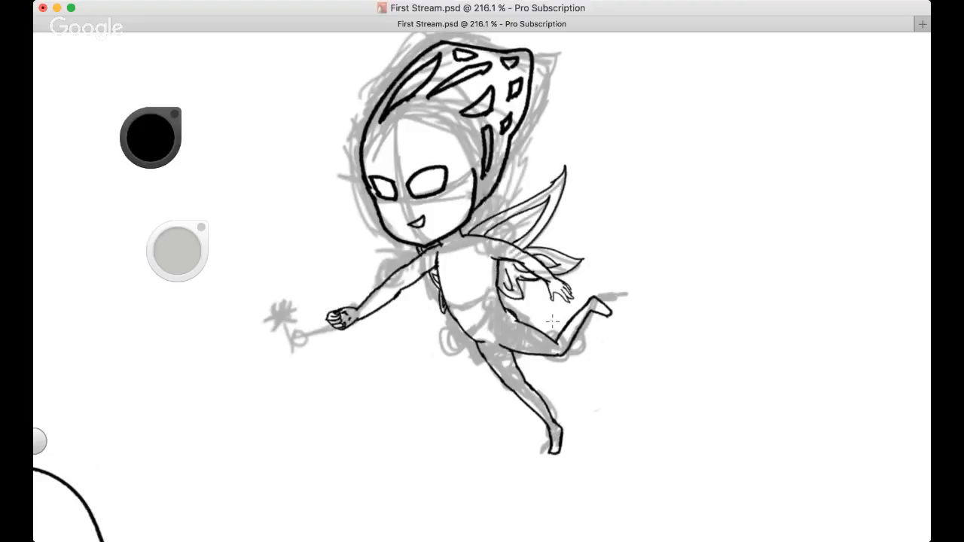
pyautogui.scroll(-5, 492, 307)
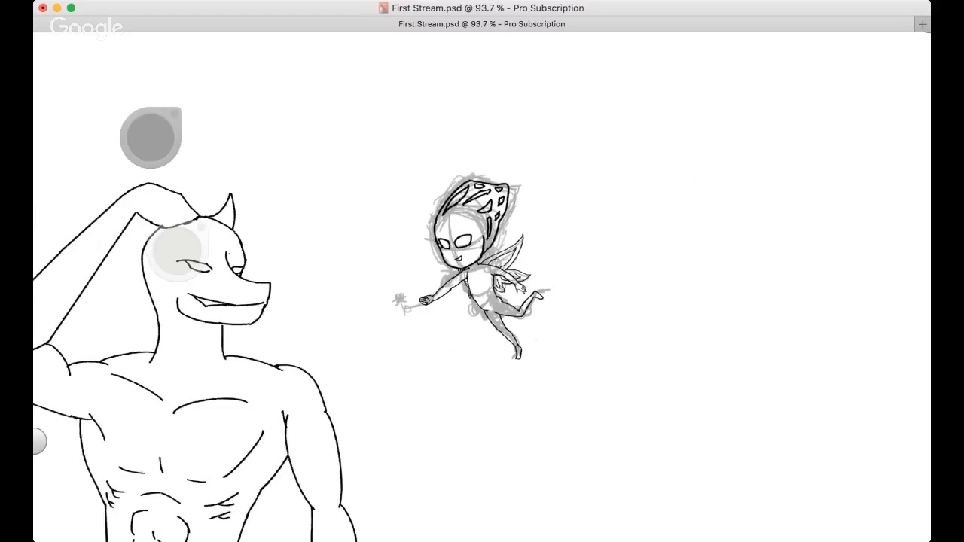
pyautogui.scroll(5, 423, 297)
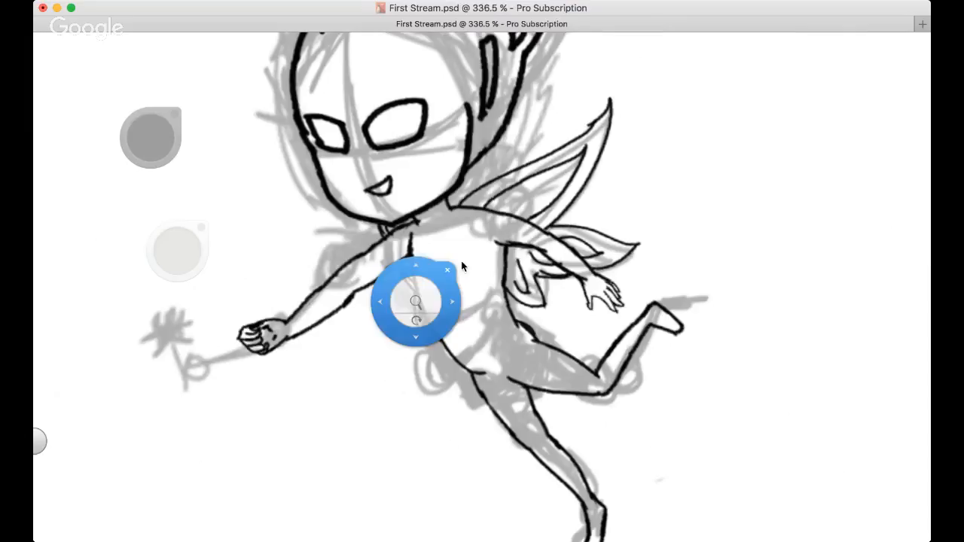
pyautogui.moveTo(470, 219)
pyautogui.mouseDown()
pyautogui.moveTo(517, 179)
pyautogui.moveTo(485, 194)
pyautogui.moveTo(513, 170)
pyautogui.mouseUp()
pyautogui.press('super+z')
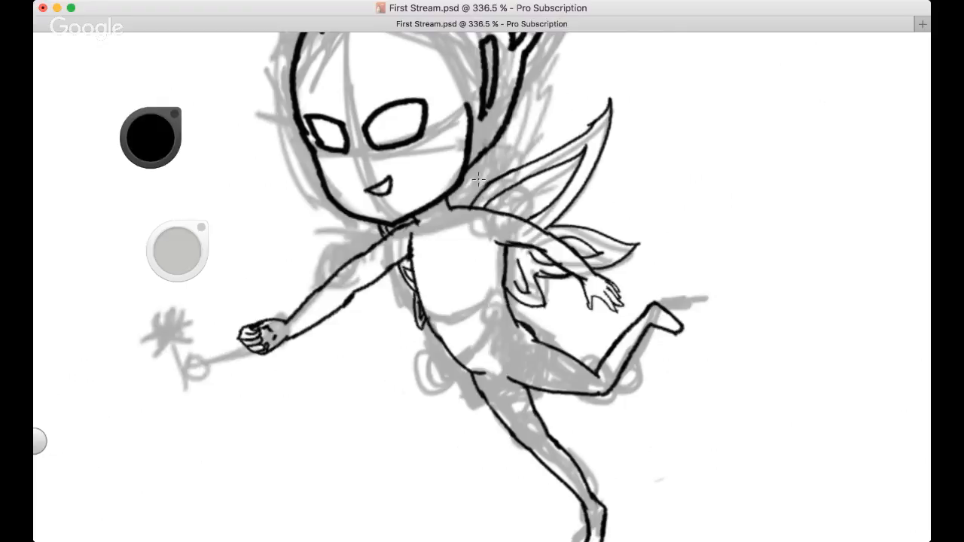
# Examine the inked fairy up close and in relation to the muscular horned figure across the whole canvas
pyautogui.press('space')
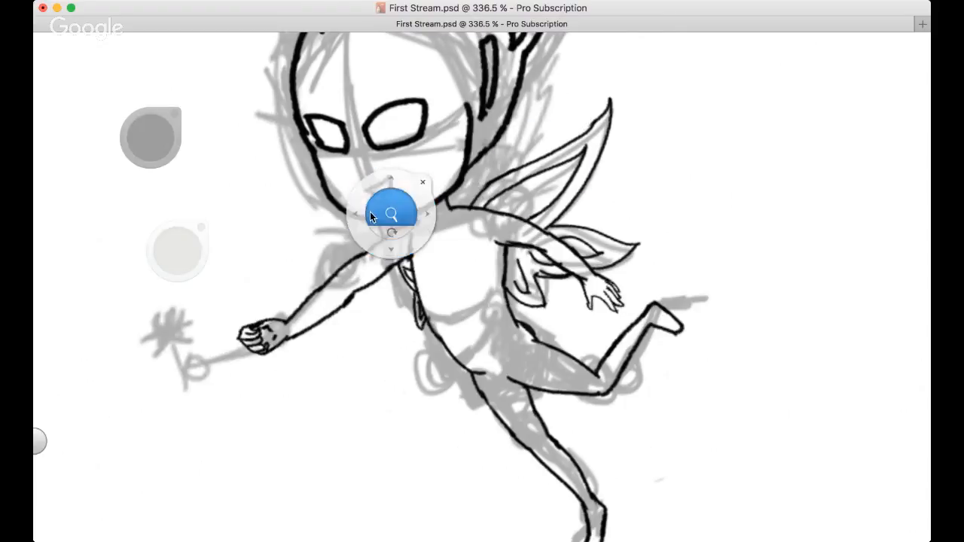
pyautogui.moveTo(394, 223); pyautogui.dragTo(331, 223)
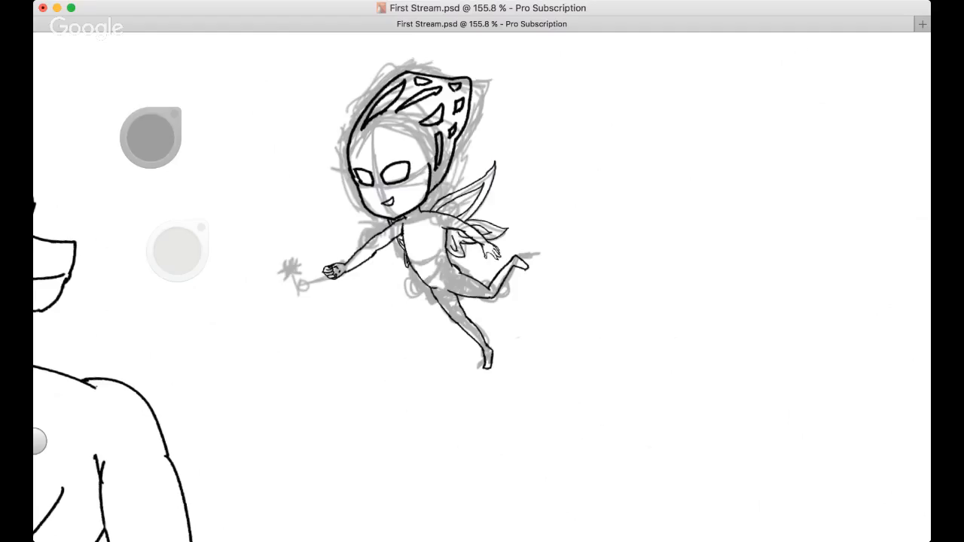
pyautogui.moveTo(407, 293)
pyautogui.mouseDown()
pyautogui.moveTo(533, 283)
pyautogui.moveTo(498, 274)
pyautogui.moveTo(583, 216)
pyautogui.mouseUp()
pyautogui.press('space')
pyautogui.moveTo(495, 236); pyautogui.dragTo(513, 247)
pyautogui.moveTo(594, 146); pyautogui.dragTo(576, 256)
pyautogui.moveTo(500, 183)
pyautogui.mouseDown()
pyautogui.moveTo(426, 290)
pyautogui.moveTo(605, 263)
pyautogui.moveTo(469, 269)
pyautogui.mouseUp()
pyautogui.scroll(-3, 469, 269)
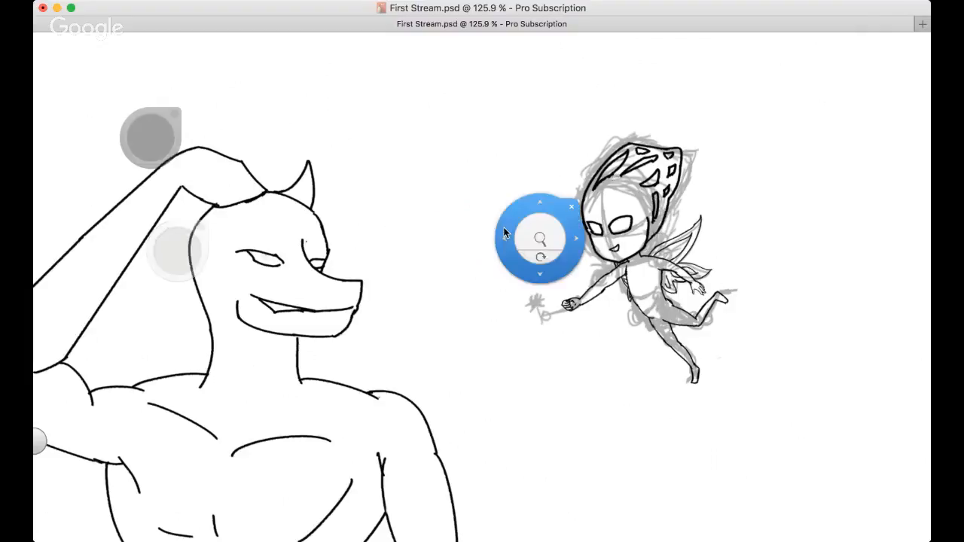
pyautogui.moveTo(503, 227); pyautogui.dragTo(529, 185)
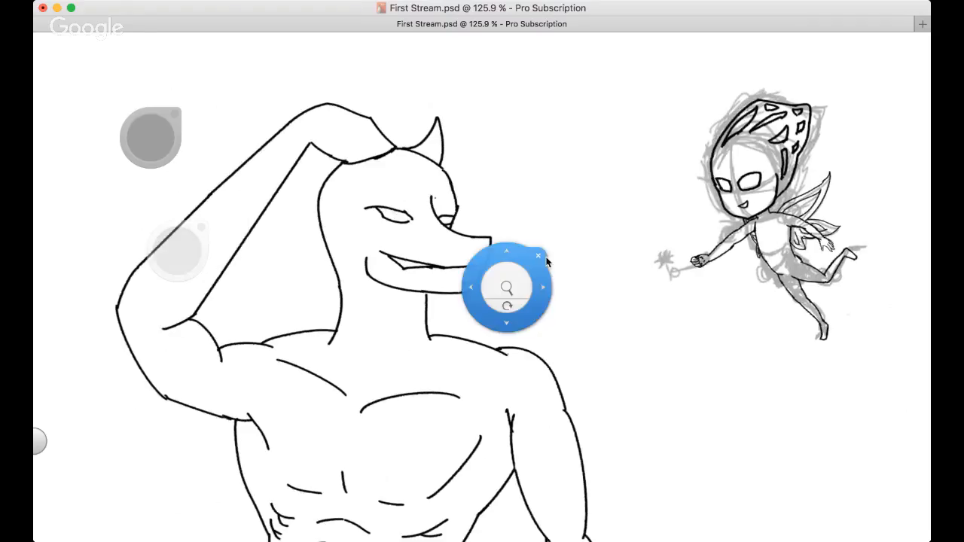
pyautogui.moveTo(647, 311); pyautogui.dragTo(497, 337)
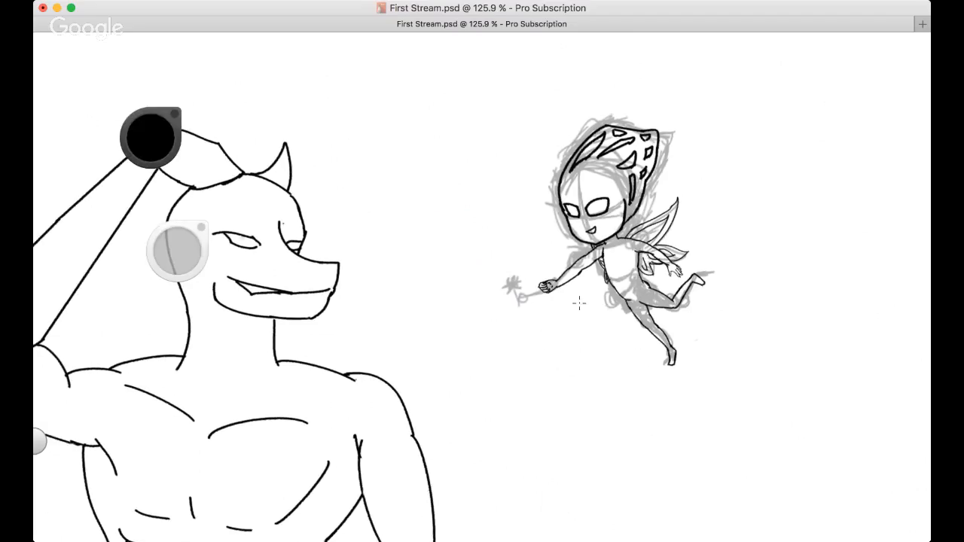
pyautogui.press('space')
pyautogui.moveTo(585, 277); pyautogui.dragTo(450, 243)
pyautogui.moveTo(504, 262); pyautogui.dragTo(544, 262)
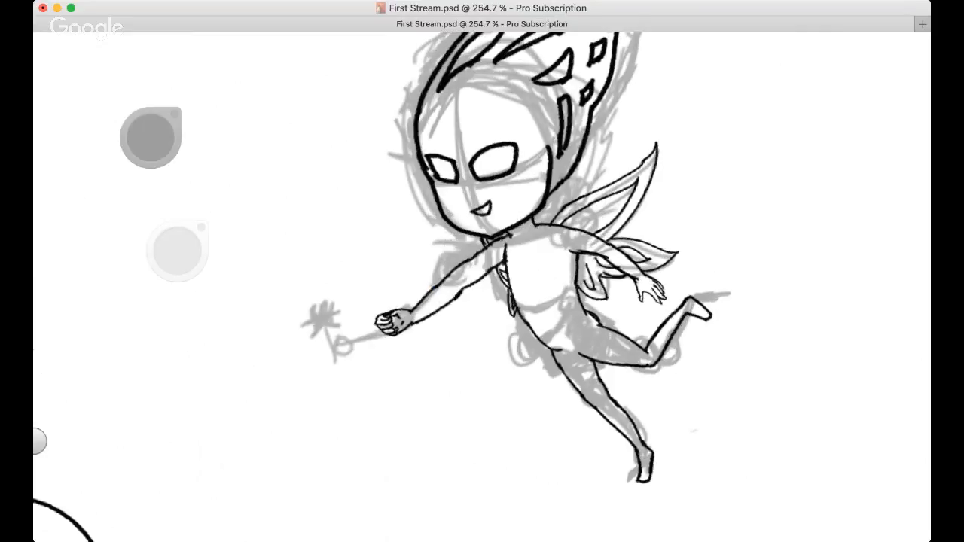
pyautogui.moveTo(453, 248); pyautogui.dragTo(486, 268)
pyautogui.moveTo(536, 238)
pyautogui.mouseDown()
pyautogui.moveTo(490, 308)
pyautogui.moveTo(434, 255)
pyautogui.mouseUp()
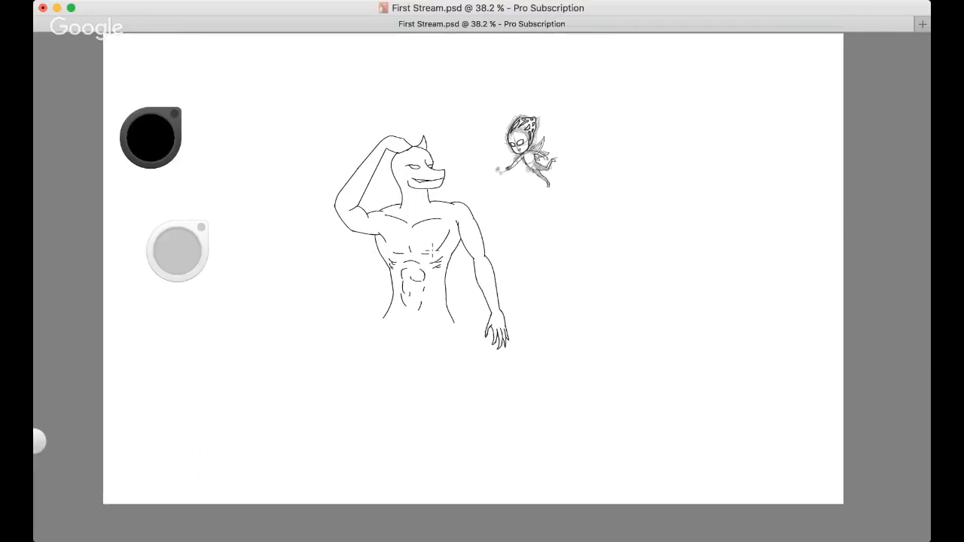
# Hide the fairy's rough gray sketch so only the black line art shows
pyautogui.press('super+Tab')
pyautogui.click(543, 449)
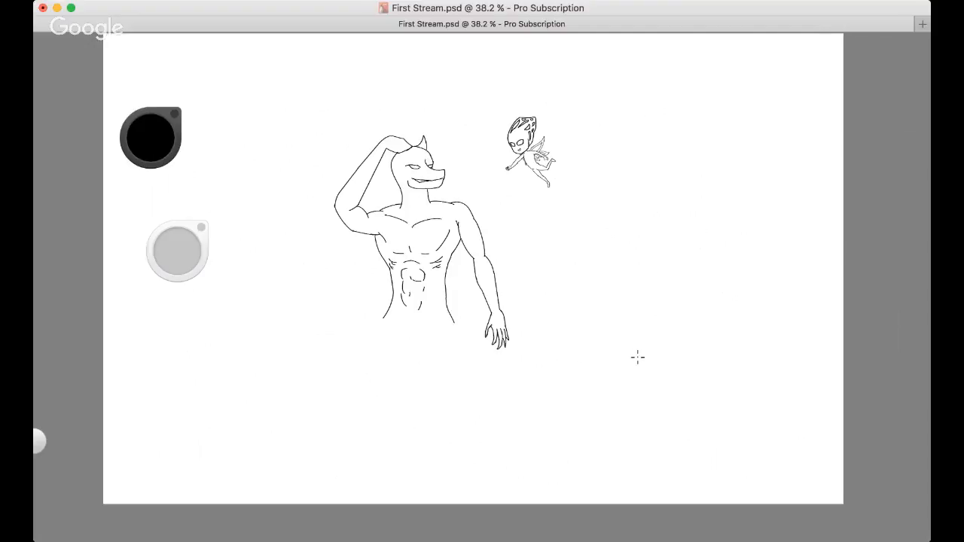
pyautogui.press('super+Tab')
pyautogui.click(567, 293)
pyautogui.click(186, 248)
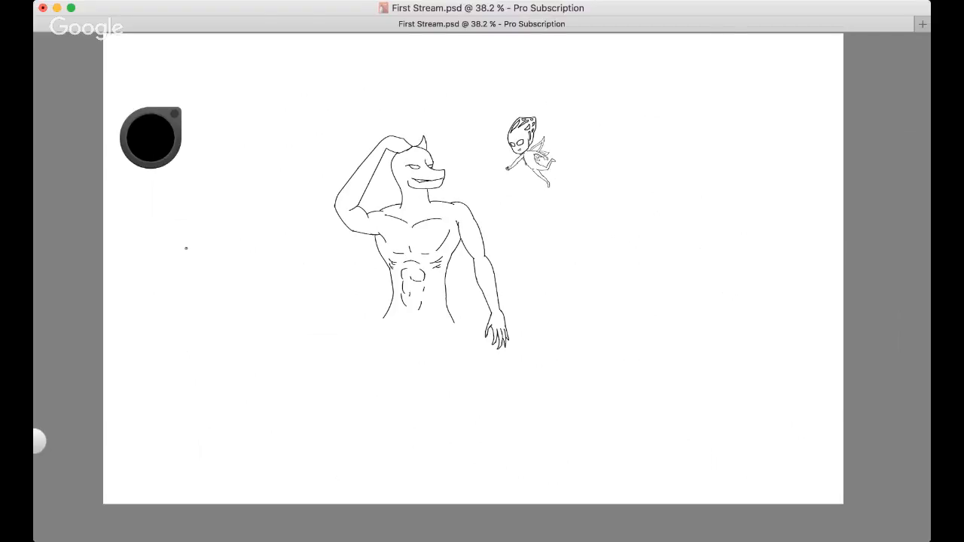
pyautogui.press('space')
pyautogui.moveTo(534, 288); pyautogui.dragTo(526, 147)
pyautogui.moveTo(525, 150); pyautogui.dragTo(488, 185)
pyautogui.moveTo(482, 185); pyautogui.dragTo(456, 150)
pyautogui.moveTo(364, 139); pyautogui.dragTo(344, 232)
pyautogui.moveTo(462, 165)
pyautogui.mouseDown()
pyautogui.moveTo(407, 171)
pyautogui.moveTo(468, 167)
pyautogui.moveTo(473, 185)
pyautogui.mouseUp()
pyautogui.press('super+z')
pyautogui.press('super+z')
pyautogui.press('super+z')
pyautogui.moveTo(451, 154)
pyautogui.mouseDown()
pyautogui.moveTo(428, 166)
pyautogui.moveTo(470, 185)
pyautogui.mouseUp()
pyautogui.press('super+z')
pyautogui.press('super+z')
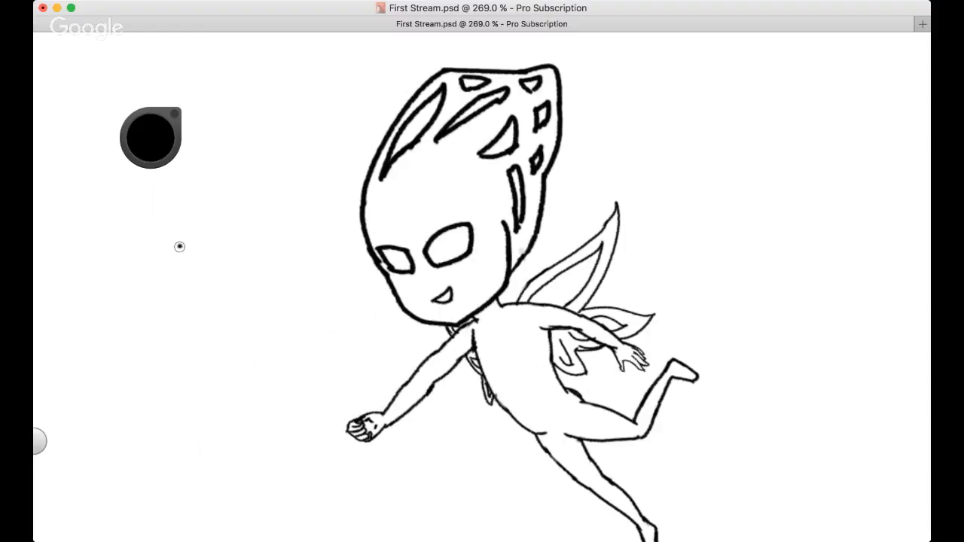
pyautogui.moveTo(414, 171)
pyautogui.mouseDown()
pyautogui.moveTo(463, 165)
pyautogui.moveTo(484, 179)
pyautogui.mouseUp()
pyautogui.press('super+z')
pyautogui.moveTo(422, 169); pyautogui.dragTo(484, 180)
pyautogui.press('space')
pyautogui.moveTo(482, 300)
pyautogui.mouseDown()
pyautogui.moveTo(429, 376)
pyautogui.moveTo(512, 254)
pyautogui.mouseUp()
pyautogui.press('space')
pyautogui.moveTo(442, 208); pyautogui.dragTo(457, 199)
pyautogui.press('super+z')
pyautogui.press('super+z')
pyautogui.press('super+z')
pyautogui.press('space')
pyautogui.moveTo(482, 268)
pyautogui.mouseDown()
pyautogui.moveTo(459, 294)
pyautogui.moveTo(486, 260)
pyautogui.mouseUp()
pyautogui.moveTo(469, 206)
pyautogui.mouseDown()
pyautogui.moveTo(478, 212)
pyautogui.moveTo(473, 201)
pyautogui.moveTo(469, 207)
pyautogui.mouseUp()
pyautogui.press('super+z')
# Examine both finished line drawings together, and look closely at the muscular figure's head, shoulders and chest
pyautogui.press('space')
pyautogui.moveTo(474, 275); pyautogui.dragTo(393, 259)
pyautogui.moveTo(393, 259)
pyautogui.mouseDown()
pyautogui.moveTo(424, 171)
pyautogui.moveTo(504, 154)
pyautogui.mouseUp()
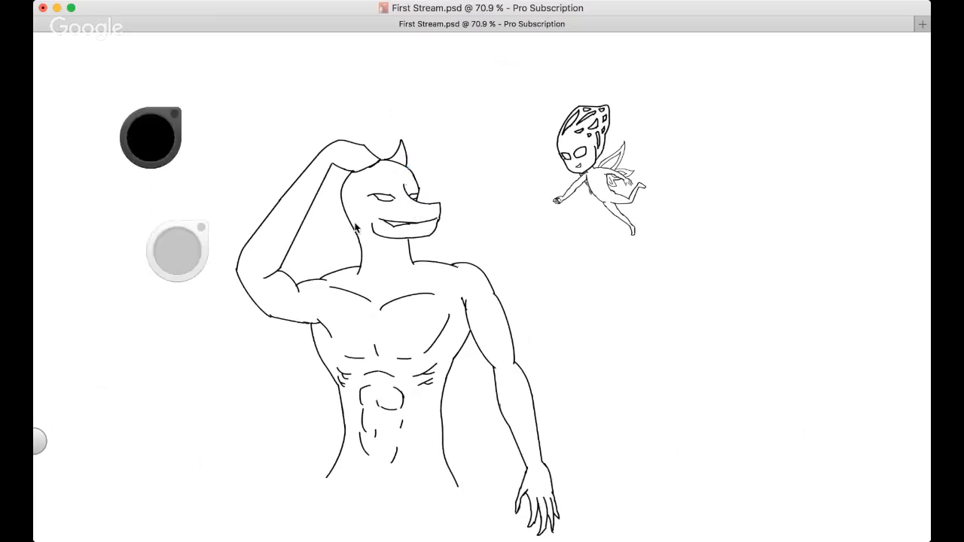
pyautogui.press('space')
pyautogui.moveTo(312, 233); pyautogui.dragTo(328, 217)
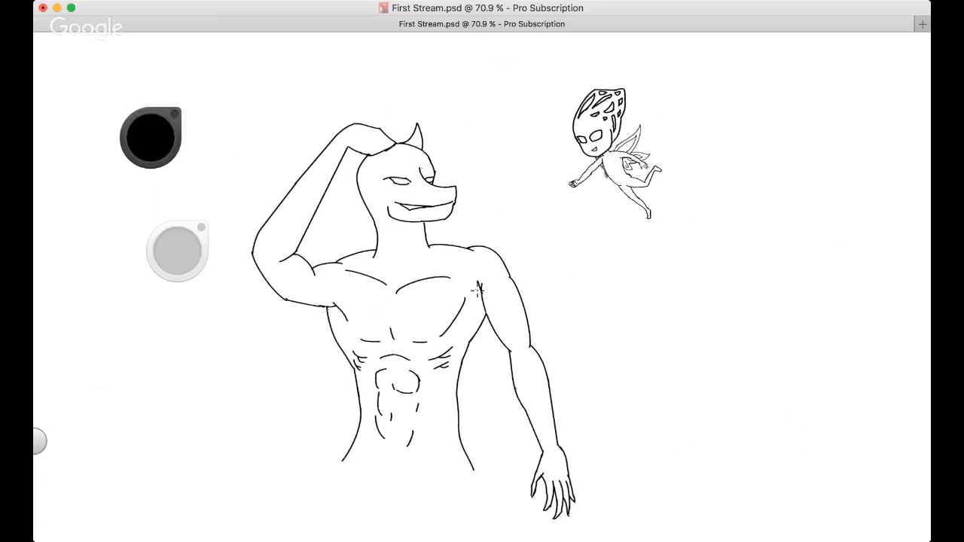
pyautogui.press('super+Tab')
pyautogui.press('super+Tab')
pyautogui.press('super+Tab')
pyautogui.click(228, 294)
pyautogui.press('super+Tab')
pyautogui.press('super+Tab')
pyautogui.press('space')
pyautogui.moveTo(463, 252); pyautogui.dragTo(538, 251)
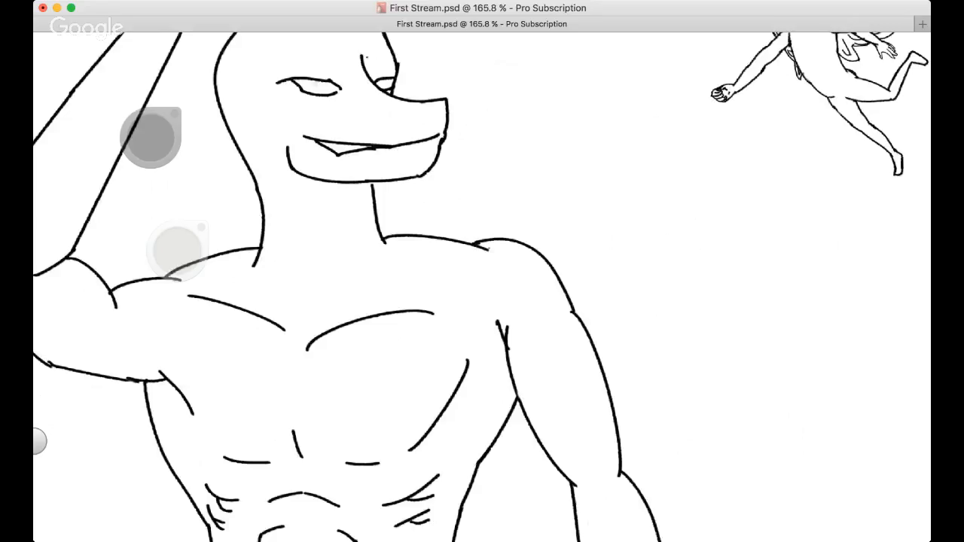
# Fade the muscular figure's black line art to gray as a guide for redrawing the face
pyautogui.scroll(2, 462, 271)
pyautogui.press('space')
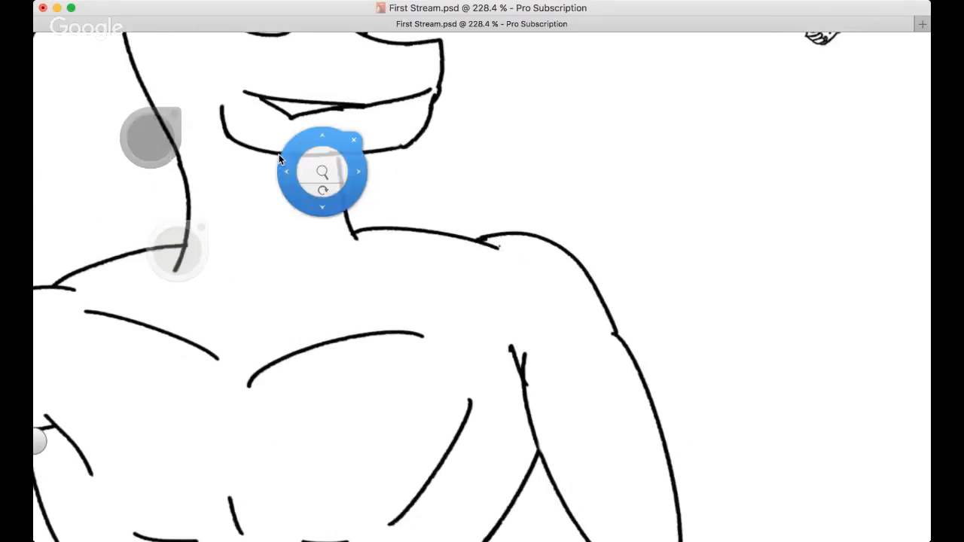
pyautogui.moveTo(280, 157); pyautogui.dragTo(399, 274)
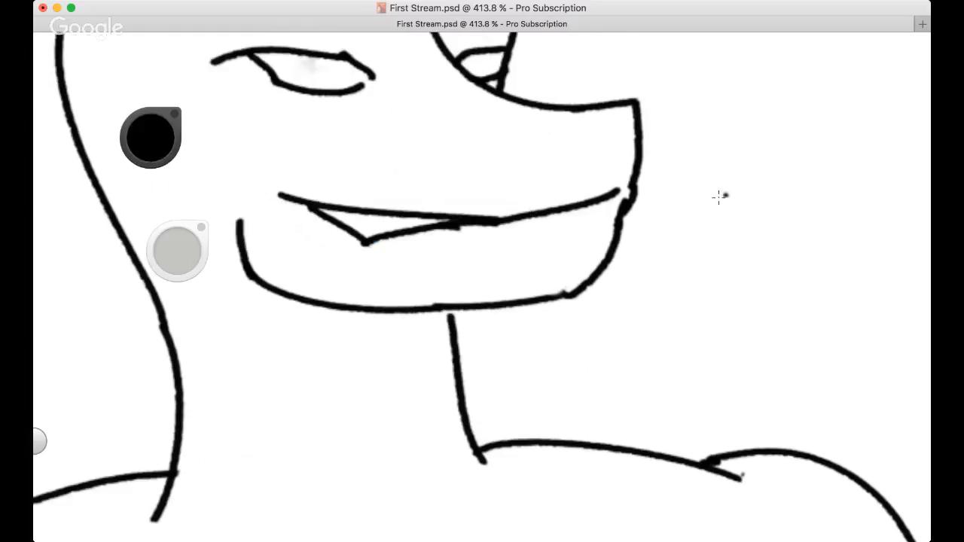
pyautogui.press('5')
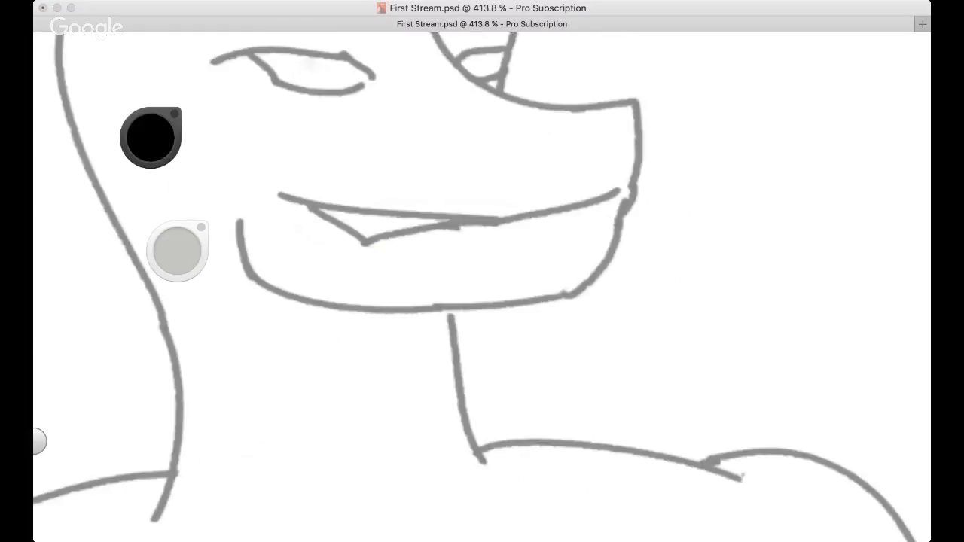
# Try new black strokes along the figure's mouth line and the tip of the muzzle
pyautogui.click(580, 186)
pyautogui.moveTo(279, 198); pyautogui.dragTo(429, 217)
pyautogui.press('super+z')
pyautogui.moveTo(276, 195)
pyautogui.mouseDown()
pyautogui.moveTo(477, 218)
pyautogui.moveTo(463, 209)
pyautogui.moveTo(577, 210)
pyautogui.mouseUp()
pyautogui.press('super+z')
pyautogui.press('super+z')
pyautogui.moveTo(455, 213)
pyautogui.mouseDown()
pyautogui.moveTo(553, 215)
pyautogui.moveTo(631, 175)
pyautogui.moveTo(586, 200)
pyautogui.mouseUp()
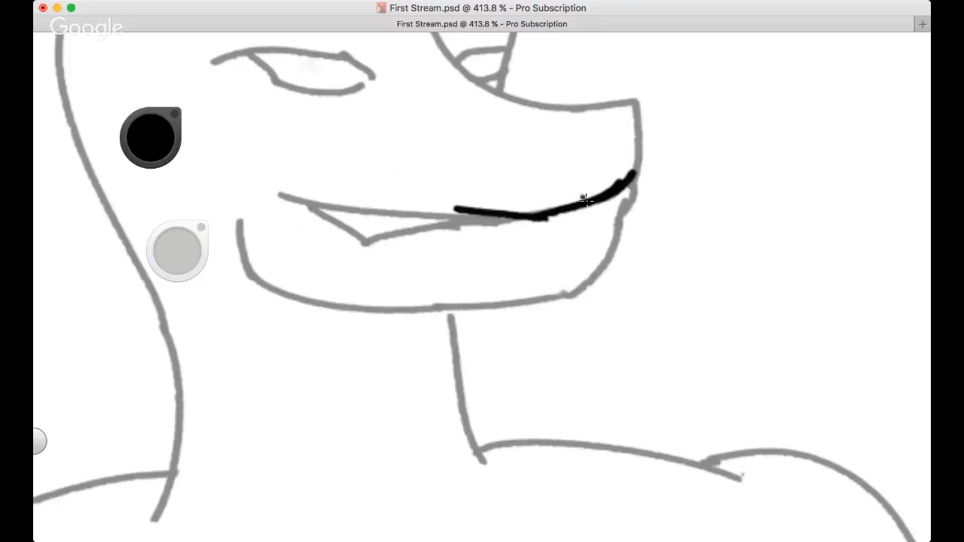
pyautogui.moveTo(536, 242); pyautogui.dragTo(597, 241)
pyautogui.press('super+z')
pyautogui.moveTo(540, 220)
pyautogui.mouseDown()
pyautogui.moveTo(599, 232)
pyautogui.moveTo(622, 200)
pyautogui.moveTo(618, 211)
pyautogui.mouseUp()
pyautogui.press('super+z')
pyautogui.press('super+z')
pyautogui.press('super+z')
pyautogui.press('super+z')
pyautogui.press('super+z')
pyautogui.press('super+z')
# Sketch a new black face profile running from the forehead down the muzzle and under the chin
pyautogui.press('space')
pyautogui.moveTo(478, 273); pyautogui.dragTo(406, 293)
pyautogui.moveTo(414, 252); pyautogui.dragTo(422, 339)
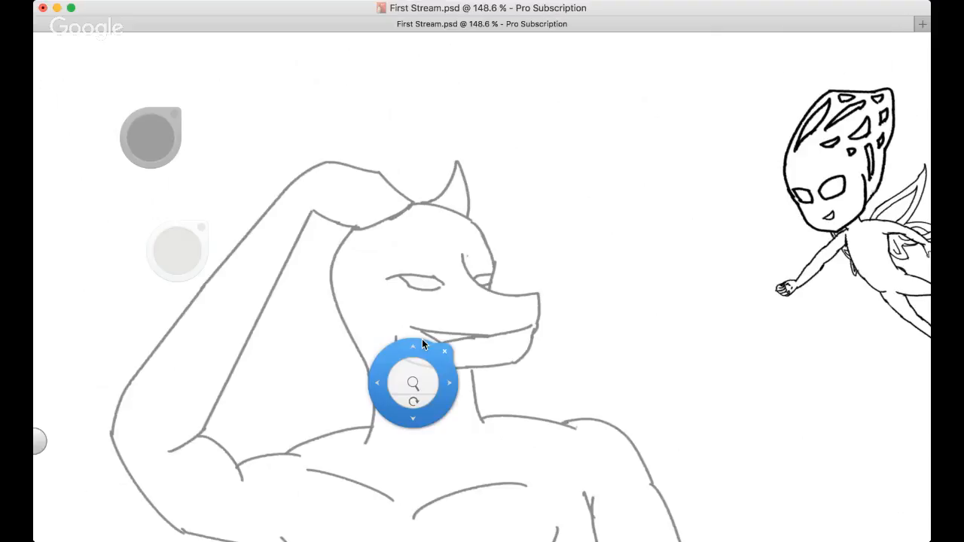
pyautogui.moveTo(413, 383)
pyautogui.mouseDown()
pyautogui.moveTo(334, 261)
pyautogui.moveTo(329, 236)
pyautogui.mouseUp()
pyautogui.moveTo(383, 155); pyautogui.dragTo(436, 286)
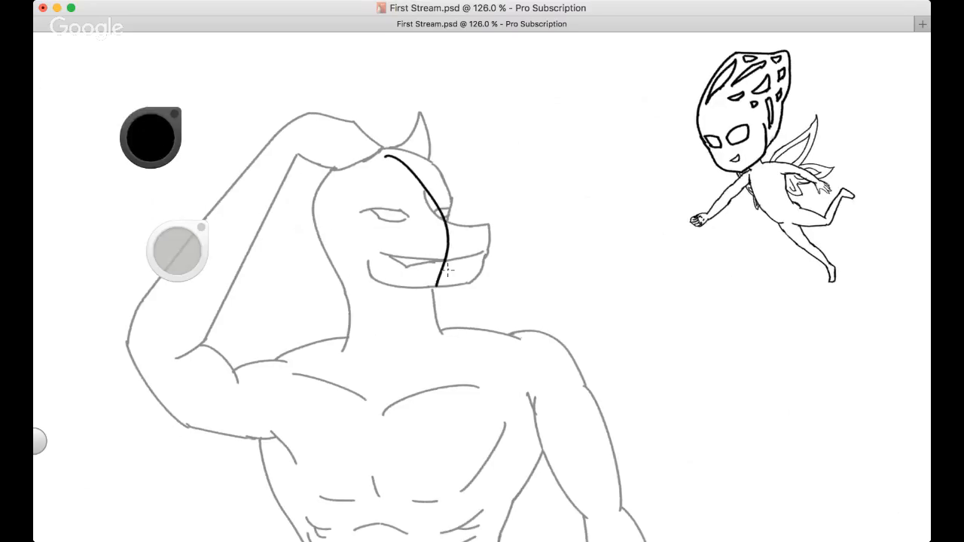
pyautogui.press('super+z')
pyautogui.moveTo(413, 153); pyautogui.dragTo(441, 301)
pyautogui.press('super+z')
pyautogui.moveTo(433, 172); pyautogui.dragTo(456, 256)
pyautogui.press('super+z')
pyautogui.moveTo(410, 154)
pyautogui.mouseDown()
pyautogui.moveTo(478, 241)
pyautogui.moveTo(435, 292)
pyautogui.moveTo(449, 294)
pyautogui.moveTo(462, 285)
pyautogui.moveTo(416, 290)
pyautogui.moveTo(440, 295)
pyautogui.mouseUp()
pyautogui.press('super+z')
pyautogui.press('super+z')
pyautogui.press('super+z')
pyautogui.press('super+z')
pyautogui.press('super+z')
pyautogui.press('super+z')
pyautogui.press('super+z')
pyautogui.press('super+z')
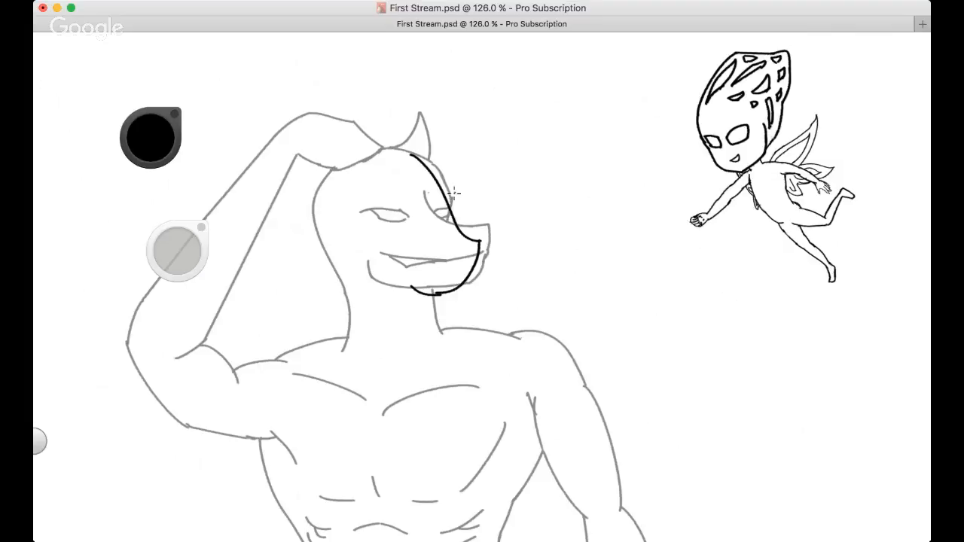
# Add a bulging brow ridge to the new profile beside the far eye
pyautogui.moveTo(451, 188)
pyautogui.mouseDown()
pyautogui.moveTo(449, 218)
pyautogui.moveTo(426, 163)
pyautogui.moveTo(413, 155)
pyautogui.moveTo(450, 198)
pyautogui.mouseUp()
pyautogui.press('super+z')
pyautogui.press('space')
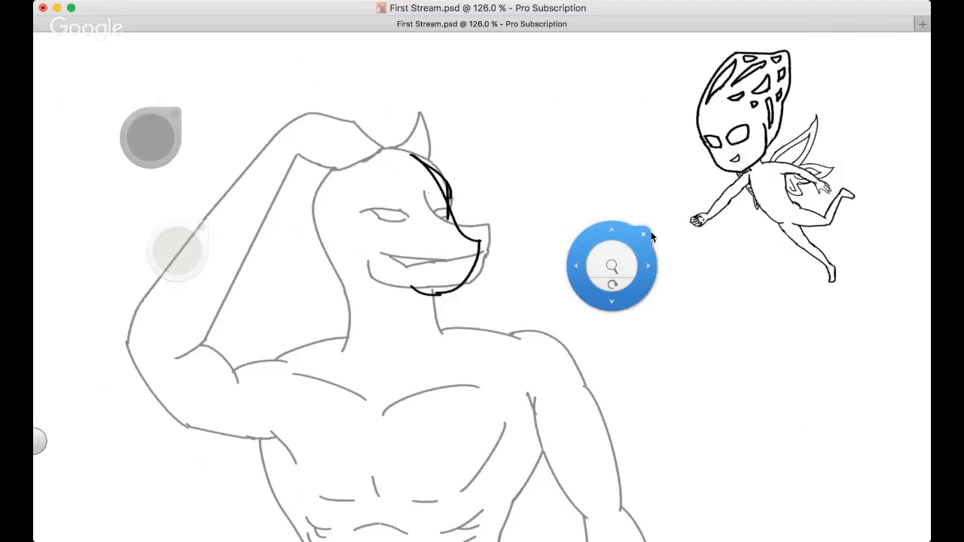
pyautogui.click(644, 234)
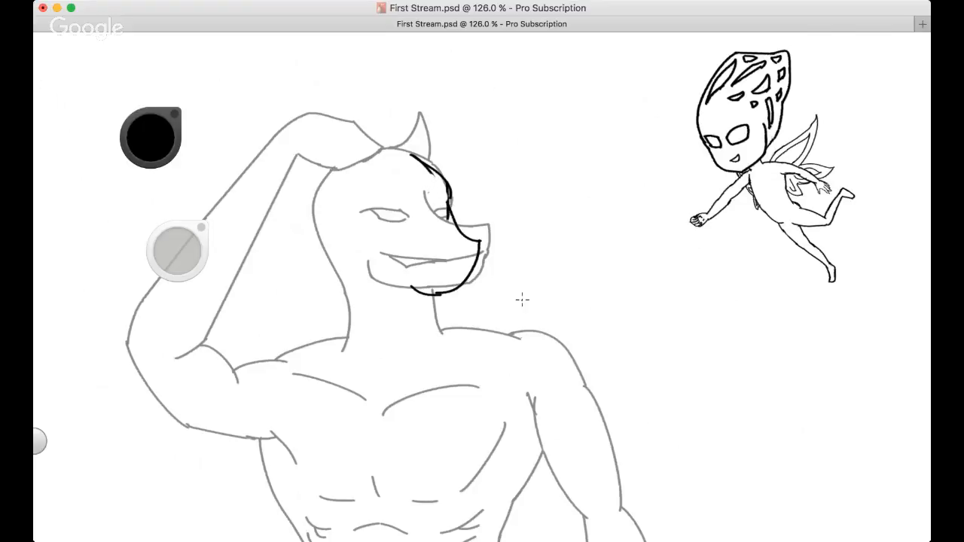
# Rework the brow ridge strokes between the forehead and the top of the muzzle
pyautogui.press('space')
pyautogui.moveTo(492, 280); pyautogui.dragTo(523, 280)
pyautogui.scroll(3, 437, 258)
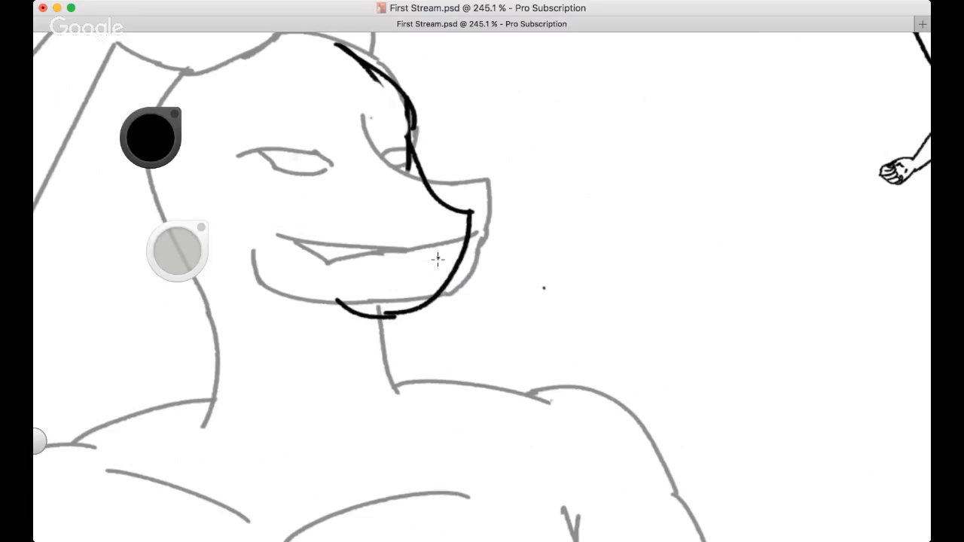
pyautogui.scroll(2, 449, 196)
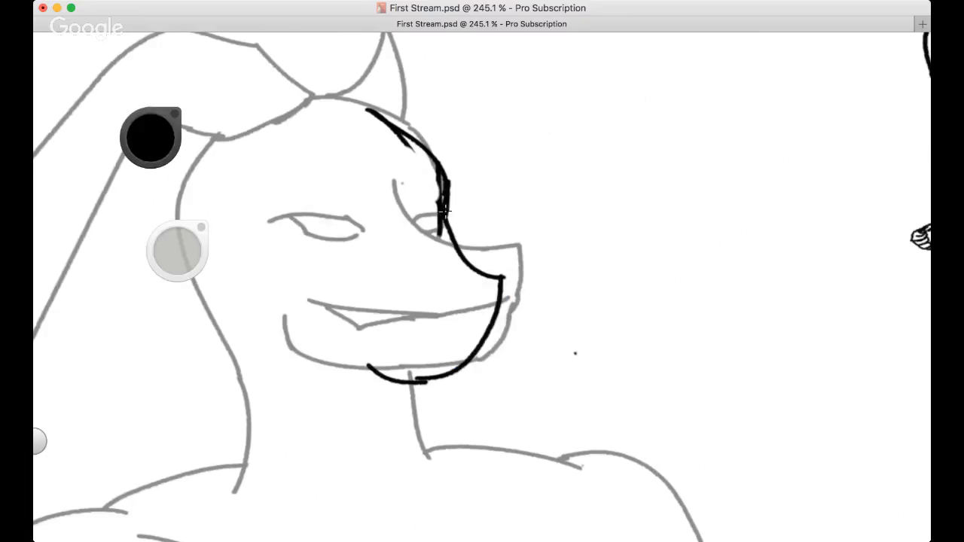
pyautogui.press('super+z')
pyautogui.press('super+z')
pyautogui.press('super+z')
pyautogui.moveTo(368, 110)
pyautogui.mouseDown()
pyautogui.moveTo(445, 193)
pyautogui.moveTo(431, 218)
pyautogui.moveTo(458, 233)
pyautogui.mouseUp()
pyautogui.press('super+z')
# Draw the far eye socket's line down into the muzzle and fade the new face strokes to gray
pyautogui.moveTo(401, 176); pyautogui.dragTo(451, 240)
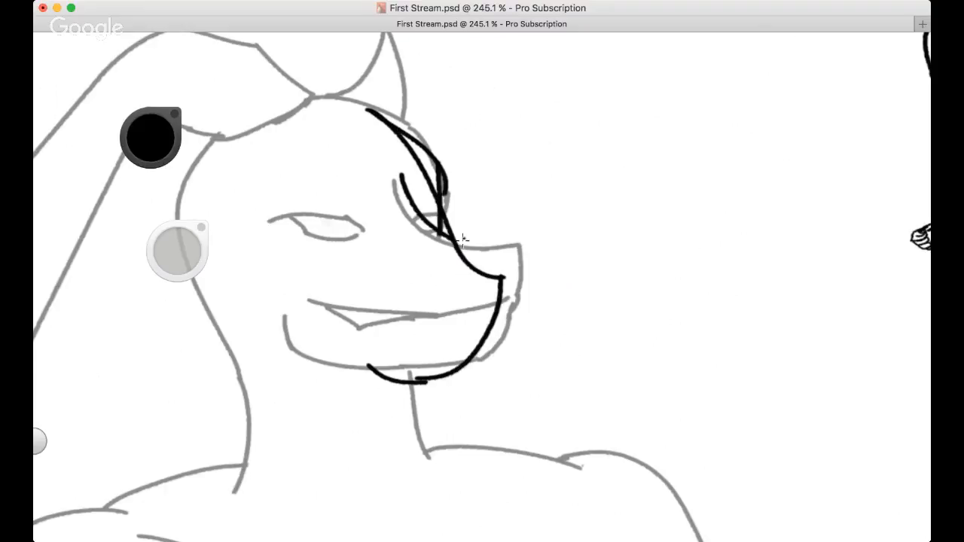
pyautogui.hotkey('ctrl', 'z')
pyautogui.moveTo(401, 167); pyautogui.dragTo(462, 267)
pyautogui.hotkey('ctrl', 'z')
pyautogui.moveTo(409, 185); pyautogui.dragTo(467, 267)
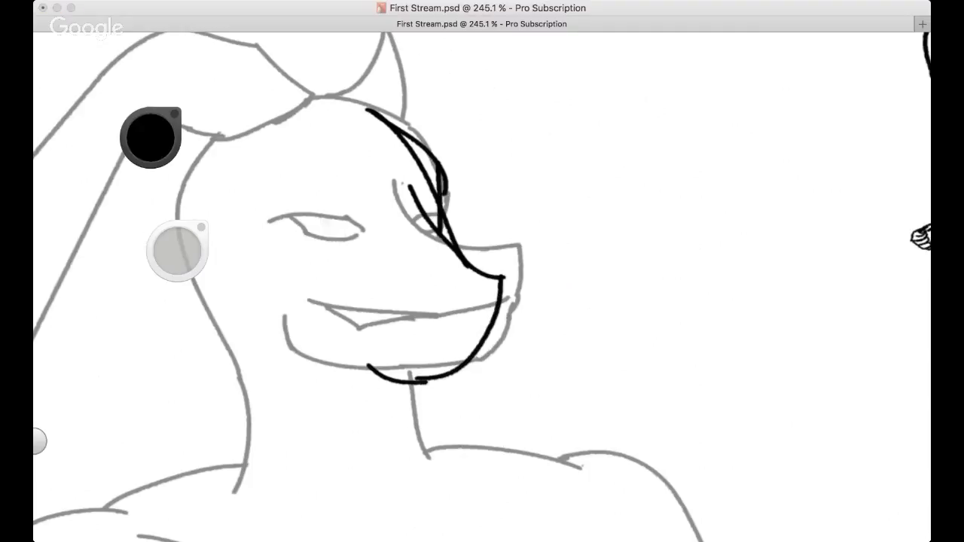
pyautogui.hotkey('ctrl', 'z')
pyautogui.moveTo(373, 222); pyautogui.dragTo(401, 213)
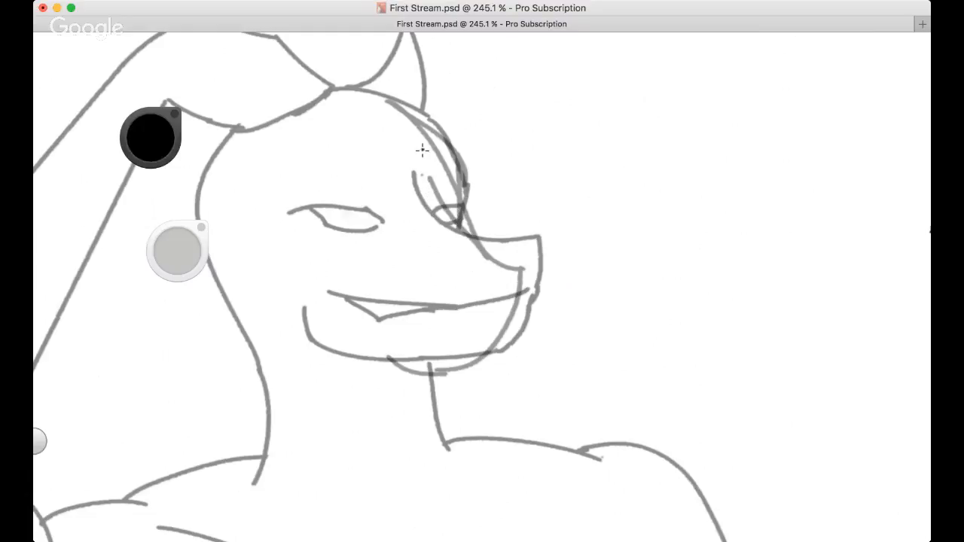
# Try further strokes over the far eye, beside the muzzle and across the jaw
pyautogui.moveTo(446, 155); pyautogui.dragTo(456, 219)
pyautogui.hotkey('ctrl', 'z')
pyautogui.moveTo(581, 237)
pyautogui.mouseDown()
pyautogui.moveTo(604, 256)
pyautogui.moveTo(628, 255)
pyautogui.mouseUp()
pyautogui.press('super+z')
pyautogui.moveTo(437, 265)
pyautogui.mouseDown()
pyautogui.moveTo(474, 282)
pyautogui.moveTo(406, 280)
pyautogui.mouseUp()
pyautogui.press('super+z')
# Try a soft, smoky gray band across the figure's waist on the full canvas
pyautogui.press('space')
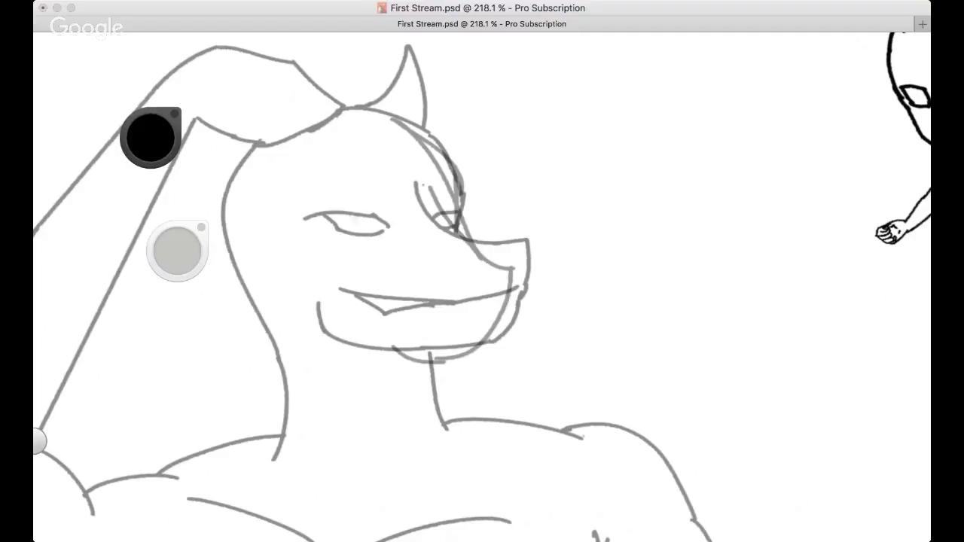
pyautogui.scroll(-5, 482, 280)
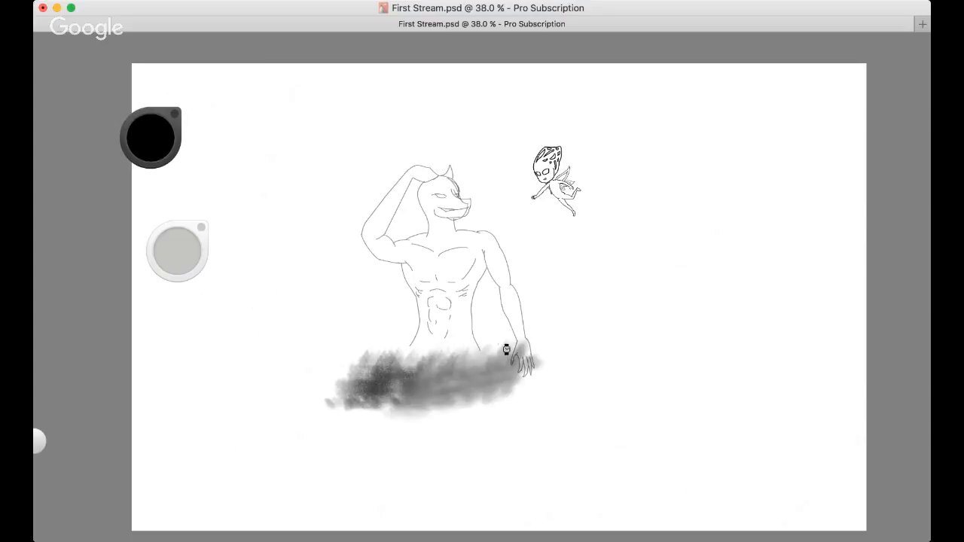
pyautogui.press('super+z')
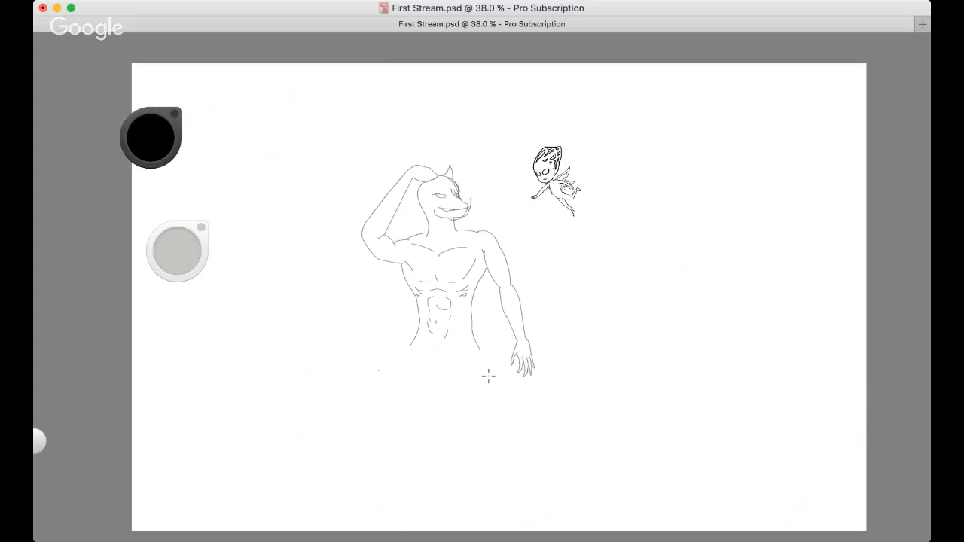
pyautogui.press('super+shift+z')
pyautogui.press('super+z')
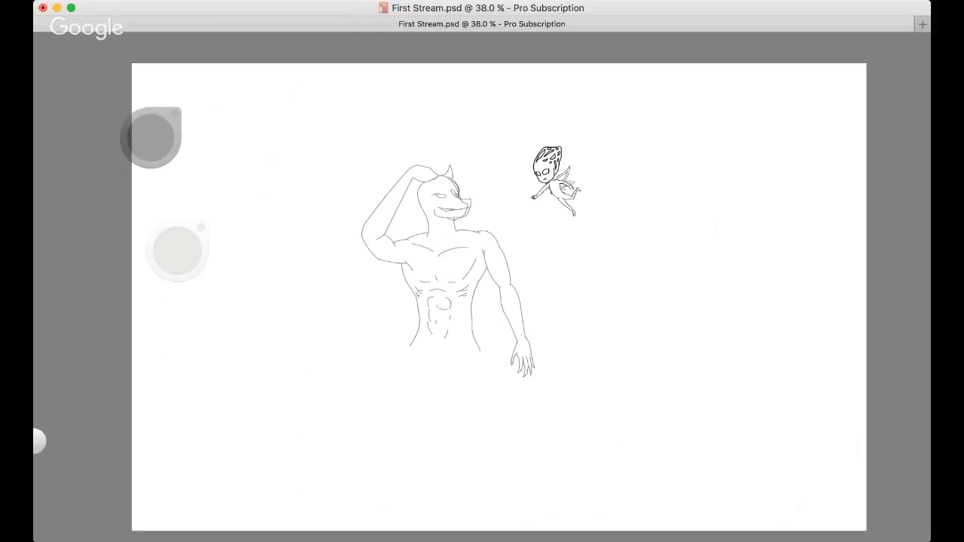
# Try test brush strokes over the figure's raised arm and chest
pyautogui.press('space')
pyautogui.moveTo(666, 290); pyautogui.dragTo(598, 316)
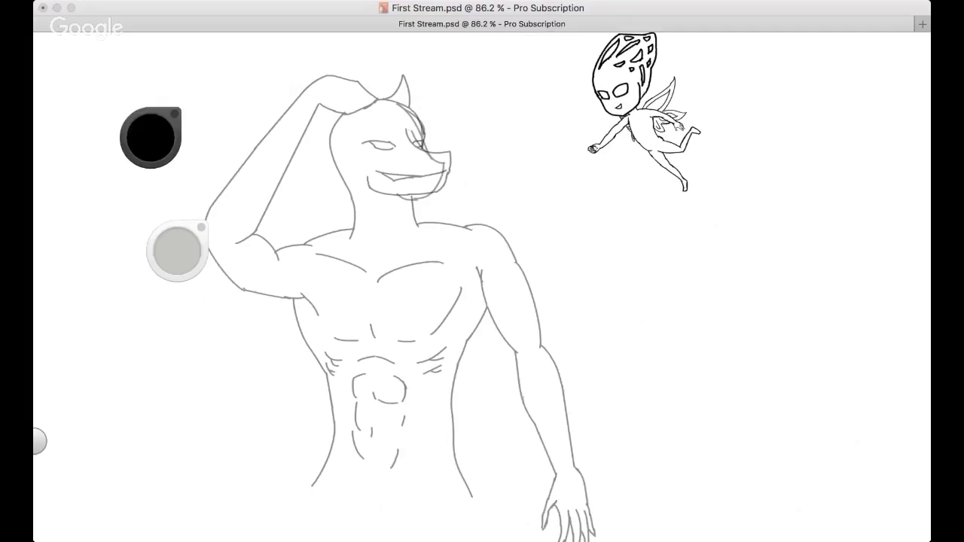
pyautogui.moveTo(260, 259)
pyautogui.mouseDown()
pyautogui.moveTo(320, 271)
pyautogui.moveTo(335, 287)
pyautogui.moveTo(363, 282)
pyautogui.mouseUp()
pyautogui.press('super+z')
pyautogui.press('super+z')
pyautogui.moveTo(291, 268)
pyautogui.mouseDown()
pyautogui.moveTo(347, 301)
pyautogui.moveTo(448, 304)
pyautogui.mouseUp()
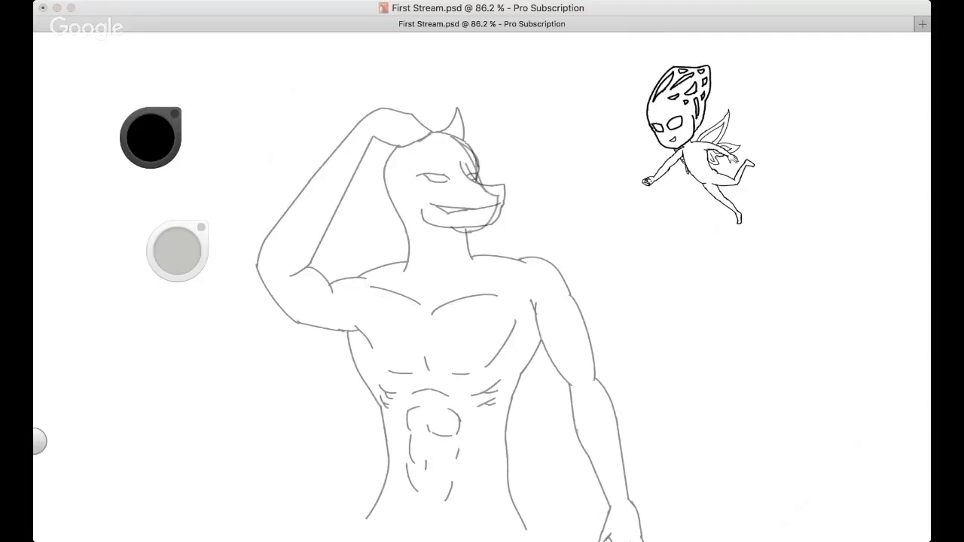
pyautogui.moveTo(370, 299)
pyautogui.mouseDown()
pyautogui.moveTo(407, 324)
pyautogui.moveTo(408, 357)
pyautogui.mouseUp()
pyautogui.press('super+z')
pyautogui.moveTo(335, 312); pyautogui.dragTo(403, 339)
pyautogui.press('super+z')
# Adjust the brush and shade the raised forearm with soft, grainy black strokes
pyautogui.moveTo(183, 239); pyautogui.dragTo(177, 250)
pyautogui.moveTo(286, 279); pyautogui.dragTo(326, 226)
pyautogui.press('super+z')
pyautogui.moveTo(343, 172); pyautogui.dragTo(294, 276)
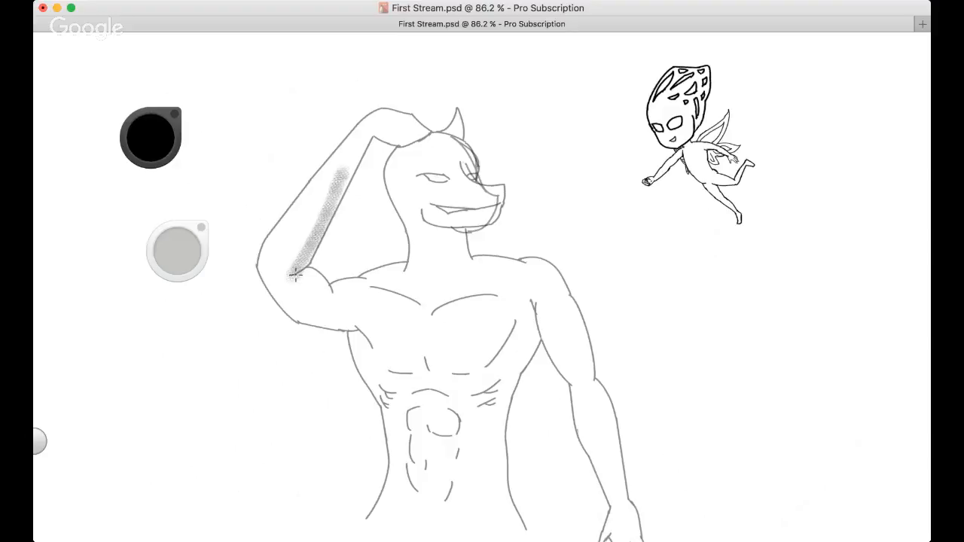
pyautogui.moveTo(354, 164); pyautogui.dragTo(305, 253)
pyautogui.press('super+z')
pyautogui.moveTo(361, 142)
pyautogui.mouseDown()
pyautogui.moveTo(294, 271)
pyautogui.moveTo(341, 179)
pyautogui.moveTo(285, 273)
pyautogui.moveTo(288, 226)
pyautogui.moveTo(265, 256)
pyautogui.moveTo(337, 173)
pyautogui.moveTo(290, 249)
pyautogui.moveTo(339, 162)
pyautogui.moveTo(285, 275)
pyautogui.mouseUp()
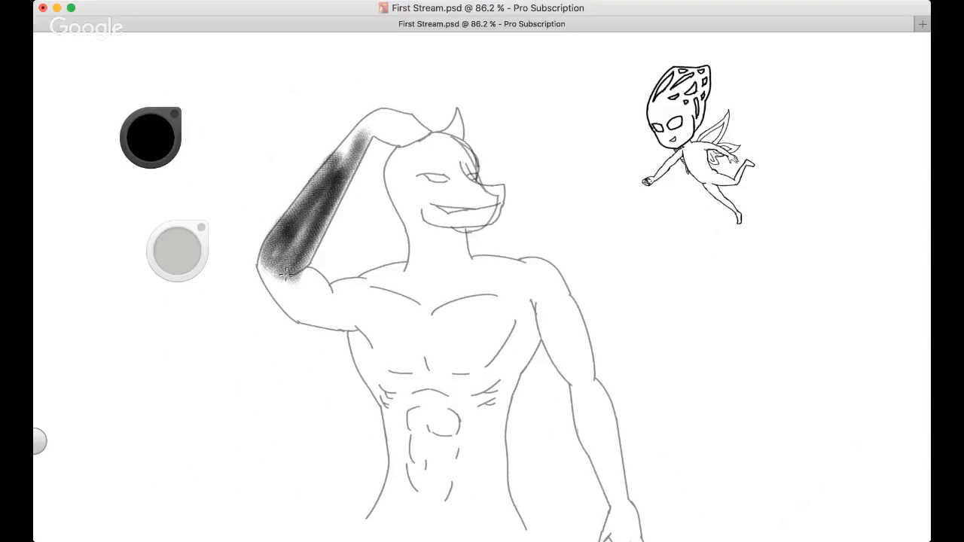
# Undo all the black shading on the raised forearm
pyautogui.press('super+z')
pyautogui.press('super+z')
pyautogui.press('super+z')
pyautogui.press('super+z')
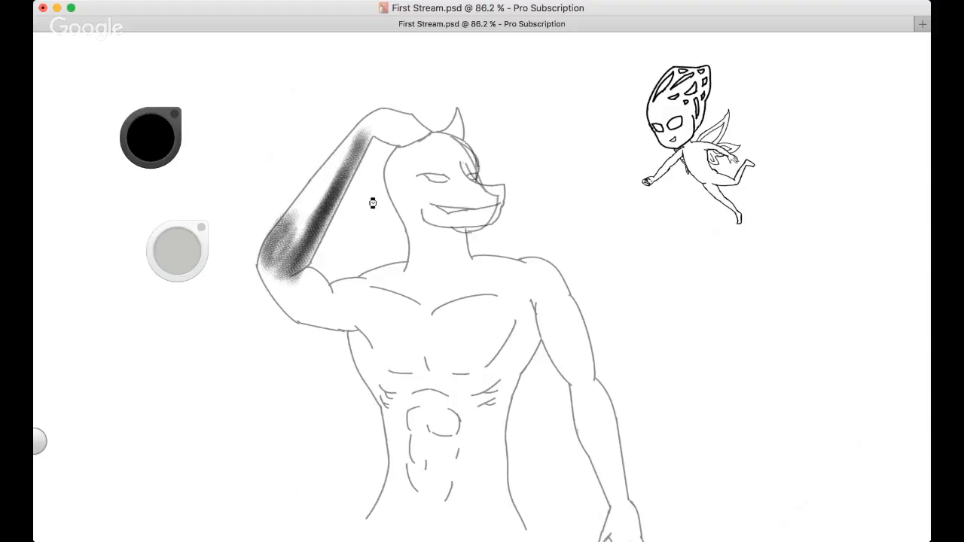
pyautogui.press('super+z')
pyautogui.press('super+z')
pyautogui.press('super+z')
pyautogui.press('super+z')
pyautogui.press('super+z')
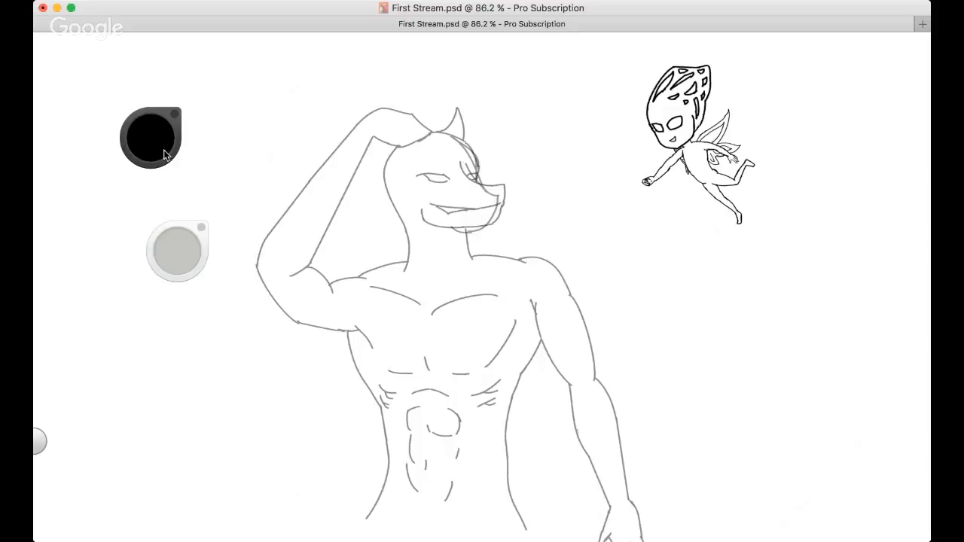
# Change the brush color to a dark slate gray and adjust the brush with test dabs near the forearm
pyautogui.moveTo(164, 151); pyautogui.dragTo(464, 93)
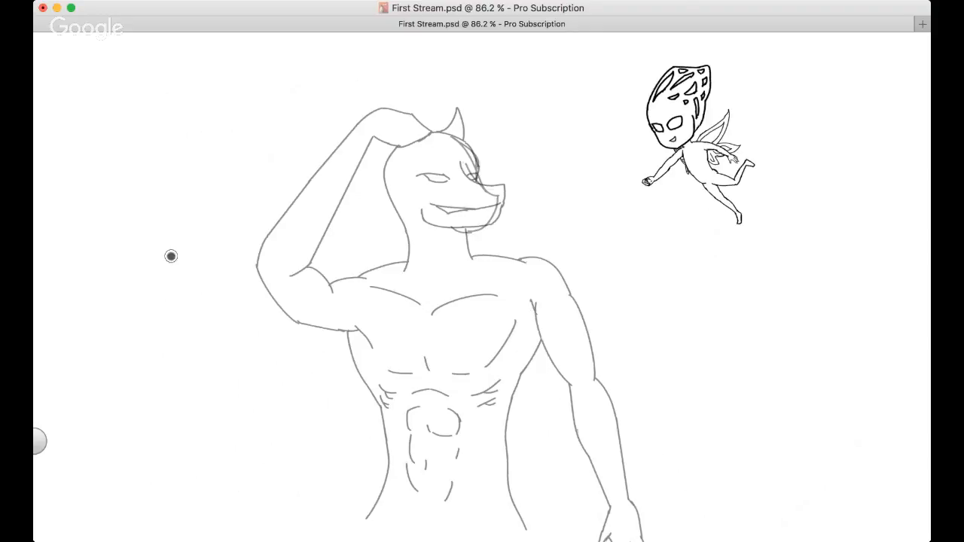
pyautogui.moveTo(170, 256); pyautogui.dragTo(278, 280)
pyautogui.moveTo(158, 138); pyautogui.dragTo(158, 128)
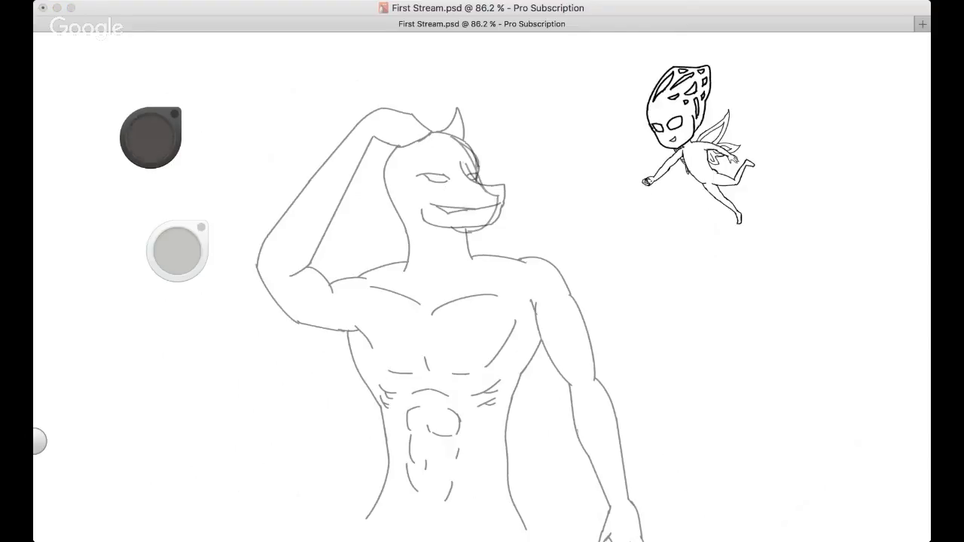
pyautogui.click(333, 192)
pyautogui.moveTo(361, 225); pyautogui.dragTo(371, 219)
pyautogui.press('super+z')
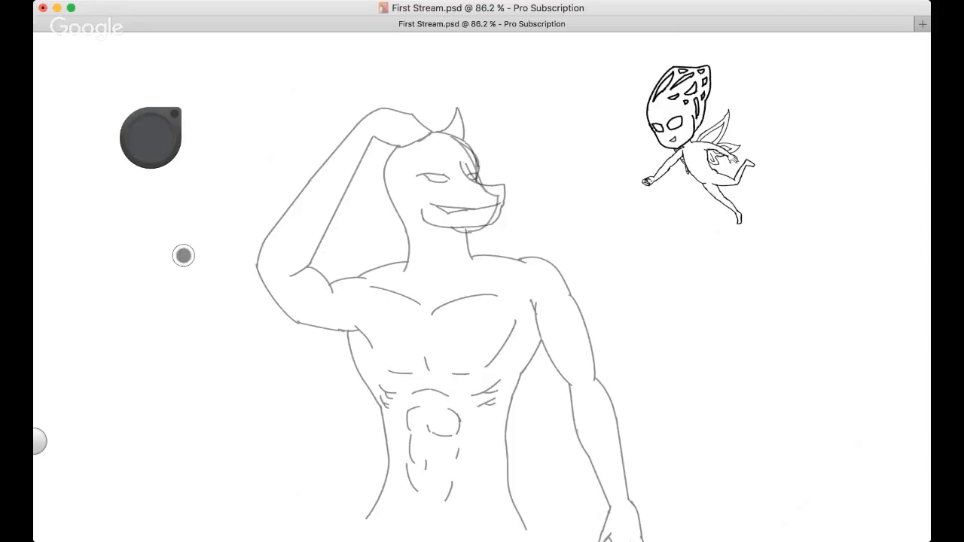
# Block in the figure's head, torso, both arms and hand with flat translucent gray strokes
pyautogui.moveTo(297, 214)
pyautogui.mouseDown()
pyautogui.moveTo(278, 271)
pyautogui.moveTo(301, 219)
pyautogui.moveTo(294, 271)
pyautogui.moveTo(343, 169)
pyautogui.moveTo(399, 113)
pyautogui.moveTo(408, 139)
pyautogui.moveTo(339, 189)
pyautogui.moveTo(298, 287)
pyautogui.moveTo(309, 301)
pyautogui.moveTo(305, 269)
pyautogui.moveTo(297, 302)
pyautogui.moveTo(303, 295)
pyautogui.moveTo(316, 312)
pyautogui.moveTo(433, 275)
pyautogui.moveTo(388, 267)
pyautogui.moveTo(426, 205)
pyautogui.moveTo(407, 162)
pyautogui.moveTo(453, 125)
pyautogui.moveTo(473, 150)
pyautogui.moveTo(459, 218)
pyautogui.moveTo(501, 211)
pyautogui.moveTo(445, 235)
pyautogui.moveTo(471, 271)
pyautogui.moveTo(536, 283)
pyautogui.moveTo(527, 263)
pyautogui.moveTo(541, 269)
pyautogui.moveTo(380, 350)
pyautogui.moveTo(370, 372)
pyautogui.moveTo(390, 446)
pyautogui.moveTo(403, 448)
pyautogui.moveTo(467, 422)
pyautogui.moveTo(520, 317)
pyautogui.moveTo(523, 332)
pyautogui.moveTo(476, 424)
pyautogui.mouseUp()
pyautogui.press('super+z')
pyautogui.press('space')
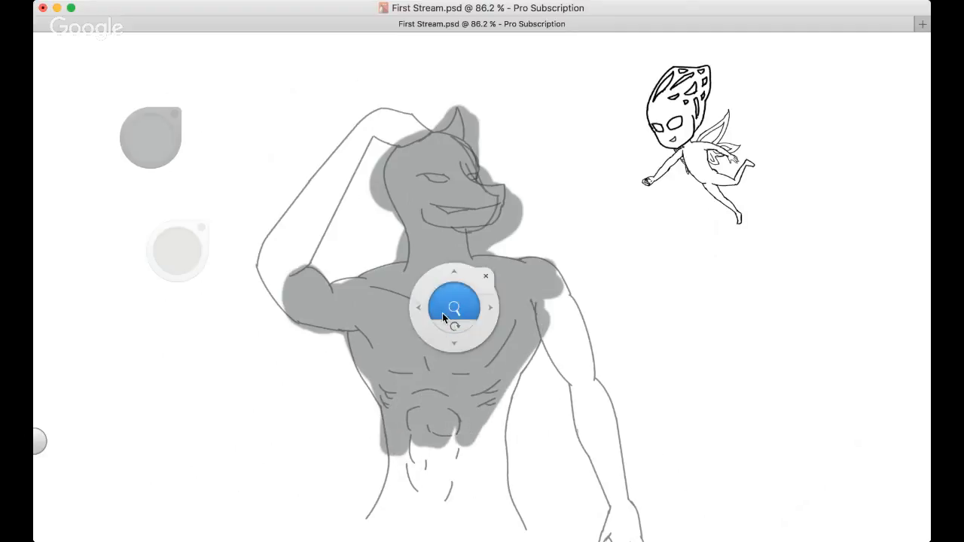
pyautogui.moveTo(442, 314); pyautogui.dragTo(423, 328)
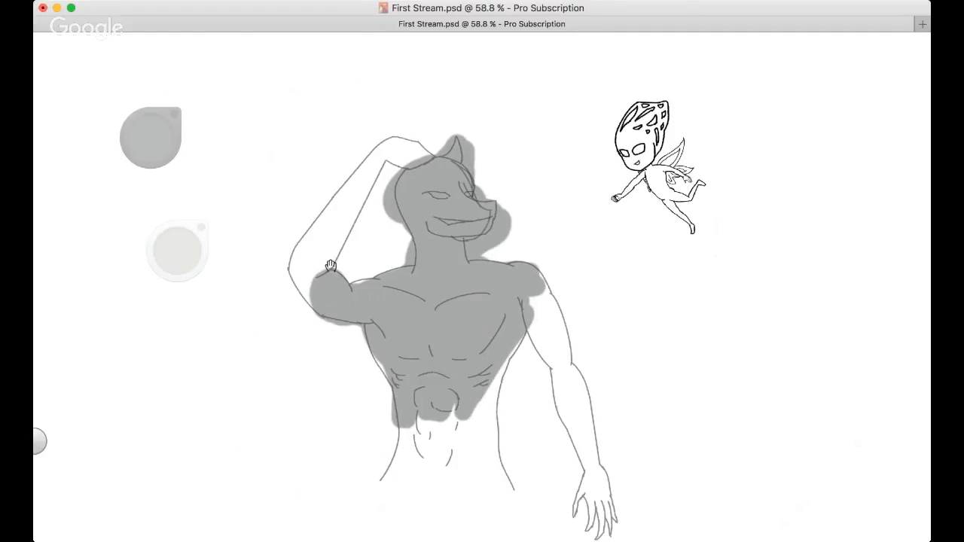
pyautogui.moveTo(415, 292); pyautogui.dragTo(460, 282)
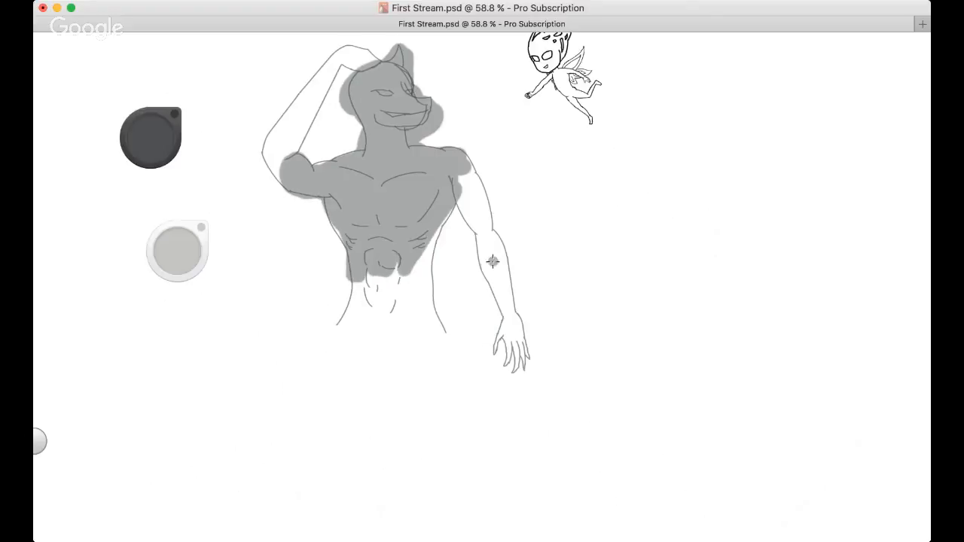
pyautogui.press('space')
pyautogui.moveTo(362, 261); pyautogui.dragTo(369, 268)
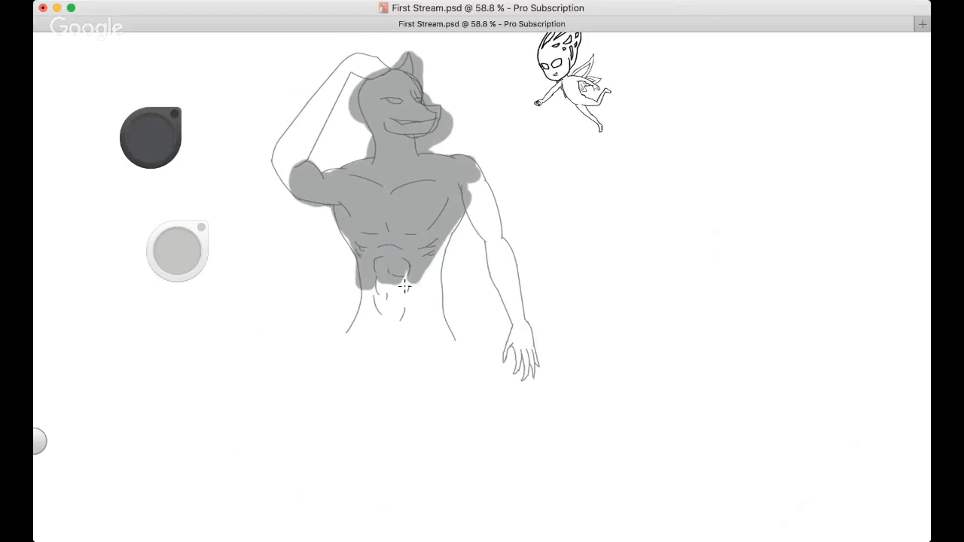
pyautogui.moveTo(419, 286); pyautogui.dragTo(435, 287)
pyautogui.press('super+z')
pyautogui.moveTo(473, 214)
pyautogui.mouseDown()
pyautogui.moveTo(499, 239)
pyautogui.moveTo(490, 237)
pyautogui.moveTo(521, 332)
pyautogui.mouseUp()
pyautogui.moveTo(506, 250)
pyautogui.mouseDown()
pyautogui.moveTo(511, 369)
pyautogui.moveTo(536, 341)
pyautogui.moveTo(503, 344)
pyautogui.moveTo(515, 312)
pyautogui.moveTo(510, 263)
pyautogui.moveTo(485, 186)
pyautogui.moveTo(471, 208)
pyautogui.moveTo(472, 170)
pyautogui.moveTo(467, 211)
pyautogui.mouseUp()
pyautogui.moveTo(343, 346)
pyautogui.mouseDown()
pyautogui.moveTo(364, 296)
pyautogui.moveTo(437, 267)
pyautogui.moveTo(460, 219)
pyautogui.moveTo(441, 286)
pyautogui.moveTo(449, 326)
pyautogui.moveTo(416, 336)
pyautogui.moveTo(384, 297)
pyautogui.moveTo(402, 315)
pyautogui.moveTo(369, 330)
pyautogui.moveTo(442, 329)
pyautogui.mouseUp()
pyautogui.moveTo(377, 267)
pyautogui.mouseDown()
pyautogui.moveTo(344, 237)
pyautogui.moveTo(310, 175)
pyautogui.moveTo(287, 179)
pyautogui.moveTo(287, 138)
pyautogui.moveTo(300, 129)
pyautogui.moveTo(302, 139)
pyautogui.moveTo(288, 164)
pyautogui.moveTo(326, 110)
pyautogui.moveTo(300, 122)
pyautogui.moveTo(346, 70)
pyautogui.moveTo(386, 63)
pyautogui.moveTo(366, 74)
pyautogui.mouseUp()
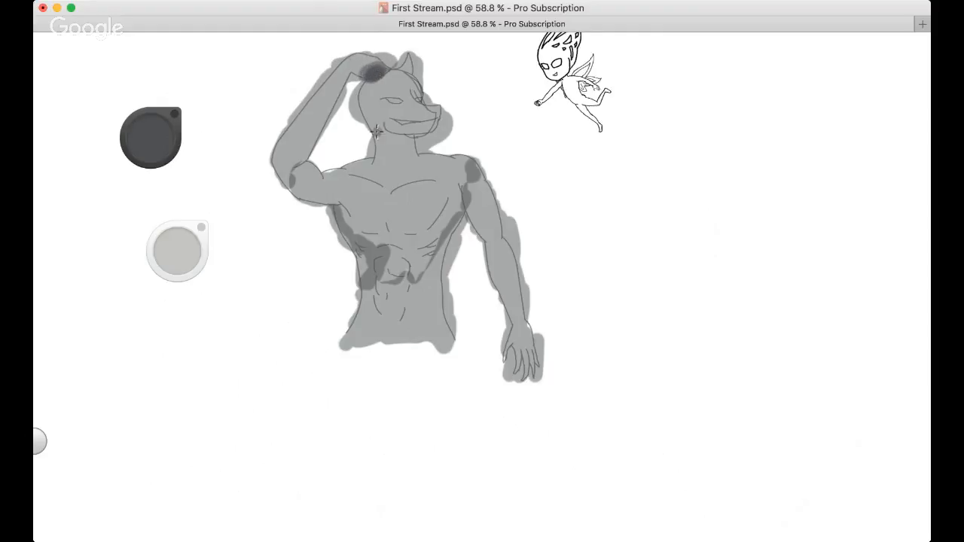
# Undo the latest gray strokes and clear the rest of the gray fill from the figure
pyautogui.press('super+z')
pyautogui.press('super+z')
pyautogui.press('super+z')
pyautogui.press('super+z')
pyautogui.press('super+z')
pyautogui.press('Delete')
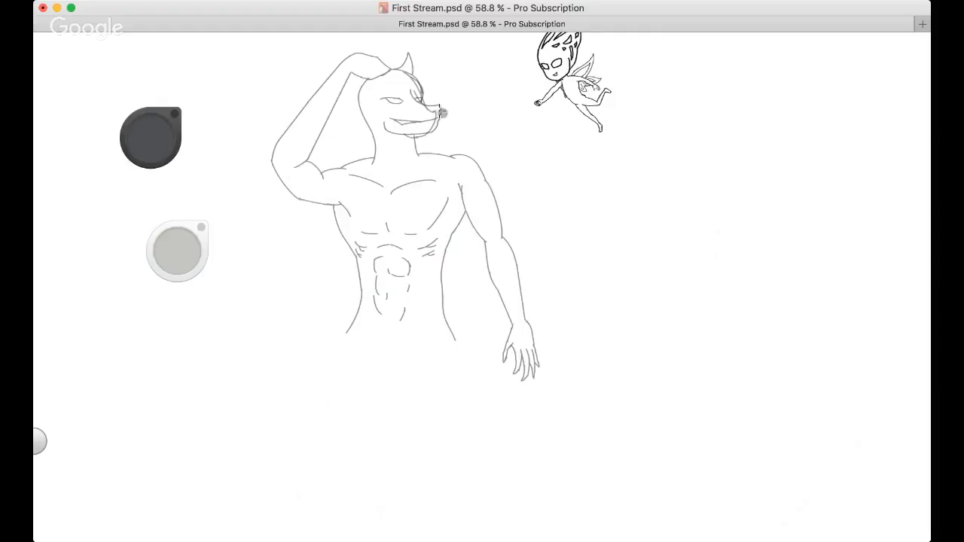
# Enlarge the brush and cover the whole muscular figure with one even layer of translucent gray
pyautogui.moveTo(171, 256); pyautogui.dragTo(192, 256)
pyautogui.moveTo(433, 164)
pyautogui.mouseDown()
pyautogui.moveTo(336, 208)
pyautogui.moveTo(386, 119)
pyautogui.moveTo(344, 100)
pyautogui.moveTo(405, 88)
pyautogui.moveTo(439, 134)
pyautogui.moveTo(387, 252)
pyautogui.moveTo(401, 312)
pyautogui.moveTo(437, 347)
pyautogui.moveTo(511, 331)
pyautogui.moveTo(505, 362)
pyautogui.mouseUp()
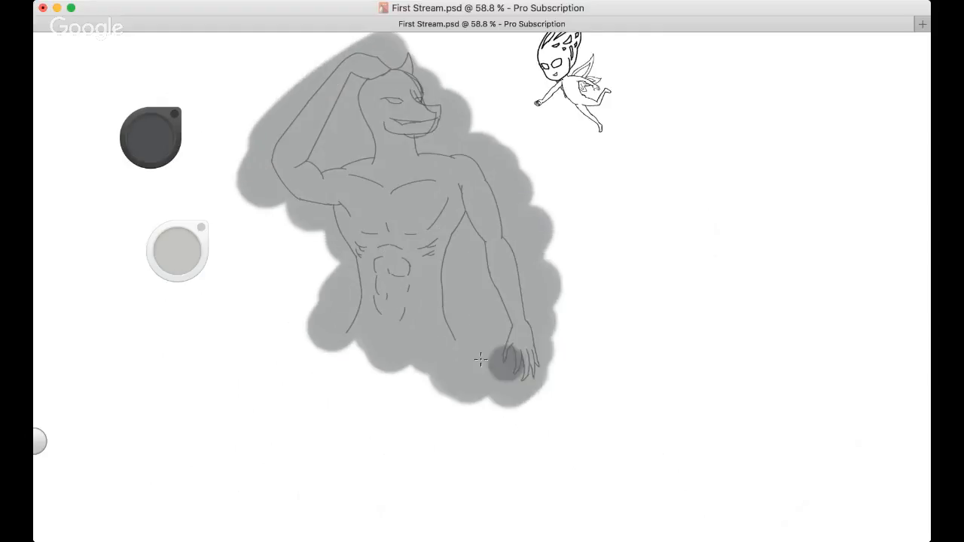
pyautogui.press('space')
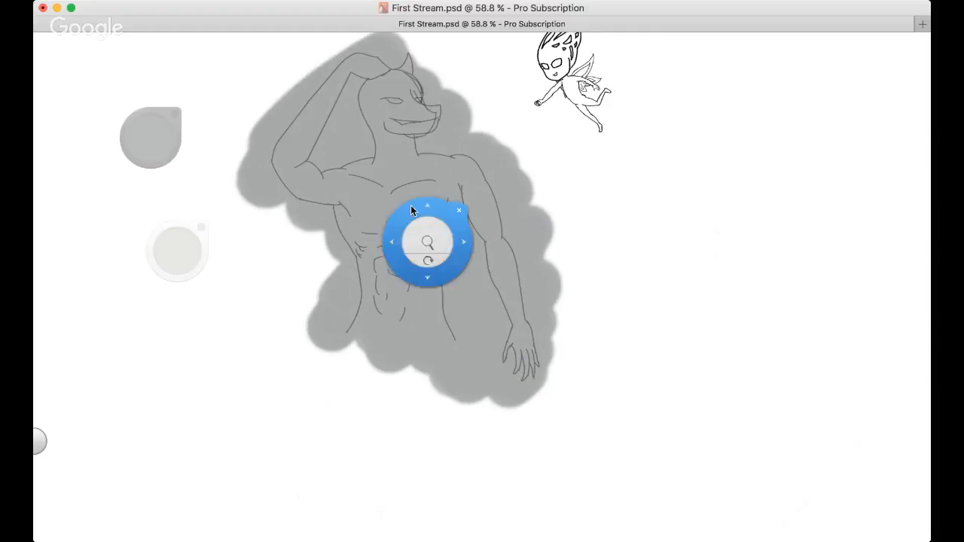
# Clear the translucent gray from the muscular figure and close its open waist with one curved ink line
pyautogui.moveTo(360, 200); pyautogui.dragTo(370, 277)
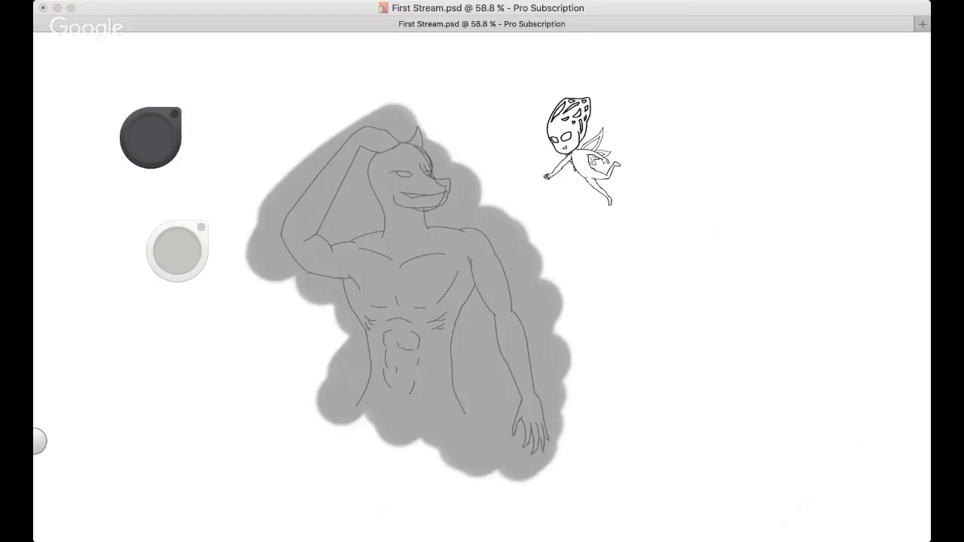
pyautogui.press('Delete')
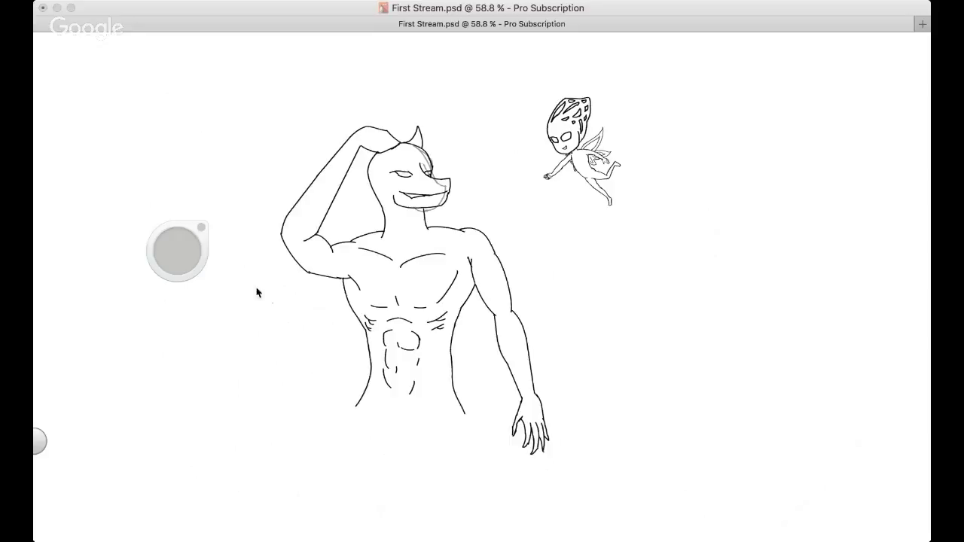
pyautogui.moveTo(347, 403); pyautogui.dragTo(446, 413)
pyautogui.press('super+z')
pyautogui.moveTo(346, 403)
pyautogui.mouseDown()
pyautogui.moveTo(377, 415)
pyautogui.moveTo(465, 396)
pyautogui.mouseUp()
pyautogui.press('super+z')
pyautogui.moveTo(352, 400)
pyautogui.mouseDown()
pyautogui.moveTo(418, 418)
pyautogui.moveTo(474, 406)
pyautogui.mouseUp()
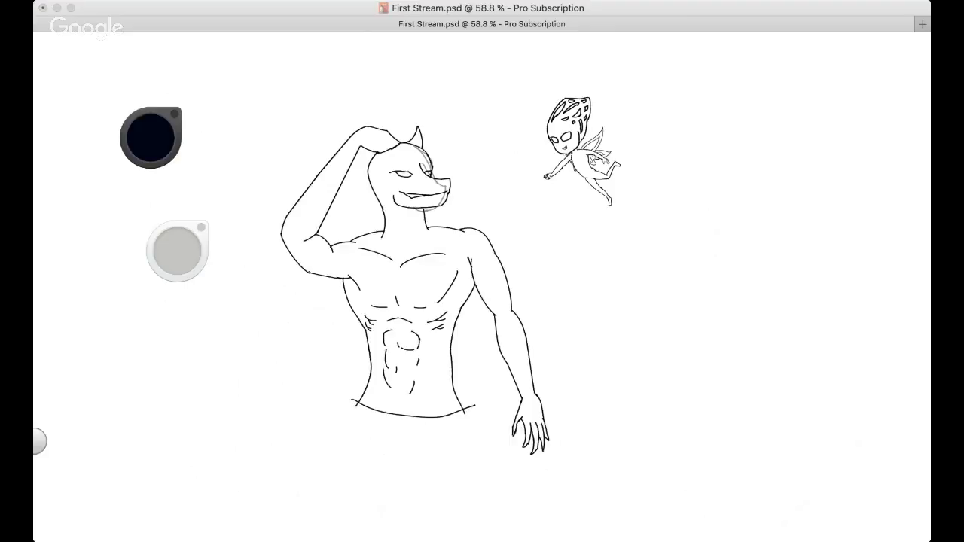
# Try to flood-fill the figure with flat dark brownish gray and undo the fill
pyautogui.press('super+Tab')
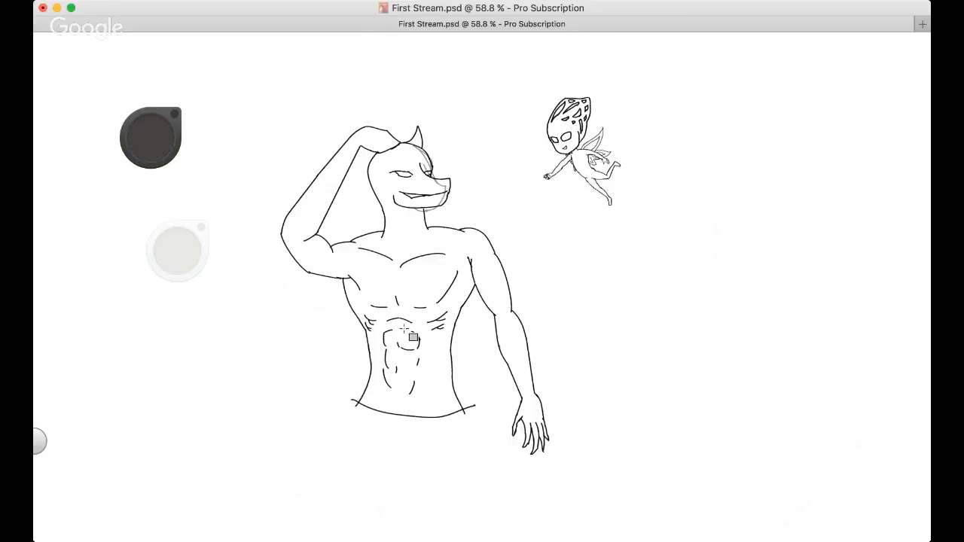
pyautogui.click(354, 276)
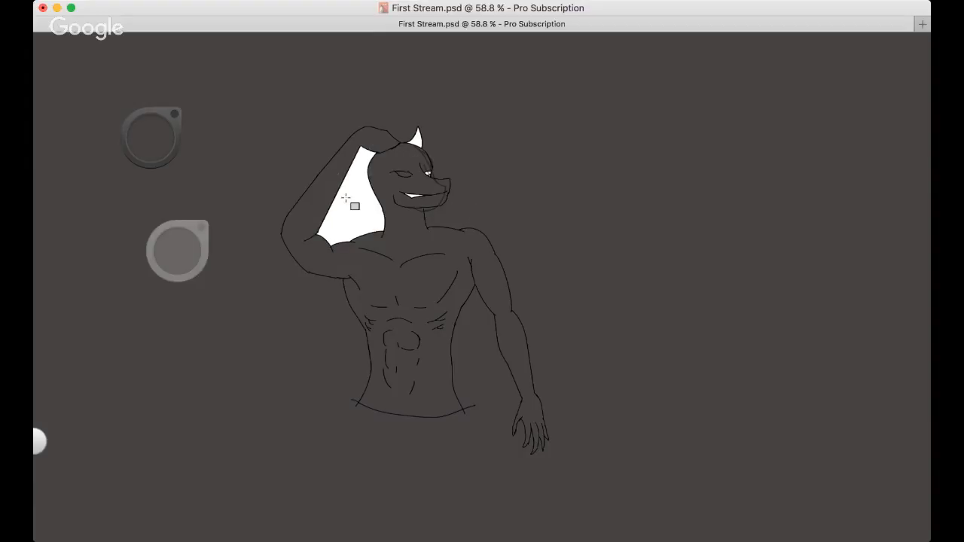
pyautogui.press('super+z')
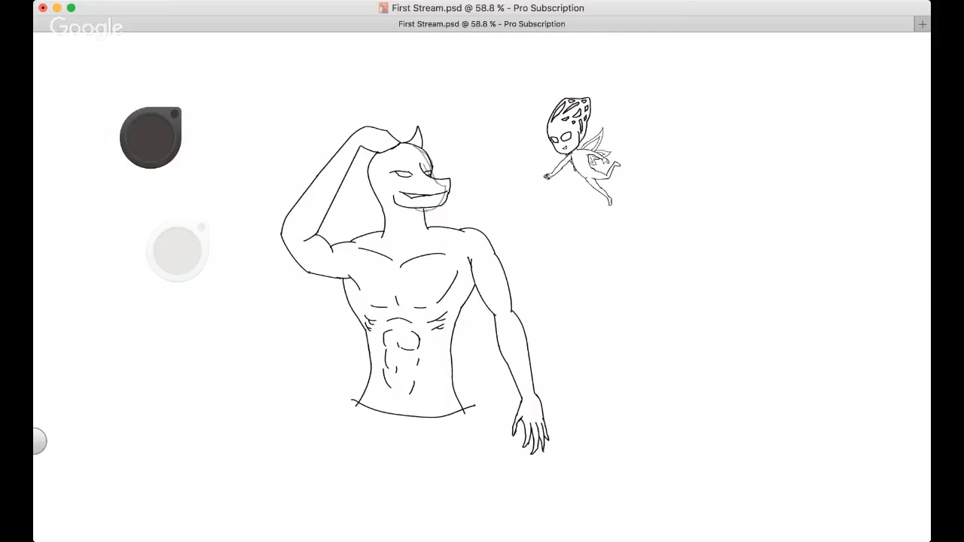
# Switch the color to black and close the outline gaps at the fingertips of the lowered hand
pyautogui.press('space')
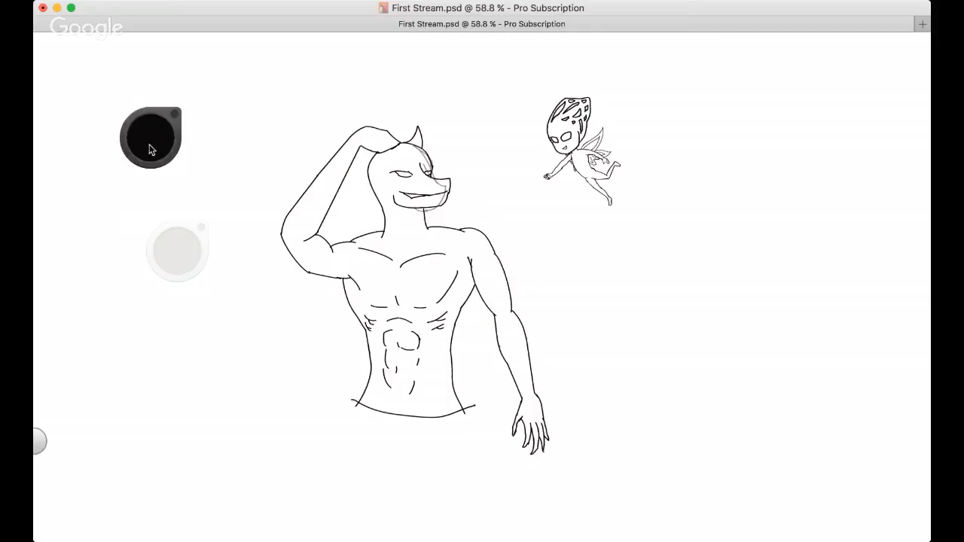
pyautogui.click(151, 149)
pyautogui.press('space')
pyautogui.moveTo(467, 280); pyautogui.dragTo(527, 280)
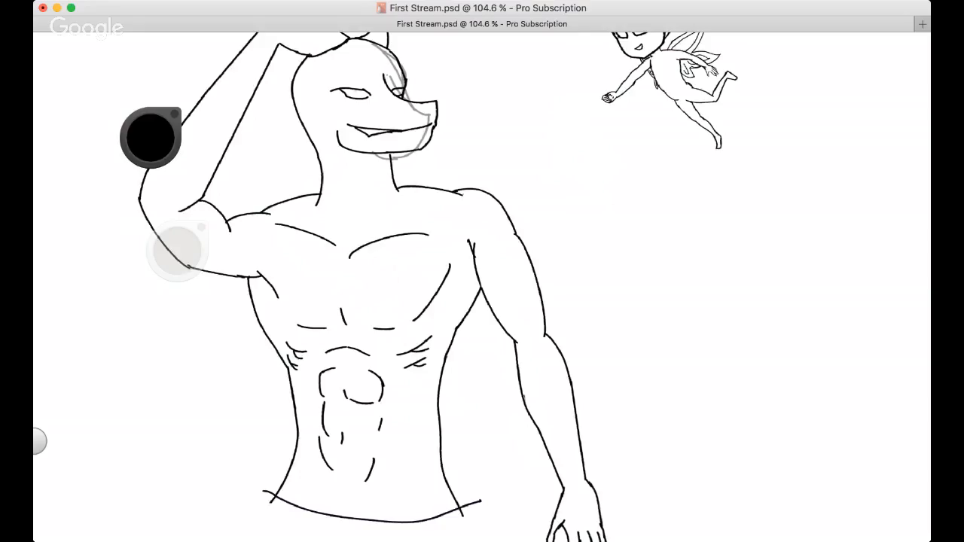
pyautogui.moveTo(548, 538); pyautogui.dragTo(424, 313)
pyautogui.press('space')
pyautogui.moveTo(444, 268); pyautogui.dragTo(504, 267)
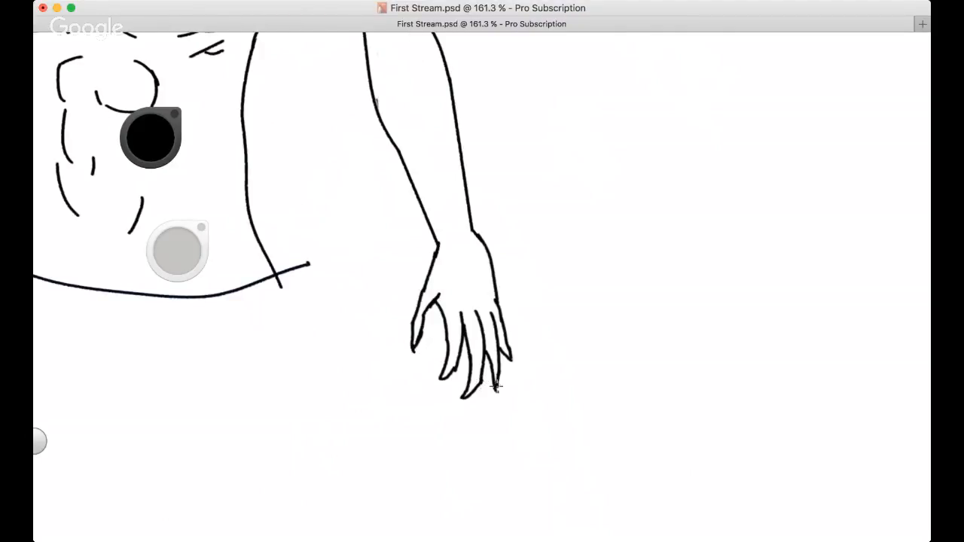
pyautogui.scroll(10, 494, 386)
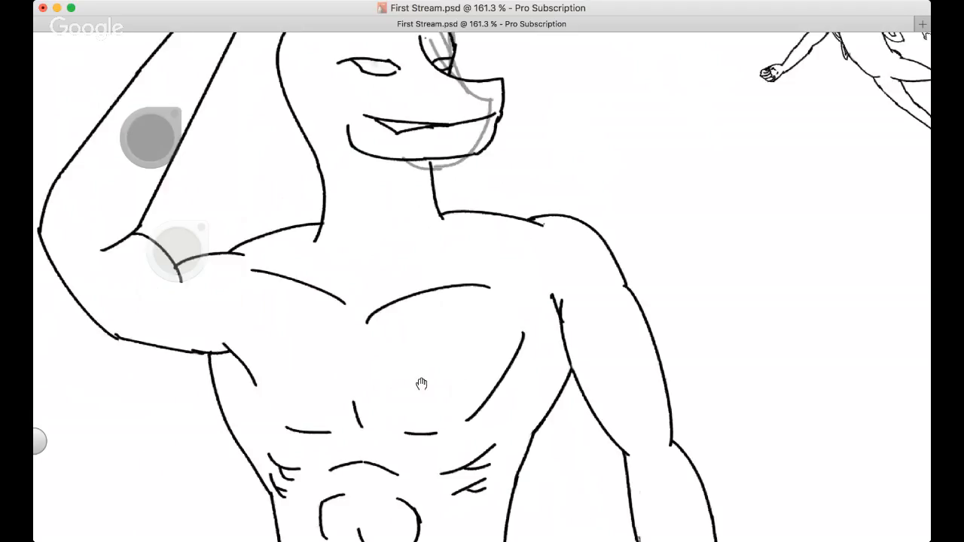
# Extend the front neck line in black so that it joins the underside of the jaw
pyautogui.moveTo(422, 383); pyautogui.dragTo(453, 399)
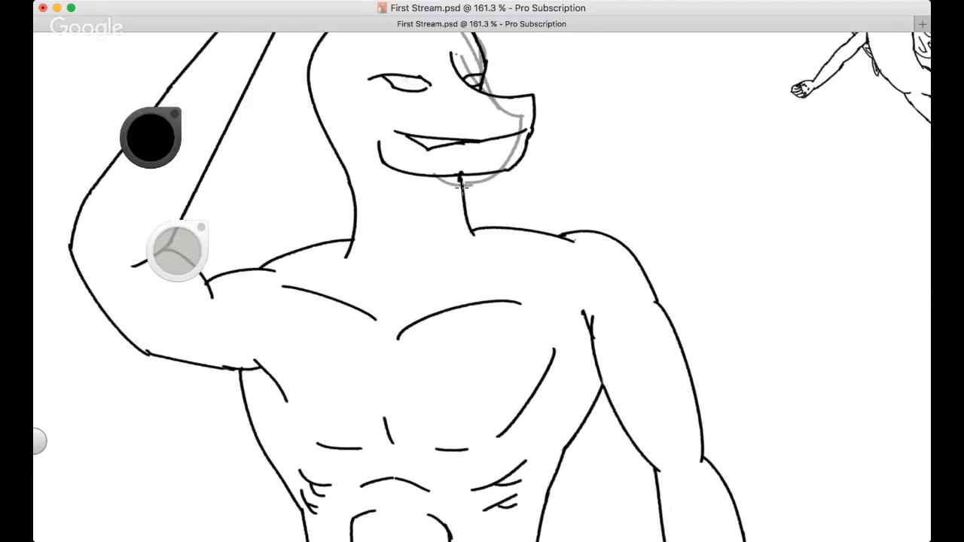
pyautogui.scroll(5, 349, 315)
pyautogui.hscroll(-1, 349, 315)
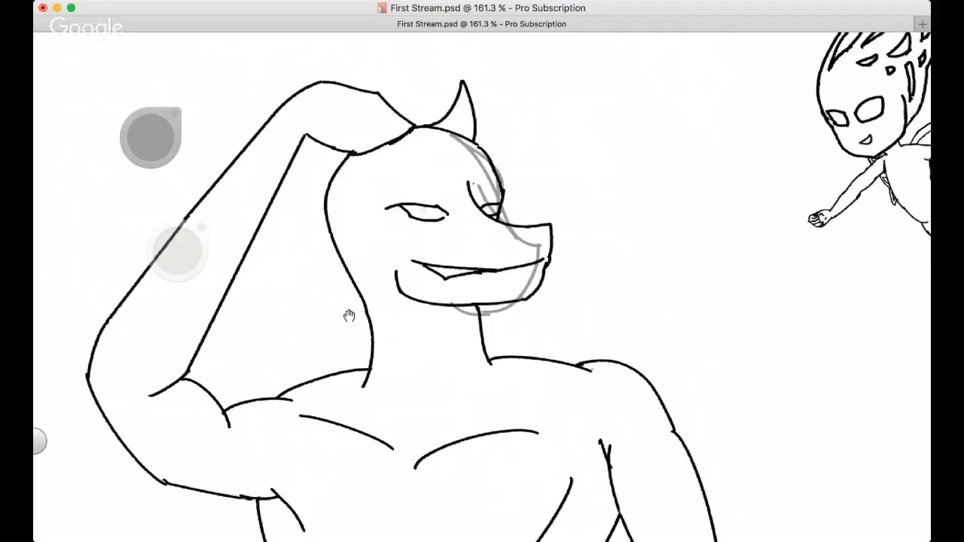
# Examine the outlines of the head, raised arm, shoulders and torso for remaining gaps
pyautogui.scroll(2, 348, 315)
pyautogui.scroll(-5, 338, 346)
pyautogui.hscroll(-2, 338, 346)
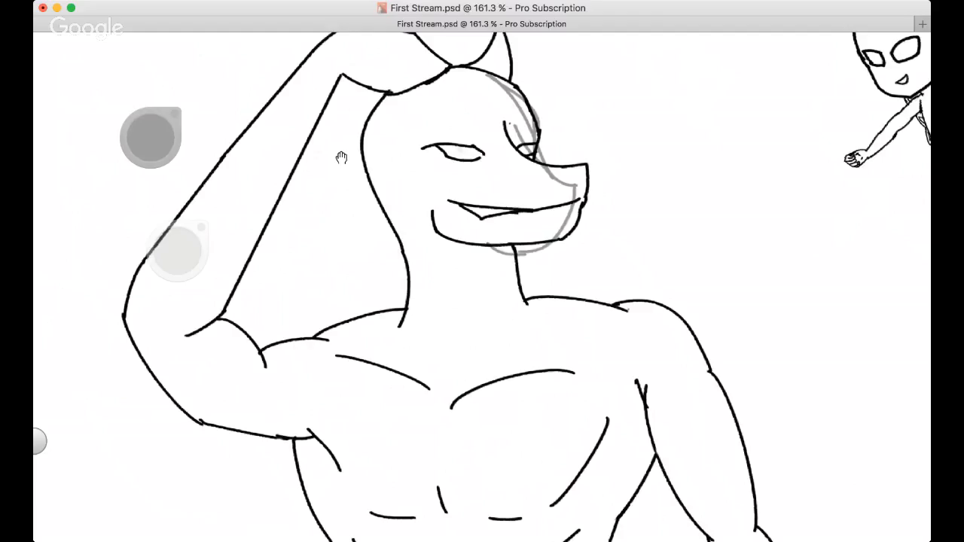
pyautogui.moveTo(338, 345); pyautogui.dragTo(304, 293)
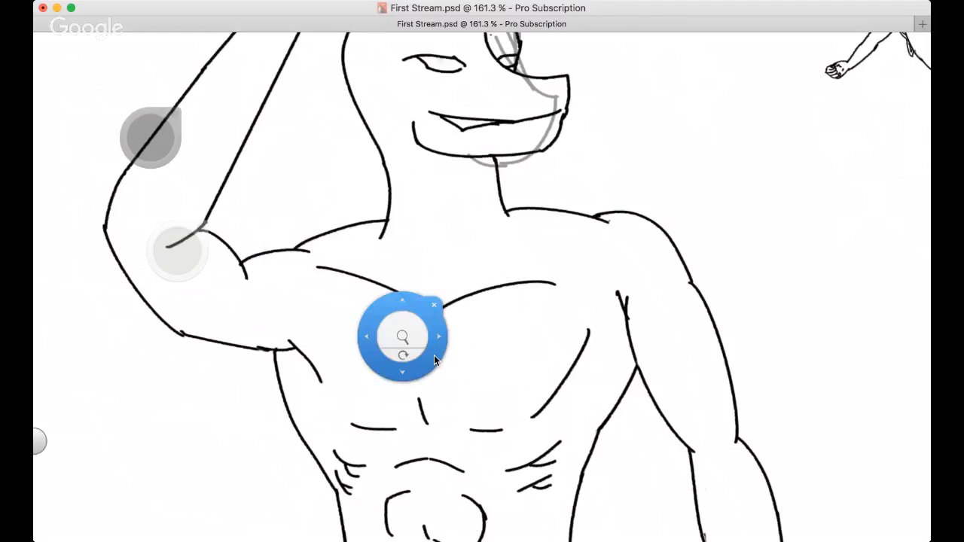
pyautogui.moveTo(434, 355); pyautogui.dragTo(442, 140)
pyautogui.moveTo(351, 191); pyautogui.dragTo(324, 301)
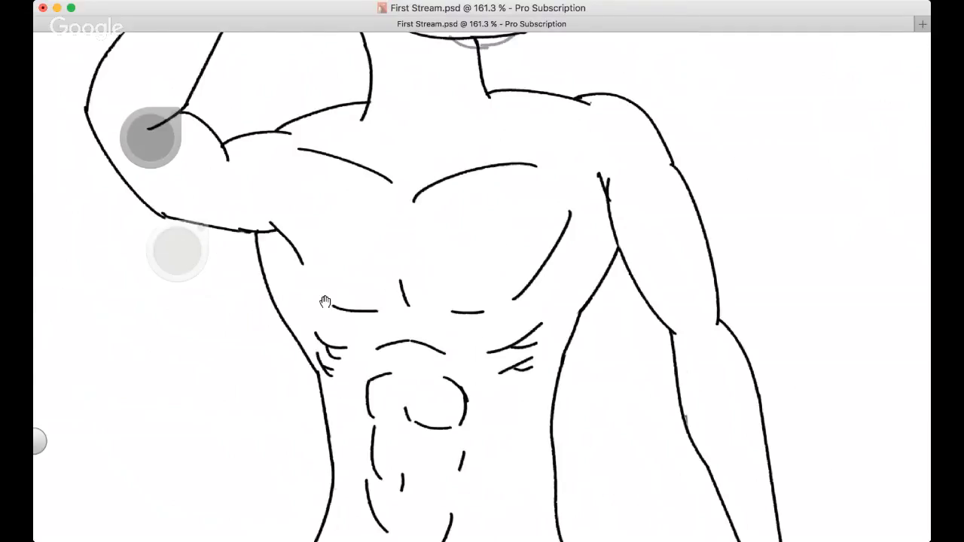
pyautogui.scroll(-2, 325, 301)
pyautogui.scroll(3, 319, 254)
pyautogui.moveTo(278, 241); pyautogui.dragTo(361, 227)
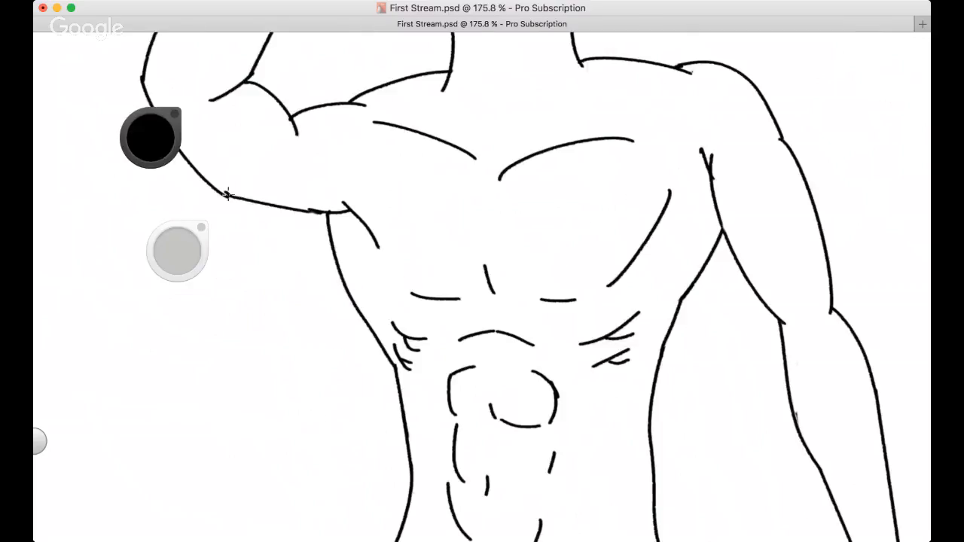
pyautogui.scroll(-4, 216, 154)
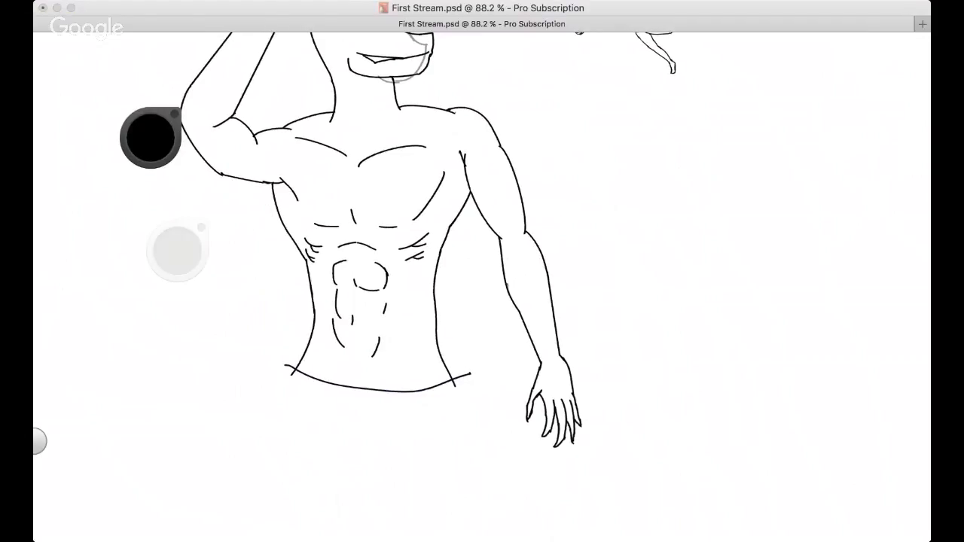
# Flood-fill the muscular figure's head, arms and torso with flat dark brownish gray
pyautogui.click(422, 235)
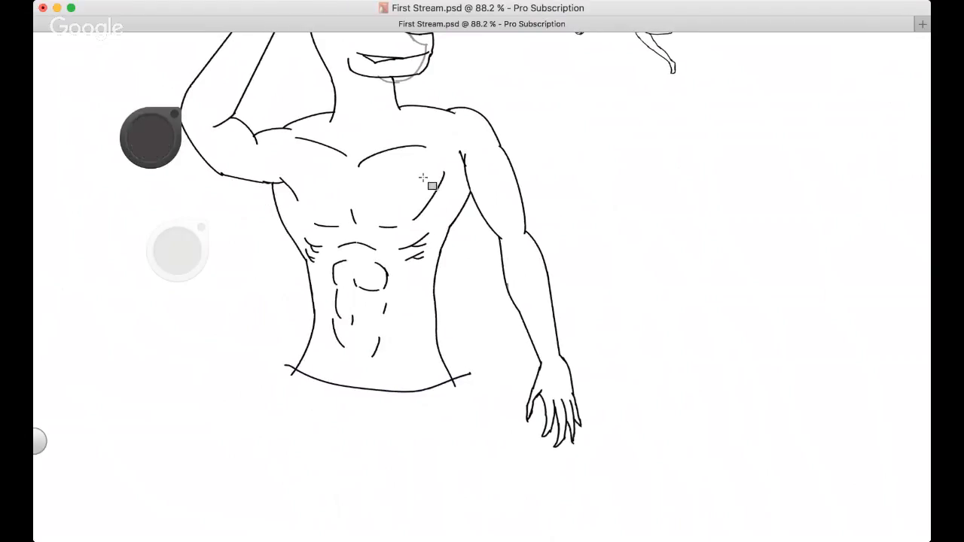
pyautogui.click(436, 201)
pyautogui.moveTo(353, 290); pyautogui.dragTo(413, 395)
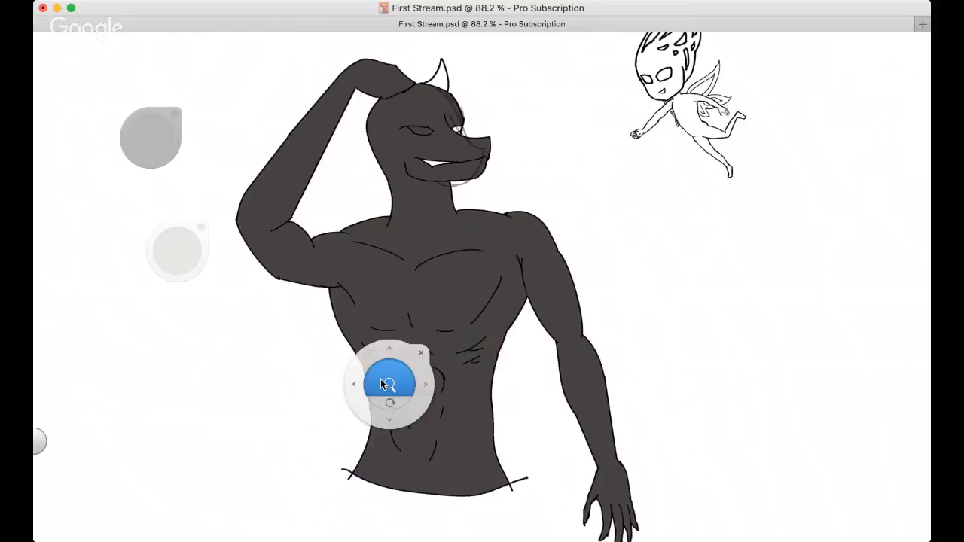
pyautogui.moveTo(436, 141); pyautogui.dragTo(398, 176)
pyautogui.scroll(5, 437, 150)
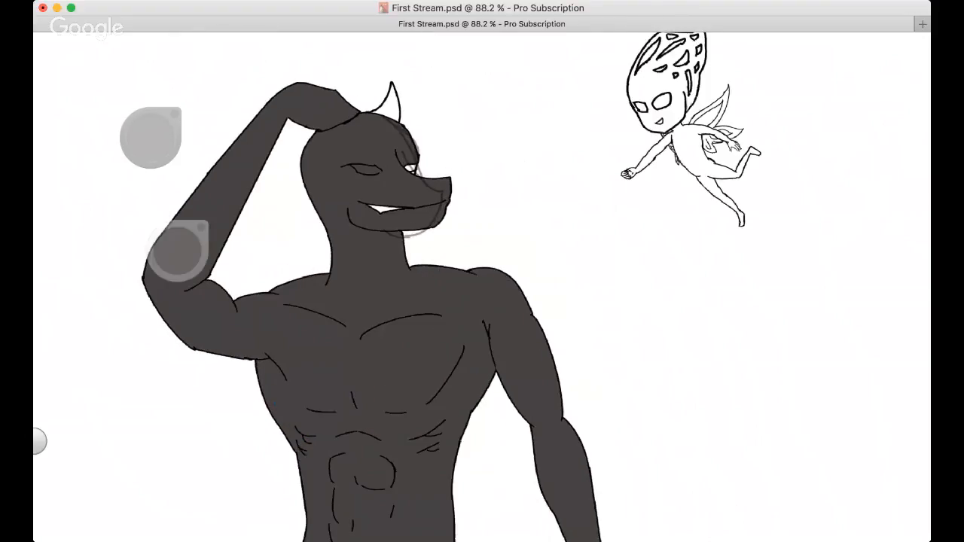
# Fill the horn and the small gap beside the far eye with the same dark brownish gray
pyautogui.click(380, 143)
pyautogui.press('space')
pyautogui.moveTo(488, 265); pyautogui.dragTo(533, 257)
pyautogui.press('space')
pyautogui.scroll(4, 426, 251)
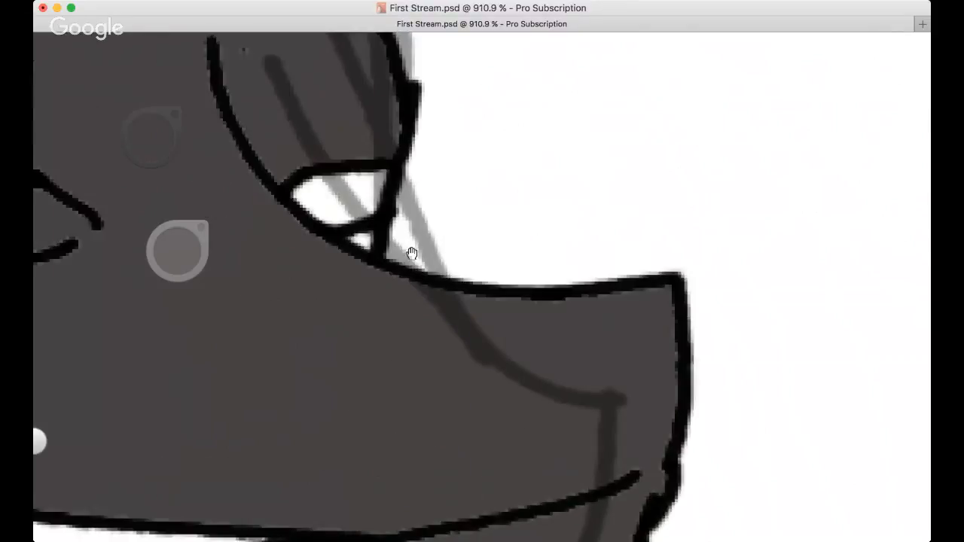
pyautogui.scroll(-6, 407, 251)
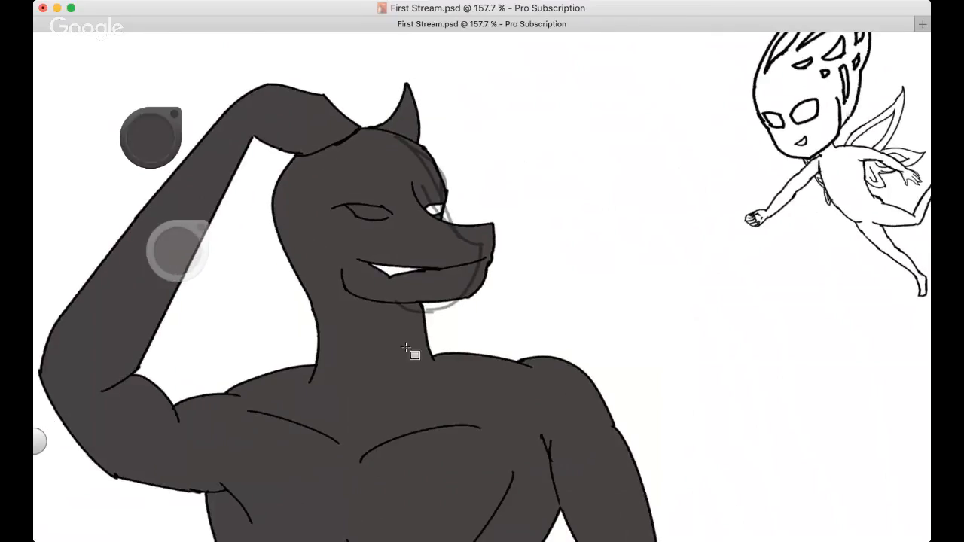
# Remove the faint old sketch lines from the figure's brow, snout and jaw
pyautogui.press('super+Tab')
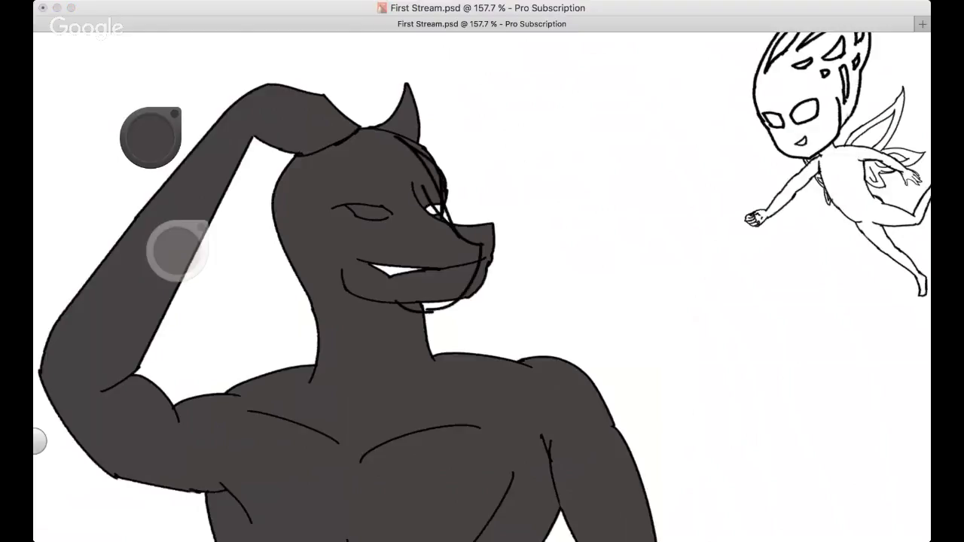
pyautogui.press('super+z')
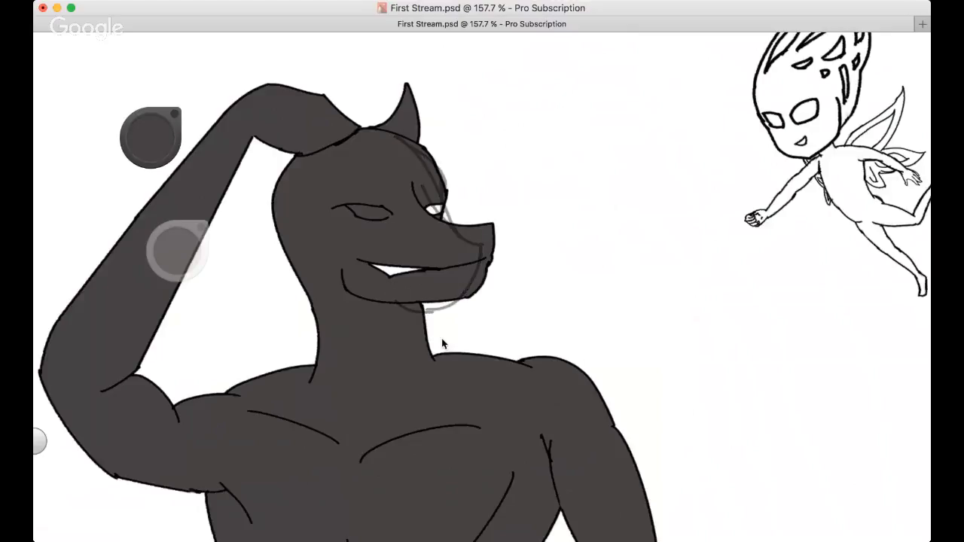
pyautogui.press('super+z')
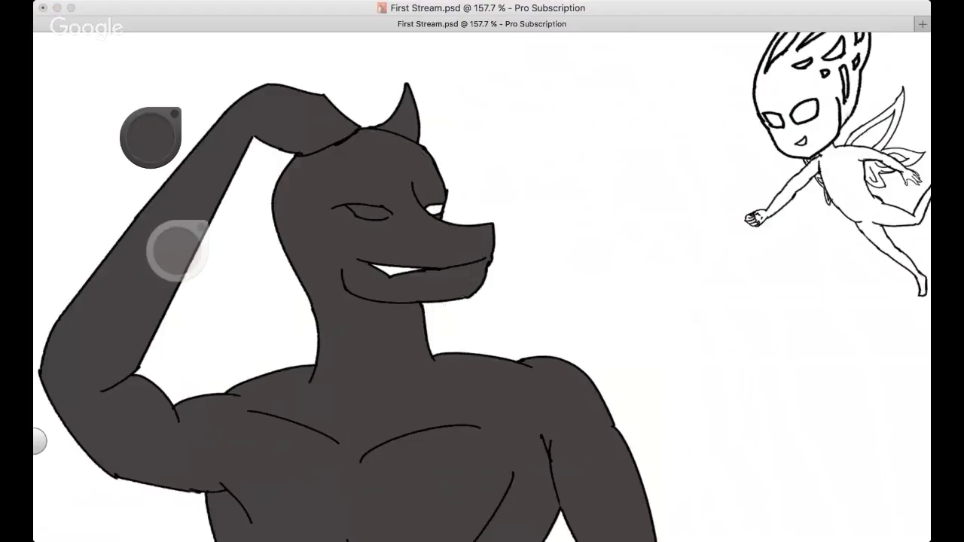
# Set the brush color to black for shading over the filled figure
pyautogui.press('space')
pyautogui.moveTo(418, 257)
pyautogui.mouseDown()
pyautogui.moveTo(320, 297)
pyautogui.moveTo(439, 248)
pyautogui.moveTo(325, 295)
pyautogui.moveTo(363, 280)
pyautogui.mouseUp()
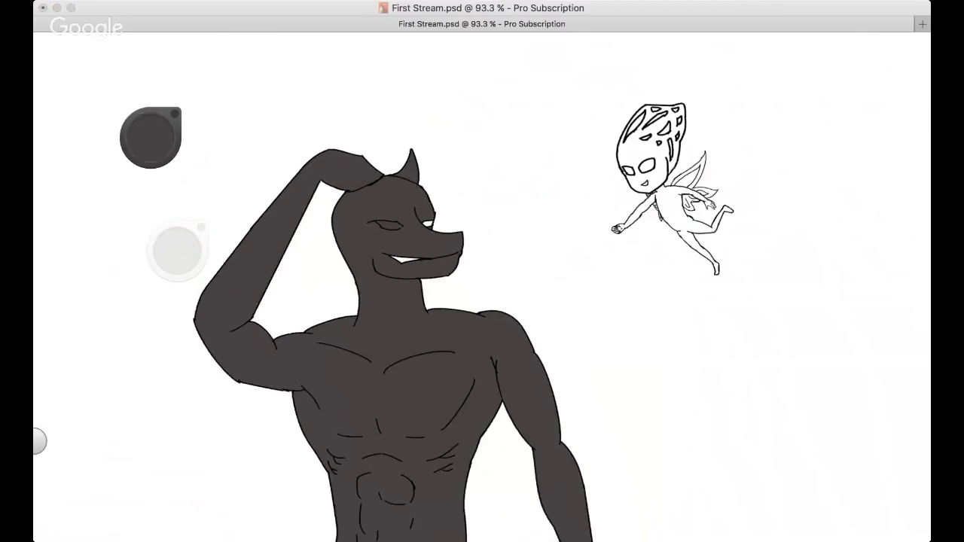
pyautogui.click(87, 328)
pyautogui.click(147, 150)
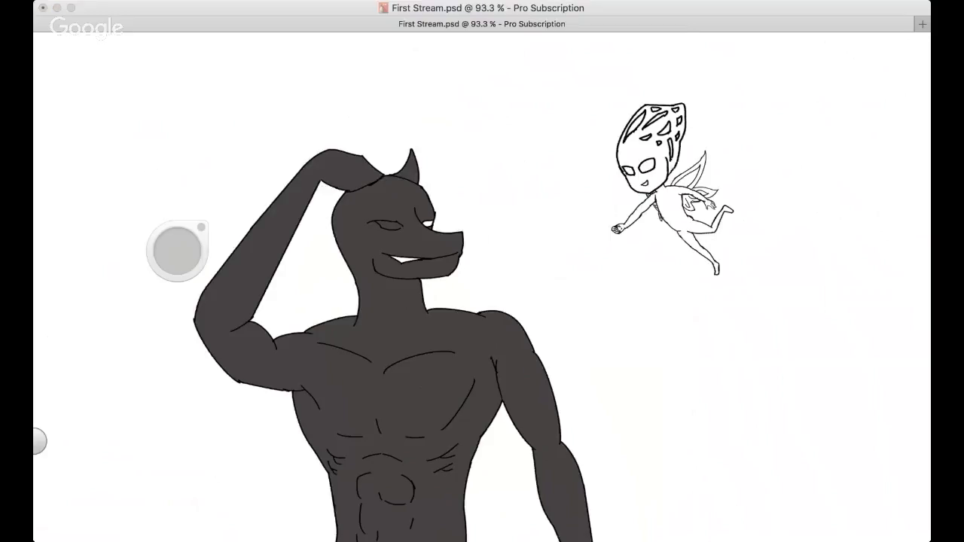
pyautogui.press('space')
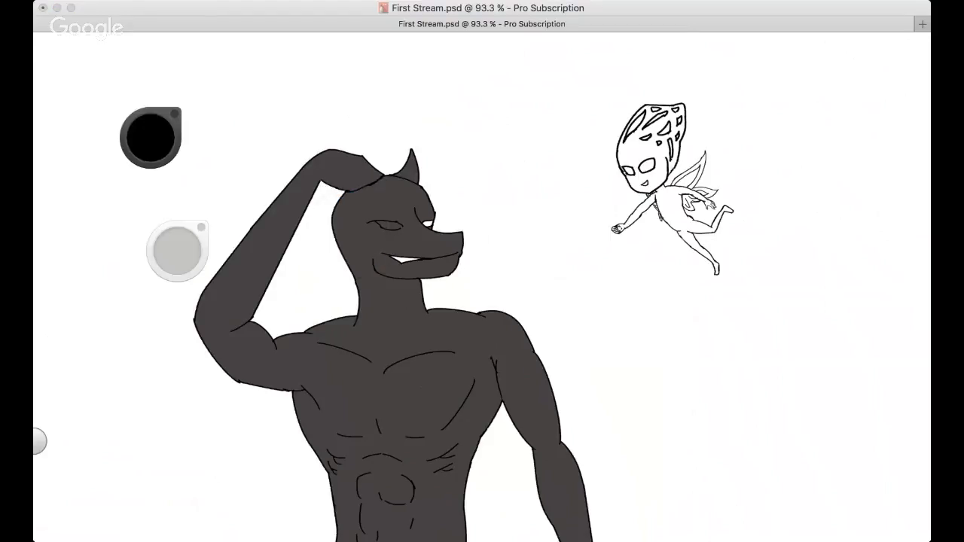
# Try a textured black shading stroke along the inner side of the raised forearm and undo it
pyautogui.press('space')
pyautogui.moveTo(301, 269); pyautogui.dragTo(328, 256)
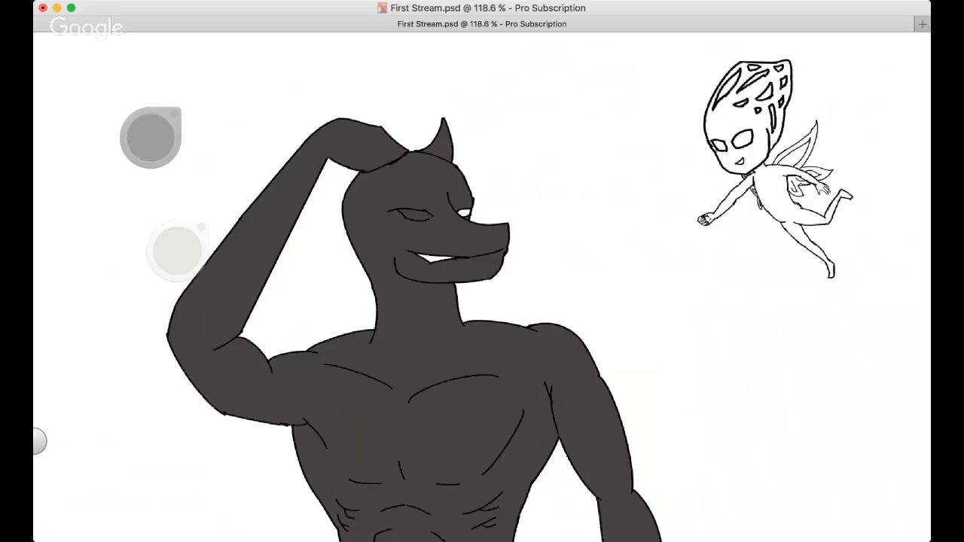
pyautogui.scroll(-1, 339, 264)
pyautogui.moveTo(226, 335)
pyautogui.mouseDown()
pyautogui.moveTo(251, 266)
pyautogui.moveTo(298, 188)
pyautogui.mouseUp()
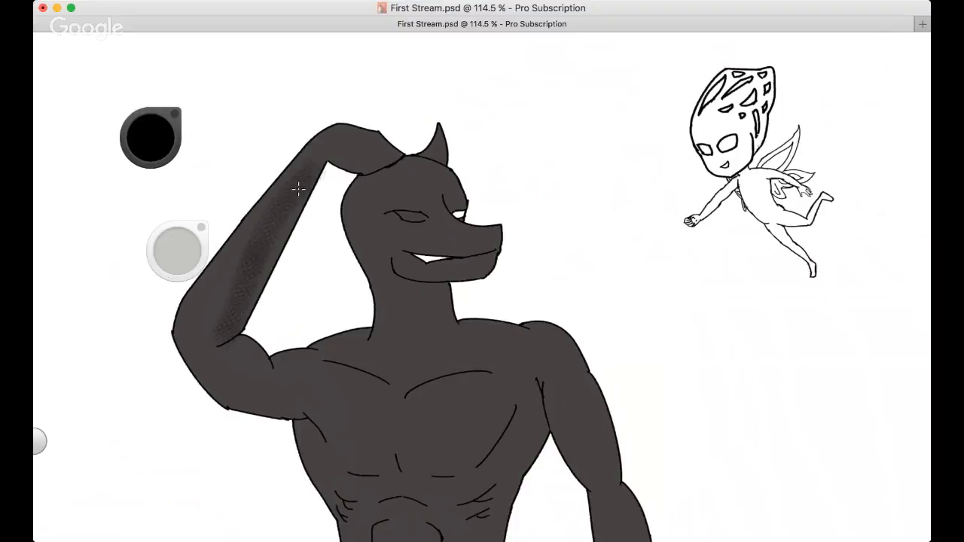
pyautogui.hotkey('ctrl', 'z')
pyautogui.click(301, 254)
pyautogui.scroll(-3, 346, 358)
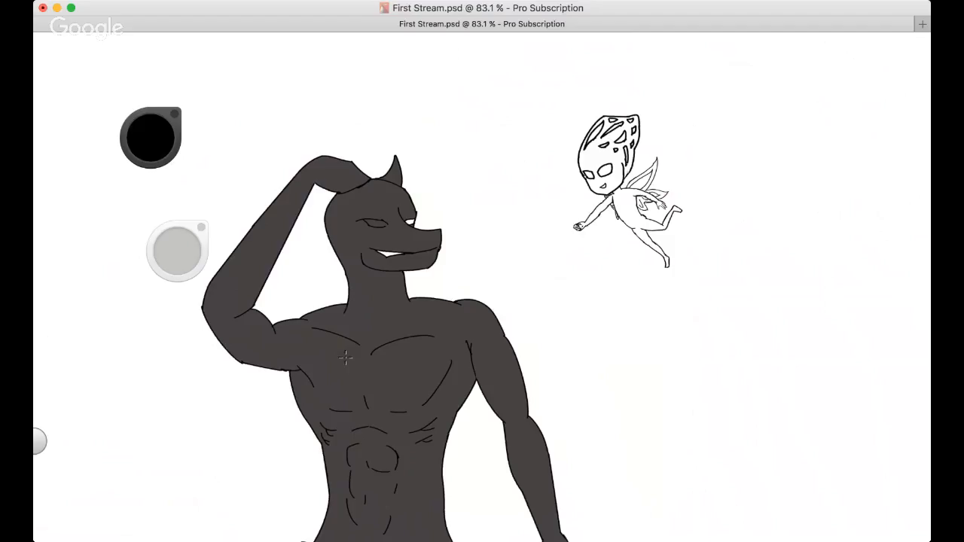
pyautogui.press('x')
pyautogui.press('space')
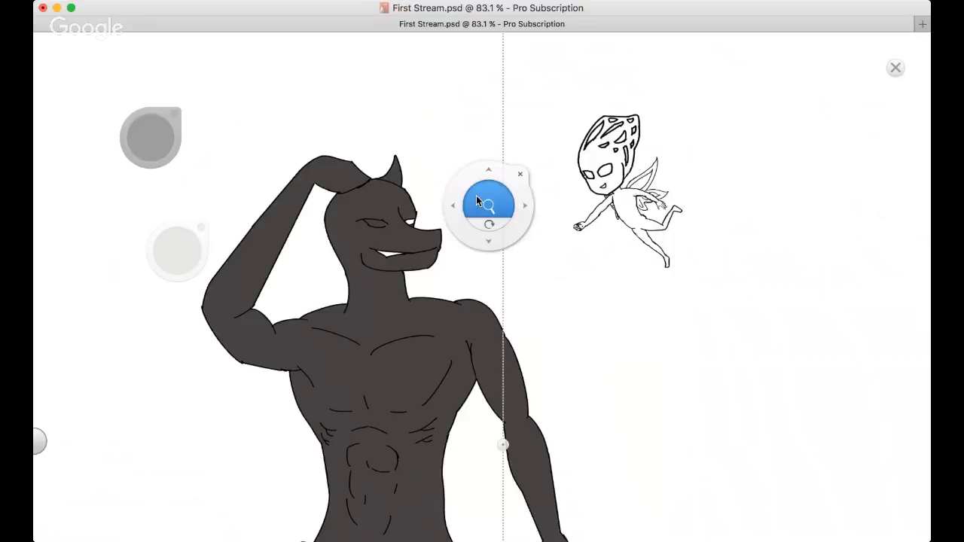
pyautogui.press('x')
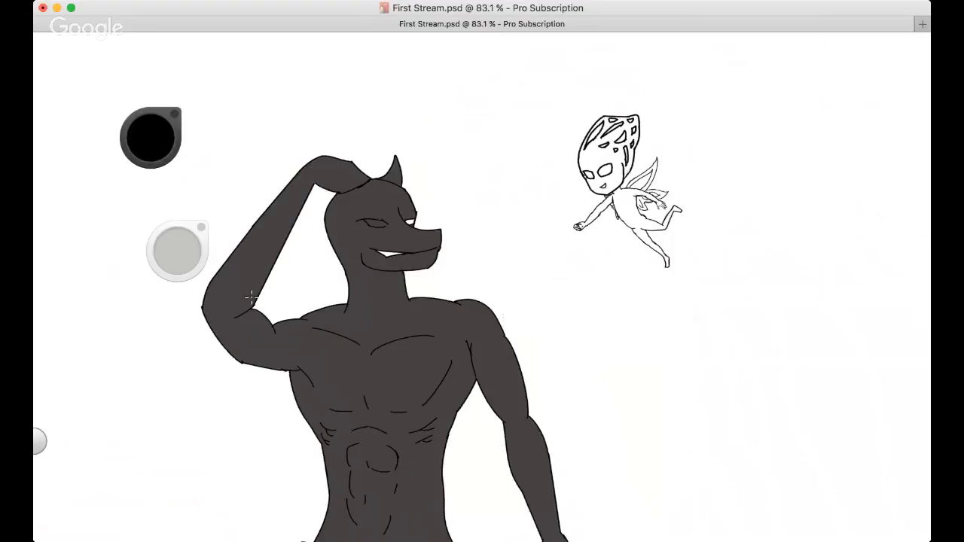
# Shade the inner side of the raised forearm and the wrist area above the head with textured black strokes
pyautogui.moveTo(234, 310); pyautogui.dragTo(304, 190)
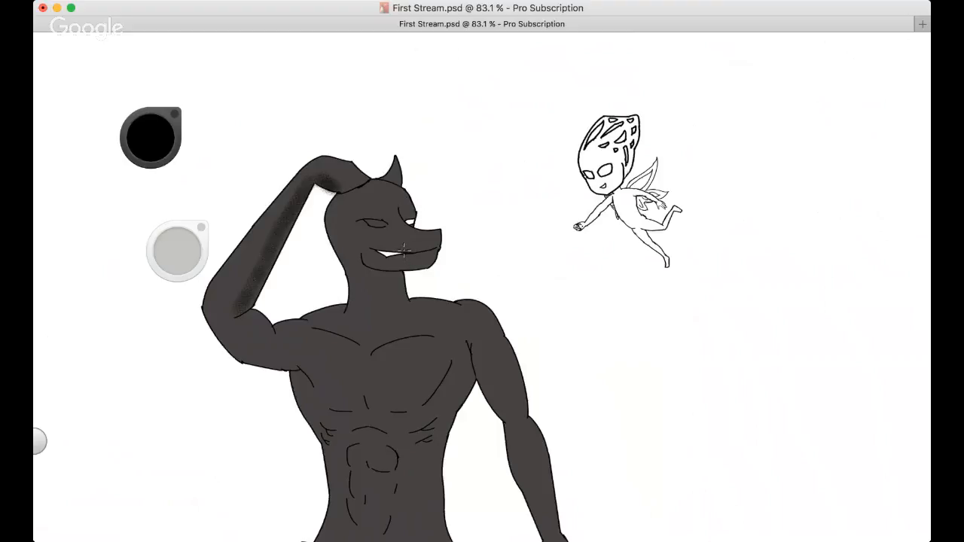
pyautogui.moveTo(243, 303)
pyautogui.mouseDown()
pyautogui.moveTo(293, 214)
pyautogui.moveTo(265, 278)
pyautogui.mouseUp()
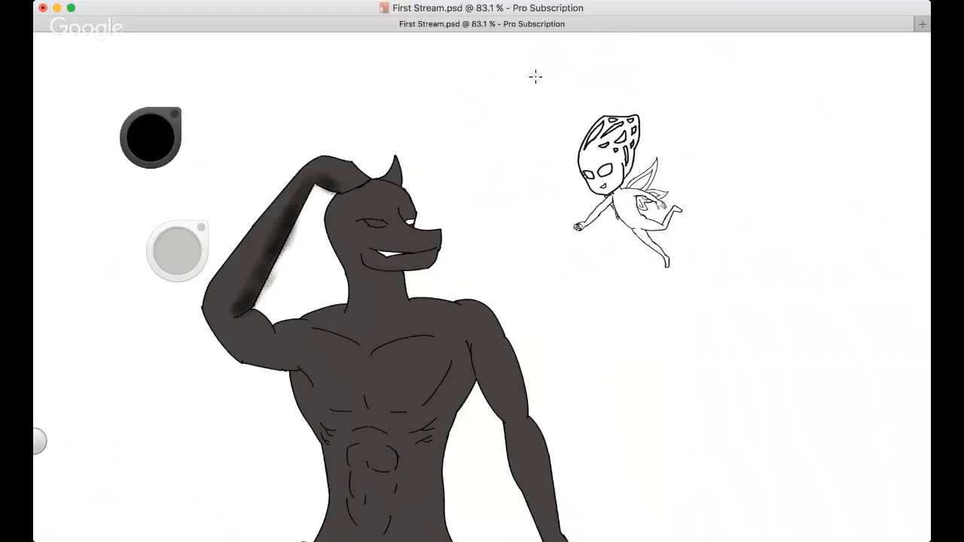
# Turn on vertical symmetry and try mirrored textured black strokes above the figure and around the fairy's head
pyautogui.press('x')
pyautogui.moveTo(459, 122)
pyautogui.mouseDown()
pyautogui.moveTo(418, 146)
pyautogui.moveTo(462, 157)
pyautogui.mouseUp()
pyautogui.moveTo(335, 121)
pyautogui.mouseDown()
pyautogui.moveTo(337, 76)
pyautogui.moveTo(363, 99)
pyautogui.moveTo(370, 147)
pyautogui.moveTo(357, 147)
pyautogui.moveTo(338, 109)
pyautogui.moveTo(291, 122)
pyautogui.moveTo(351, 114)
pyautogui.moveTo(363, 151)
pyautogui.mouseUp()
pyautogui.press('super+z')
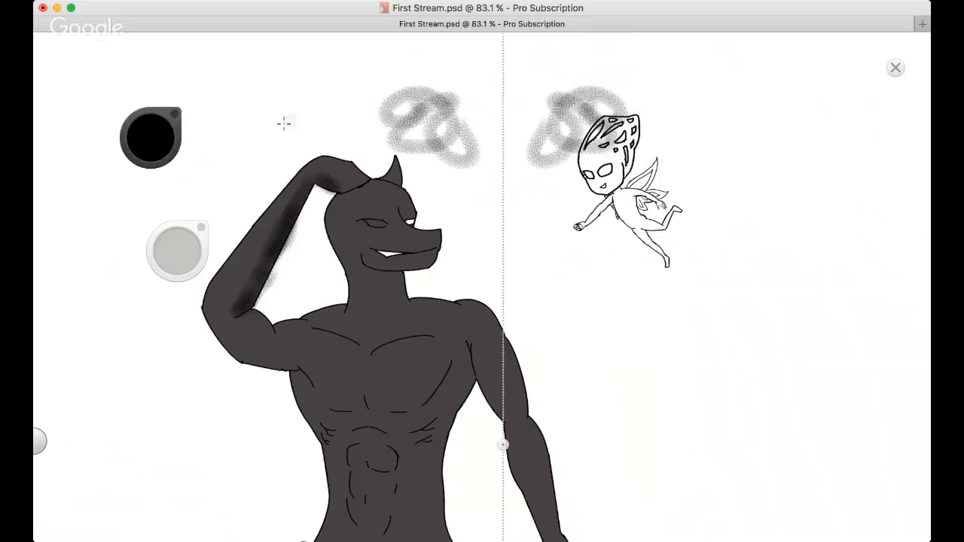
pyautogui.moveTo(284, 123)
pyautogui.mouseDown()
pyautogui.moveTo(348, 104)
pyautogui.moveTo(377, 148)
pyautogui.moveTo(344, 116)
pyautogui.moveTo(345, 142)
pyautogui.moveTo(370, 154)
pyautogui.moveTo(370, 113)
pyautogui.mouseUp()
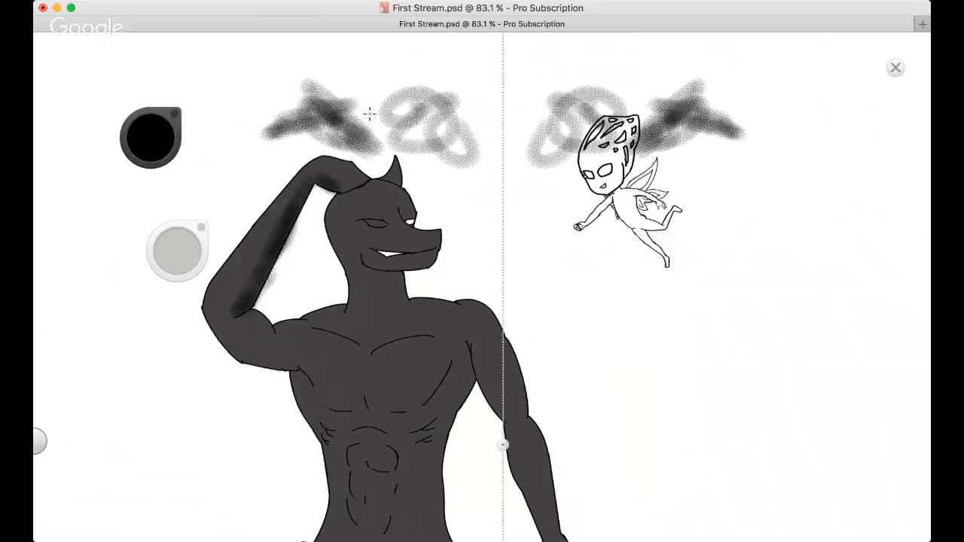
pyautogui.moveTo(706, 113)
pyautogui.mouseDown()
pyautogui.moveTo(689, 105)
pyautogui.moveTo(655, 127)
pyautogui.moveTo(636, 113)
pyautogui.mouseUp()
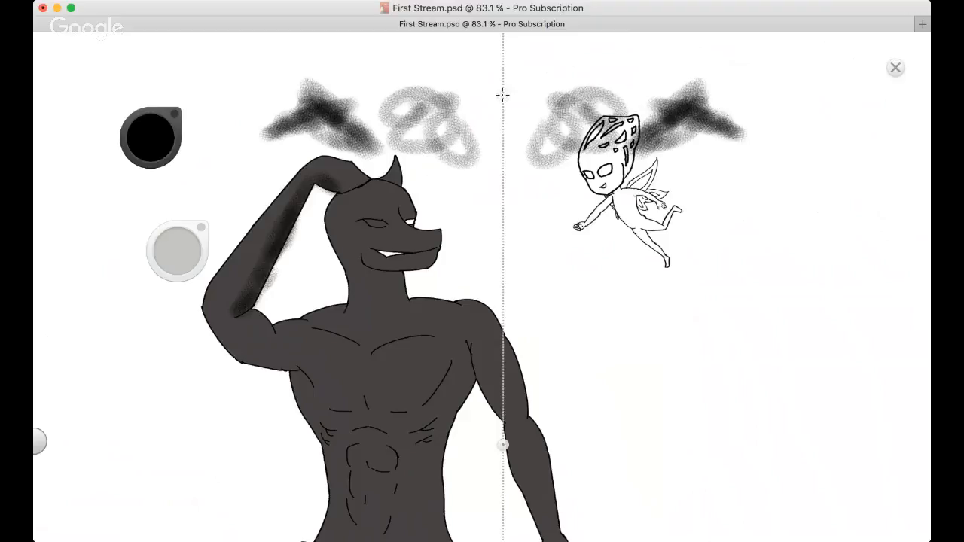
# Erase the mirrored test strokes above the figure and the fairy, and turn off symmetry
pyautogui.moveTo(206, 238); pyautogui.dragTo(176, 249)
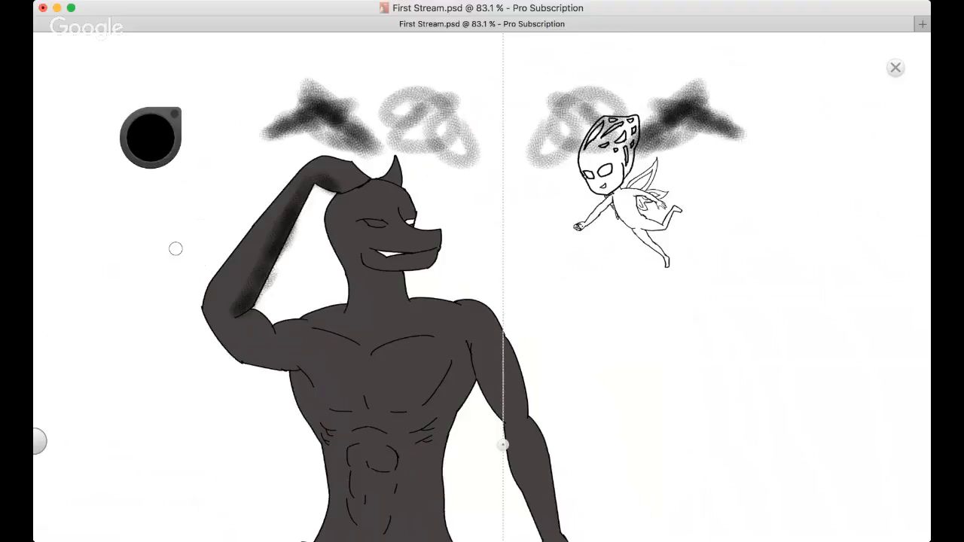
pyautogui.moveTo(268, 134); pyautogui.dragTo(339, 90)
pyautogui.moveTo(292, 126); pyautogui.dragTo(359, 84)
pyautogui.moveTo(289, 110); pyautogui.dragTo(354, 71)
pyautogui.moveTo(292, 99)
pyautogui.mouseDown()
pyautogui.moveTo(360, 64)
pyautogui.moveTo(445, 71)
pyautogui.moveTo(469, 103)
pyautogui.moveTo(442, 122)
pyautogui.mouseUp()
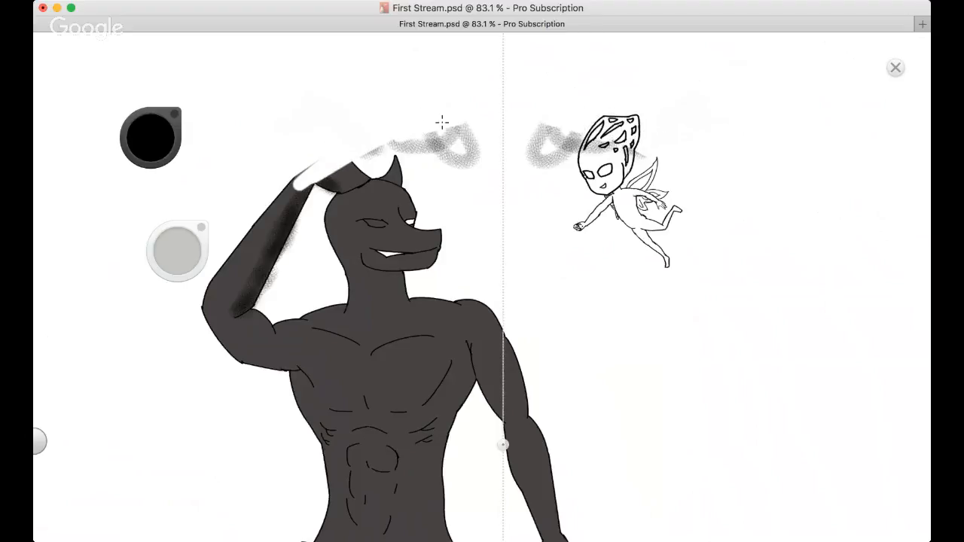
pyautogui.press('super+z')
pyautogui.moveTo(333, 116)
pyautogui.mouseDown()
pyautogui.moveTo(377, 107)
pyautogui.moveTo(346, 102)
pyautogui.moveTo(362, 98)
pyautogui.moveTo(246, 114)
pyautogui.moveTo(338, 122)
pyautogui.moveTo(301, 118)
pyautogui.moveTo(281, 88)
pyautogui.mouseUp()
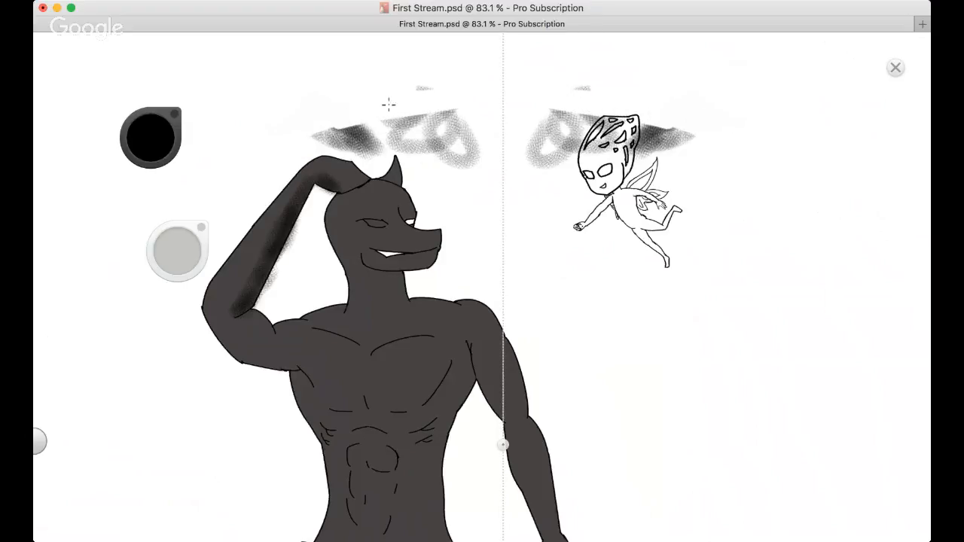
pyautogui.moveTo(388, 104)
pyautogui.mouseDown()
pyautogui.moveTo(328, 137)
pyautogui.moveTo(373, 153)
pyautogui.moveTo(350, 131)
pyautogui.moveTo(385, 96)
pyautogui.moveTo(405, 97)
pyautogui.moveTo(430, 124)
pyautogui.moveTo(470, 104)
pyautogui.moveTo(421, 152)
pyautogui.moveTo(398, 145)
pyautogui.moveTo(442, 150)
pyautogui.moveTo(431, 164)
pyautogui.moveTo(474, 160)
pyautogui.mouseUp()
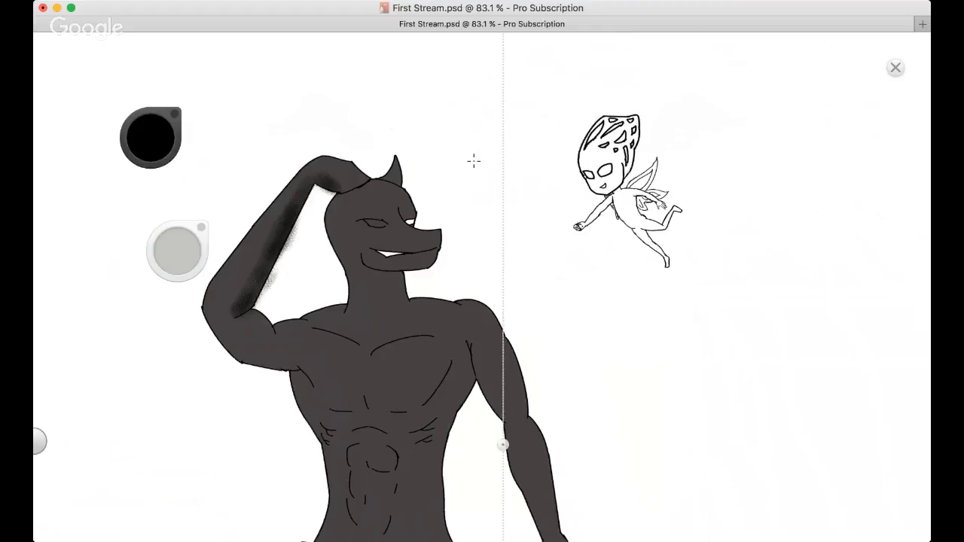
pyautogui.click(896, 68)
pyautogui.click(531, 467)
# Try black shading strokes around the raised arm's elbow and undo them
pyautogui.press('space')
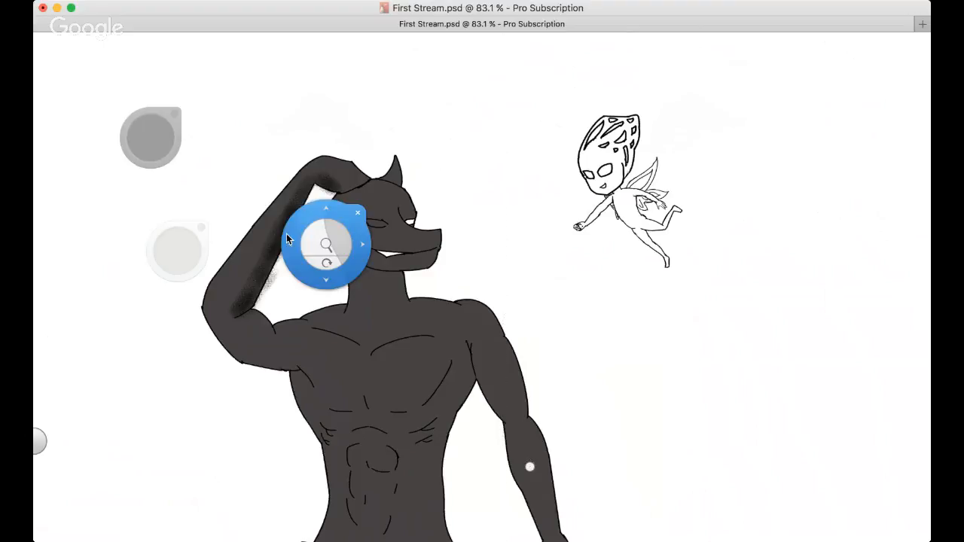
pyautogui.moveTo(286, 234)
pyautogui.mouseDown()
pyautogui.moveTo(325, 171)
pyautogui.moveTo(305, 179)
pyautogui.moveTo(375, 126)
pyautogui.mouseUp()
pyautogui.click(310, 226)
pyautogui.press('super+z')
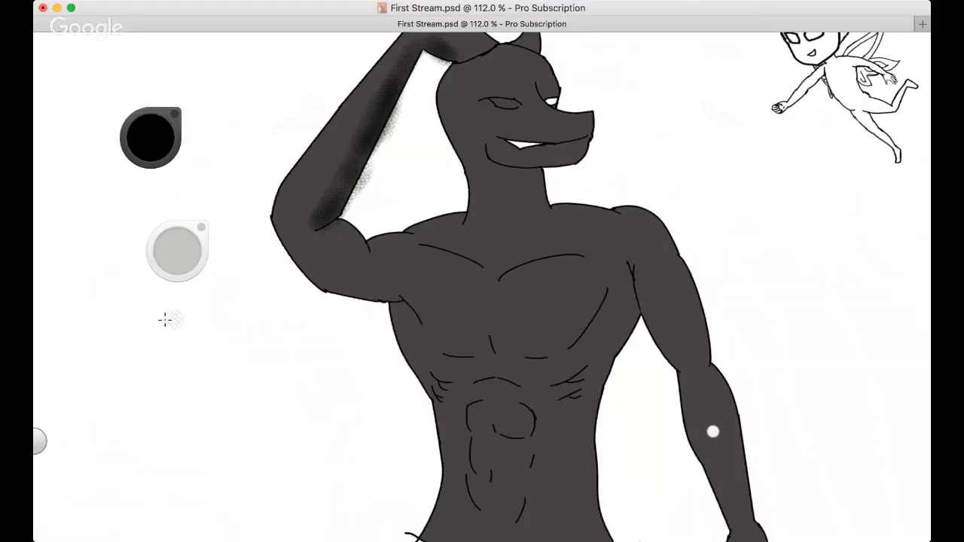
pyautogui.moveTo(302, 227)
pyautogui.mouseDown()
pyautogui.moveTo(313, 220)
pyautogui.moveTo(306, 236)
pyautogui.moveTo(324, 232)
pyautogui.mouseUp()
pyautogui.press('super+z')
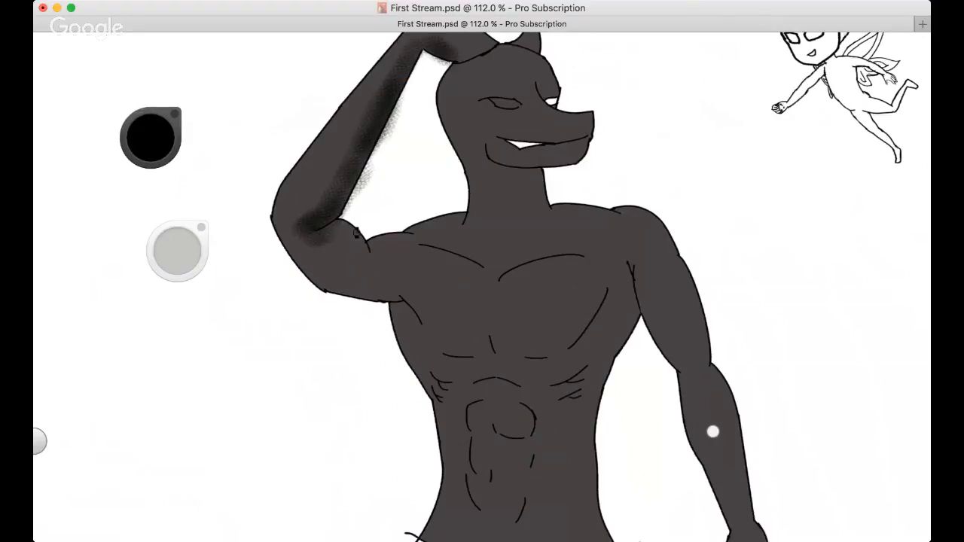
pyautogui.press('super+z')
# Shade the raised arm from hand to shoulder and the adjacent side of the neck with textured black strokes
pyautogui.moveTo(337, 224)
pyautogui.mouseDown()
pyautogui.moveTo(360, 256)
pyautogui.moveTo(349, 241)
pyautogui.moveTo(362, 250)
pyautogui.moveTo(448, 247)
pyautogui.moveTo(445, 223)
pyautogui.moveTo(418, 238)
pyautogui.moveTo(467, 220)
pyautogui.mouseUp()
pyautogui.moveTo(471, 177)
pyautogui.mouseDown()
pyautogui.moveTo(463, 238)
pyautogui.moveTo(469, 169)
pyautogui.moveTo(462, 250)
pyautogui.mouseUp()
pyautogui.moveTo(300, 226)
pyautogui.mouseDown()
pyautogui.moveTo(320, 278)
pyautogui.moveTo(309, 248)
pyautogui.moveTo(330, 242)
pyautogui.moveTo(344, 267)
pyautogui.moveTo(327, 286)
pyautogui.moveTo(339, 296)
pyautogui.moveTo(413, 290)
pyautogui.moveTo(343, 283)
pyautogui.moveTo(403, 274)
pyautogui.moveTo(369, 262)
pyautogui.moveTo(432, 259)
pyautogui.mouseUp()
pyautogui.moveTo(463, 254)
pyautogui.mouseDown()
pyautogui.moveTo(413, 288)
pyautogui.moveTo(405, 311)
pyautogui.mouseUp()
pyautogui.moveTo(295, 223)
pyautogui.mouseDown()
pyautogui.moveTo(284, 196)
pyautogui.moveTo(312, 148)
pyautogui.moveTo(367, 92)
pyautogui.moveTo(335, 161)
pyautogui.moveTo(293, 213)
pyautogui.moveTo(311, 163)
pyautogui.moveTo(329, 146)
pyautogui.mouseUp()
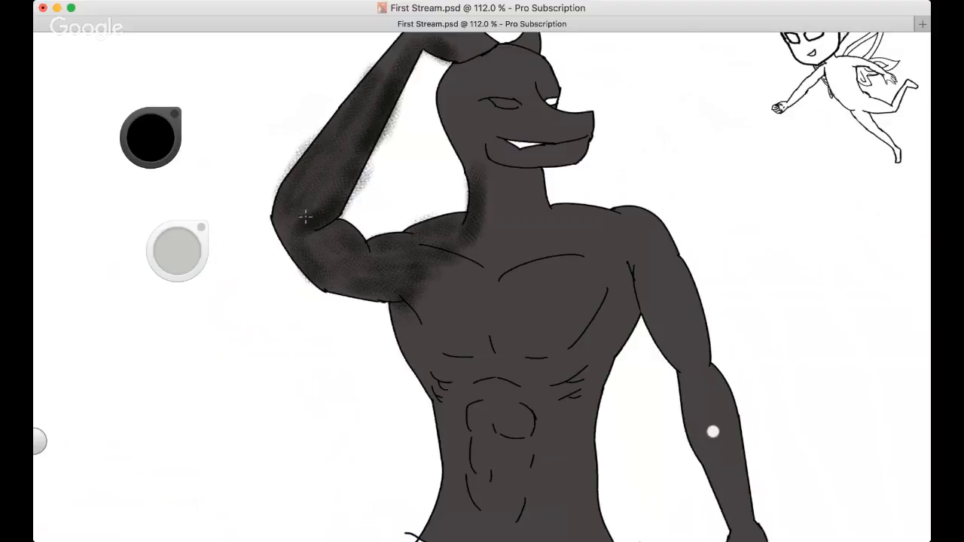
pyautogui.moveTo(248, 232); pyautogui.dragTo(203, 338)
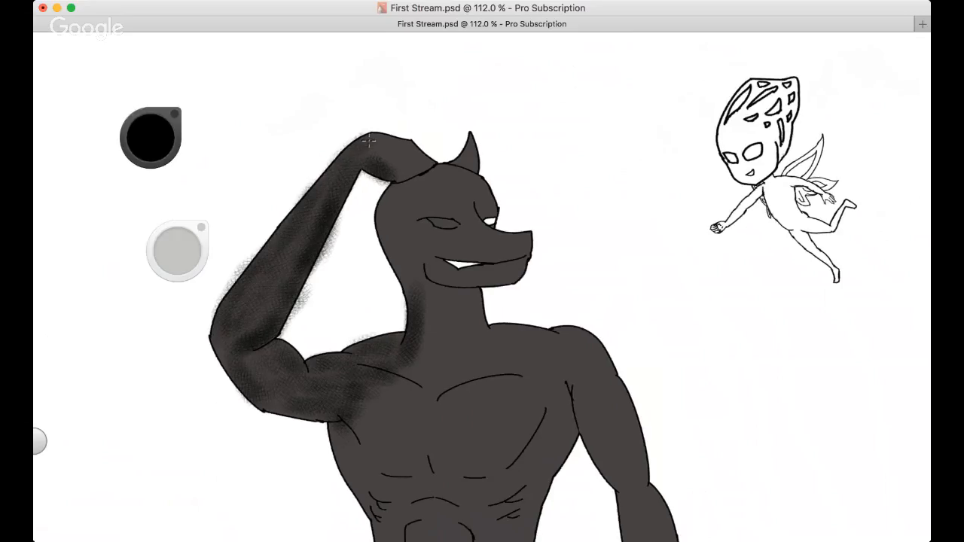
pyautogui.moveTo(372, 140)
pyautogui.mouseDown()
pyautogui.moveTo(402, 145)
pyautogui.moveTo(420, 164)
pyautogui.moveTo(398, 159)
pyautogui.moveTo(411, 173)
pyautogui.moveTo(428, 157)
pyautogui.moveTo(404, 160)
pyautogui.moveTo(387, 181)
pyautogui.moveTo(401, 170)
pyautogui.moveTo(380, 142)
pyautogui.moveTo(328, 197)
pyautogui.moveTo(330, 175)
pyautogui.moveTo(251, 308)
pyautogui.moveTo(283, 283)
pyautogui.moveTo(227, 329)
pyautogui.moveTo(226, 307)
pyautogui.moveTo(292, 235)
pyautogui.moveTo(319, 227)
pyautogui.moveTo(360, 164)
pyautogui.moveTo(274, 264)
pyautogui.moveTo(379, 144)
pyautogui.moveTo(380, 159)
pyautogui.moveTo(332, 231)
pyautogui.moveTo(277, 278)
pyautogui.moveTo(268, 366)
pyautogui.moveTo(220, 332)
pyautogui.moveTo(267, 392)
pyautogui.moveTo(278, 371)
pyautogui.moveTo(298, 393)
pyautogui.moveTo(291, 402)
pyautogui.moveTo(291, 360)
pyautogui.moveTo(314, 383)
pyautogui.moveTo(343, 367)
pyautogui.moveTo(332, 365)
pyautogui.moveTo(381, 362)
pyautogui.moveTo(394, 340)
pyautogui.moveTo(351, 366)
pyautogui.mouseUp()
# Undo the last darkening strokes on the raised arm
pyautogui.press('space')
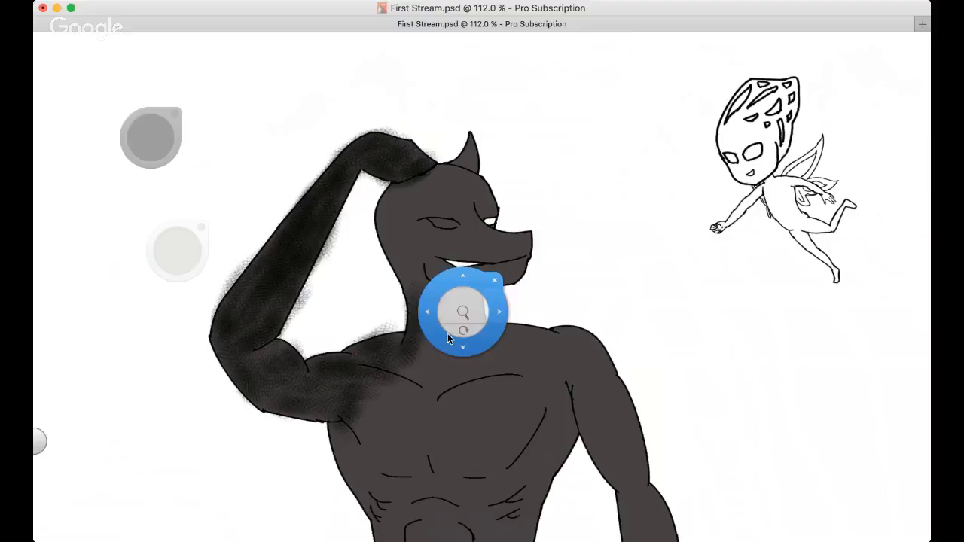
pyautogui.moveTo(449, 306); pyautogui.dragTo(616, 504)
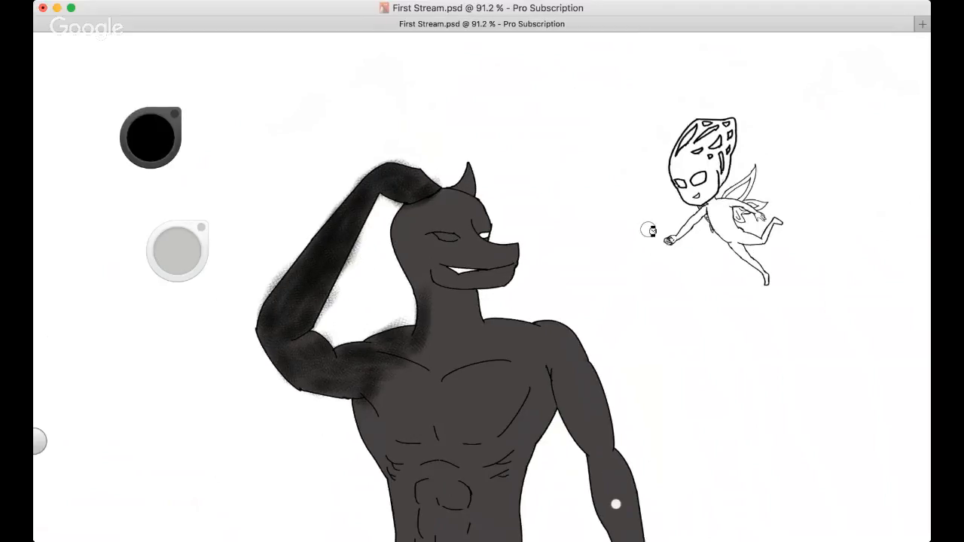
pyautogui.press('super+z')
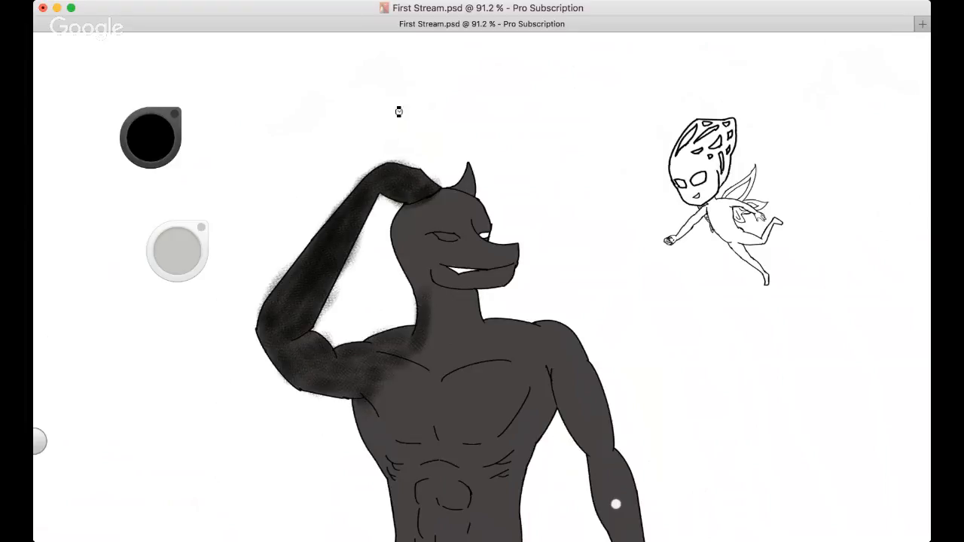
pyautogui.press('super+z')
pyautogui.press('super+z')
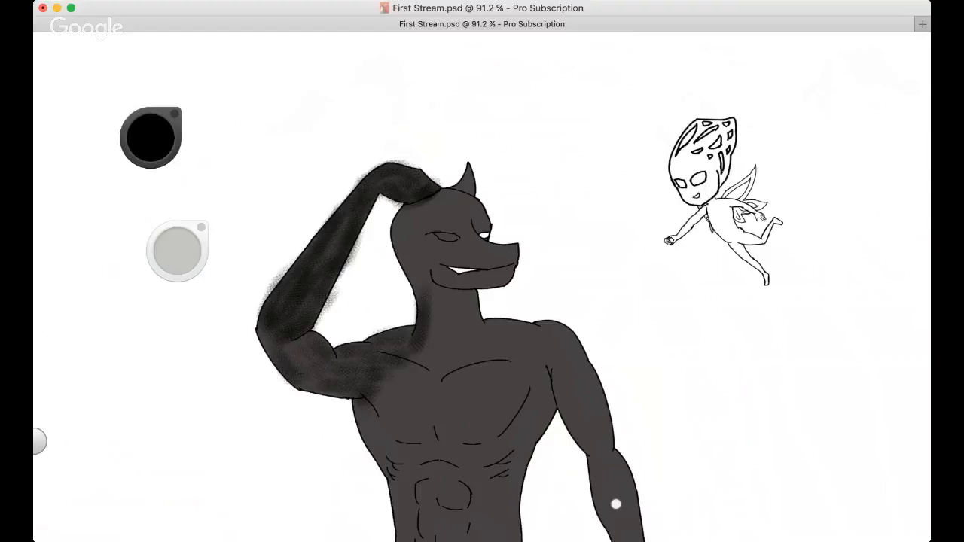
pyautogui.press('super+z')
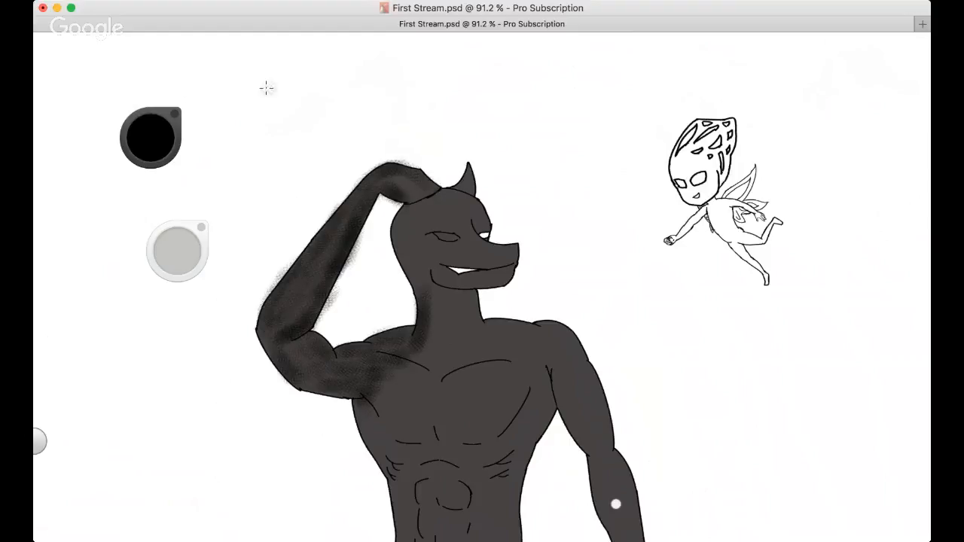
pyautogui.press('super+z')
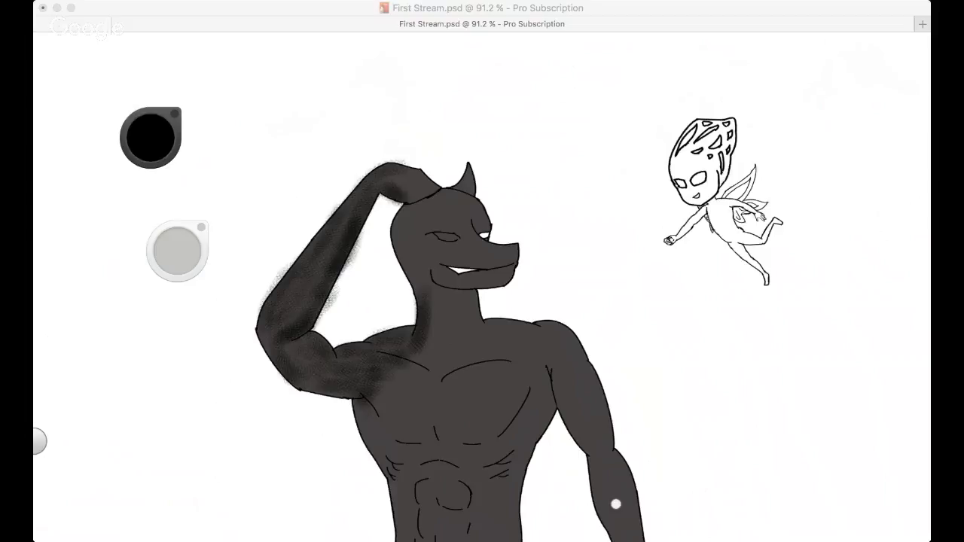
pyautogui.click(748, 480)
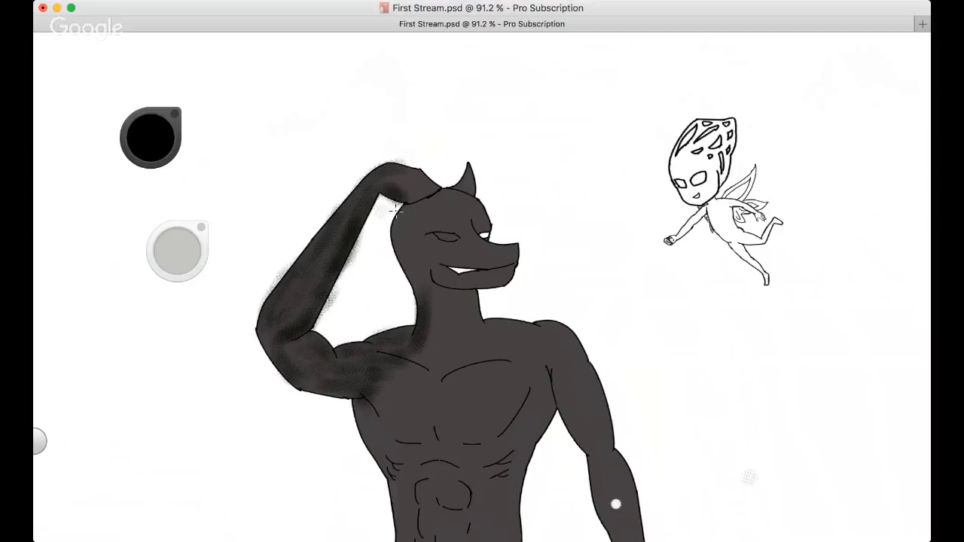
# Shade both side edges of the torso from the ribs to the waist with textured black strokes
pyautogui.press('space')
pyautogui.moveTo(366, 280)
pyautogui.mouseDown()
pyautogui.moveTo(368, 209)
pyautogui.moveTo(382, 160)
pyautogui.mouseUp()
pyautogui.moveTo(399, 339)
pyautogui.mouseDown()
pyautogui.moveTo(413, 371)
pyautogui.moveTo(410, 360)
pyautogui.moveTo(406, 352)
pyautogui.moveTo(419, 413)
pyautogui.mouseUp()
pyautogui.press('super+z')
pyautogui.moveTo(413, 362)
pyautogui.mouseDown()
pyautogui.moveTo(419, 451)
pyautogui.moveTo(420, 411)
pyautogui.moveTo(398, 477)
pyautogui.mouseUp()
pyautogui.press('super+z')
pyautogui.press('space')
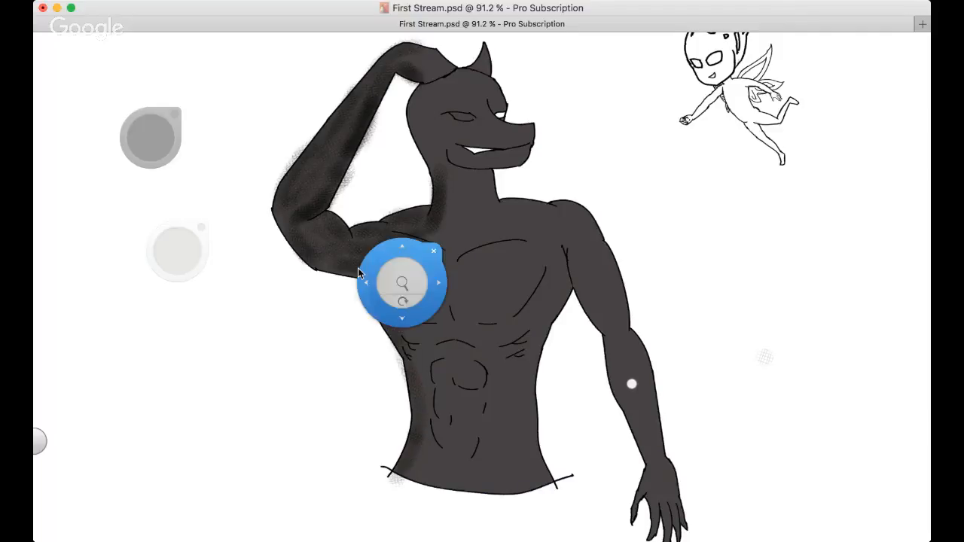
pyautogui.moveTo(358, 267); pyautogui.dragTo(315, 278)
pyautogui.moveTo(525, 296)
pyautogui.mouseDown()
pyautogui.moveTo(483, 402)
pyautogui.moveTo(497, 480)
pyautogui.mouseUp()
# Shade the neck, collarbones, far shoulder, and lowered arm and hand with textured black strokes
pyautogui.press('space')
pyautogui.moveTo(394, 361); pyautogui.dragTo(403, 428)
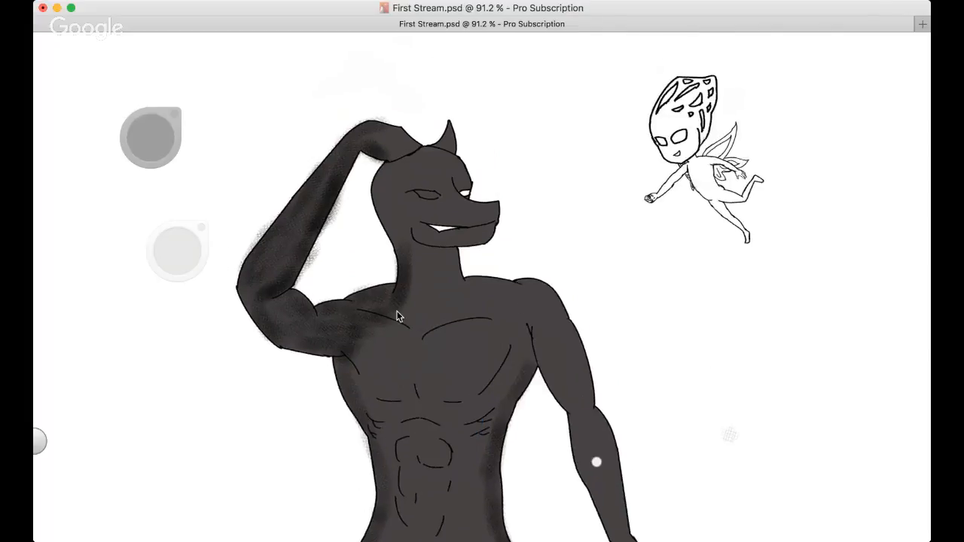
pyautogui.moveTo(449, 258)
pyautogui.mouseDown()
pyautogui.moveTo(480, 284)
pyautogui.moveTo(474, 291)
pyautogui.moveTo(546, 296)
pyautogui.mouseUp()
pyautogui.press('space')
pyautogui.moveTo(546, 335)
pyautogui.mouseDown()
pyautogui.moveTo(487, 212)
pyautogui.moveTo(519, 248)
pyautogui.moveTo(530, 305)
pyautogui.moveTo(562, 357)
pyautogui.mouseUp()
pyautogui.moveTo(551, 306); pyautogui.dragTo(581, 473)
pyautogui.moveTo(557, 431)
pyautogui.mouseDown()
pyautogui.moveTo(549, 455)
pyautogui.moveTo(571, 498)
pyautogui.moveTo(586, 490)
pyautogui.moveTo(527, 324)
pyautogui.moveTo(555, 381)
pyautogui.moveTo(531, 354)
pyautogui.moveTo(542, 350)
pyautogui.moveTo(521, 312)
pyautogui.moveTo(513, 226)
pyautogui.moveTo(493, 226)
pyautogui.moveTo(508, 264)
pyautogui.moveTo(477, 181)
pyautogui.moveTo(476, 243)
pyautogui.moveTo(433, 290)
pyautogui.moveTo(445, 221)
pyautogui.mouseUp()
pyautogui.moveTo(350, 188)
pyautogui.mouseDown()
pyautogui.moveTo(392, 162)
pyautogui.moveTo(385, 188)
pyautogui.moveTo(377, 178)
pyautogui.moveTo(399, 202)
pyautogui.moveTo(439, 178)
pyautogui.moveTo(427, 195)
pyautogui.moveTo(327, 192)
pyautogui.moveTo(363, 213)
pyautogui.moveTo(301, 189)
pyautogui.moveTo(340, 198)
pyautogui.moveTo(351, 212)
pyautogui.moveTo(382, 189)
pyautogui.moveTo(369, 215)
pyautogui.moveTo(414, 197)
pyautogui.moveTo(337, 187)
pyautogui.moveTo(376, 185)
pyautogui.moveTo(401, 195)
pyautogui.moveTo(377, 206)
pyautogui.moveTo(315, 195)
pyautogui.moveTo(347, 202)
pyautogui.moveTo(310, 184)
pyautogui.moveTo(351, 159)
pyautogui.moveTo(344, 184)
pyautogui.moveTo(369, 194)
pyautogui.mouseUp()
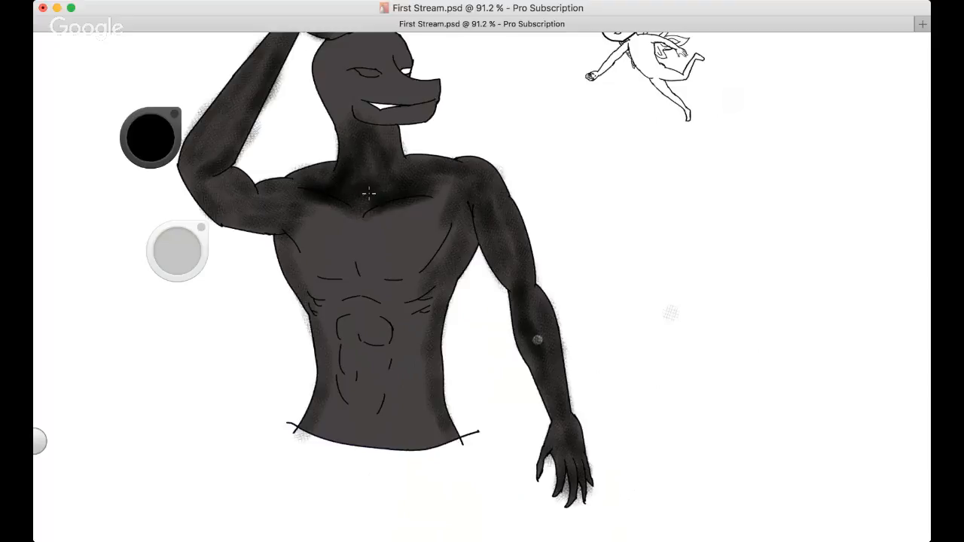
# Shade beneath the pectorals and across the chest and abdomen with textured black strokes
pyautogui.press('space')
pyautogui.moveTo(403, 226); pyautogui.dragTo(445, 226)
pyautogui.moveTo(271, 262); pyautogui.dragTo(305, 286)
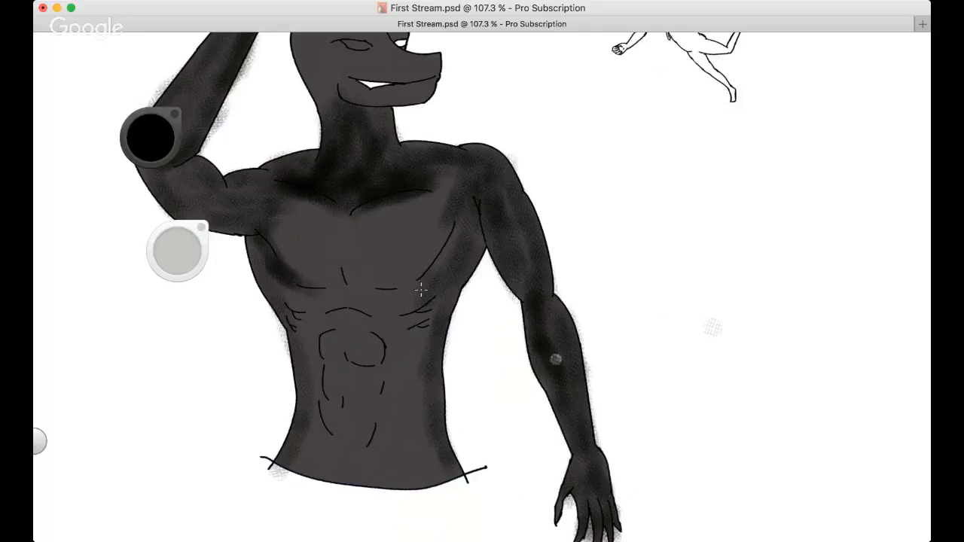
pyautogui.moveTo(419, 283)
pyautogui.mouseDown()
pyautogui.moveTo(402, 312)
pyautogui.moveTo(458, 236)
pyautogui.moveTo(468, 257)
pyautogui.moveTo(403, 341)
pyautogui.moveTo(412, 349)
pyautogui.moveTo(421, 330)
pyautogui.moveTo(418, 438)
pyautogui.moveTo(378, 413)
pyautogui.mouseUp()
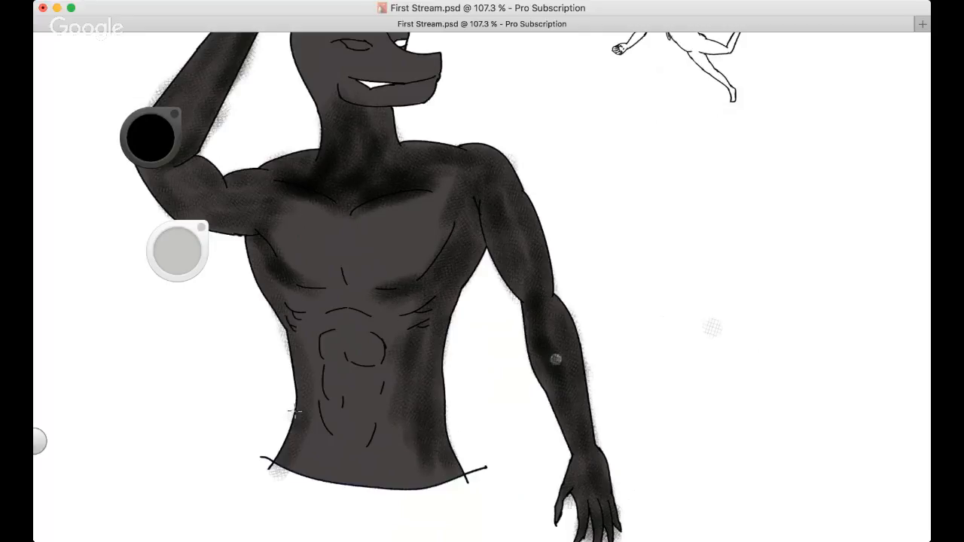
pyautogui.moveTo(295, 412)
pyautogui.mouseDown()
pyautogui.moveTo(298, 460)
pyautogui.moveTo(324, 390)
pyautogui.moveTo(312, 323)
pyautogui.moveTo(301, 315)
pyautogui.moveTo(312, 306)
pyautogui.moveTo(329, 330)
pyautogui.moveTo(338, 398)
pyautogui.moveTo(326, 451)
pyautogui.moveTo(339, 444)
pyautogui.moveTo(344, 385)
pyautogui.moveTo(329, 292)
pyautogui.moveTo(291, 241)
pyautogui.moveTo(291, 214)
pyautogui.moveTo(315, 278)
pyautogui.moveTo(309, 219)
pyautogui.moveTo(332, 248)
pyautogui.moveTo(335, 216)
pyautogui.moveTo(361, 330)
pyautogui.moveTo(340, 468)
pyautogui.moveTo(356, 485)
pyautogui.moveTo(429, 486)
pyautogui.moveTo(415, 483)
pyautogui.moveTo(426, 470)
pyautogui.moveTo(351, 458)
pyautogui.moveTo(406, 451)
pyautogui.moveTo(405, 424)
pyautogui.moveTo(371, 430)
pyautogui.moveTo(367, 415)
pyautogui.moveTo(376, 343)
pyautogui.moveTo(413, 322)
pyautogui.moveTo(371, 318)
pyautogui.moveTo(383, 270)
pyautogui.moveTo(401, 274)
pyautogui.moveTo(421, 257)
pyautogui.moveTo(464, 196)
pyautogui.moveTo(433, 204)
pyautogui.moveTo(455, 180)
pyautogui.moveTo(417, 222)
pyautogui.moveTo(356, 223)
pyautogui.moveTo(393, 259)
pyautogui.moveTo(425, 200)
pyautogui.mouseUp()
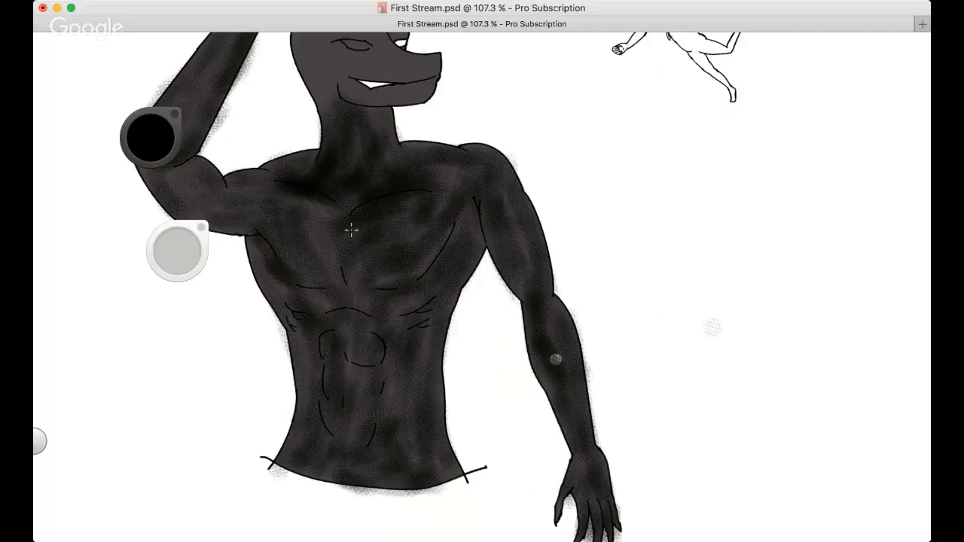
# Deepen the black shading on the upper chest, along the sternum and under the pectorals
pyautogui.moveTo(351, 229)
pyautogui.mouseDown()
pyautogui.moveTo(414, 188)
pyautogui.moveTo(340, 226)
pyautogui.moveTo(441, 198)
pyautogui.moveTo(347, 213)
pyautogui.moveTo(403, 213)
pyautogui.moveTo(362, 235)
pyautogui.moveTo(393, 229)
pyautogui.moveTo(413, 289)
pyautogui.moveTo(307, 198)
pyautogui.moveTo(339, 213)
pyautogui.moveTo(290, 200)
pyautogui.moveTo(347, 238)
pyautogui.moveTo(378, 197)
pyautogui.moveTo(349, 219)
pyautogui.moveTo(289, 220)
pyautogui.moveTo(301, 215)
pyautogui.moveTo(356, 245)
pyautogui.moveTo(413, 233)
pyautogui.mouseUp()
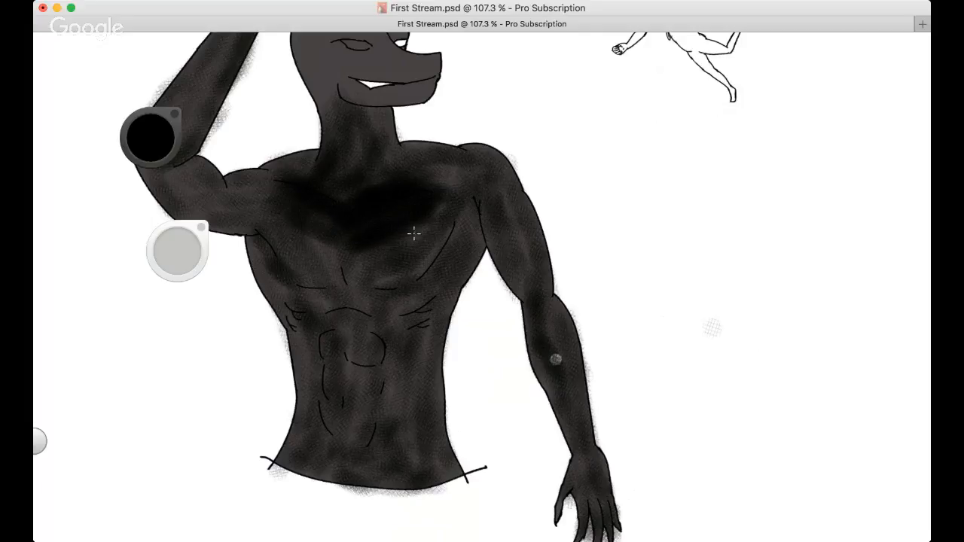
pyautogui.moveTo(385, 292)
pyautogui.mouseDown()
pyautogui.moveTo(426, 279)
pyautogui.moveTo(381, 287)
pyautogui.moveTo(427, 258)
pyautogui.moveTo(334, 246)
pyautogui.moveTo(358, 285)
pyautogui.mouseUp()
pyautogui.moveTo(322, 240)
pyautogui.mouseDown()
pyautogui.moveTo(340, 279)
pyautogui.moveTo(367, 262)
pyautogui.moveTo(369, 239)
pyautogui.mouseUp()
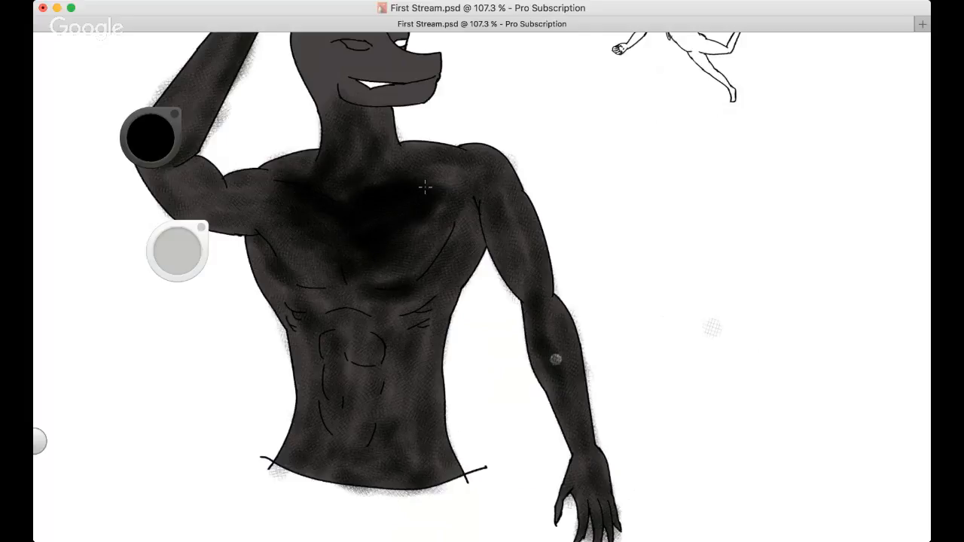
pyautogui.moveTo(425, 187)
pyautogui.mouseDown()
pyautogui.moveTo(336, 195)
pyautogui.moveTo(287, 191)
pyautogui.moveTo(272, 179)
pyautogui.moveTo(279, 227)
pyautogui.moveTo(328, 265)
pyautogui.moveTo(286, 246)
pyautogui.moveTo(315, 270)
pyautogui.moveTo(291, 264)
pyautogui.moveTo(311, 276)
pyautogui.moveTo(368, 279)
pyautogui.moveTo(359, 290)
pyautogui.moveTo(345, 278)
pyautogui.moveTo(288, 289)
pyautogui.moveTo(276, 282)
pyautogui.moveTo(340, 283)
pyautogui.moveTo(308, 311)
pyautogui.moveTo(293, 279)
pyautogui.moveTo(279, 283)
pyautogui.moveTo(264, 264)
pyautogui.moveTo(320, 360)
pyautogui.mouseUp()
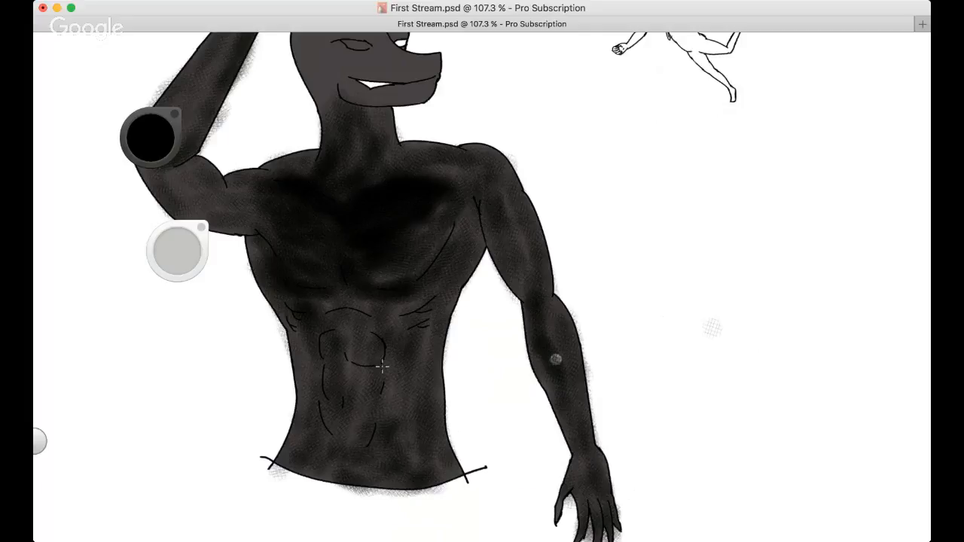
# Clear the shading on the flank below the raised arm and repaint it with black strokes
pyautogui.moveTo(262, 254)
pyautogui.mouseDown()
pyautogui.moveTo(296, 315)
pyautogui.moveTo(282, 309)
pyautogui.moveTo(301, 327)
pyautogui.moveTo(277, 373)
pyautogui.mouseUp()
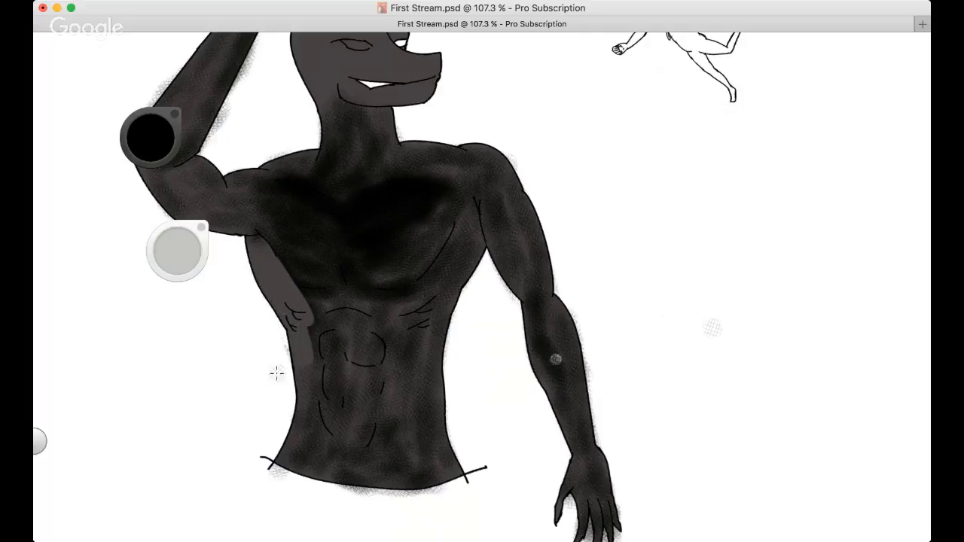
pyautogui.press('super+z')
pyautogui.moveTo(269, 306)
pyautogui.mouseDown()
pyautogui.moveTo(290, 248)
pyautogui.moveTo(268, 304)
pyautogui.moveTo(292, 250)
pyautogui.moveTo(281, 289)
pyautogui.moveTo(302, 359)
pyautogui.mouseUp()
pyautogui.moveTo(274, 256)
pyautogui.mouseDown()
pyautogui.moveTo(263, 279)
pyautogui.moveTo(301, 314)
pyautogui.moveTo(275, 258)
pyautogui.moveTo(258, 251)
pyautogui.moveTo(313, 352)
pyautogui.mouseUp()
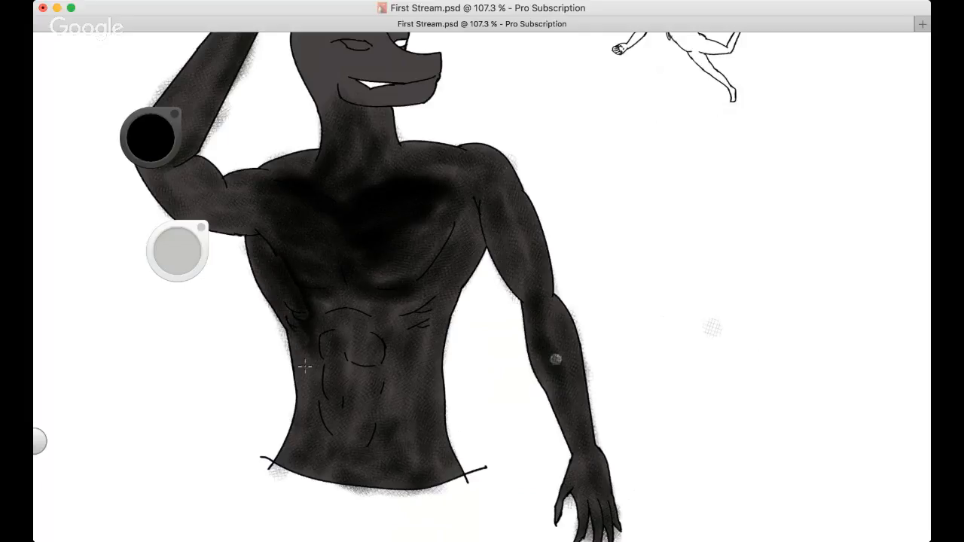
pyautogui.press('space')
pyautogui.moveTo(389, 313); pyautogui.dragTo(373, 326)
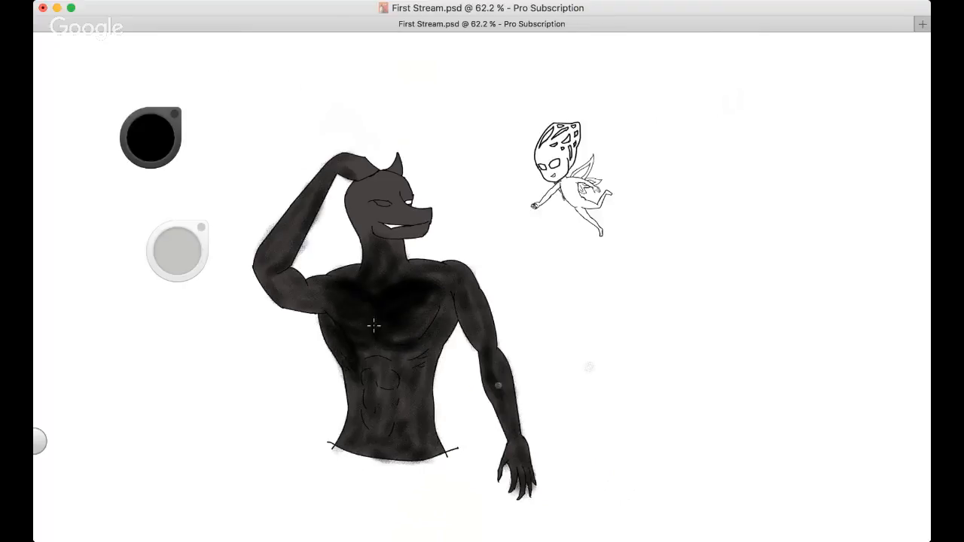
pyautogui.press('super+z')
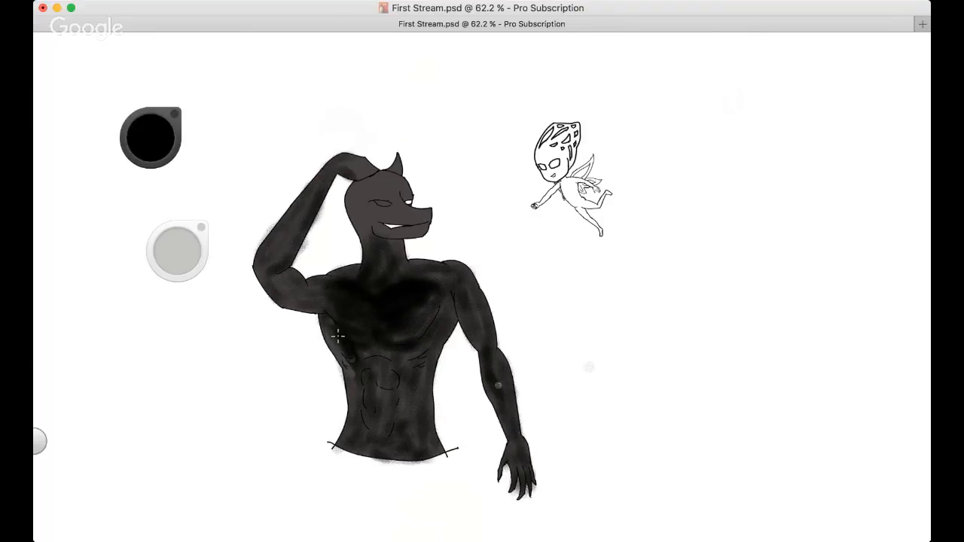
pyautogui.moveTo(338, 335)
pyautogui.mouseDown()
pyautogui.moveTo(342, 376)
pyautogui.moveTo(328, 334)
pyautogui.moveTo(354, 359)
pyautogui.mouseUp()
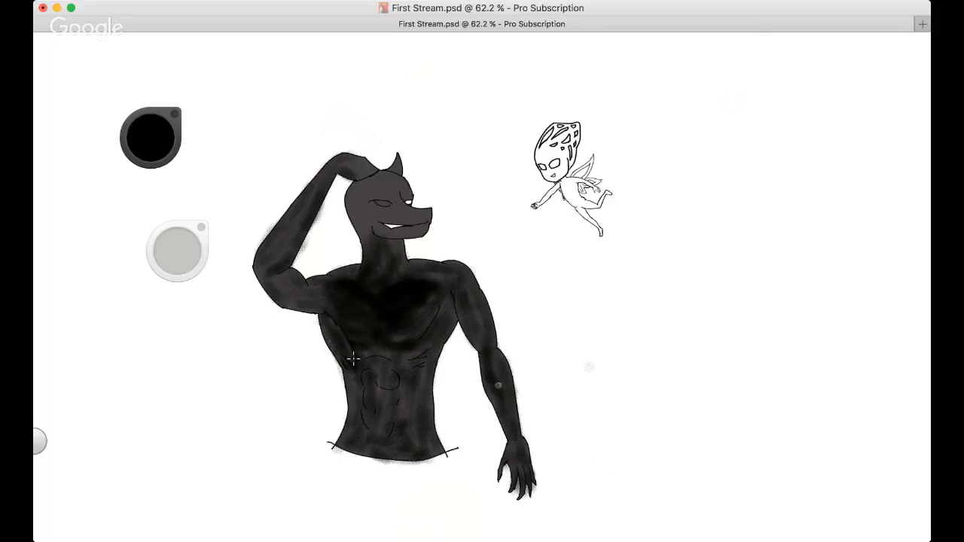
# Darken the armpit and inner edge of the lowered arm, then the raised arm's elbow and forearm
pyautogui.moveTo(450, 328)
pyautogui.mouseDown()
pyautogui.moveTo(424, 429)
pyautogui.moveTo(439, 357)
pyautogui.mouseUp()
pyautogui.moveTo(462, 320); pyautogui.dragTo(503, 386)
pyautogui.moveTo(449, 332); pyautogui.dragTo(457, 308)
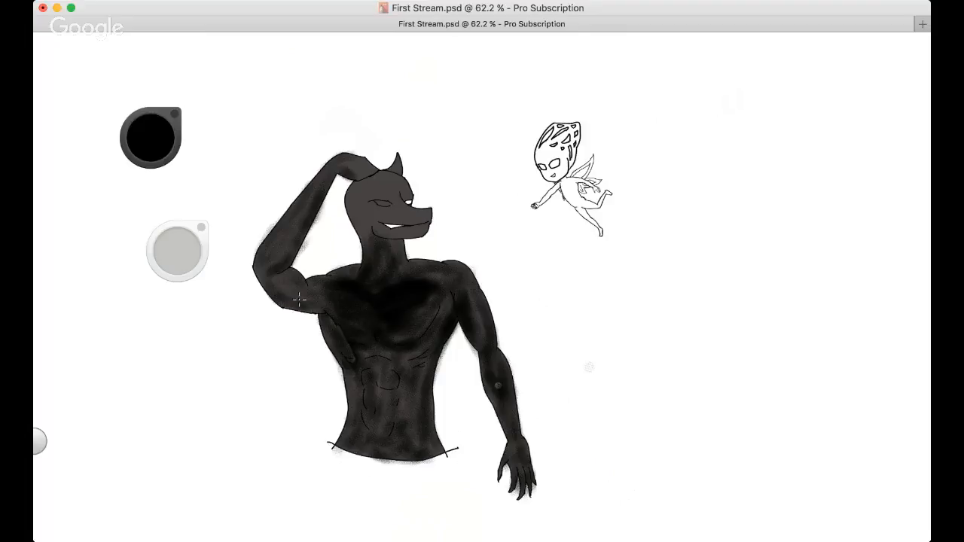
pyautogui.moveTo(271, 265)
pyautogui.mouseDown()
pyautogui.moveTo(262, 271)
pyautogui.moveTo(297, 277)
pyautogui.moveTo(320, 301)
pyautogui.moveTo(306, 293)
pyautogui.mouseUp()
pyautogui.moveTo(272, 251)
pyautogui.mouseDown()
pyautogui.moveTo(263, 254)
pyautogui.moveTo(295, 244)
pyautogui.moveTo(299, 229)
pyautogui.moveTo(273, 259)
pyautogui.moveTo(324, 185)
pyautogui.mouseUp()
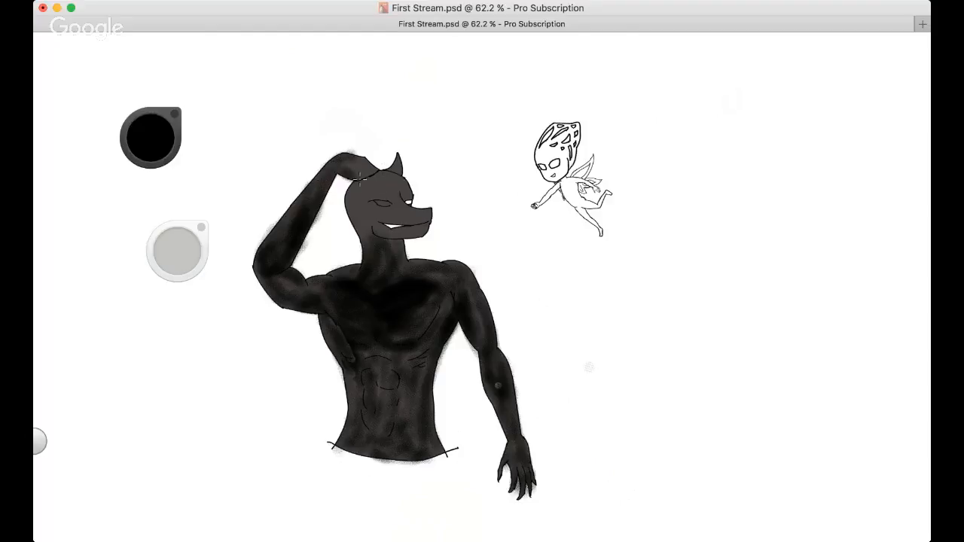
# Shade the back of the head and the jaw hinge black, with the line art hidden and the flat base lightened
pyautogui.moveTo(347, 170)
pyautogui.mouseDown()
pyautogui.moveTo(362, 173)
pyautogui.moveTo(350, 171)
pyautogui.mouseUp()
pyautogui.moveTo(369, 233)
pyautogui.mouseDown()
pyautogui.moveTo(357, 190)
pyautogui.moveTo(360, 223)
pyautogui.moveTo(374, 238)
pyautogui.mouseUp()
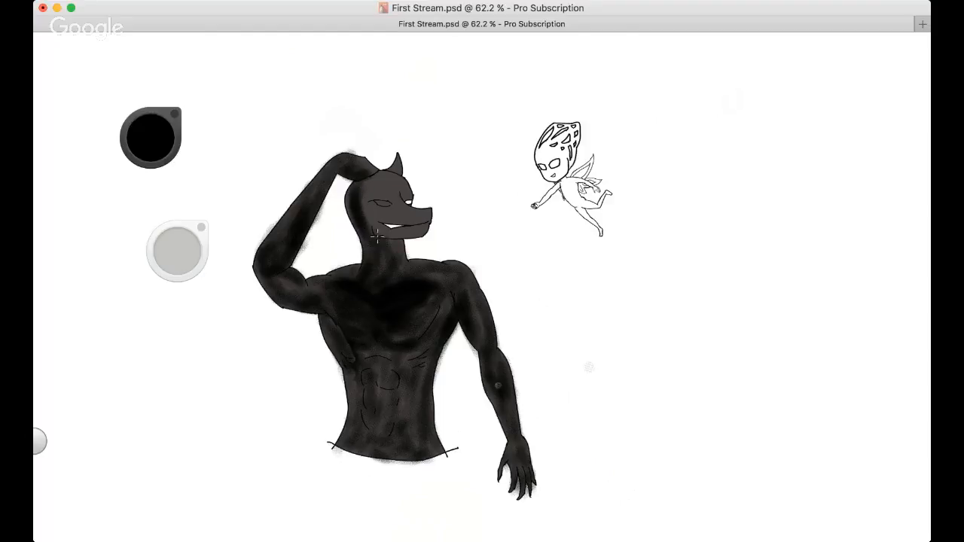
pyautogui.click(781, 151)
pyautogui.scroll(4, 472, 267)
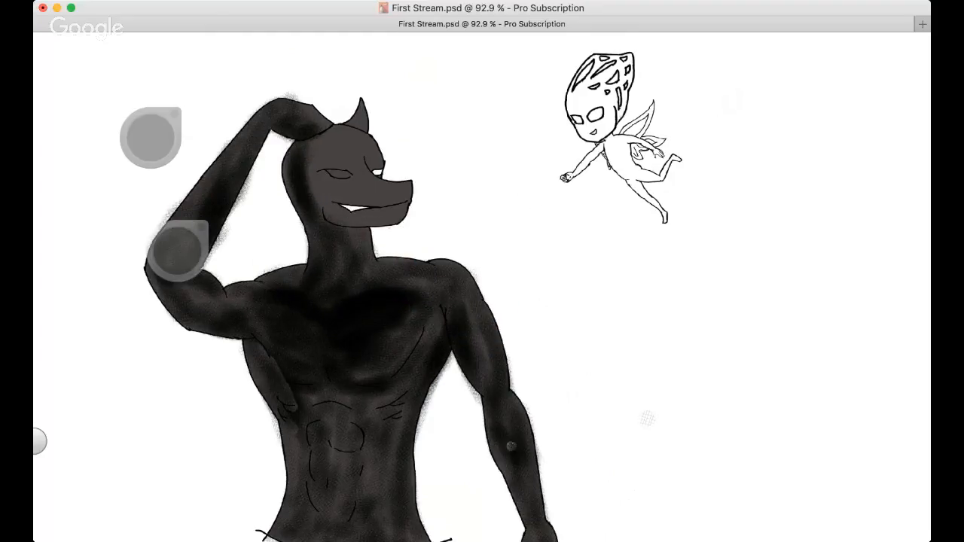
pyautogui.scroll(-1, 361, 235)
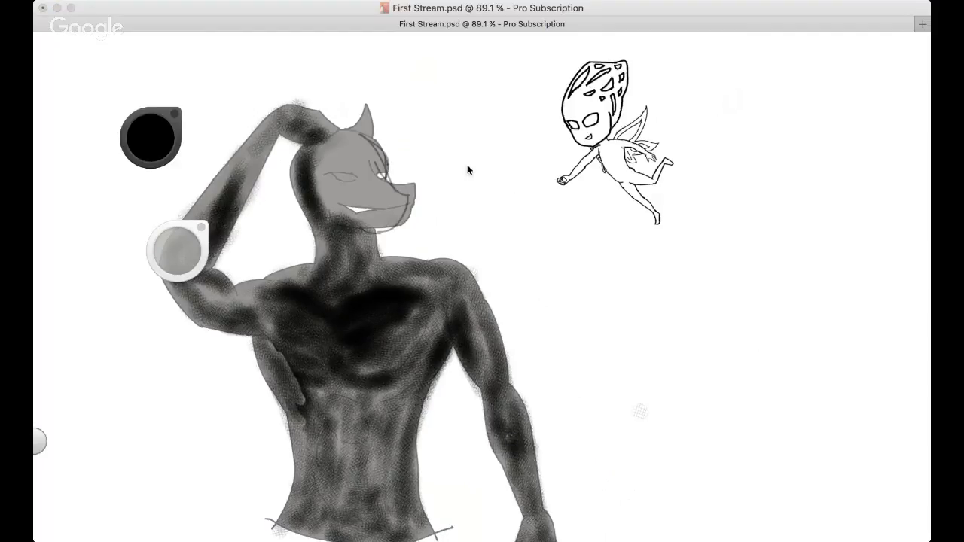
# Build up textured black shading over the crown, muzzle, jaw and cheek of the horned figure's head
pyautogui.moveTo(331, 145)
pyautogui.mouseDown()
pyautogui.moveTo(360, 154)
pyautogui.moveTo(399, 200)
pyautogui.moveTo(365, 231)
pyautogui.moveTo(394, 216)
pyautogui.moveTo(372, 230)
pyautogui.moveTo(400, 198)
pyautogui.moveTo(320, 231)
pyautogui.moveTo(325, 253)
pyautogui.moveTo(310, 283)
pyautogui.moveTo(336, 251)
pyautogui.moveTo(373, 254)
pyautogui.moveTo(376, 274)
pyautogui.moveTo(268, 282)
pyautogui.moveTo(277, 277)
pyautogui.moveTo(229, 301)
pyautogui.moveTo(286, 304)
pyautogui.moveTo(309, 275)
pyautogui.mouseUp()
pyautogui.moveTo(330, 234); pyautogui.dragTo(325, 218)
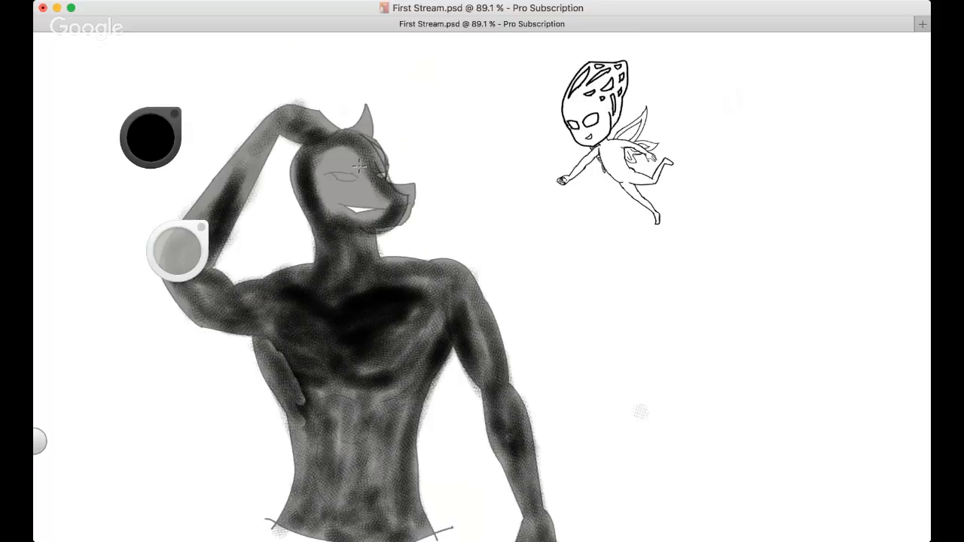
pyautogui.moveTo(359, 166)
pyautogui.mouseDown()
pyautogui.moveTo(375, 220)
pyautogui.moveTo(360, 167)
pyautogui.moveTo(321, 152)
pyautogui.moveTo(324, 177)
pyautogui.moveTo(354, 204)
pyautogui.moveTo(360, 181)
pyautogui.moveTo(316, 173)
pyautogui.moveTo(319, 151)
pyautogui.moveTo(334, 142)
pyautogui.moveTo(323, 155)
pyautogui.moveTo(320, 226)
pyautogui.moveTo(327, 155)
pyautogui.moveTo(340, 227)
pyautogui.moveTo(338, 299)
pyautogui.moveTo(427, 281)
pyautogui.moveTo(380, 256)
pyautogui.moveTo(437, 266)
pyautogui.mouseUp()
pyautogui.moveTo(327, 166); pyautogui.dragTo(344, 255)
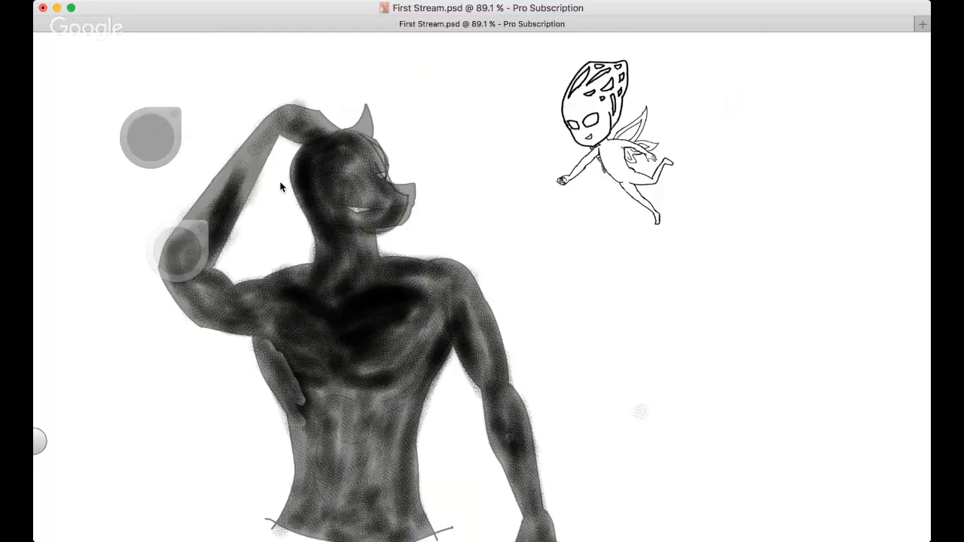
# Shade the raised arm's hand, wrist and inner forearm with textured black strokes
pyautogui.moveTo(280, 187)
pyautogui.mouseDown()
pyautogui.moveTo(393, 211)
pyautogui.moveTo(410, 156)
pyautogui.mouseUp()
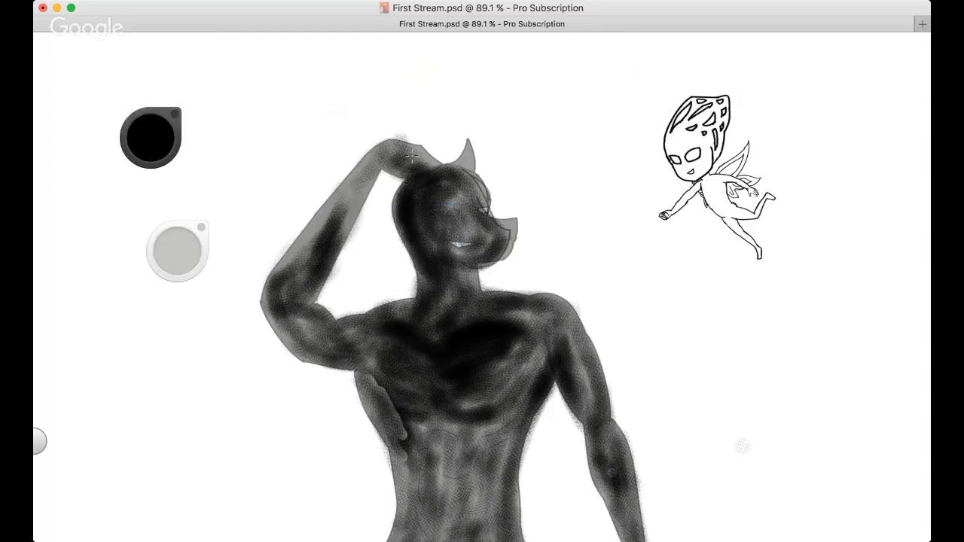
pyautogui.moveTo(331, 256)
pyautogui.mouseDown()
pyautogui.moveTo(329, 202)
pyautogui.moveTo(337, 235)
pyautogui.moveTo(363, 181)
pyautogui.moveTo(391, 156)
pyautogui.moveTo(420, 174)
pyautogui.mouseUp()
pyautogui.press('space')
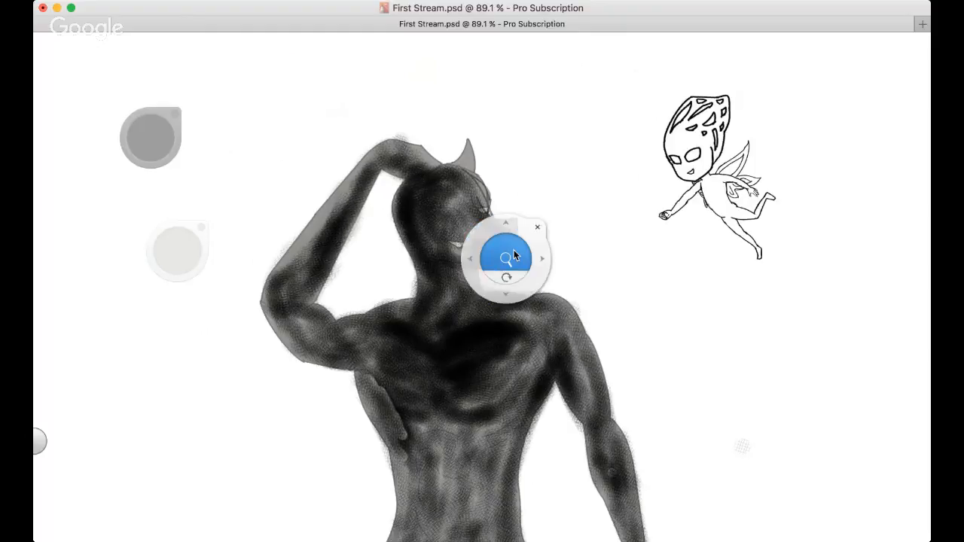
pyautogui.moveTo(511, 257); pyautogui.dragTo(359, 224)
pyautogui.scroll(6, 360, 225)
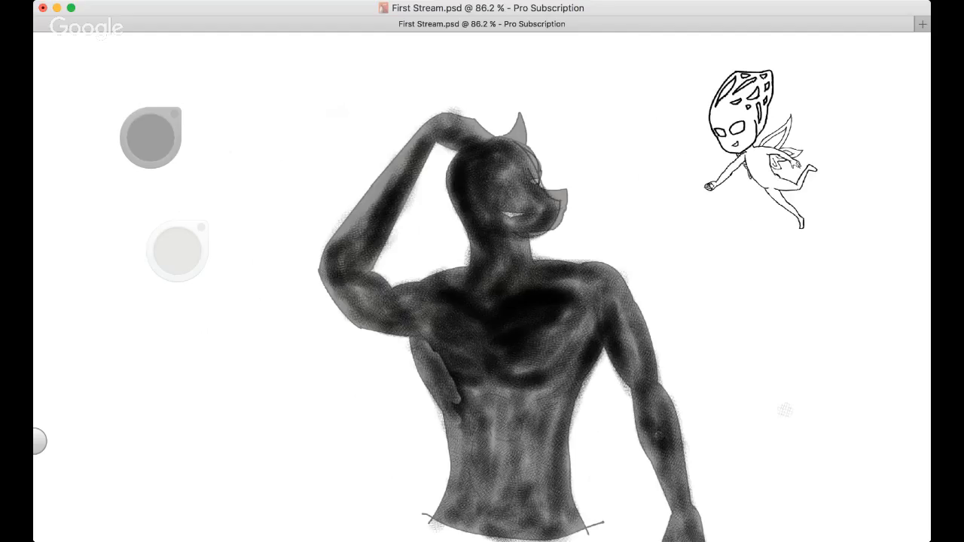
pyautogui.scroll(-1, 482, 287)
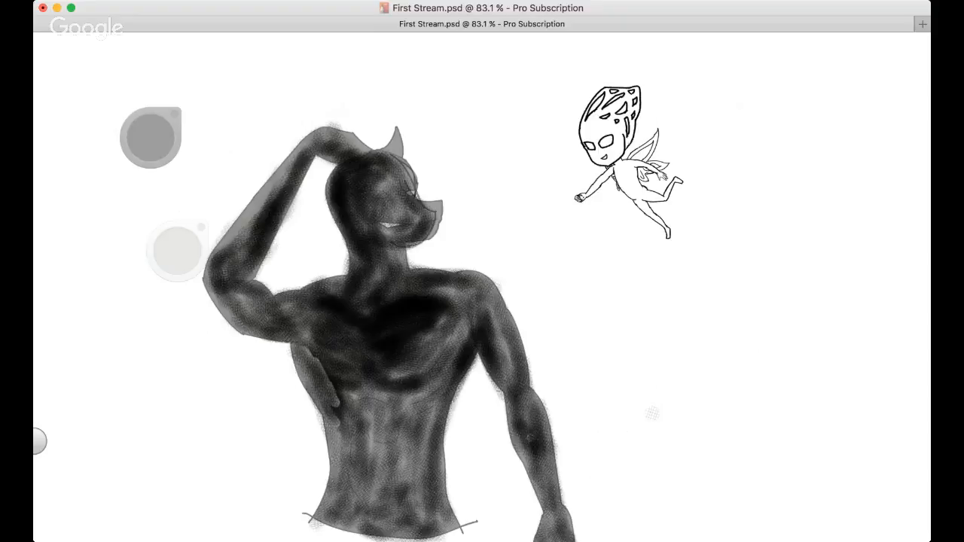
# Shade the horn and the eye and mouth areas black, and darken the raised forearm's outer edge
pyautogui.scroll(-3, 252, 515)
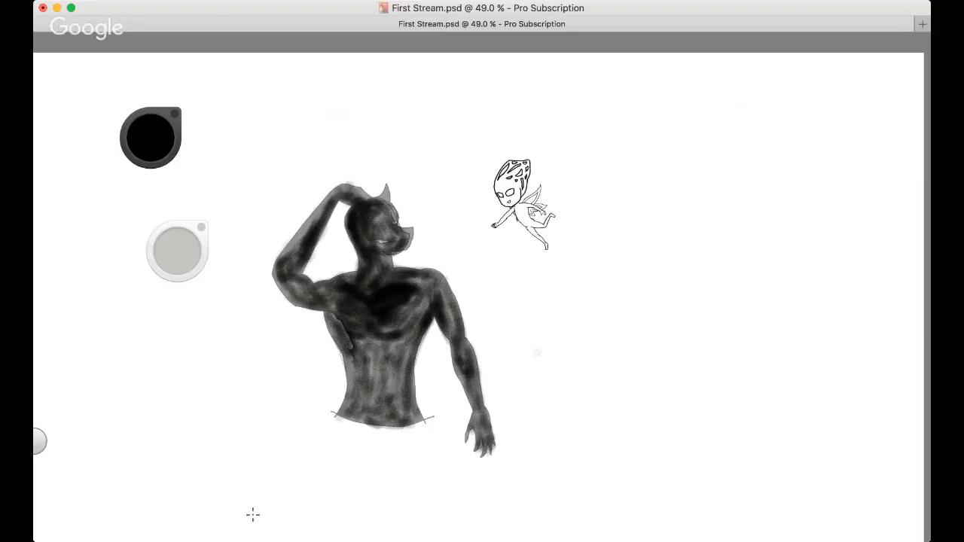
pyautogui.press('space')
pyautogui.moveTo(422, 174); pyautogui.dragTo(483, 174)
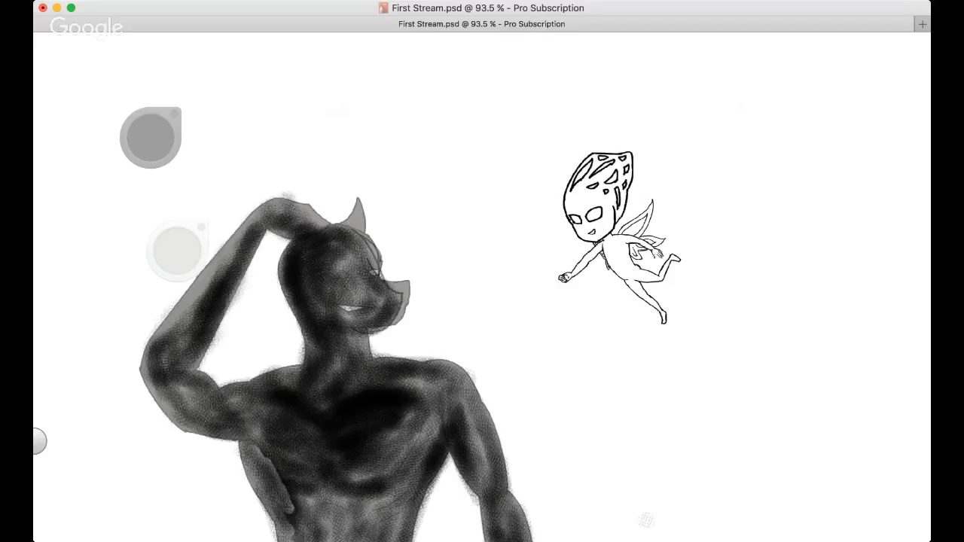
pyautogui.scroll(2, 585, 525)
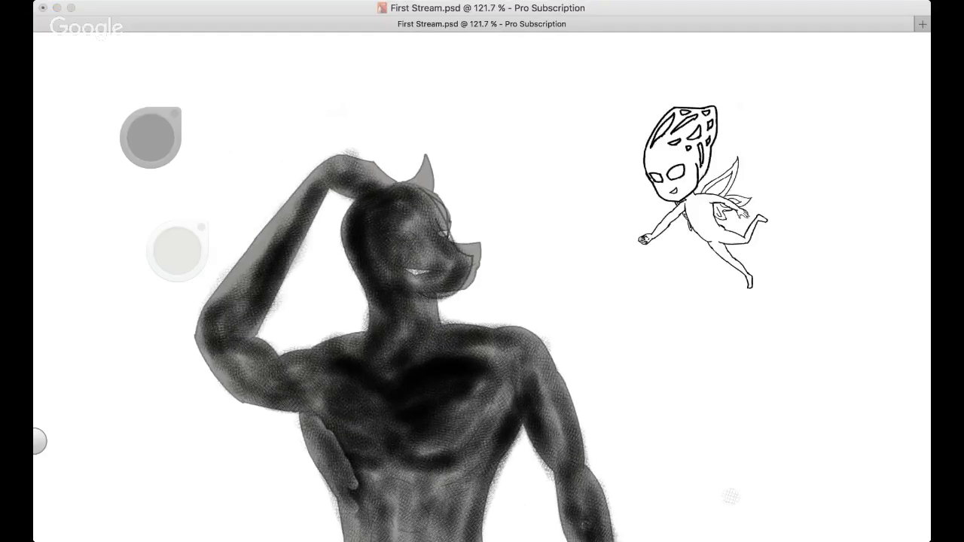
pyautogui.scroll(1, 381, 206)
pyautogui.moveTo(380, 207)
pyautogui.mouseDown()
pyautogui.moveTo(428, 198)
pyautogui.moveTo(425, 178)
pyautogui.moveTo(418, 211)
pyautogui.mouseUp()
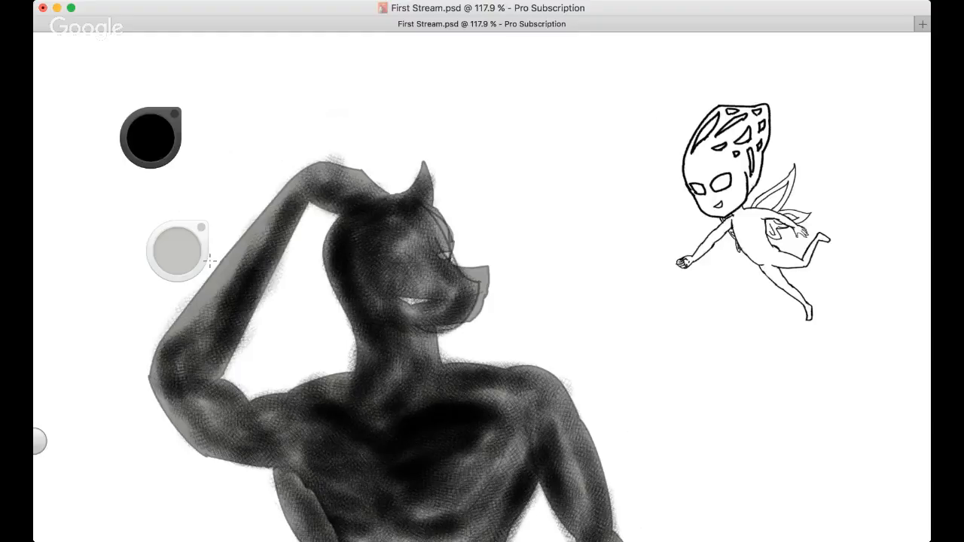
pyautogui.click(181, 253)
pyautogui.moveTo(412, 170)
pyautogui.mouseDown()
pyautogui.moveTo(414, 206)
pyautogui.moveTo(424, 208)
pyautogui.moveTo(395, 259)
pyautogui.moveTo(434, 239)
pyautogui.moveTo(415, 211)
pyautogui.moveTo(438, 280)
pyautogui.moveTo(446, 278)
pyautogui.moveTo(441, 249)
pyautogui.moveTo(468, 284)
pyautogui.moveTo(459, 309)
pyautogui.moveTo(427, 329)
pyautogui.moveTo(426, 353)
pyautogui.moveTo(398, 332)
pyautogui.moveTo(395, 320)
pyautogui.moveTo(427, 319)
pyautogui.moveTo(392, 271)
pyautogui.moveTo(452, 316)
pyautogui.mouseUp()
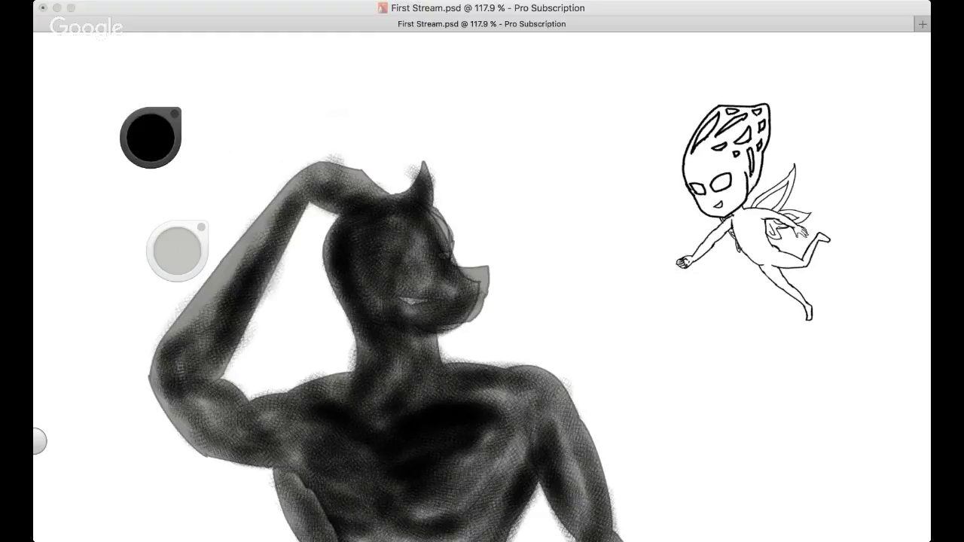
pyautogui.click(467, 260)
pyautogui.moveTo(230, 275)
pyautogui.mouseDown()
pyautogui.moveTo(191, 321)
pyautogui.moveTo(285, 209)
pyautogui.moveTo(241, 256)
pyautogui.moveTo(354, 177)
pyautogui.moveTo(380, 181)
pyautogui.moveTo(346, 185)
pyautogui.mouseUp()
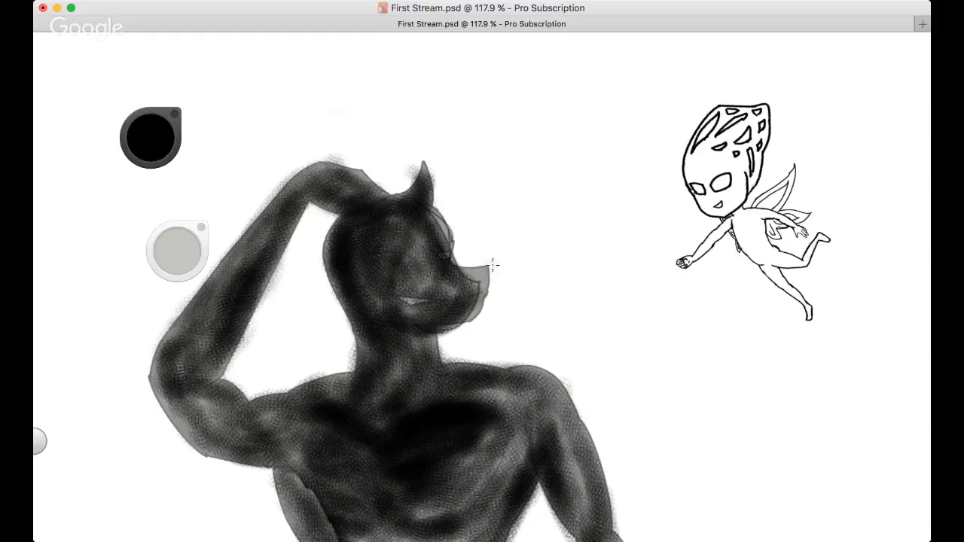
# Paint black shadow strokes defining the ribs and abdominal muscles, and darken both flanks of the torso
pyautogui.moveTo(316, 267); pyautogui.dragTo(326, 81)
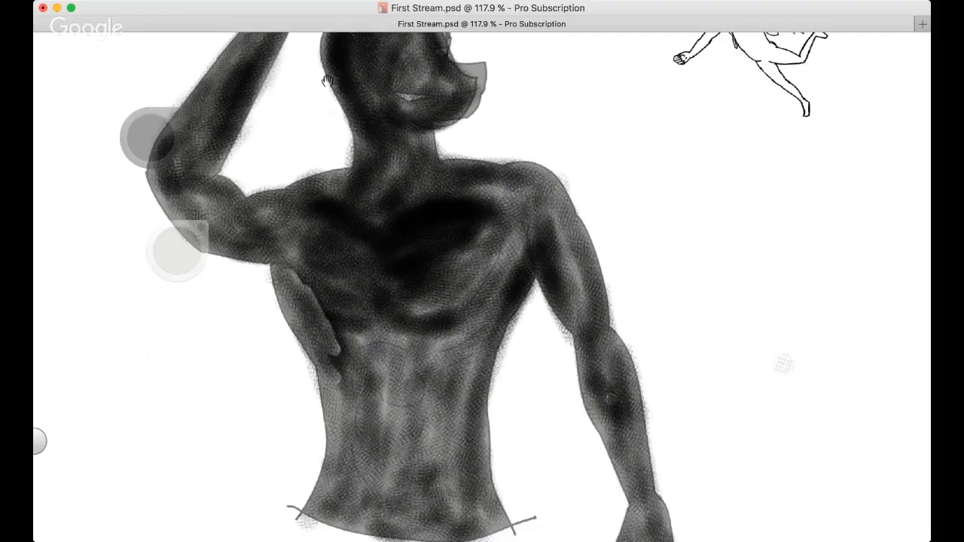
pyautogui.moveTo(327, 243); pyautogui.dragTo(329, 81)
pyautogui.moveTo(410, 220); pyautogui.dragTo(457, 193)
pyautogui.moveTo(387, 278)
pyautogui.mouseDown()
pyautogui.moveTo(440, 258)
pyautogui.moveTo(348, 305)
pyautogui.moveTo(351, 263)
pyautogui.moveTo(364, 274)
pyautogui.moveTo(355, 212)
pyautogui.moveTo(361, 231)
pyautogui.moveTo(351, 223)
pyautogui.moveTo(371, 167)
pyautogui.moveTo(385, 177)
pyautogui.moveTo(379, 183)
pyautogui.moveTo(415, 182)
pyautogui.moveTo(392, 199)
pyautogui.moveTo(426, 194)
pyautogui.moveTo(472, 174)
pyautogui.moveTo(464, 149)
pyautogui.moveTo(405, 213)
pyautogui.mouseUp()
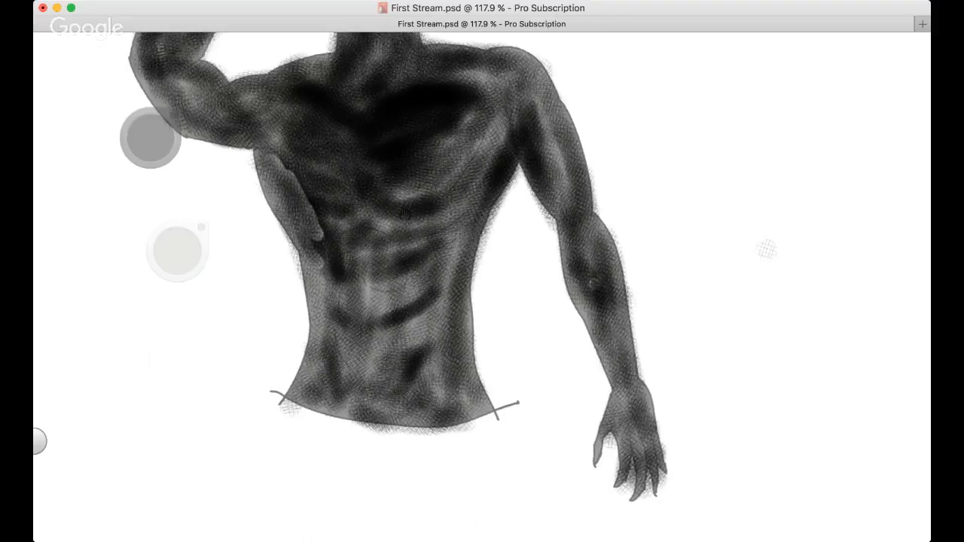
pyautogui.moveTo(471, 177)
pyautogui.mouseDown()
pyautogui.moveTo(444, 355)
pyautogui.moveTo(316, 244)
pyautogui.moveTo(301, 194)
pyautogui.moveTo(312, 208)
pyautogui.moveTo(310, 250)
pyautogui.moveTo(290, 189)
pyautogui.moveTo(313, 271)
pyautogui.moveTo(314, 332)
pyautogui.moveTo(332, 209)
pyautogui.moveTo(321, 193)
pyautogui.mouseUp()
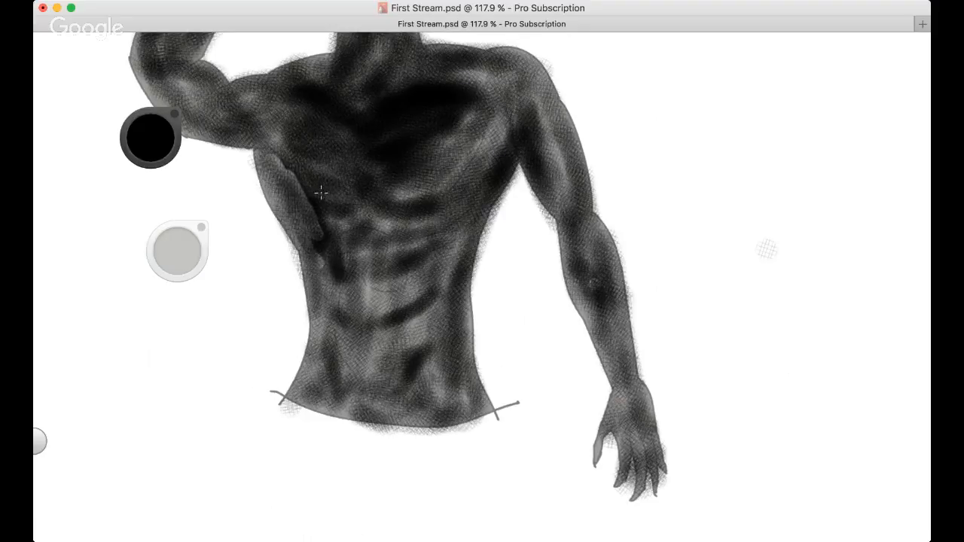
pyautogui.moveTo(319, 302)
pyautogui.mouseDown()
pyautogui.moveTo(315, 381)
pyautogui.moveTo(300, 213)
pyautogui.mouseUp()
# Examine the whole figure's shading with the flat base layer hidden
pyautogui.press('space')
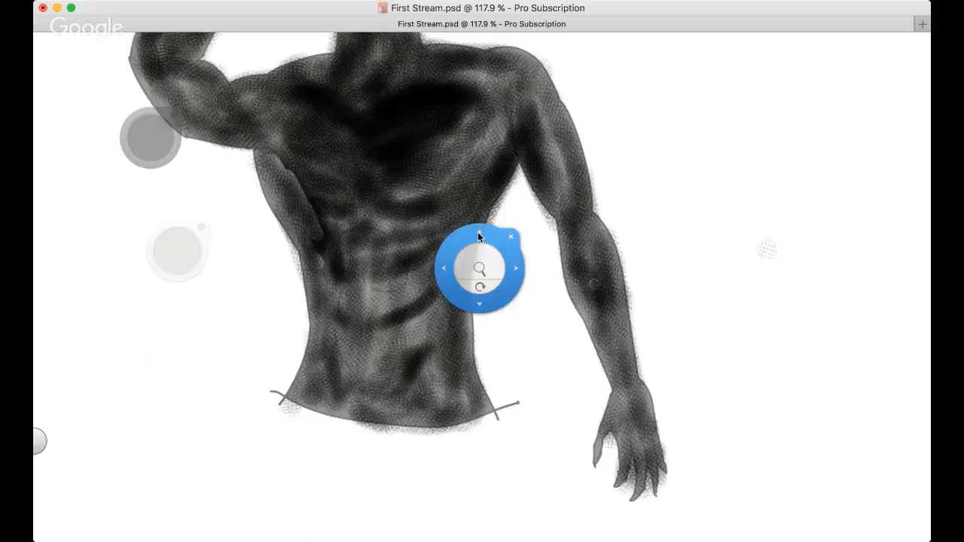
pyautogui.moveTo(488, 242); pyautogui.dragTo(429, 294)
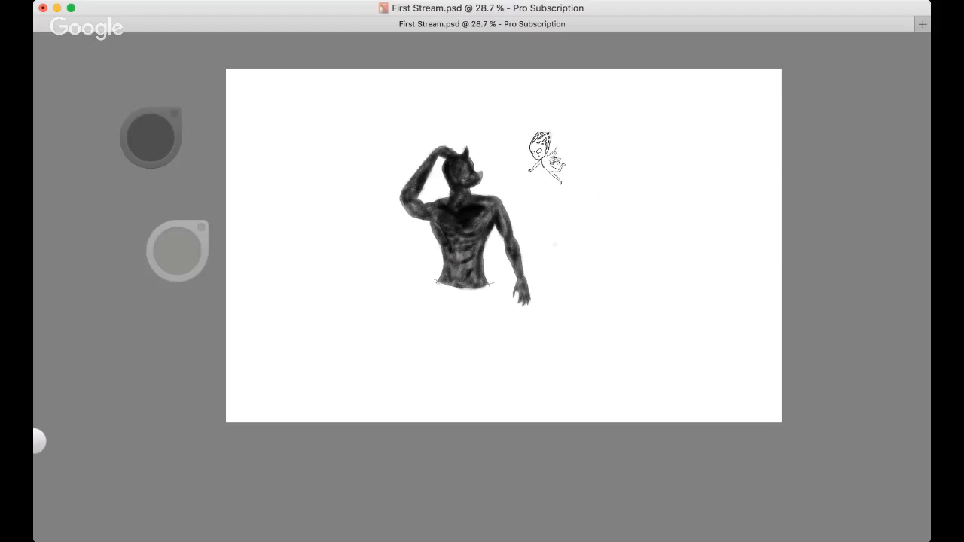
pyautogui.moveTo(497, 326); pyautogui.dragTo(500, 325)
pyautogui.press('space')
pyautogui.moveTo(530, 266); pyautogui.dragTo(616, 272)
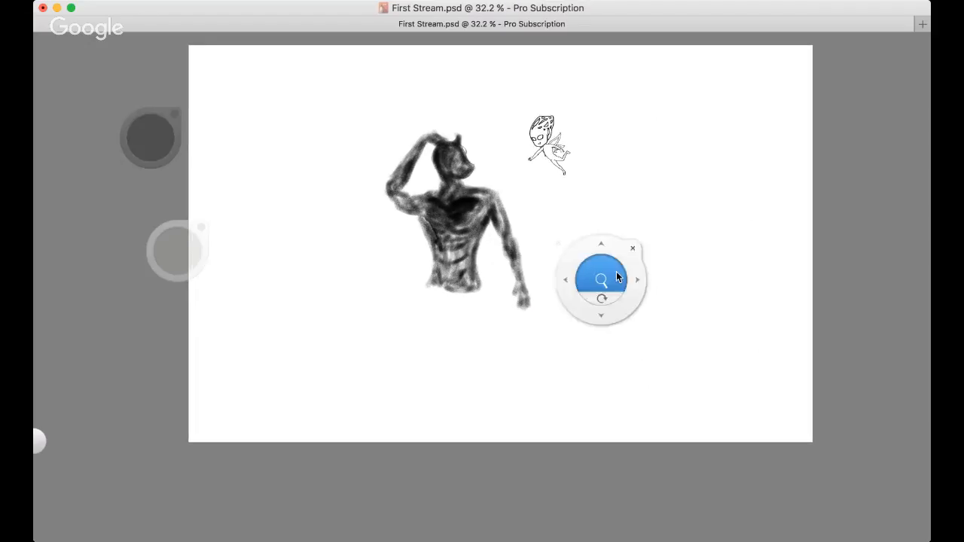
pyautogui.press('space')
pyautogui.moveTo(482, 266)
pyautogui.mouseDown()
pyautogui.moveTo(542, 268)
pyautogui.moveTo(378, 316)
pyautogui.moveTo(381, 326)
pyautogui.mouseUp()
pyautogui.moveTo(428, 326)
pyautogui.mouseDown()
pyautogui.moveTo(429, 393)
pyautogui.moveTo(479, 356)
pyautogui.mouseUp()
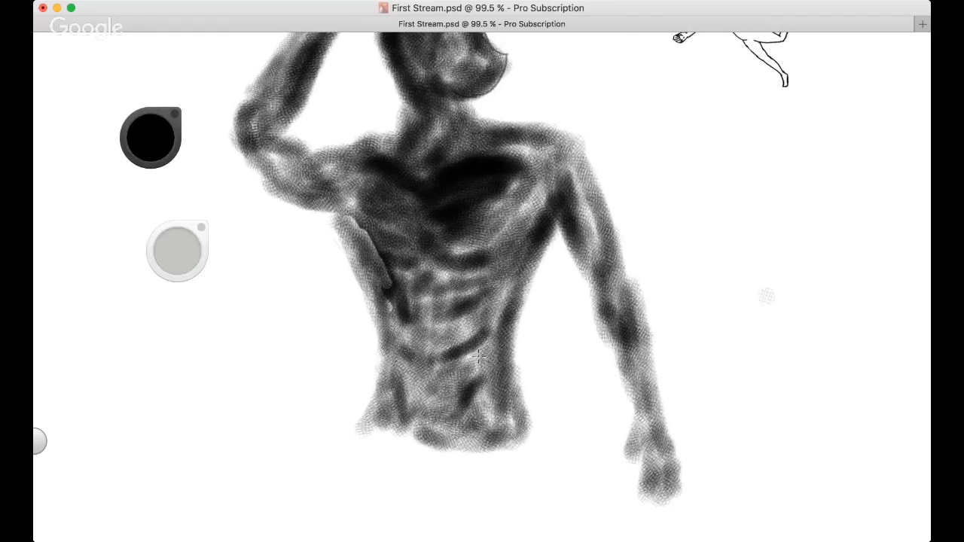
# Shade the lowered arm from shoulder to fingers with textured black strokes, with the flat base shown again
pyautogui.moveTo(543, 190)
pyautogui.mouseDown()
pyautogui.moveTo(530, 267)
pyautogui.moveTo(573, 226)
pyautogui.moveTo(535, 212)
pyautogui.moveTo(600, 302)
pyautogui.moveTo(581, 343)
pyautogui.mouseUp()
pyautogui.press('space')
pyautogui.moveTo(464, 306); pyautogui.dragTo(411, 226)
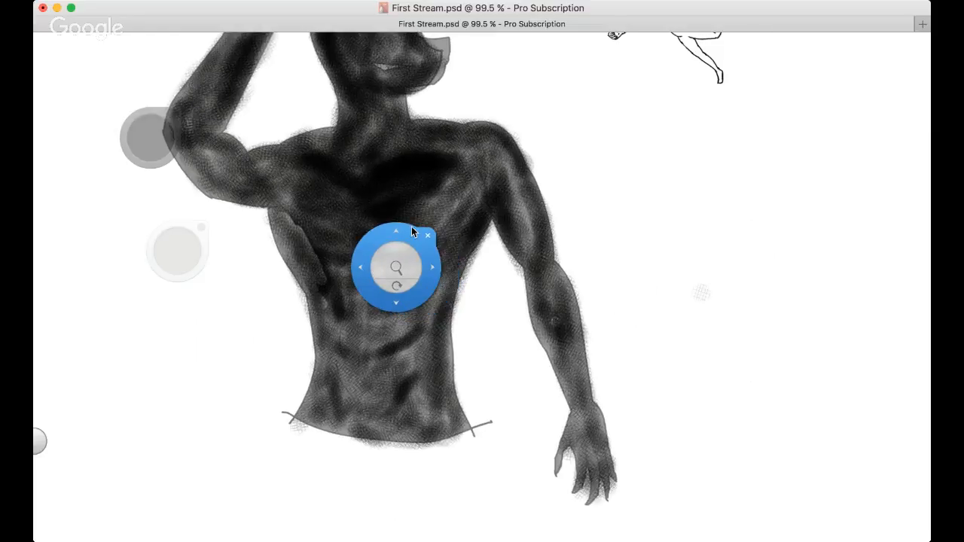
pyautogui.moveTo(539, 310)
pyautogui.mouseDown()
pyautogui.moveTo(561, 289)
pyautogui.moveTo(602, 476)
pyautogui.mouseUp()
pyautogui.moveTo(576, 415)
pyautogui.mouseDown()
pyautogui.moveTo(552, 466)
pyautogui.moveTo(568, 411)
pyautogui.moveTo(591, 452)
pyautogui.moveTo(580, 463)
pyautogui.moveTo(600, 477)
pyautogui.mouseUp()
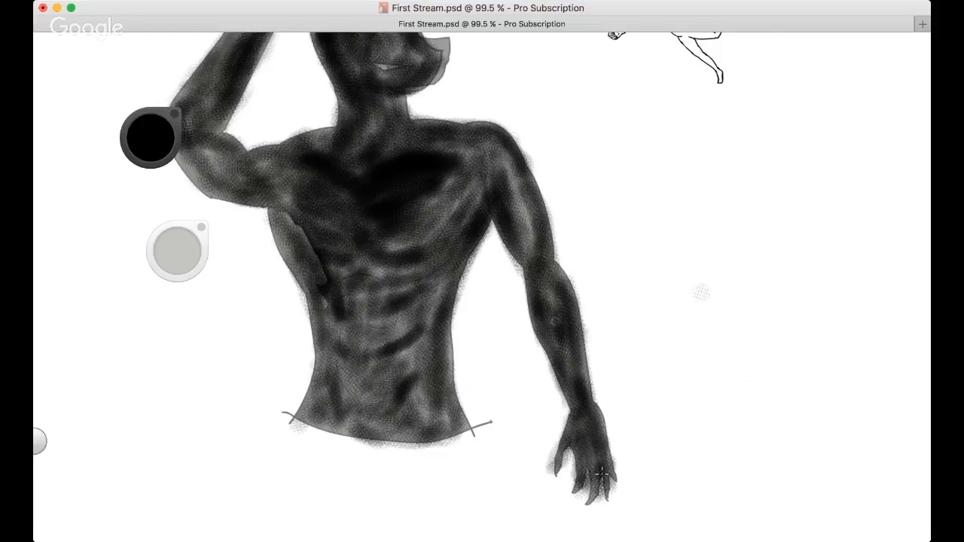
# Compare the shading with the flat base off and on, and darken the raised arm's elbow
pyautogui.press('space')
pyautogui.moveTo(290, 259)
pyautogui.mouseDown()
pyautogui.moveTo(369, 406)
pyautogui.moveTo(392, 421)
pyautogui.mouseUp()
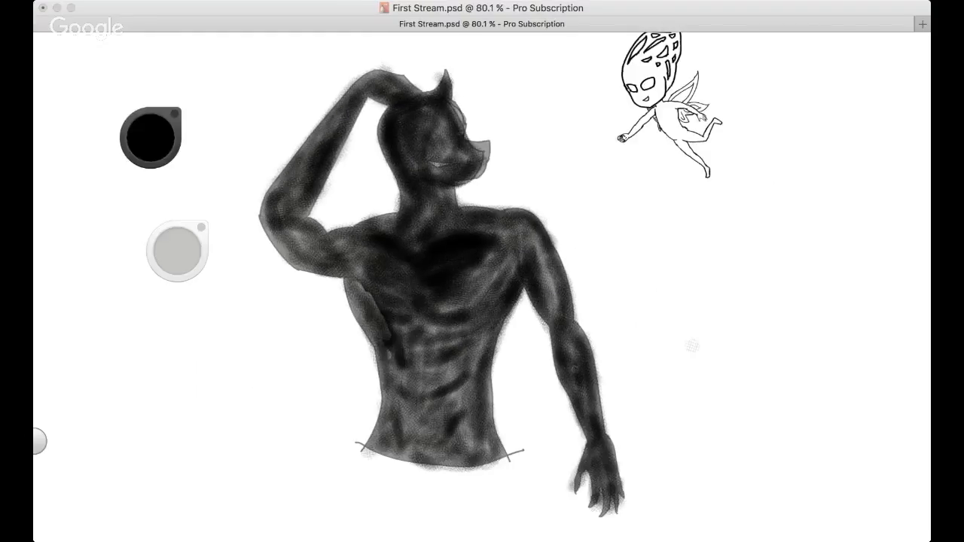
pyautogui.hotkey('ctrl', ',')
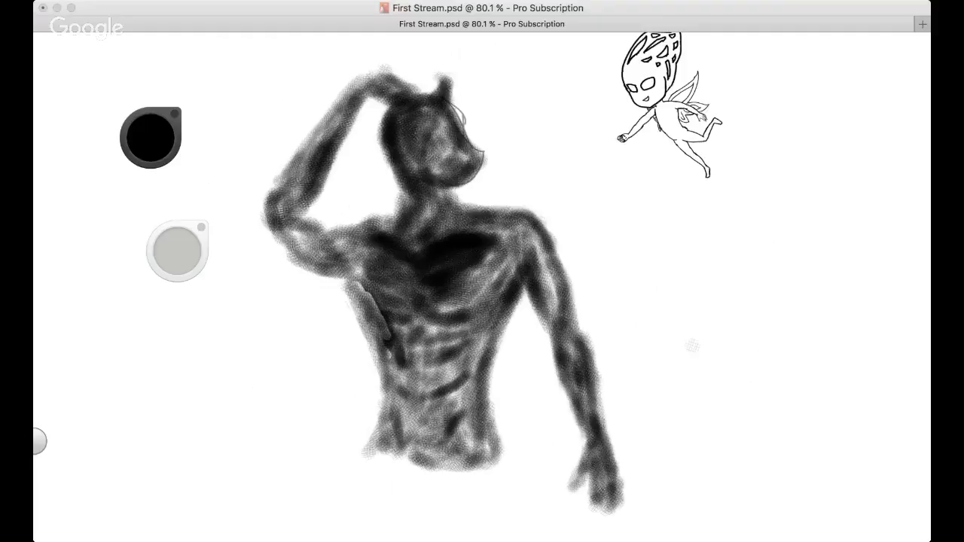
pyautogui.press('super+z')
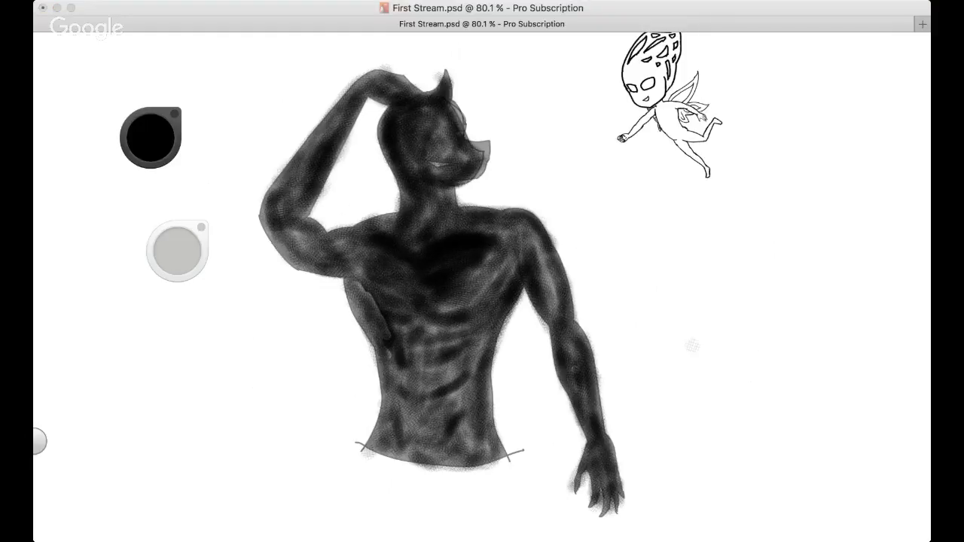
pyautogui.click(271, 228)
pyautogui.moveTo(271, 228)
pyautogui.mouseDown()
pyautogui.moveTo(287, 253)
pyautogui.moveTo(265, 218)
pyautogui.moveTo(281, 179)
pyautogui.moveTo(294, 241)
pyautogui.moveTo(327, 140)
pyautogui.moveTo(323, 223)
pyautogui.mouseUp()
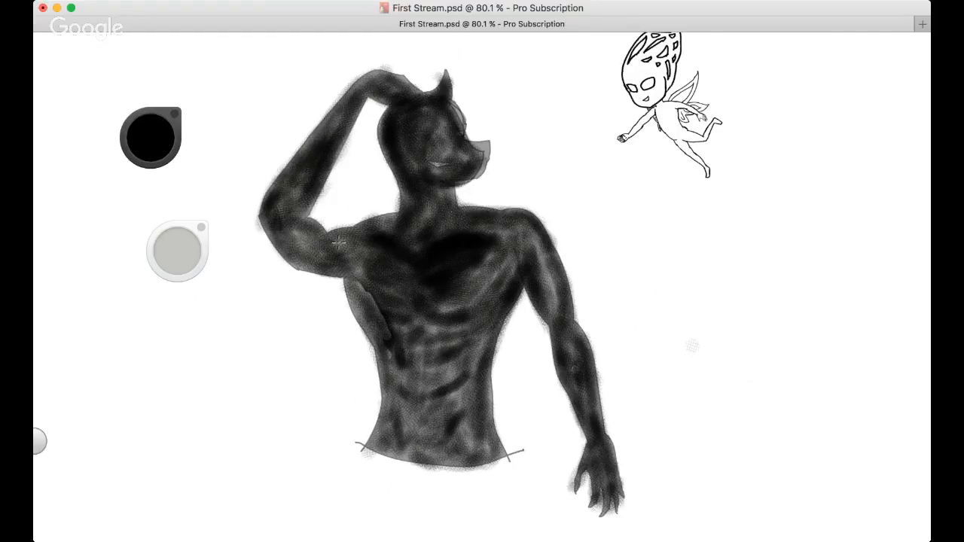
# Deepen the black shading on the muzzle and across the upper chest
pyautogui.click(201, 229)
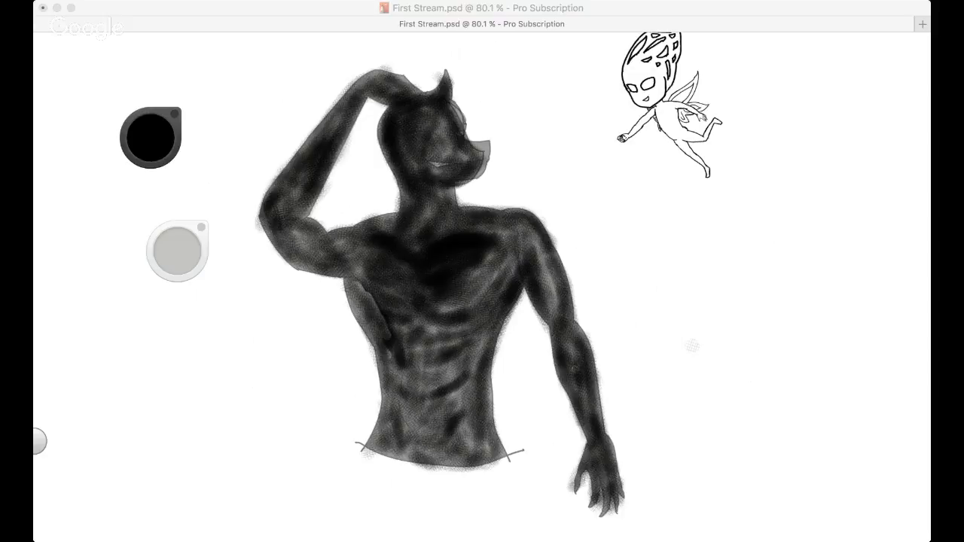
pyautogui.click(504, 197)
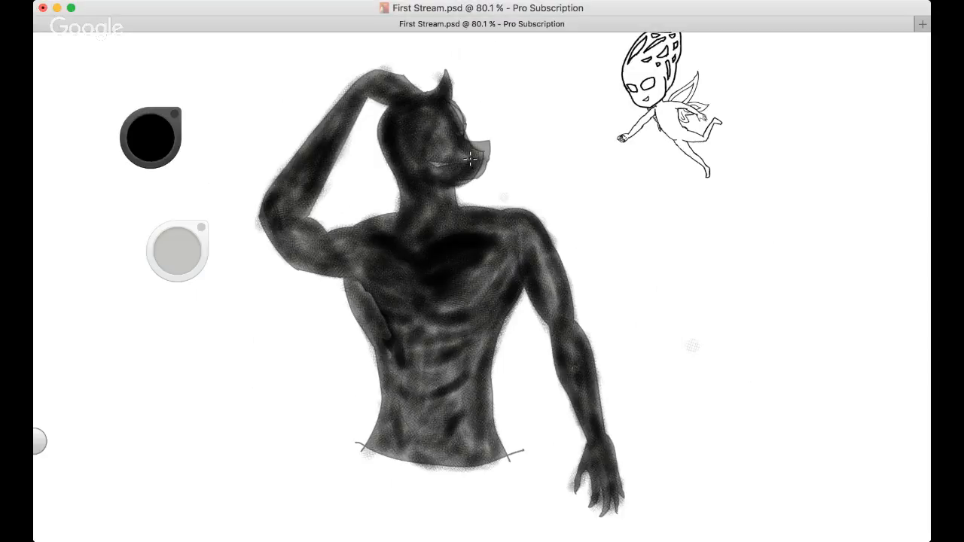
pyautogui.moveTo(471, 158)
pyautogui.mouseDown()
pyautogui.moveTo(451, 136)
pyautogui.moveTo(457, 155)
pyautogui.moveTo(445, 174)
pyautogui.moveTo(454, 165)
pyautogui.moveTo(436, 174)
pyautogui.mouseUp()
pyautogui.moveTo(490, 269)
pyautogui.mouseDown()
pyautogui.moveTo(488, 305)
pyautogui.moveTo(505, 256)
pyautogui.moveTo(531, 235)
pyautogui.moveTo(464, 239)
pyautogui.moveTo(361, 220)
pyautogui.moveTo(416, 244)
pyautogui.moveTo(486, 224)
pyautogui.moveTo(469, 222)
pyautogui.moveTo(379, 260)
pyautogui.moveTo(366, 249)
pyautogui.moveTo(406, 264)
pyautogui.moveTo(415, 285)
pyautogui.moveTo(338, 247)
pyautogui.mouseUp()
pyautogui.press('space')
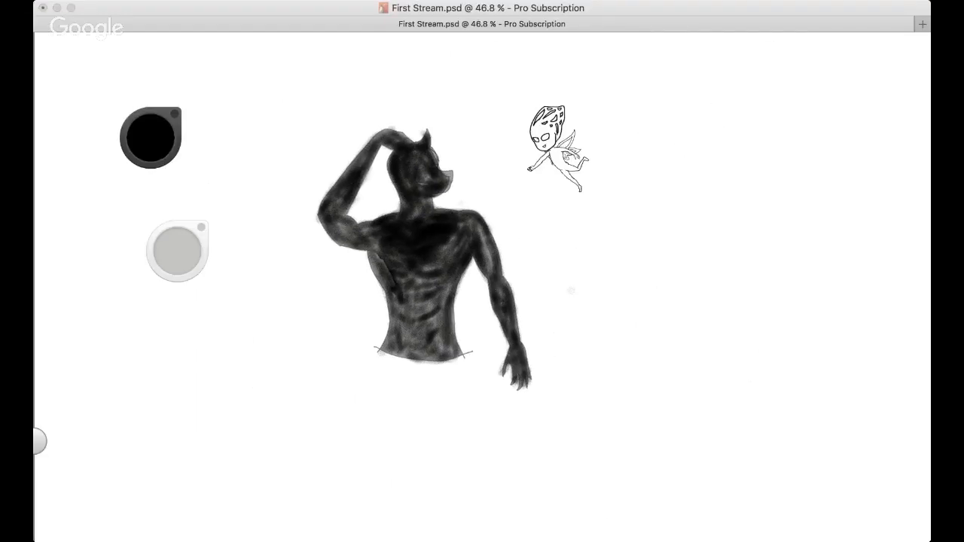
# Hide the flat base and darken the collarbones, shoulder line and base of the neck with black strokes
pyautogui.click(914, 471)
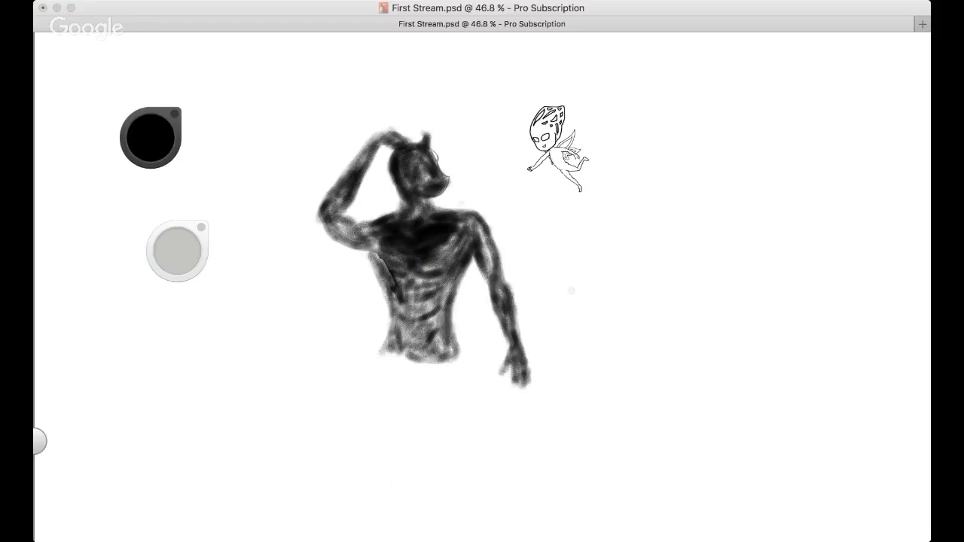
pyautogui.press('space')
pyautogui.moveTo(537, 252); pyautogui.dragTo(551, 255)
pyautogui.scroll(3, 587, 248)
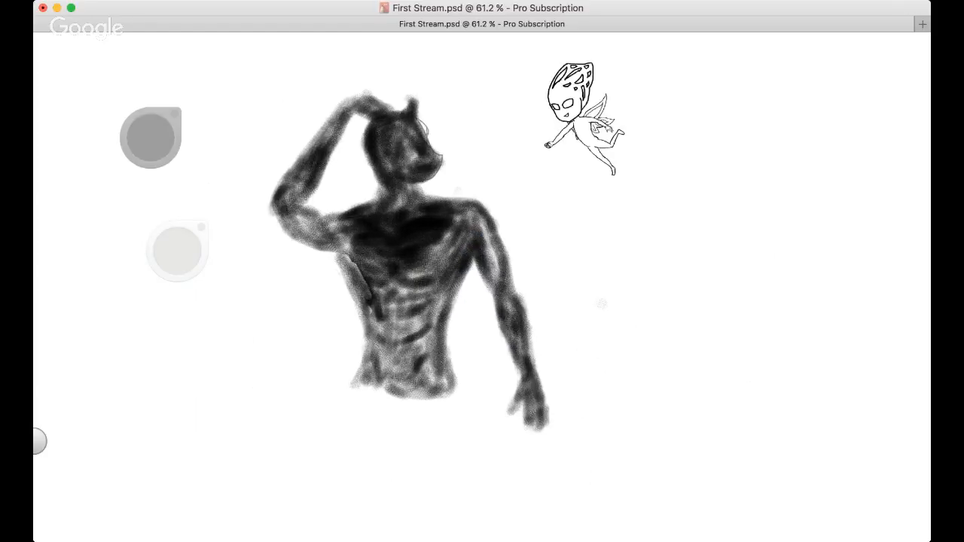
pyautogui.scroll(2, 576, 305)
pyautogui.moveTo(270, 232)
pyautogui.mouseDown()
pyautogui.moveTo(296, 219)
pyautogui.moveTo(300, 234)
pyautogui.moveTo(288, 243)
pyautogui.moveTo(341, 232)
pyautogui.moveTo(314, 227)
pyautogui.moveTo(341, 230)
pyautogui.moveTo(341, 221)
pyautogui.moveTo(324, 231)
pyautogui.moveTo(347, 242)
pyautogui.moveTo(340, 246)
pyautogui.moveTo(357, 270)
pyautogui.moveTo(297, 231)
pyautogui.moveTo(334, 197)
pyautogui.mouseUp()
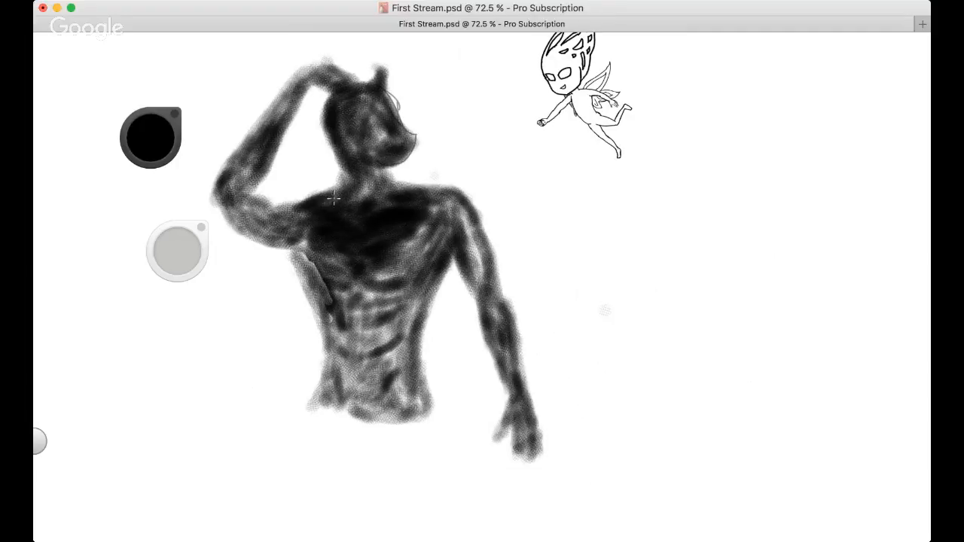
pyautogui.moveTo(399, 197)
pyautogui.mouseDown()
pyautogui.moveTo(350, 181)
pyautogui.moveTo(345, 200)
pyautogui.moveTo(370, 196)
pyautogui.moveTo(370, 185)
pyautogui.moveTo(409, 198)
pyautogui.mouseUp()
pyautogui.moveTo(313, 237); pyautogui.dragTo(305, 220)
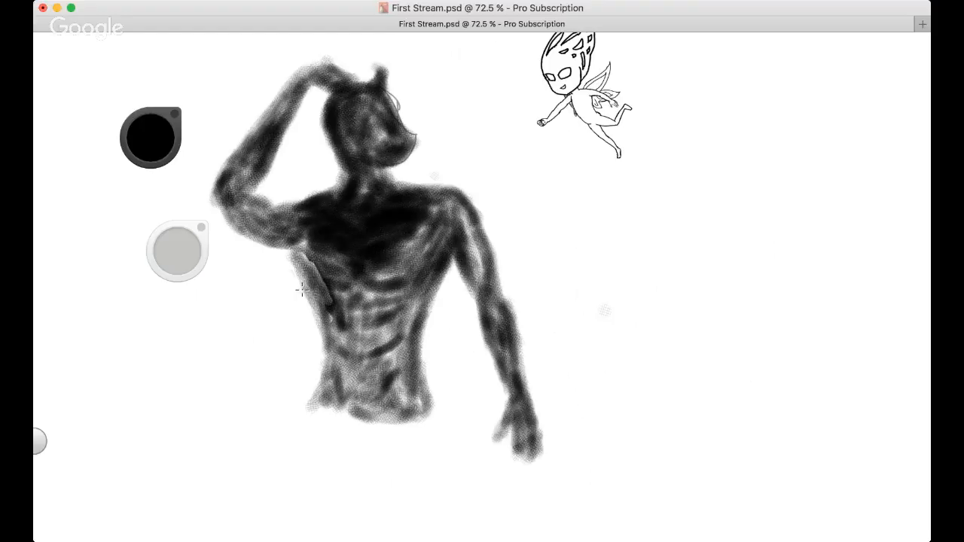
# Darken the torso's flank and the edges of the raised upper arm with textured black strokes
pyautogui.moveTo(301, 289)
pyautogui.mouseDown()
pyautogui.moveTo(311, 271)
pyautogui.moveTo(341, 305)
pyautogui.moveTo(396, 310)
pyautogui.moveTo(399, 352)
pyautogui.moveTo(389, 363)
pyautogui.mouseUp()
pyautogui.moveTo(429, 299)
pyautogui.mouseDown()
pyautogui.moveTo(441, 247)
pyautogui.moveTo(460, 257)
pyautogui.moveTo(443, 242)
pyautogui.moveTo(473, 292)
pyautogui.moveTo(460, 265)
pyautogui.moveTo(472, 283)
pyautogui.moveTo(473, 267)
pyautogui.moveTo(476, 292)
pyautogui.mouseUp()
pyautogui.press('space')
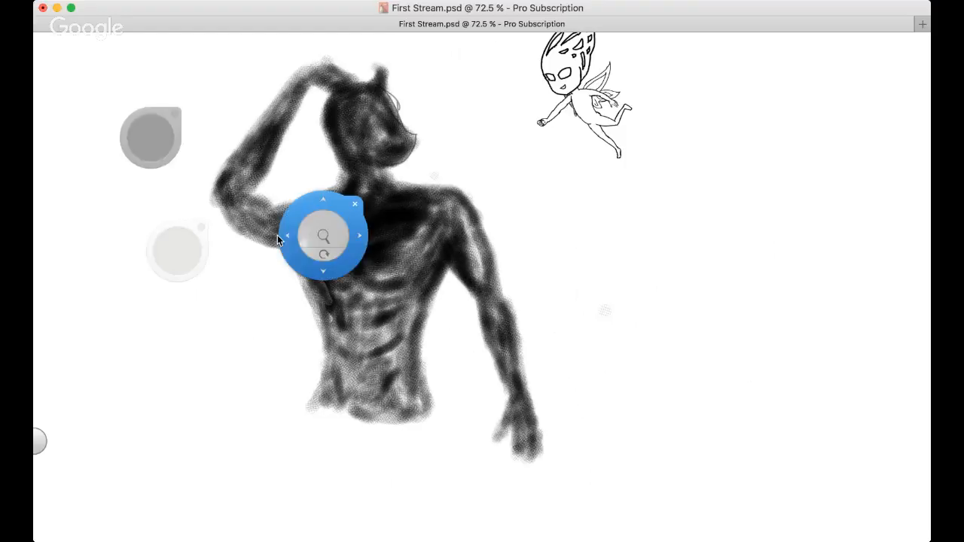
pyautogui.moveTo(289, 206)
pyautogui.mouseDown()
pyautogui.moveTo(242, 196)
pyautogui.moveTo(250, 194)
pyautogui.moveTo(228, 202)
pyautogui.moveTo(232, 211)
pyautogui.moveTo(228, 204)
pyautogui.moveTo(231, 219)
pyautogui.moveTo(265, 239)
pyautogui.moveTo(260, 232)
pyautogui.moveTo(305, 246)
pyautogui.moveTo(291, 245)
pyautogui.moveTo(397, 252)
pyautogui.moveTo(305, 266)
pyautogui.mouseUp()
pyautogui.rightClick(393, 266)
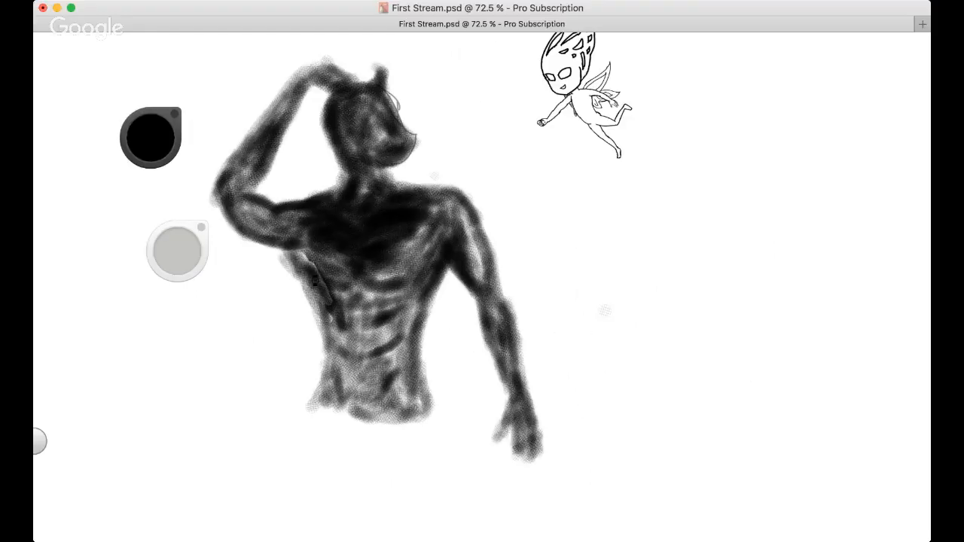
# Undo the last strokes around the raised upper arm and deepen the shading from its elbow up to the hand
pyautogui.press('super+z')
pyautogui.press('super+z')
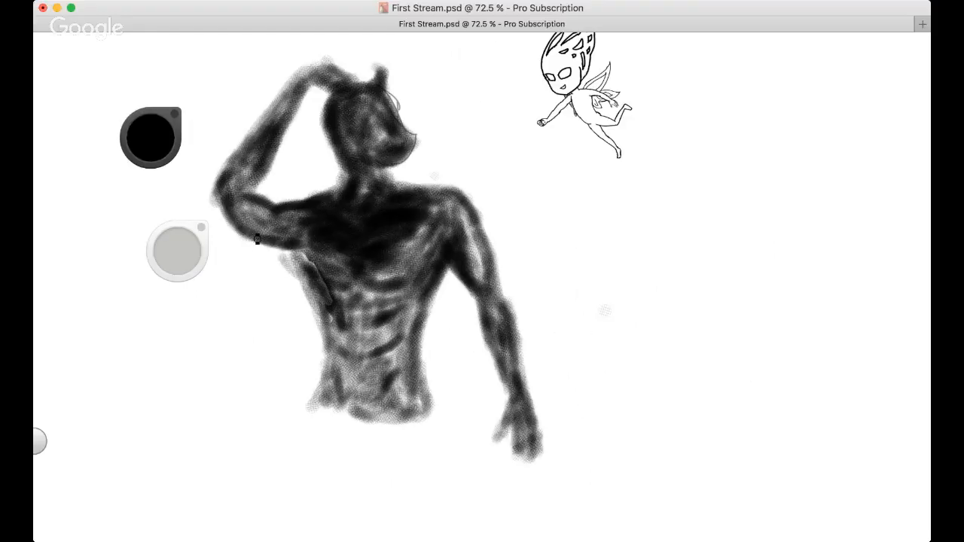
pyautogui.press('super+z')
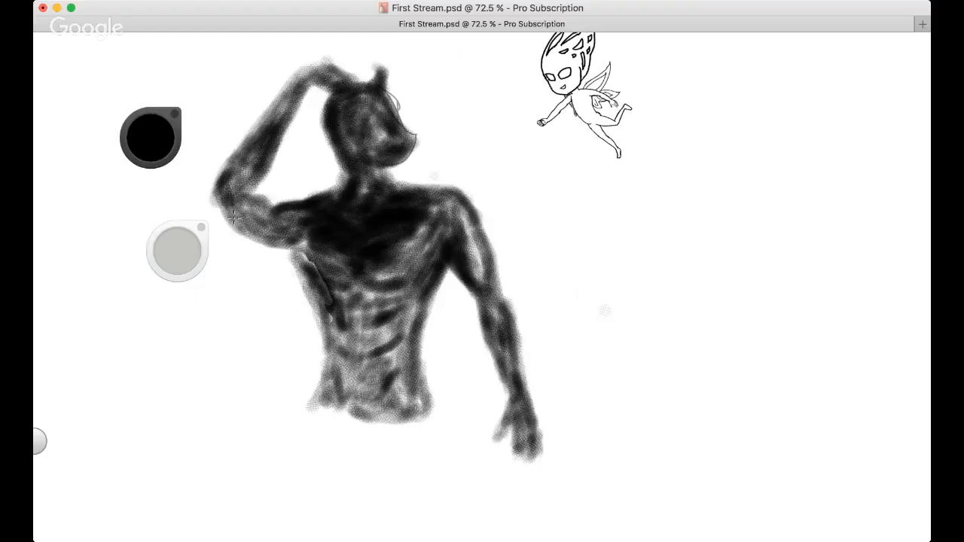
pyautogui.moveTo(233, 216)
pyautogui.mouseDown()
pyautogui.moveTo(271, 240)
pyautogui.moveTo(302, 233)
pyautogui.moveTo(277, 237)
pyautogui.moveTo(245, 209)
pyautogui.moveTo(258, 199)
pyautogui.moveTo(290, 212)
pyautogui.moveTo(246, 200)
pyautogui.moveTo(256, 127)
pyautogui.moveTo(271, 133)
pyautogui.moveTo(237, 160)
pyautogui.moveTo(246, 183)
pyautogui.moveTo(265, 172)
pyautogui.moveTo(256, 197)
pyautogui.moveTo(266, 163)
pyautogui.moveTo(268, 171)
pyautogui.moveTo(231, 185)
pyautogui.moveTo(273, 112)
pyautogui.moveTo(263, 130)
pyautogui.moveTo(299, 78)
pyautogui.moveTo(329, 91)
pyautogui.mouseUp()
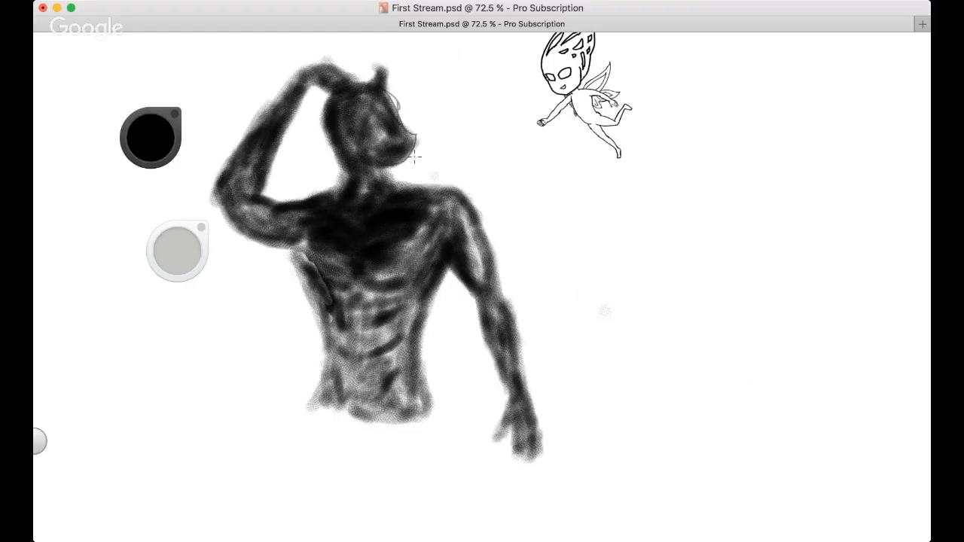
# Show the construction sketch with its sweeping tail curves again and bring the whole canvas into view
pyautogui.press('space')
pyautogui.moveTo(476, 285); pyautogui.dragTo(356, 253)
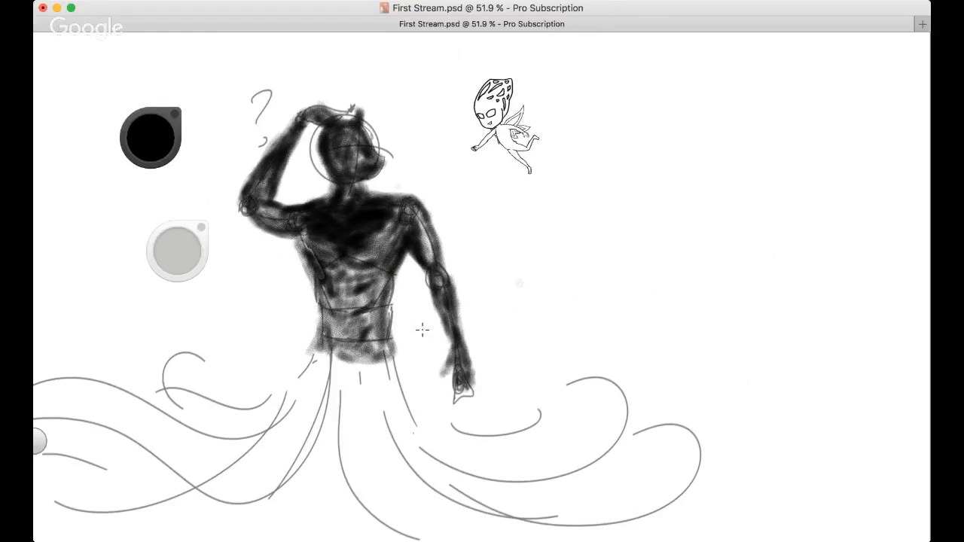
pyautogui.press('space')
pyautogui.moveTo(461, 304)
pyautogui.mouseDown()
pyautogui.moveTo(392, 304)
pyautogui.moveTo(449, 293)
pyautogui.mouseUp()
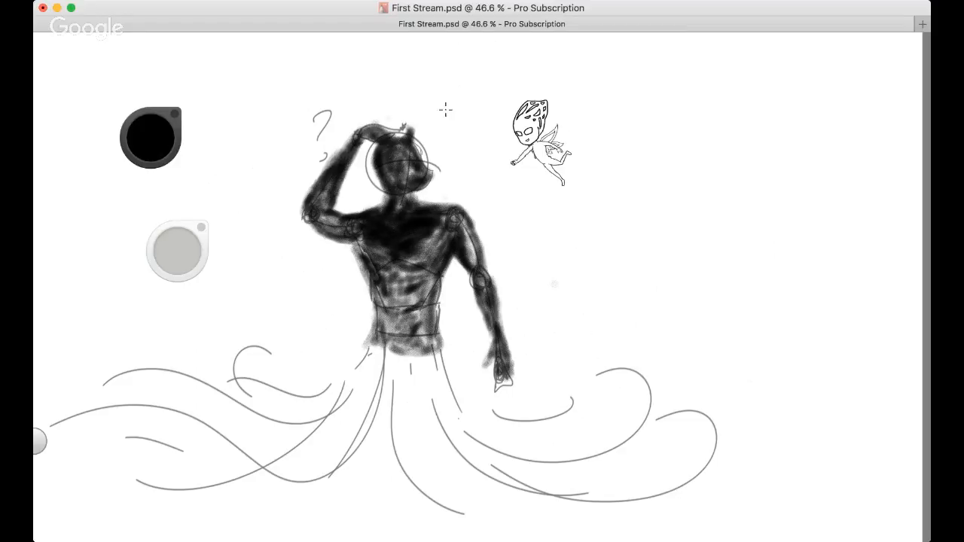
pyautogui.click(142, 124)
pyautogui.press('space')
pyautogui.moveTo(419, 316); pyautogui.dragTo(332, 293)
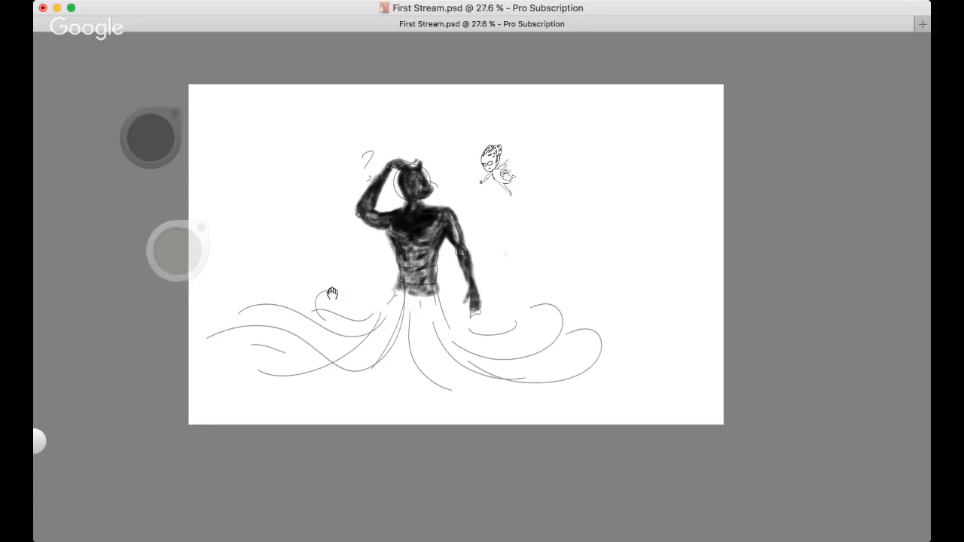
pyautogui.click(225, 341)
pyautogui.moveTo(219, 345); pyautogui.dragTo(303, 319)
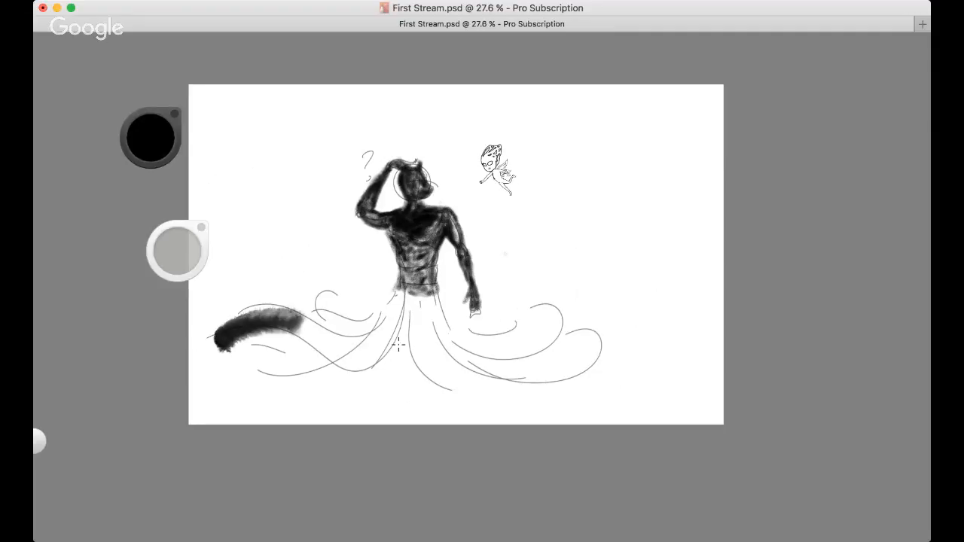
pyautogui.hotkey('ctrl', 'z')
pyautogui.moveTo(219, 338); pyautogui.dragTo(372, 345)
pyautogui.press('super+z')
pyautogui.moveTo(216, 339)
pyautogui.mouseDown()
pyautogui.moveTo(383, 321)
pyautogui.moveTo(401, 302)
pyautogui.moveTo(275, 368)
pyautogui.mouseUp()
pyautogui.press('super+z')
pyautogui.press('super+z')
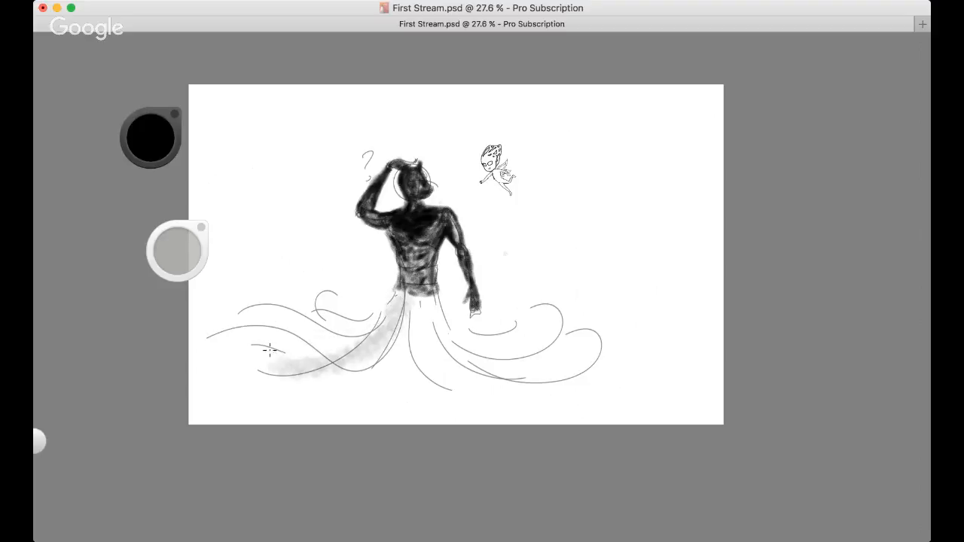
pyautogui.press('super+z')
# Paint soft gray smoke along the sketched curves on both sides below the waist, undoing the last strokes in the right half
pyautogui.moveTo(213, 345); pyautogui.dragTo(407, 333)
pyautogui.moveTo(407, 300)
pyautogui.mouseDown()
pyautogui.moveTo(312, 336)
pyautogui.moveTo(350, 354)
pyautogui.moveTo(294, 373)
pyautogui.mouseUp()
pyautogui.moveTo(406, 299)
pyautogui.mouseDown()
pyautogui.moveTo(396, 327)
pyautogui.moveTo(339, 350)
pyautogui.moveTo(354, 338)
pyautogui.moveTo(324, 308)
pyautogui.moveTo(351, 312)
pyautogui.moveTo(268, 362)
pyautogui.moveTo(263, 347)
pyautogui.moveTo(370, 343)
pyautogui.moveTo(441, 399)
pyautogui.moveTo(447, 323)
pyautogui.moveTo(473, 381)
pyautogui.moveTo(516, 400)
pyautogui.moveTo(568, 366)
pyautogui.moveTo(556, 357)
pyautogui.moveTo(485, 393)
pyautogui.moveTo(452, 331)
pyautogui.moveTo(562, 377)
pyautogui.moveTo(549, 336)
pyautogui.moveTo(478, 354)
pyautogui.moveTo(423, 294)
pyautogui.moveTo(445, 325)
pyautogui.moveTo(525, 370)
pyautogui.mouseUp()
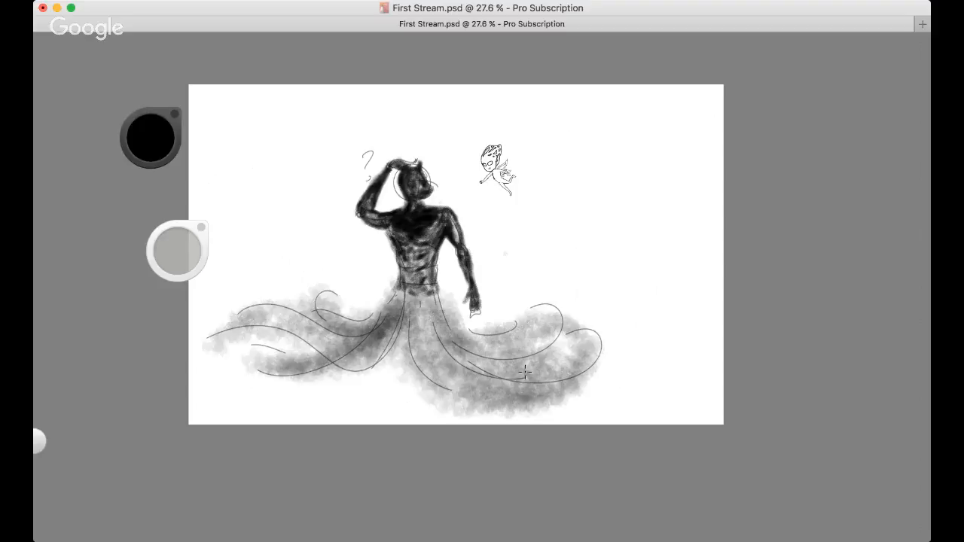
pyautogui.press('super+z')
pyautogui.press('super+z')
pyautogui.press('super+z')
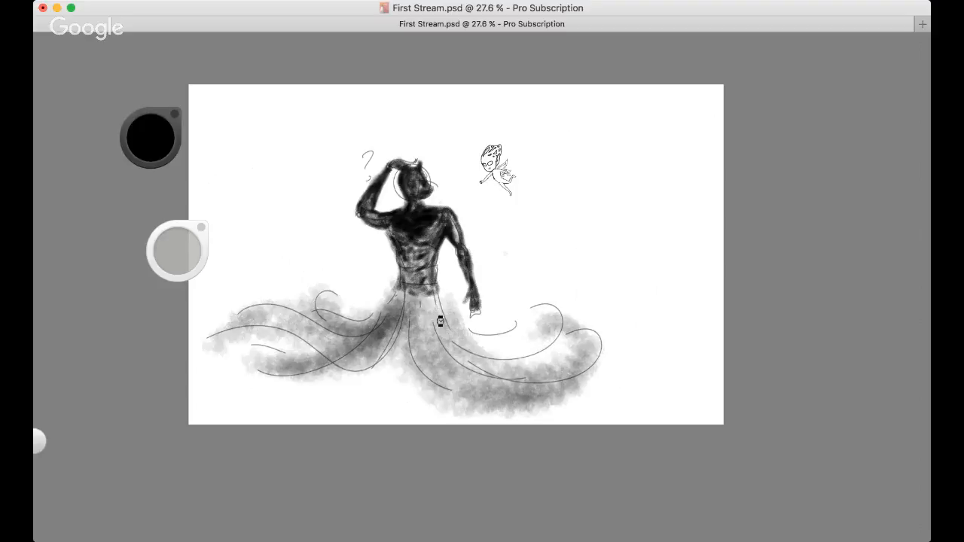
pyautogui.press('super+z')
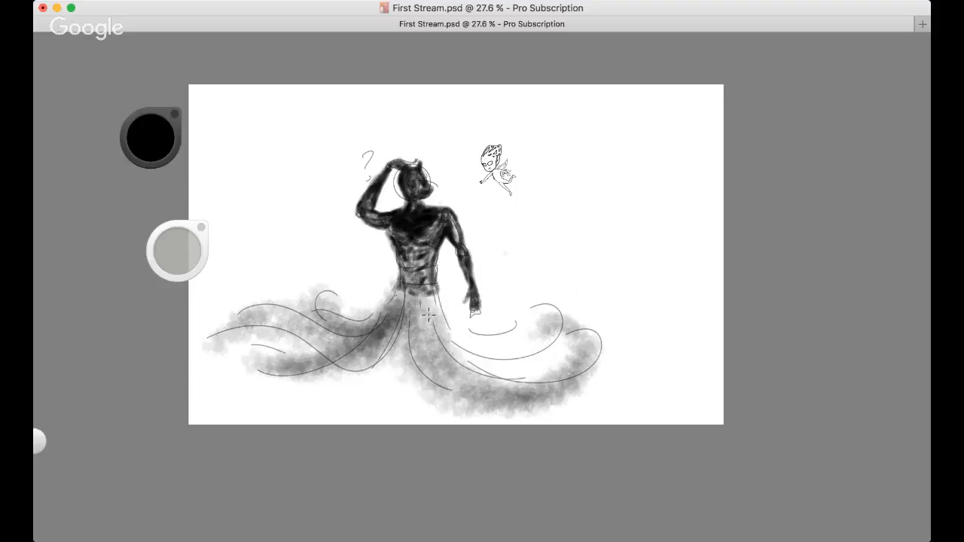
# Fill the gaps between the tail curves with layered gray smoke below the waist and undo the last few strokes
pyautogui.moveTo(431, 301)
pyautogui.mouseDown()
pyautogui.moveTo(519, 377)
pyautogui.moveTo(519, 361)
pyautogui.moveTo(546, 360)
pyautogui.moveTo(398, 379)
pyautogui.moveTo(317, 367)
pyautogui.moveTo(256, 377)
pyautogui.moveTo(241, 354)
pyautogui.moveTo(301, 343)
pyautogui.moveTo(311, 385)
pyautogui.moveTo(391, 377)
pyautogui.moveTo(370, 400)
pyautogui.moveTo(459, 407)
pyautogui.moveTo(388, 400)
pyautogui.moveTo(542, 331)
pyautogui.moveTo(467, 369)
pyautogui.moveTo(392, 331)
pyautogui.moveTo(486, 341)
pyautogui.moveTo(346, 293)
pyautogui.moveTo(355, 308)
pyautogui.moveTo(320, 322)
pyautogui.mouseUp()
pyautogui.moveTo(383, 305)
pyautogui.mouseDown()
pyautogui.moveTo(357, 315)
pyautogui.moveTo(386, 323)
pyautogui.moveTo(390, 305)
pyautogui.moveTo(321, 308)
pyautogui.moveTo(393, 299)
pyautogui.moveTo(306, 338)
pyautogui.moveTo(230, 331)
pyautogui.moveTo(360, 328)
pyautogui.moveTo(264, 369)
pyautogui.moveTo(240, 356)
pyautogui.moveTo(218, 364)
pyautogui.moveTo(298, 398)
pyautogui.moveTo(418, 379)
pyautogui.moveTo(407, 367)
pyautogui.moveTo(474, 334)
pyautogui.moveTo(509, 343)
pyautogui.moveTo(528, 328)
pyautogui.moveTo(465, 344)
pyautogui.mouseUp()
pyautogui.press('super+z')
pyautogui.press('super+z')
pyautogui.press('super+z')
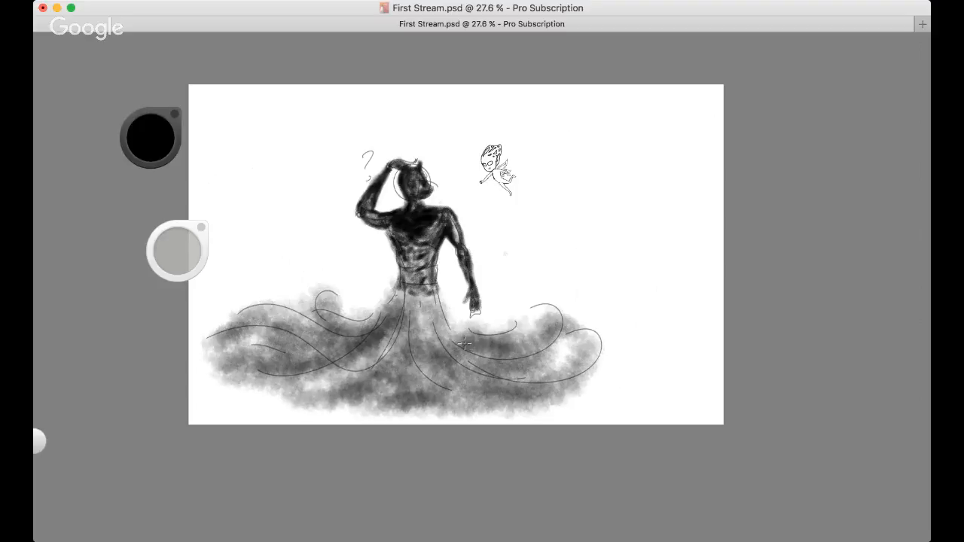
# Glaze soft black smoke texture over the torso, the lowered arm and the raised arm
pyautogui.press('space')
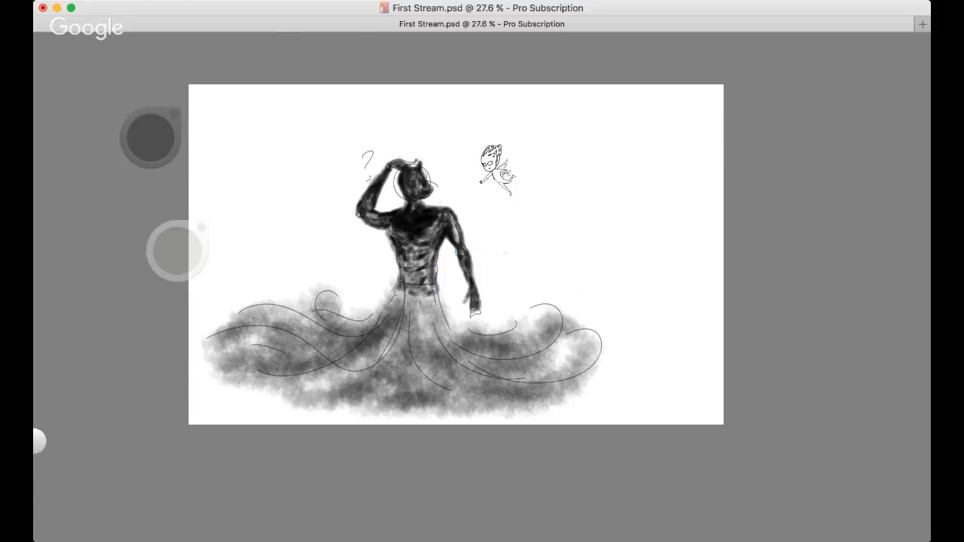
pyautogui.scroll(5, 468, 285)
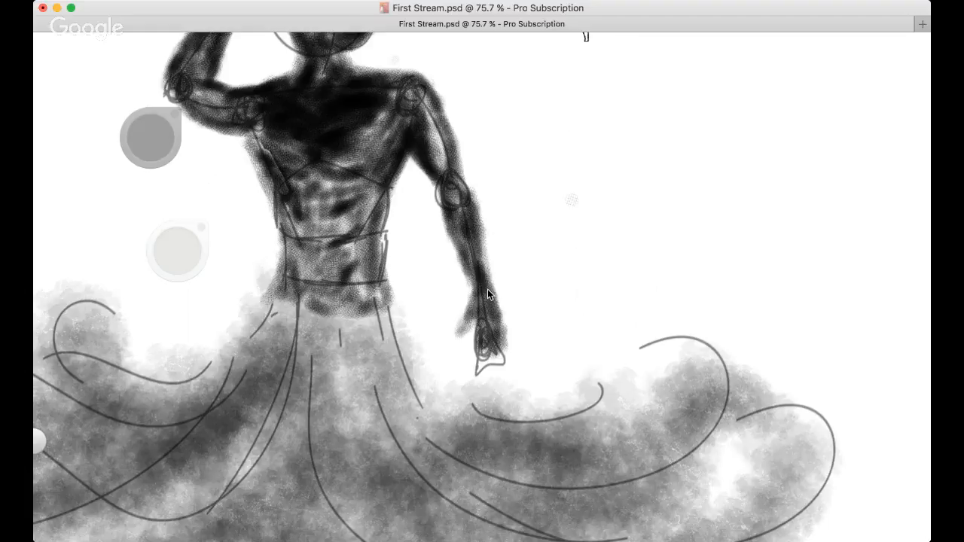
pyautogui.moveTo(308, 239); pyautogui.dragTo(329, 330)
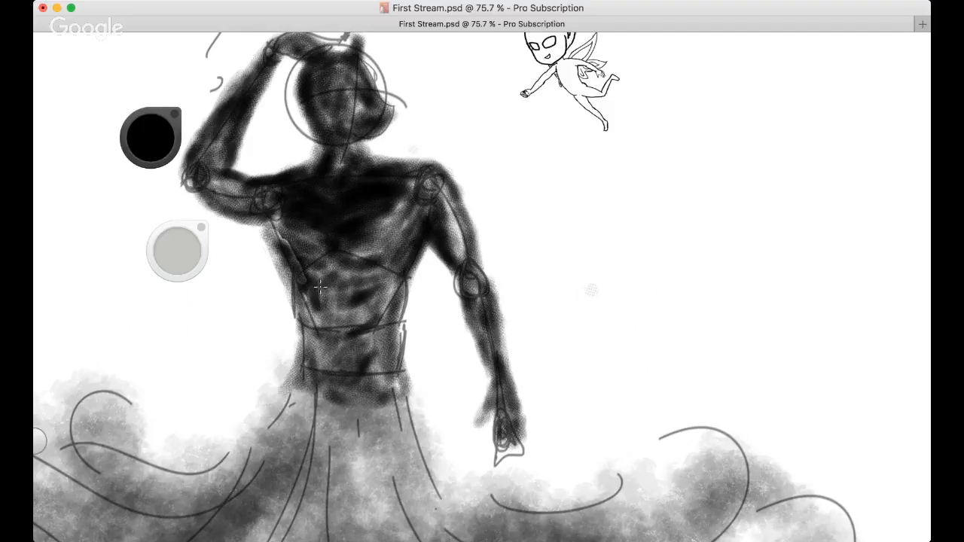
pyautogui.moveTo(288, 235); pyautogui.dragTo(320, 364)
pyautogui.moveTo(338, 325); pyautogui.dragTo(388, 248)
pyautogui.moveTo(397, 211); pyautogui.dragTo(380, 361)
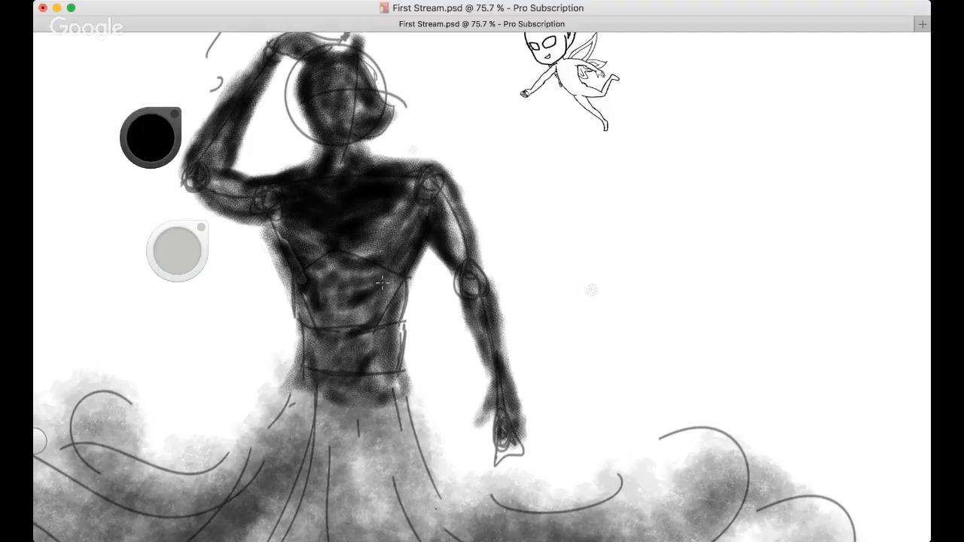
pyautogui.moveTo(423, 226)
pyautogui.mouseDown()
pyautogui.moveTo(445, 187)
pyautogui.moveTo(480, 298)
pyautogui.moveTo(501, 433)
pyautogui.moveTo(486, 421)
pyautogui.moveTo(452, 241)
pyautogui.mouseUp()
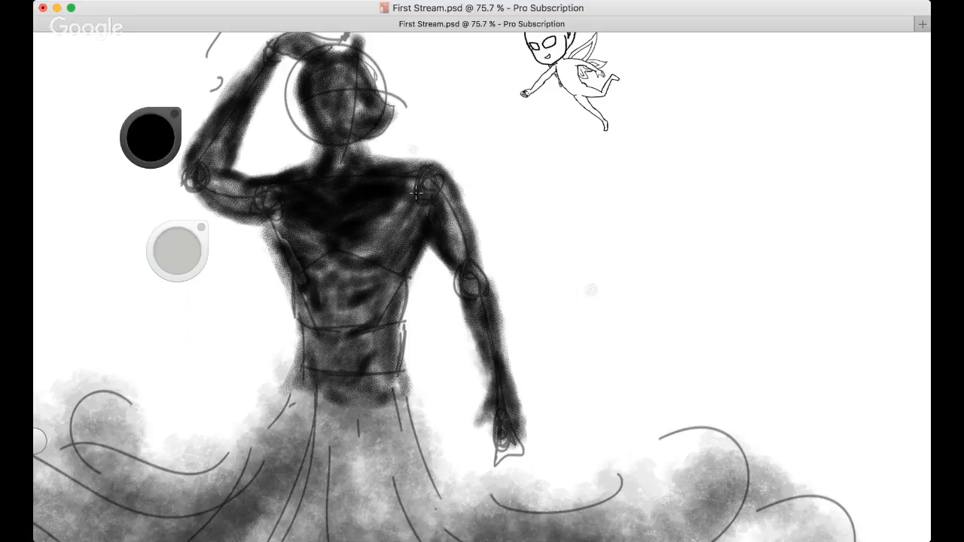
pyautogui.moveTo(319, 272)
pyautogui.mouseDown()
pyautogui.moveTo(275, 214)
pyautogui.moveTo(360, 317)
pyautogui.moveTo(343, 234)
pyautogui.moveTo(376, 170)
pyautogui.moveTo(354, 226)
pyautogui.moveTo(369, 239)
pyautogui.moveTo(361, 290)
pyautogui.moveTo(442, 271)
pyautogui.moveTo(435, 220)
pyautogui.moveTo(429, 230)
pyautogui.moveTo(482, 264)
pyautogui.moveTo(488, 196)
pyautogui.moveTo(441, 158)
pyautogui.moveTo(396, 147)
pyautogui.moveTo(452, 167)
pyautogui.mouseUp()
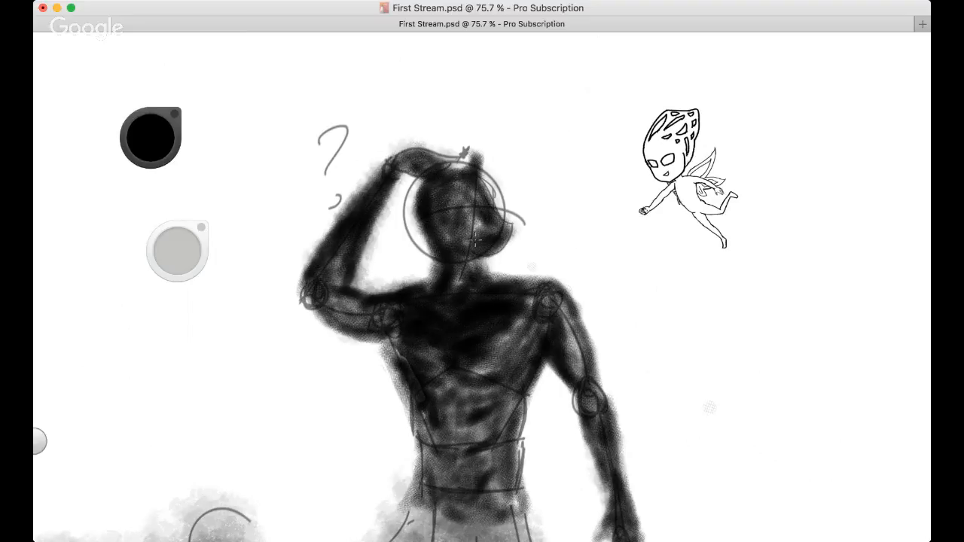
# Soften the head with smoky strokes, then undo the halo around the lowered arm and repaint it lighter from shoulder to hand
pyautogui.moveTo(475, 239)
pyautogui.mouseDown()
pyautogui.moveTo(512, 277)
pyautogui.moveTo(544, 278)
pyautogui.moveTo(520, 280)
pyautogui.mouseUp()
pyautogui.moveTo(383, 307); pyautogui.dragTo(270, 231)
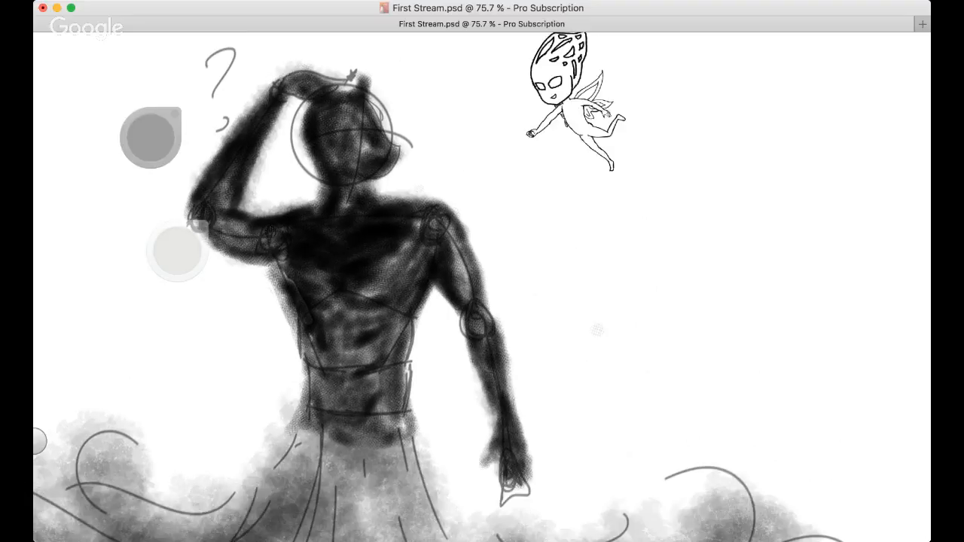
pyautogui.moveTo(460, 287)
pyautogui.mouseDown()
pyautogui.moveTo(421, 437)
pyautogui.moveTo(493, 417)
pyautogui.moveTo(468, 304)
pyautogui.moveTo(451, 300)
pyautogui.moveTo(486, 360)
pyautogui.moveTo(484, 344)
pyautogui.moveTo(498, 414)
pyautogui.moveTo(455, 324)
pyautogui.moveTo(474, 256)
pyautogui.moveTo(452, 203)
pyautogui.moveTo(491, 307)
pyautogui.moveTo(497, 381)
pyautogui.mouseUp()
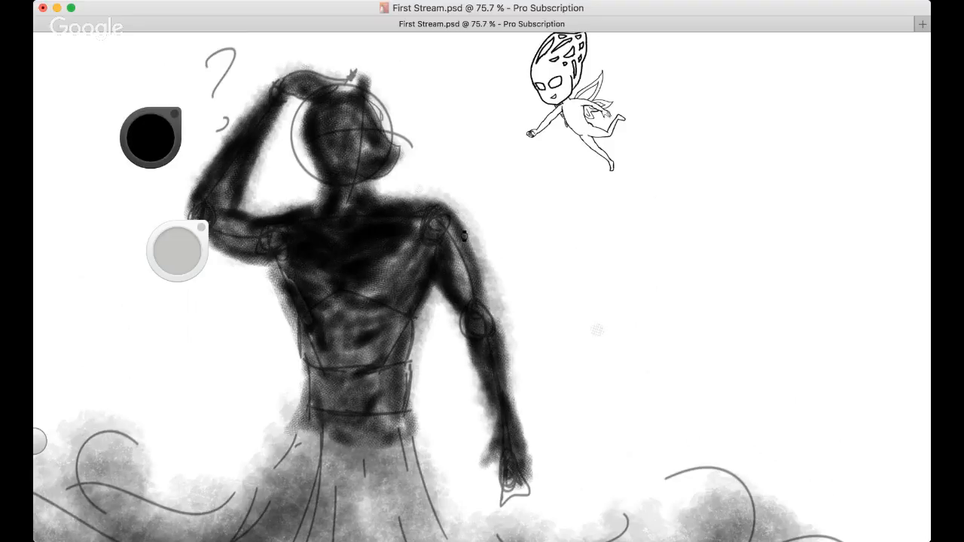
pyautogui.press('super+z')
pyautogui.press('super+z')
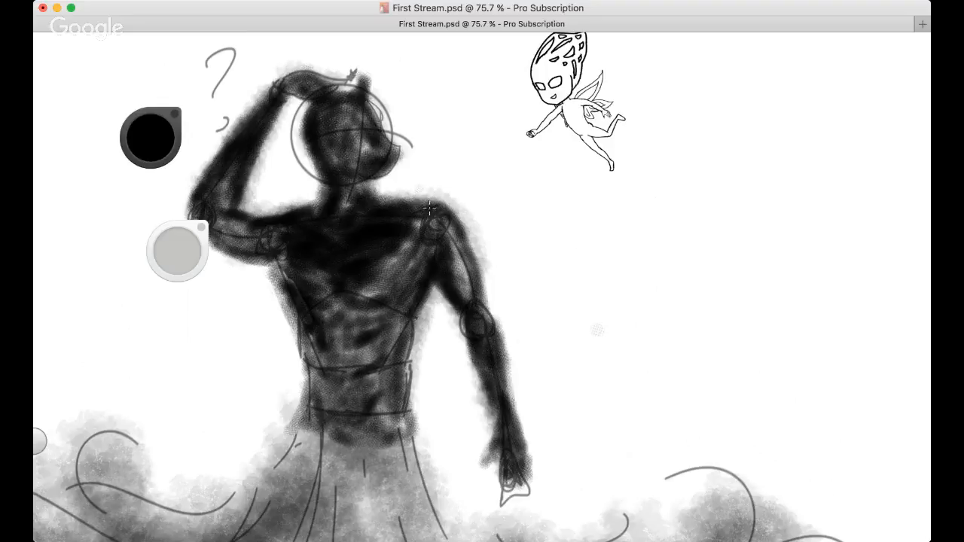
pyautogui.press('super+z')
pyautogui.moveTo(429, 208)
pyautogui.mouseDown()
pyautogui.moveTo(455, 214)
pyautogui.moveTo(488, 283)
pyautogui.moveTo(510, 427)
pyautogui.mouseUp()
# Hide the construction sketch and review the whole figure with its smoke tail
pyautogui.press('space')
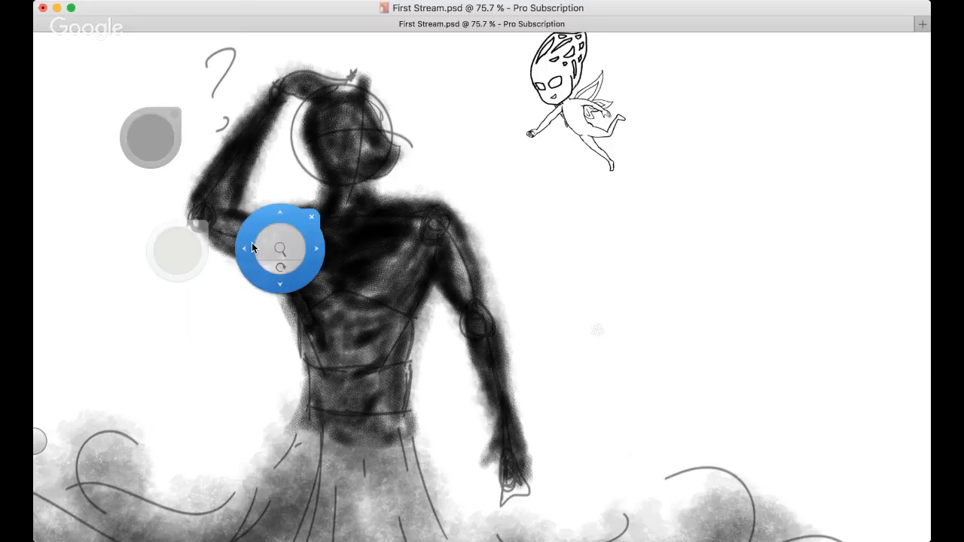
pyautogui.moveTo(252, 243); pyautogui.dragTo(326, 265)
pyautogui.press('space')
pyautogui.moveTo(482, 283); pyautogui.dragTo(298, 266)
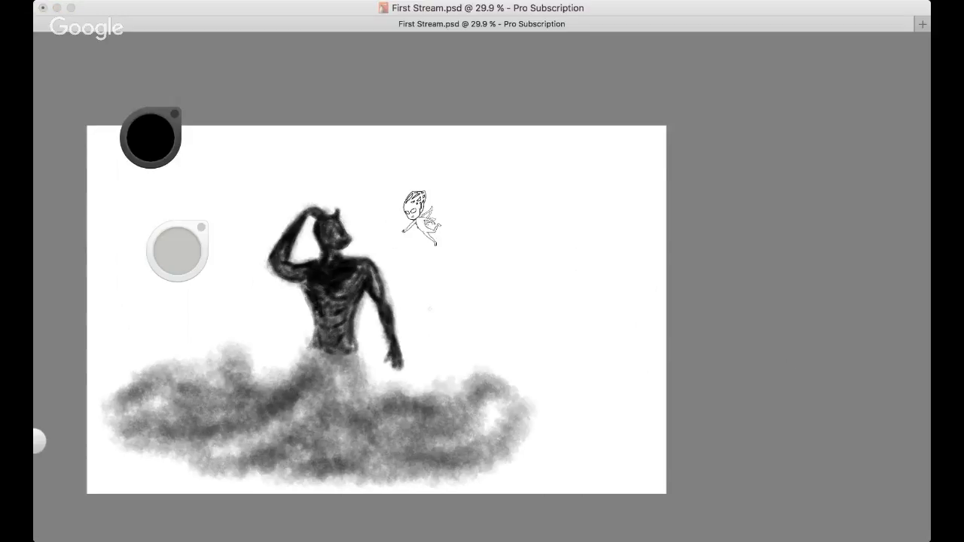
pyautogui.press('space')
pyautogui.moveTo(464, 277); pyautogui.dragTo(407, 249)
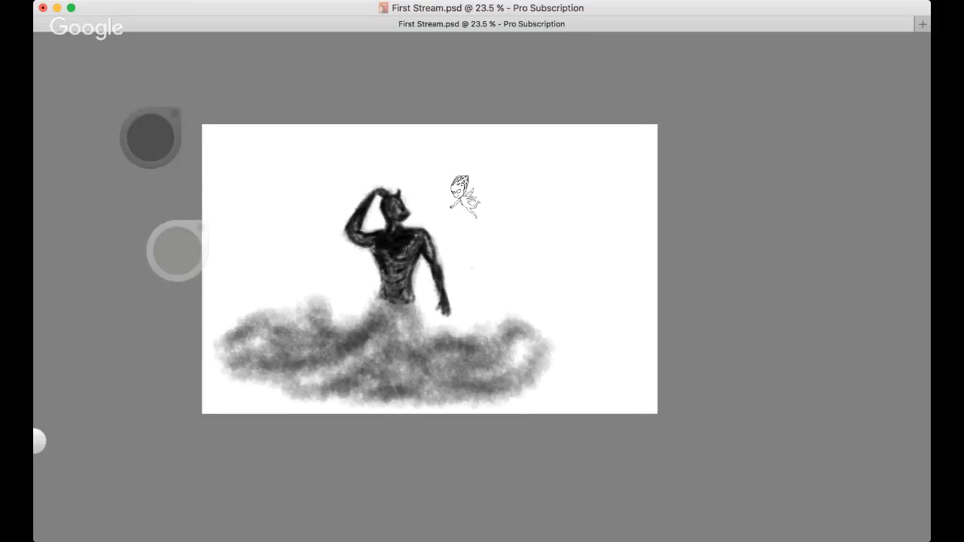
# Blend the waist into the smoke with dark strokes and add flowing dark streaks through the left and lower smoke
pyautogui.scroll(3, 472, 267)
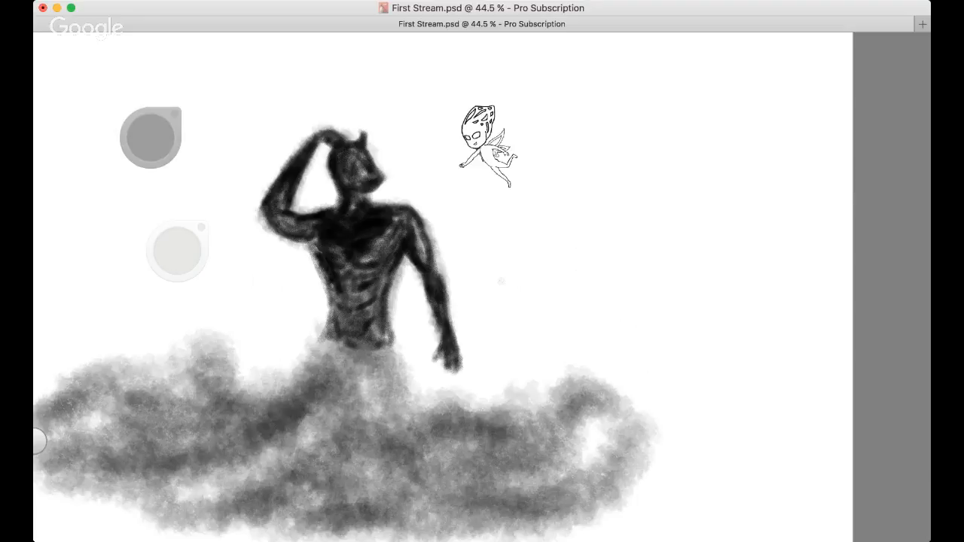
pyautogui.moveTo(317, 364); pyautogui.dragTo(401, 278)
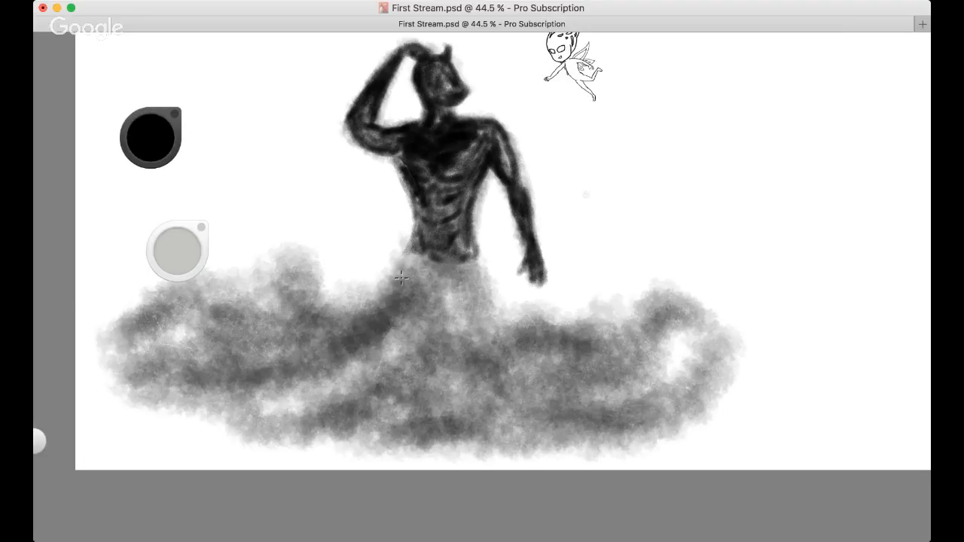
pyautogui.moveTo(326, 343)
pyautogui.mouseDown()
pyautogui.moveTo(434, 251)
pyautogui.moveTo(441, 264)
pyautogui.moveTo(466, 260)
pyautogui.moveTo(460, 273)
pyautogui.moveTo(469, 279)
pyautogui.moveTo(479, 265)
pyautogui.moveTo(469, 314)
pyautogui.moveTo(504, 279)
pyautogui.moveTo(452, 332)
pyautogui.moveTo(473, 319)
pyautogui.moveTo(458, 279)
pyautogui.moveTo(399, 290)
pyautogui.moveTo(332, 331)
pyautogui.moveTo(363, 304)
pyautogui.moveTo(309, 301)
pyautogui.moveTo(293, 283)
pyautogui.moveTo(344, 286)
pyautogui.moveTo(324, 297)
pyautogui.mouseUp()
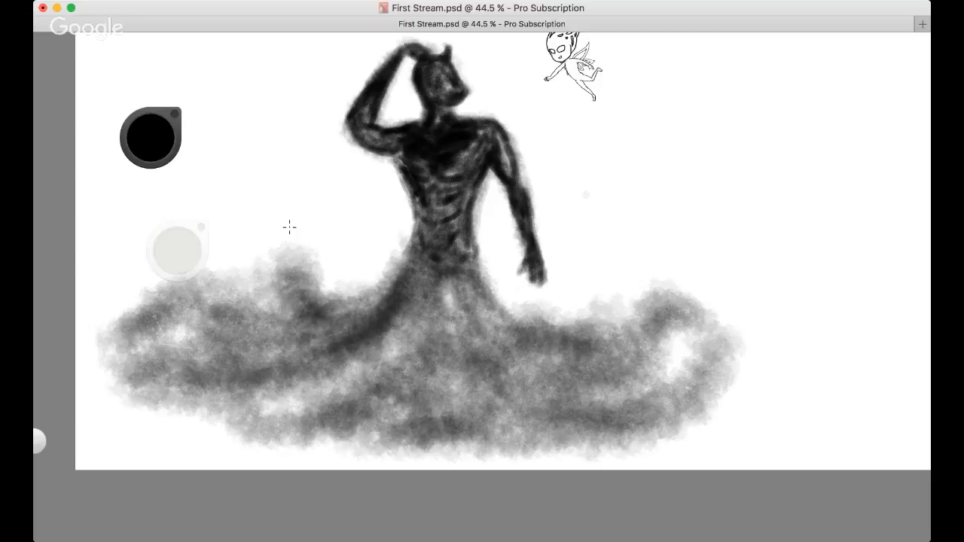
pyautogui.moveTo(289, 227); pyautogui.dragTo(315, 253)
pyautogui.moveTo(256, 371)
pyautogui.mouseDown()
pyautogui.moveTo(349, 391)
pyautogui.moveTo(406, 377)
pyautogui.moveTo(241, 376)
pyautogui.moveTo(421, 382)
pyautogui.moveTo(320, 407)
pyautogui.moveTo(354, 331)
pyautogui.moveTo(302, 316)
pyautogui.moveTo(386, 310)
pyautogui.moveTo(472, 351)
pyautogui.moveTo(482, 317)
pyautogui.moveTo(392, 418)
pyautogui.moveTo(510, 345)
pyautogui.moveTo(576, 395)
pyautogui.mouseUp()
# Paint dark flowing streaks through the smoke to the right of the waist
pyautogui.press('space')
pyautogui.moveTo(402, 257); pyautogui.dragTo(241, 296)
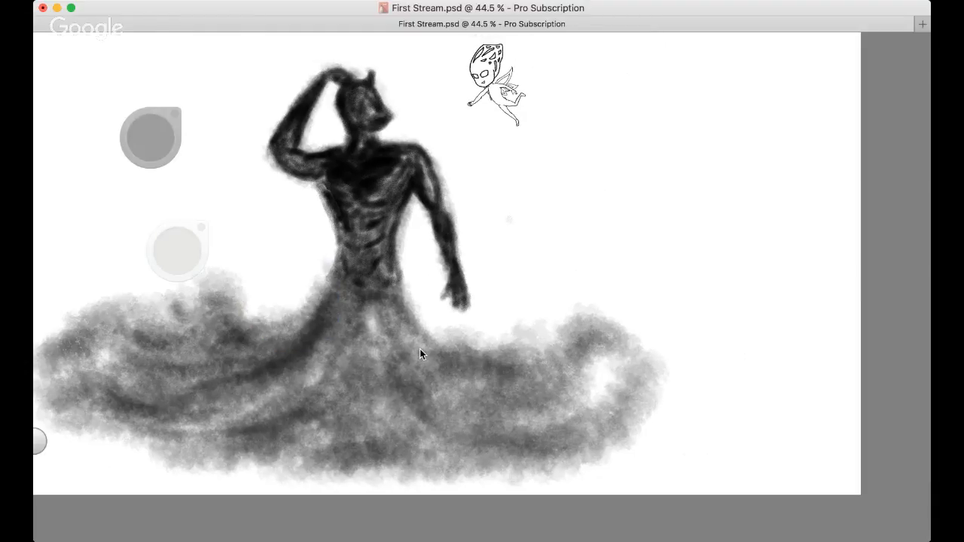
pyautogui.moveTo(420, 349)
pyautogui.mouseDown()
pyautogui.moveTo(400, 377)
pyautogui.moveTo(404, 366)
pyautogui.moveTo(560, 401)
pyautogui.moveTo(506, 384)
pyautogui.moveTo(444, 339)
pyautogui.moveTo(476, 394)
pyautogui.moveTo(543, 392)
pyautogui.moveTo(581, 366)
pyautogui.moveTo(500, 435)
pyautogui.moveTo(369, 372)
pyautogui.moveTo(332, 410)
pyautogui.moveTo(471, 418)
pyautogui.moveTo(514, 377)
pyautogui.moveTo(456, 362)
pyautogui.moveTo(473, 339)
pyautogui.moveTo(522, 378)
pyautogui.mouseUp()
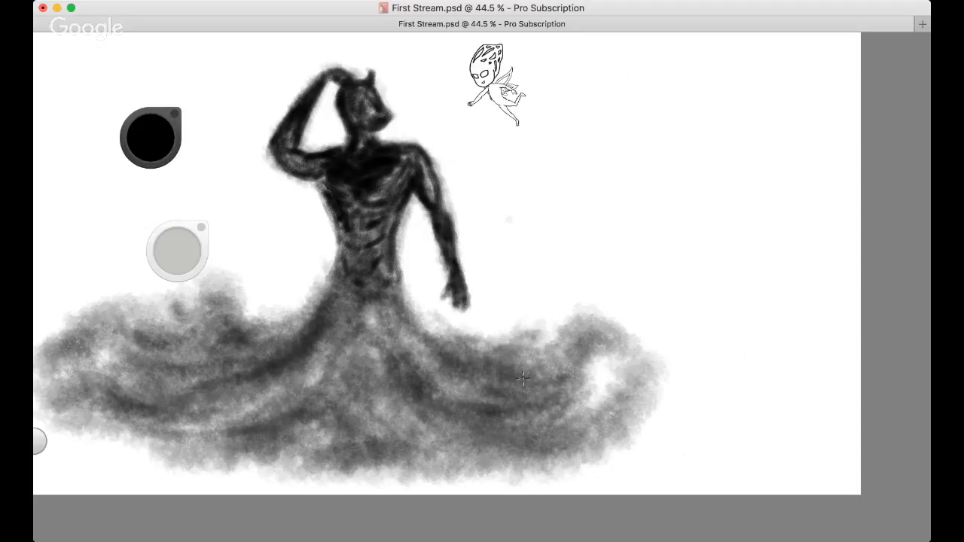
pyautogui.scroll(-6, 390, 301)
pyautogui.scroll(8, 390, 301)
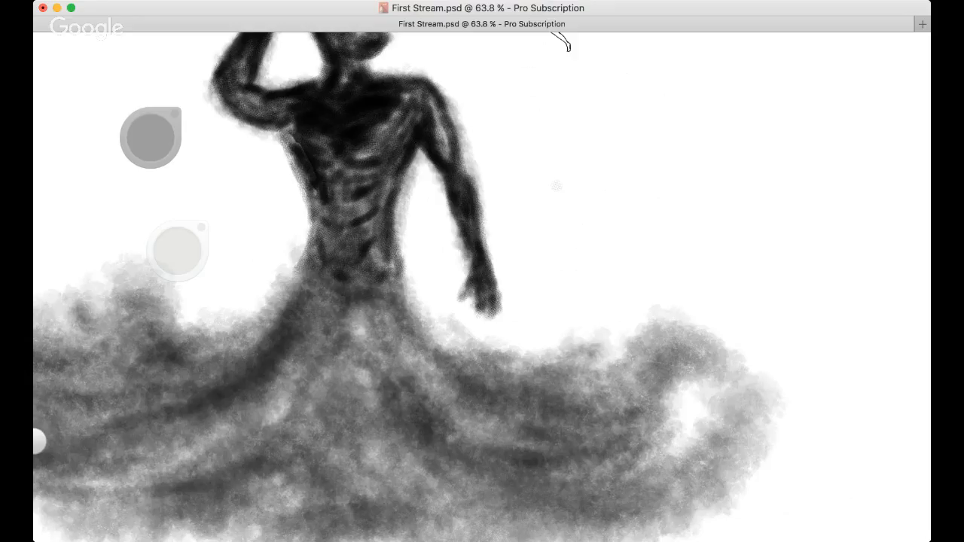
pyautogui.scroll(-4, 556, 184)
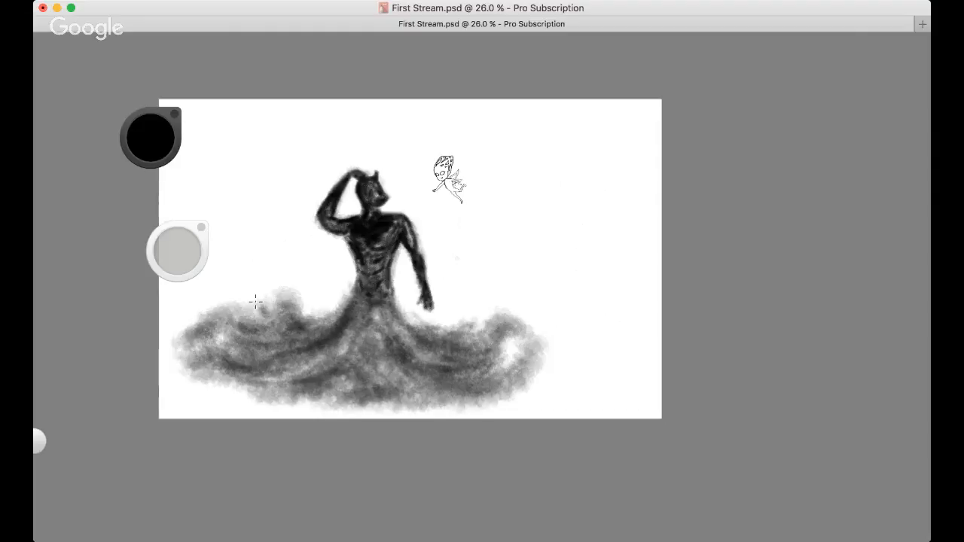
pyautogui.moveTo(547, 187)
pyautogui.mouseDown()
pyautogui.moveTo(546, 226)
pyautogui.moveTo(528, 189)
pyautogui.mouseUp()
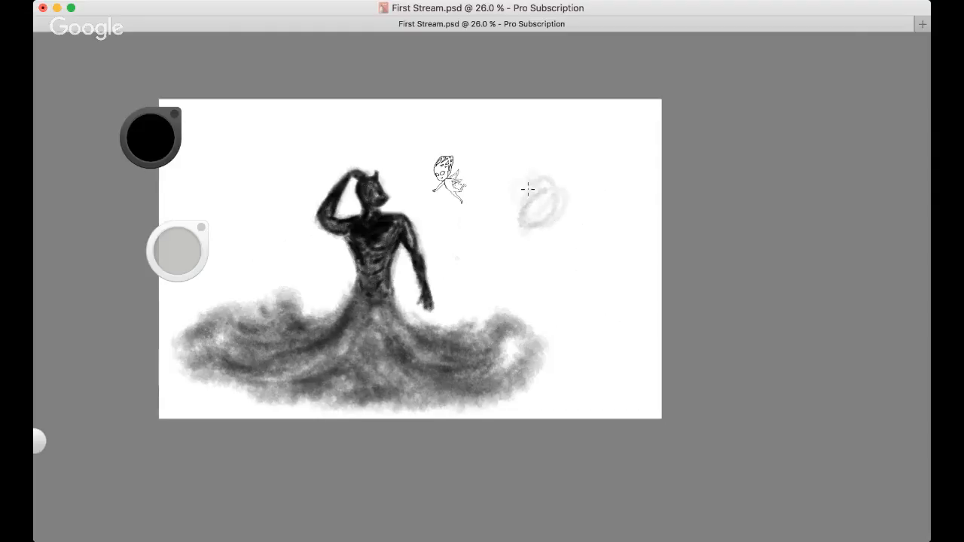
pyautogui.press('super+z')
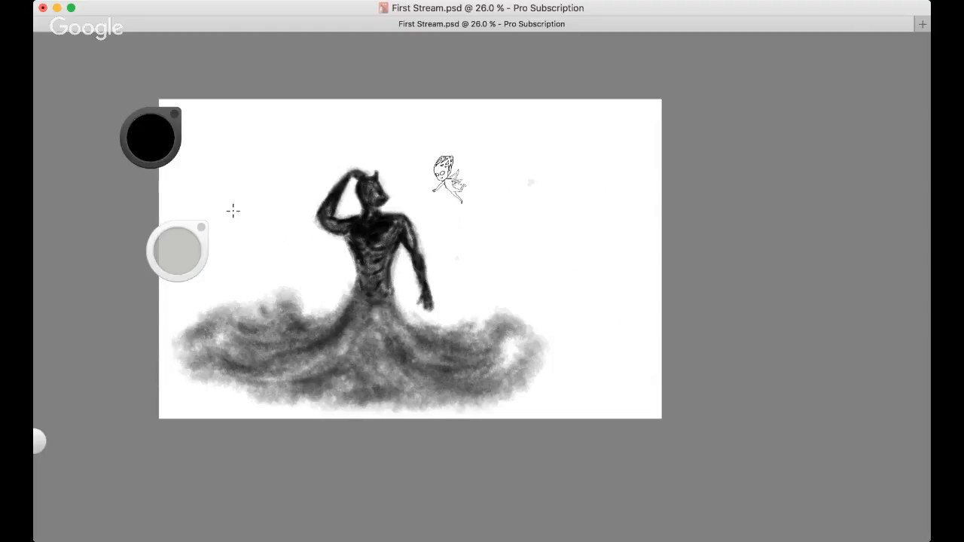
# Touch up the smoke's center and left side, and fill the pale gap in its right swirl with gray strokes
pyautogui.click(457, 259)
pyautogui.press('space')
pyautogui.moveTo(361, 336); pyautogui.dragTo(340, 351)
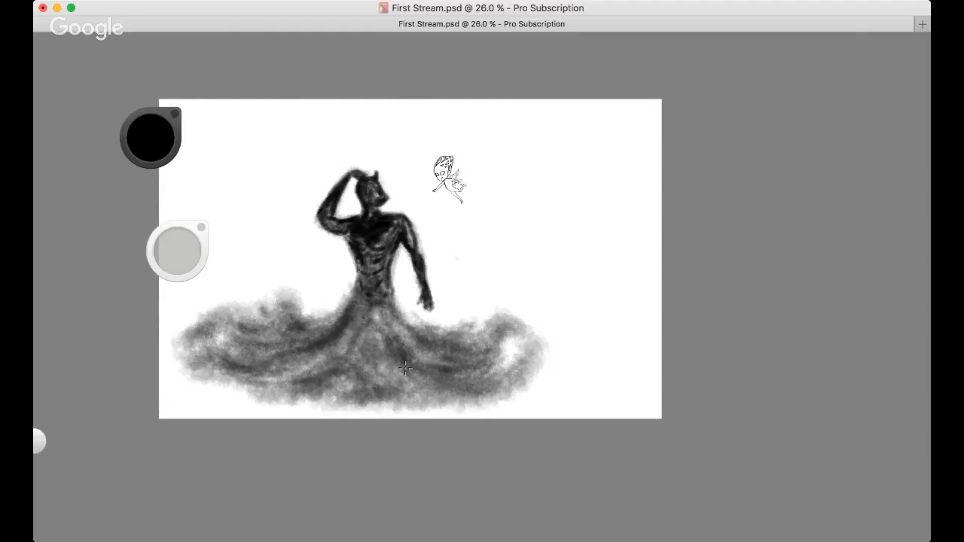
pyautogui.moveTo(228, 349)
pyautogui.mouseDown()
pyautogui.moveTo(202, 340)
pyautogui.moveTo(226, 328)
pyautogui.mouseUp()
pyautogui.moveTo(487, 346)
pyautogui.mouseDown()
pyautogui.moveTo(511, 341)
pyautogui.moveTo(497, 374)
pyautogui.moveTo(508, 378)
pyautogui.mouseUp()
pyautogui.press('space')
pyautogui.moveTo(351, 294)
pyautogui.mouseDown()
pyautogui.moveTo(345, 307)
pyautogui.moveTo(357, 269)
pyautogui.moveTo(356, 286)
pyautogui.moveTo(405, 315)
pyautogui.moveTo(387, 274)
pyautogui.moveTo(394, 253)
pyautogui.moveTo(465, 236)
pyautogui.mouseUp()
pyautogui.press('space')
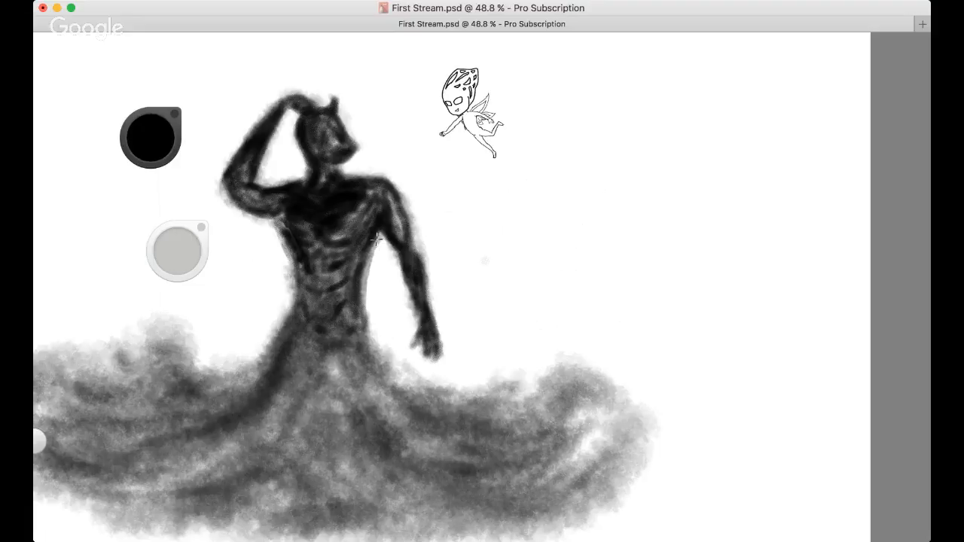
pyautogui.moveTo(377, 237)
pyautogui.mouseDown()
pyautogui.moveTo(372, 267)
pyautogui.moveTo(376, 258)
pyautogui.mouseUp()
pyautogui.press('super+z')
pyautogui.press('super+z')
pyautogui.click(182, 249)
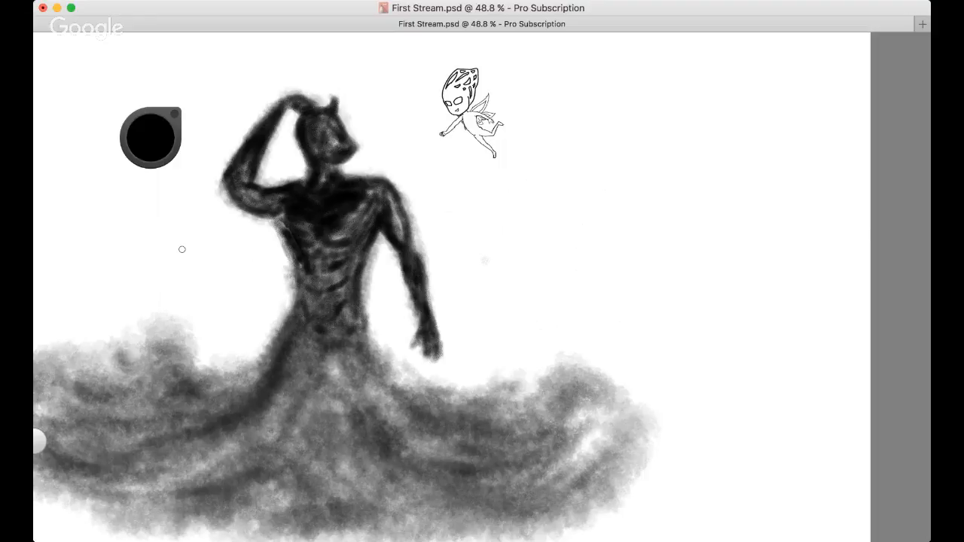
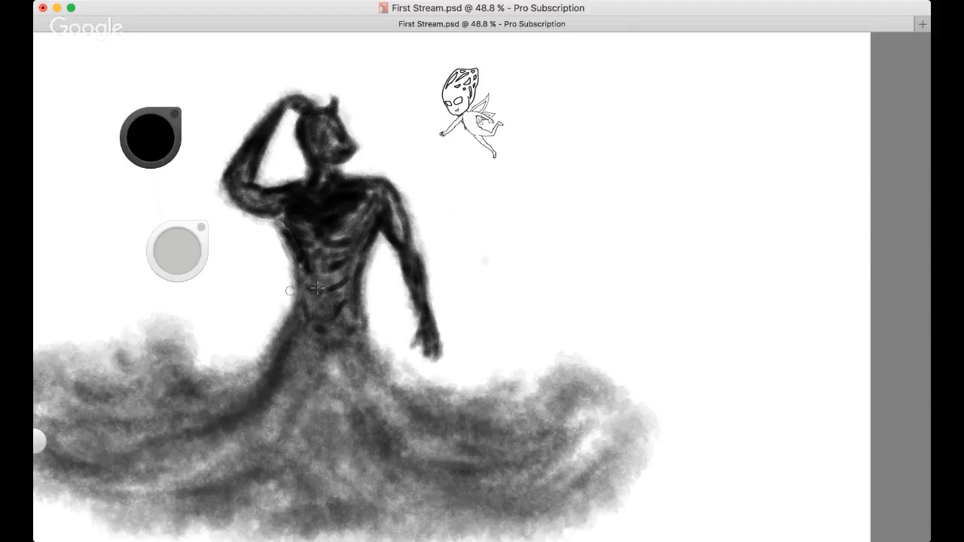
pyautogui.press('super+Tab')
pyautogui.press('super+Tab')
pyautogui.press('super+Tab')
pyautogui.moveTo(568, 229); pyautogui.dragTo(581, 315)
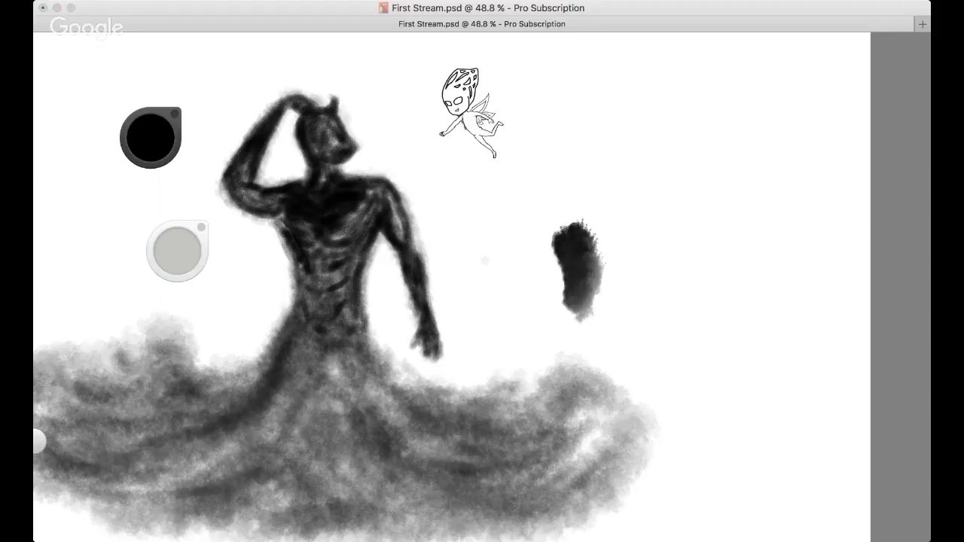
pyautogui.press('super+z')
pyautogui.click(632, 260)
pyautogui.moveTo(624, 280); pyautogui.dragTo(620, 256)
pyautogui.press('super+z')
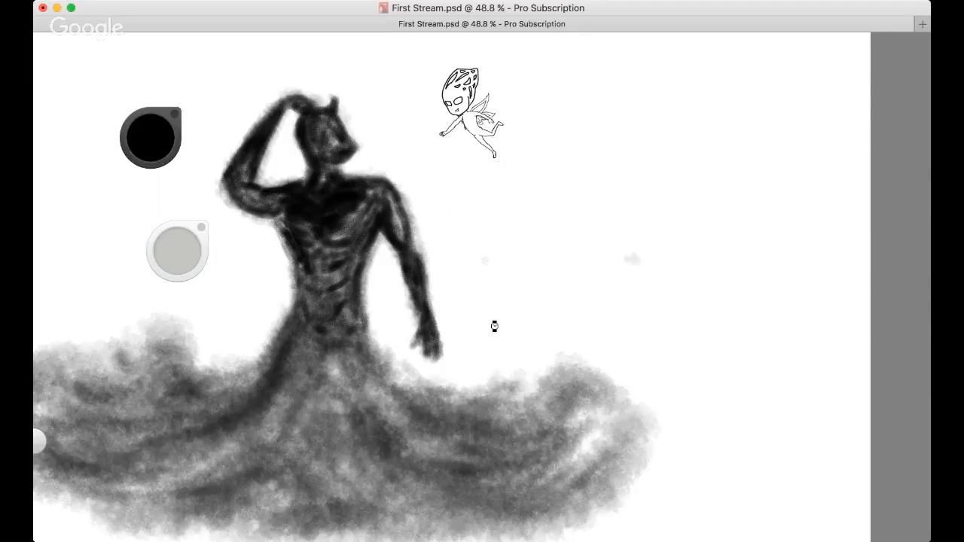
pyautogui.press('super+z')
# Hide the dark detail shading and paint soft, smoky grey strokes over the figure's torso, neck, head and arms
pyautogui.press('space')
pyautogui.moveTo(274, 225); pyautogui.dragTo(324, 267)
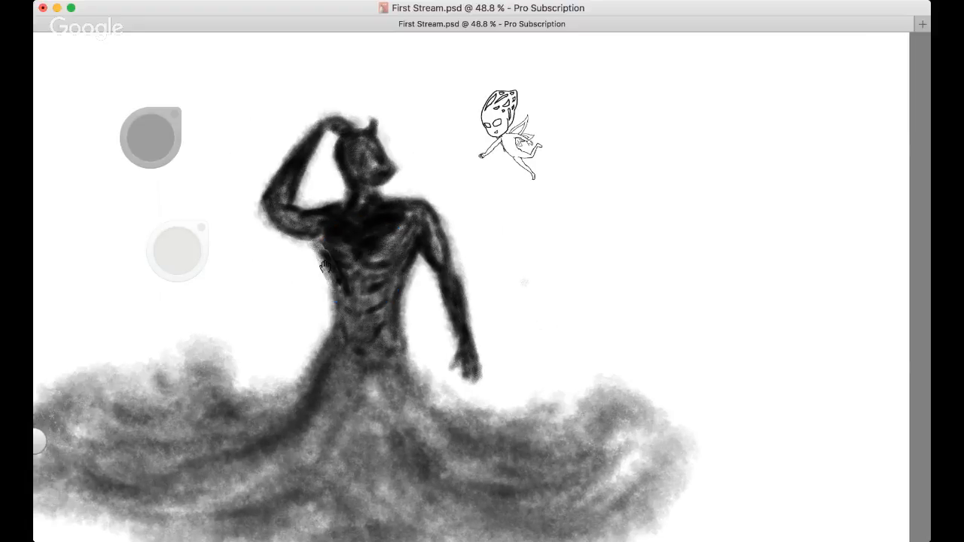
pyautogui.scroll(-5, 324, 267)
pyautogui.scroll(6, 324, 267)
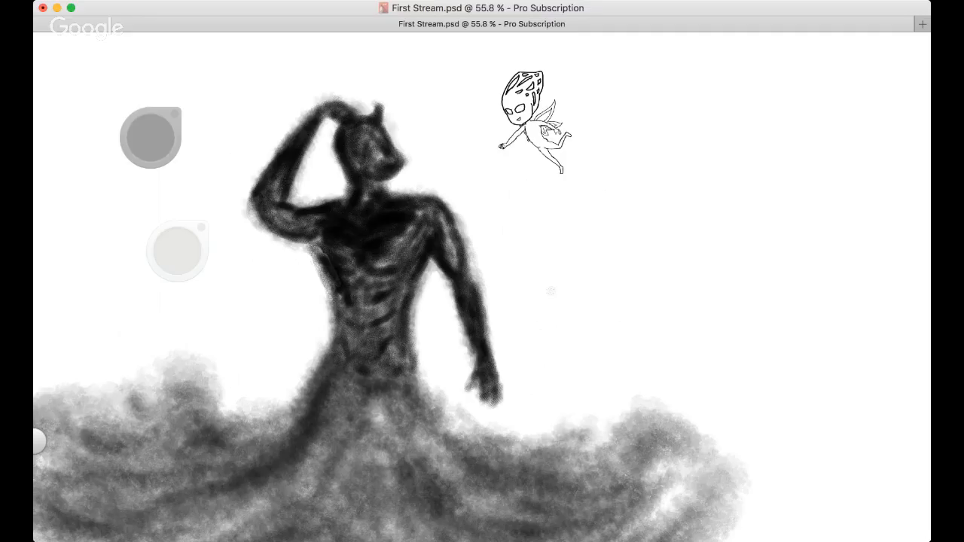
pyautogui.scroll(-1, 414, 252)
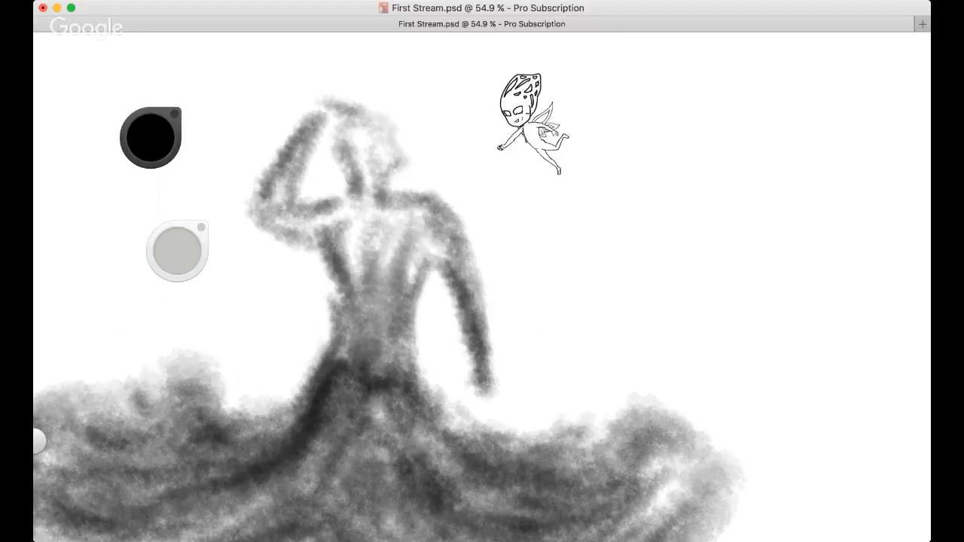
pyautogui.moveTo(420, 240); pyautogui.dragTo(399, 312)
pyautogui.moveTo(337, 260)
pyautogui.mouseDown()
pyautogui.moveTo(347, 312)
pyautogui.moveTo(332, 260)
pyautogui.moveTo(341, 265)
pyautogui.moveTo(335, 238)
pyautogui.moveTo(351, 201)
pyautogui.moveTo(344, 246)
pyautogui.moveTo(362, 233)
pyautogui.moveTo(365, 273)
pyautogui.moveTo(402, 236)
pyautogui.moveTo(362, 225)
pyautogui.moveTo(429, 224)
pyautogui.moveTo(468, 299)
pyautogui.moveTo(482, 378)
pyautogui.moveTo(470, 407)
pyautogui.moveTo(471, 388)
pyautogui.moveTo(485, 387)
pyautogui.moveTo(489, 422)
pyautogui.mouseUp()
pyautogui.moveTo(309, 135)
pyautogui.mouseDown()
pyautogui.moveTo(348, 112)
pyautogui.moveTo(343, 144)
pyautogui.moveTo(339, 131)
pyautogui.moveTo(372, 124)
pyautogui.moveTo(404, 154)
pyautogui.moveTo(379, 189)
pyautogui.moveTo(359, 148)
pyautogui.moveTo(370, 135)
pyautogui.moveTo(374, 180)
pyautogui.moveTo(361, 224)
pyautogui.moveTo(297, 222)
pyautogui.moveTo(282, 174)
pyautogui.moveTo(273, 200)
pyautogui.moveTo(276, 189)
pyautogui.moveTo(287, 227)
pyautogui.moveTo(338, 220)
pyautogui.moveTo(337, 199)
pyautogui.moveTo(326, 230)
pyautogui.moveTo(375, 246)
pyautogui.moveTo(399, 303)
pyautogui.moveTo(397, 357)
pyautogui.mouseUp()
# Show the body sketch and paint thick black strokes along the jaw, neck, both shoulders and the raised-arm side of the torso
pyautogui.press('space')
pyautogui.moveTo(405, 277)
pyautogui.mouseDown()
pyautogui.moveTo(305, 293)
pyautogui.moveTo(448, 280)
pyautogui.mouseUp()
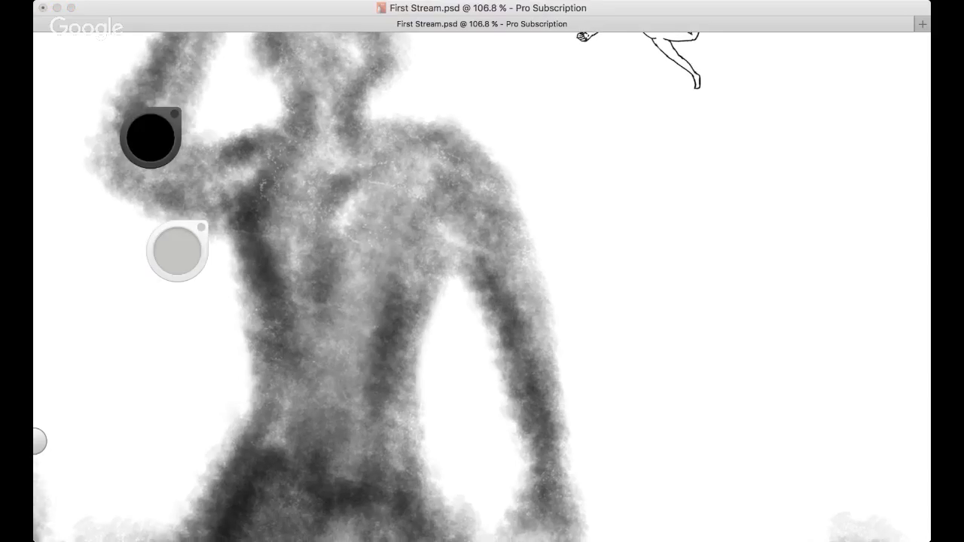
pyautogui.press('space')
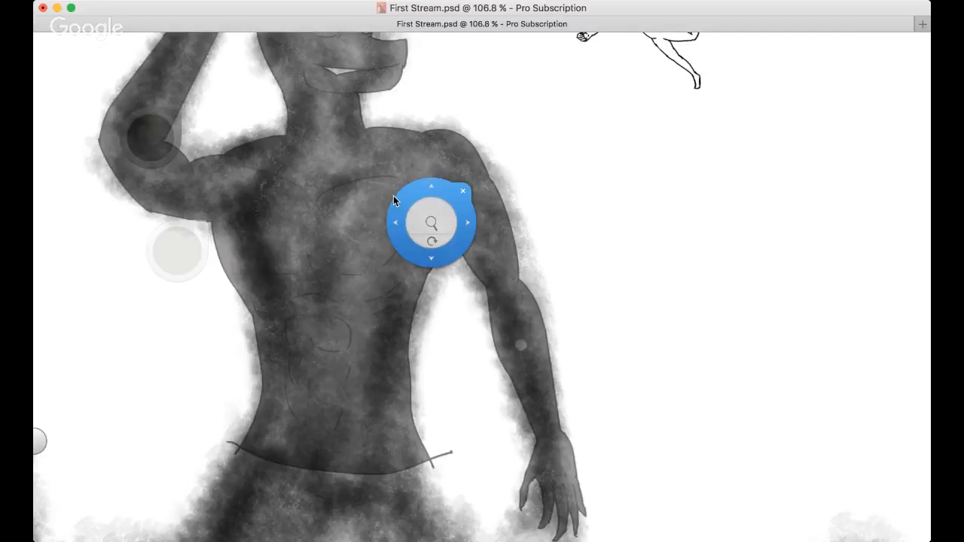
pyautogui.moveTo(393, 198); pyautogui.dragTo(442, 350)
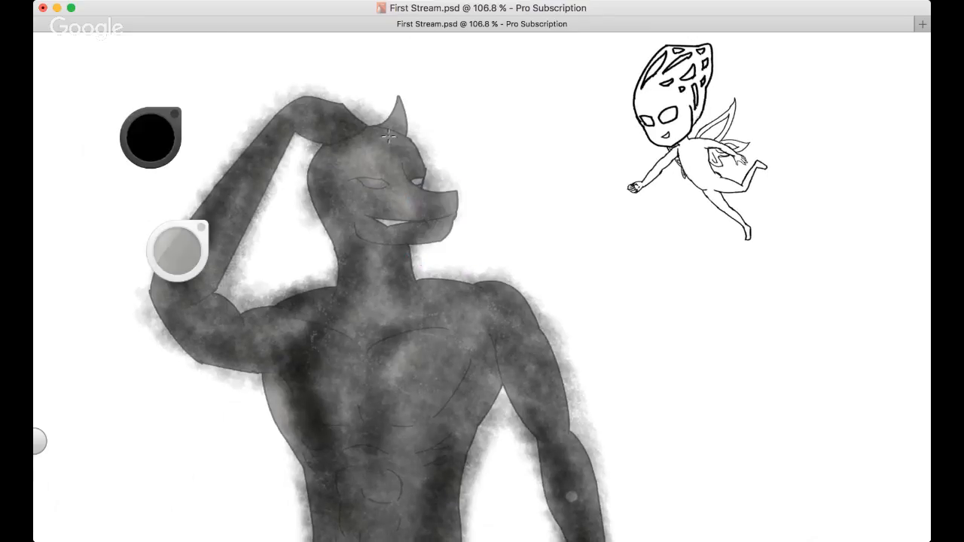
pyautogui.click(215, 1)
pyautogui.click(488, 9)
pyautogui.click(309, 231)
pyautogui.moveTo(169, 247); pyautogui.dragTo(169, 257)
pyautogui.moveTo(262, 362)
pyautogui.mouseDown()
pyautogui.moveTo(275, 410)
pyautogui.moveTo(313, 452)
pyautogui.moveTo(286, 359)
pyautogui.moveTo(226, 340)
pyautogui.moveTo(289, 345)
pyautogui.moveTo(245, 318)
pyautogui.moveTo(305, 320)
pyautogui.moveTo(286, 380)
pyautogui.moveTo(316, 304)
pyautogui.moveTo(273, 309)
pyautogui.moveTo(347, 302)
pyautogui.moveTo(339, 249)
pyautogui.moveTo(400, 253)
pyautogui.moveTo(403, 290)
pyautogui.moveTo(497, 312)
pyautogui.mouseUp()
pyautogui.moveTo(356, 225); pyautogui.dragTo(402, 241)
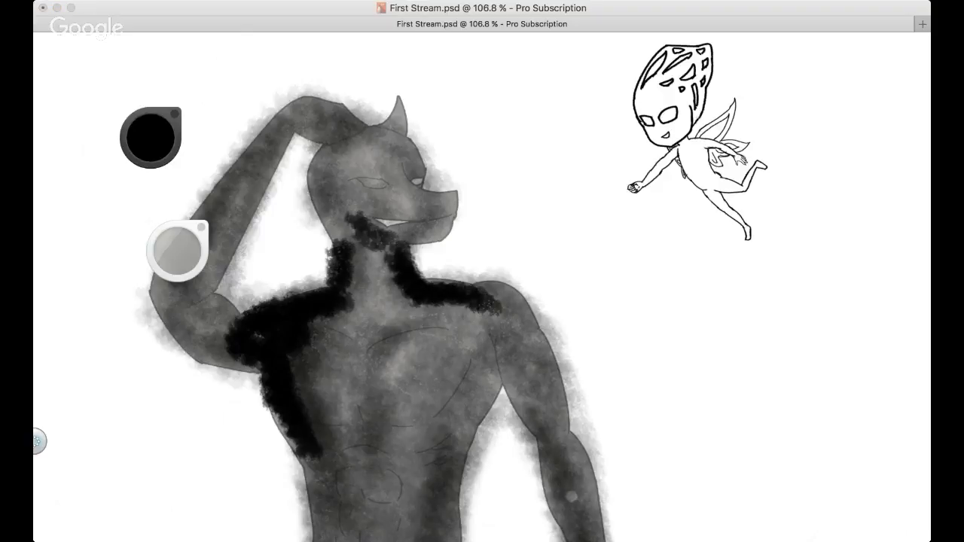
# Try filling the head with black and extending the black strokes across the upper chest
pyautogui.click(772, 224)
pyautogui.moveTo(393, 140)
pyautogui.mouseDown()
pyautogui.moveTo(420, 190)
pyautogui.moveTo(428, 237)
pyautogui.moveTo(402, 243)
pyautogui.moveTo(409, 219)
pyautogui.moveTo(393, 247)
pyautogui.moveTo(362, 246)
pyautogui.moveTo(391, 267)
pyautogui.moveTo(355, 228)
pyautogui.moveTo(350, 240)
pyautogui.moveTo(336, 185)
pyautogui.moveTo(339, 228)
pyautogui.moveTo(335, 159)
pyautogui.moveTo(323, 165)
pyautogui.moveTo(353, 134)
pyautogui.moveTo(408, 161)
pyautogui.moveTo(335, 165)
pyautogui.moveTo(346, 217)
pyautogui.mouseUp()
pyautogui.moveTo(365, 162)
pyautogui.mouseDown()
pyautogui.moveTo(376, 210)
pyautogui.moveTo(398, 219)
pyautogui.moveTo(371, 251)
pyautogui.moveTo(385, 319)
pyautogui.moveTo(360, 330)
pyautogui.moveTo(423, 330)
pyautogui.moveTo(328, 363)
pyautogui.moveTo(322, 345)
pyautogui.moveTo(368, 407)
pyautogui.moveTo(389, 339)
pyautogui.moveTo(377, 383)
pyautogui.moveTo(425, 322)
pyautogui.moveTo(366, 317)
pyautogui.moveTo(456, 406)
pyautogui.mouseUp()
pyautogui.moveTo(482, 350); pyautogui.dragTo(410, 421)
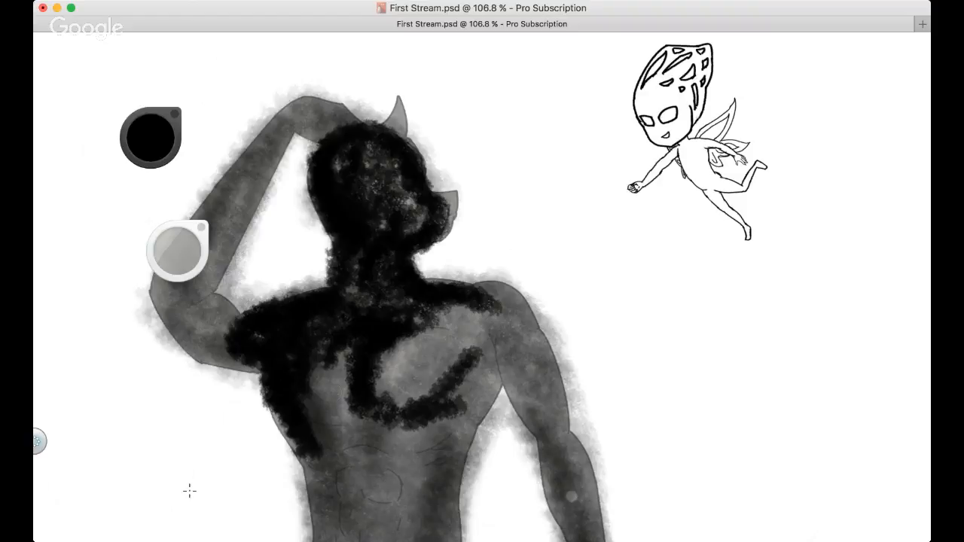
# Undo the recent black strokes on the chest, neck and back of the head
pyautogui.press('super+z')
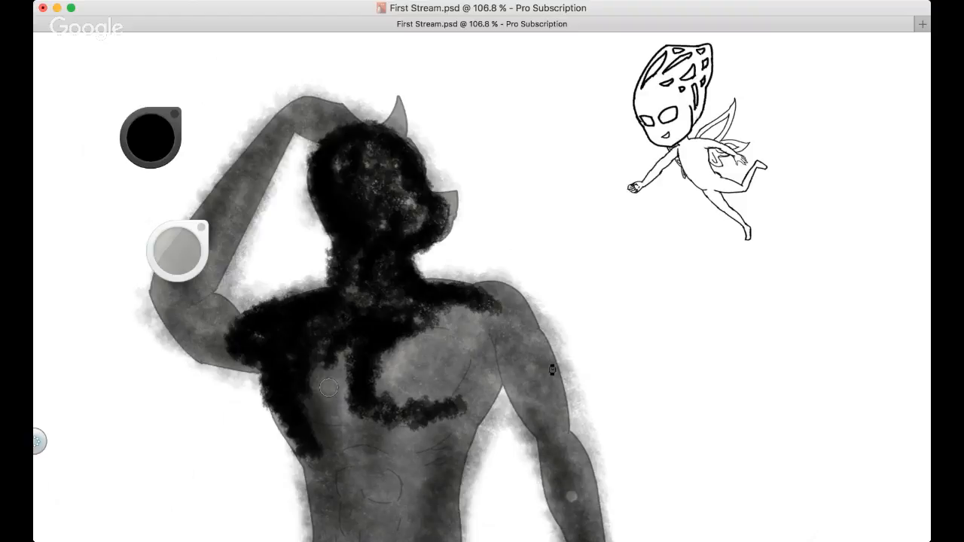
pyautogui.press('super+z')
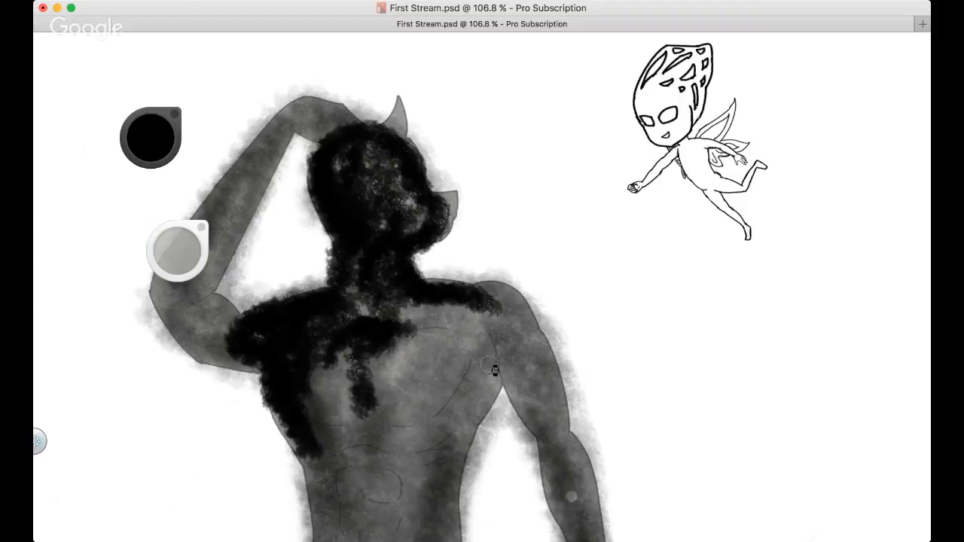
pyautogui.press('super+z')
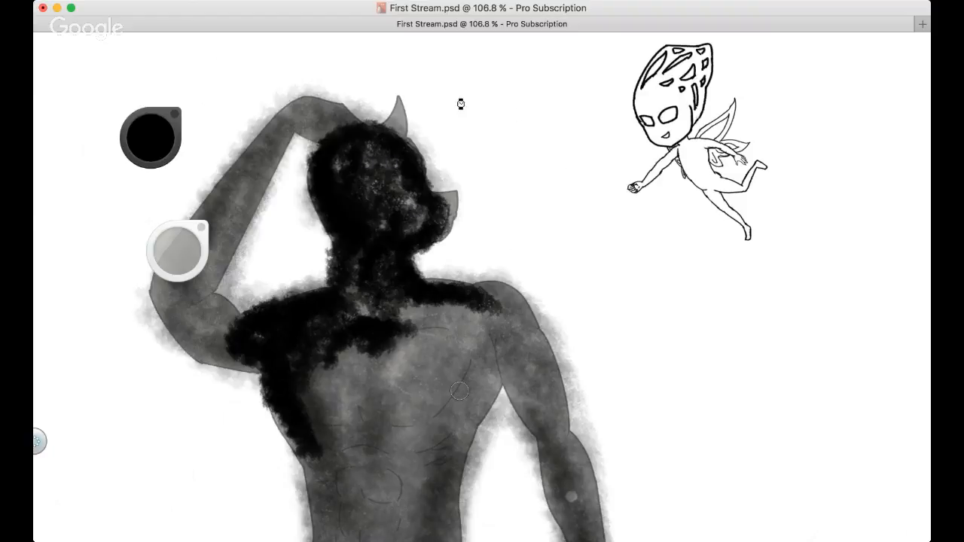
pyautogui.press('super+z')
pyautogui.press('super+z')
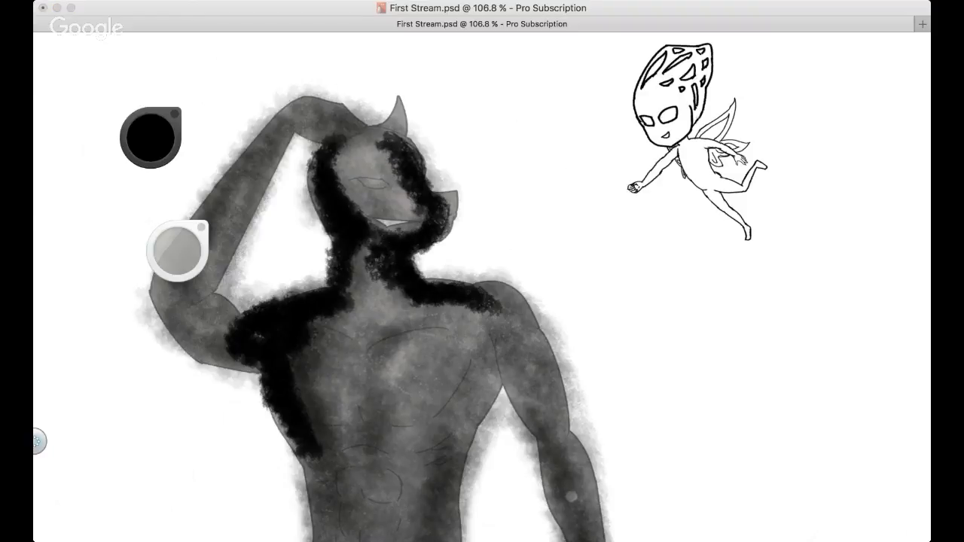
pyautogui.press('super+z')
pyautogui.press('super+z')
pyautogui.press('super+z')
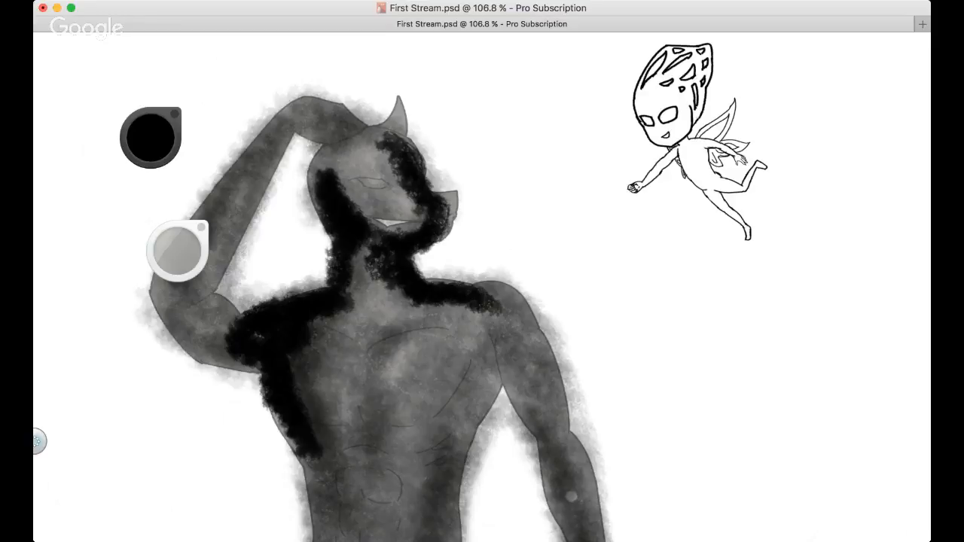
pyautogui.press('super+z')
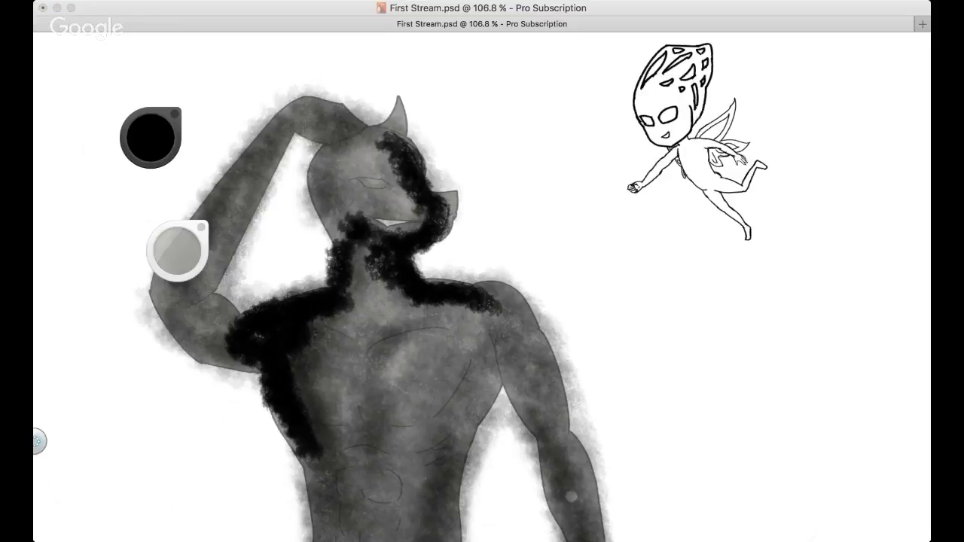
# Clear the dark shading from the face, neck, shoulders and raised-arm side of the chest
pyautogui.press('space')
pyautogui.moveTo(428, 276); pyautogui.dragTo(381, 310)
pyautogui.moveTo(368, 305)
pyautogui.mouseDown()
pyautogui.moveTo(291, 325)
pyautogui.moveTo(340, 287)
pyautogui.moveTo(291, 359)
pyautogui.moveTo(316, 354)
pyautogui.moveTo(339, 406)
pyautogui.moveTo(344, 310)
pyautogui.moveTo(335, 392)
pyautogui.moveTo(343, 410)
pyautogui.moveTo(359, 269)
pyautogui.moveTo(380, 226)
pyautogui.moveTo(422, 256)
pyautogui.moveTo(437, 226)
pyautogui.moveTo(407, 220)
pyautogui.moveTo(392, 170)
pyautogui.mouseUp()
pyautogui.moveTo(393, 260)
pyautogui.mouseDown()
pyautogui.moveTo(425, 288)
pyautogui.moveTo(446, 284)
pyautogui.moveTo(451, 304)
pyautogui.moveTo(470, 292)
pyautogui.moveTo(431, 287)
pyautogui.moveTo(420, 258)
pyautogui.moveTo(444, 223)
pyautogui.moveTo(432, 198)
pyautogui.mouseUp()
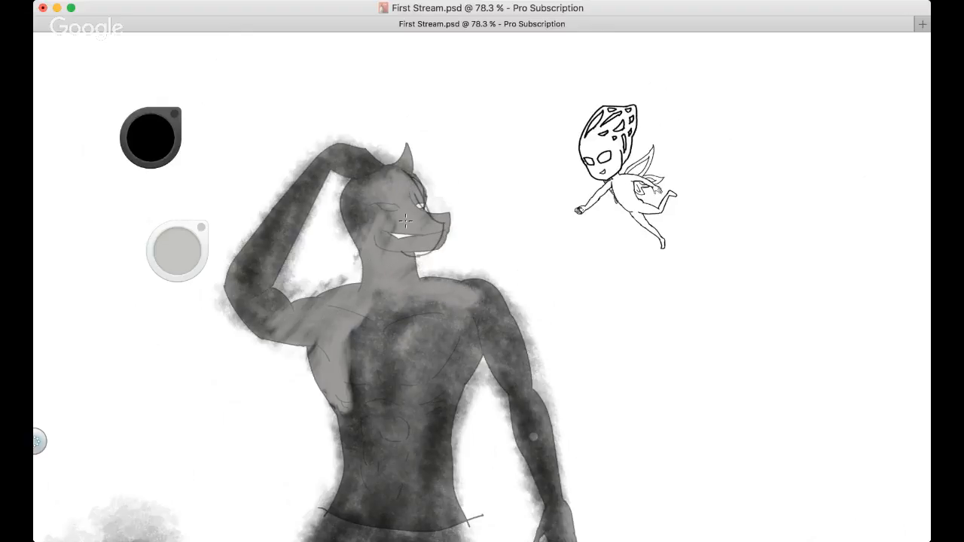
# Hide the body sketch and blend light grey back into the pale areas of the shoulders, chest side, neck and cheek
pyautogui.moveTo(177, 252); pyautogui.dragTo(175, 253)
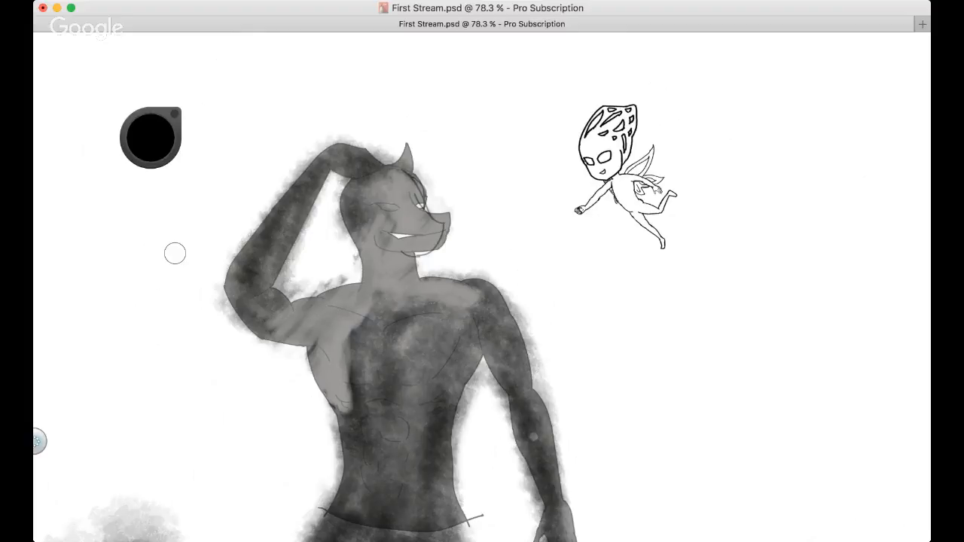
pyautogui.keyDown('alt'); pyautogui.click(175, 253); pyautogui.keyUp('alt')
pyautogui.press('super+Tab')
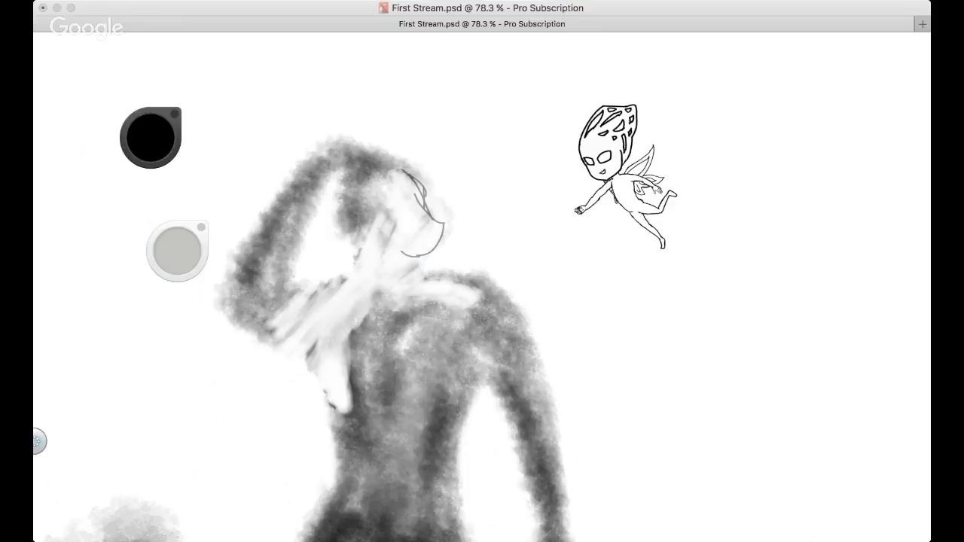
pyautogui.click(304, 312)
pyautogui.moveTo(304, 312)
pyautogui.mouseDown()
pyautogui.moveTo(349, 301)
pyautogui.moveTo(373, 272)
pyautogui.moveTo(358, 295)
pyautogui.moveTo(303, 327)
pyautogui.moveTo(338, 373)
pyautogui.moveTo(313, 355)
pyautogui.moveTo(341, 404)
pyautogui.moveTo(342, 340)
pyautogui.mouseUp()
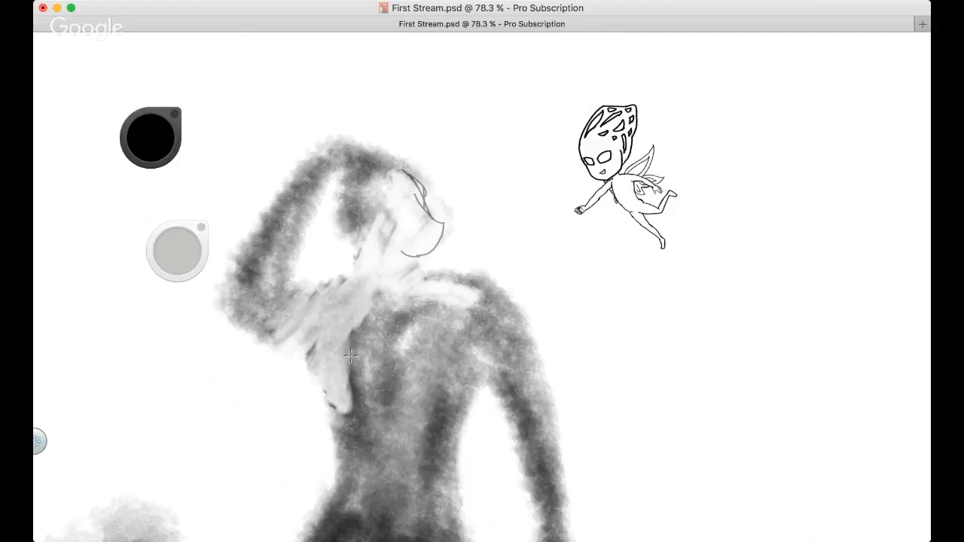
pyautogui.moveTo(193, 260); pyautogui.dragTo(177, 252)
pyautogui.moveTo(368, 314)
pyautogui.mouseDown()
pyautogui.moveTo(349, 343)
pyautogui.moveTo(364, 313)
pyautogui.moveTo(336, 400)
pyautogui.mouseUp()
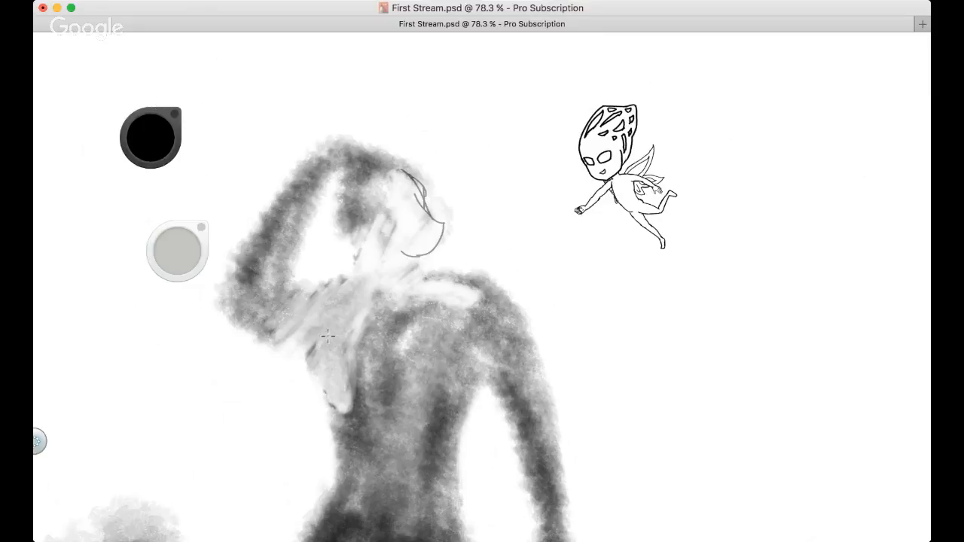
pyautogui.moveTo(328, 336)
pyautogui.mouseDown()
pyautogui.moveTo(294, 333)
pyautogui.moveTo(316, 336)
pyautogui.moveTo(316, 355)
pyautogui.moveTo(351, 375)
pyautogui.moveTo(351, 349)
pyautogui.moveTo(399, 286)
pyautogui.moveTo(417, 304)
pyautogui.moveTo(473, 294)
pyautogui.moveTo(433, 282)
pyautogui.moveTo(393, 296)
pyautogui.moveTo(471, 298)
pyautogui.moveTo(449, 282)
pyautogui.moveTo(370, 292)
pyautogui.moveTo(331, 372)
pyautogui.moveTo(402, 275)
pyautogui.mouseUp()
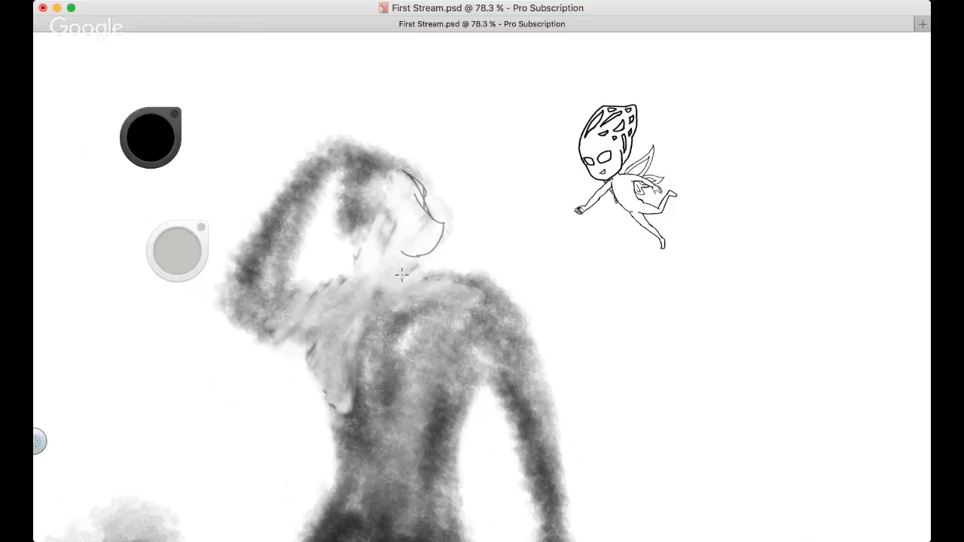
pyautogui.moveTo(365, 210)
pyautogui.mouseDown()
pyautogui.moveTo(404, 221)
pyautogui.moveTo(398, 255)
pyautogui.mouseUp()
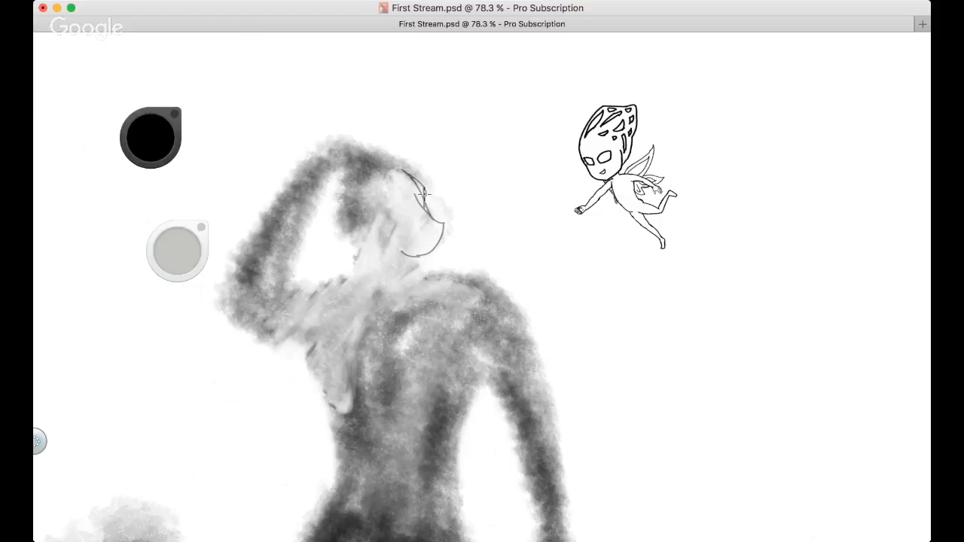
# Shade the snout, face and neck in darker grey and show the body sketch again
pyautogui.moveTo(177, 251); pyautogui.dragTo(176, 247)
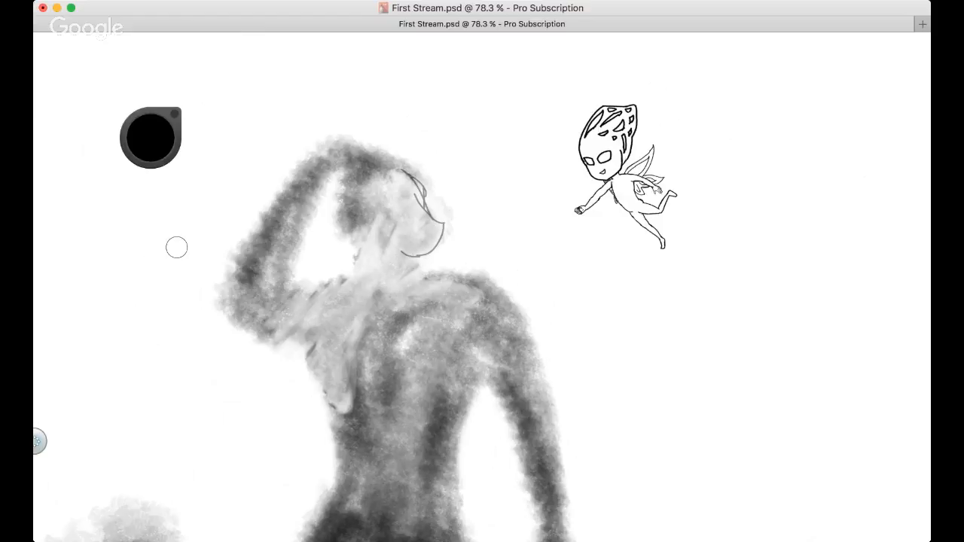
pyautogui.moveTo(415, 221)
pyautogui.mouseDown()
pyautogui.moveTo(424, 243)
pyautogui.moveTo(422, 218)
pyautogui.moveTo(394, 246)
pyautogui.mouseUp()
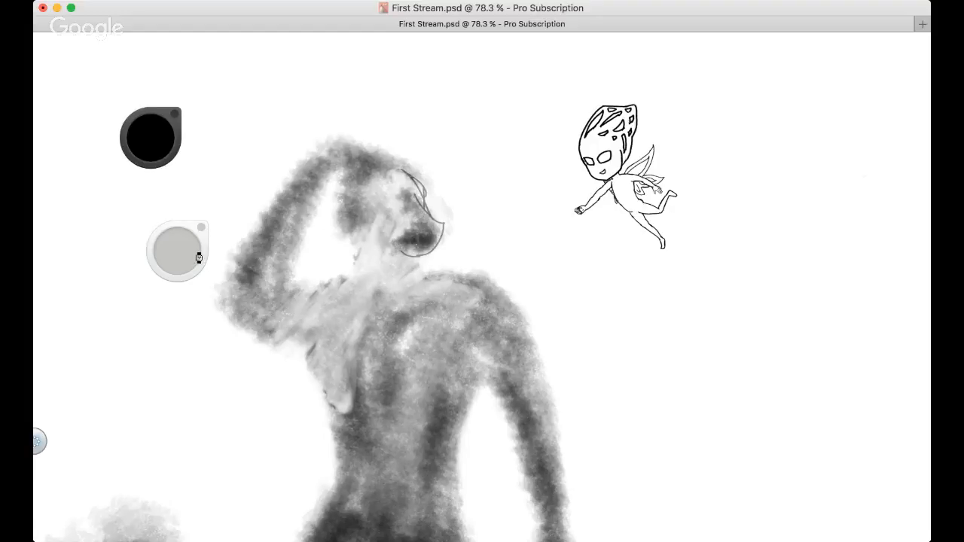
pyautogui.press('super+z')
pyautogui.click(178, 258)
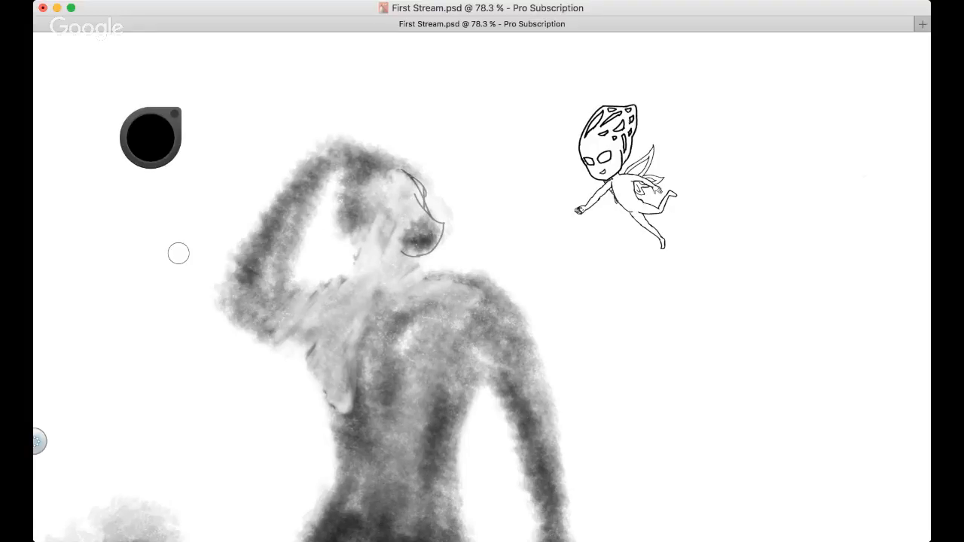
pyautogui.moveTo(387, 222)
pyautogui.mouseDown()
pyautogui.moveTo(383, 250)
pyautogui.moveTo(406, 278)
pyautogui.moveTo(355, 270)
pyautogui.moveTo(343, 317)
pyautogui.moveTo(366, 233)
pyautogui.moveTo(405, 225)
pyautogui.moveTo(391, 193)
pyautogui.moveTo(420, 239)
pyautogui.moveTo(394, 229)
pyautogui.moveTo(385, 240)
pyautogui.moveTo(331, 358)
pyautogui.moveTo(352, 378)
pyautogui.moveTo(307, 327)
pyautogui.moveTo(376, 300)
pyautogui.mouseUp()
pyautogui.press('super+Tab')
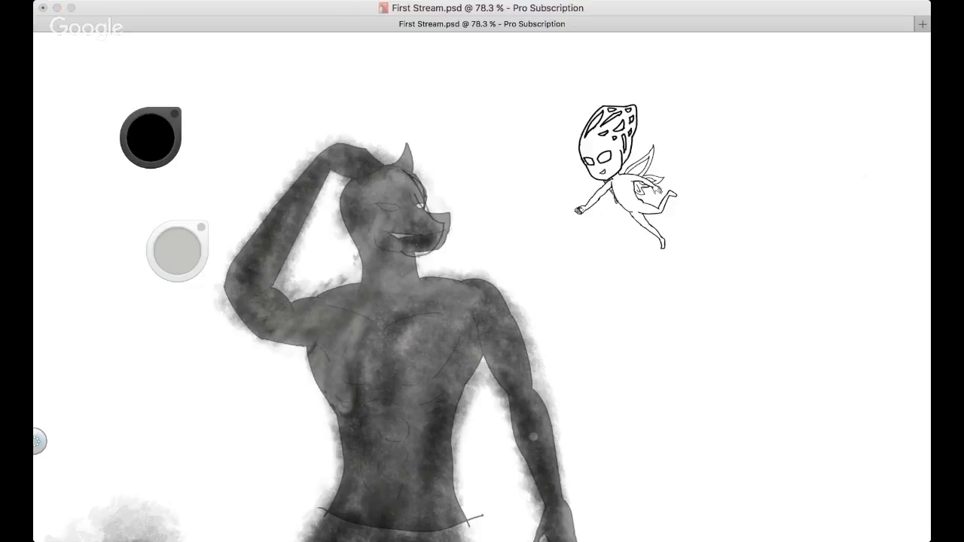
# Paint textured black strokes around the back of the head, the forehead, snout, jaw and both sides of the neck
pyautogui.click(459, 262)
pyautogui.press('space')
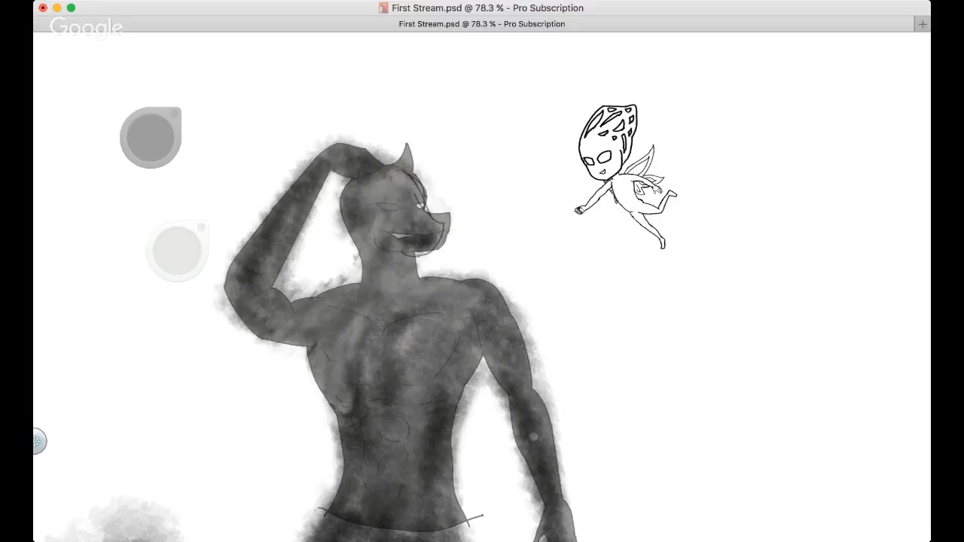
pyautogui.moveTo(534, 437); pyautogui.dragTo(348, 211)
pyautogui.click(177, 253)
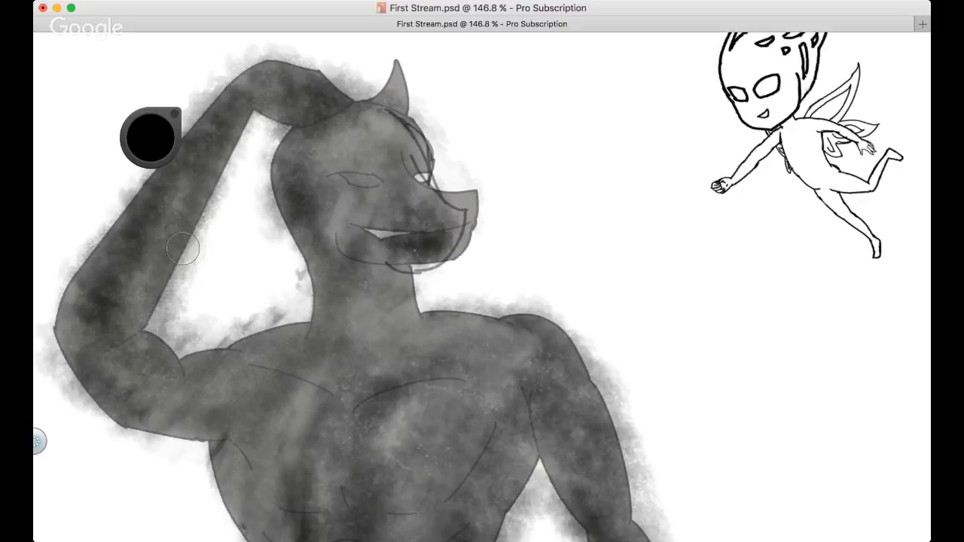
pyautogui.moveTo(309, 199)
pyautogui.mouseDown()
pyautogui.moveTo(293, 185)
pyautogui.moveTo(345, 360)
pyautogui.moveTo(310, 245)
pyautogui.moveTo(323, 331)
pyautogui.mouseUp()
pyautogui.moveTo(405, 331)
pyautogui.mouseDown()
pyautogui.moveTo(386, 265)
pyautogui.moveTo(347, 226)
pyautogui.moveTo(399, 249)
pyautogui.moveTo(444, 238)
pyautogui.mouseUp()
pyautogui.moveTo(402, 147)
pyautogui.mouseDown()
pyautogui.moveTo(461, 230)
pyautogui.moveTo(429, 265)
pyautogui.moveTo(440, 205)
pyautogui.moveTo(437, 237)
pyautogui.moveTo(403, 162)
pyautogui.moveTo(350, 110)
pyautogui.moveTo(326, 130)
pyautogui.moveTo(319, 252)
pyautogui.moveTo(391, 332)
pyautogui.mouseUp()
pyautogui.click(667, 364)
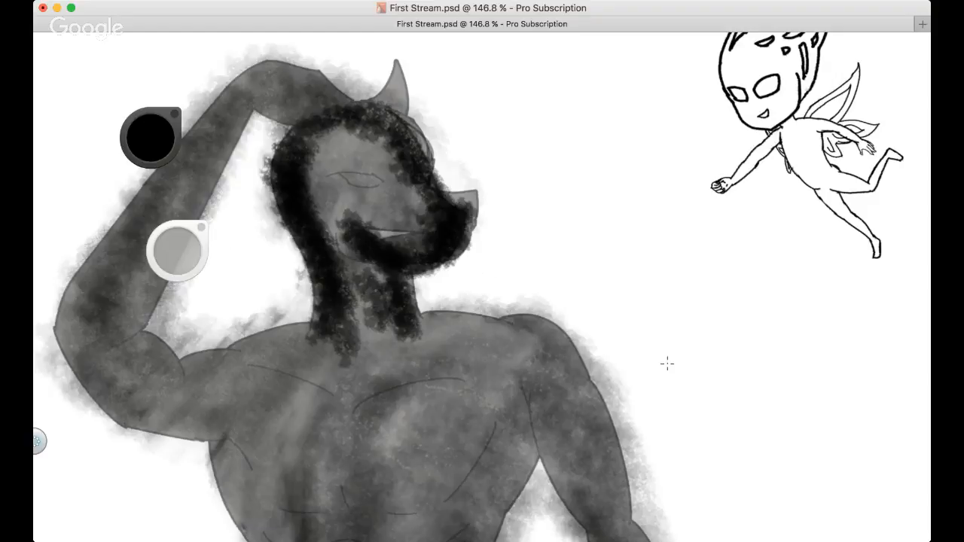
# Hide the smoky shading and erase the textured black strokes from the head, snout, jaw and neck
pyautogui.press('super+z')
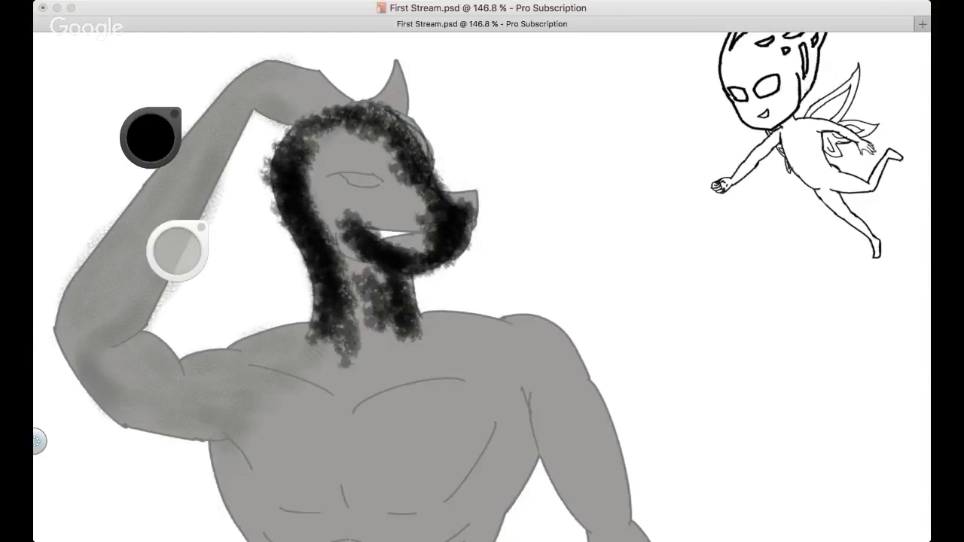
pyautogui.press('super+z')
pyautogui.press('super+z')
pyautogui.press('super+shift+z')
pyautogui.press('super+z')
pyautogui.press('super+z')
pyautogui.press('super+z')
pyautogui.press('super+z')
pyautogui.press('super+z')
pyautogui.press('super+z')
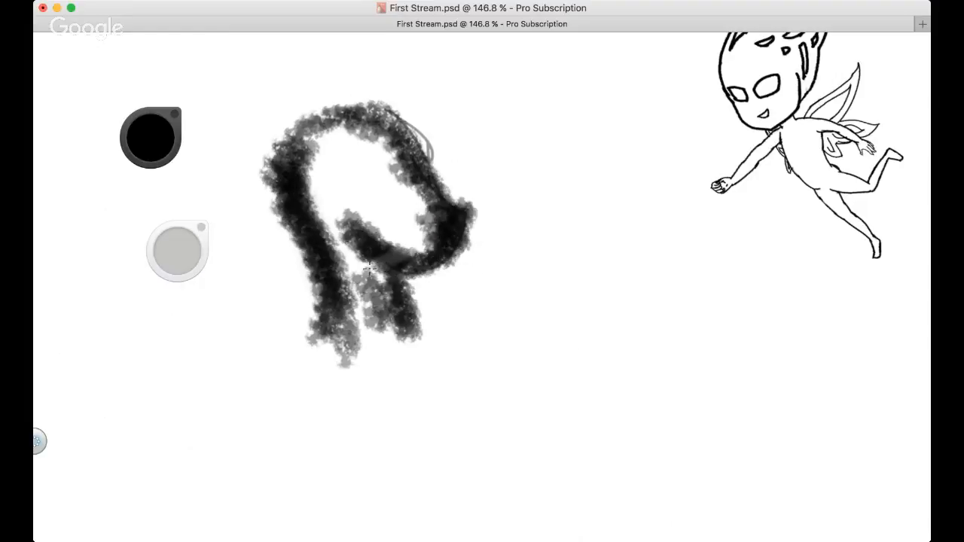
pyautogui.moveTo(175, 257); pyautogui.dragTo(167, 253)
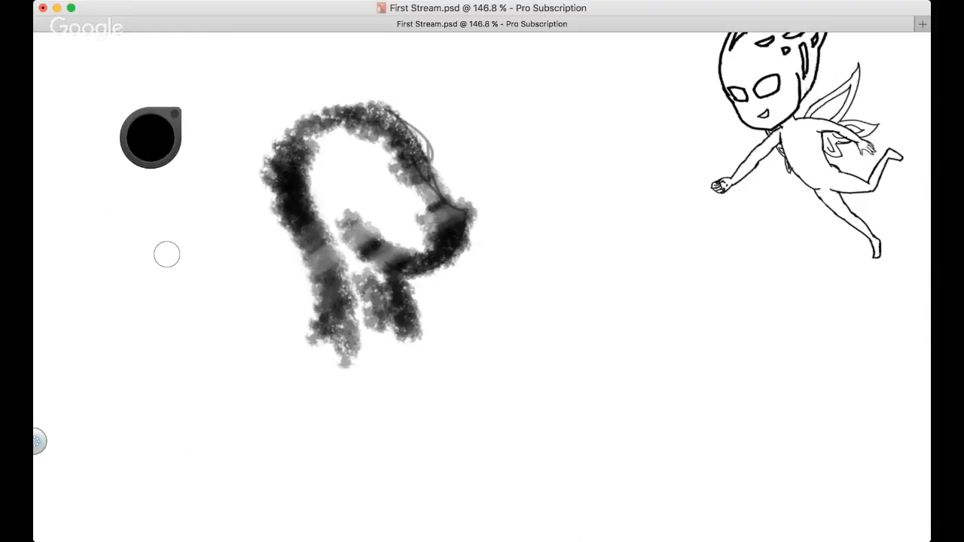
pyautogui.moveTo(305, 295)
pyautogui.mouseDown()
pyautogui.moveTo(519, 187)
pyautogui.moveTo(497, 188)
pyautogui.moveTo(467, 280)
pyautogui.moveTo(355, 204)
pyautogui.moveTo(406, 84)
pyautogui.moveTo(400, 97)
pyautogui.moveTo(474, 100)
pyautogui.moveTo(312, 281)
pyautogui.mouseUp()
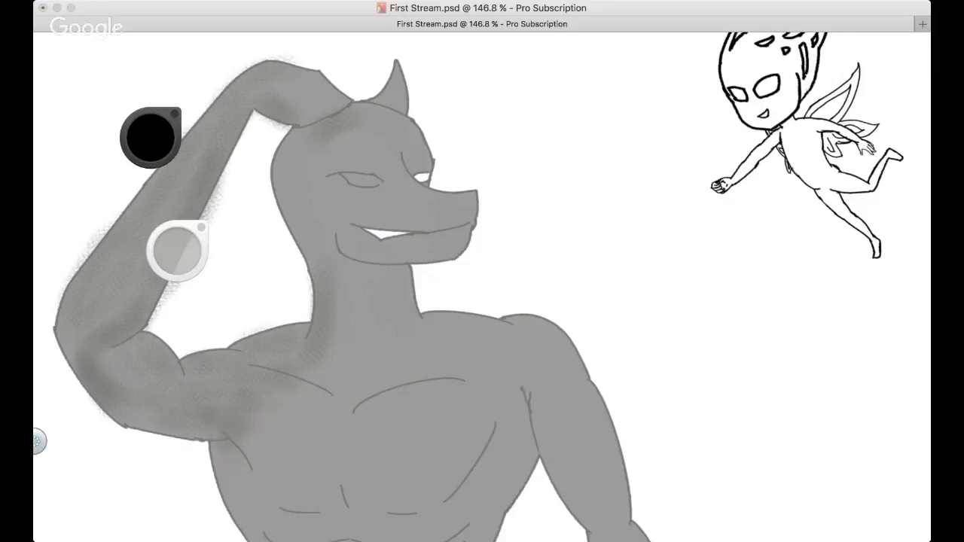
# Paint textured black strokes over the head, snout, jaw and neck, continuing along the shoulder to the raised upper arm
pyautogui.moveTo(372, 142)
pyautogui.mouseDown()
pyautogui.moveTo(403, 181)
pyautogui.moveTo(471, 199)
pyautogui.moveTo(445, 209)
pyautogui.moveTo(440, 259)
pyautogui.moveTo(388, 260)
pyautogui.moveTo(440, 245)
pyautogui.moveTo(391, 248)
pyautogui.moveTo(414, 260)
pyautogui.moveTo(403, 298)
pyautogui.moveTo(414, 335)
pyautogui.moveTo(381, 239)
pyautogui.mouseUp()
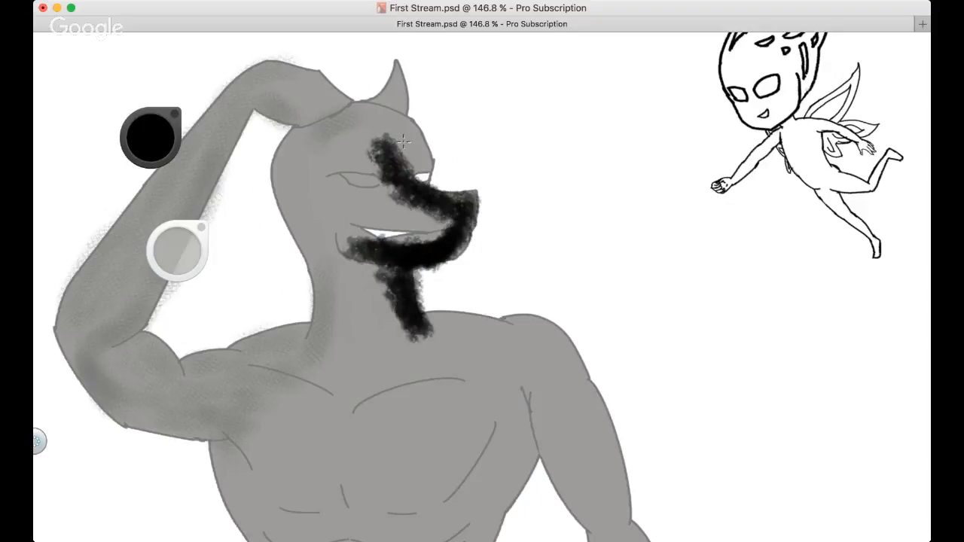
pyautogui.moveTo(403, 141)
pyautogui.mouseDown()
pyautogui.moveTo(422, 166)
pyautogui.moveTo(410, 136)
pyautogui.moveTo(398, 161)
pyautogui.moveTo(381, 115)
pyautogui.moveTo(290, 200)
pyautogui.moveTo(335, 226)
pyautogui.moveTo(369, 102)
pyautogui.moveTo(327, 113)
pyautogui.moveTo(301, 226)
pyautogui.moveTo(293, 194)
pyautogui.moveTo(312, 128)
pyautogui.moveTo(289, 157)
pyautogui.moveTo(324, 324)
pyautogui.moveTo(354, 350)
pyautogui.moveTo(376, 271)
pyautogui.moveTo(294, 360)
pyautogui.moveTo(248, 343)
pyautogui.moveTo(264, 335)
pyautogui.moveTo(170, 384)
pyautogui.moveTo(134, 338)
pyautogui.moveTo(172, 366)
pyautogui.moveTo(198, 369)
pyautogui.mouseUp()
pyautogui.press('space')
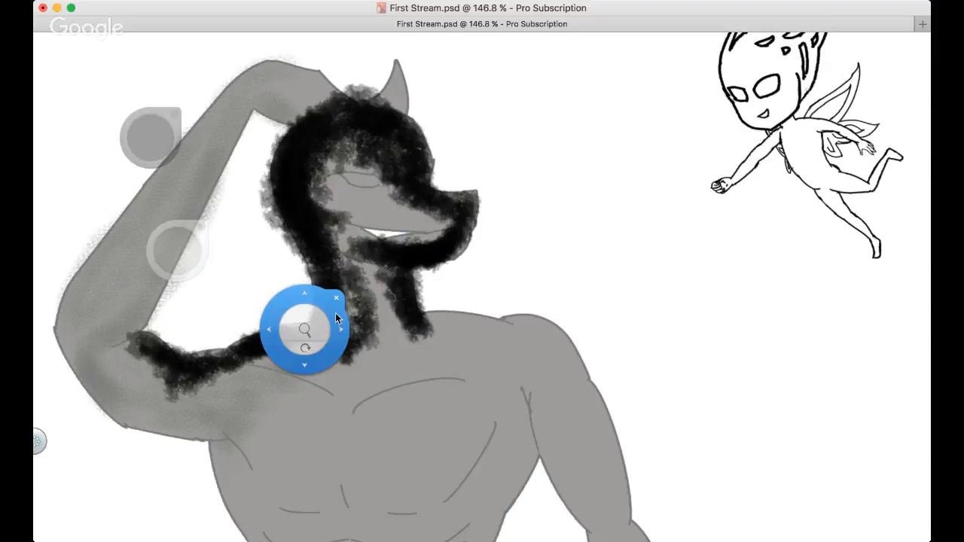
pyautogui.moveTo(309, 310)
pyautogui.mouseDown()
pyautogui.moveTo(257, 327)
pyautogui.moveTo(346, 295)
pyautogui.mouseUp()
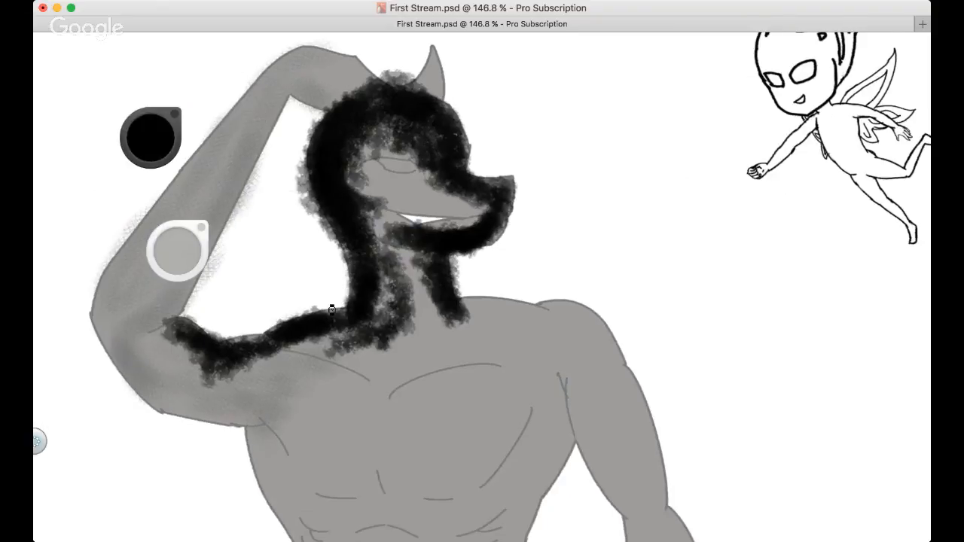
# Clear the black strokes except on the snout and jaw, and paint a short black stroke down the back of the neck
pyautogui.moveTo(177, 331)
pyautogui.mouseDown()
pyautogui.moveTo(263, 355)
pyautogui.moveTo(322, 308)
pyautogui.moveTo(281, 330)
pyautogui.moveTo(387, 299)
pyautogui.moveTo(358, 195)
pyautogui.moveTo(383, 240)
pyautogui.moveTo(327, 230)
pyautogui.moveTo(316, 147)
pyautogui.moveTo(304, 179)
pyautogui.moveTo(441, 113)
pyautogui.moveTo(469, 122)
pyautogui.moveTo(436, 148)
pyautogui.moveTo(453, 146)
pyautogui.mouseUp()
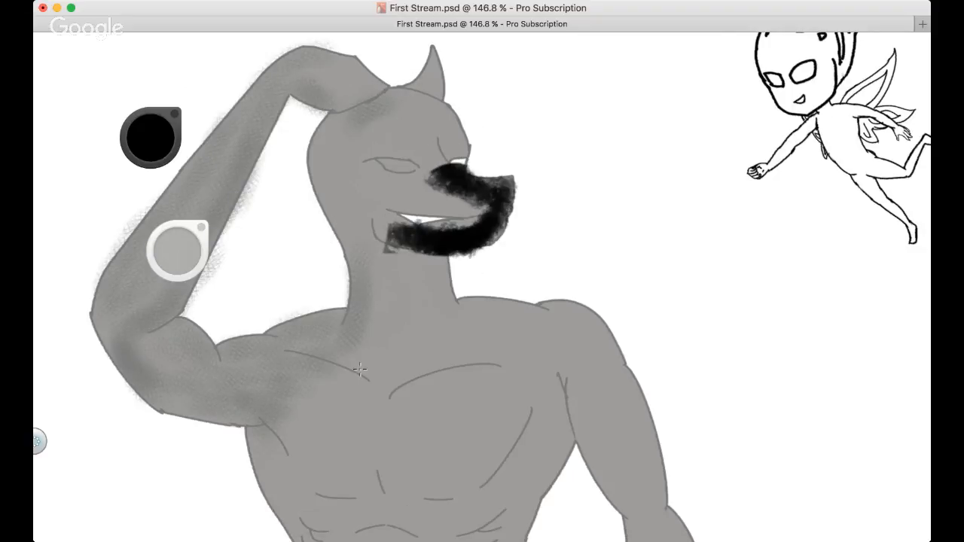
pyautogui.click(177, 251)
pyautogui.moveTo(352, 249)
pyautogui.mouseDown()
pyautogui.moveTo(338, 330)
pyautogui.moveTo(269, 351)
pyautogui.mouseUp()
pyautogui.press('super+z')
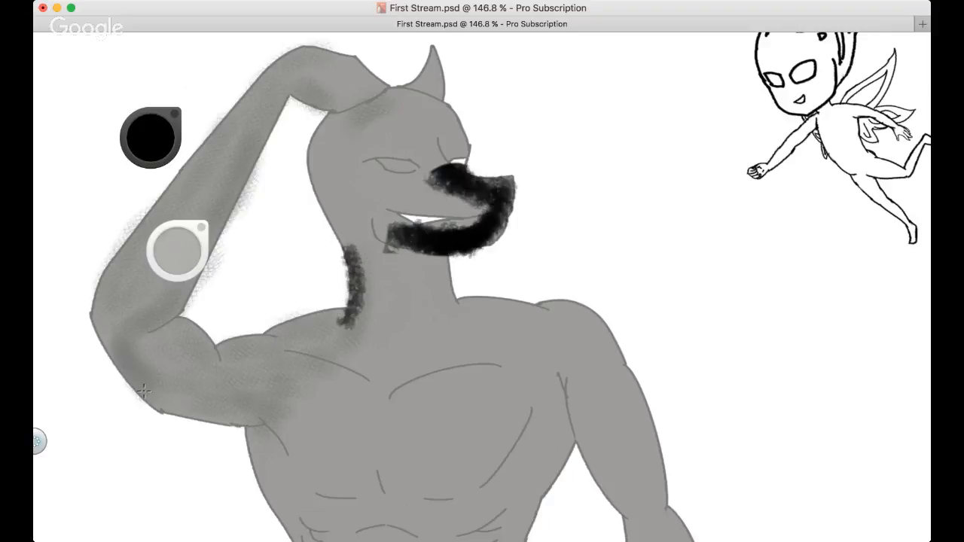
# Paint a black stroke along the underside of the raised upper arm and diagonally down the side of the chest
pyautogui.moveTo(145, 388); pyautogui.dragTo(234, 420)
pyautogui.press('super+z')
pyautogui.moveTo(116, 349)
pyautogui.mouseDown()
pyautogui.moveTo(181, 413)
pyautogui.moveTo(292, 433)
pyautogui.moveTo(325, 494)
pyautogui.mouseUp()
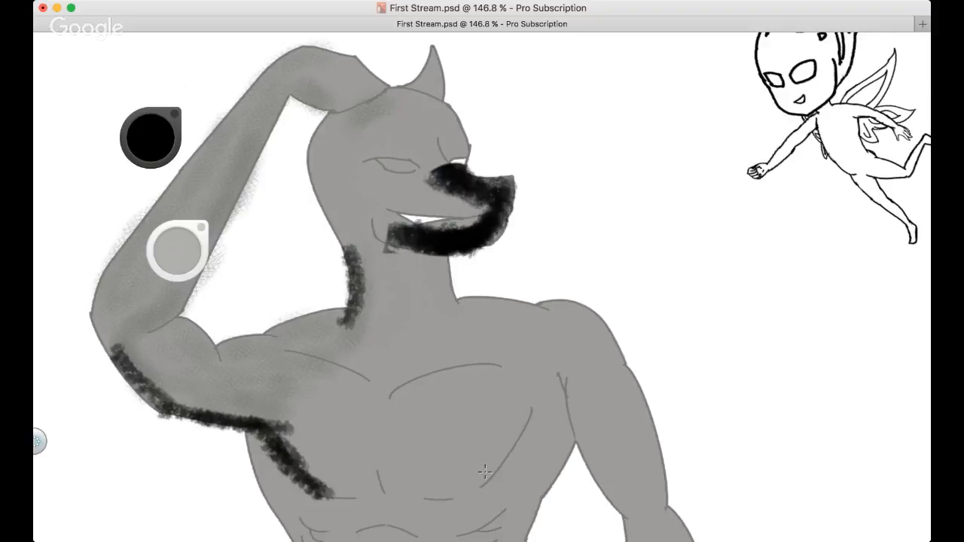
# Paint black contour strokes above and below the chest muscle on the lowered-arm side and down the middle of the chest
pyautogui.moveTo(538, 428); pyautogui.dragTo(487, 485)
pyautogui.press('super+z')
pyautogui.moveTo(550, 385); pyautogui.dragTo(493, 471)
pyautogui.press('super+z')
pyautogui.moveTo(555, 391); pyautogui.dragTo(484, 493)
pyautogui.press('super+z')
pyautogui.moveTo(396, 376)
pyautogui.mouseDown()
pyautogui.moveTo(531, 364)
pyautogui.moveTo(424, 392)
pyautogui.moveTo(383, 487)
pyautogui.moveTo(415, 481)
pyautogui.moveTo(407, 491)
pyautogui.moveTo(427, 500)
pyautogui.mouseUp()
pyautogui.moveTo(290, 360); pyautogui.dragTo(370, 395)
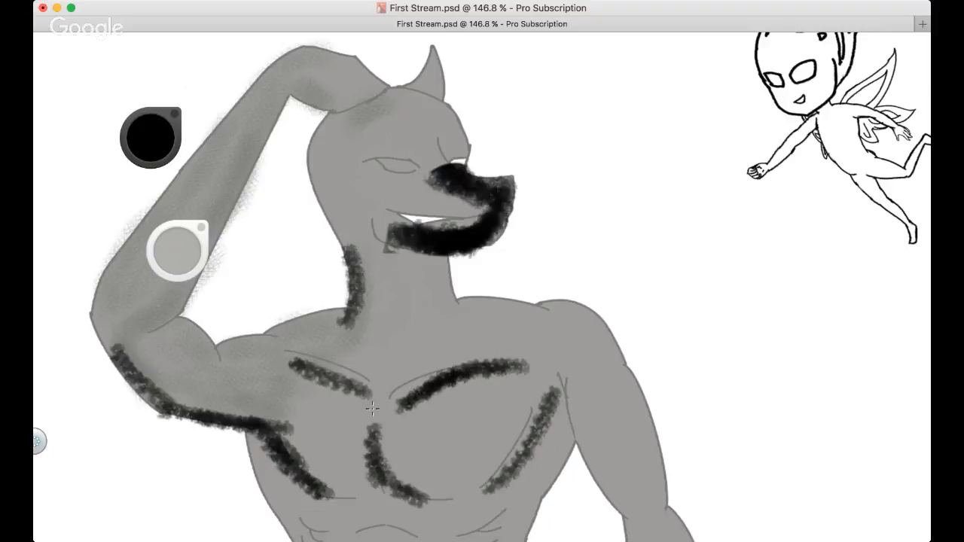
# Redo the collarbone stroke as a black line from the upper chest along the top of the raised upper arm
pyautogui.press('super+z')
pyautogui.moveTo(265, 347); pyautogui.dragTo(361, 395)
pyautogui.press('super+z')
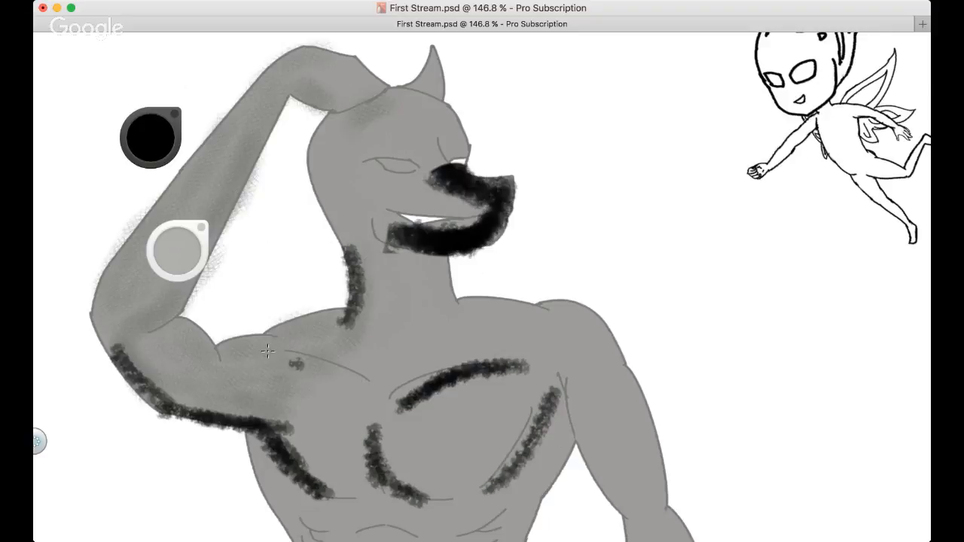
pyautogui.moveTo(256, 336); pyautogui.dragTo(370, 390)
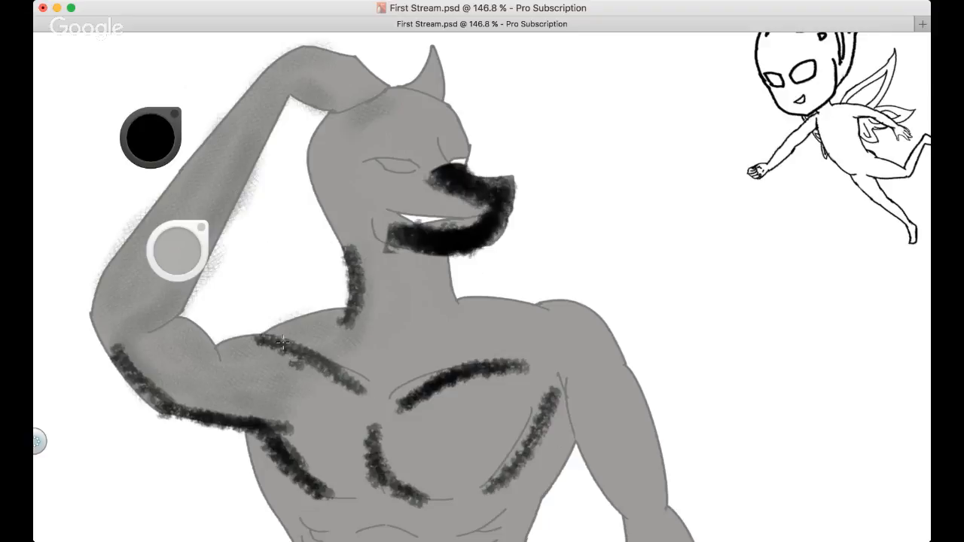
pyautogui.moveTo(260, 336); pyautogui.dragTo(212, 341)
pyautogui.moveTo(212, 339); pyautogui.dragTo(199, 335)
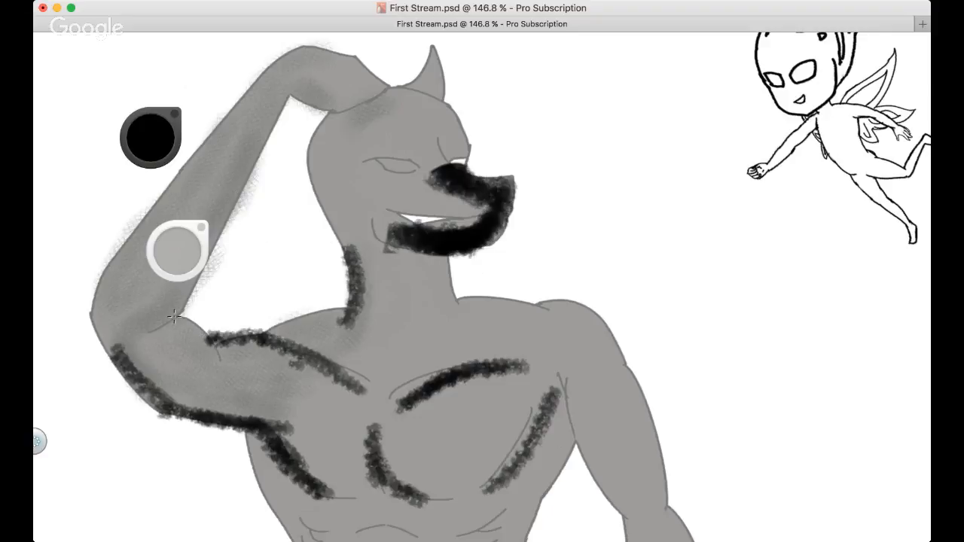
# Paint black strokes along the inner forearm, wrist and elbow of the raised arm, and undo the excess beneath the upper arm
pyautogui.moveTo(206, 279); pyautogui.dragTo(315, 321)
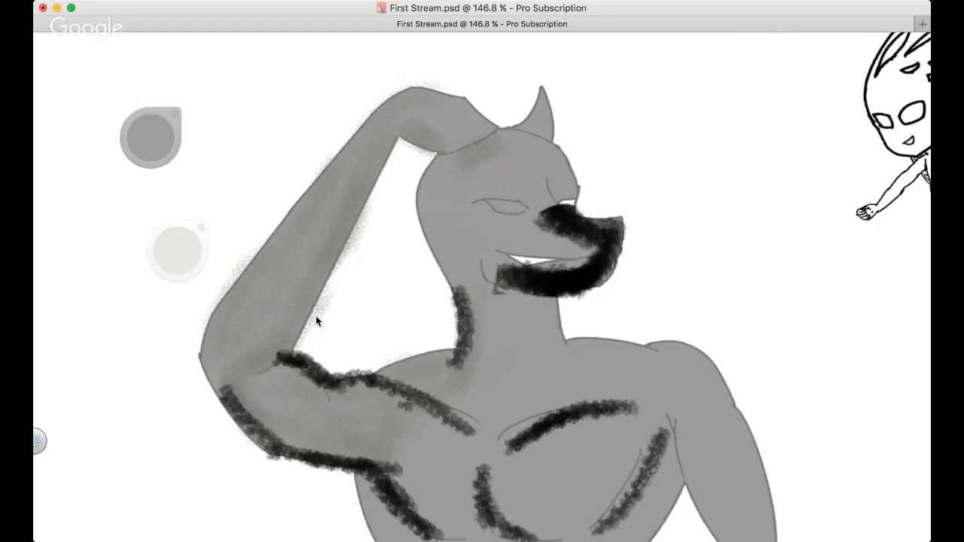
pyautogui.moveTo(248, 373)
pyautogui.mouseDown()
pyautogui.moveTo(357, 209)
pyautogui.moveTo(312, 304)
pyautogui.moveTo(256, 334)
pyautogui.moveTo(337, 224)
pyautogui.mouseUp()
pyautogui.moveTo(260, 354); pyautogui.dragTo(380, 166)
pyautogui.moveTo(354, 211)
pyautogui.mouseDown()
pyautogui.moveTo(391, 137)
pyautogui.moveTo(445, 153)
pyautogui.moveTo(396, 129)
pyautogui.moveTo(465, 147)
pyautogui.mouseUp()
pyautogui.moveTo(383, 131)
pyautogui.mouseDown()
pyautogui.moveTo(235, 403)
pyautogui.moveTo(226, 390)
pyautogui.moveTo(359, 466)
pyautogui.mouseUp()
pyautogui.moveTo(219, 318)
pyautogui.mouseDown()
pyautogui.moveTo(200, 366)
pyautogui.moveTo(205, 388)
pyautogui.moveTo(200, 365)
pyautogui.moveTo(239, 406)
pyautogui.mouseUp()
pyautogui.moveTo(300, 467); pyautogui.dragTo(357, 482)
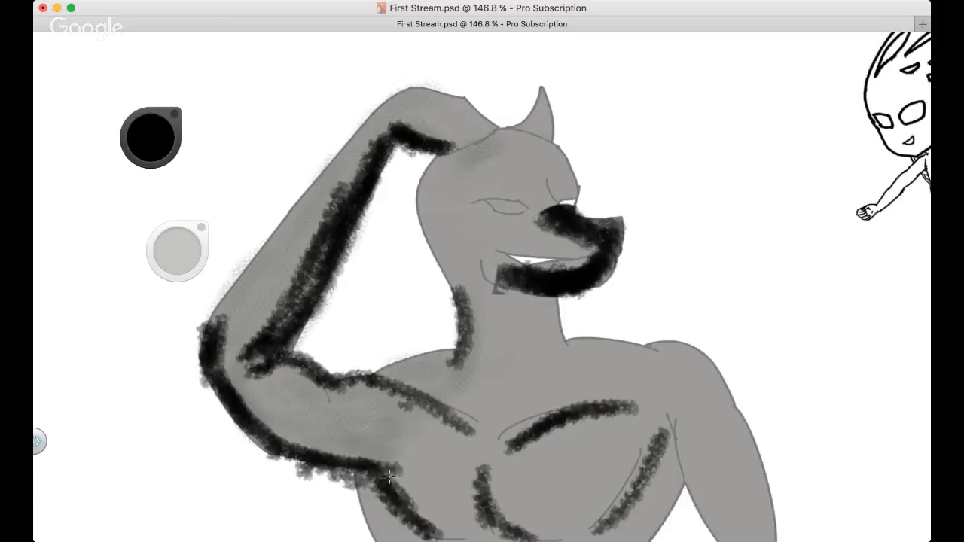
pyautogui.moveTo(286, 389); pyautogui.dragTo(274, 268)
pyautogui.press('super+z')
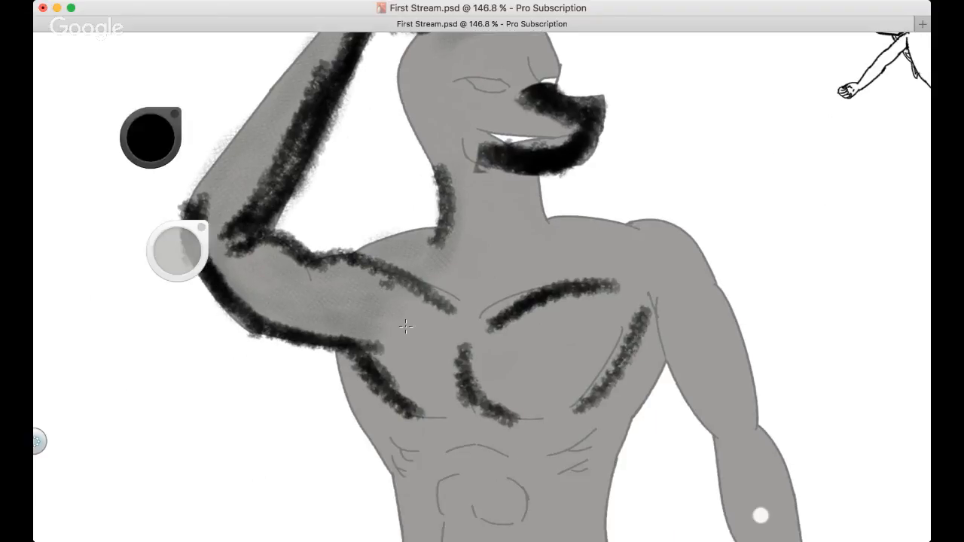
# Paint tapering black strokes down both sides of the abdomen, starting from the lower ribs
pyautogui.moveTo(401, 326)
pyautogui.mouseDown()
pyautogui.moveTo(339, 330)
pyautogui.moveTo(264, 258)
pyautogui.mouseUp()
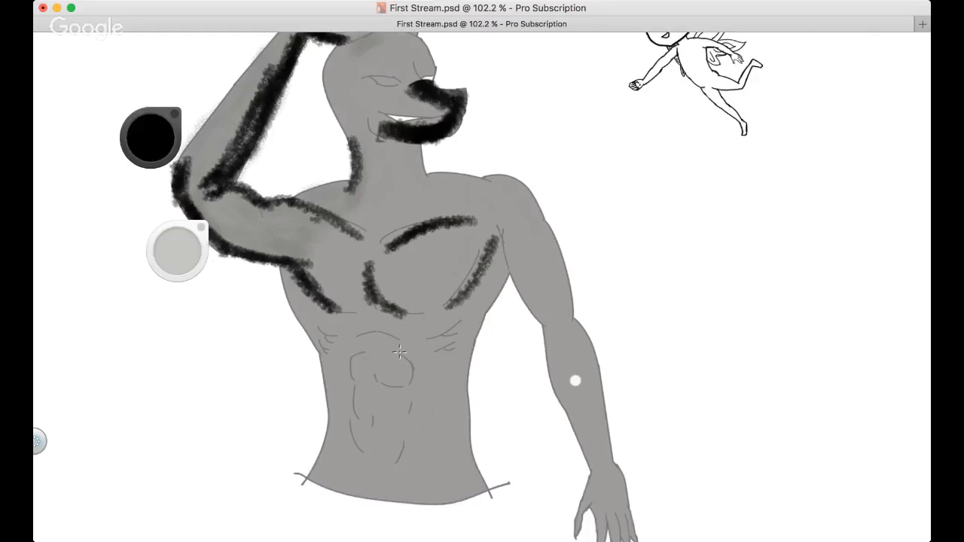
pyautogui.moveTo(398, 343); pyautogui.dragTo(416, 390)
pyautogui.moveTo(349, 361); pyautogui.dragTo(362, 409)
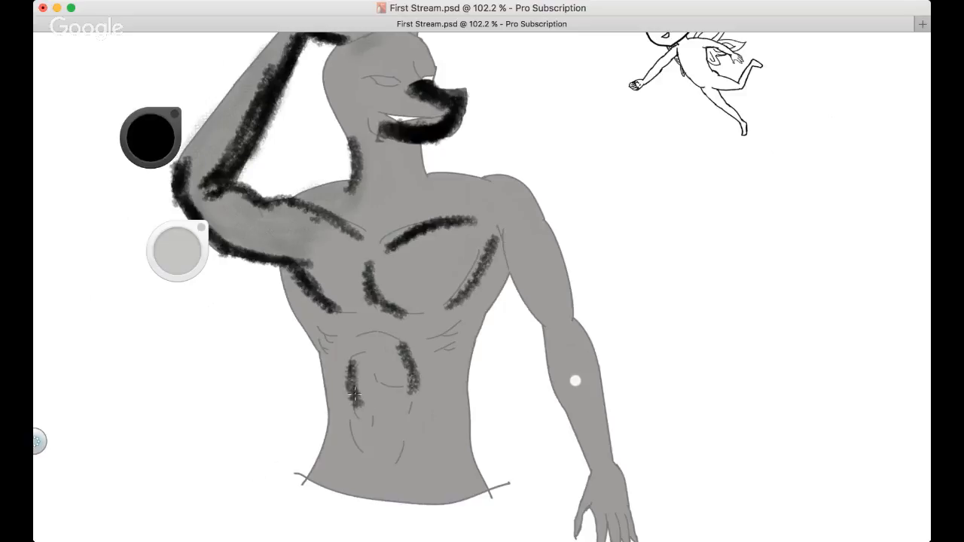
pyautogui.press('super+z')
pyautogui.press('super+z')
pyautogui.moveTo(412, 380); pyautogui.dragTo(396, 457)
pyautogui.press('super+z')
pyautogui.moveTo(411, 359); pyautogui.dragTo(391, 469)
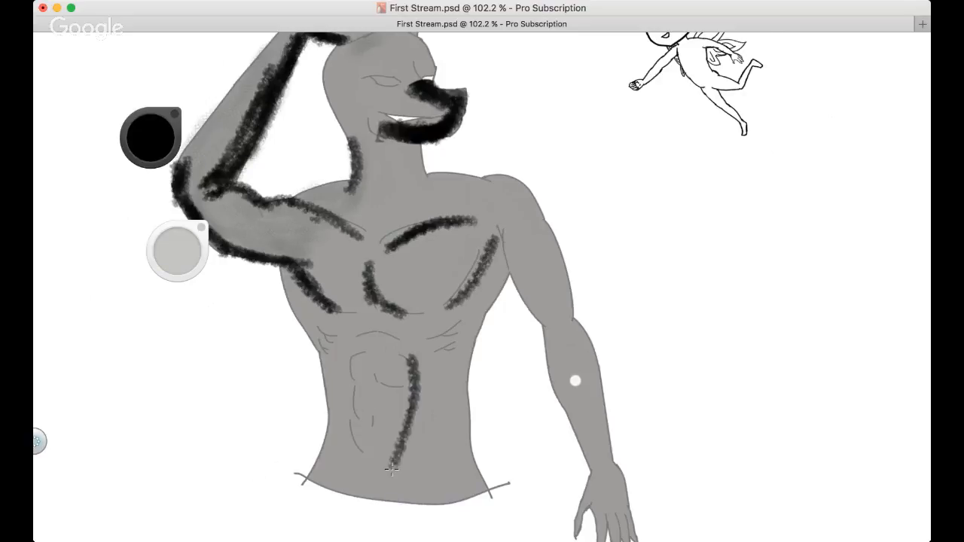
pyautogui.moveTo(422, 360); pyautogui.dragTo(398, 452)
pyautogui.moveTo(453, 348)
pyautogui.mouseDown()
pyautogui.moveTo(442, 357)
pyautogui.moveTo(462, 327)
pyautogui.moveTo(423, 380)
pyautogui.mouseUp()
pyautogui.moveTo(339, 350); pyautogui.dragTo(357, 438)
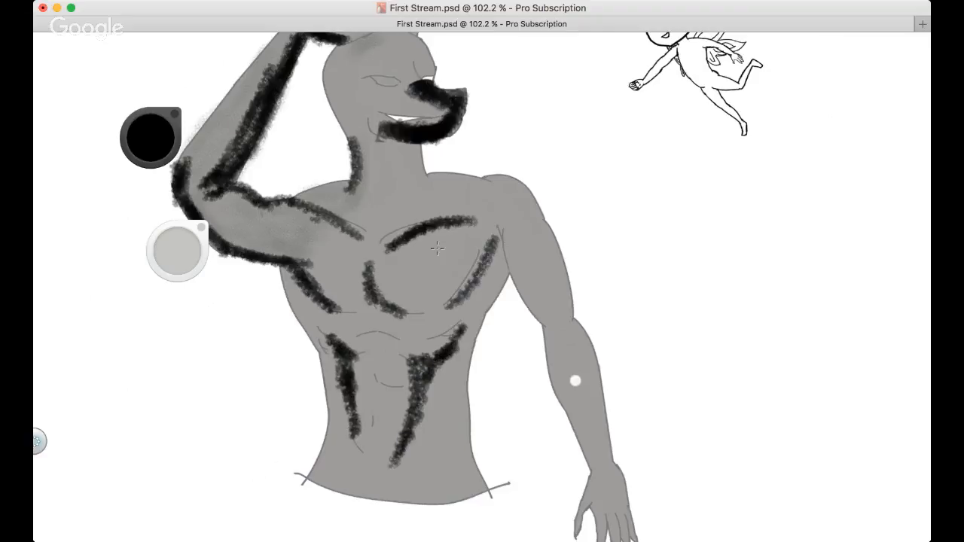
# Paint a black stroke down the front edge of the neck, redoing it until it sits inside the outline
pyautogui.moveTo(382, 281); pyautogui.dragTo(383, 372)
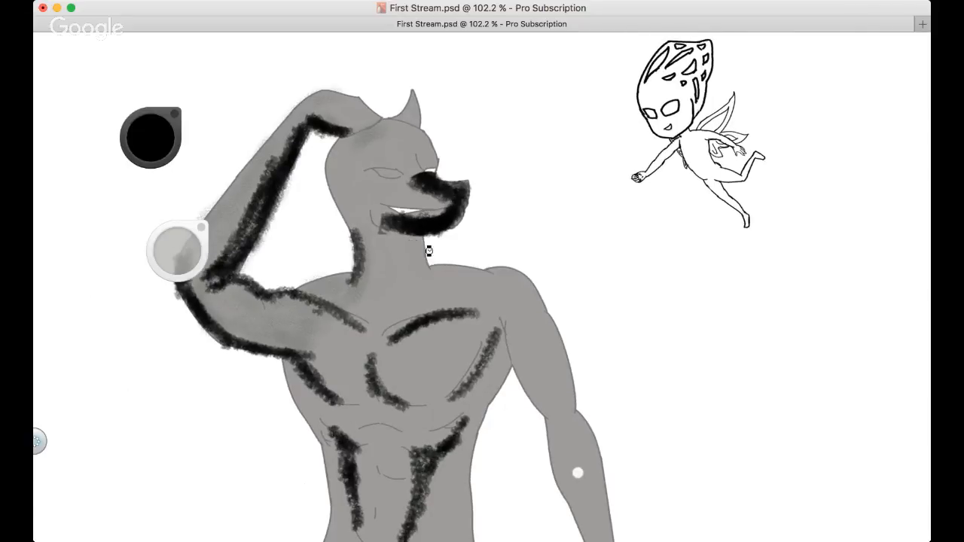
pyautogui.moveTo(402, 235)
pyautogui.mouseDown()
pyautogui.moveTo(416, 268)
pyautogui.moveTo(432, 277)
pyautogui.mouseUp()
pyautogui.press('super+z')
pyautogui.press('super+Tab')
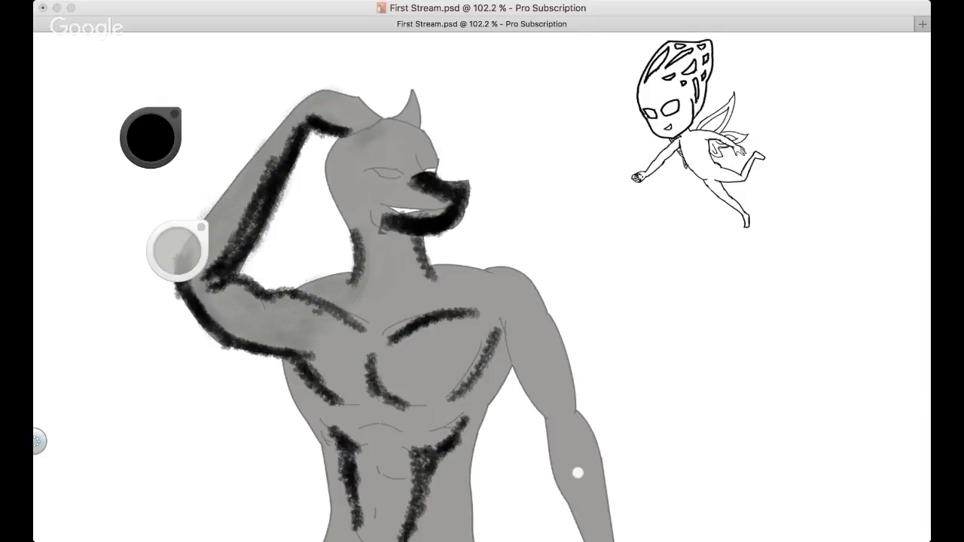
pyautogui.press('super+Tab')
pyautogui.press('super+z')
pyautogui.moveTo(418, 239); pyautogui.dragTo(436, 281)
pyautogui.press('super+z')
pyautogui.press('super+z')
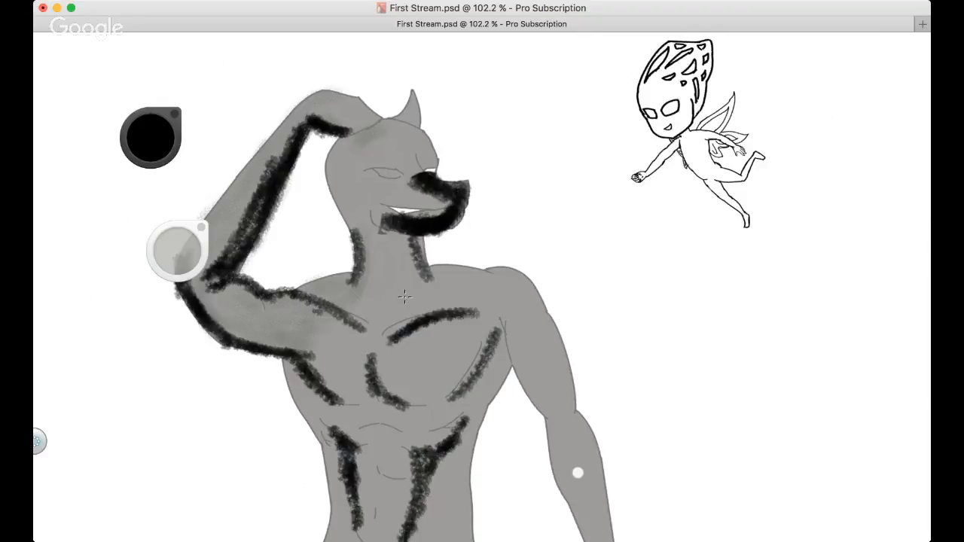
pyautogui.press('super+z')
pyautogui.moveTo(369, 263)
pyautogui.mouseDown()
pyautogui.moveTo(392, 288)
pyautogui.moveTo(398, 265)
pyautogui.moveTo(401, 286)
pyautogui.moveTo(391, 288)
pyautogui.mouseUp()
pyautogui.press('super+z')
pyautogui.press('super+z')
pyautogui.press('super+z')
pyautogui.press('super+z')
pyautogui.press('super+z')
# Thicken the black strokes above and below the lowered-arm side's chest muscle and show the smoky shading again
pyautogui.moveTo(411, 330)
pyautogui.mouseDown()
pyautogui.moveTo(457, 308)
pyautogui.moveTo(393, 335)
pyautogui.mouseUp()
pyautogui.moveTo(496, 340); pyautogui.dragTo(455, 403)
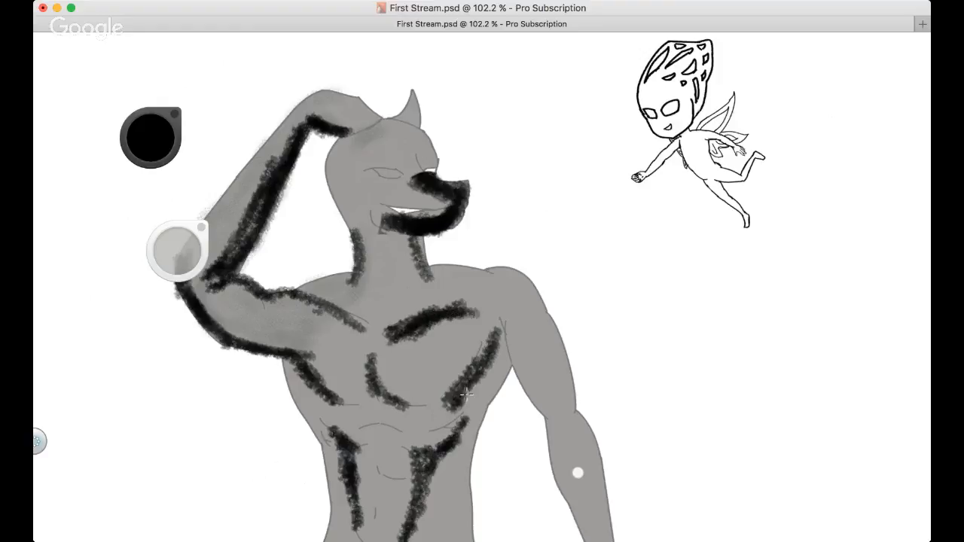
pyautogui.scroll(-3, 478, 341)
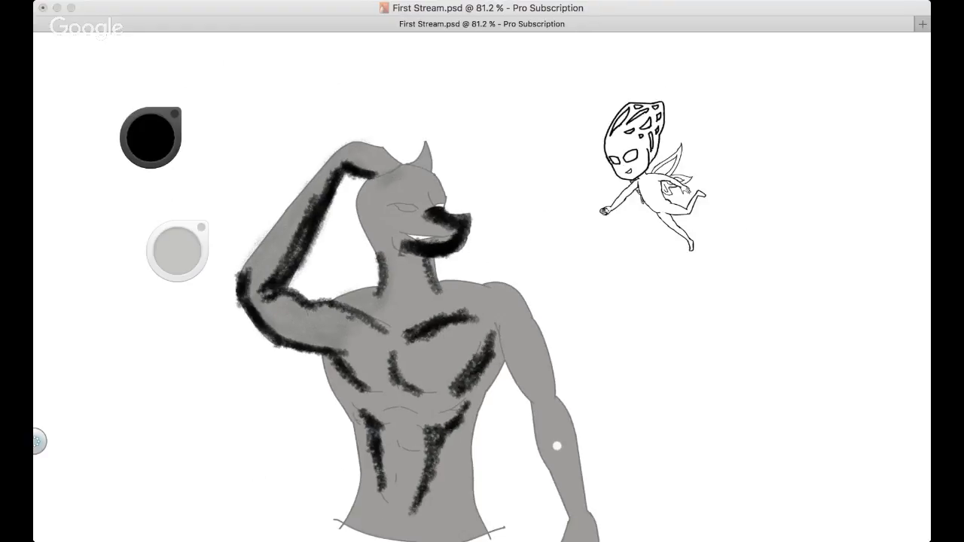
pyautogui.press('space')
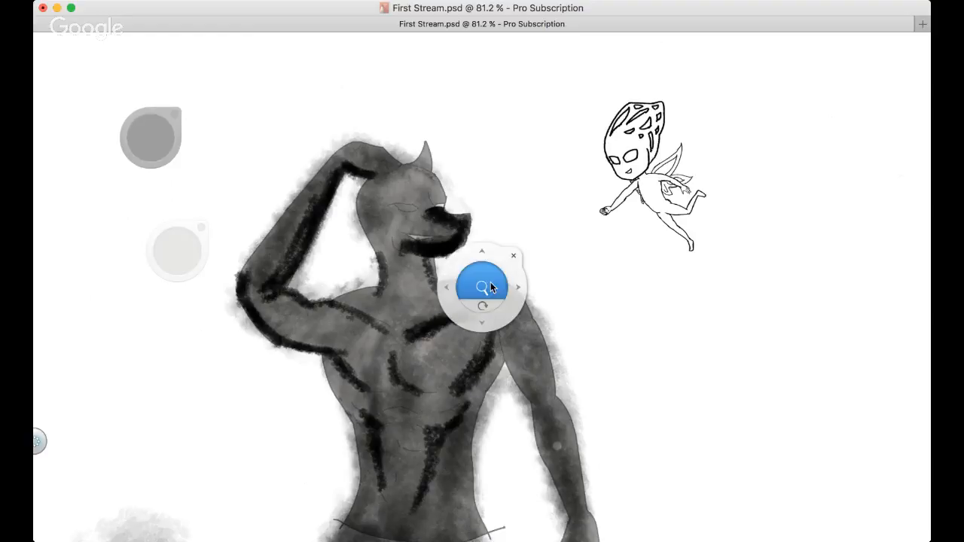
# Add soft dark shading around the chest muscles and along the contour strokes on the raised-arm side
pyautogui.moveTo(491, 283)
pyautogui.mouseDown()
pyautogui.moveTo(459, 309)
pyautogui.moveTo(490, 283)
pyautogui.mouseUp()
pyautogui.moveTo(479, 343); pyautogui.dragTo(494, 302)
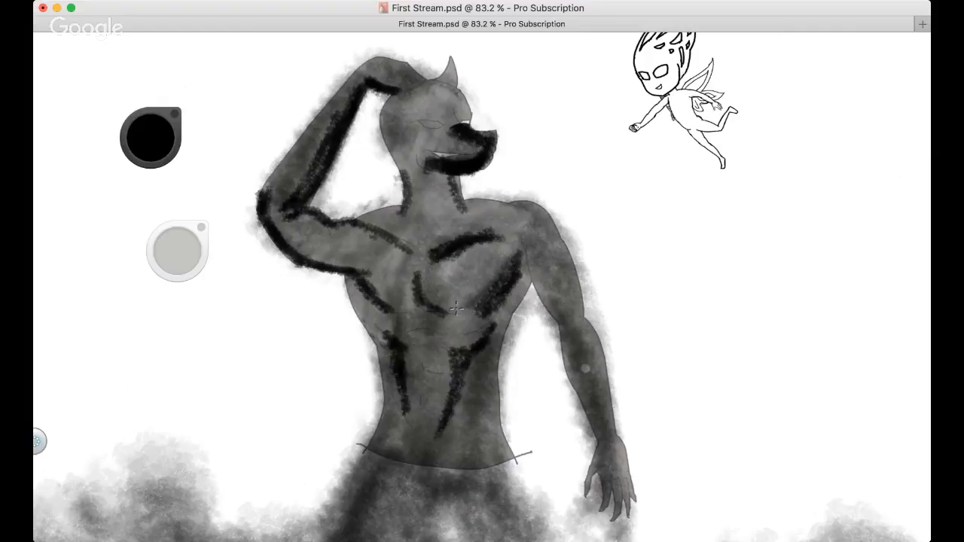
pyautogui.moveTo(430, 280); pyautogui.dragTo(441, 312)
pyautogui.moveTo(465, 243)
pyautogui.mouseDown()
pyautogui.moveTo(431, 285)
pyautogui.moveTo(444, 262)
pyautogui.moveTo(441, 295)
pyautogui.moveTo(460, 311)
pyautogui.moveTo(459, 264)
pyautogui.moveTo(446, 280)
pyautogui.moveTo(488, 250)
pyautogui.moveTo(499, 257)
pyautogui.mouseUp()
pyautogui.moveTo(358, 236)
pyautogui.mouseDown()
pyautogui.moveTo(398, 254)
pyautogui.moveTo(385, 235)
pyautogui.moveTo(352, 227)
pyautogui.moveTo(394, 241)
pyautogui.moveTo(360, 226)
pyautogui.moveTo(402, 250)
pyautogui.moveTo(363, 230)
pyautogui.moveTo(392, 257)
pyautogui.moveTo(341, 234)
pyautogui.moveTo(356, 224)
pyautogui.moveTo(291, 249)
pyautogui.moveTo(271, 215)
pyautogui.moveTo(280, 234)
pyautogui.moveTo(341, 267)
pyautogui.moveTo(304, 253)
pyautogui.moveTo(273, 208)
pyautogui.moveTo(309, 252)
pyautogui.moveTo(298, 247)
pyautogui.moveTo(349, 257)
pyautogui.moveTo(326, 265)
pyautogui.moveTo(349, 271)
pyautogui.moveTo(348, 262)
pyautogui.moveTo(396, 312)
pyautogui.moveTo(367, 289)
pyautogui.moveTo(390, 311)
pyautogui.moveTo(355, 300)
pyautogui.moveTo(399, 316)
pyautogui.mouseUp()
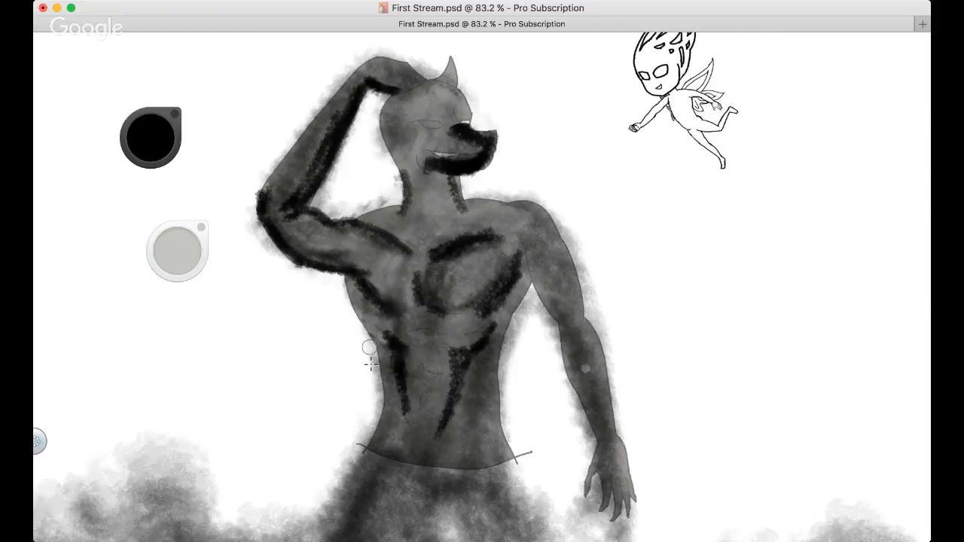
# Clear the hard black strokes from the abdomen and lay softer dark shading down its sides
pyautogui.moveTo(390, 345)
pyautogui.mouseDown()
pyautogui.moveTo(384, 336)
pyautogui.moveTo(402, 358)
pyautogui.moveTo(403, 407)
pyautogui.moveTo(451, 399)
pyautogui.moveTo(455, 361)
pyautogui.moveTo(490, 332)
pyautogui.moveTo(422, 458)
pyautogui.mouseUp()
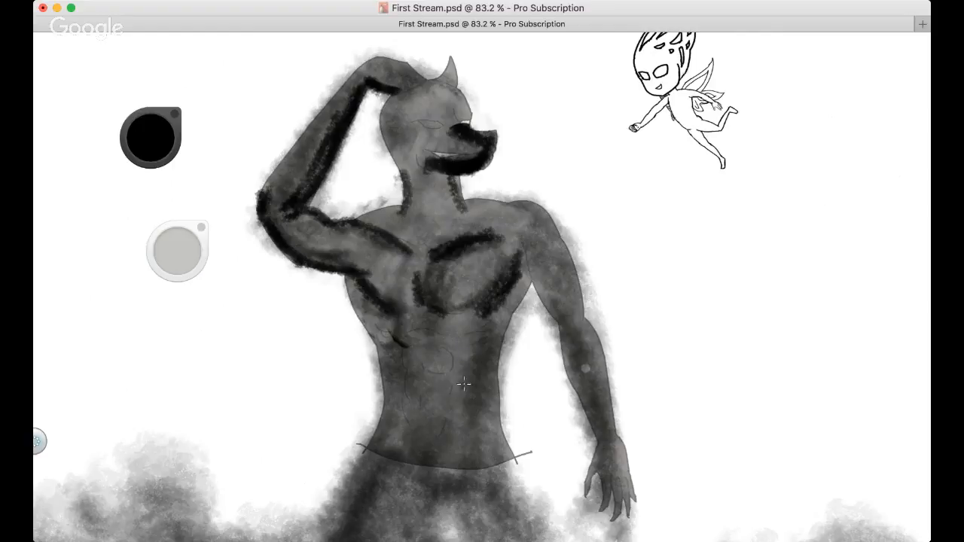
pyautogui.moveTo(451, 411)
pyautogui.mouseDown()
pyautogui.moveTo(449, 352)
pyautogui.moveTo(467, 349)
pyautogui.moveTo(457, 421)
pyautogui.mouseUp()
pyautogui.moveTo(397, 351); pyautogui.dragTo(399, 399)
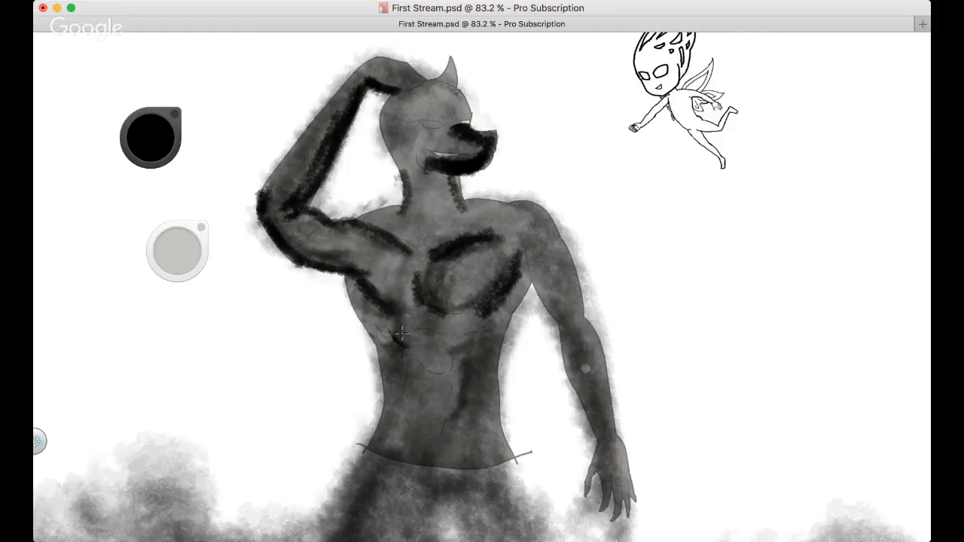
# Shade beneath the chest, across the ribs and down both sides of the waist in soft black
pyautogui.moveTo(401, 333)
pyautogui.mouseDown()
pyautogui.moveTo(376, 311)
pyautogui.moveTo(402, 329)
pyautogui.moveTo(395, 348)
pyautogui.moveTo(436, 328)
pyautogui.moveTo(452, 347)
pyautogui.moveTo(434, 335)
pyautogui.moveTo(456, 316)
pyautogui.moveTo(448, 332)
pyautogui.moveTo(491, 326)
pyautogui.moveTo(510, 311)
pyautogui.moveTo(522, 278)
pyautogui.moveTo(490, 356)
pyautogui.moveTo(500, 314)
pyautogui.moveTo(475, 324)
pyautogui.moveTo(488, 413)
pyautogui.moveTo(492, 395)
pyautogui.moveTo(524, 491)
pyautogui.mouseUp()
pyautogui.moveTo(374, 443)
pyautogui.mouseDown()
pyautogui.moveTo(388, 394)
pyautogui.moveTo(381, 356)
pyautogui.mouseUp()
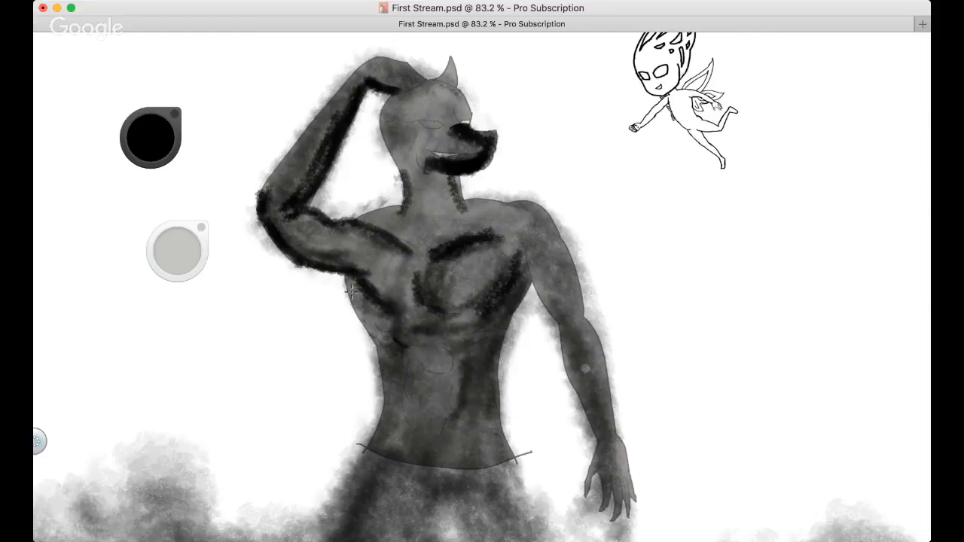
pyautogui.moveTo(349, 292)
pyautogui.mouseDown()
pyautogui.moveTo(393, 358)
pyautogui.moveTo(374, 344)
pyautogui.mouseUp()
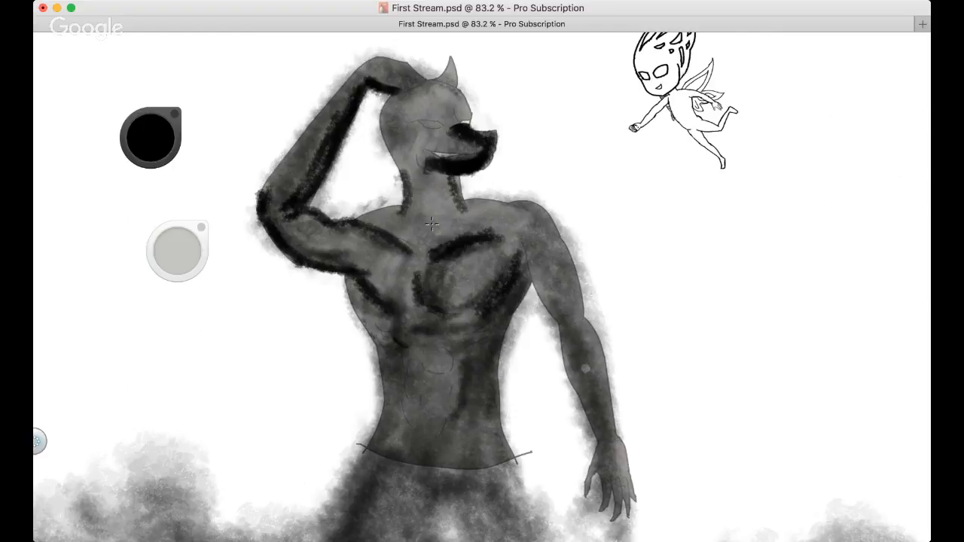
# Deepen the neck, head, arms and torso with soft black shading, blending the contour strokes into the body
pyautogui.moveTo(410, 184)
pyautogui.mouseDown()
pyautogui.moveTo(398, 225)
pyautogui.moveTo(388, 211)
pyautogui.moveTo(376, 217)
pyautogui.moveTo(393, 208)
pyautogui.moveTo(372, 226)
pyautogui.moveTo(383, 220)
pyautogui.moveTo(407, 235)
pyautogui.mouseUp()
pyautogui.moveTo(457, 205)
pyautogui.mouseDown()
pyautogui.moveTo(500, 204)
pyautogui.moveTo(482, 201)
pyautogui.moveTo(505, 231)
pyautogui.moveTo(462, 229)
pyautogui.moveTo(473, 211)
pyautogui.moveTo(512, 230)
pyautogui.moveTo(444, 241)
pyautogui.moveTo(461, 217)
pyautogui.moveTo(437, 248)
pyautogui.moveTo(413, 242)
pyautogui.moveTo(403, 220)
pyautogui.moveTo(412, 238)
pyautogui.moveTo(415, 208)
pyautogui.moveTo(420, 238)
pyautogui.mouseUp()
pyautogui.press('super+Tab')
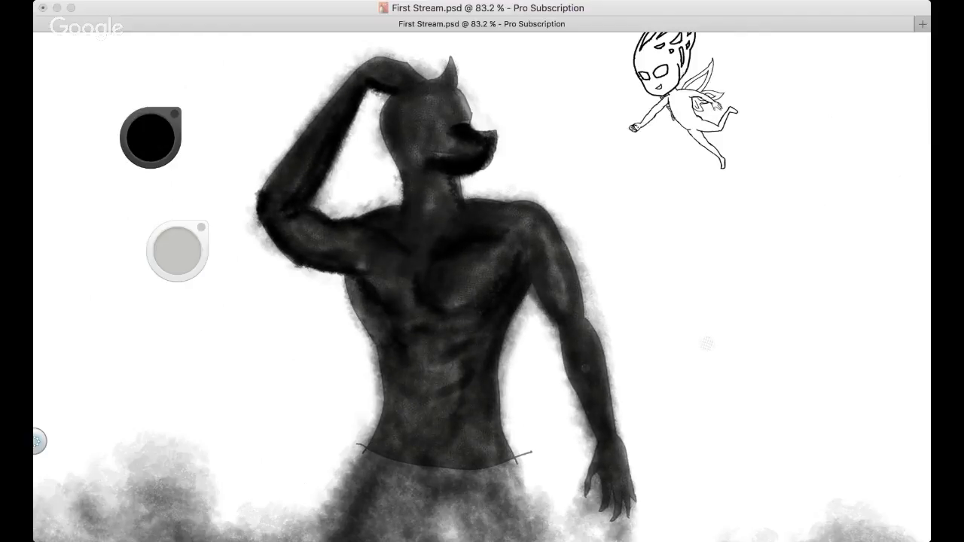
pyautogui.press('space')
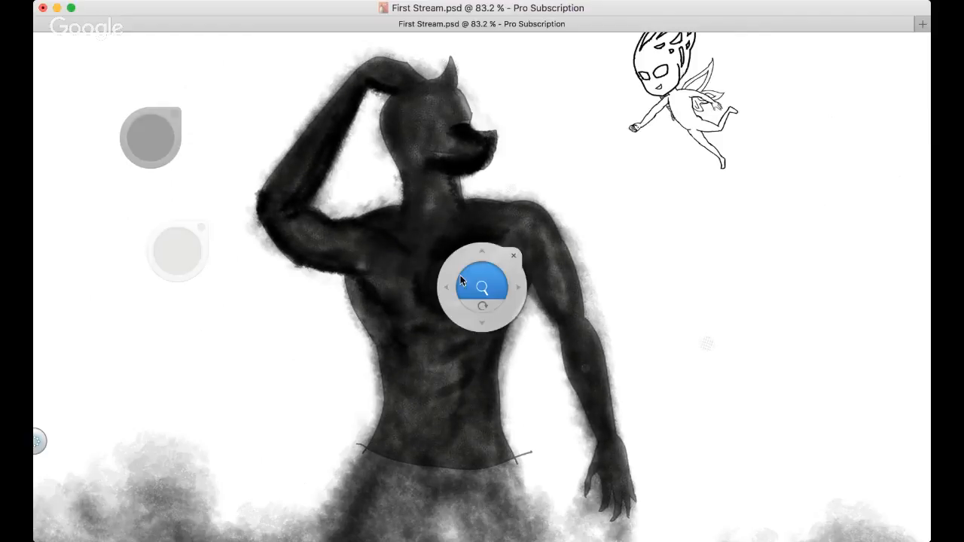
# Compare the whole figure with its shading and smoke base switched off and on, and hide the outline drawing
pyautogui.moveTo(483, 274); pyautogui.dragTo(407, 280)
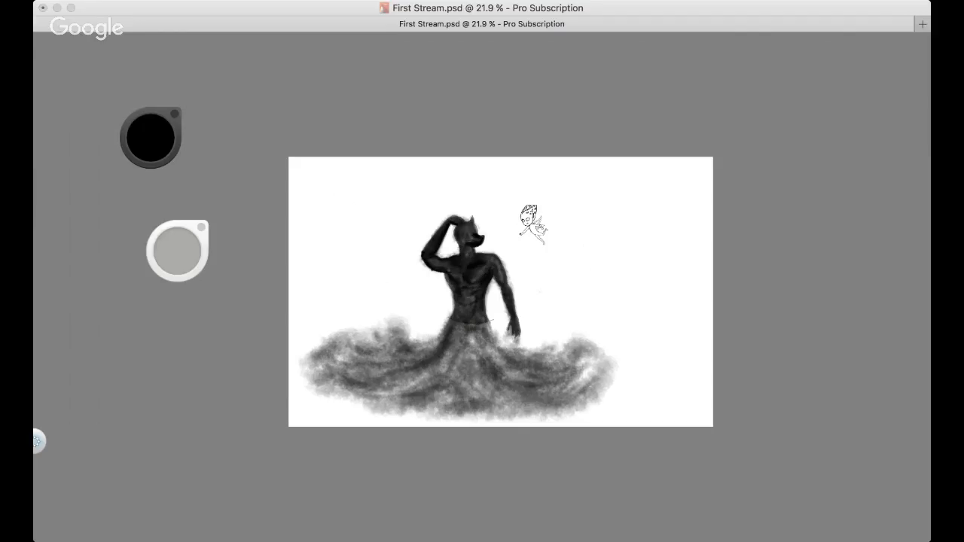
pyautogui.press('super+z')
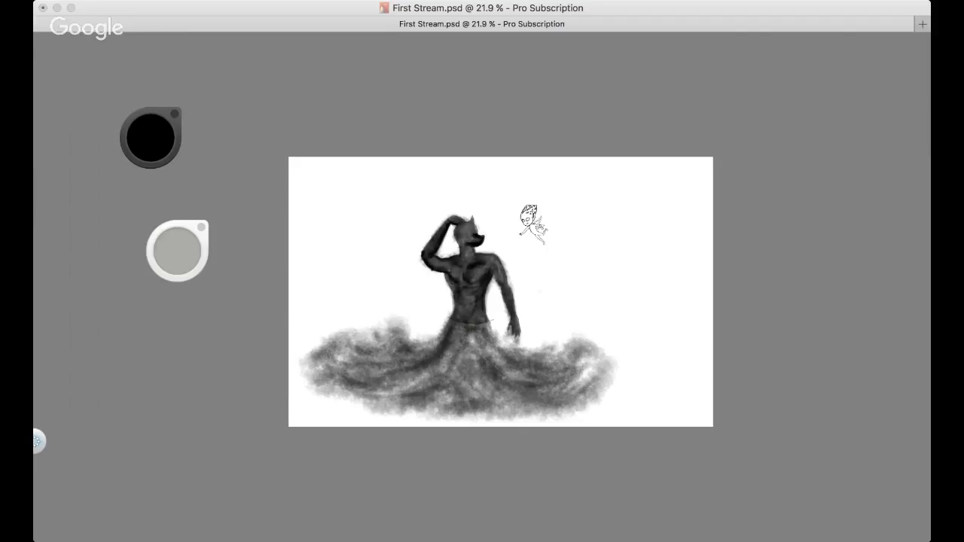
pyautogui.press('super+shift+z')
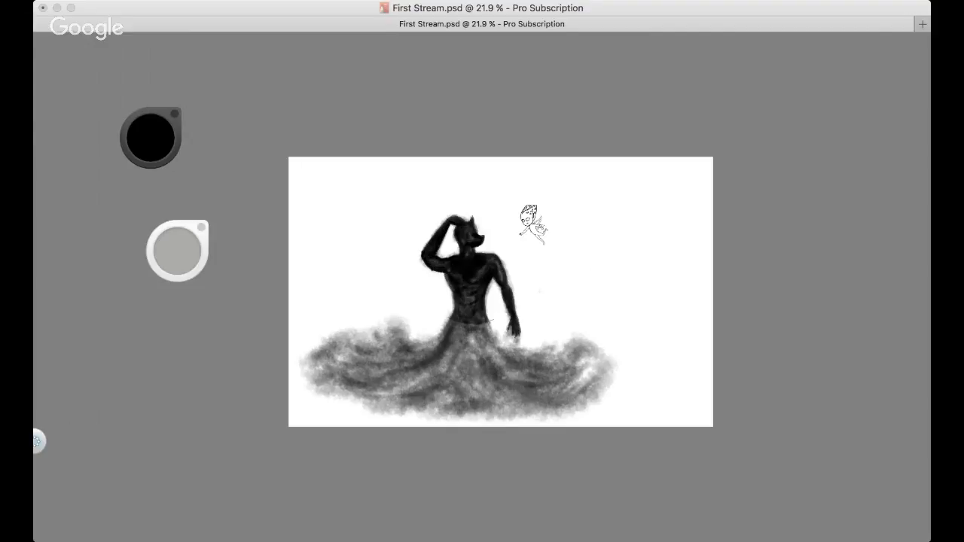
pyautogui.press('super+z')
pyautogui.press('super+shift+z')
pyautogui.press('super+z')
pyautogui.press('super+z')
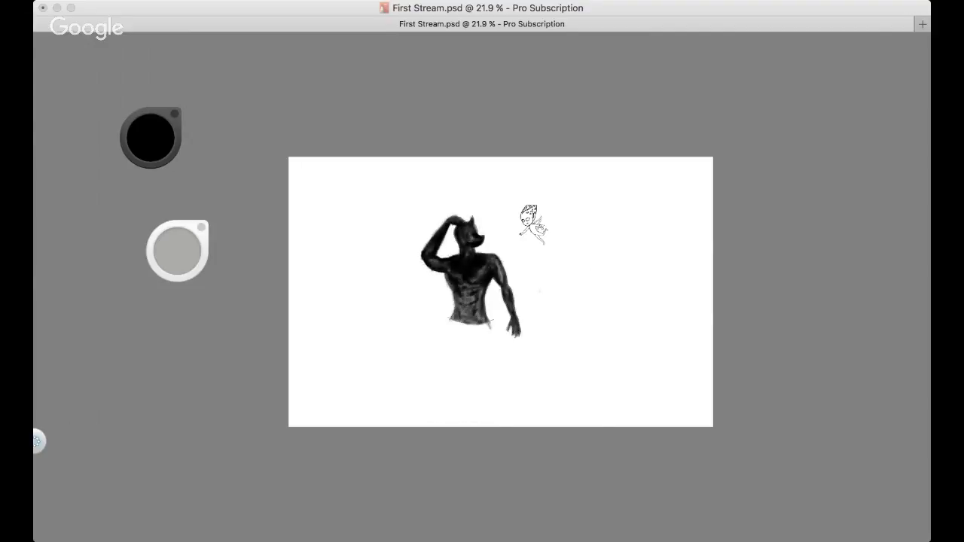
pyautogui.press('super+shift+z')
pyautogui.press('super+z')
pyautogui.press('super+shift+z')
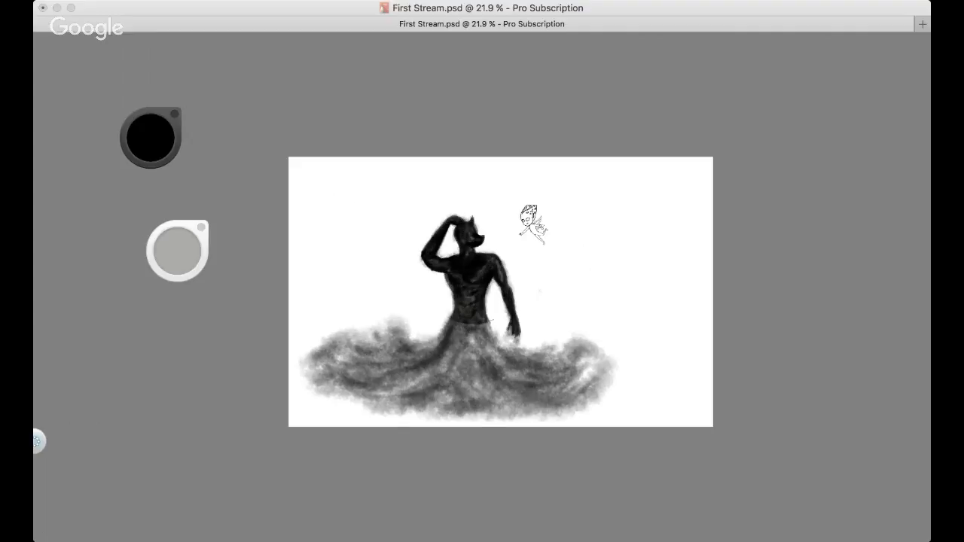
pyautogui.press('super+z')
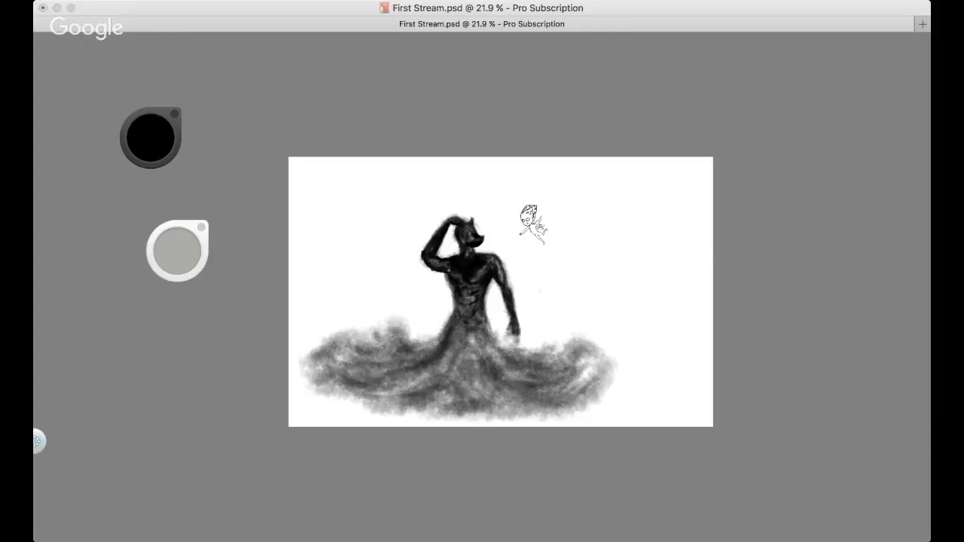
# Work lighter grey streaks along the collarbones and across the dark upper chest
pyautogui.scroll(5, 484, 273)
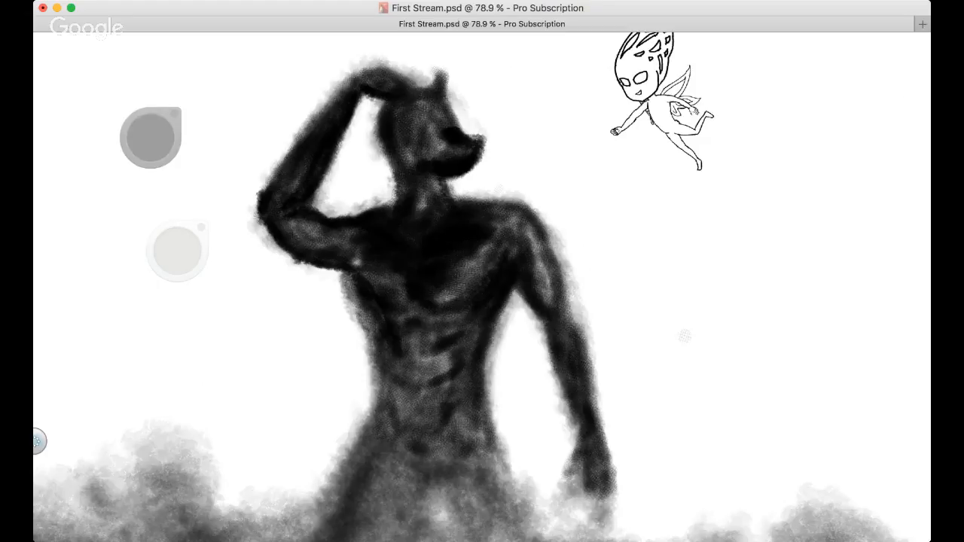
pyautogui.scroll(1, 477, 278)
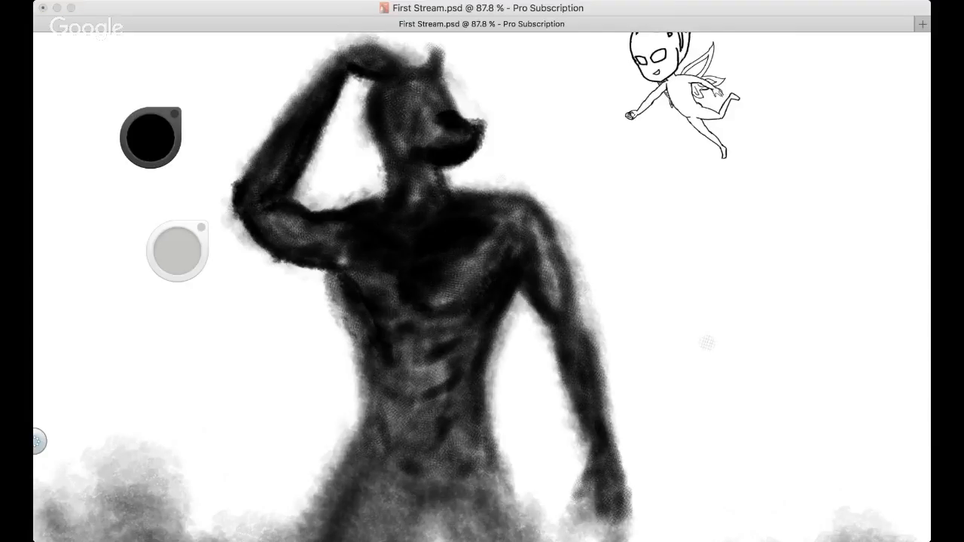
pyautogui.moveTo(415, 278); pyautogui.dragTo(481, 222)
pyautogui.moveTo(422, 264)
pyautogui.mouseDown()
pyautogui.moveTo(406, 266)
pyautogui.moveTo(428, 286)
pyautogui.moveTo(444, 257)
pyautogui.moveTo(411, 260)
pyautogui.mouseUp()
pyautogui.moveTo(343, 236)
pyautogui.mouseDown()
pyautogui.moveTo(390, 253)
pyautogui.moveTo(357, 230)
pyautogui.moveTo(380, 243)
pyautogui.moveTo(431, 246)
pyautogui.moveTo(490, 209)
pyautogui.moveTo(460, 234)
pyautogui.moveTo(442, 231)
pyautogui.moveTo(411, 253)
pyautogui.moveTo(439, 231)
pyautogui.moveTo(479, 228)
pyautogui.moveTo(437, 243)
pyautogui.moveTo(461, 206)
pyautogui.moveTo(443, 241)
pyautogui.mouseUp()
pyautogui.press('space')
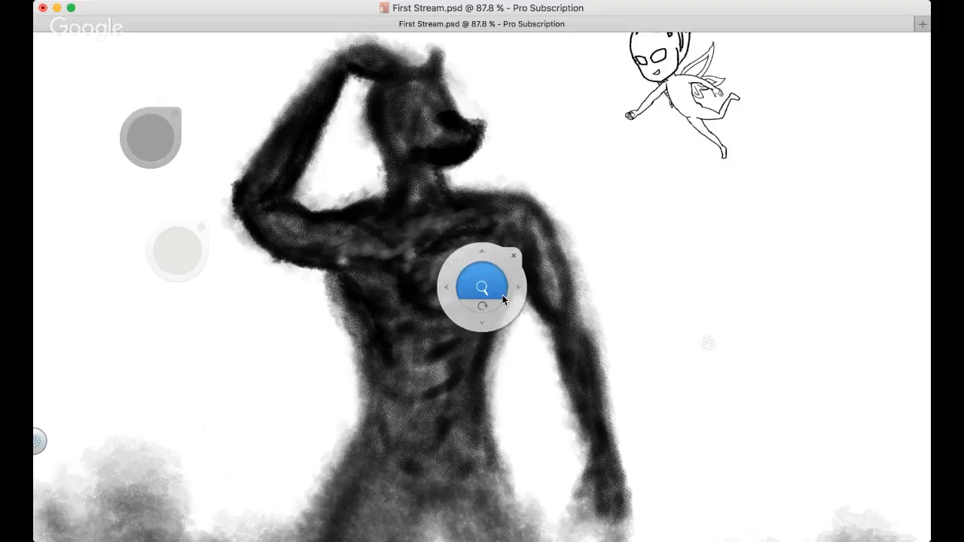
# Readjust the brush and blend the light streaks on the collarbones and chest into softer dark tones
pyautogui.moveTo(482, 288); pyautogui.dragTo(411, 397)
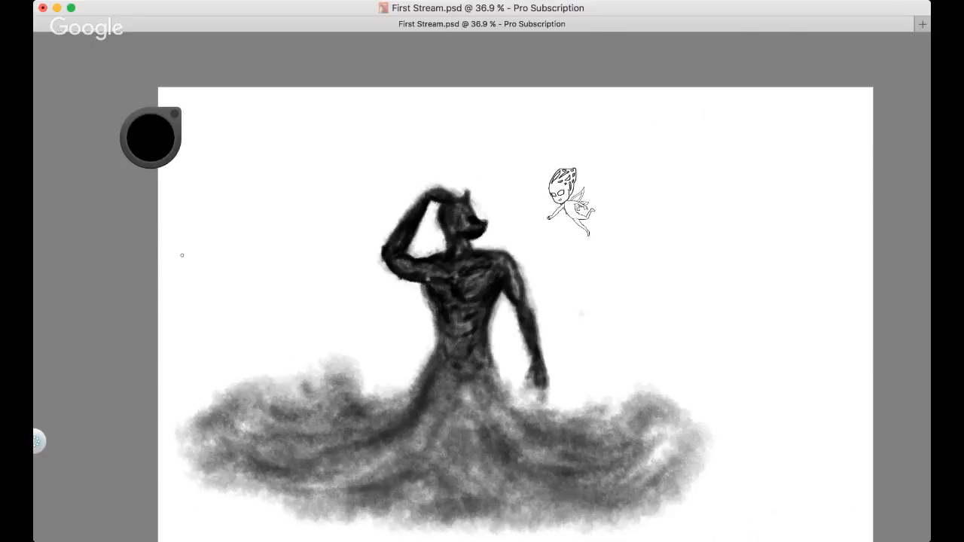
pyautogui.press('space')
pyautogui.scroll(5, 581, 314)
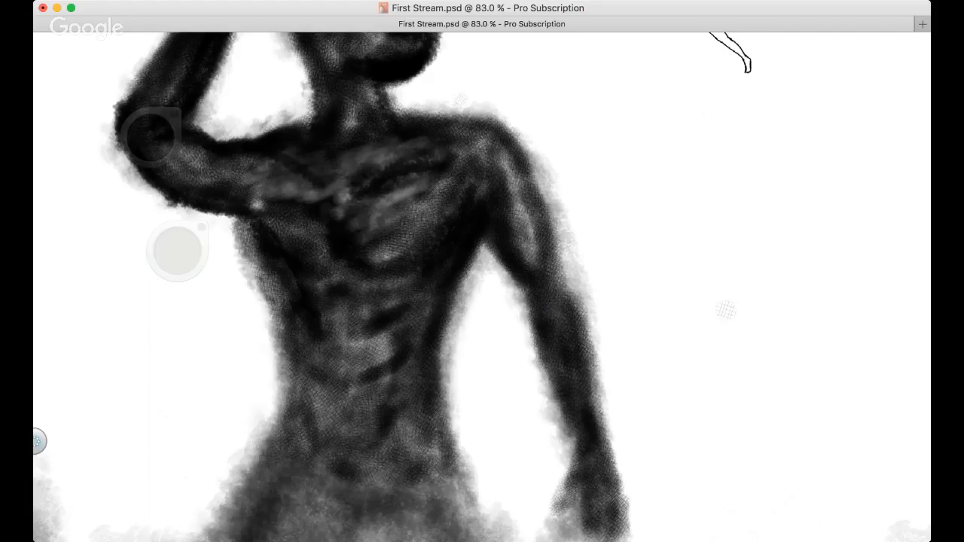
pyautogui.scroll(2, 375, 208)
pyautogui.press('super+z')
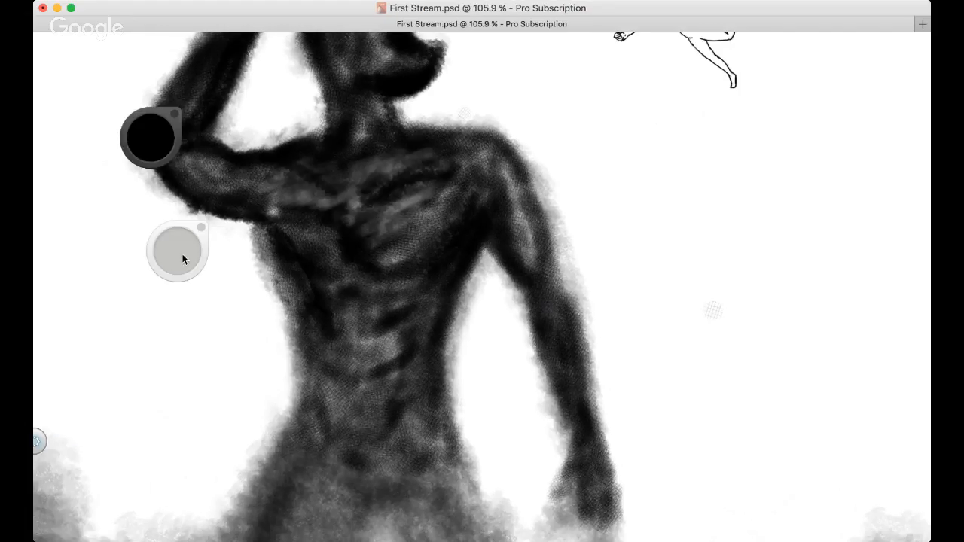
pyautogui.moveTo(182, 255); pyautogui.dragTo(181, 260)
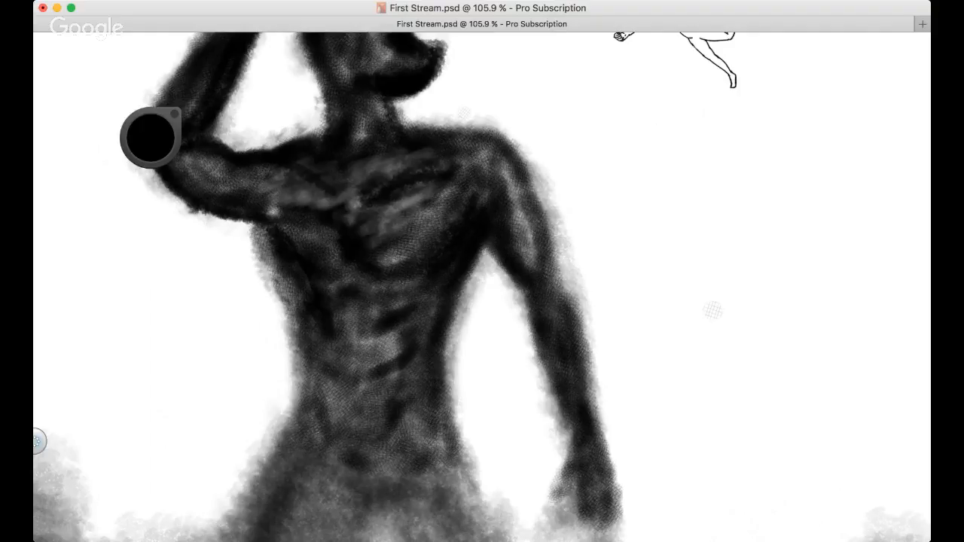
pyautogui.click(176, 253)
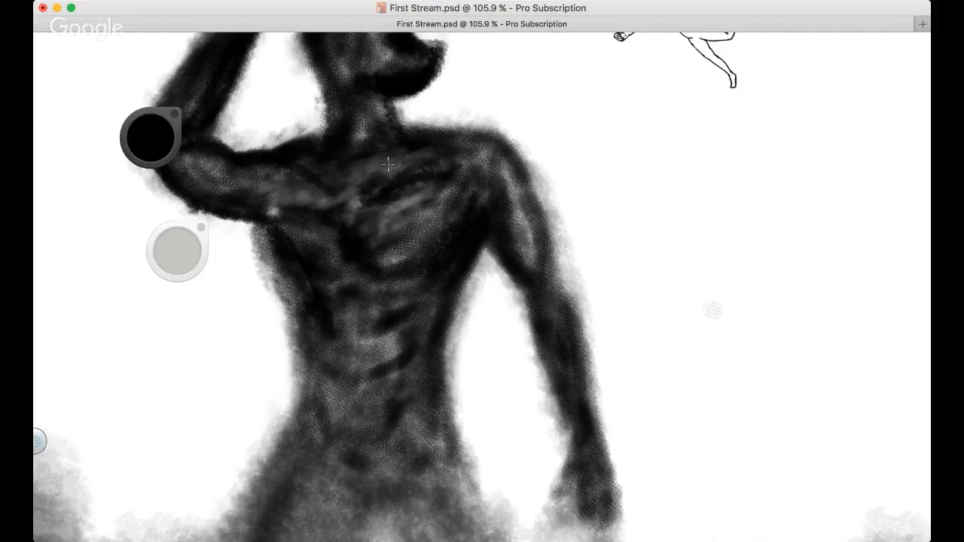
pyautogui.moveTo(407, 210); pyautogui.dragTo(390, 227)
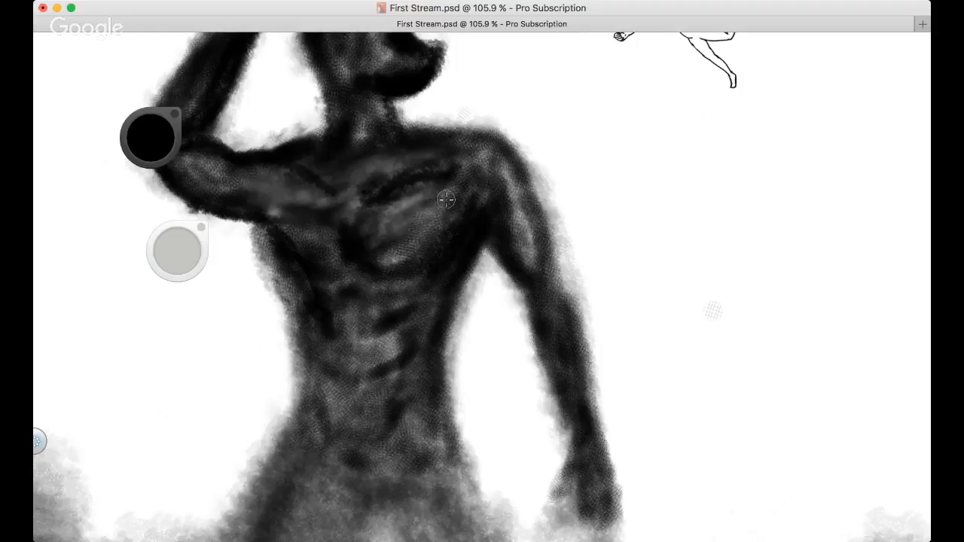
pyautogui.scroll(-5, 390, 250)
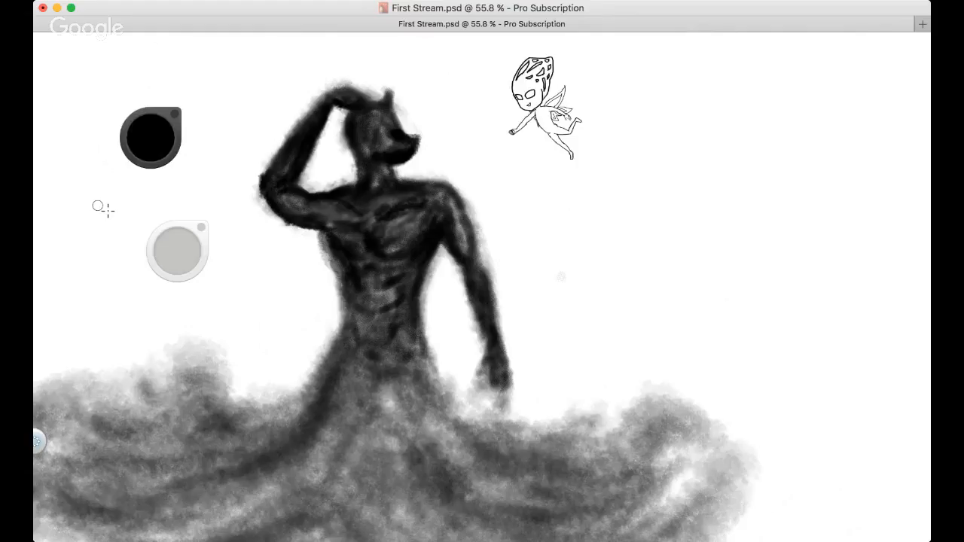
# Try smearing the shading across the chest, head and side of the torso, and take the smearing back
pyautogui.scroll(5, 434, 244)
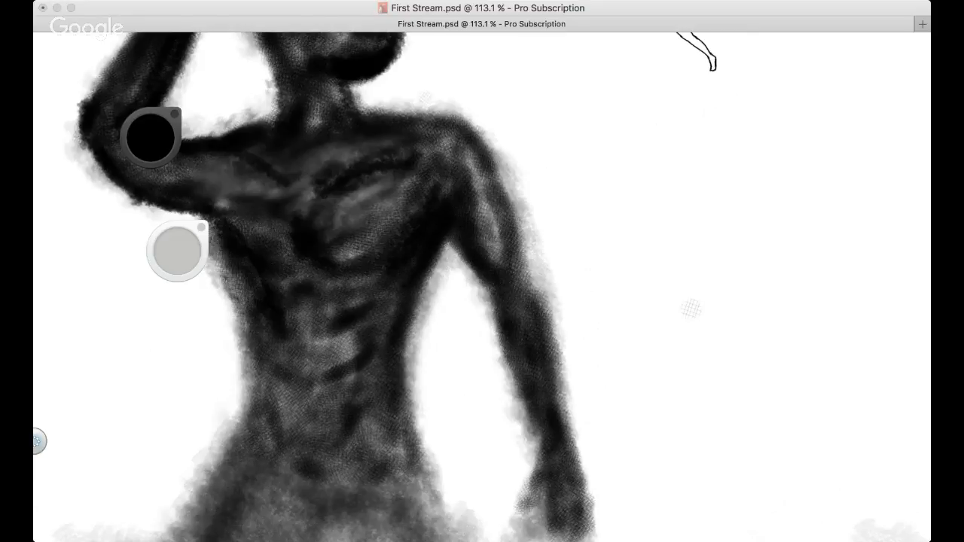
pyautogui.moveTo(199, 180)
pyautogui.mouseDown()
pyautogui.moveTo(349, 197)
pyautogui.moveTo(329, 216)
pyautogui.moveTo(338, 223)
pyautogui.moveTo(357, 192)
pyautogui.moveTo(326, 186)
pyautogui.moveTo(370, 141)
pyautogui.moveTo(347, 148)
pyautogui.moveTo(389, 181)
pyautogui.moveTo(360, 171)
pyautogui.moveTo(316, 204)
pyautogui.moveTo(353, 222)
pyautogui.moveTo(311, 239)
pyautogui.moveTo(289, 200)
pyautogui.moveTo(314, 173)
pyautogui.moveTo(196, 184)
pyautogui.moveTo(241, 183)
pyautogui.moveTo(304, 311)
pyautogui.moveTo(300, 324)
pyautogui.moveTo(338, 345)
pyautogui.moveTo(392, 450)
pyautogui.mouseUp()
pyautogui.moveTo(481, 202); pyautogui.dragTo(489, 218)
pyautogui.press('space')
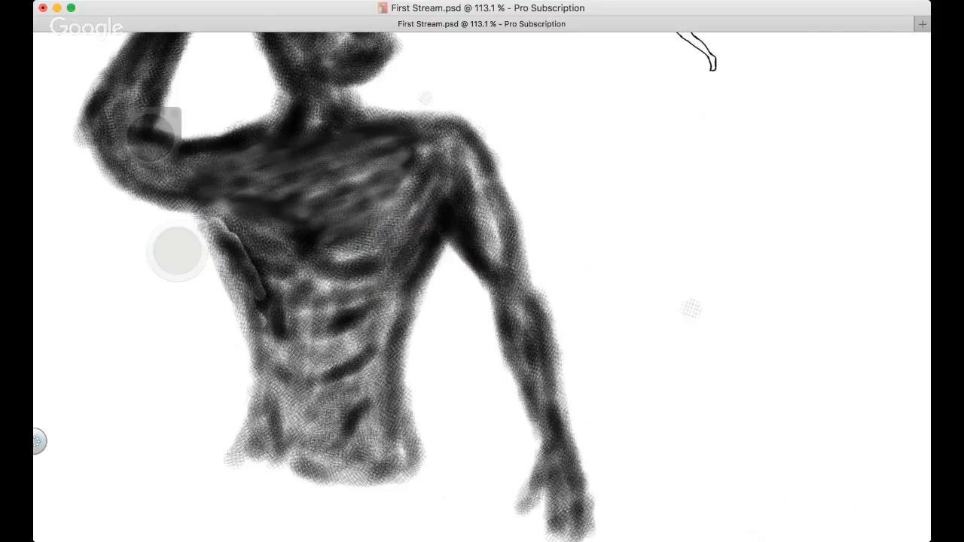
pyautogui.scroll(-5, 404, 247)
pyautogui.scroll(1, 404, 247)
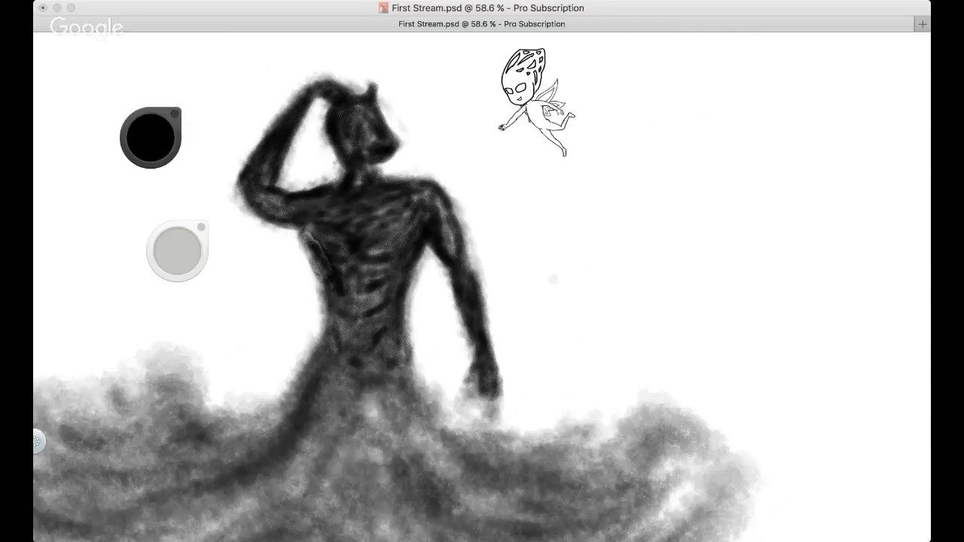
pyautogui.press('space')
pyautogui.scroll(-2, 472, 237)
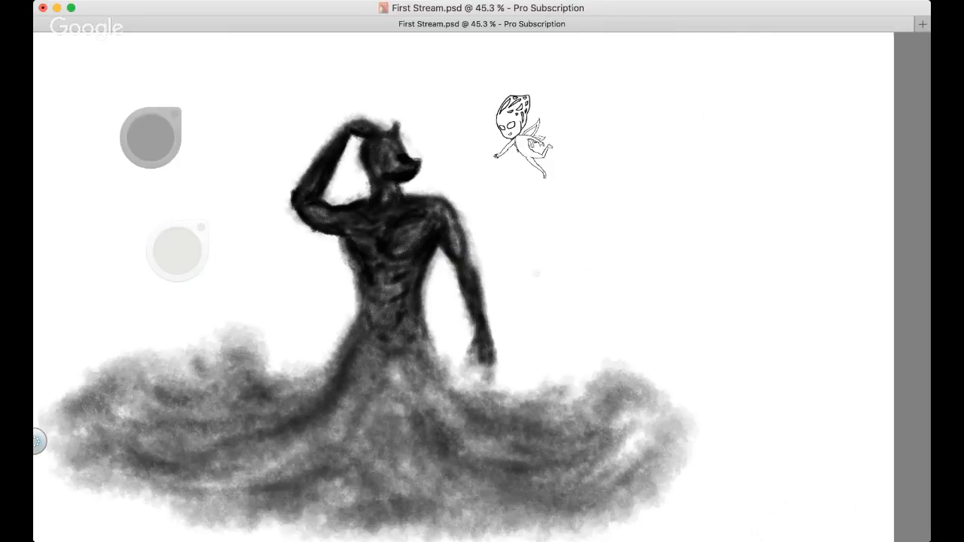
# Clean up the rough, fuzzy edge at the tip of the figure's muzzle
pyautogui.scroll(4, 478, 244)
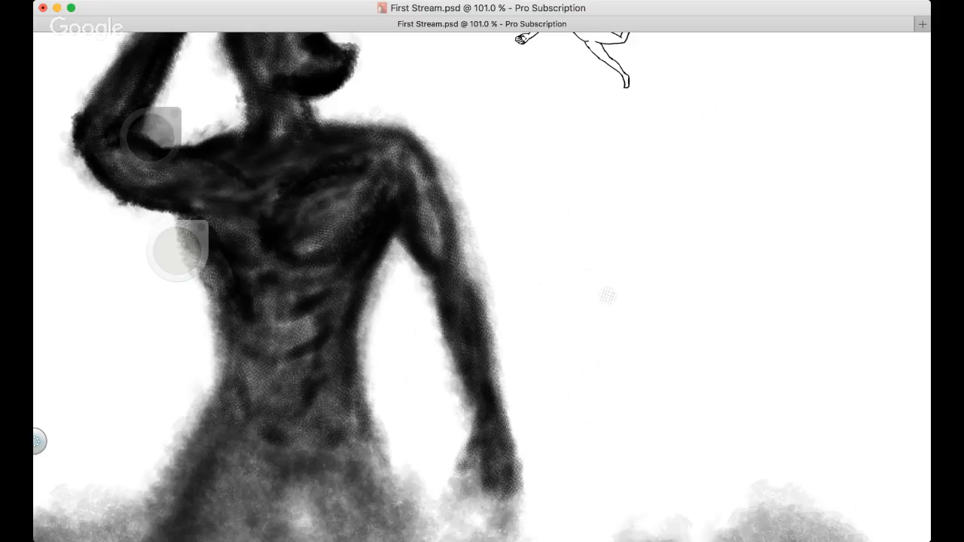
pyautogui.scroll(3, 607, 295)
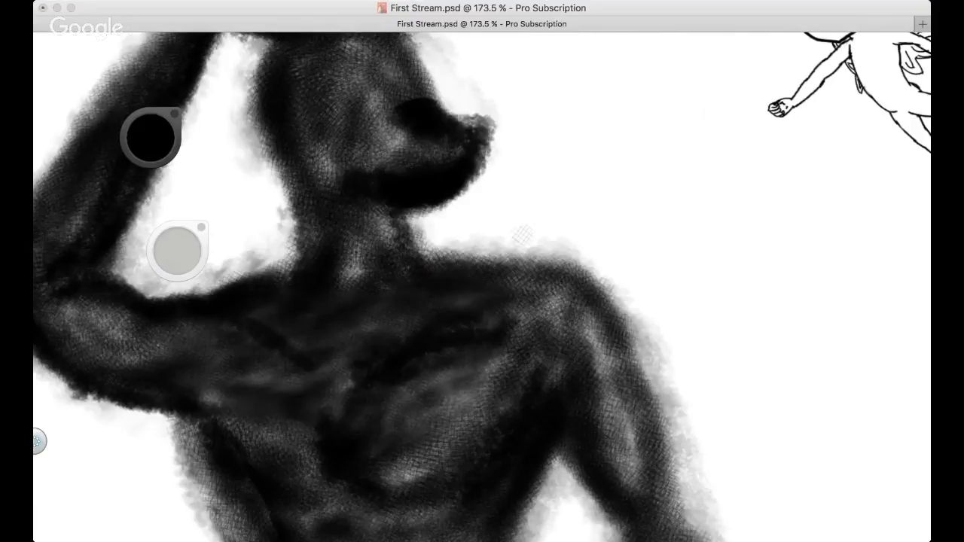
pyautogui.moveTo(522, 235); pyautogui.dragTo(582, 362)
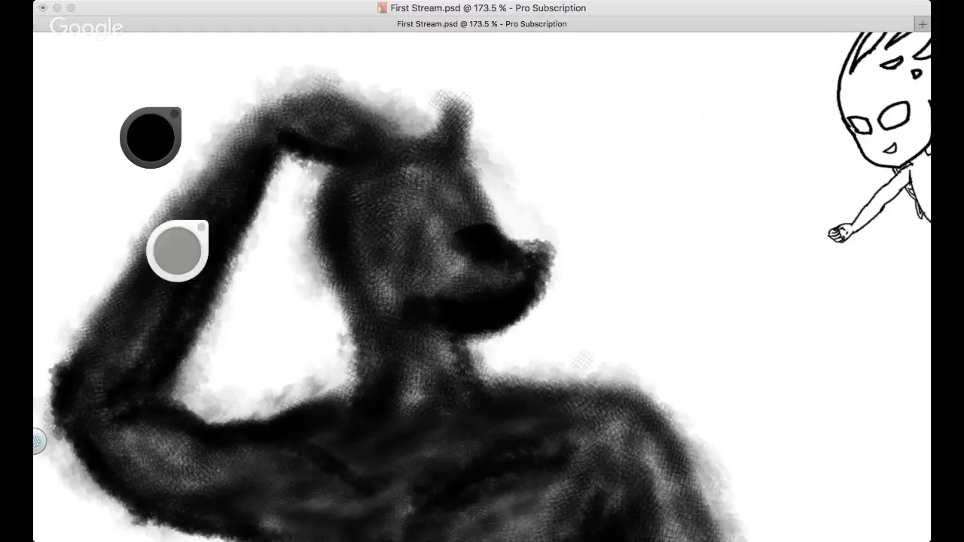
pyautogui.moveTo(570, 254)
pyautogui.mouseDown()
pyautogui.moveTo(528, 234)
pyautogui.moveTo(549, 236)
pyautogui.mouseUp()
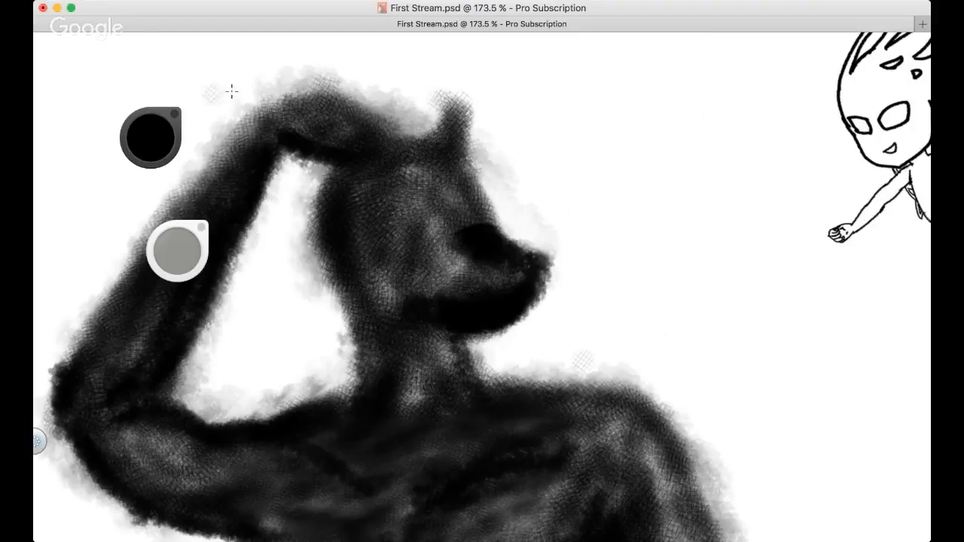
# Readjust the brush and blend the light patches on the neck and below the jaw into the dark shading
pyautogui.click(197, 230)
pyautogui.click(183, 245)
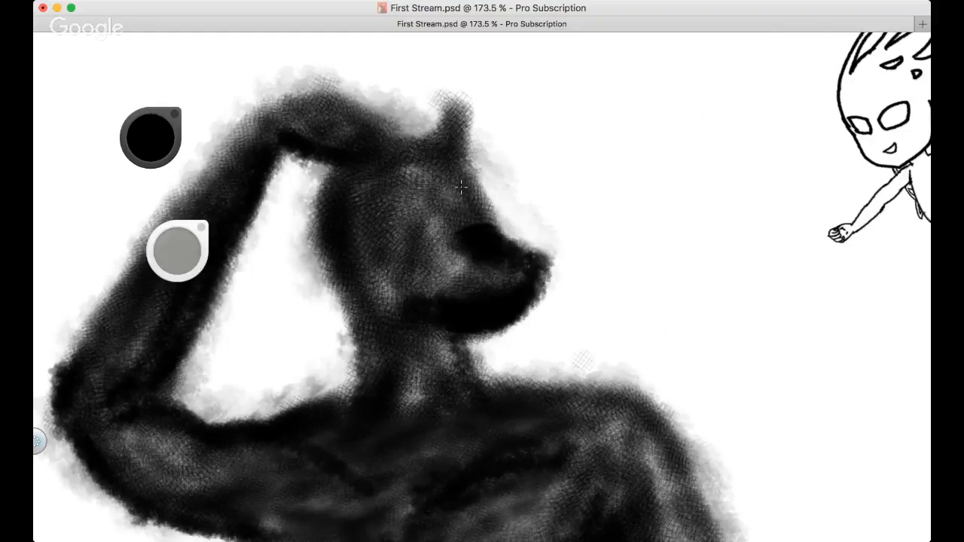
pyautogui.moveTo(440, 354)
pyautogui.mouseDown()
pyautogui.moveTo(430, 405)
pyautogui.moveTo(415, 369)
pyautogui.mouseUp()
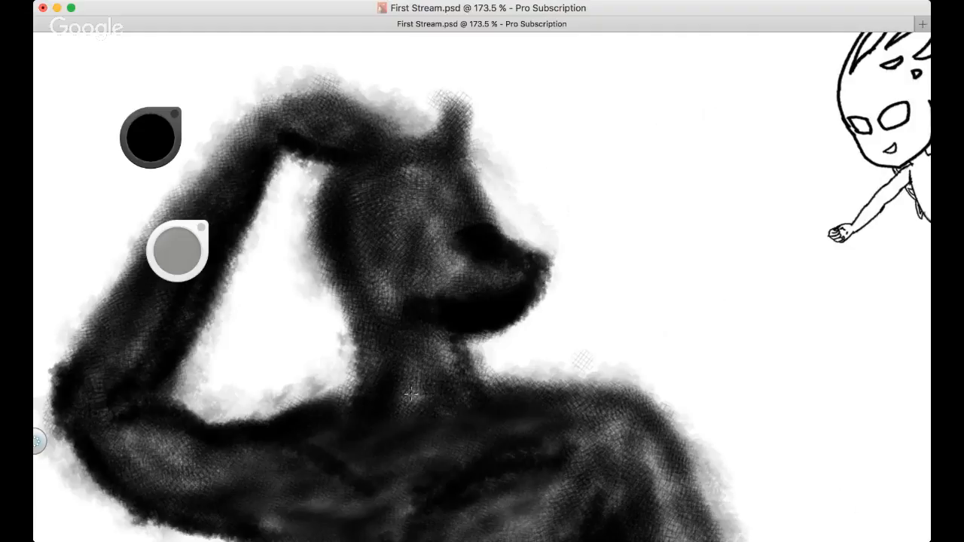
pyautogui.moveTo(446, 333)
pyautogui.mouseDown()
pyautogui.moveTo(458, 361)
pyautogui.moveTo(374, 428)
pyautogui.moveTo(330, 233)
pyautogui.mouseUp()
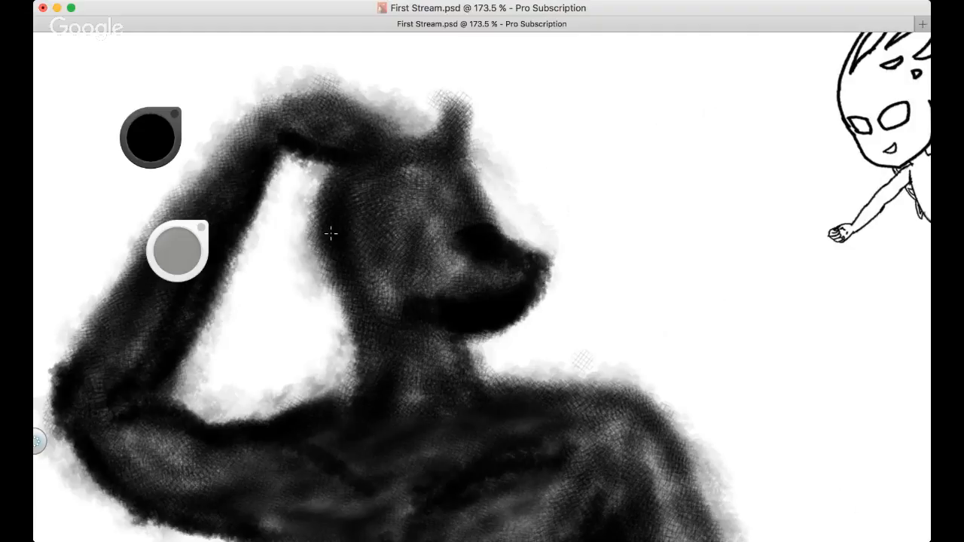
# Darken the whole figure and its smoky base, comparing it with the lighter version
pyautogui.press('space')
pyautogui.moveTo(434, 275); pyautogui.dragTo(361, 316)
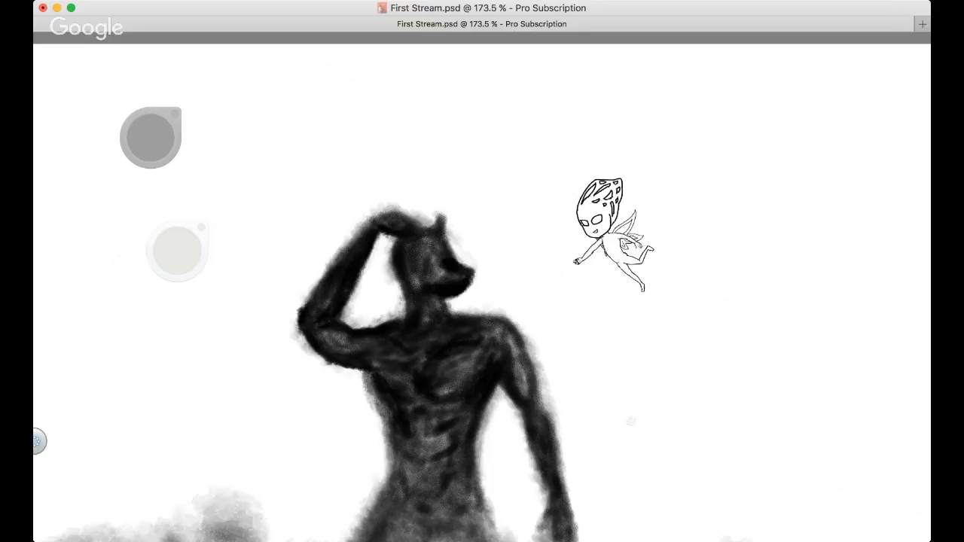
pyautogui.scroll(3, 631, 421)
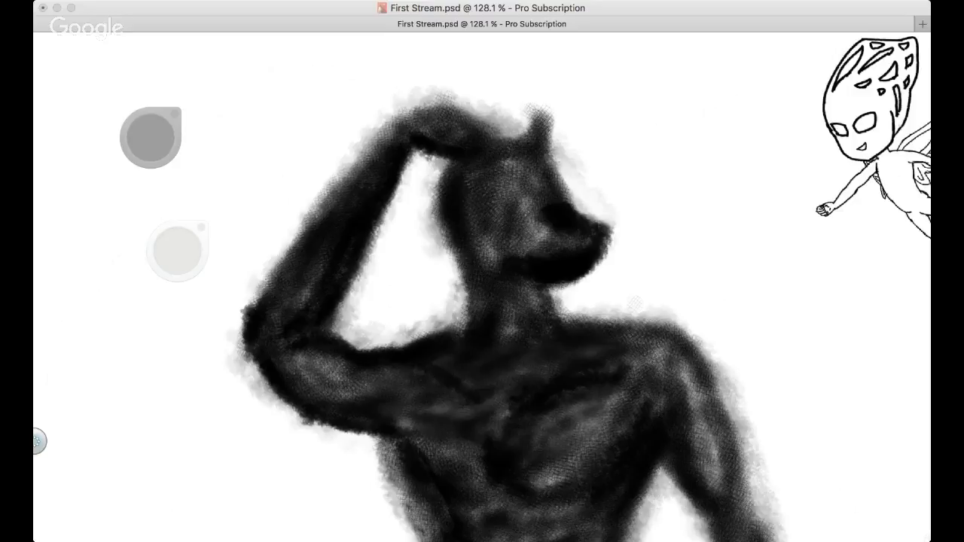
pyautogui.scroll(-5, 635, 305)
pyautogui.scroll(-1, 458, 266)
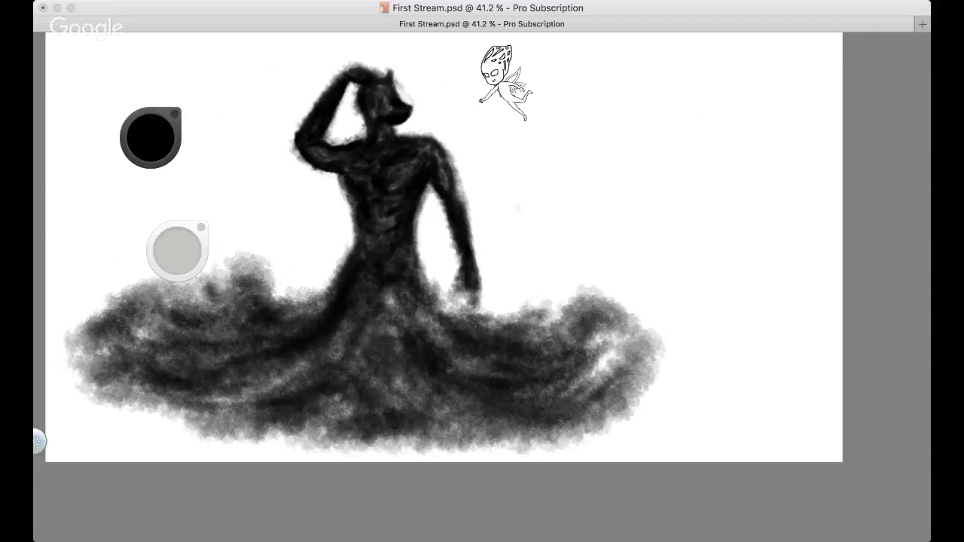
pyautogui.press('super+z')
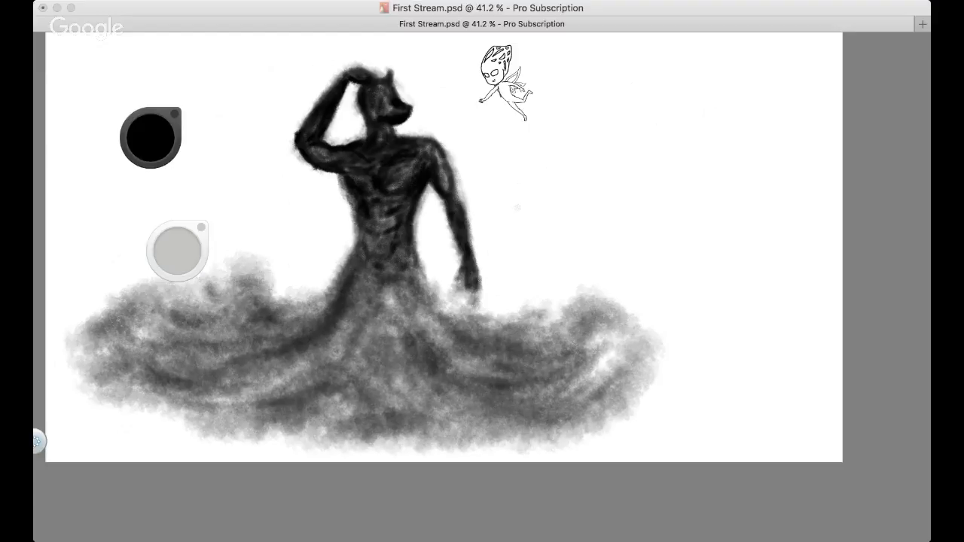
pyautogui.press('super+shift+z')
pyautogui.press('space')
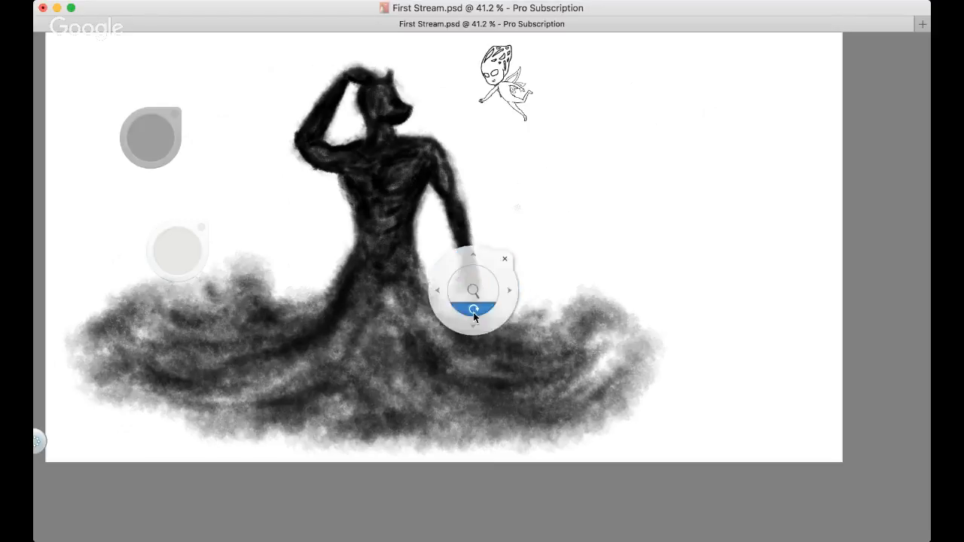
pyautogui.moveTo(473, 312); pyautogui.dragTo(408, 330)
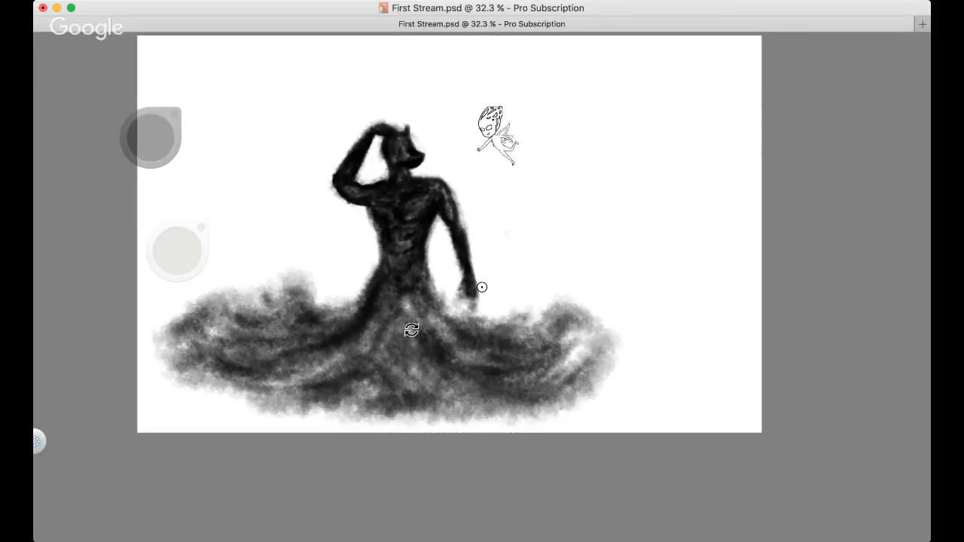
pyautogui.press('space')
pyautogui.moveTo(325, 313); pyautogui.dragTo(359, 375)
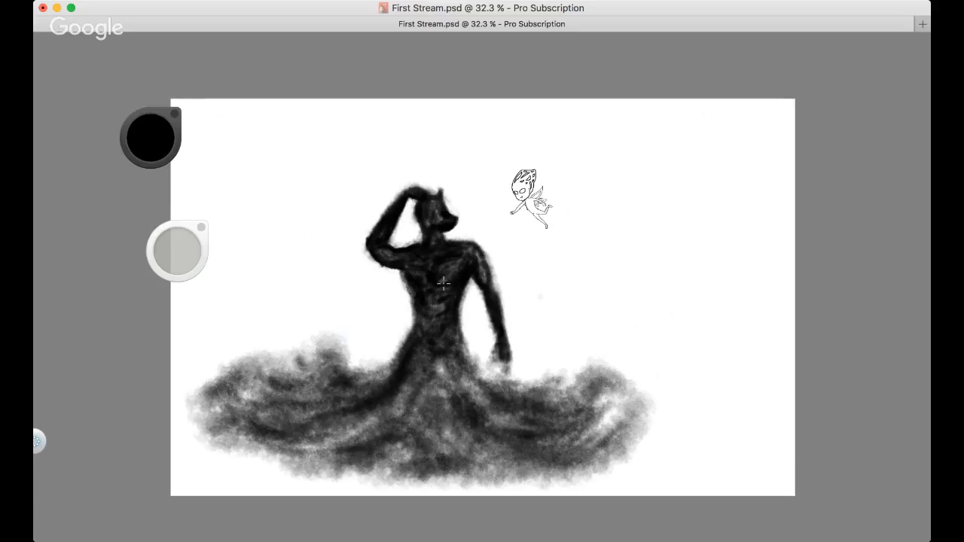
pyautogui.press('space')
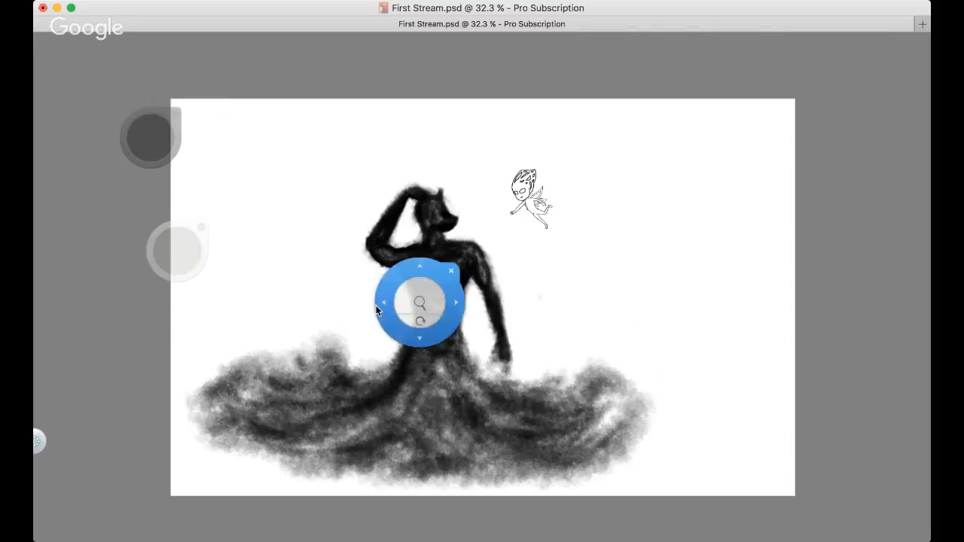
# Examine the darkened figure and its smoky base, both as a whole and close up around the head and torso
pyautogui.moveTo(418, 299); pyautogui.dragTo(364, 340)
pyautogui.press('space')
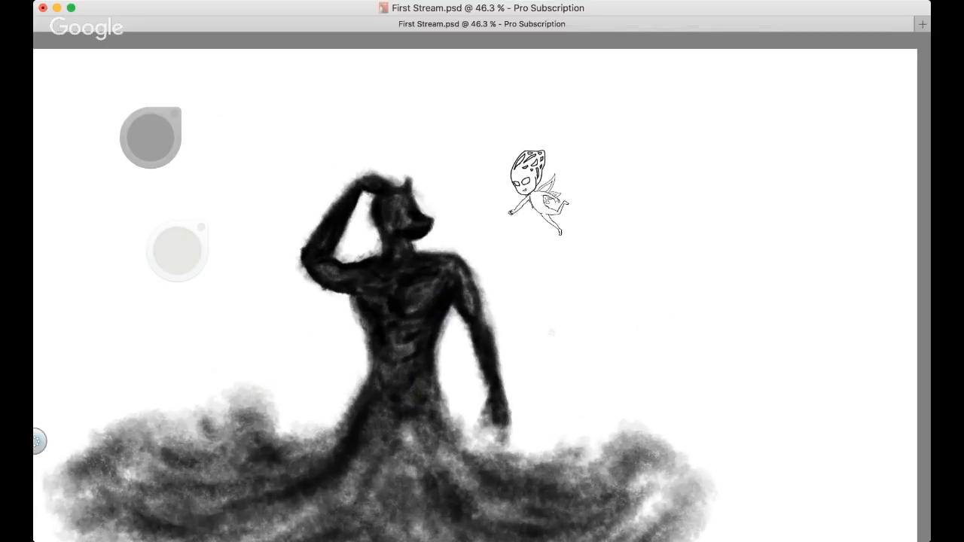
pyautogui.scroll(5, 616, 211)
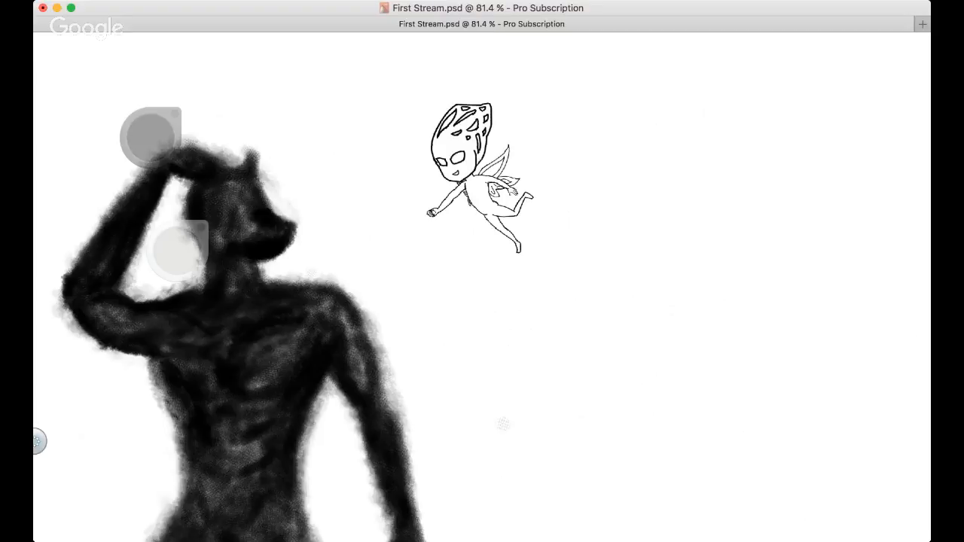
pyautogui.press('space')
pyautogui.moveTo(464, 249)
pyautogui.mouseDown()
pyautogui.moveTo(413, 331)
pyautogui.moveTo(424, 239)
pyautogui.mouseUp()
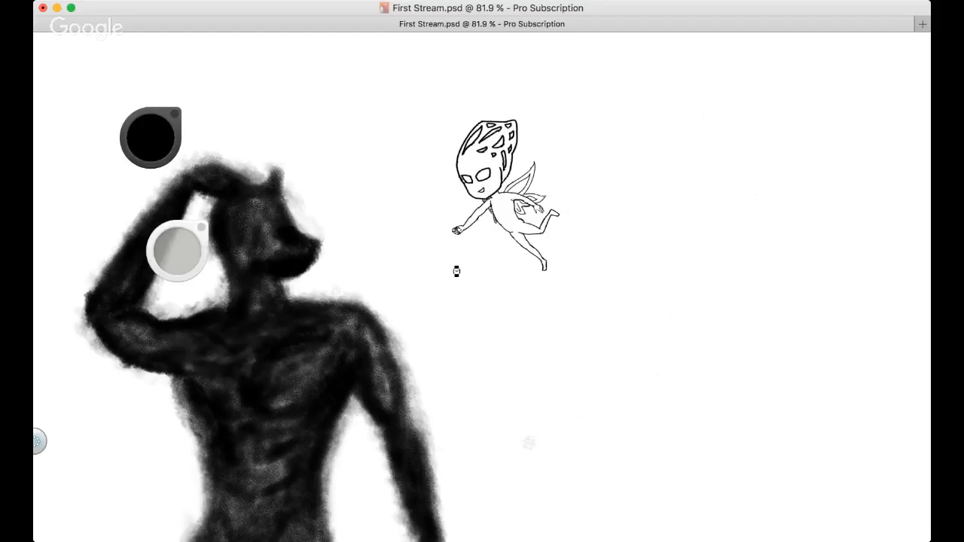
pyautogui.click(529, 443)
pyautogui.press('space')
pyautogui.moveTo(309, 192)
pyautogui.mouseDown()
pyautogui.moveTo(413, 229)
pyautogui.moveTo(423, 218)
pyautogui.mouseUp()
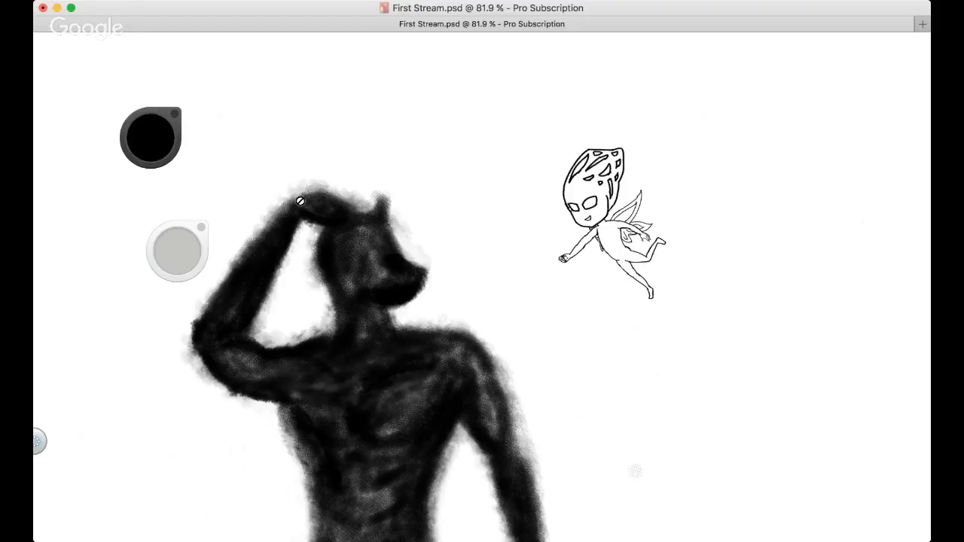
pyautogui.press('space')
pyautogui.moveTo(272, 226)
pyautogui.mouseDown()
pyautogui.moveTo(311, 170)
pyautogui.moveTo(340, 150)
pyautogui.moveTo(306, 218)
pyautogui.mouseUp()
pyautogui.scroll(-3, 275, 220)
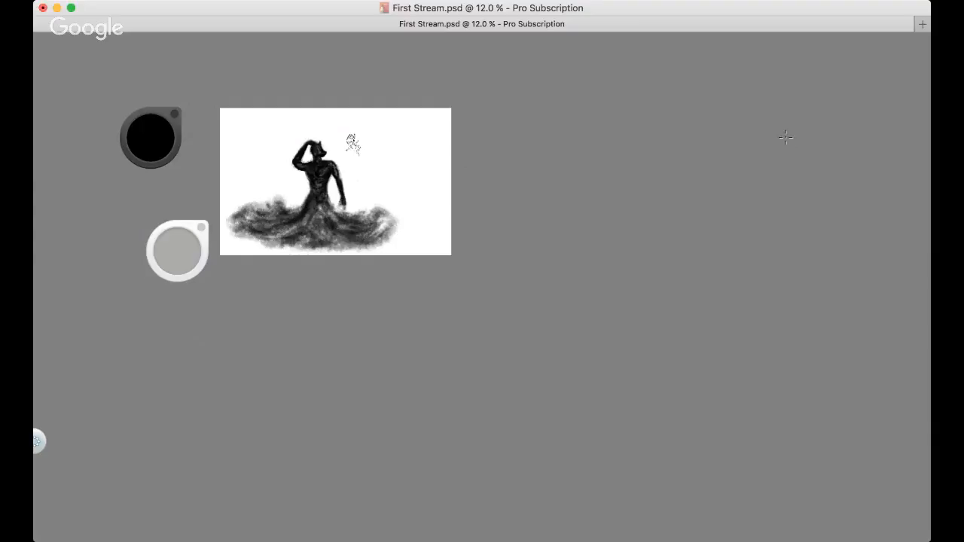
pyautogui.moveTo(398, 157); pyautogui.dragTo(512, 220)
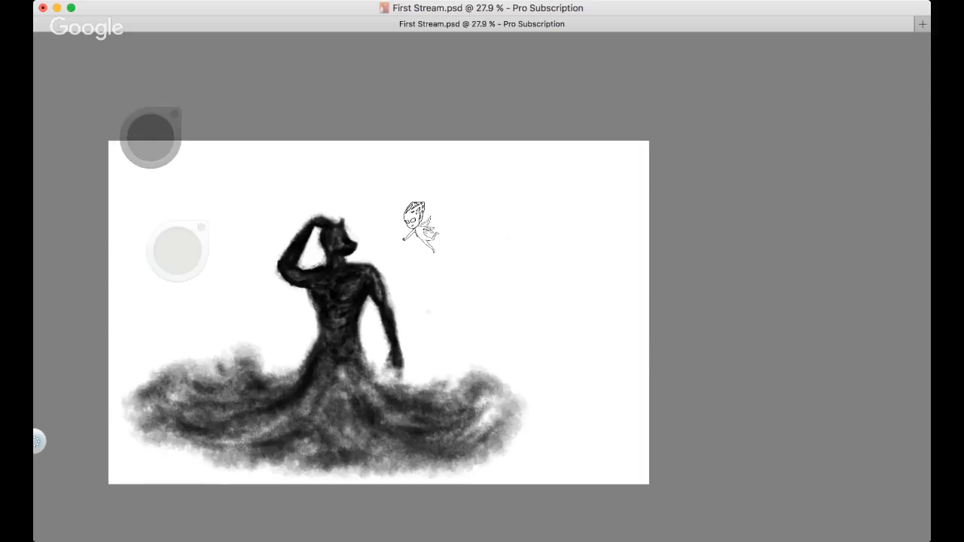
pyautogui.moveTo(362, 191); pyautogui.dragTo(377, 138)
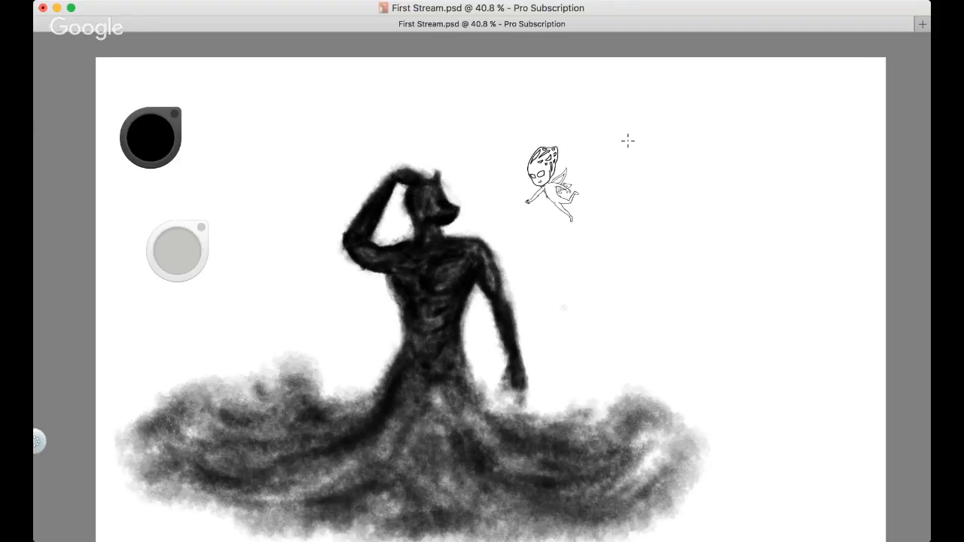
# Set up a glowing brush in light peach and test strokes across the face and brow, undoing each one
pyautogui.press('space')
pyautogui.moveTo(547, 225); pyautogui.dragTo(604, 225)
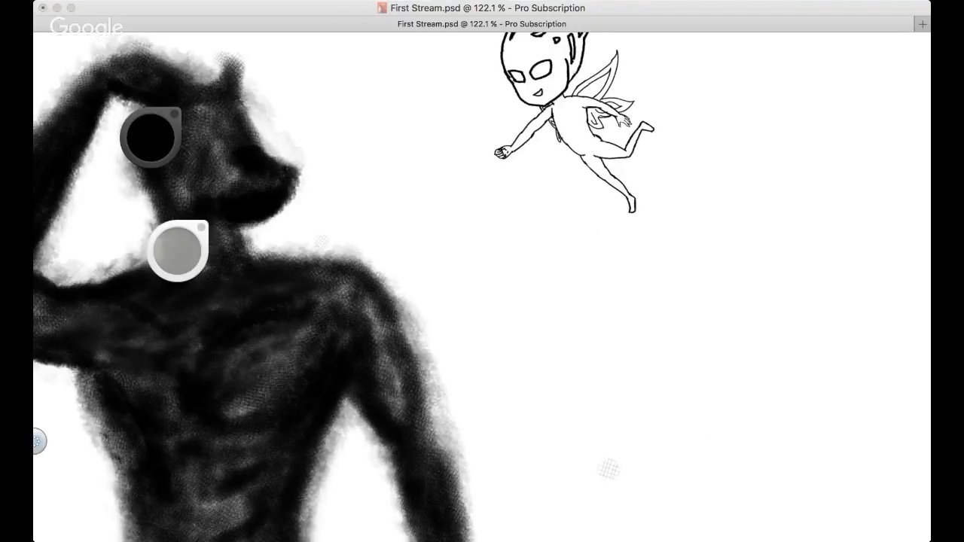
pyautogui.press('space')
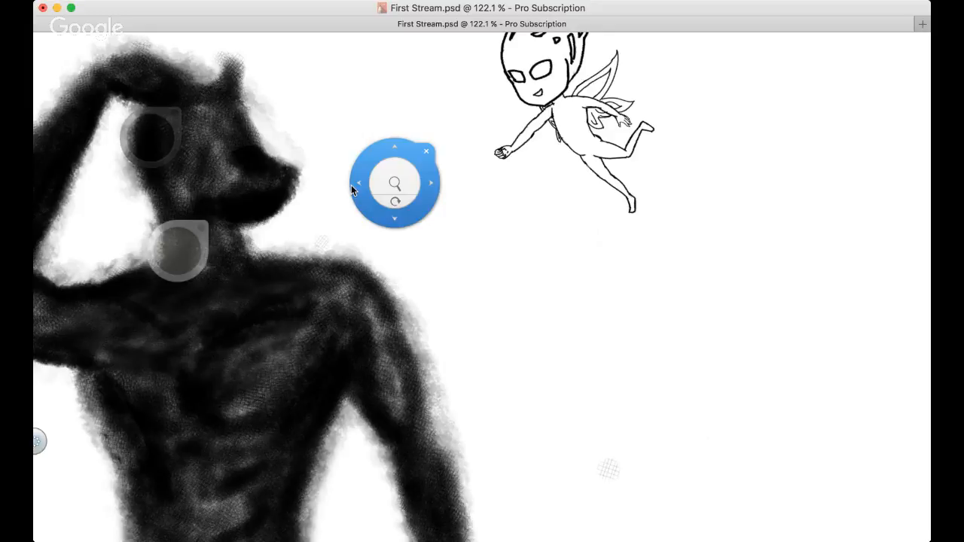
pyautogui.moveTo(351, 188); pyautogui.dragTo(506, 228)
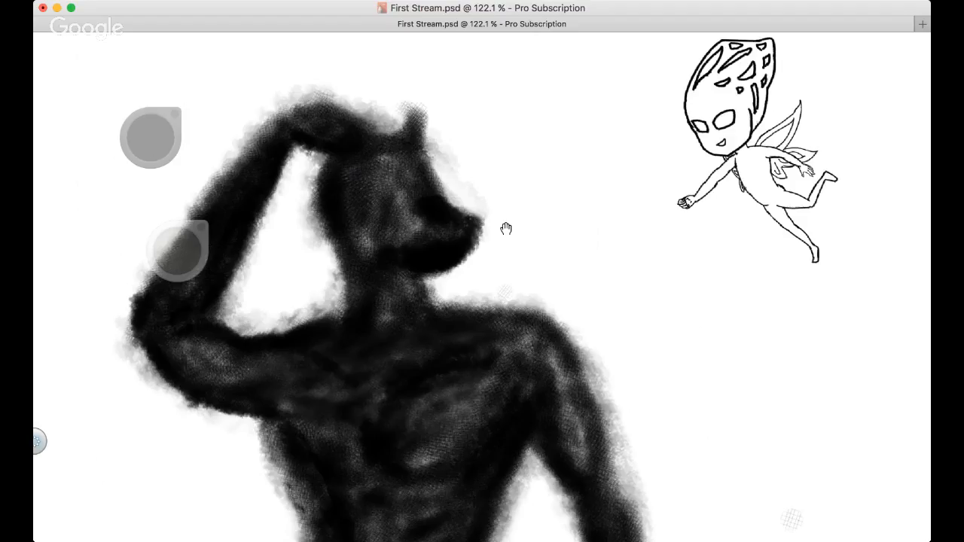
pyautogui.scroll(5, 256, 197)
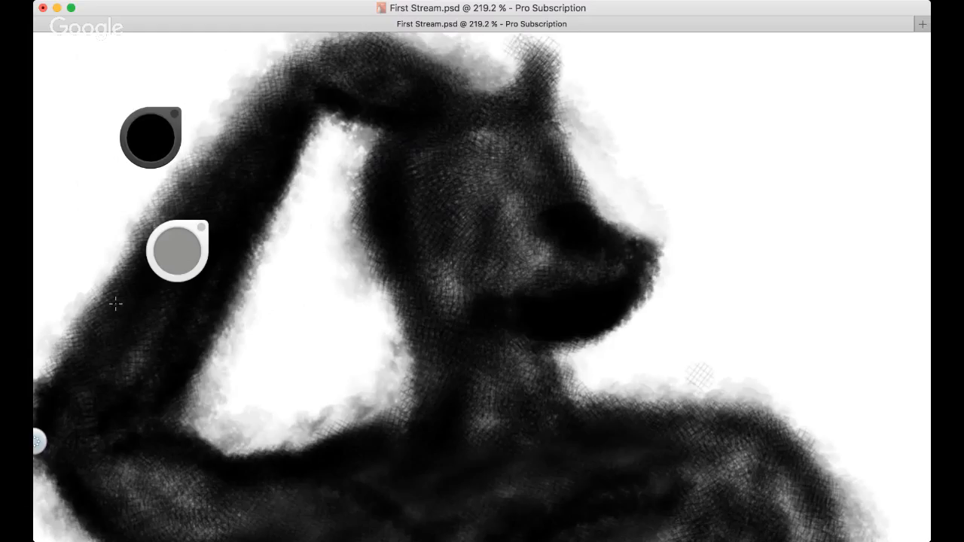
pyautogui.press('super+Tab')
pyautogui.moveTo(473, 211)
pyautogui.mouseDown()
pyautogui.moveTo(491, 225)
pyautogui.moveTo(541, 221)
pyautogui.mouseUp()
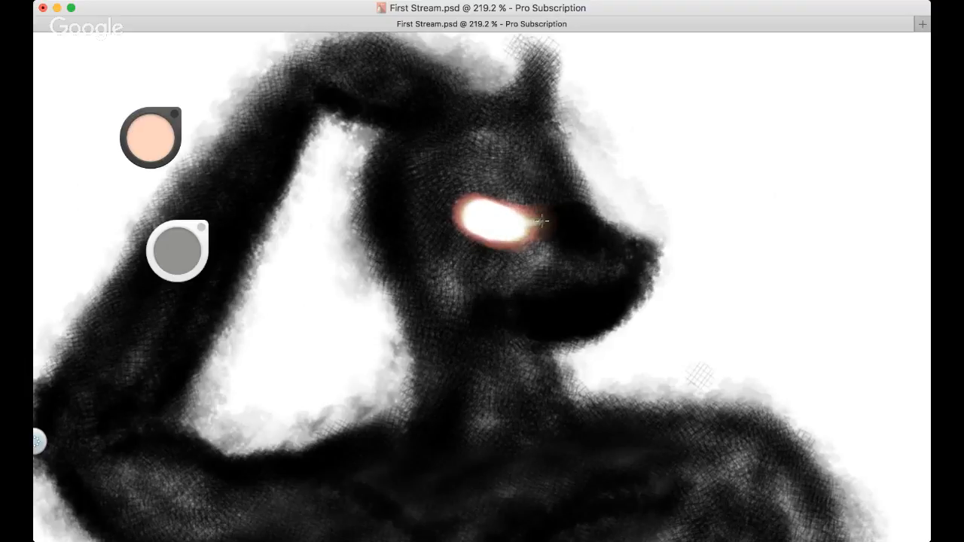
pyautogui.press('super+z')
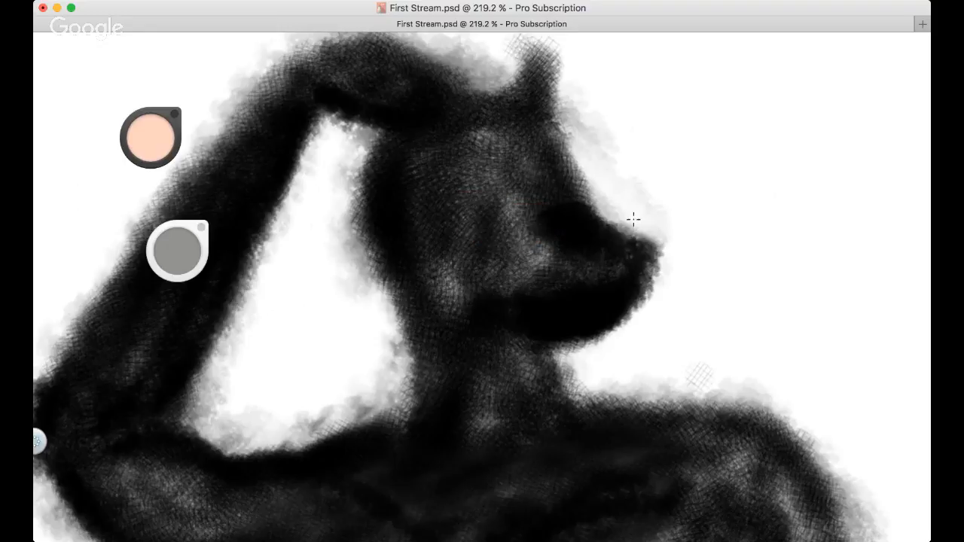
pyautogui.moveTo(532, 178); pyautogui.dragTo(584, 176)
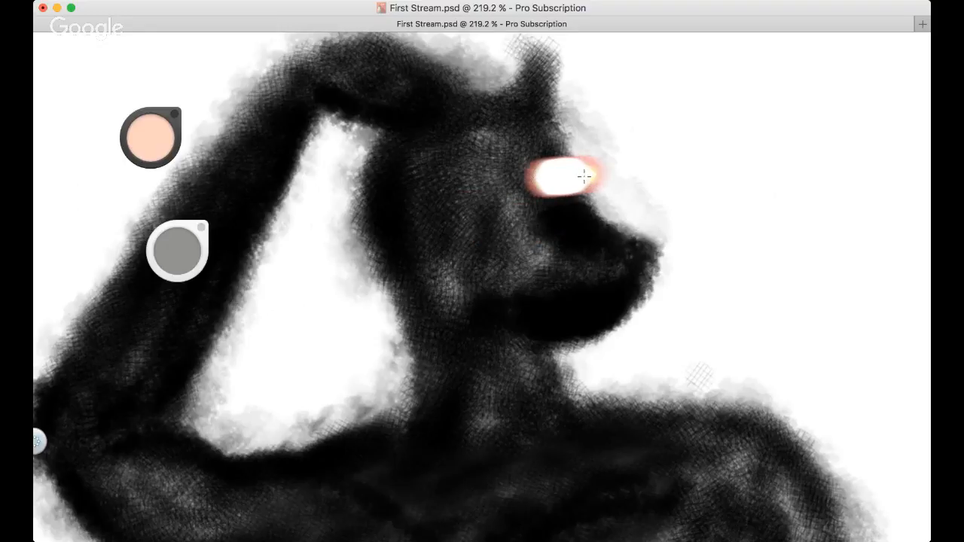
pyautogui.moveTo(618, 206); pyautogui.dragTo(598, 225)
pyautogui.press('super+z')
pyautogui.press('super+z')
pyautogui.moveTo(547, 189)
pyautogui.mouseDown()
pyautogui.moveTo(604, 204)
pyautogui.moveTo(571, 210)
pyautogui.moveTo(580, 183)
pyautogui.moveTo(566, 191)
pyautogui.moveTo(613, 165)
pyautogui.mouseUp()
pyautogui.press('super+z')
pyautogui.press('super+z')
pyautogui.press('super+z')
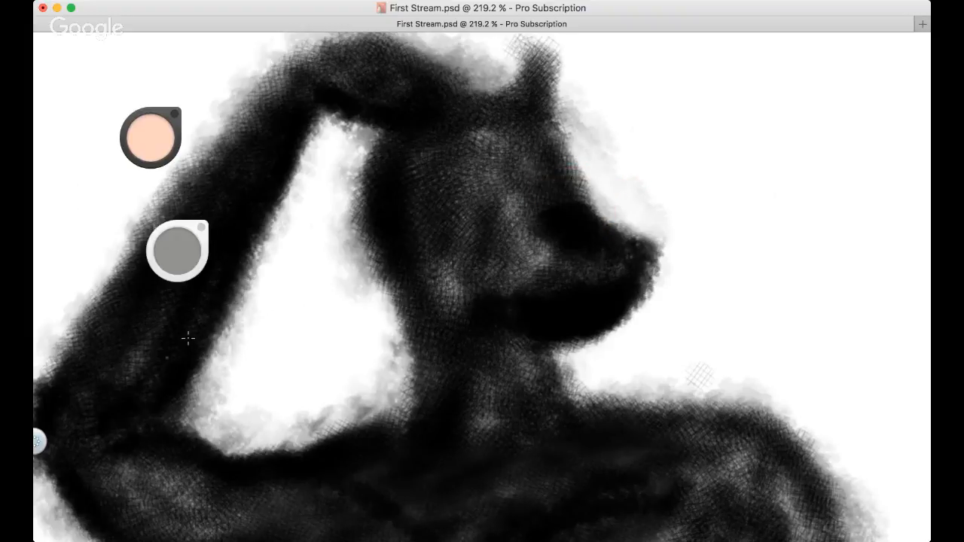
# Try large glowing strokes with another brush across the face, neck and chest, and undo them
pyautogui.press('super+Tab')
pyautogui.moveTo(305, 228)
pyautogui.mouseDown()
pyautogui.moveTo(311, 290)
pyautogui.moveTo(391, 238)
pyautogui.mouseUp()
pyautogui.press('super+z')
pyautogui.moveTo(544, 196)
pyautogui.mouseDown()
pyautogui.moveTo(536, 204)
pyautogui.moveTo(551, 212)
pyautogui.moveTo(545, 197)
pyautogui.moveTo(565, 197)
pyautogui.mouseUp()
pyautogui.press('super+z')
pyautogui.moveTo(461, 198)
pyautogui.mouseDown()
pyautogui.moveTo(527, 249)
pyautogui.moveTo(512, 211)
pyautogui.moveTo(535, 247)
pyautogui.moveTo(573, 217)
pyautogui.moveTo(553, 239)
pyautogui.mouseUp()
pyautogui.press('super+z')
pyautogui.press('super+z')
pyautogui.moveTo(516, 226)
pyautogui.mouseDown()
pyautogui.moveTo(520, 202)
pyautogui.moveTo(297, 269)
pyautogui.mouseUp()
pyautogui.moveTo(456, 286)
pyautogui.mouseDown()
pyautogui.moveTo(432, 457)
pyautogui.moveTo(331, 486)
pyautogui.mouseUp()
pyautogui.moveTo(507, 429)
pyautogui.mouseDown()
pyautogui.moveTo(503, 456)
pyautogui.moveTo(549, 312)
pyautogui.moveTo(565, 302)
pyautogui.moveTo(503, 486)
pyautogui.mouseUp()
pyautogui.press('super+z')
pyautogui.press('super+z')
pyautogui.press('super+z')
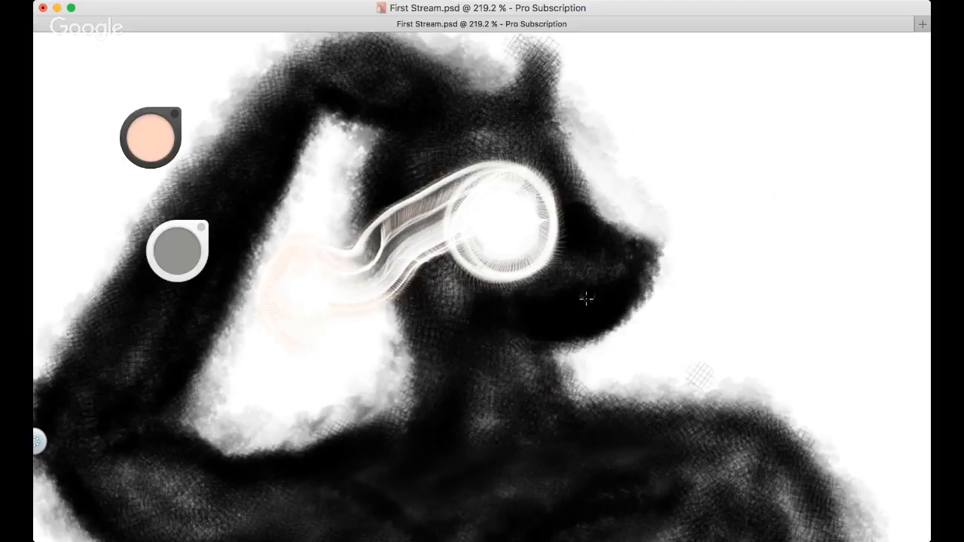
pyautogui.press('super+z')
# Paint a slanted oval eye with a white-hot centre and reddish glow on the side of the head
pyautogui.moveTo(495, 205); pyautogui.dragTo(506, 223)
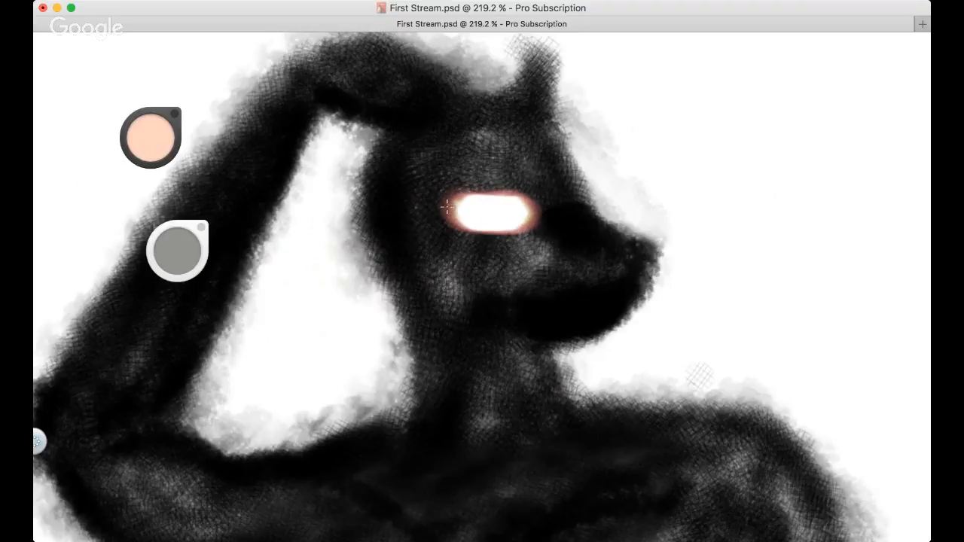
pyautogui.press('super+z')
pyautogui.moveTo(166, 317)
pyautogui.mouseDown()
pyautogui.moveTo(267, 216)
pyautogui.moveTo(479, 283)
pyautogui.moveTo(497, 196)
pyautogui.moveTo(448, 208)
pyautogui.moveTo(498, 230)
pyautogui.moveTo(452, 226)
pyautogui.moveTo(507, 241)
pyautogui.mouseUp()
pyautogui.press('super+z')
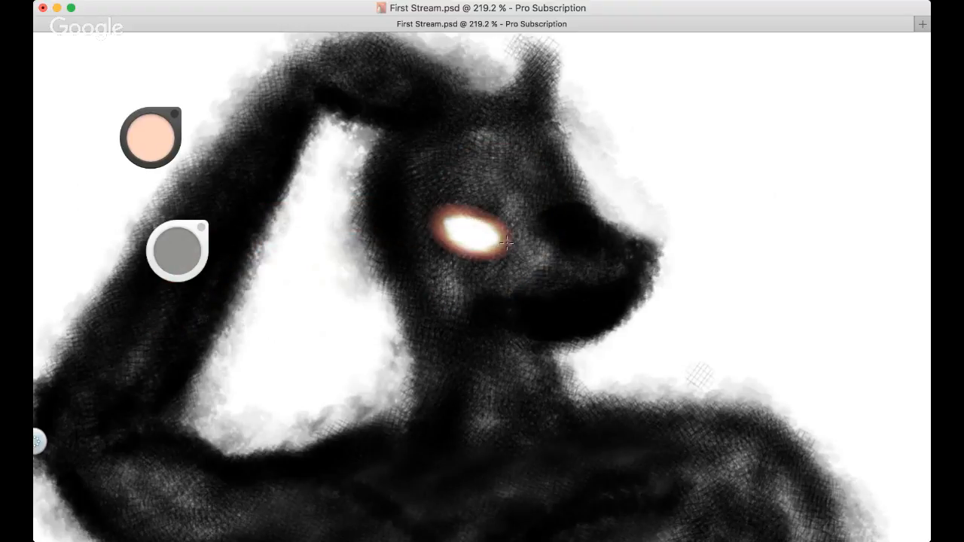
pyautogui.press('space')
pyautogui.moveTo(480, 273); pyautogui.dragTo(452, 317)
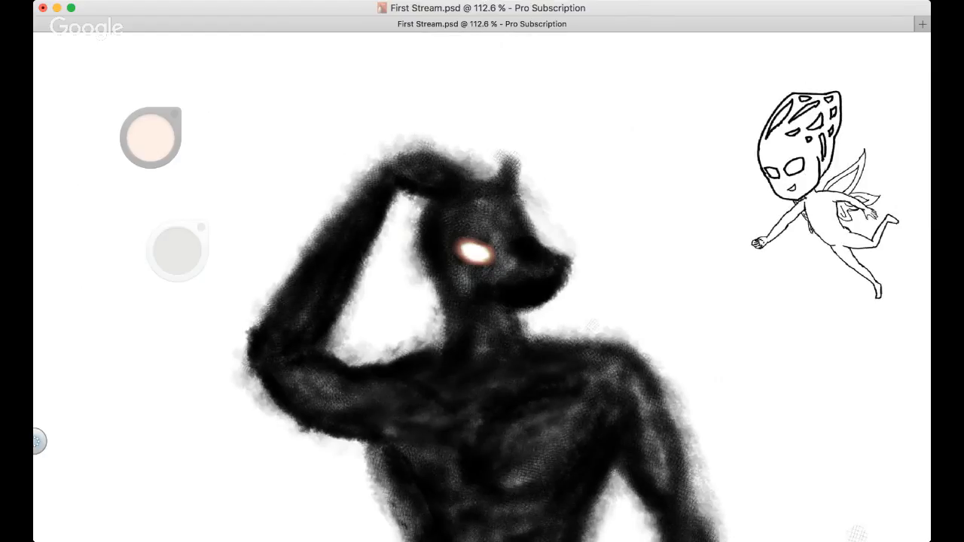
pyautogui.press('space')
pyautogui.moveTo(531, 263); pyautogui.dragTo(561, 226)
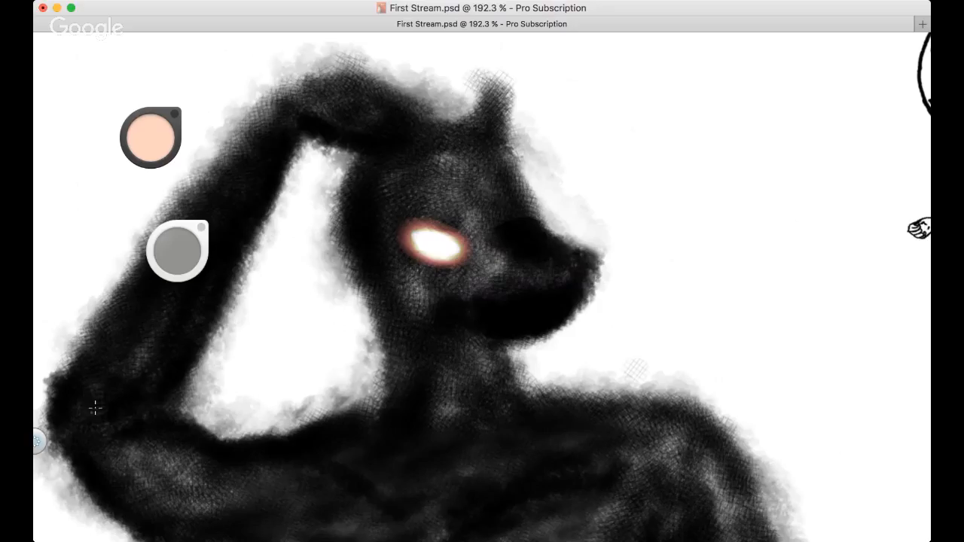
# Readjust the brush and try small light marks above the glowing eye, and remove them
pyautogui.moveTo(202, 190); pyautogui.dragTo(203, 170)
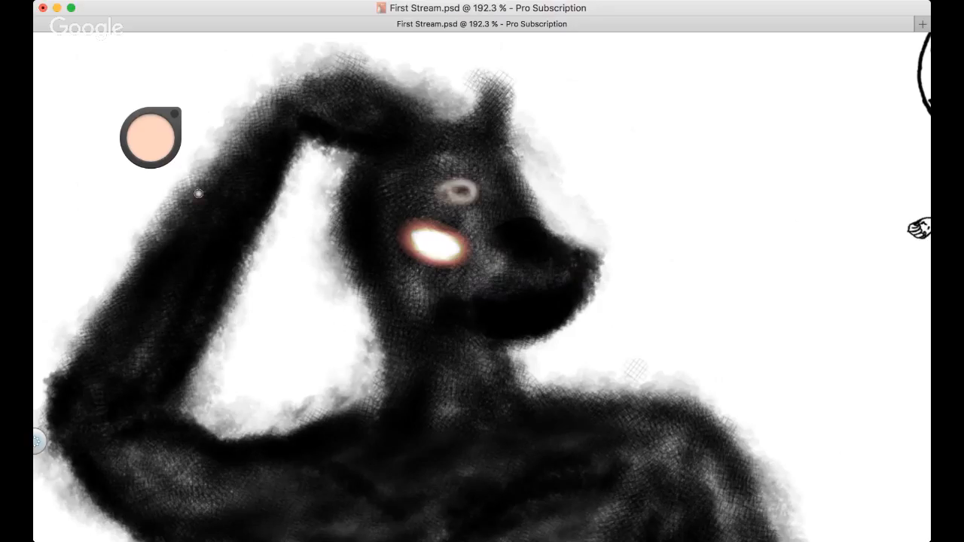
pyautogui.moveTo(469, 189)
pyautogui.mouseDown()
pyautogui.moveTo(452, 189)
pyautogui.moveTo(463, 188)
pyautogui.mouseUp()
pyautogui.press('super+z')
pyautogui.moveTo(202, 183); pyautogui.dragTo(194, 195)
pyautogui.moveTo(464, 205); pyautogui.dragTo(495, 220)
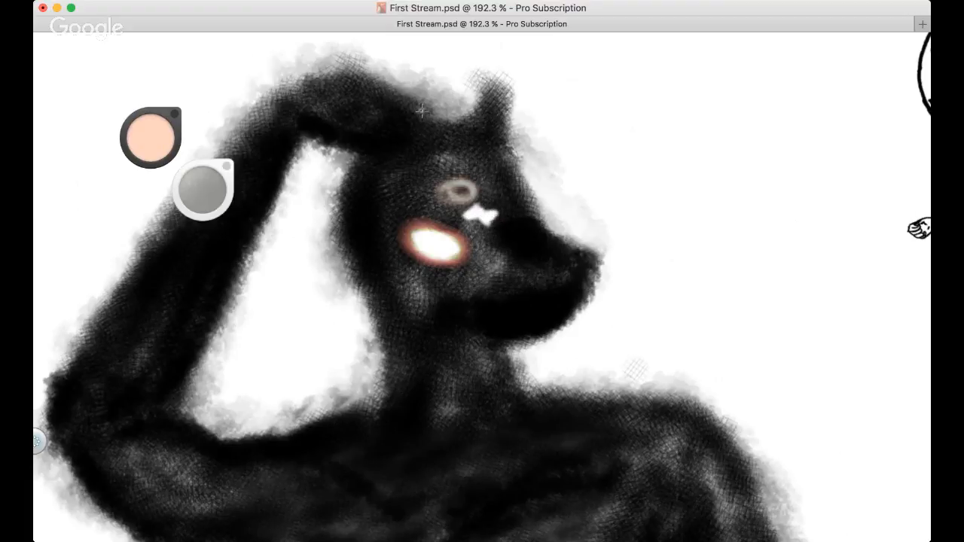
pyautogui.moveTo(432, 182)
pyautogui.mouseDown()
pyautogui.moveTo(502, 212)
pyautogui.moveTo(489, 217)
pyautogui.moveTo(474, 213)
pyautogui.moveTo(520, 213)
pyautogui.moveTo(512, 195)
pyautogui.moveTo(420, 182)
pyautogui.moveTo(448, 180)
pyautogui.moveTo(535, 208)
pyautogui.moveTo(482, 185)
pyautogui.mouseUp()
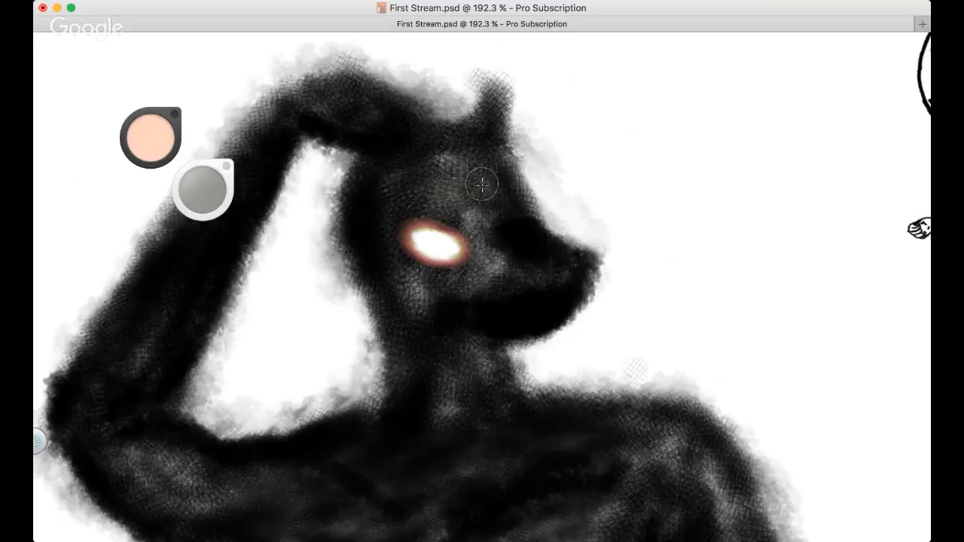
# Try thin light strokes around the glowing eye and toward the muzzle, and undo them
pyautogui.press('super+Tab')
pyautogui.moveTo(456, 215); pyautogui.dragTo(450, 290)
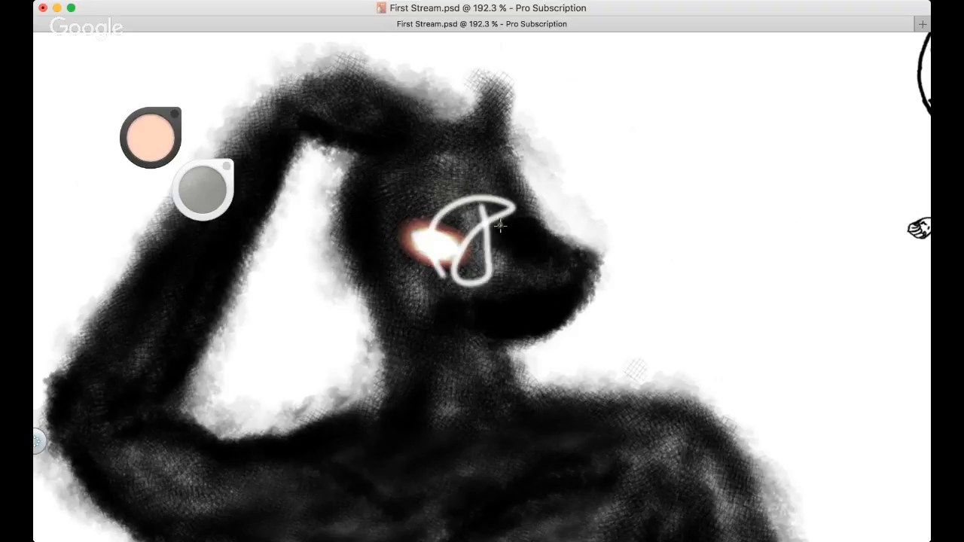
pyautogui.press('super+z')
pyautogui.press('super+Tab')
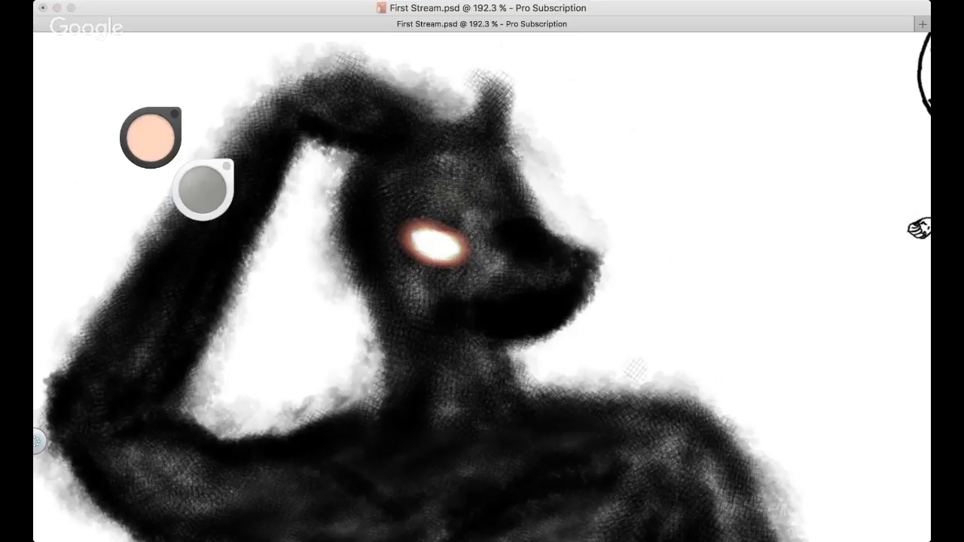
pyautogui.press('super+Tab')
pyautogui.moveTo(479, 221)
pyautogui.mouseDown()
pyautogui.moveTo(523, 216)
pyautogui.moveTo(491, 225)
pyautogui.moveTo(512, 250)
pyautogui.mouseUp()
pyautogui.press('super+z')
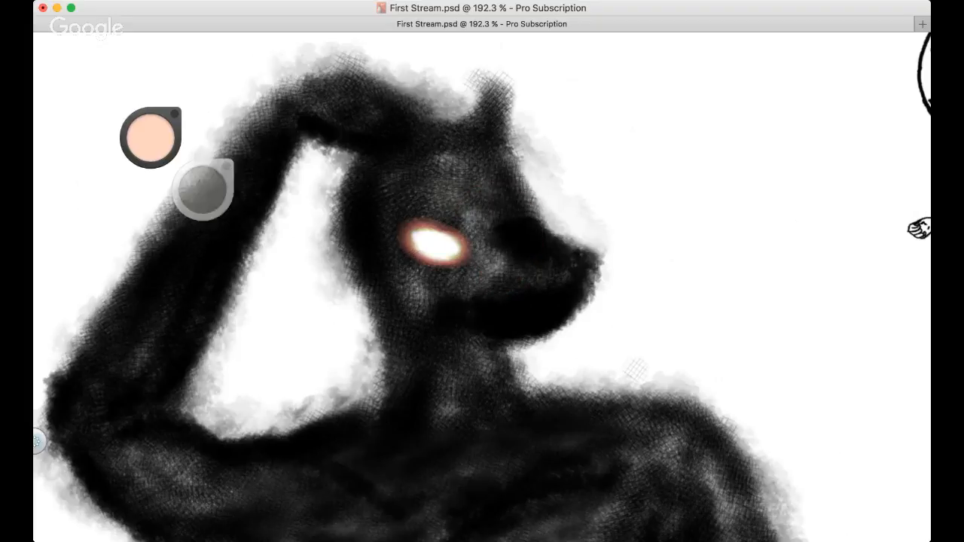
pyautogui.click(205, 189)
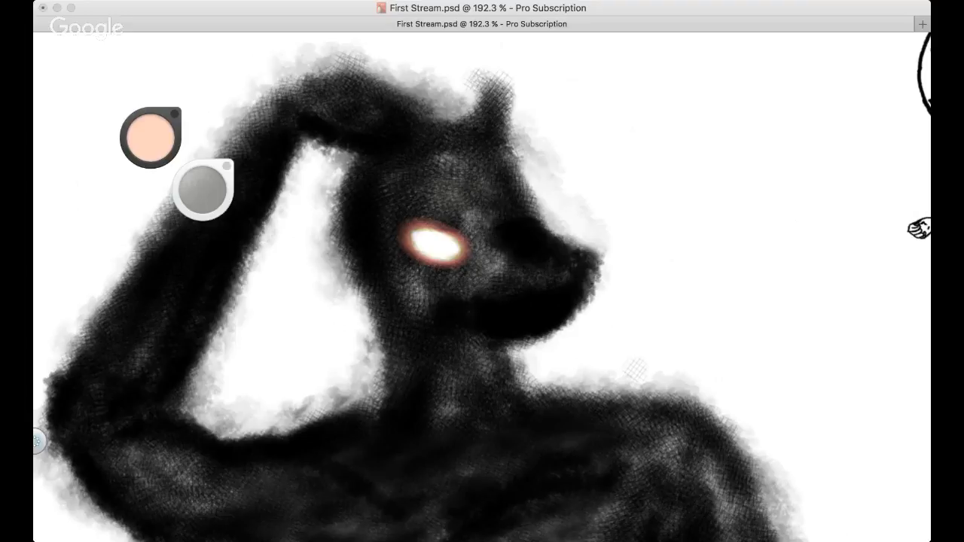
pyautogui.click(516, 222)
pyautogui.moveTo(516, 222); pyautogui.dragTo(510, 214)
pyautogui.press('super+z')
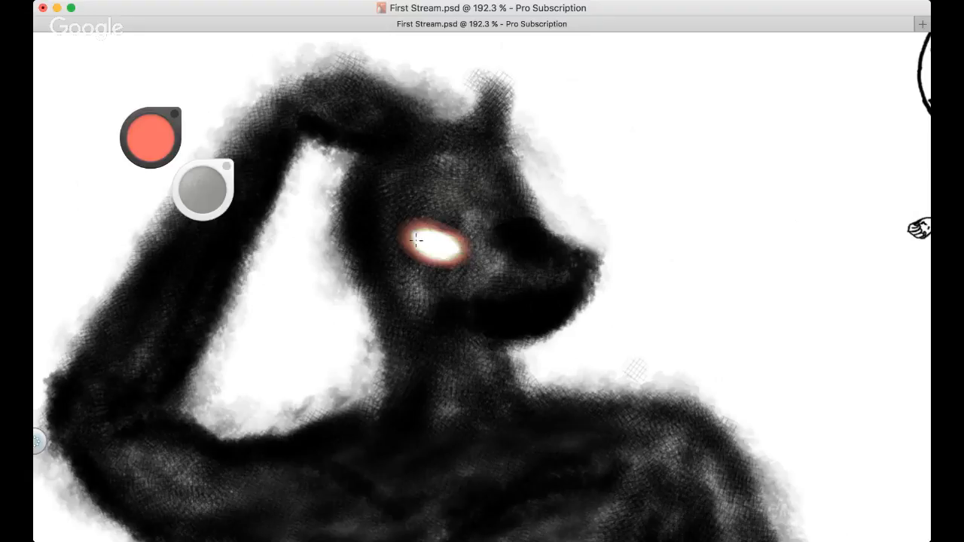
# Paint a second, smaller glowing eye in light orange, slanted upward near the bridge of the muzzle, replacing the undone attempts
pyautogui.press('space')
pyautogui.moveTo(473, 274); pyautogui.dragTo(512, 264)
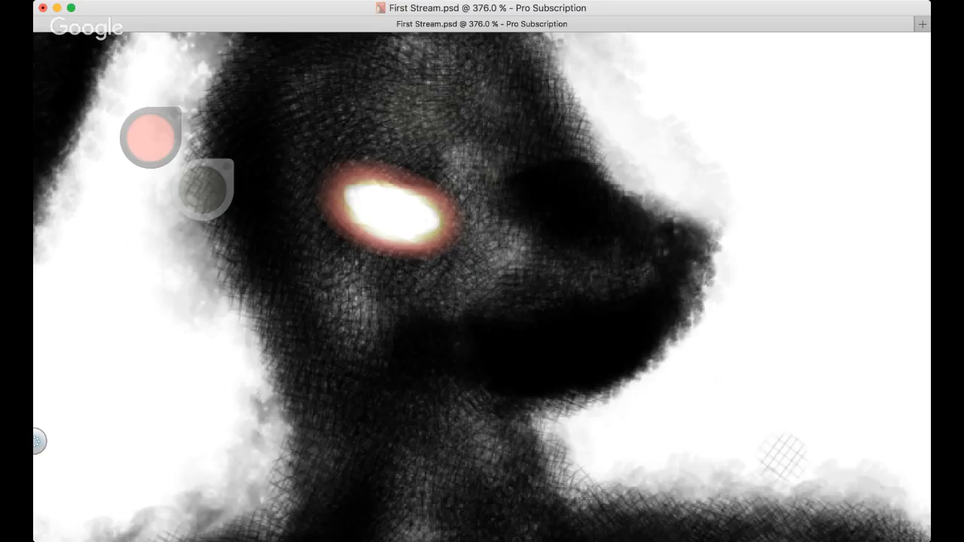
pyautogui.moveTo(571, 201)
pyautogui.mouseDown()
pyautogui.moveTo(548, 255)
pyautogui.moveTo(617, 223)
pyautogui.mouseUp()
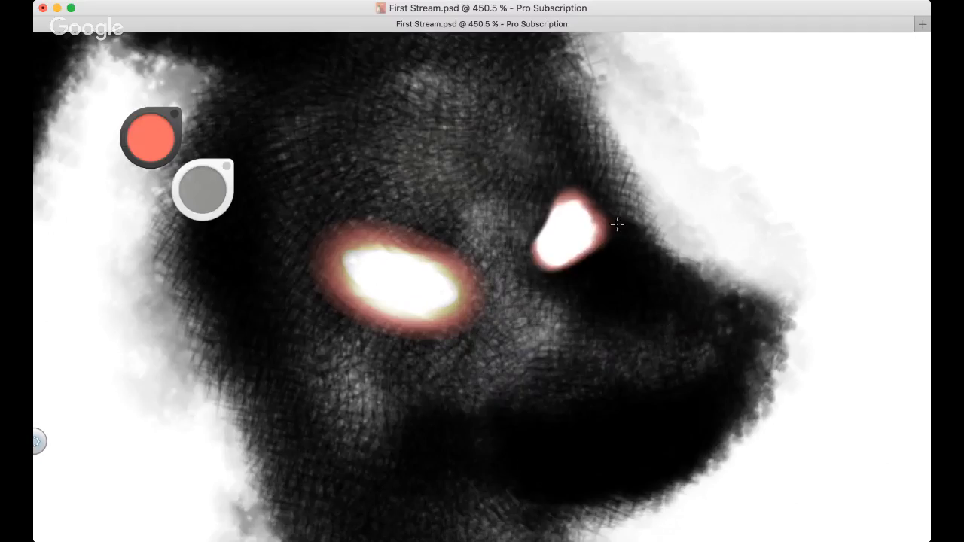
pyautogui.press('super+z')
pyautogui.moveTo(549, 255)
pyautogui.mouseDown()
pyautogui.moveTo(600, 203)
pyautogui.moveTo(580, 249)
pyautogui.mouseUp()
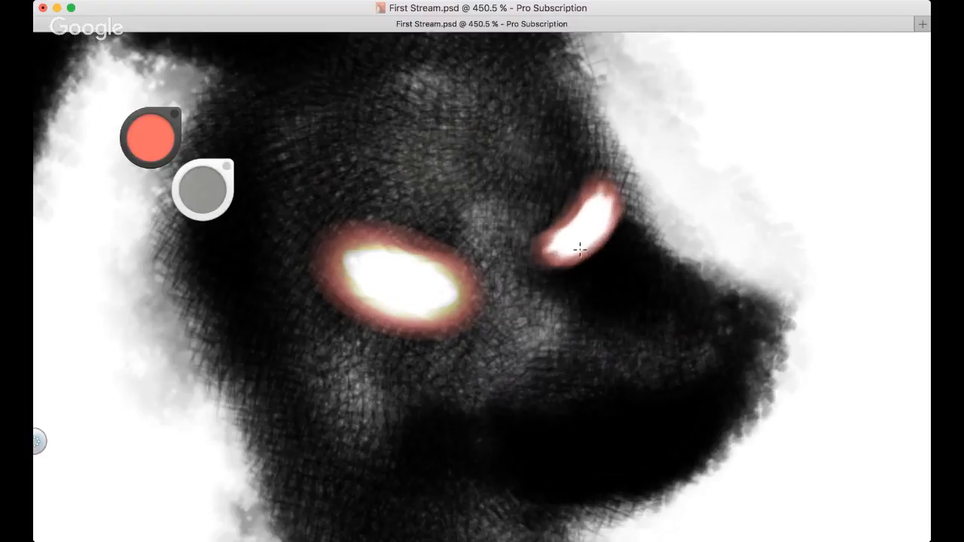
pyautogui.press('super+z')
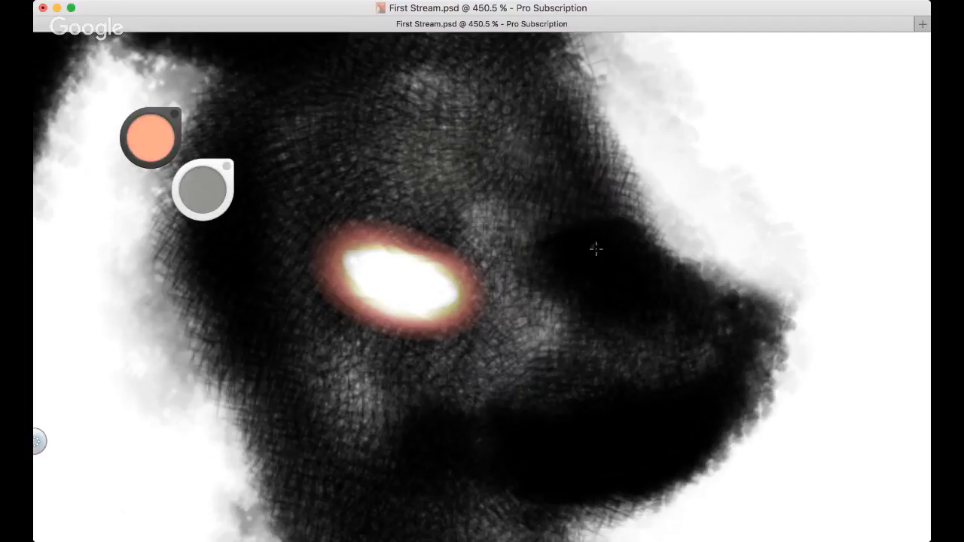
pyautogui.moveTo(559, 216)
pyautogui.mouseDown()
pyautogui.moveTo(588, 194)
pyautogui.moveTo(540, 243)
pyautogui.moveTo(595, 218)
pyautogui.moveTo(557, 259)
pyautogui.mouseUp()
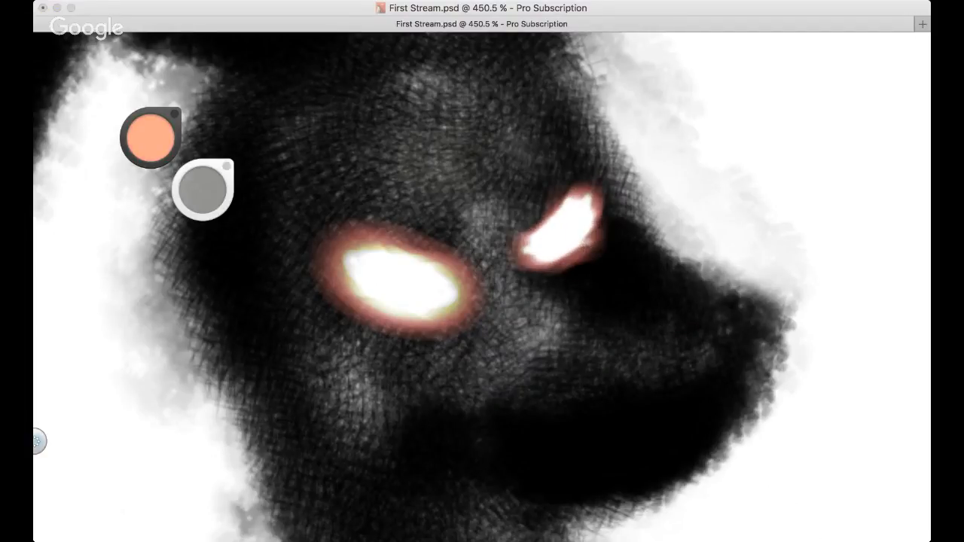
# Change the brush colour to golden yellow, testing and undoing glow strokes above the second eye
pyautogui.moveTo(520, 154)
pyautogui.mouseDown()
pyautogui.moveTo(500, 164)
pyautogui.moveTo(506, 189)
pyautogui.moveTo(519, 173)
pyautogui.mouseUp()
pyautogui.hotkey('ctrl', 'z')
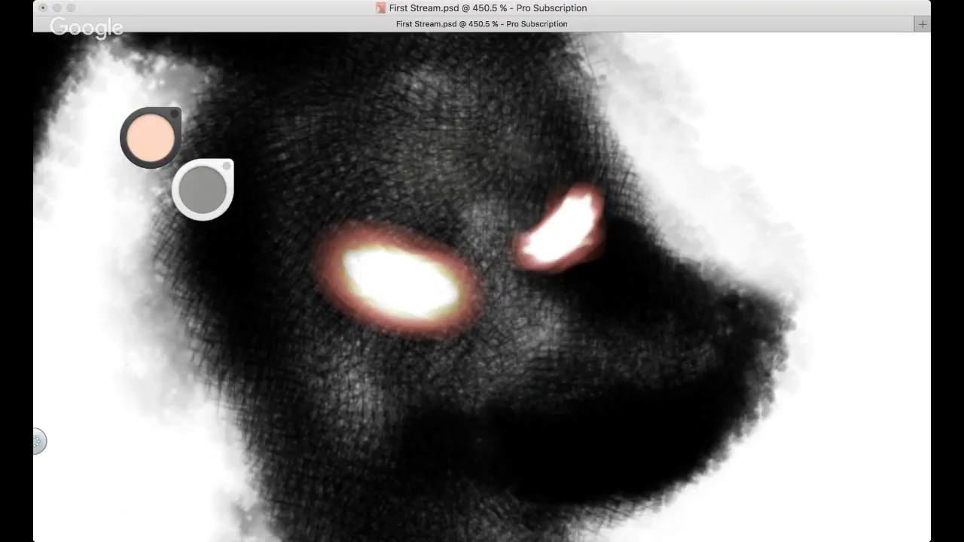
pyautogui.click(607, 432)
pyautogui.moveTo(499, 181)
pyautogui.mouseDown()
pyautogui.moveTo(539, 143)
pyautogui.moveTo(523, 168)
pyautogui.moveTo(532, 167)
pyautogui.mouseUp()
pyautogui.press('super+z')
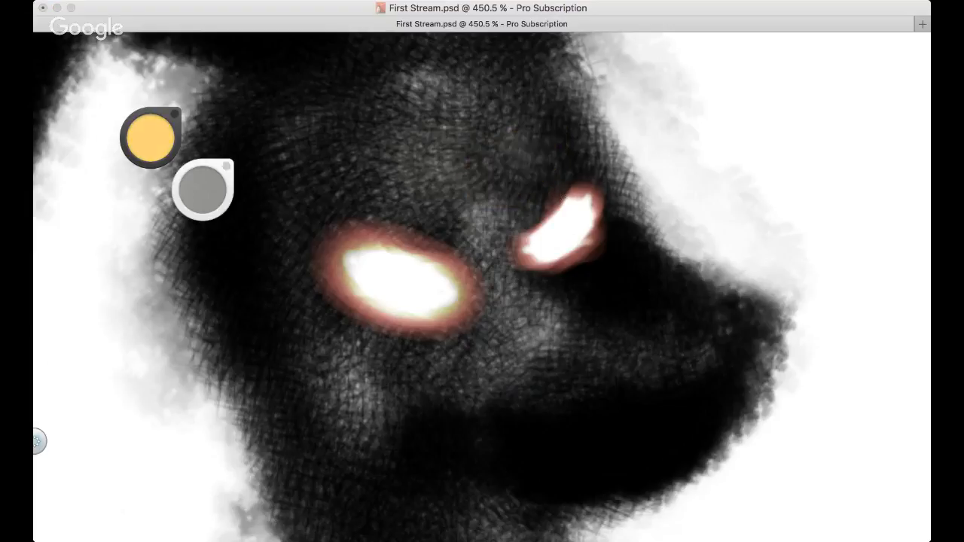
# Test glowing strokes at different slants above the second eye and undo each one
pyautogui.moveTo(490, 197)
pyautogui.mouseDown()
pyautogui.moveTo(523, 162)
pyautogui.moveTo(505, 183)
pyautogui.moveTo(525, 176)
pyautogui.moveTo(499, 197)
pyautogui.moveTo(543, 161)
pyautogui.mouseUp()
pyautogui.press('super+z')
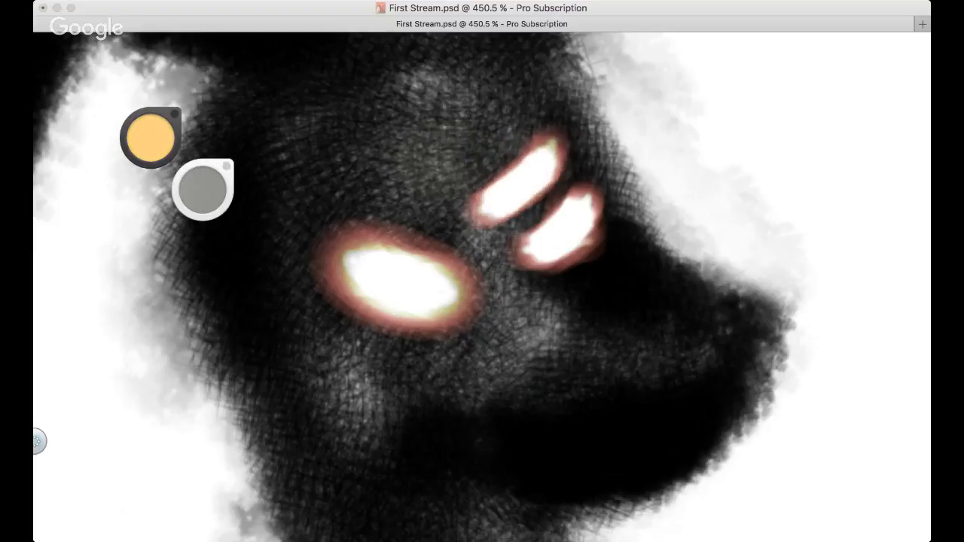
pyautogui.press('super+z')
pyautogui.moveTo(488, 213)
pyautogui.mouseDown()
pyautogui.moveTo(531, 172)
pyautogui.moveTo(490, 208)
pyautogui.mouseUp()
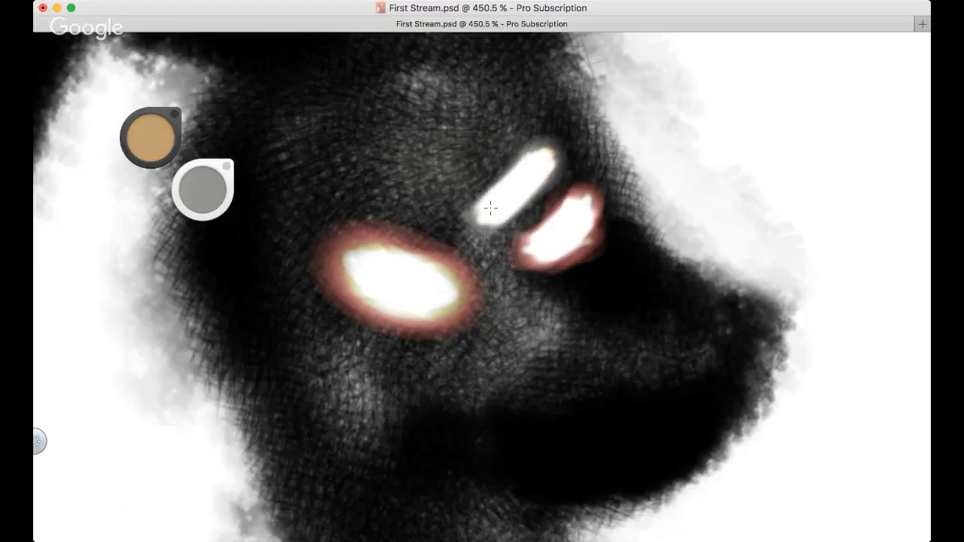
pyautogui.press('super+z')
pyautogui.moveTo(491, 167); pyautogui.dragTo(548, 187)
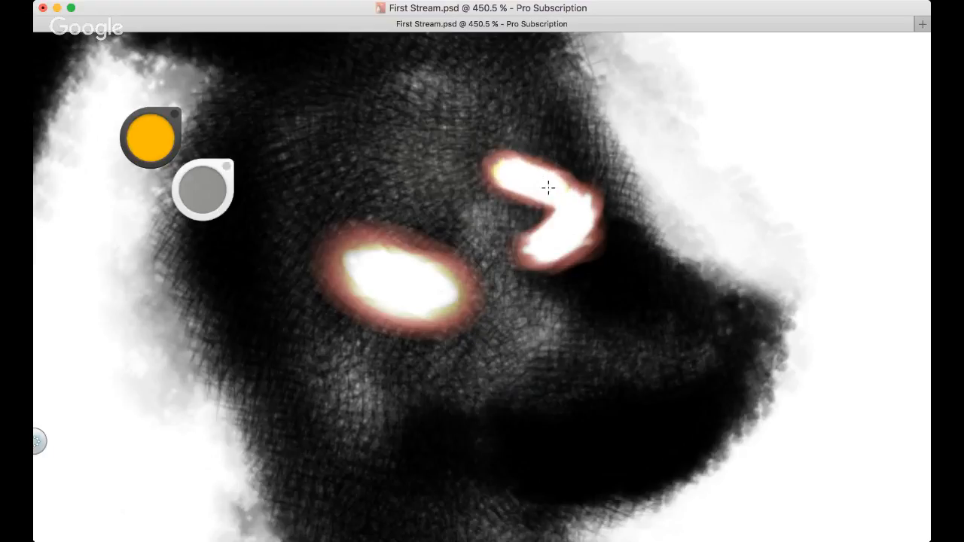
pyautogui.press('super+z')
# Paint a small slanted white-hot streak with a reddish-orange glow just above the first glowing eye
pyautogui.moveTo(437, 205)
pyautogui.mouseDown()
pyautogui.moveTo(369, 199)
pyautogui.moveTo(444, 207)
pyautogui.mouseUp()
pyautogui.press('space')
pyautogui.moveTo(498, 246); pyautogui.dragTo(437, 286)
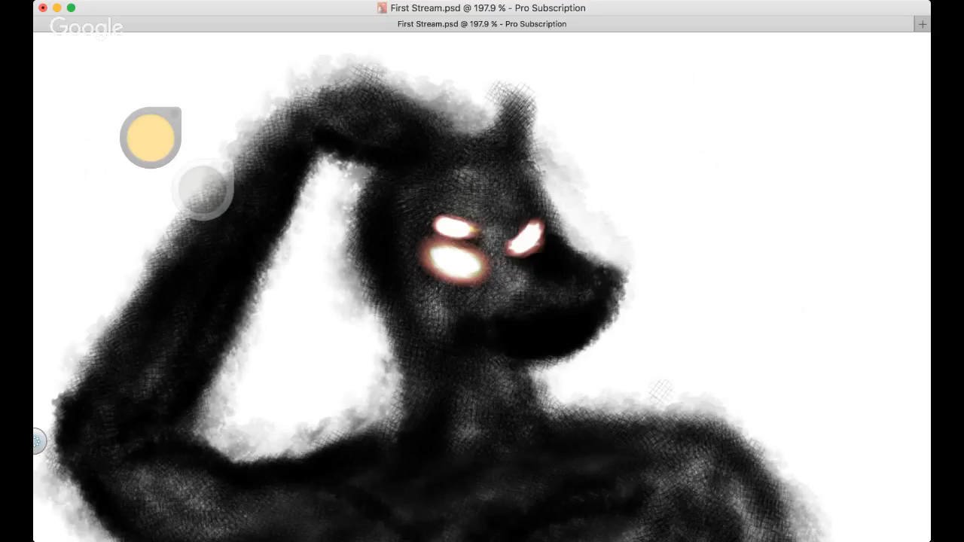
pyautogui.scroll(1, 578, 202)
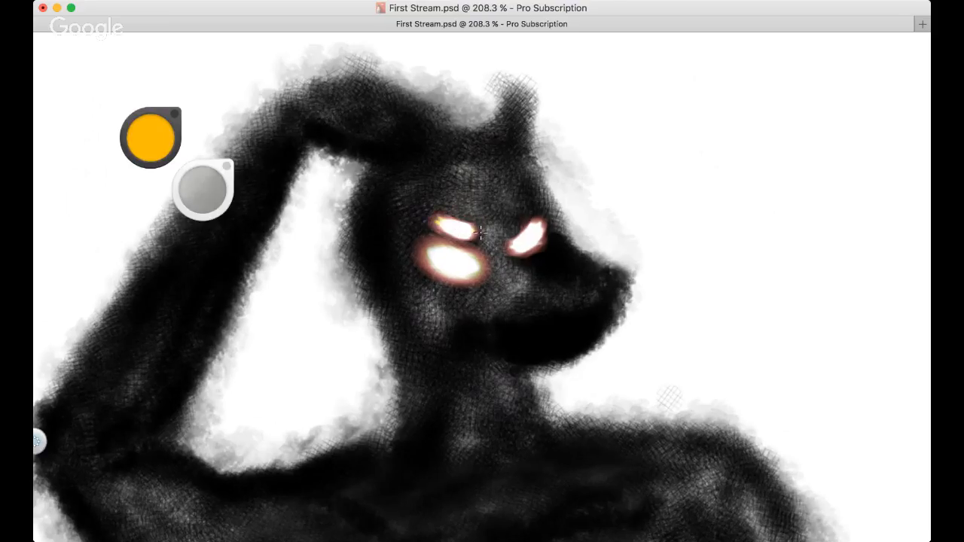
pyautogui.scroll(3, 499, 240)
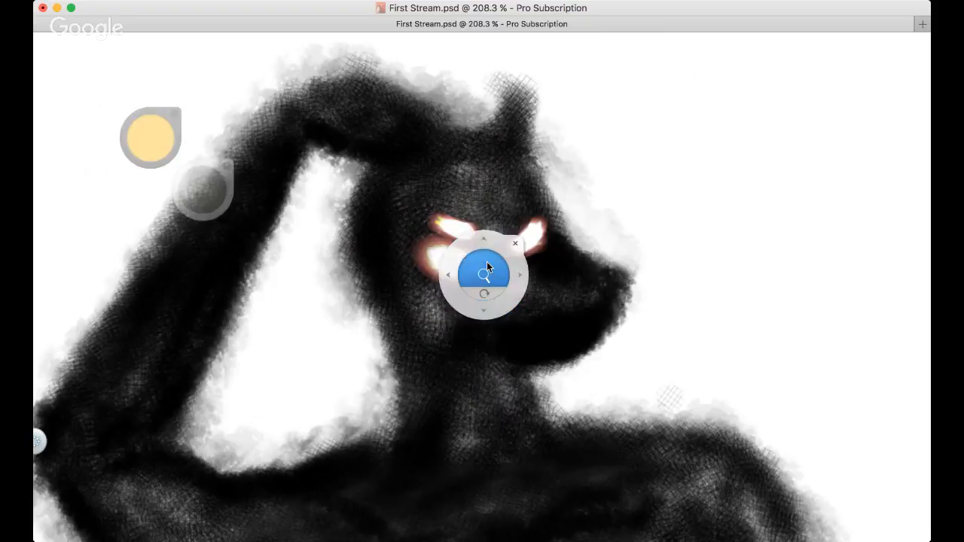
pyautogui.scroll(2, 443, 198)
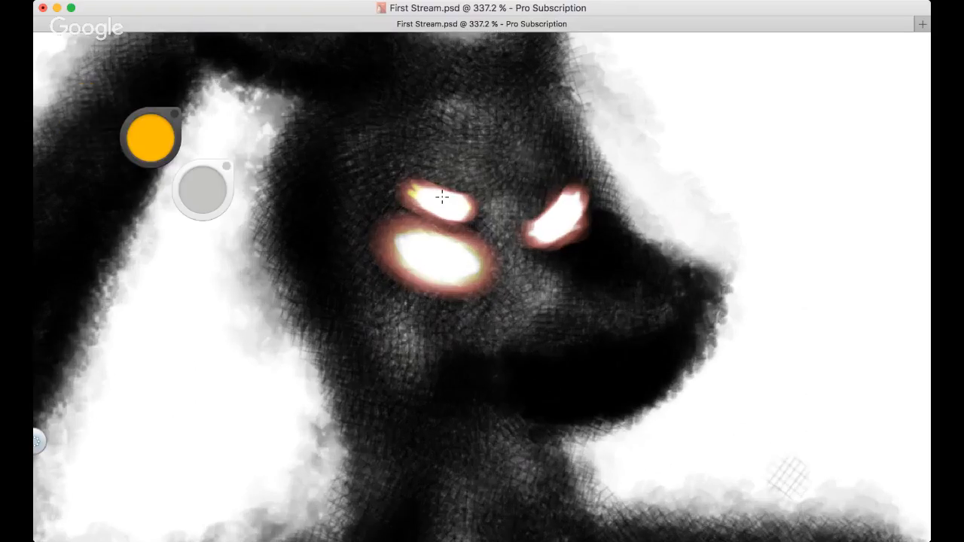
# Try a short golden glow mark and a single glowing dot on the brow between the eyes, undoing both
pyautogui.click(480, 260)
pyautogui.click(492, 210)
pyautogui.press('space')
pyautogui.moveTo(464, 256); pyautogui.dragTo(482, 278)
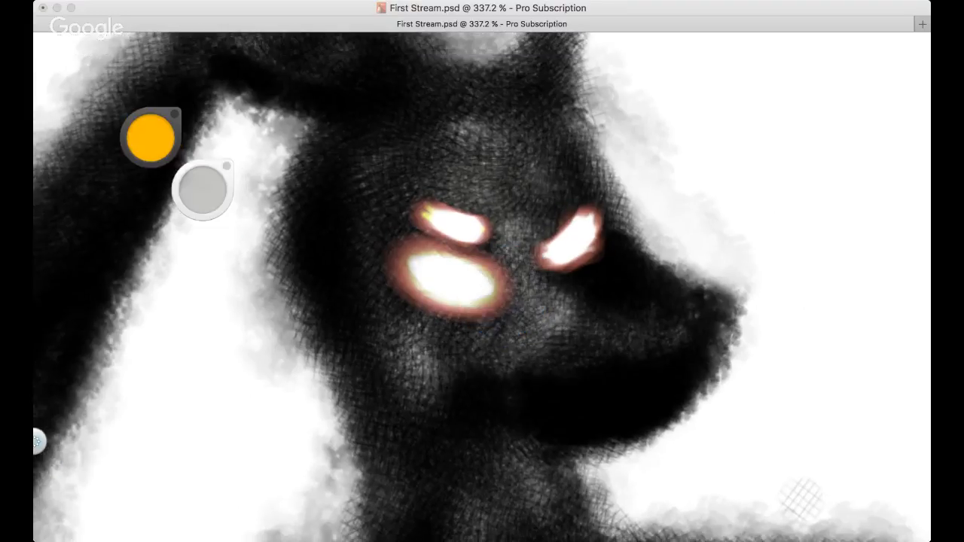
pyautogui.moveTo(512, 197)
pyautogui.mouseDown()
pyautogui.moveTo(495, 194)
pyautogui.moveTo(524, 198)
pyautogui.mouseUp()
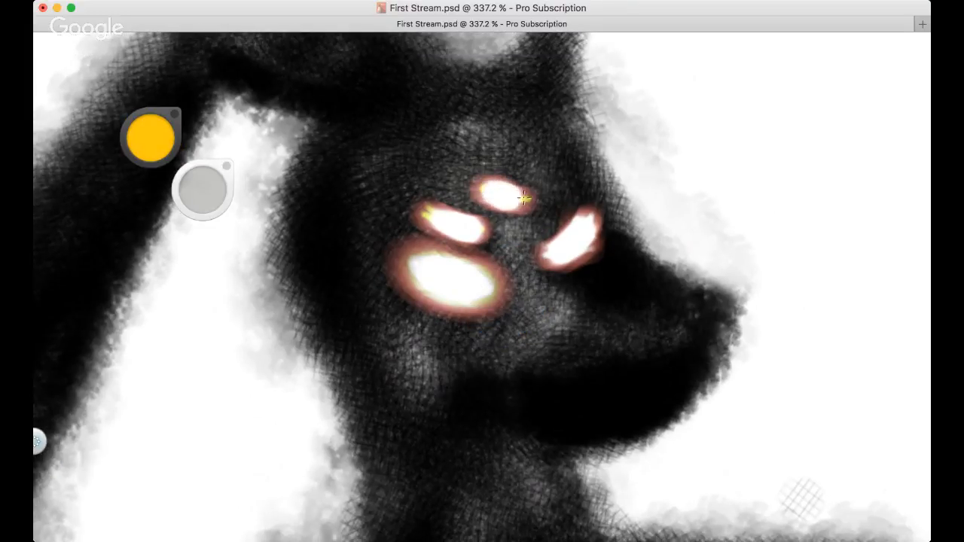
pyautogui.press('super+z')
pyautogui.click(522, 196)
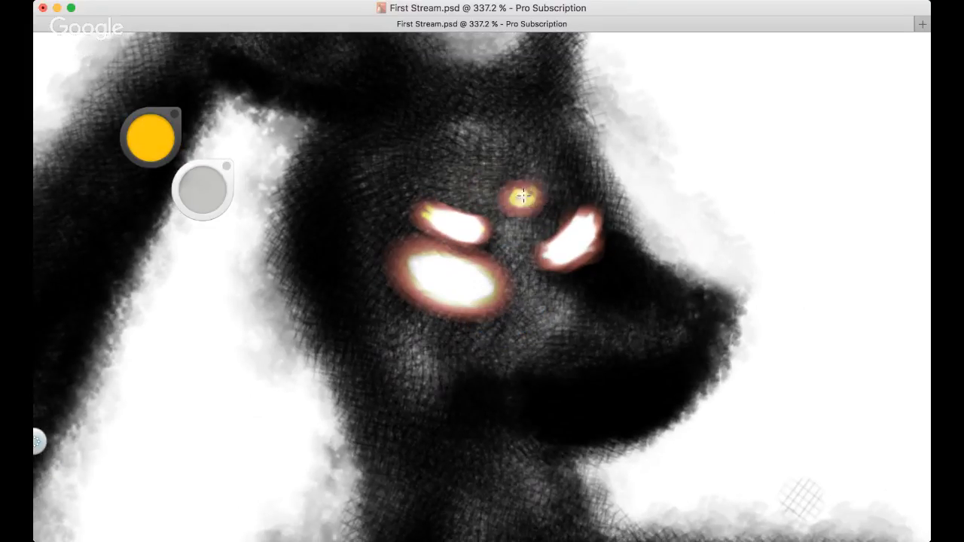
pyautogui.press('super+z')
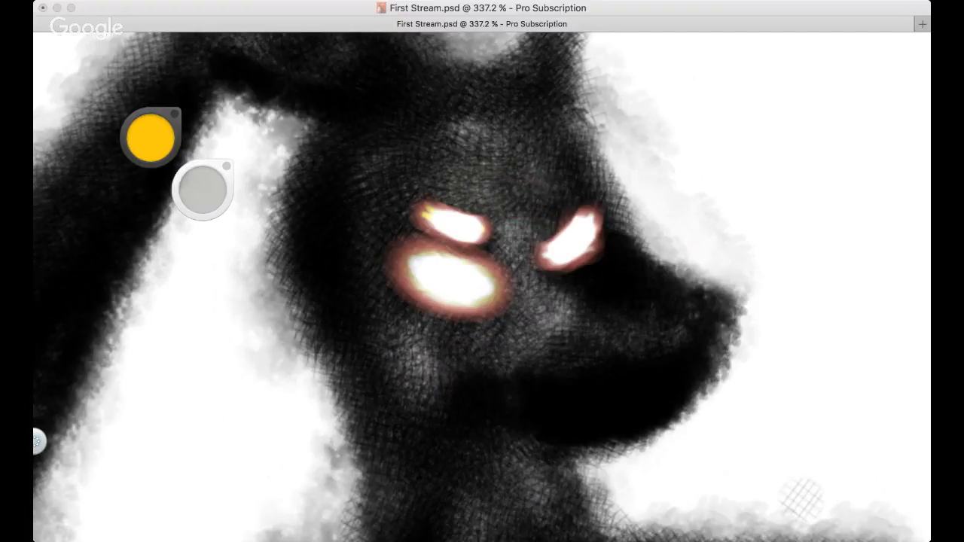
# Switch the brush colour to white, test a broad stroke on the forehead, and clear it together with all the glowing eye marks
pyautogui.click(666, 140)
pyautogui.press('super+Tab')
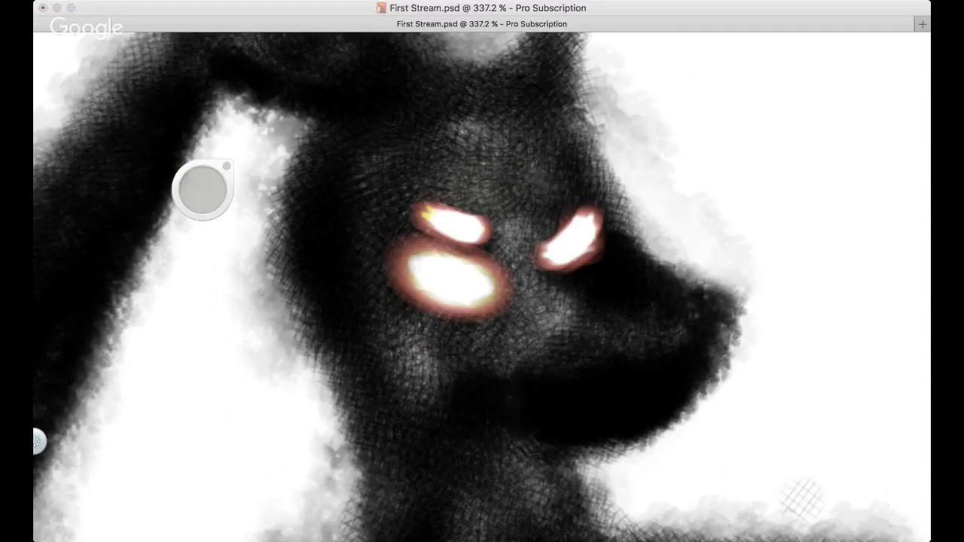
pyautogui.moveTo(433, 155)
pyautogui.mouseDown()
pyautogui.moveTo(406, 165)
pyautogui.moveTo(485, 173)
pyautogui.moveTo(411, 154)
pyautogui.moveTo(469, 168)
pyautogui.moveTo(439, 170)
pyautogui.moveTo(452, 177)
pyautogui.mouseUp()
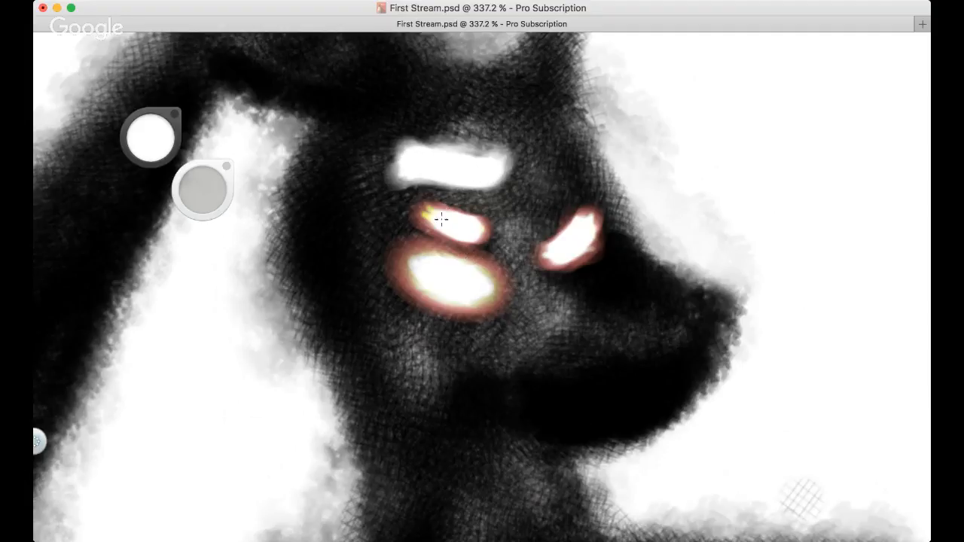
pyautogui.press('super+Tab')
pyautogui.moveTo(419, 273)
pyautogui.mouseDown()
pyautogui.moveTo(446, 297)
pyautogui.moveTo(430, 304)
pyautogui.moveTo(445, 285)
pyautogui.mouseUp()
pyautogui.press('super+z')
pyautogui.press('Delete')
# Strip back the darkest shading passes over the head and muzzle so the lighter cross-hatched texture remains
pyautogui.press('space')
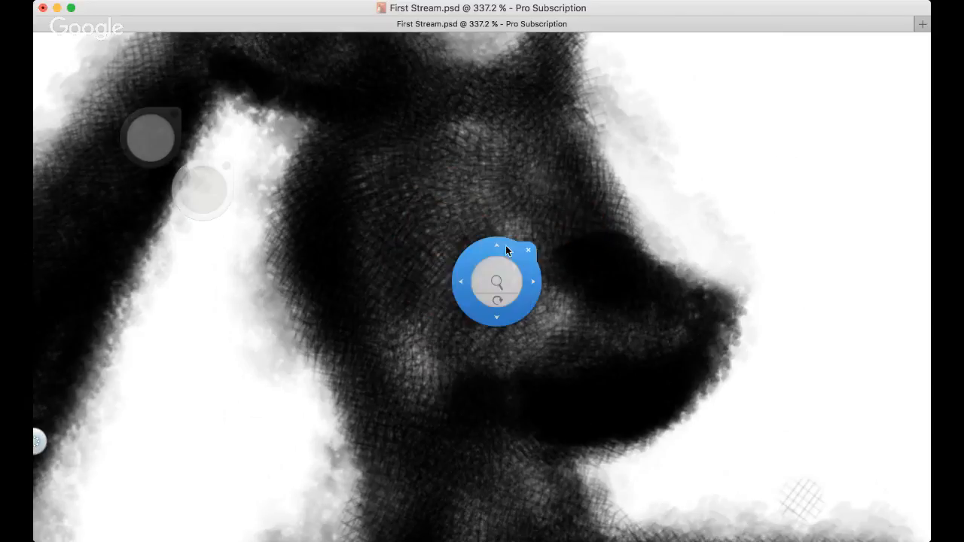
pyautogui.moveTo(502, 269); pyautogui.dragTo(498, 272)
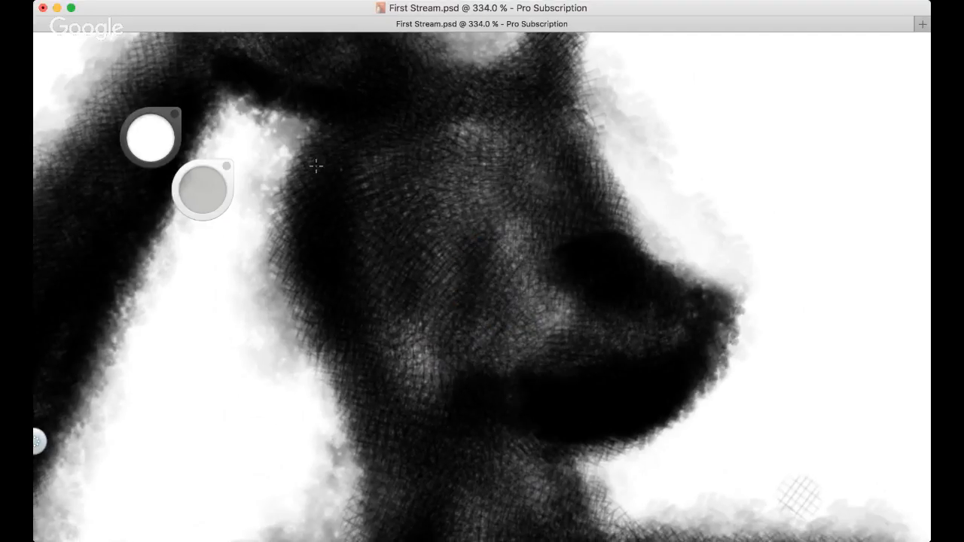
pyautogui.press('space')
pyautogui.moveTo(484, 224); pyautogui.dragTo(488, 219)
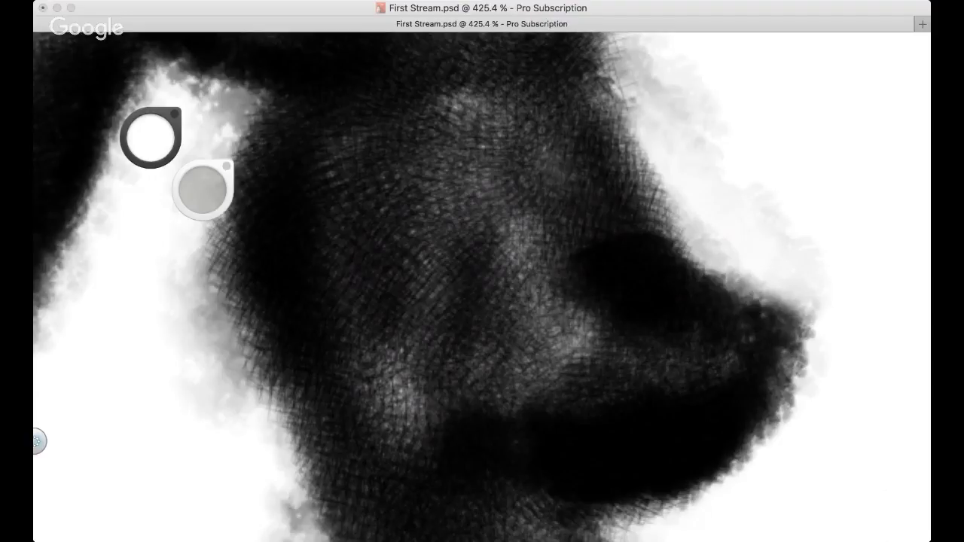
pyautogui.press('super+z')
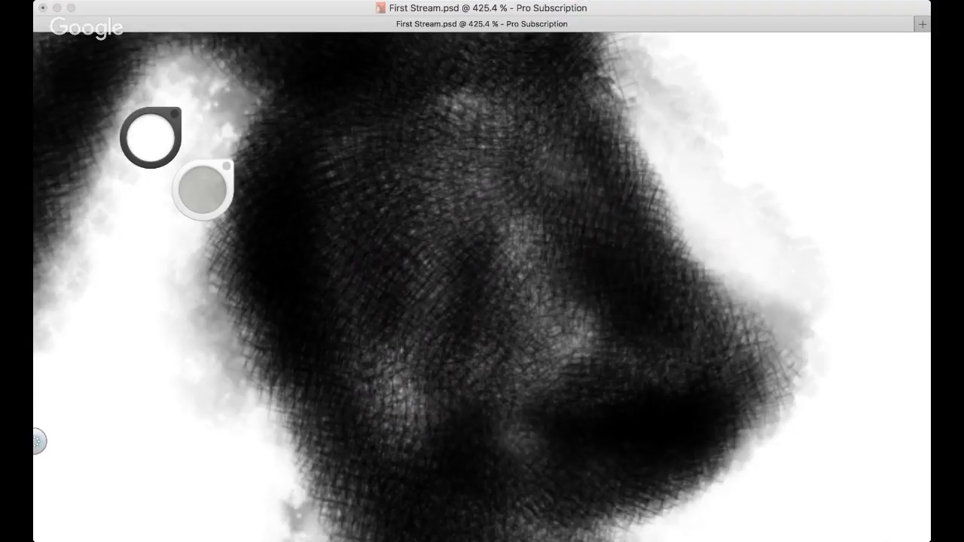
pyautogui.press('super+z')
pyautogui.press('super+z')
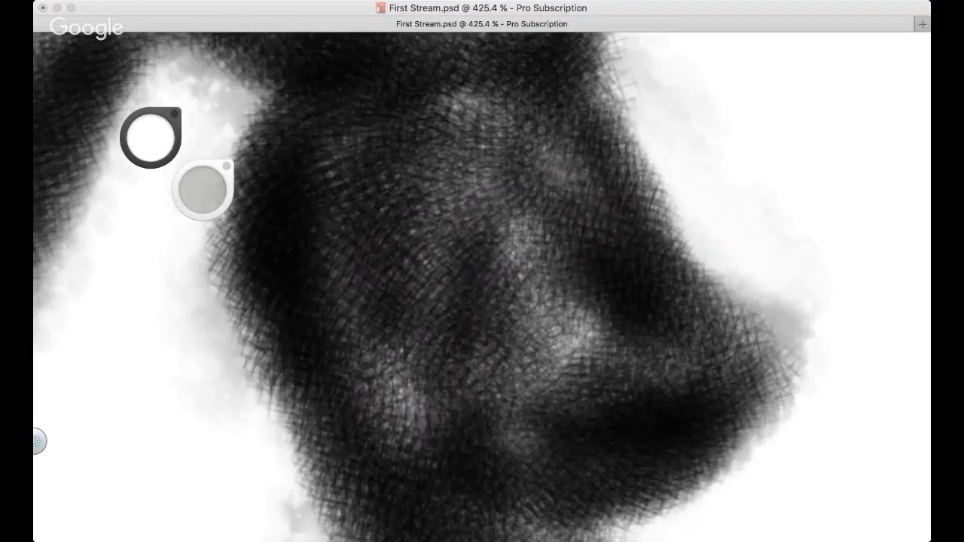
pyautogui.press('super+z')
pyautogui.press('super+z')
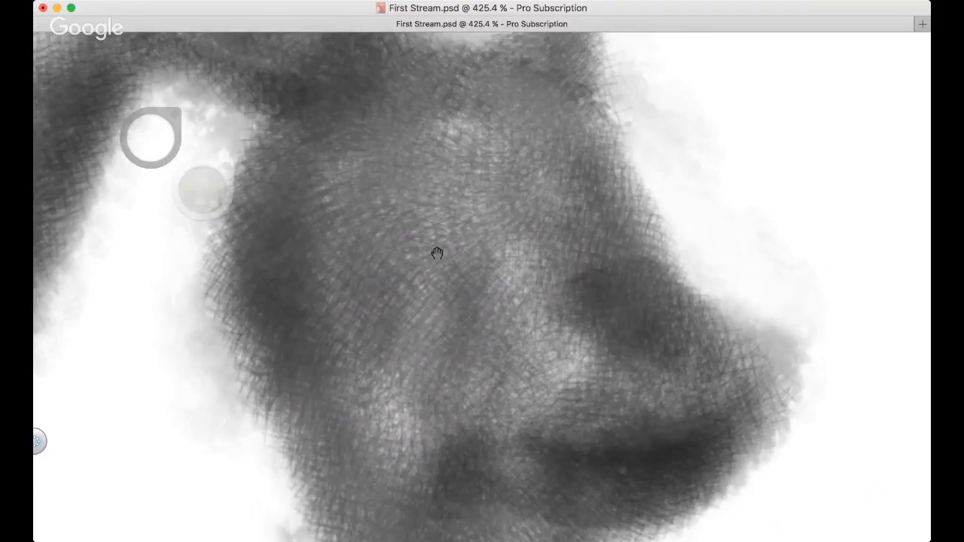
pyautogui.press('super+z')
pyautogui.press('super+shift+z')
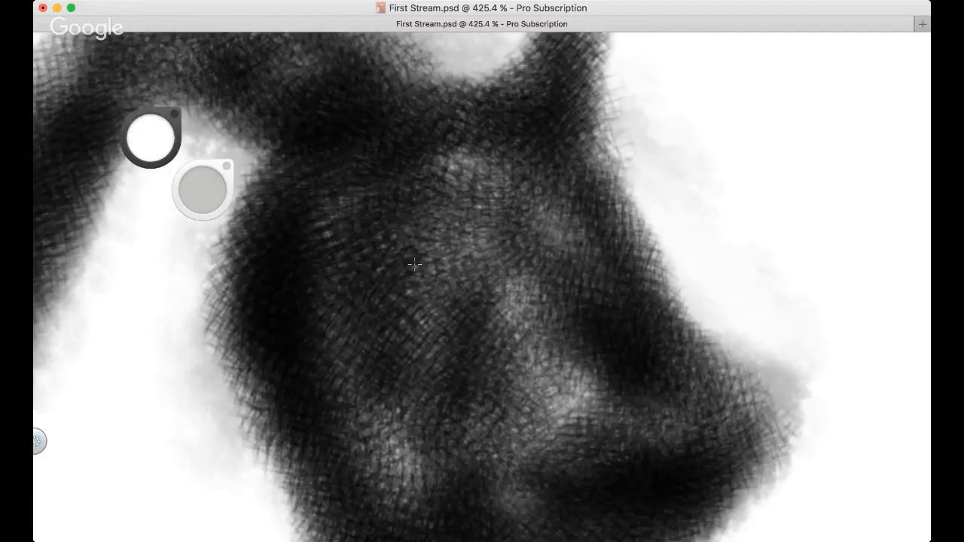
# Test a thin white stroke at the near eye, undo it, and remove the remaining cross-hatched shading to expose the grey base and outlines
pyautogui.moveTo(407, 295); pyautogui.dragTo(488, 316)
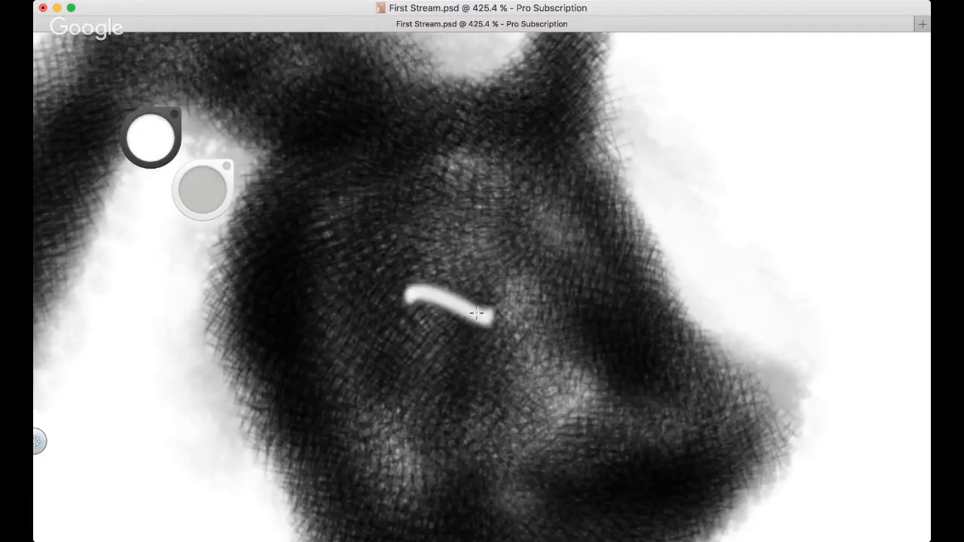
pyautogui.press('super+z')
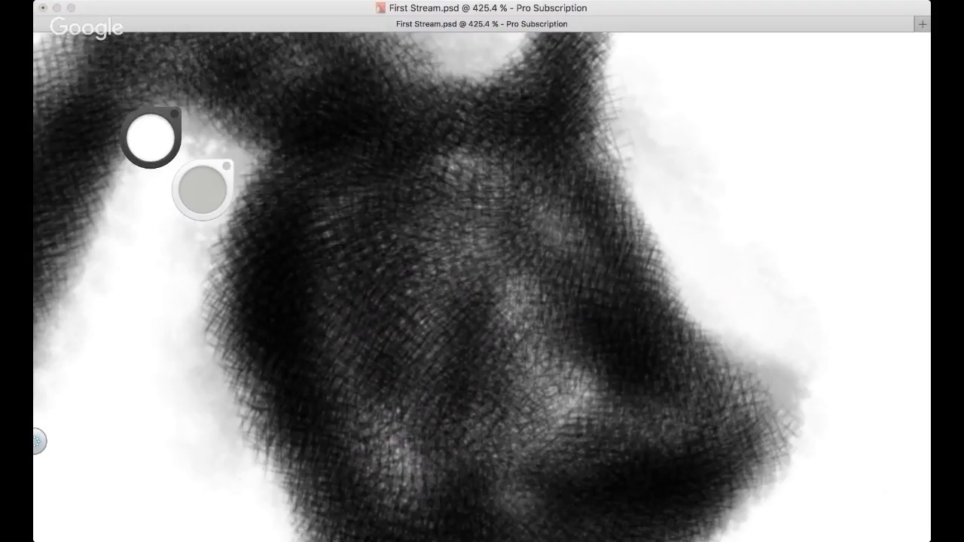
pyautogui.click(866, 332)
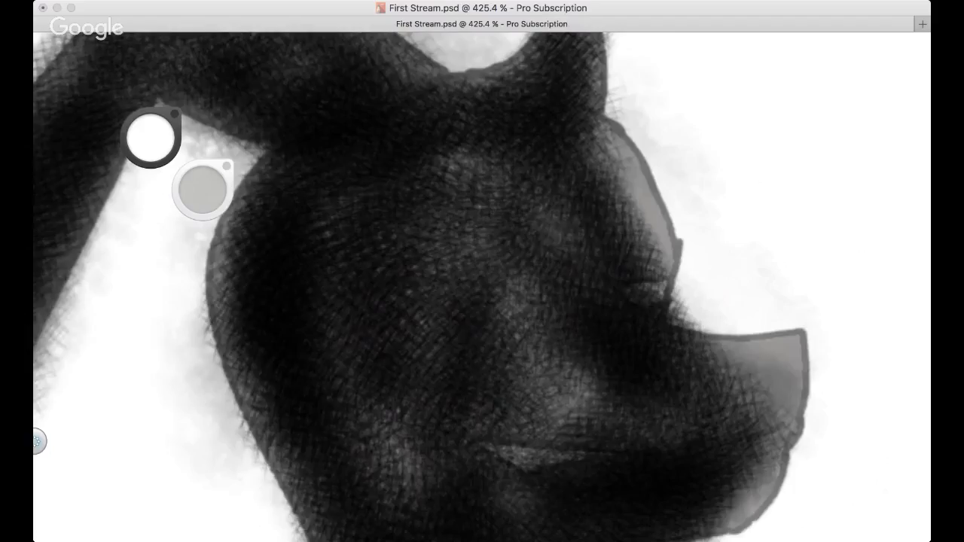
pyautogui.click(787, 366)
# Paint the near eye as a solid white half-moon over its outline, with a tapered tail at the outer corner, redoing unsatisfactory strokes
pyautogui.moveTo(385, 300); pyautogui.dragTo(531, 301)
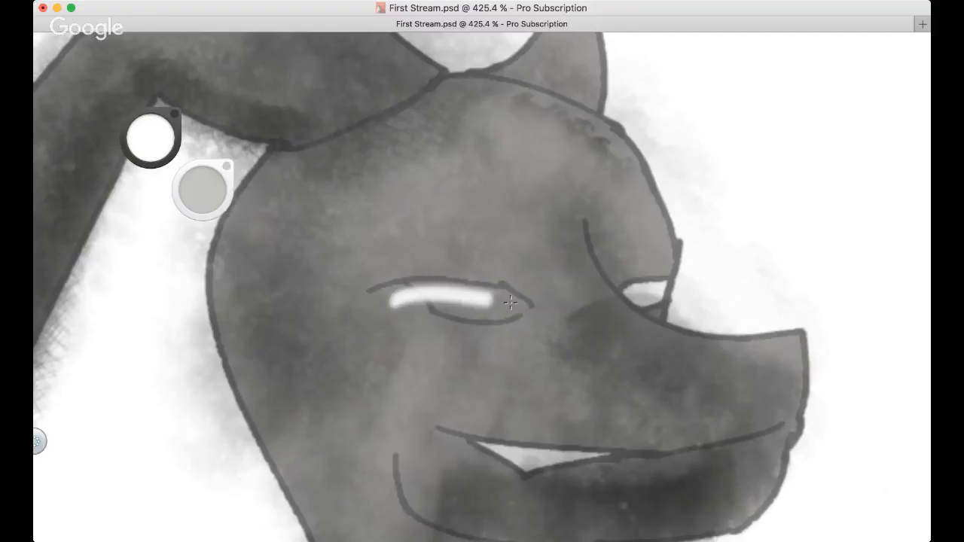
pyautogui.press('super+z')
pyautogui.moveTo(382, 287); pyautogui.dragTo(535, 299)
pyautogui.press('super+z')
pyautogui.moveTo(394, 289)
pyautogui.mouseDown()
pyautogui.moveTo(519, 319)
pyautogui.moveTo(525, 309)
pyautogui.mouseUp()
pyautogui.press('super+z')
pyautogui.moveTo(398, 296); pyautogui.dragTo(533, 286)
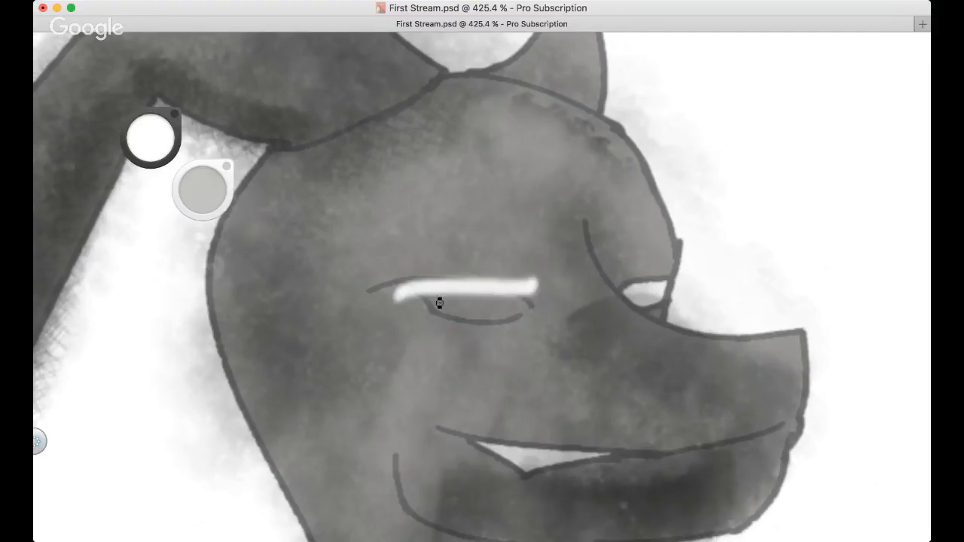
pyautogui.press('super+z')
pyautogui.moveTo(438, 302)
pyautogui.mouseDown()
pyautogui.moveTo(532, 311)
pyautogui.moveTo(515, 315)
pyautogui.moveTo(506, 305)
pyautogui.moveTo(521, 299)
pyautogui.moveTo(488, 291)
pyautogui.moveTo(550, 285)
pyautogui.moveTo(520, 315)
pyautogui.moveTo(553, 292)
pyautogui.moveTo(488, 306)
pyautogui.moveTo(455, 284)
pyautogui.moveTo(473, 309)
pyautogui.moveTo(437, 290)
pyautogui.moveTo(466, 292)
pyautogui.moveTo(445, 282)
pyautogui.moveTo(519, 293)
pyautogui.moveTo(552, 284)
pyautogui.moveTo(552, 297)
pyautogui.moveTo(484, 313)
pyautogui.moveTo(431, 295)
pyautogui.moveTo(459, 313)
pyautogui.moveTo(524, 309)
pyautogui.mouseUp()
pyautogui.moveTo(445, 292)
pyautogui.mouseDown()
pyautogui.moveTo(538, 280)
pyautogui.moveTo(475, 295)
pyautogui.moveTo(384, 273)
pyautogui.moveTo(417, 286)
pyautogui.moveTo(458, 278)
pyautogui.mouseUp()
# Try curved white drip marks at several spots along the near eye's lower edge, undoing each attempt
pyautogui.moveTo(489, 325); pyautogui.dragTo(473, 362)
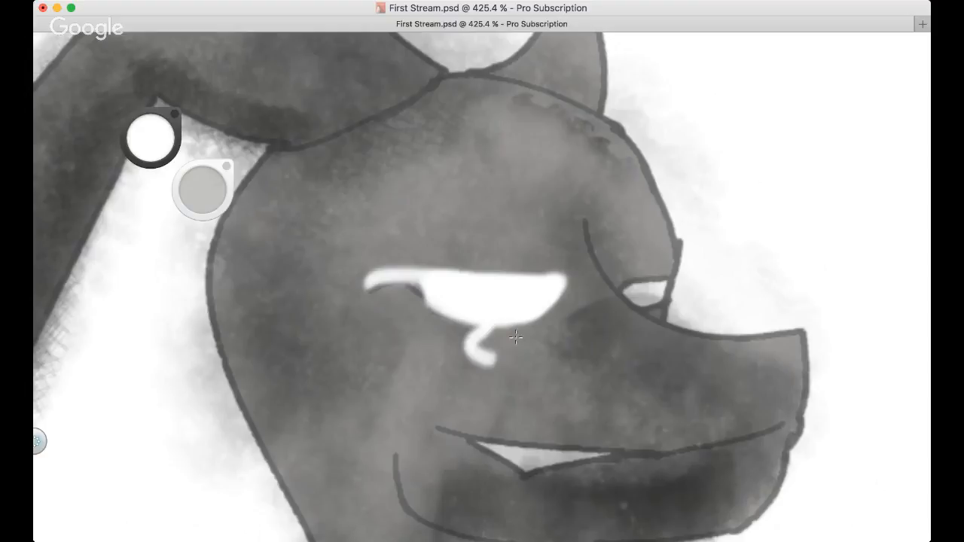
pyautogui.press('super+z')
pyautogui.moveTo(460, 328); pyautogui.dragTo(507, 370)
pyautogui.press('super+z')
pyautogui.moveTo(454, 320); pyautogui.dragTo(434, 351)
pyautogui.press('super+z')
pyautogui.press('super+z')
pyautogui.moveTo(444, 316); pyautogui.dragTo(416, 346)
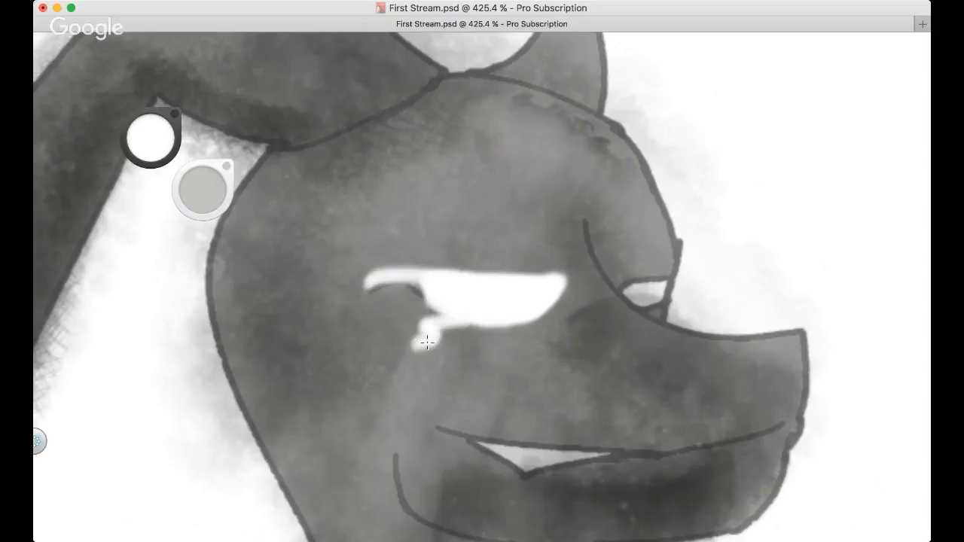
pyautogui.moveTo(512, 313); pyautogui.dragTo(580, 338)
pyautogui.press('super+z')
pyautogui.press('super+z')
# Try short white drips under the middle of the near eye and a stroke above it, and undo them along with the outer tail
pyautogui.moveTo(487, 327); pyautogui.dragTo(500, 372)
pyautogui.press('super+z')
pyautogui.moveTo(452, 321)
pyautogui.mouseDown()
pyautogui.moveTo(515, 331)
pyautogui.moveTo(501, 344)
pyautogui.moveTo(455, 306)
pyautogui.moveTo(488, 350)
pyautogui.mouseUp()
pyautogui.press('super+z')
pyautogui.press('super+z')
pyautogui.moveTo(478, 309); pyautogui.dragTo(493, 364)
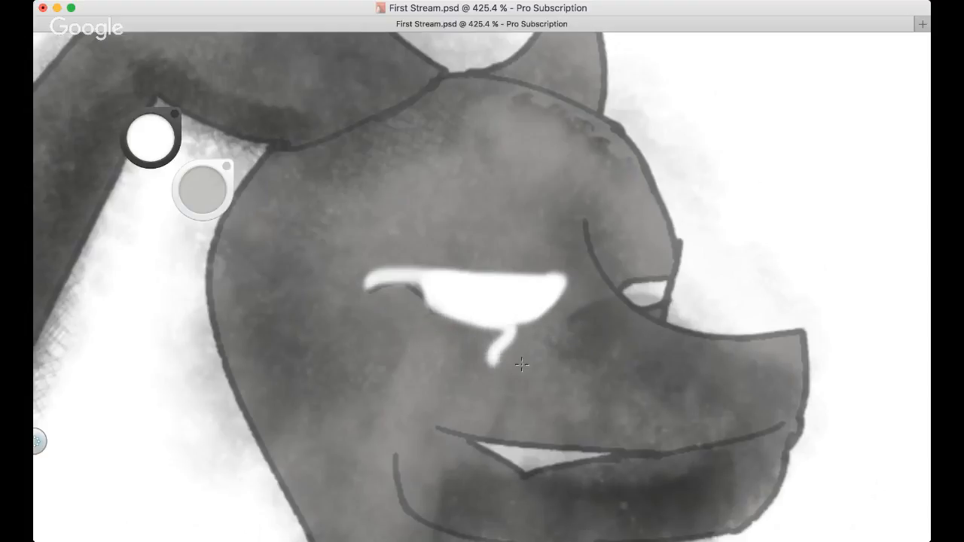
pyautogui.press('space')
pyautogui.click(491, 310)
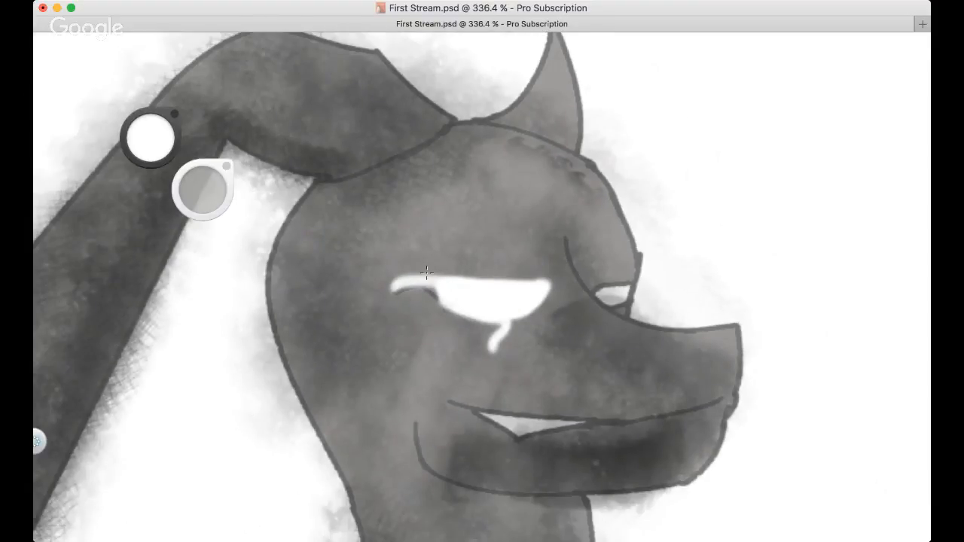
pyautogui.moveTo(440, 263); pyautogui.dragTo(499, 278)
pyautogui.press('super+z')
pyautogui.press('super+z')
pyautogui.press('super+z')
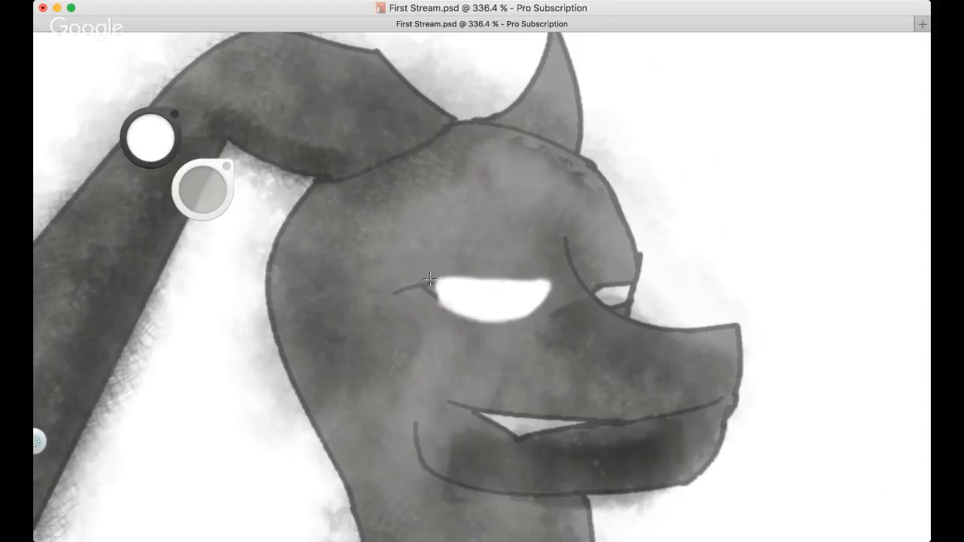
# Try a pointed drip below the centre of the white eye and smaller ones at its outer corner, and undo them
pyautogui.press('shift+super+z')
pyautogui.press('super+z')
pyautogui.moveTo(483, 324); pyautogui.dragTo(473, 354)
pyautogui.moveTo(454, 311); pyautogui.dragTo(448, 325)
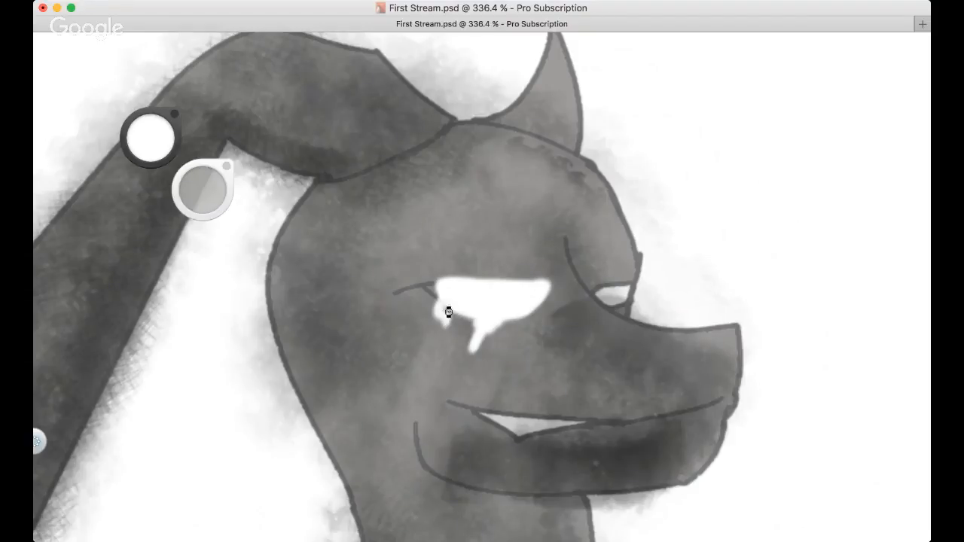
pyautogui.press('super+z')
pyautogui.moveTo(438, 284); pyautogui.dragTo(450, 324)
pyautogui.press('super+z')
pyautogui.press('super+z')
pyautogui.press('super+z')
# Try downward points at both corners of the white eye with an upward flick at the inner corner, and undo them
pyautogui.moveTo(437, 284)
pyautogui.mouseDown()
pyautogui.moveTo(450, 339)
pyautogui.moveTo(440, 309)
pyautogui.mouseUp()
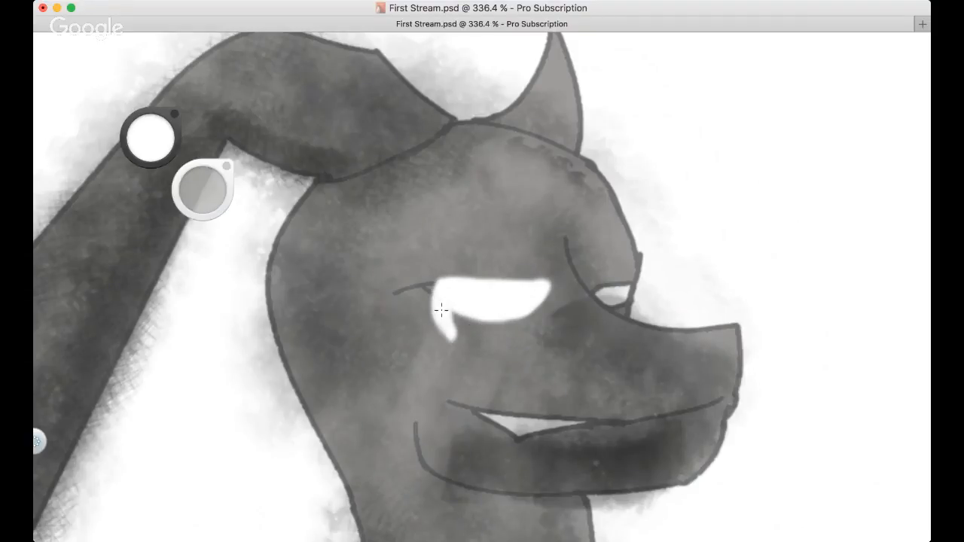
pyautogui.moveTo(534, 303)
pyautogui.mouseDown()
pyautogui.moveTo(545, 271)
pyautogui.moveTo(530, 315)
pyautogui.moveTo(507, 314)
pyautogui.mouseUp()
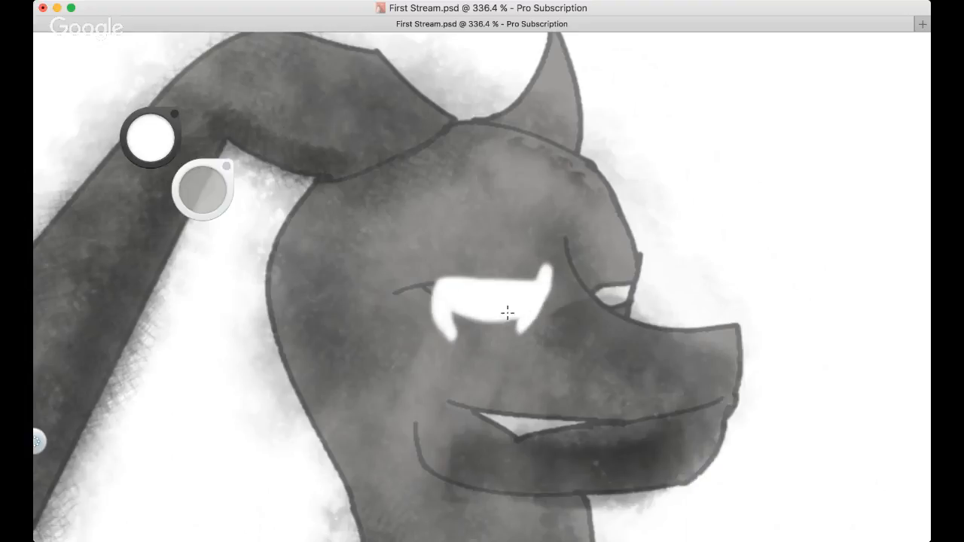
pyautogui.moveTo(445, 278); pyautogui.dragTo(444, 336)
pyautogui.press('super+z')
pyautogui.press('super+z')
pyautogui.press('super+z')
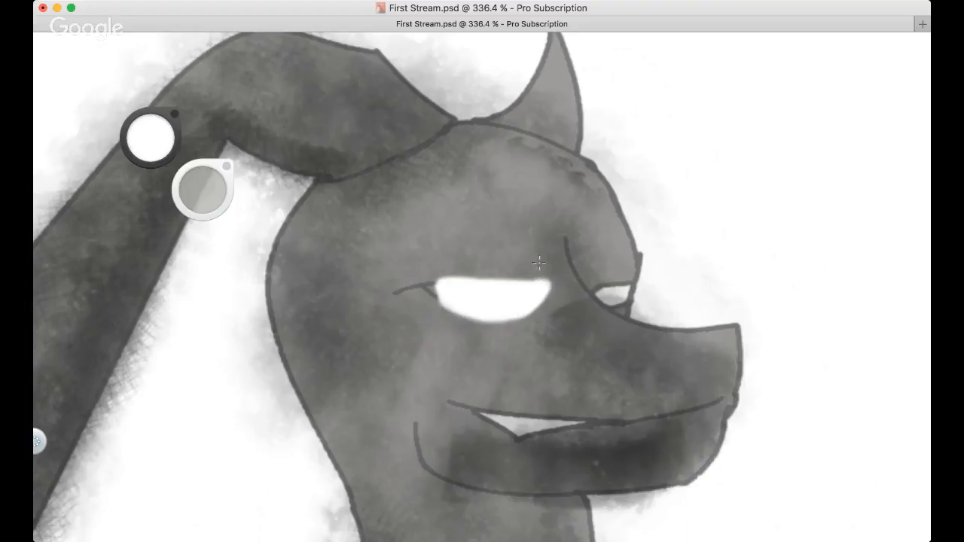
# Shape the white eye with a tapered outer tail, a raised inner corner and a small drip below, and review the whole figure
pyautogui.moveTo(531, 309)
pyautogui.mouseDown()
pyautogui.moveTo(550, 278)
pyautogui.moveTo(538, 290)
pyautogui.moveTo(424, 308)
pyautogui.moveTo(443, 298)
pyautogui.moveTo(468, 303)
pyautogui.moveTo(501, 346)
pyautogui.mouseUp()
pyautogui.press('space')
pyautogui.press('super+0')
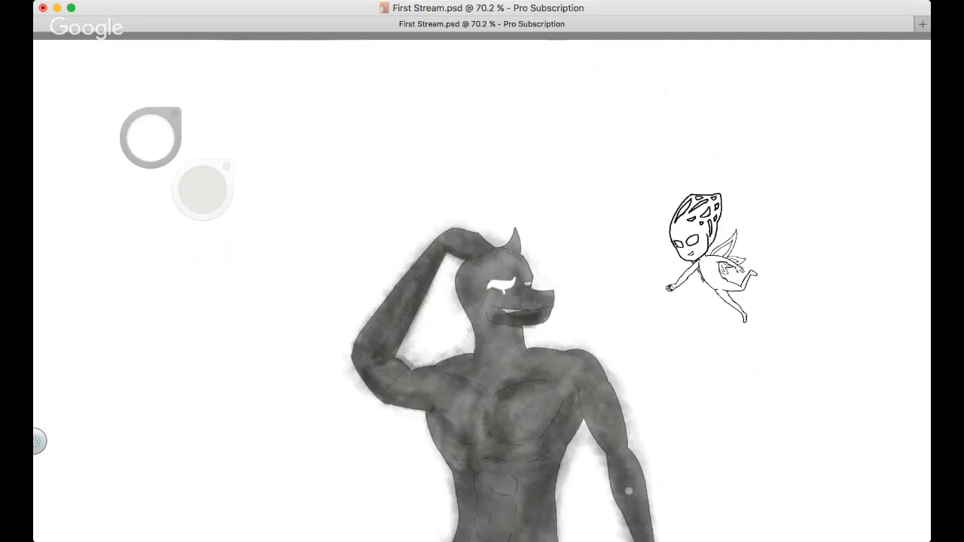
# Switch the figure to the dark shading without the line art and grey base, and erase the old white eye from the face
pyautogui.moveTo(629, 491); pyautogui.dragTo(629, 445)
pyautogui.scroll(1, 489, 301)
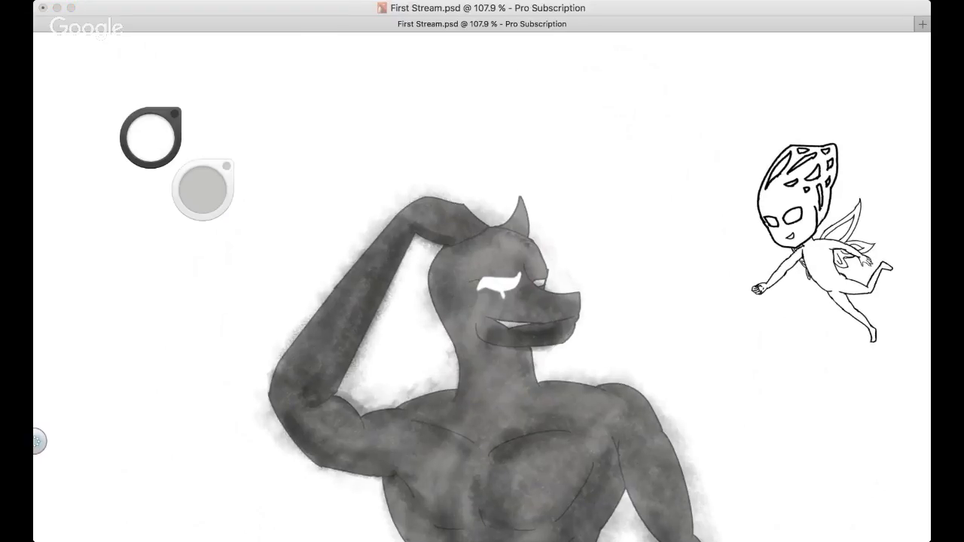
pyautogui.press('super+z')
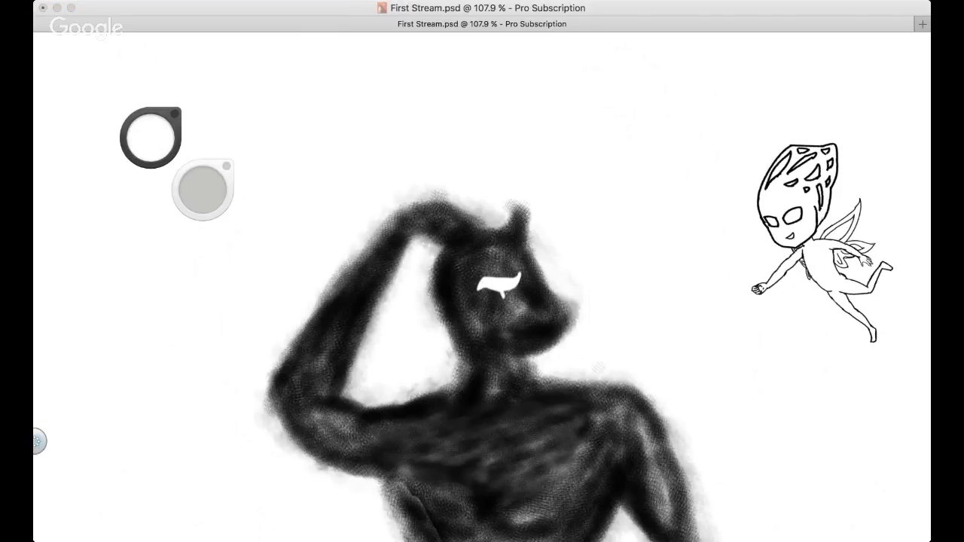
pyautogui.press('space')
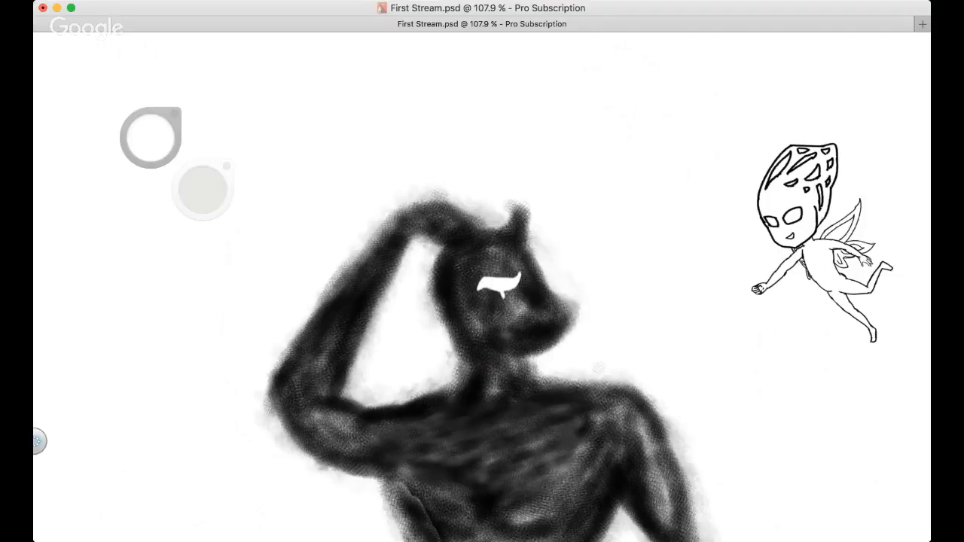
pyautogui.scroll(3, 561, 295)
pyautogui.click(438, 158)
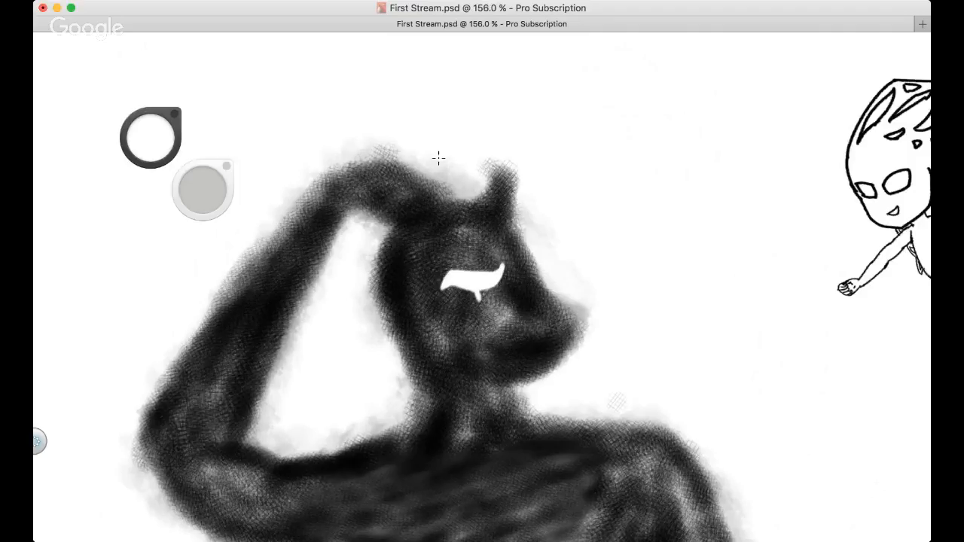
pyautogui.moveTo(444, 281)
pyautogui.mouseDown()
pyautogui.moveTo(490, 278)
pyautogui.moveTo(478, 274)
pyautogui.mouseUp()
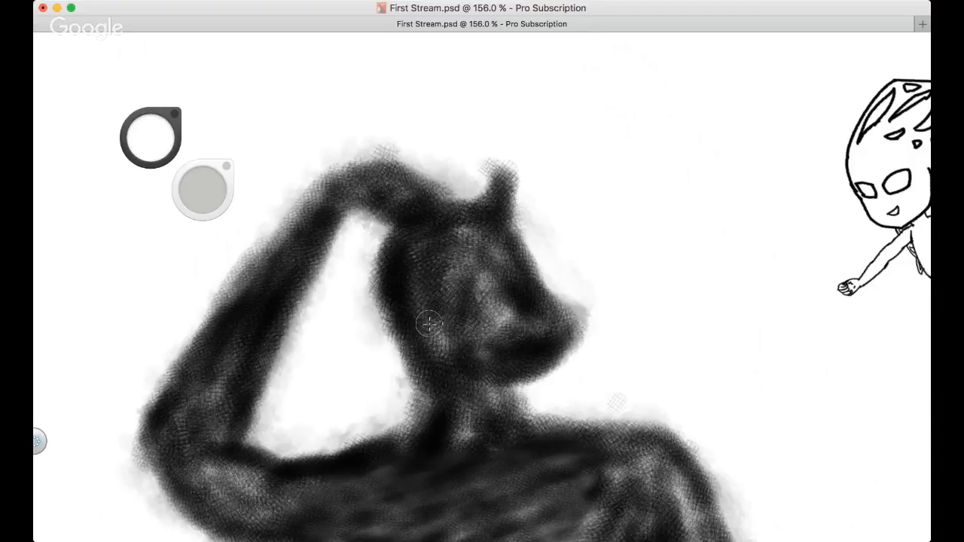
pyautogui.press('super+Tab')
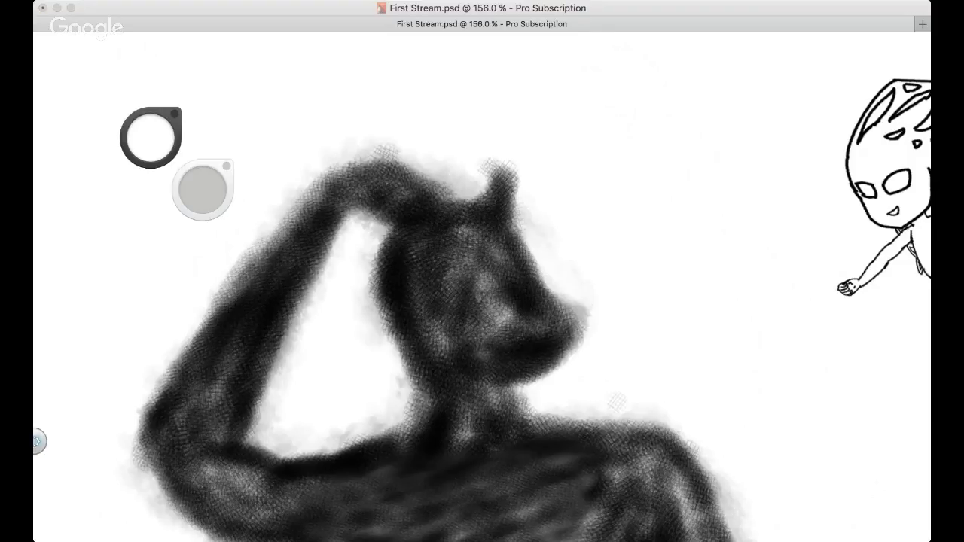
# Paint a narrow white slit for the near eye and a small white oval for the far eye on the dark face
pyautogui.click(576, 299)
pyautogui.press('space')
pyautogui.scroll(8, 482, 296)
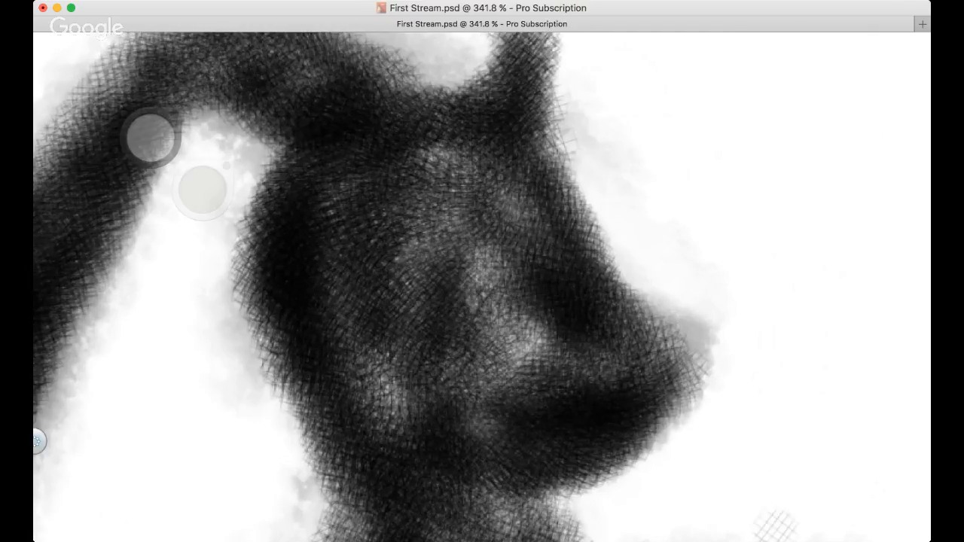
pyautogui.moveTo(399, 272); pyautogui.dragTo(508, 276)
pyautogui.moveTo(431, 291)
pyautogui.mouseDown()
pyautogui.moveTo(488, 294)
pyautogui.moveTo(500, 285)
pyautogui.moveTo(430, 282)
pyautogui.moveTo(497, 277)
pyautogui.moveTo(469, 279)
pyautogui.mouseUp()
pyautogui.moveTo(552, 266)
pyautogui.mouseDown()
pyautogui.moveTo(568, 264)
pyautogui.moveTo(577, 278)
pyautogui.mouseUp()
pyautogui.scroll(-5, 504, 283)
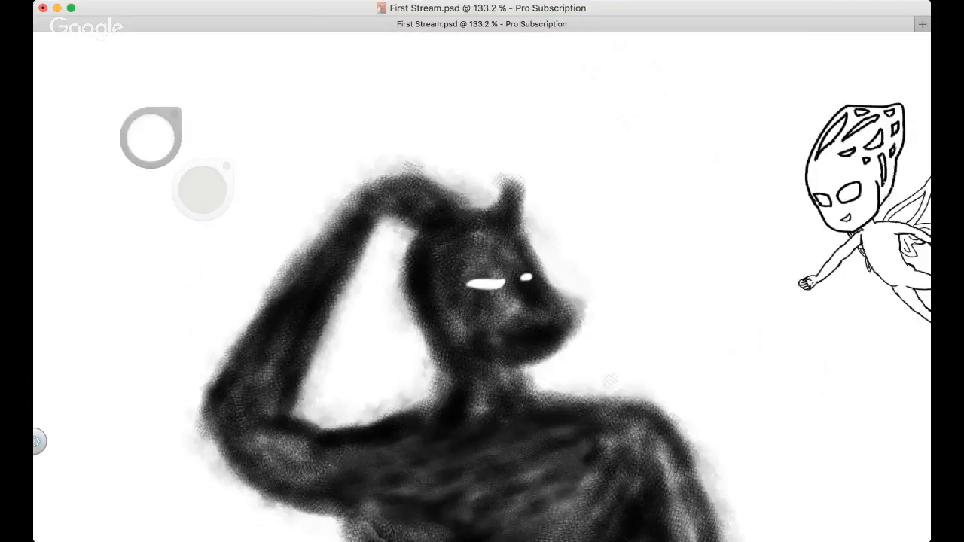
pyautogui.scroll(2, 504, 283)
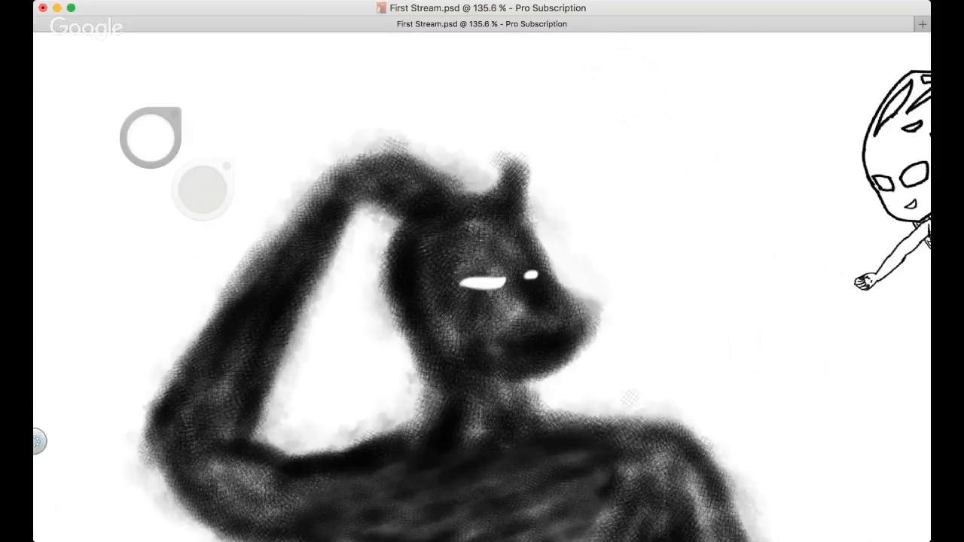
pyautogui.scroll(5, 474, 278)
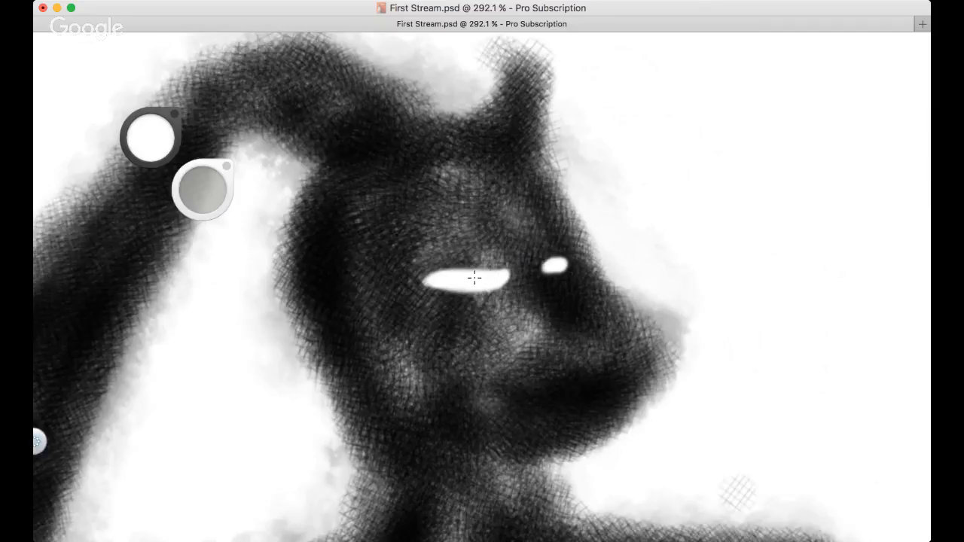
pyautogui.scroll(2, 475, 278)
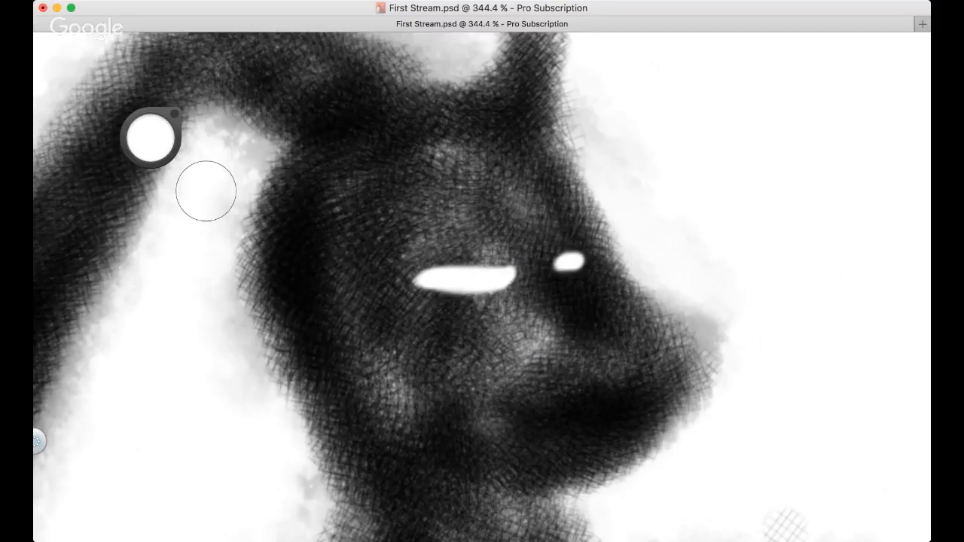
# Try erasing the near eye's white slit, and undo it
pyautogui.click(197, 200)
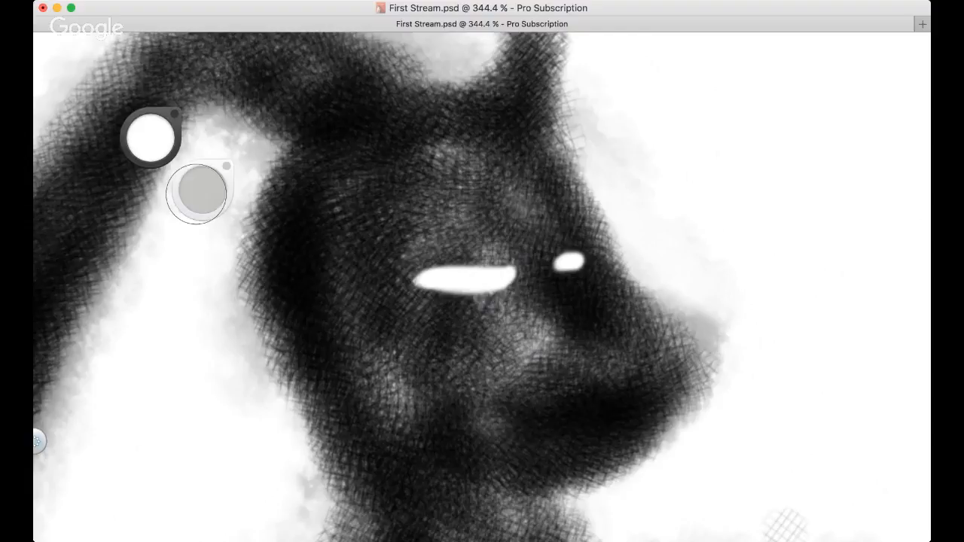
pyautogui.moveTo(420, 280)
pyautogui.mouseDown()
pyautogui.moveTo(440, 301)
pyautogui.moveTo(476, 294)
pyautogui.moveTo(483, 275)
pyautogui.moveTo(446, 309)
pyautogui.mouseUp()
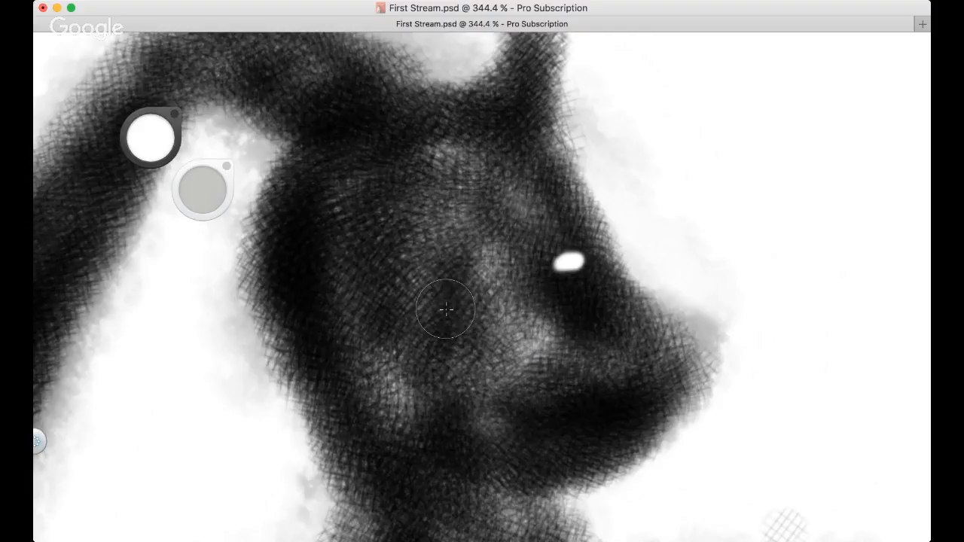
pyautogui.press('super+z')
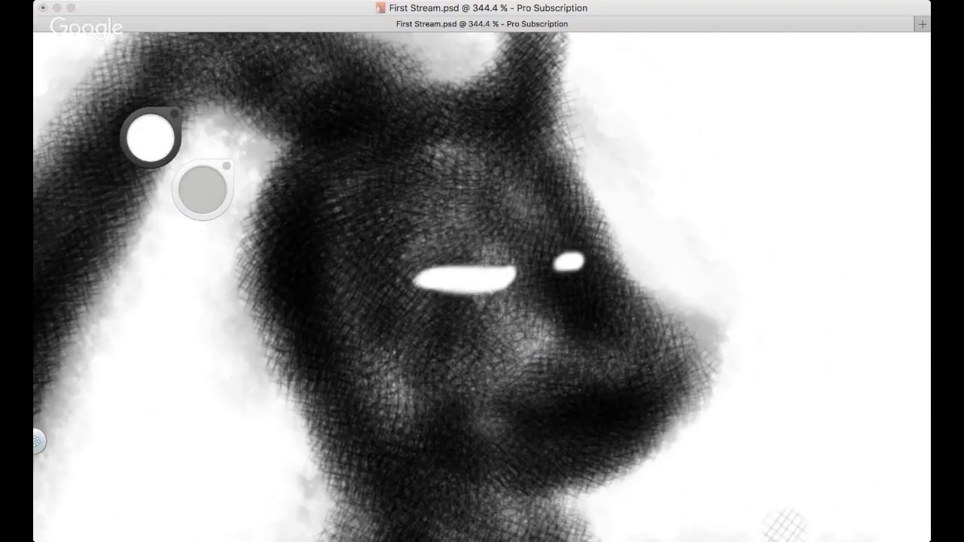
# Extend the far eye's upper outer corner upward in white to give it a slanted shape
pyautogui.click(226, 205)
pyautogui.moveTo(554, 260); pyautogui.dragTo(583, 247)
# Try short white drips beneath both eyes and a spike above the near eye, comparing versions, and undo them
pyautogui.moveTo(465, 291); pyautogui.dragTo(467, 300)
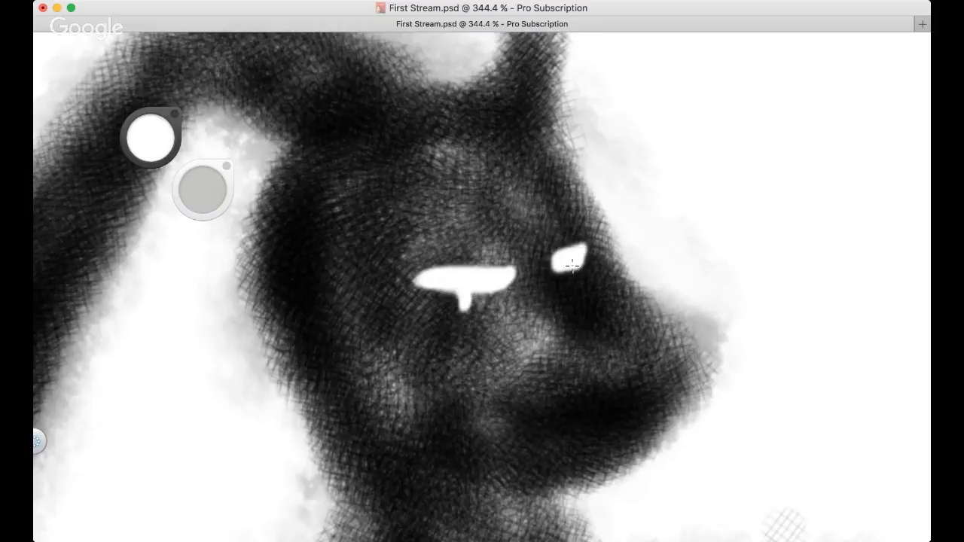
pyautogui.moveTo(573, 265); pyautogui.dragTo(574, 265)
pyautogui.moveTo(439, 280); pyautogui.dragTo(441, 265)
pyautogui.moveTo(495, 281)
pyautogui.mouseDown()
pyautogui.moveTo(494, 301)
pyautogui.moveTo(504, 300)
pyautogui.mouseUp()
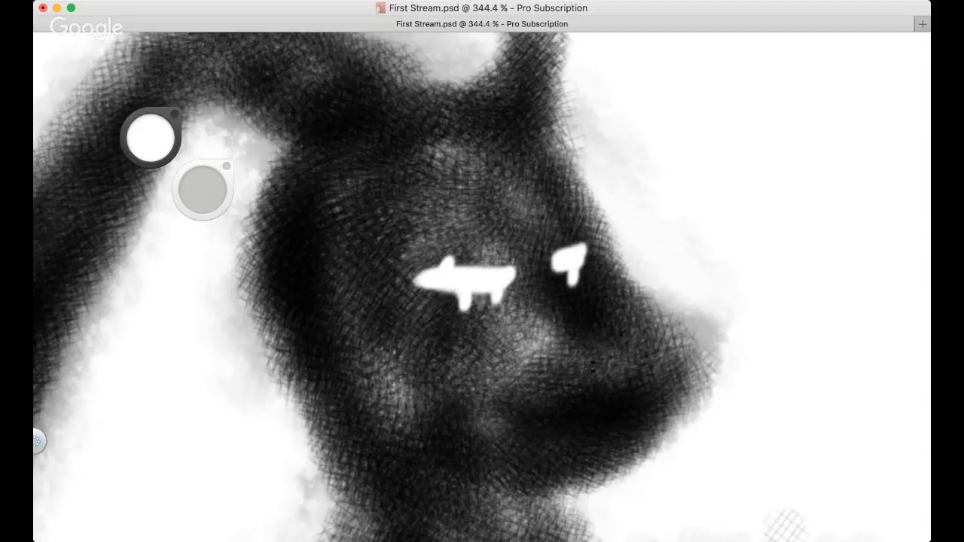
pyautogui.press('super+z')
pyautogui.press('super+z')
pyautogui.press('super+z')
pyautogui.press('super+z')
pyautogui.press('super+alt+z')
pyautogui.press('super+alt+z')
pyautogui.press('super+alt+z')
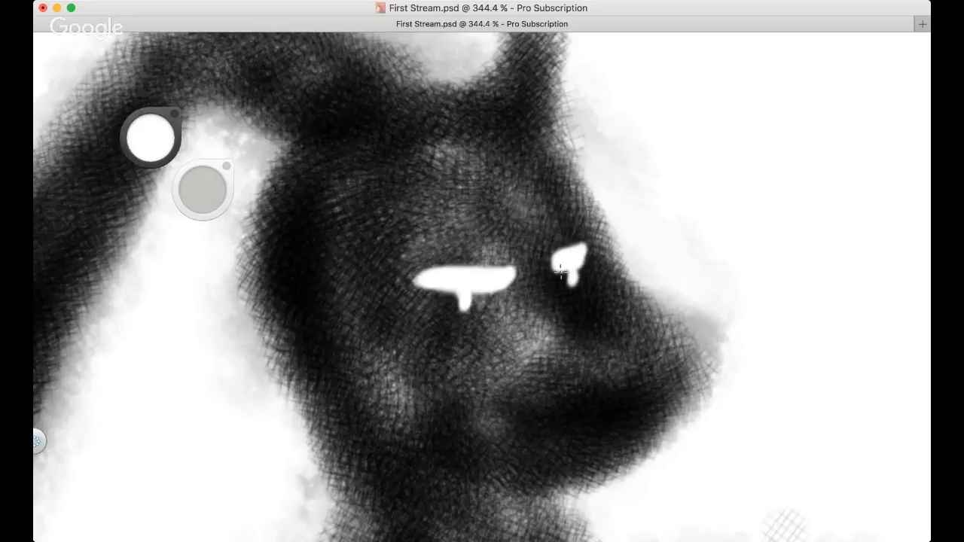
pyautogui.press('super+alt+z')
pyautogui.press('super+alt+z')
pyautogui.press('super+alt+z')
pyautogui.press('super+alt+z')
pyautogui.press('super+alt+z')
pyautogui.press('super+alt+z')
pyautogui.press('super+z')
pyautogui.press('super+shift+z')
# Try lengthening the near eye's outer end with a blunt white stroke, and undo it
pyautogui.moveTo(421, 279)
pyautogui.mouseDown()
pyautogui.moveTo(403, 279)
pyautogui.moveTo(444, 276)
pyautogui.mouseUp()
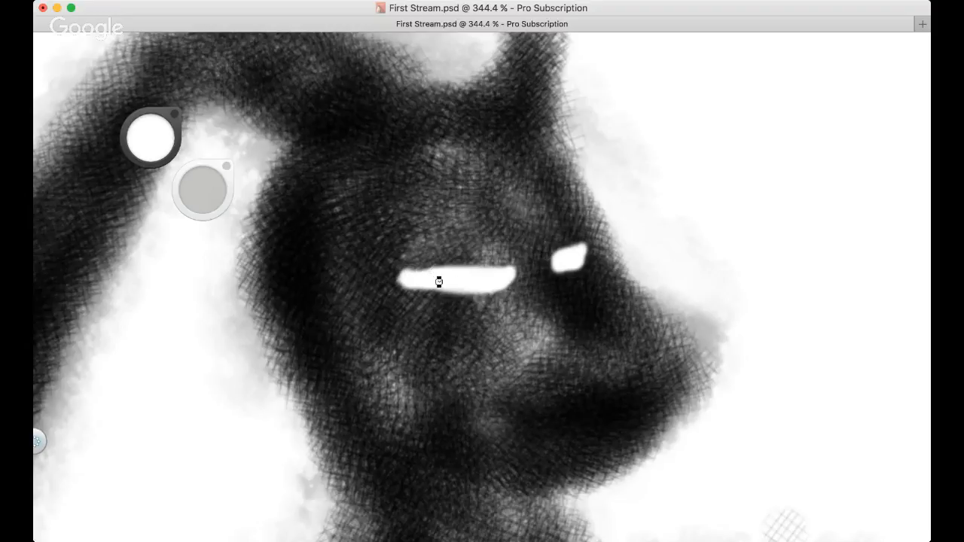
pyautogui.press('super+z')
pyautogui.press('super+z')
pyautogui.press('super+z')
pyautogui.press('super+z')
pyautogui.press('super+z')
# Taper the near eye's outer corner downward in white, trying and undoing a curl above it and drips beneath the eye
pyautogui.moveTo(413, 285)
pyautogui.mouseDown()
pyautogui.moveTo(439, 276)
pyautogui.moveTo(431, 280)
pyautogui.moveTo(462, 285)
pyautogui.moveTo(424, 263)
pyautogui.moveTo(492, 274)
pyautogui.moveTo(443, 268)
pyautogui.moveTo(468, 251)
pyautogui.moveTo(437, 249)
pyautogui.mouseUp()
pyautogui.moveTo(473, 289)
pyautogui.mouseDown()
pyautogui.moveTo(461, 291)
pyautogui.moveTo(457, 309)
pyautogui.mouseUp()
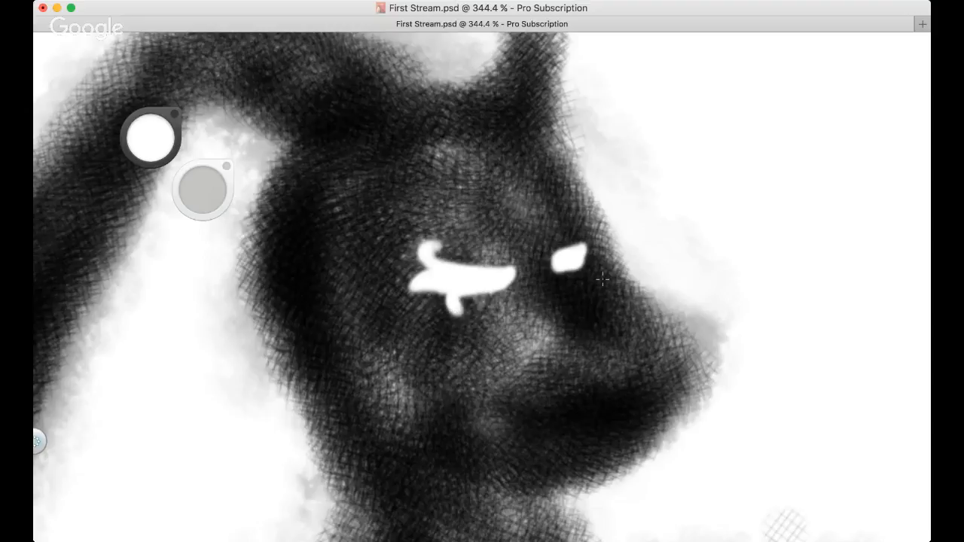
pyautogui.press('super+z')
pyautogui.press('super+z')
pyautogui.press('super+z')
pyautogui.moveTo(488, 290); pyautogui.dragTo(490, 307)
pyautogui.press('super+z')
pyautogui.press('super+z')
pyautogui.press('super+z')
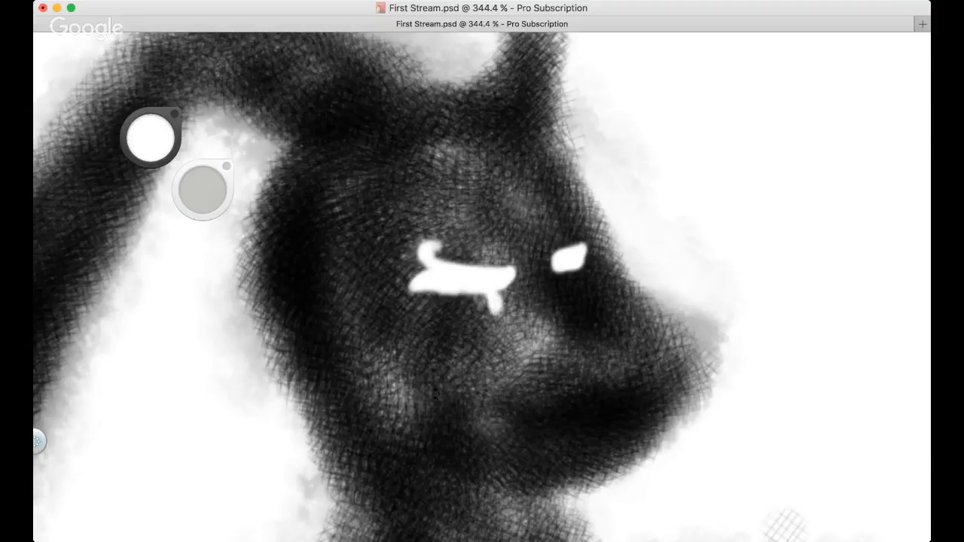
pyautogui.moveTo(414, 246)
pyautogui.mouseDown()
pyautogui.moveTo(440, 253)
pyautogui.moveTo(437, 266)
pyautogui.moveTo(520, 255)
pyautogui.mouseUp()
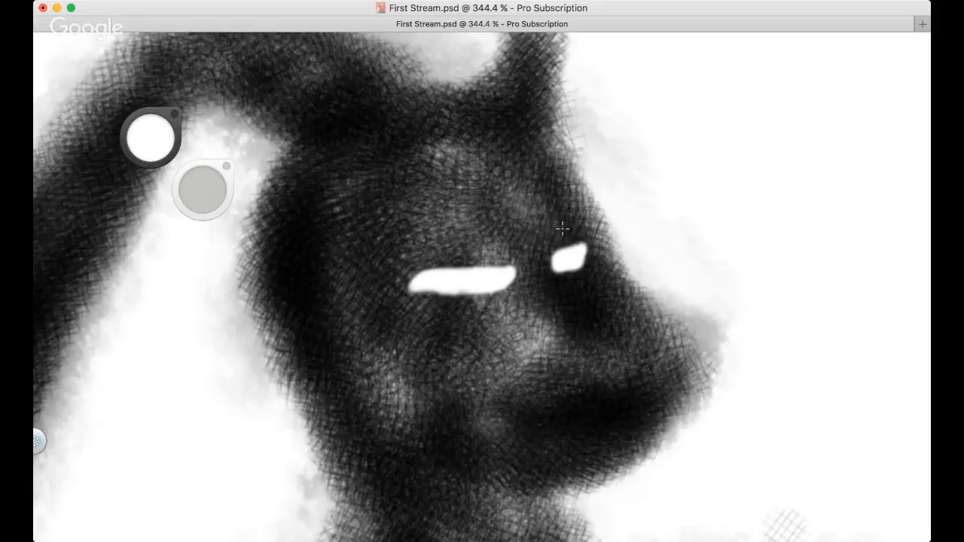
pyautogui.press('super+z')
pyautogui.press('super+z')
pyautogui.press('super+z')
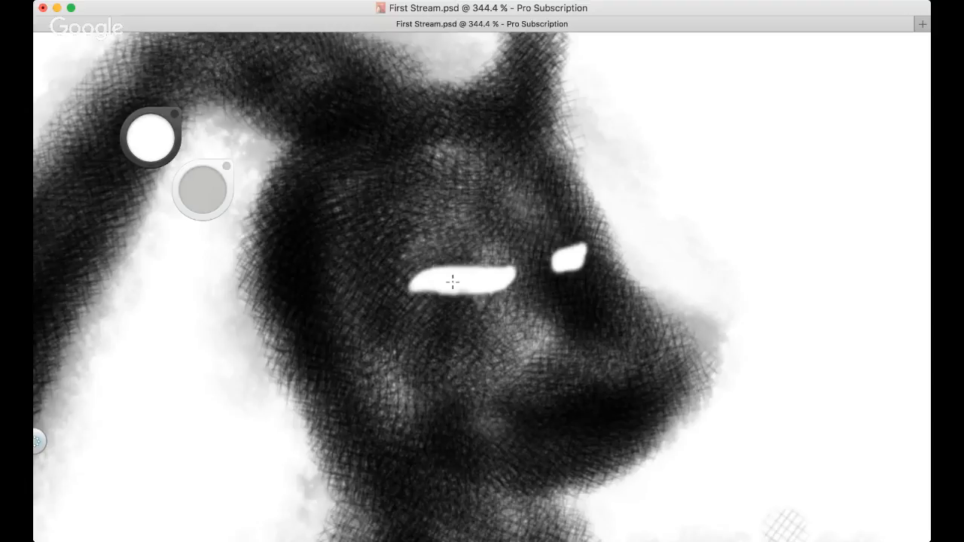
# Thicken the near eye's upper edge and raise the far eye's outer corner to a higher point, and review the figure
pyautogui.moveTo(424, 275)
pyautogui.mouseDown()
pyautogui.moveTo(456, 266)
pyautogui.moveTo(500, 276)
pyautogui.moveTo(467, 267)
pyautogui.moveTo(444, 275)
pyautogui.mouseUp()
pyautogui.moveTo(595, 249)
pyautogui.mouseDown()
pyautogui.moveTo(571, 245)
pyautogui.moveTo(581, 244)
pyautogui.mouseUp()
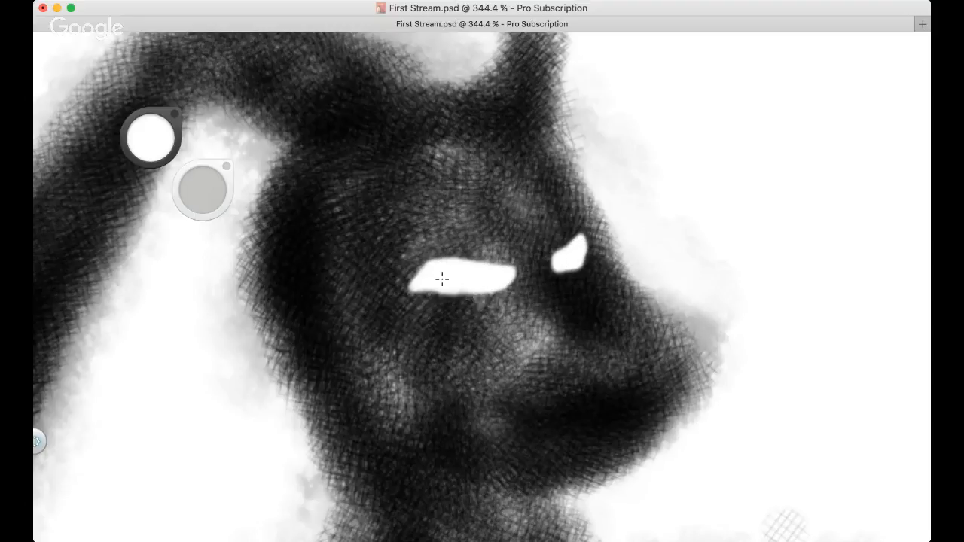
pyautogui.press('space')
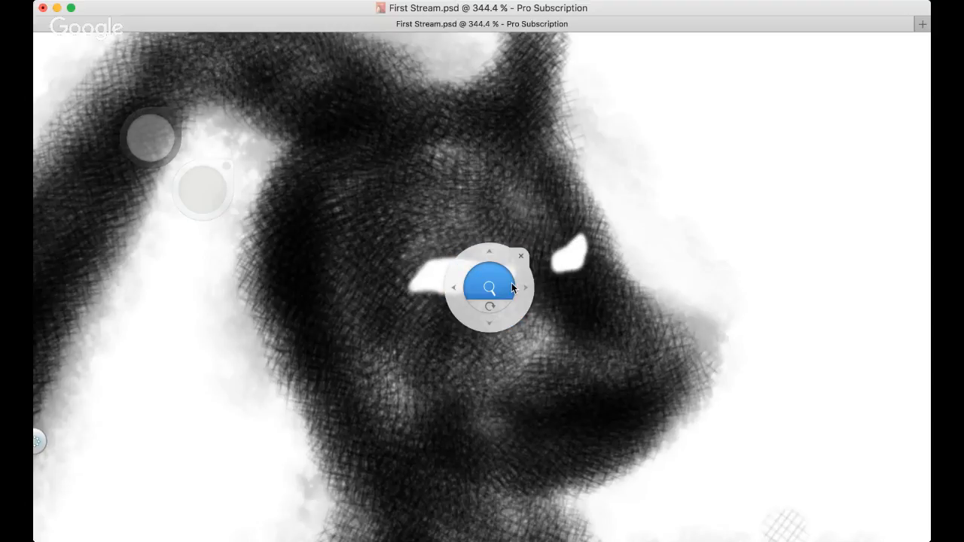
pyautogui.moveTo(511, 283); pyautogui.dragTo(444, 294)
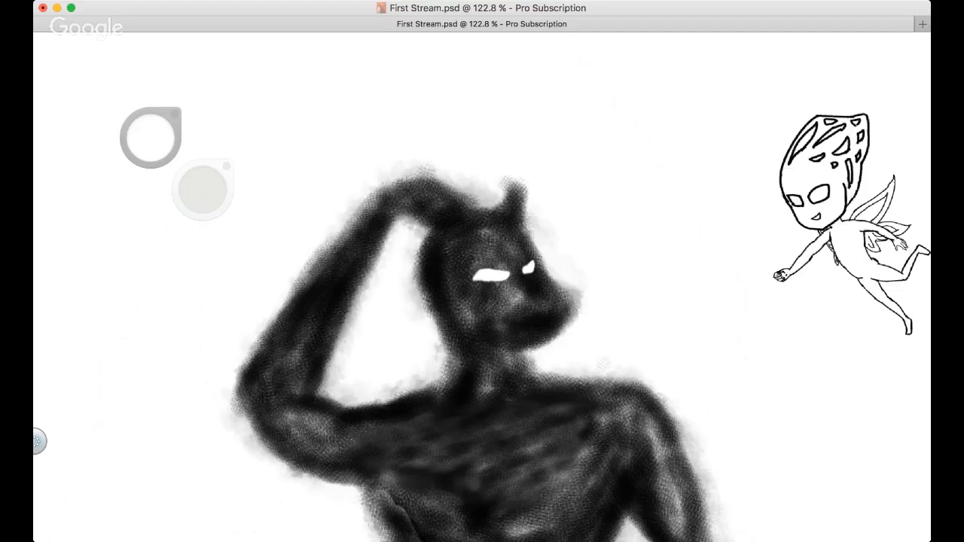
pyautogui.scroll(3, 501, 279)
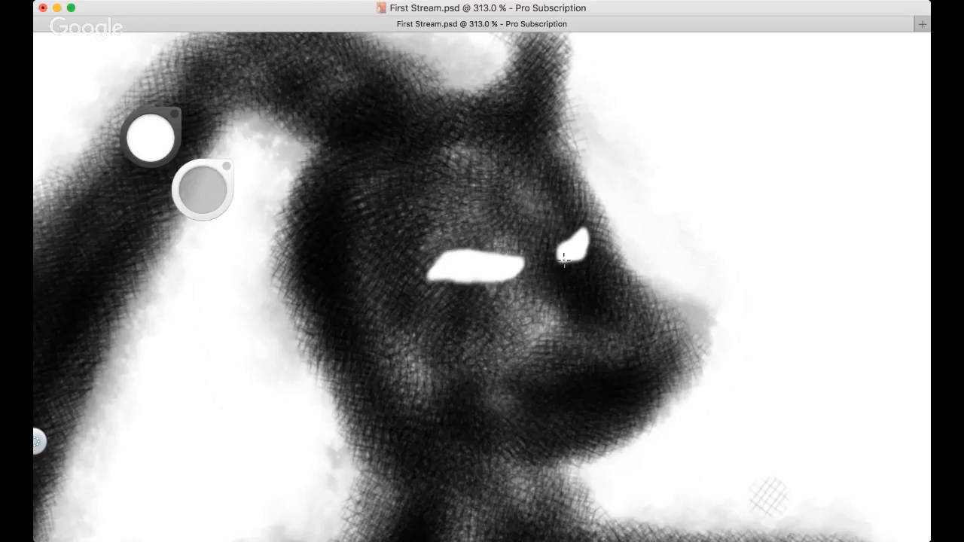
# Try a fresh white stroke for the far eye and compare the face without eyes, then restore both earlier eye shapes
pyautogui.press('super+z')
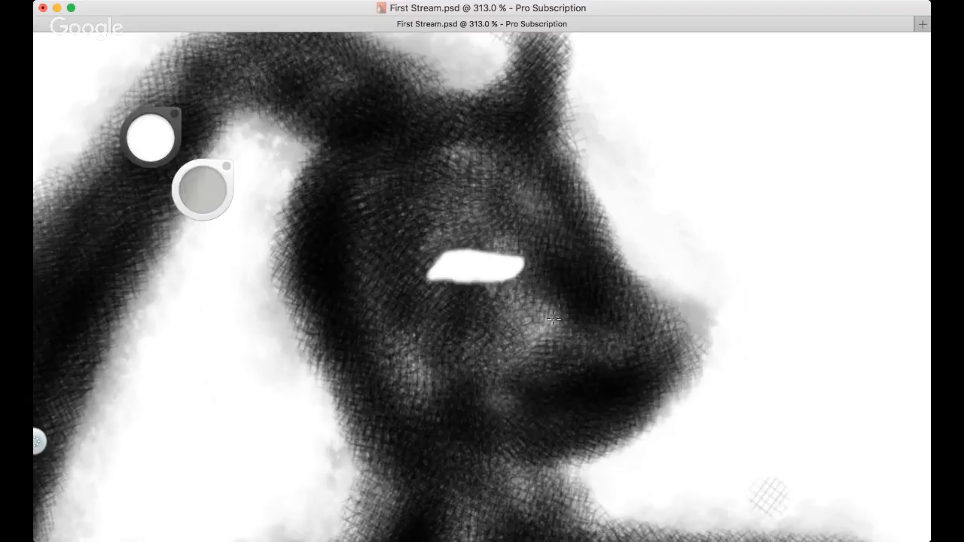
pyautogui.moveTo(565, 235); pyautogui.dragTo(549, 239)
pyautogui.press('super+z')
pyautogui.press('super+z')
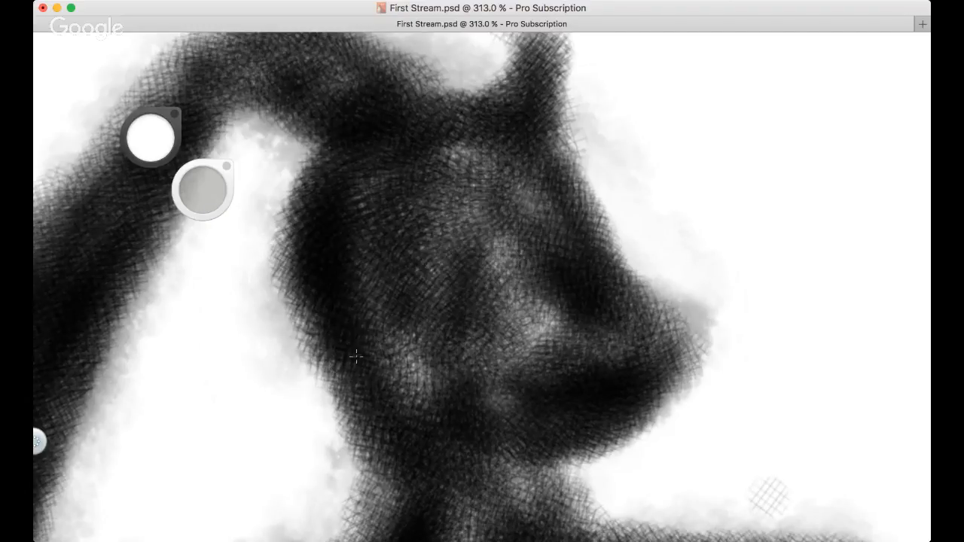
pyautogui.press('super+shift+z')
pyautogui.press('super+shift+z')
pyautogui.press('super+z')
pyautogui.press('super+shift+z')
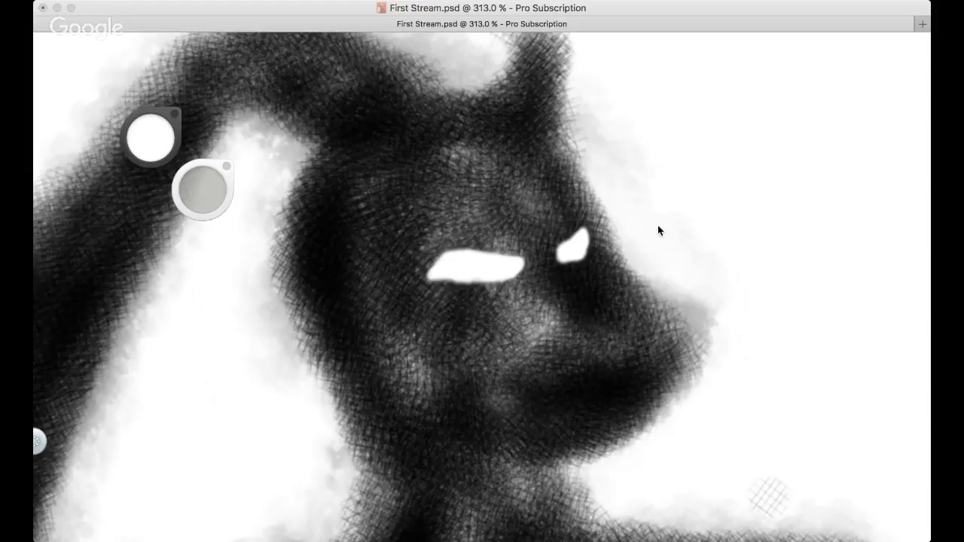
# Enlarge the near eye by filling white above its upper edge and widening it at both ends
pyautogui.press('space')
pyautogui.moveTo(532, 277); pyautogui.dragTo(585, 280)
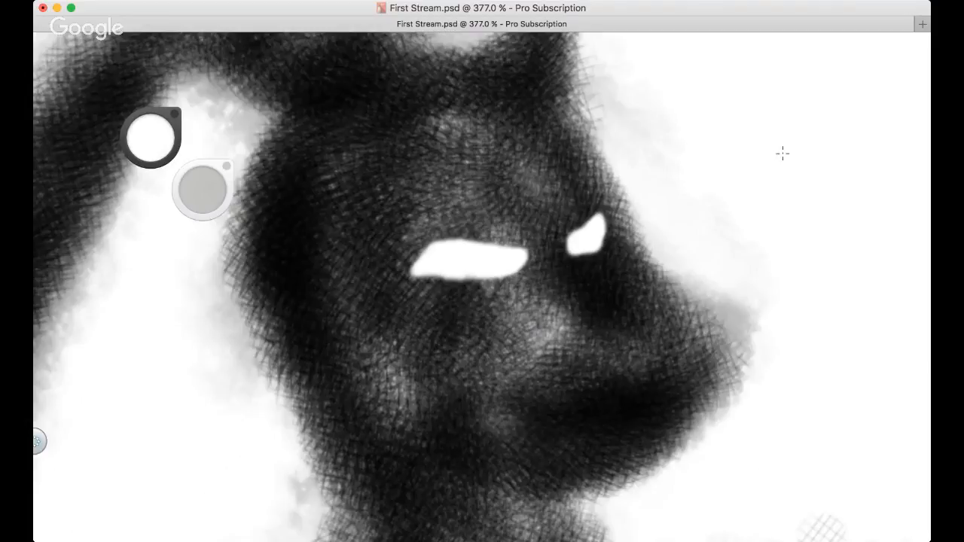
pyautogui.moveTo(408, 273)
pyautogui.mouseDown()
pyautogui.moveTo(518, 253)
pyautogui.moveTo(476, 241)
pyautogui.moveTo(414, 256)
pyautogui.moveTo(510, 261)
pyautogui.mouseUp()
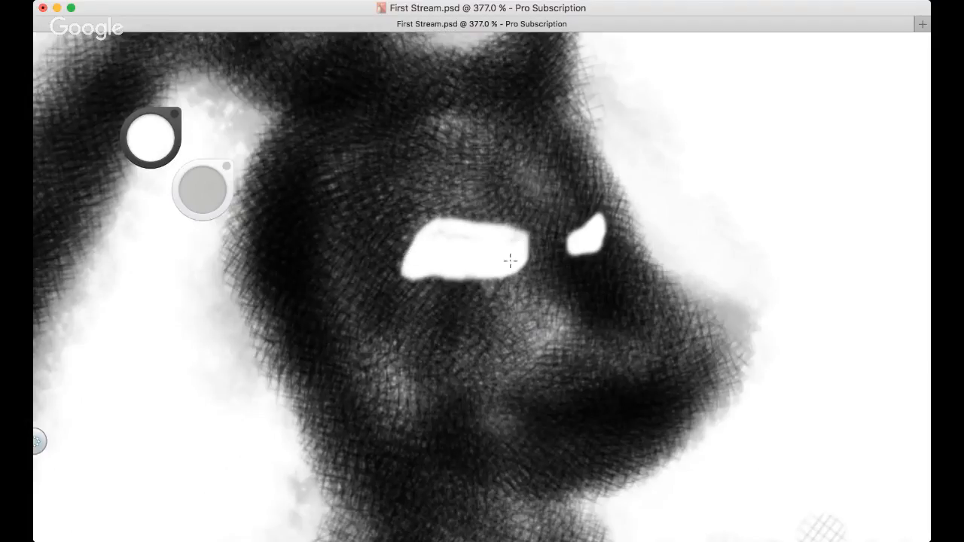
pyautogui.moveTo(426, 241); pyautogui.dragTo(510, 238)
pyautogui.moveTo(524, 256)
pyautogui.mouseDown()
pyautogui.moveTo(409, 249)
pyautogui.moveTo(423, 228)
pyautogui.moveTo(413, 242)
pyautogui.moveTo(437, 231)
pyautogui.mouseUp()
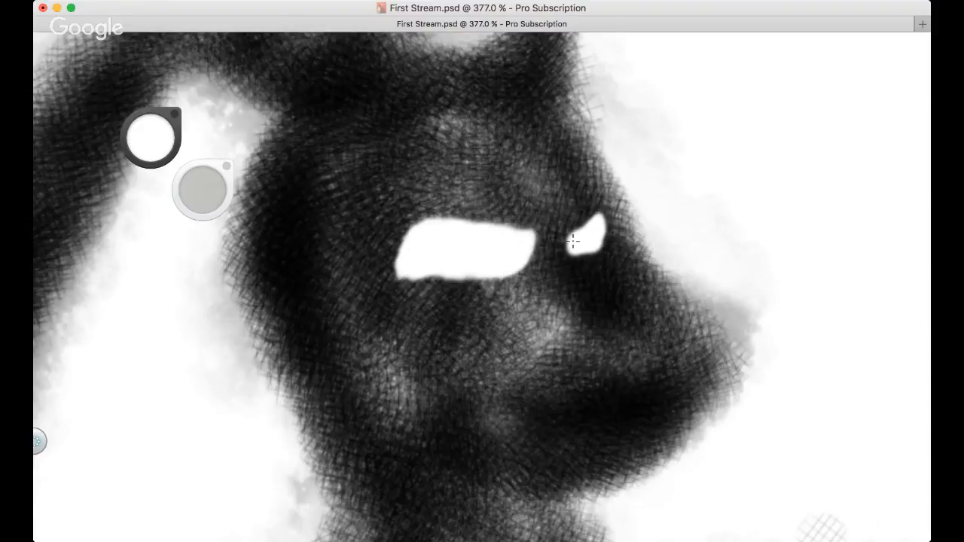
# Trim the upper edges of both eyes, and round the near eye's lower edge while extending its outer end in white
pyautogui.moveTo(595, 220)
pyautogui.mouseDown()
pyautogui.moveTo(568, 219)
pyautogui.moveTo(586, 212)
pyautogui.moveTo(530, 215)
pyautogui.moveTo(542, 221)
pyautogui.moveTo(462, 208)
pyautogui.moveTo(412, 214)
pyautogui.moveTo(413, 309)
pyautogui.mouseUp()
pyautogui.press('super+z')
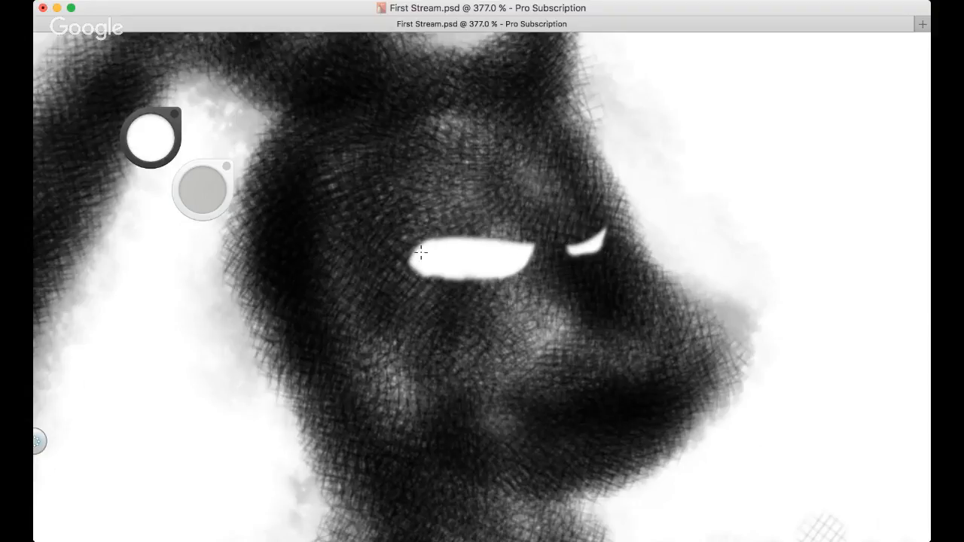
pyautogui.moveTo(421, 254)
pyautogui.mouseDown()
pyautogui.moveTo(465, 277)
pyautogui.moveTo(500, 268)
pyautogui.moveTo(464, 282)
pyautogui.mouseUp()
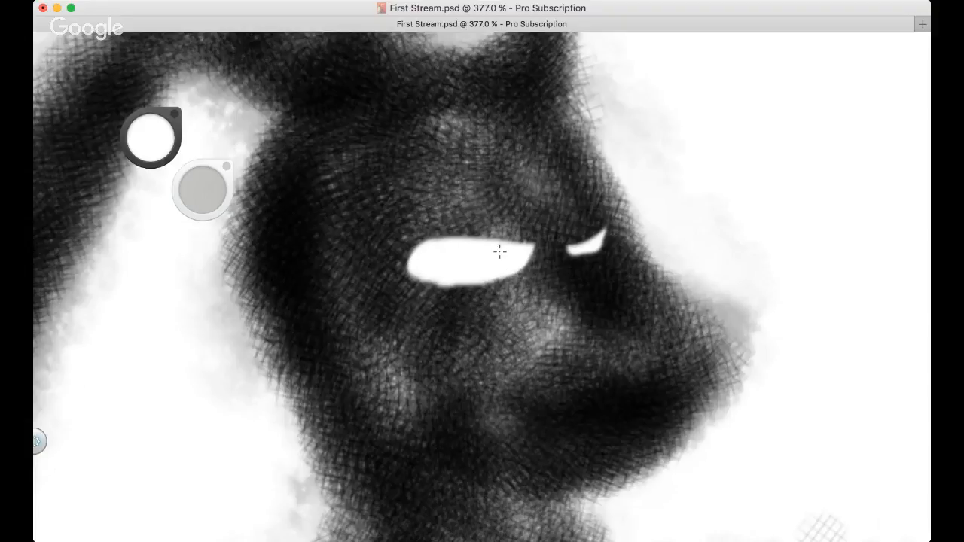
pyautogui.moveTo(509, 238)
pyautogui.mouseDown()
pyautogui.moveTo(529, 241)
pyautogui.moveTo(422, 237)
pyautogui.moveTo(499, 243)
pyautogui.moveTo(411, 239)
pyautogui.moveTo(397, 249)
pyautogui.moveTo(433, 260)
pyautogui.mouseUp()
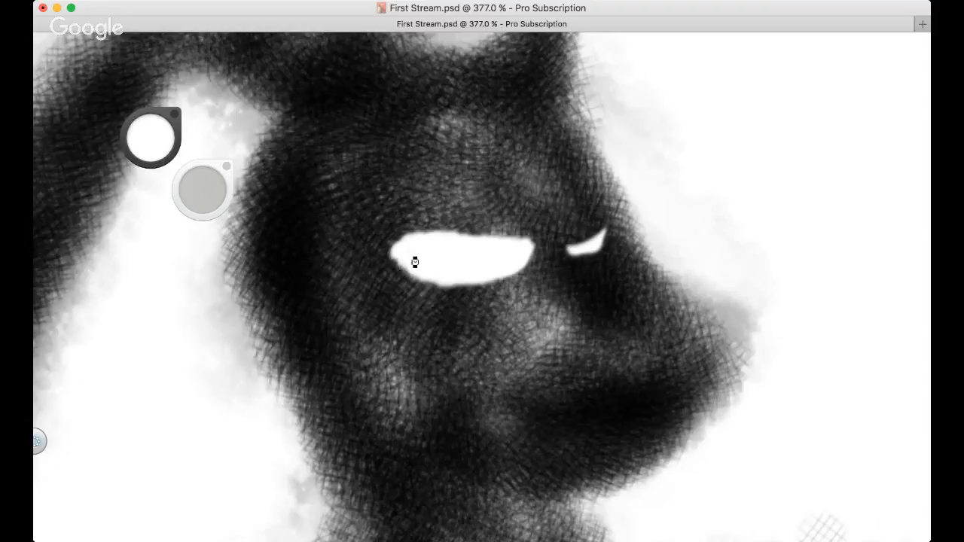
# Undo the recent white strokes at the near eye's outer end and repaint that end with a slanted edge
pyautogui.press('super+z')
pyautogui.press('super+z')
pyautogui.press('super+z')
pyautogui.press('super+z')
pyautogui.press('super+z')
pyautogui.press('super+z')
pyautogui.press('super+z')
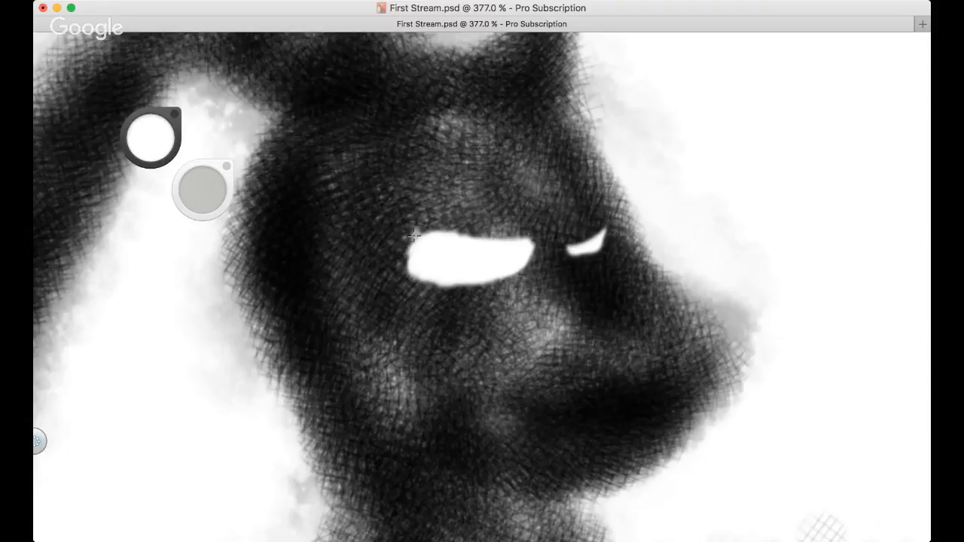
pyautogui.moveTo(415, 233)
pyautogui.mouseDown()
pyautogui.moveTo(461, 246)
pyautogui.moveTo(440, 241)
pyautogui.moveTo(399, 260)
pyautogui.moveTo(418, 266)
pyautogui.moveTo(397, 272)
pyautogui.moveTo(463, 273)
pyautogui.moveTo(495, 259)
pyautogui.mouseUp()
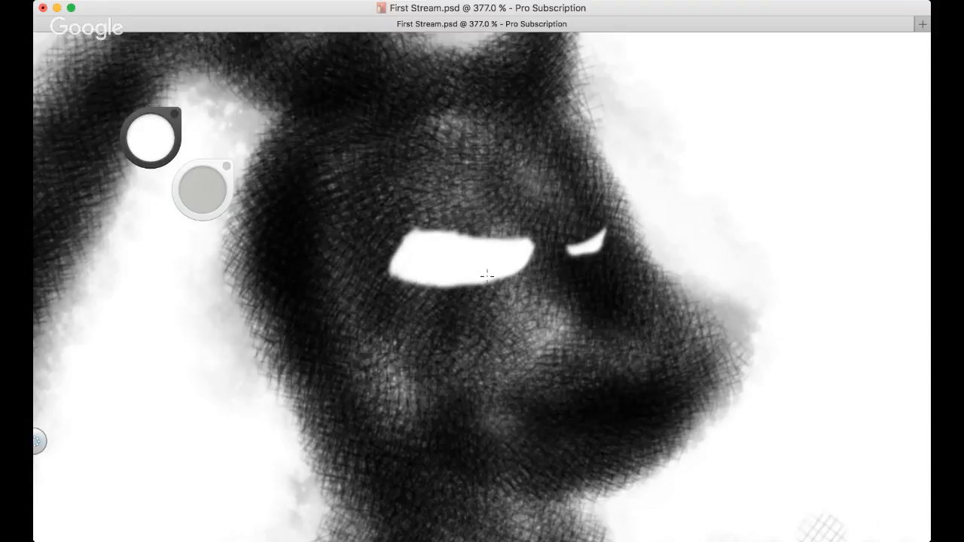
# Trim the near eye's upper edge and outer end into an inward slant, and paint a raised, curved outer corner in white
pyautogui.scroll(-5, 475, 281)
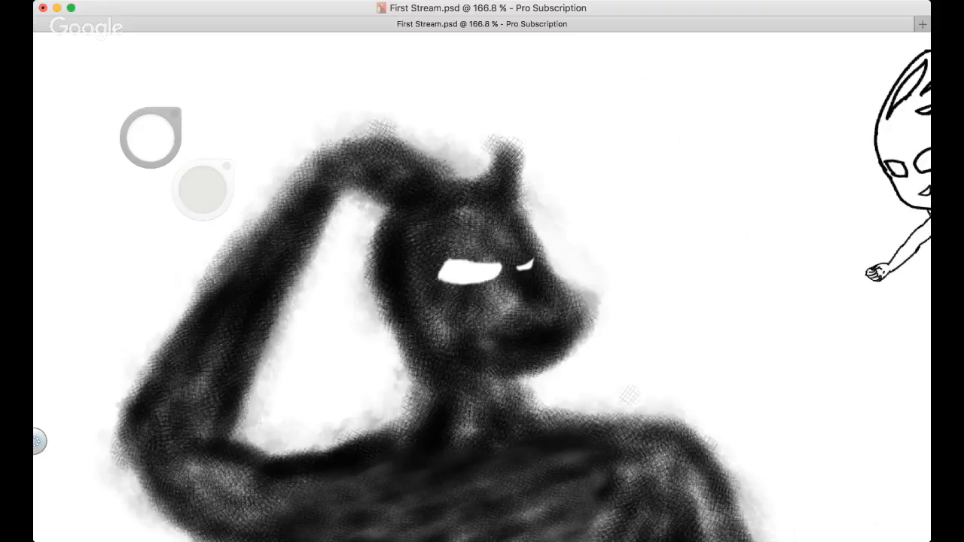
pyautogui.scroll(4, 478, 294)
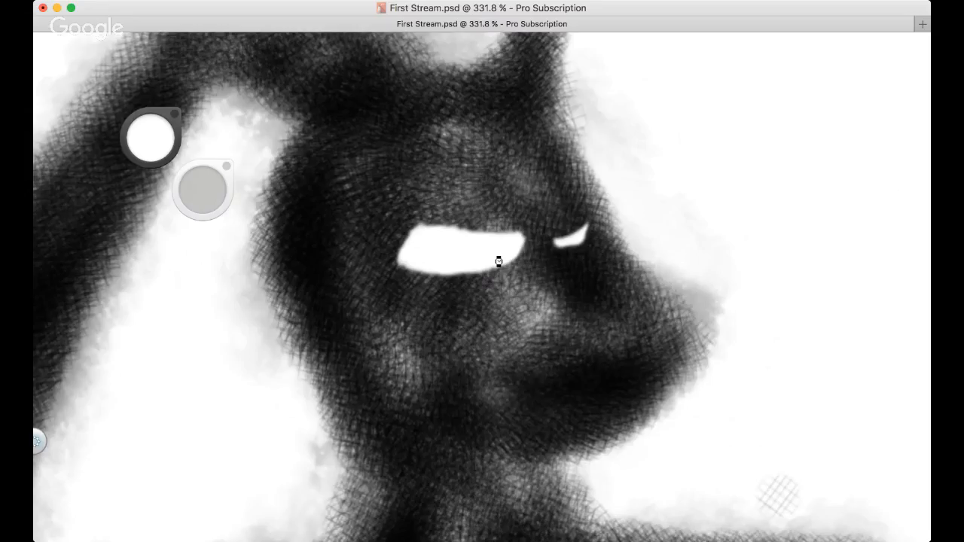
pyautogui.moveTo(459, 252)
pyautogui.mouseDown()
pyautogui.moveTo(422, 247)
pyautogui.moveTo(421, 260)
pyautogui.moveTo(452, 243)
pyautogui.moveTo(433, 259)
pyautogui.moveTo(502, 239)
pyautogui.moveTo(441, 263)
pyautogui.moveTo(450, 272)
pyautogui.moveTo(425, 226)
pyautogui.moveTo(463, 222)
pyautogui.moveTo(526, 245)
pyautogui.mouseUp()
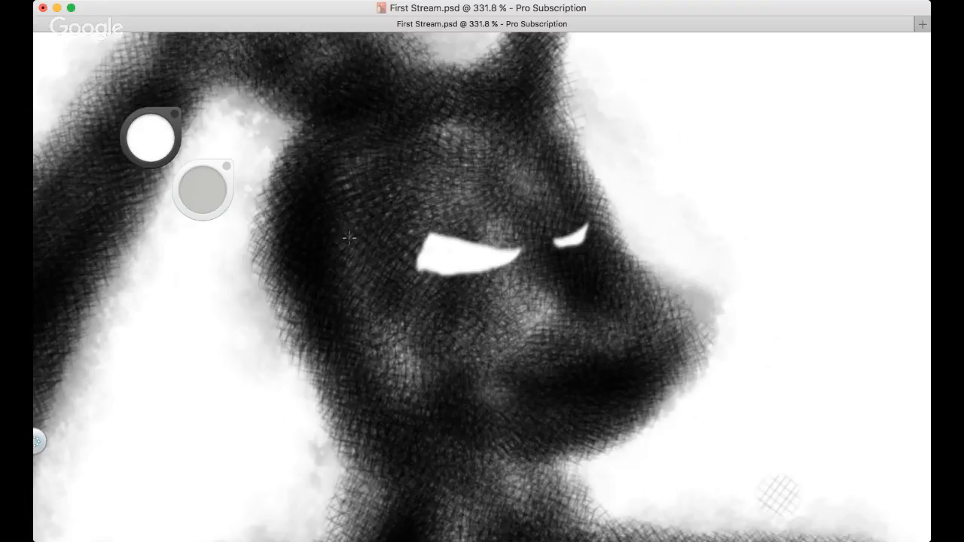
pyautogui.moveTo(426, 243)
pyautogui.mouseDown()
pyautogui.moveTo(490, 255)
pyautogui.moveTo(430, 265)
pyautogui.moveTo(440, 269)
pyautogui.moveTo(427, 263)
pyautogui.moveTo(486, 271)
pyautogui.mouseUp()
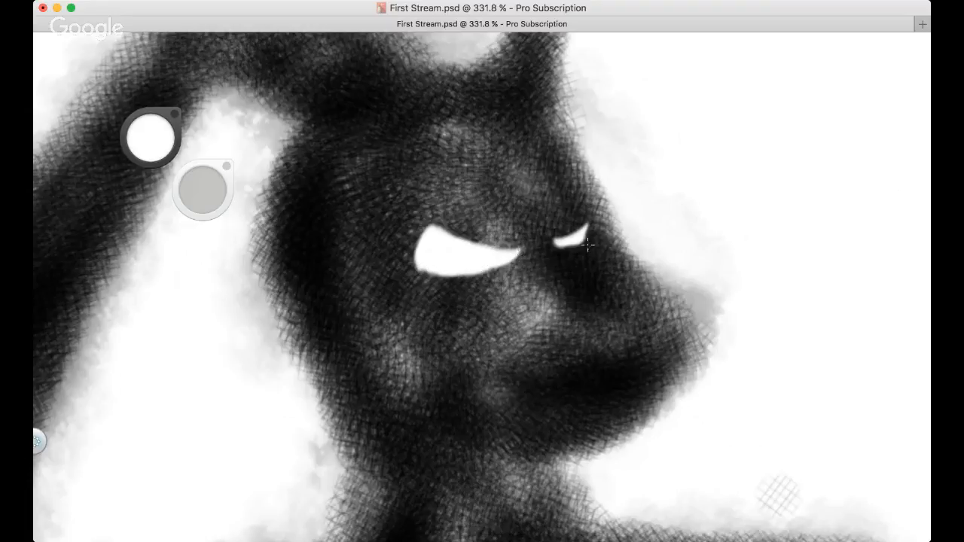
# Examine the reshaped eyes up close and against the whole figure
pyautogui.press('space')
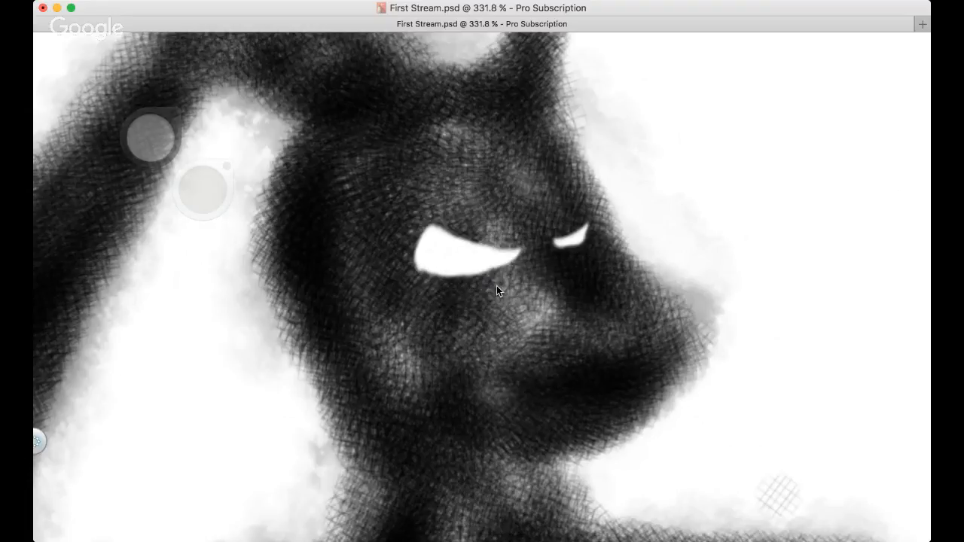
pyautogui.scroll(-5, 496, 286)
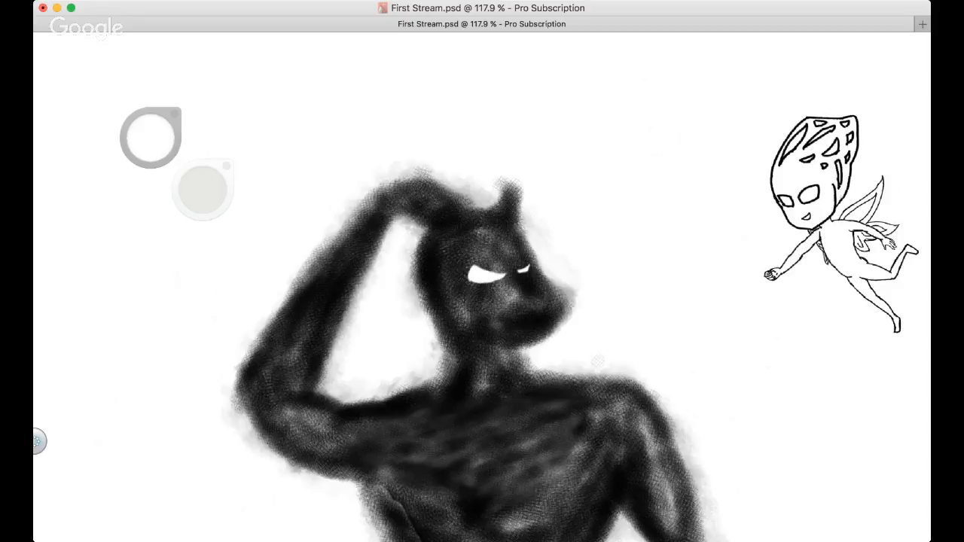
pyautogui.scroll(3, 687, 282)
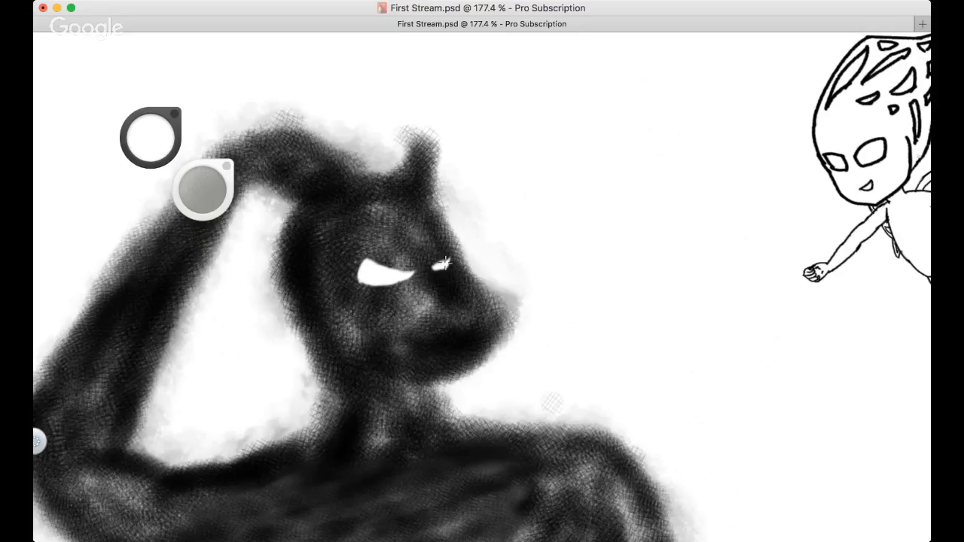
pyautogui.press('space')
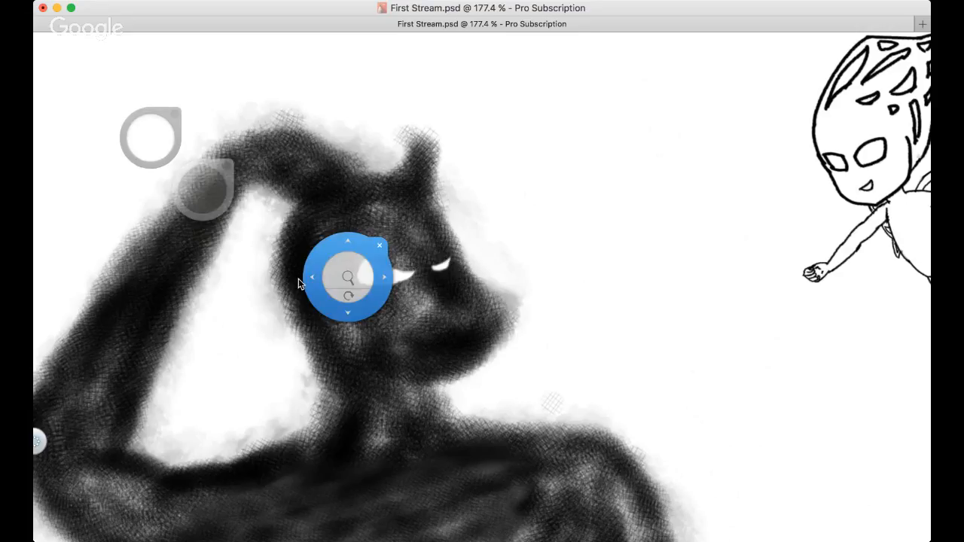
pyautogui.moveTo(285, 292); pyautogui.dragTo(304, 308)
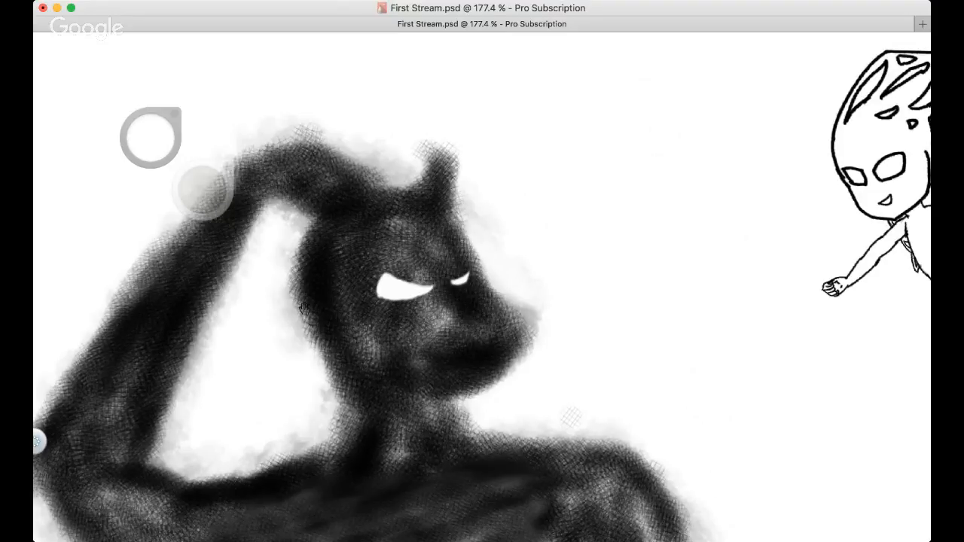
pyautogui.scroll(-5, 303, 308)
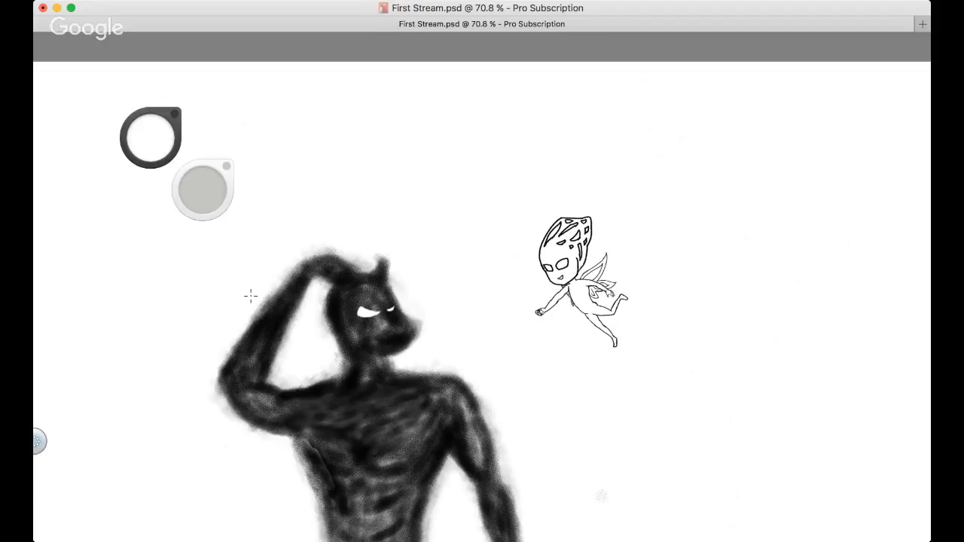
pyautogui.press('space')
pyautogui.moveTo(354, 322); pyautogui.dragTo(412, 172)
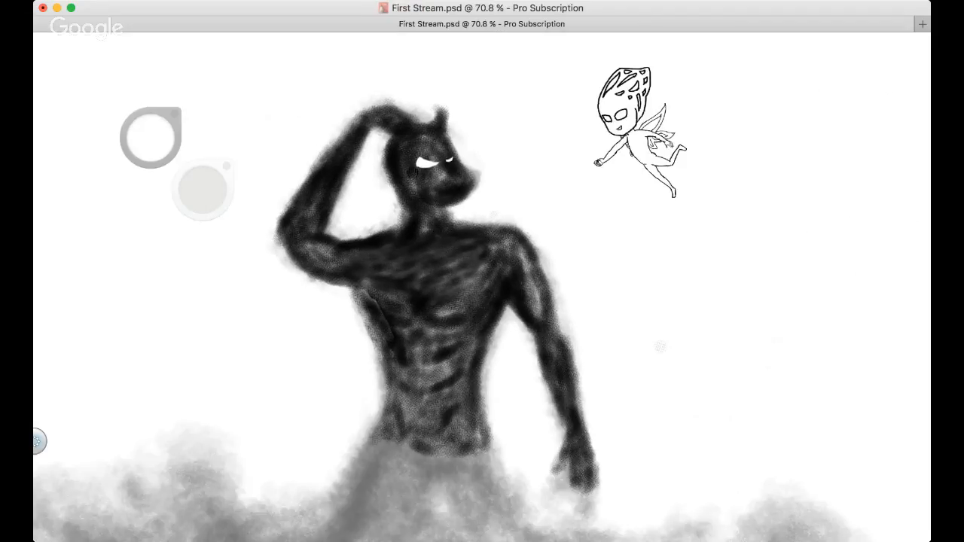
# Deepen the black tones across the whole figure and its smoky base, and check the full composition
pyautogui.press('space')
pyautogui.moveTo(469, 238); pyautogui.dragTo(474, 219)
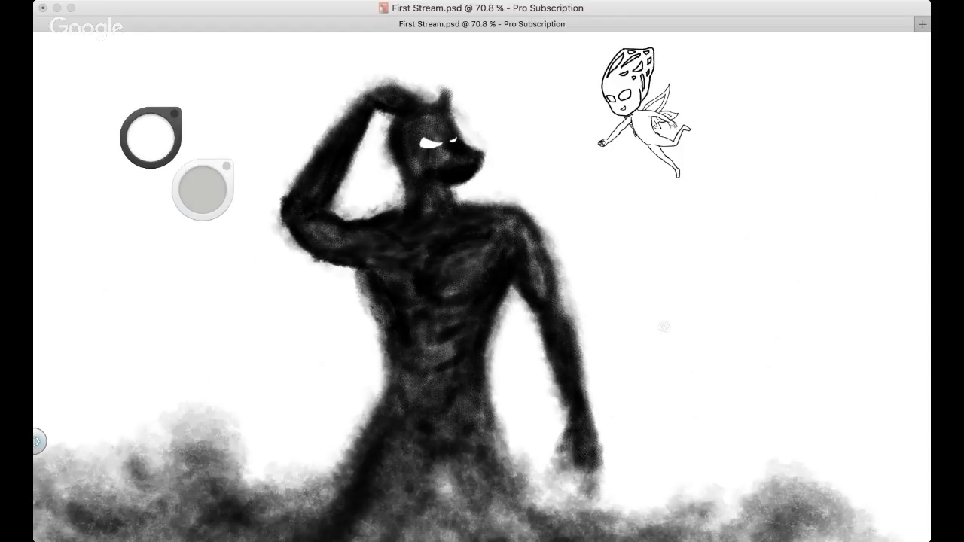
pyautogui.press('space')
pyautogui.moveTo(481, 283); pyautogui.dragTo(445, 283)
pyautogui.scroll(-2, 323, 394)
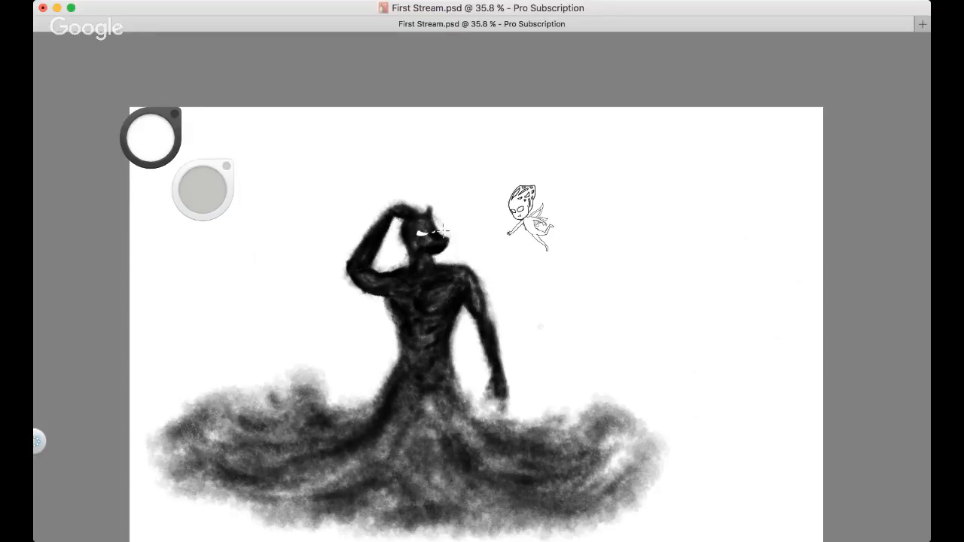
pyautogui.scroll(2, 484, 286)
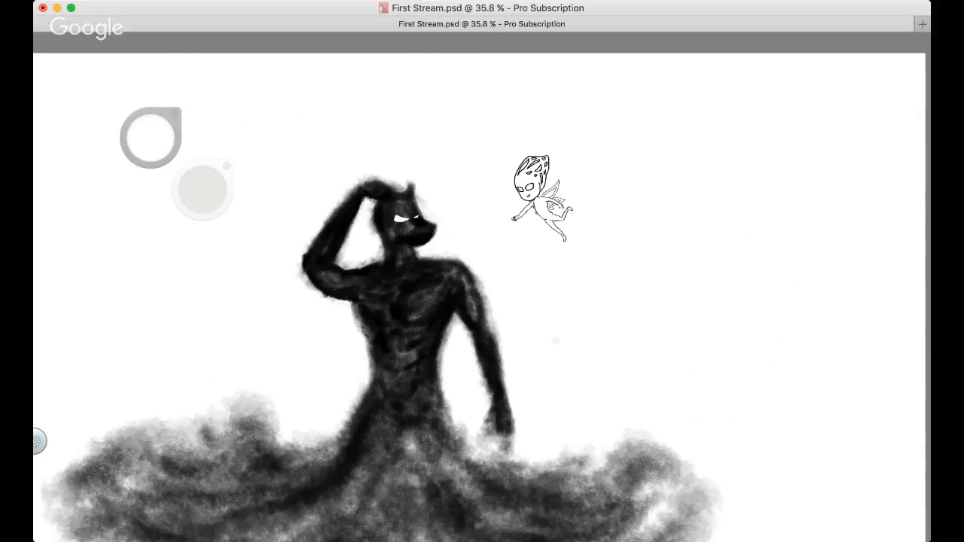
pyautogui.scroll(2, 435, 220)
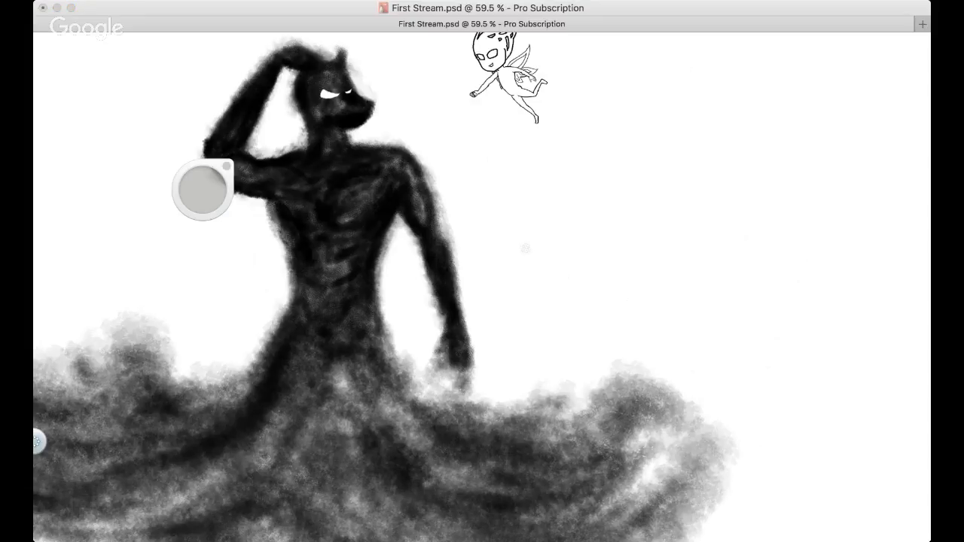
# Darken the lowered arm with black strokes running from the upper arm to the wrist
pyautogui.press('super+Tab')
pyautogui.moveTo(423, 181); pyautogui.dragTo(463, 289)
pyautogui.moveTo(448, 243)
pyautogui.mouseDown()
pyautogui.moveTo(461, 300)
pyautogui.moveTo(456, 278)
pyautogui.moveTo(441, 351)
pyautogui.moveTo(455, 365)
pyautogui.moveTo(469, 341)
pyautogui.mouseUp()
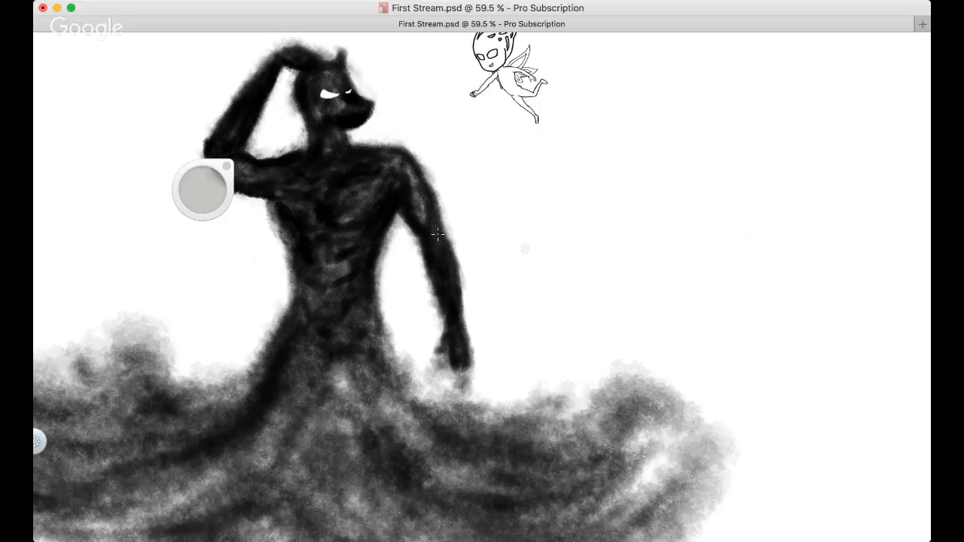
pyautogui.press('space')
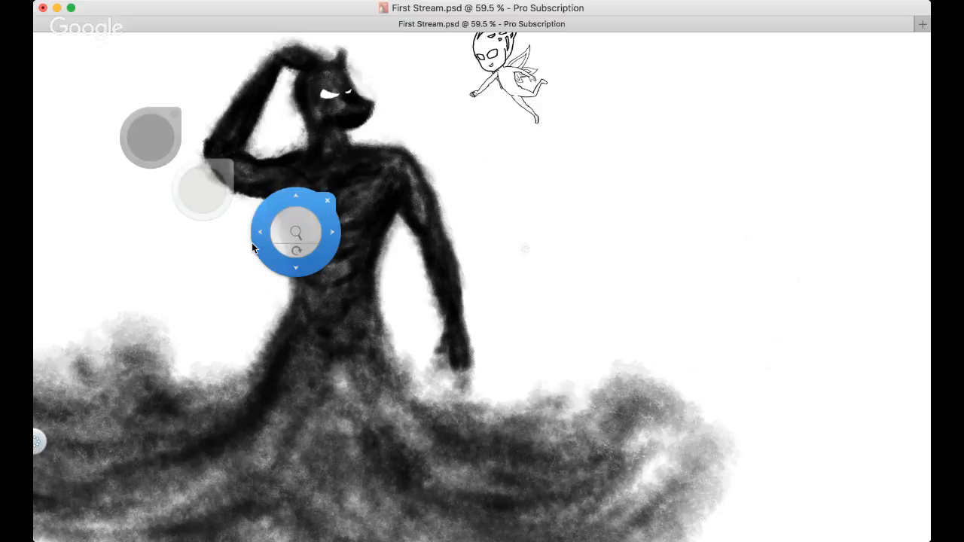
pyautogui.moveTo(251, 243)
pyautogui.mouseDown()
pyautogui.moveTo(309, 248)
pyautogui.moveTo(315, 277)
pyautogui.mouseUp()
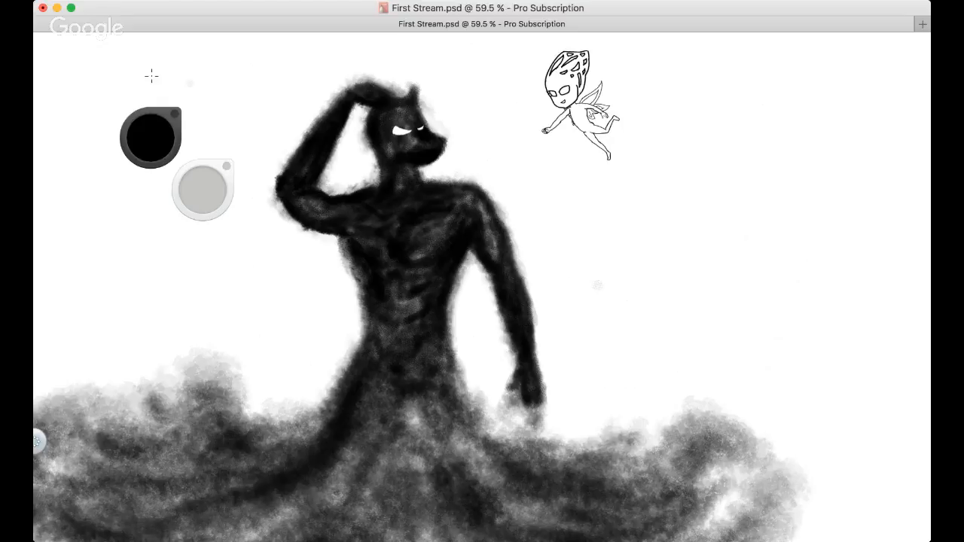
# Examine the whole canvas with the fairy sketch, and inspect the figure's head and eyes
pyautogui.press('super+Tab')
pyautogui.press('super+Tab')
pyautogui.press('space')
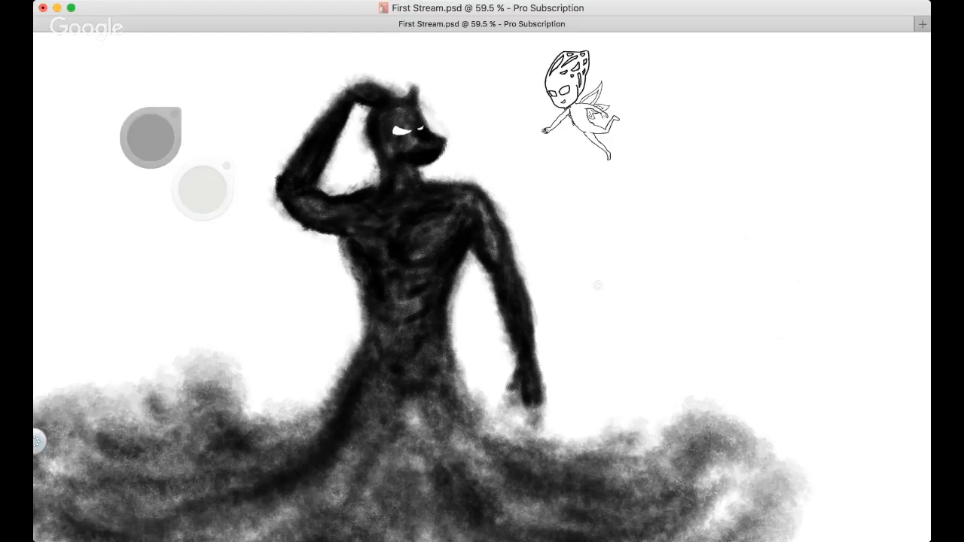
pyautogui.moveTo(536, 410); pyautogui.dragTo(373, 405)
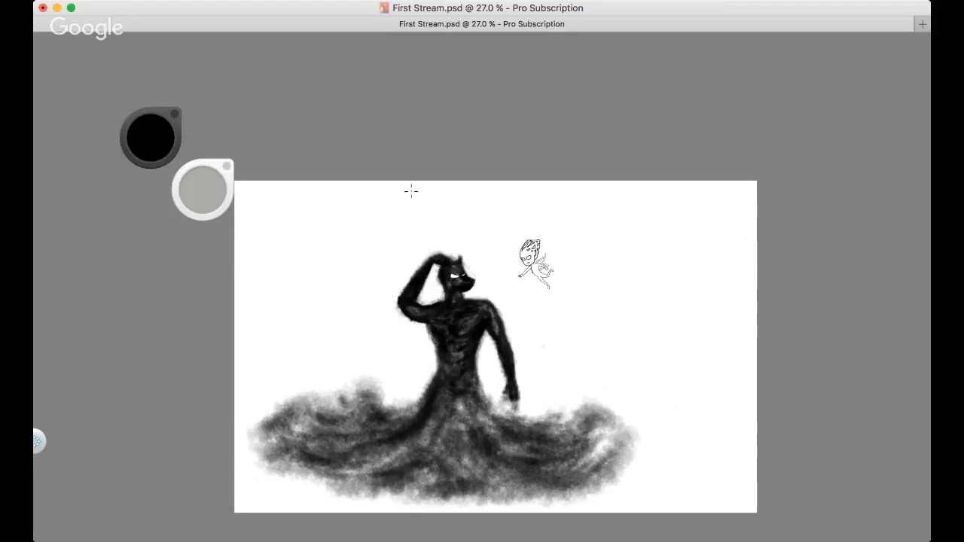
pyautogui.moveTo(336, 299); pyautogui.dragTo(277, 310)
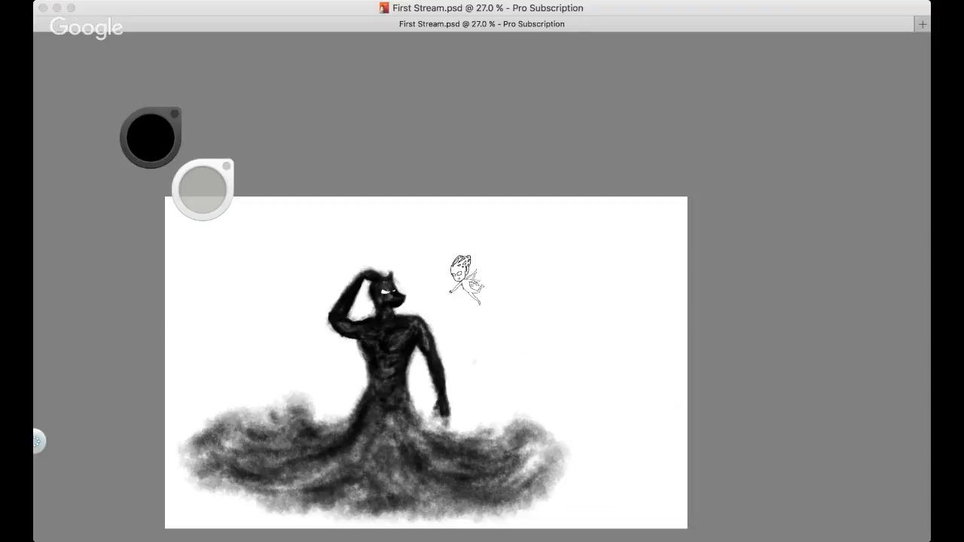
pyautogui.press('space')
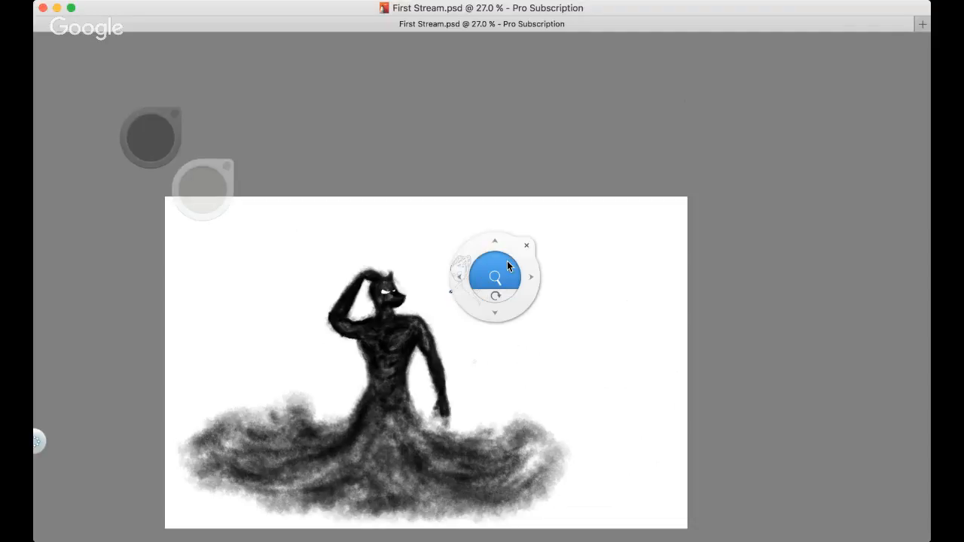
pyautogui.moveTo(507, 261); pyautogui.dragTo(615, 261)
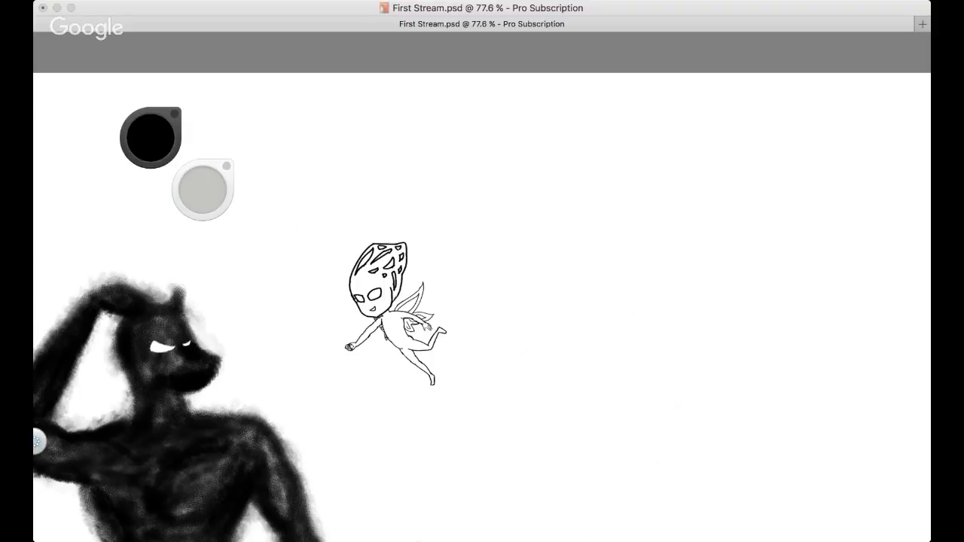
pyautogui.press('space')
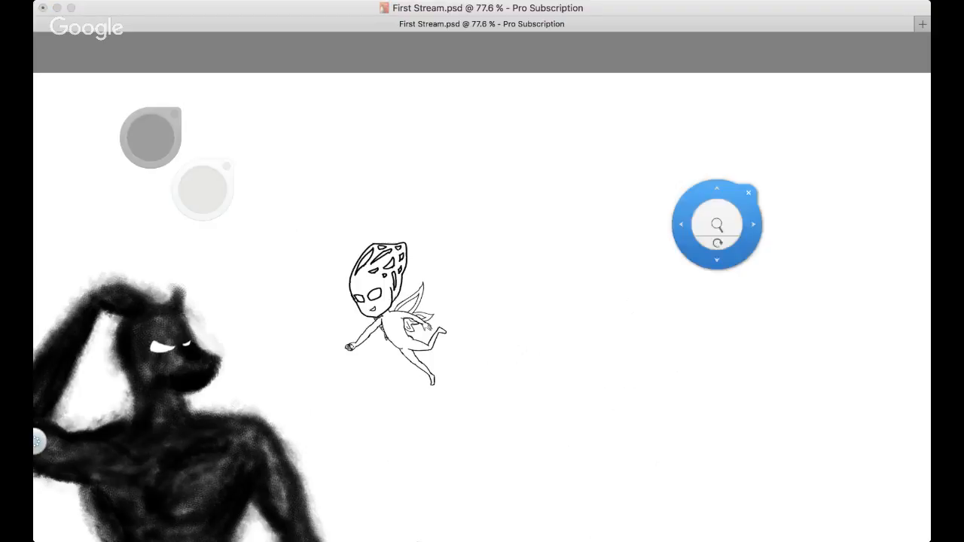
pyautogui.moveTo(560, 201); pyautogui.dragTo(608, 168)
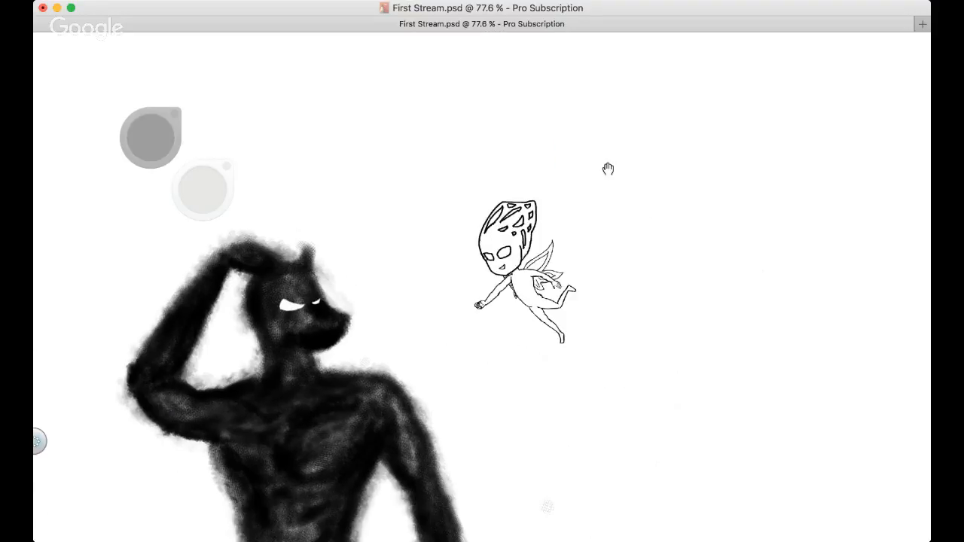
pyautogui.moveTo(356, 212); pyautogui.dragTo(505, 152)
pyautogui.scroll(5, 505, 152)
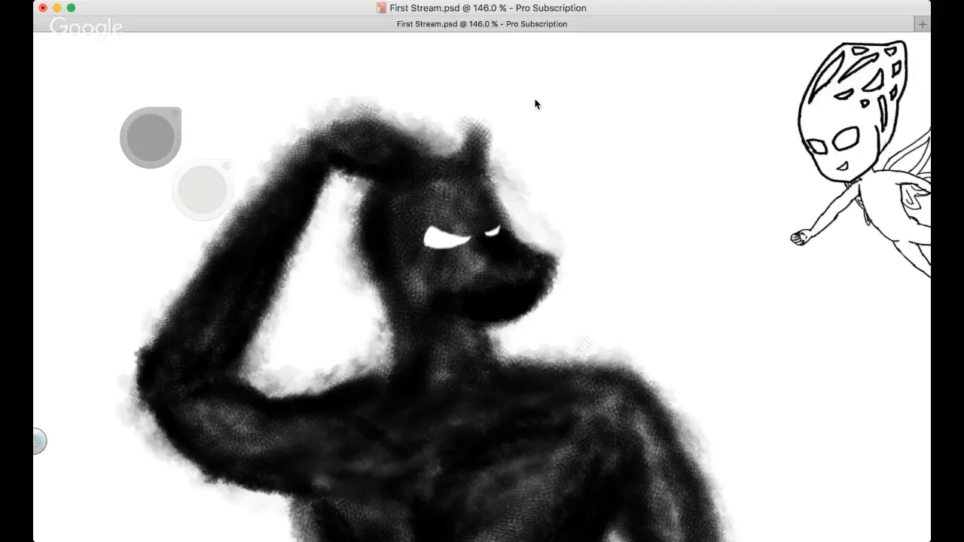
pyautogui.scroll(4, 413, 253)
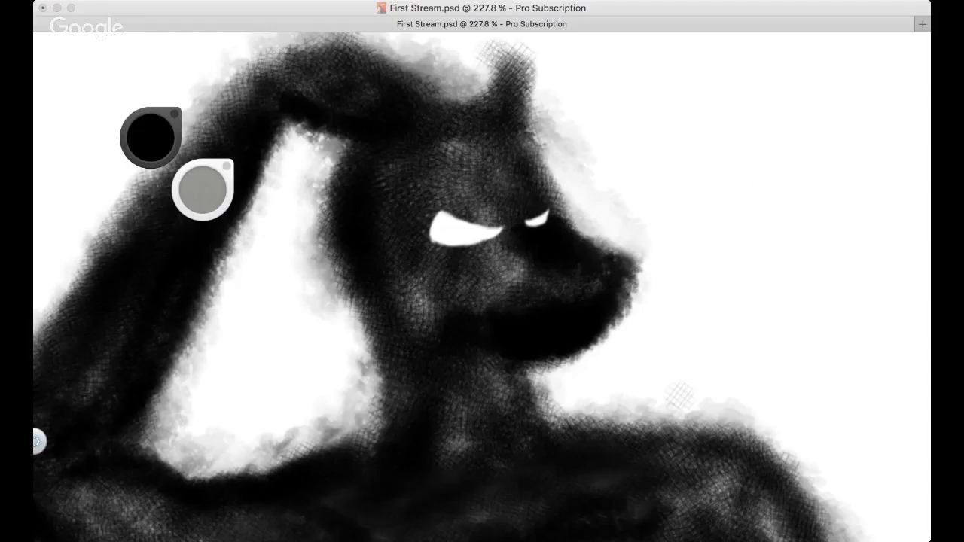
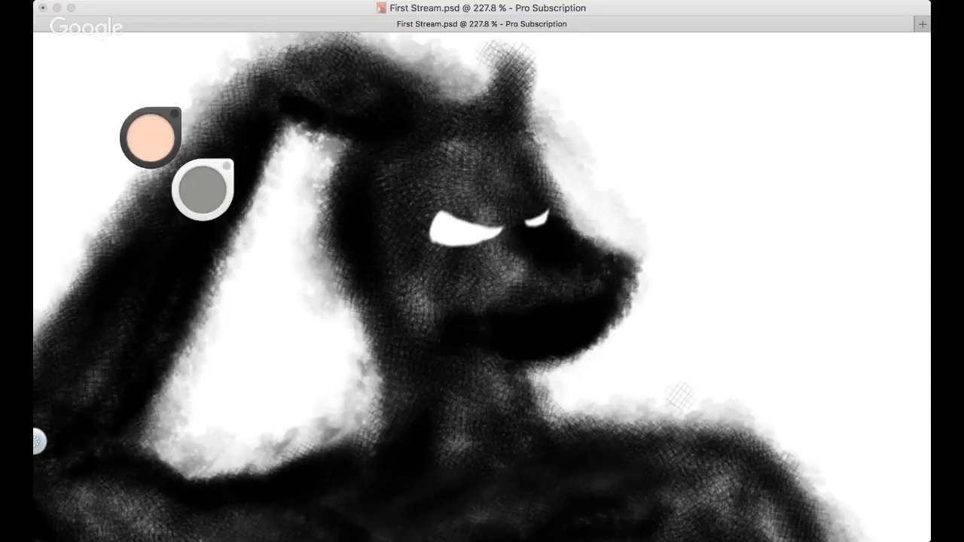
# Paint a soft peach glow around the edge of the near eye and over its white interior
pyautogui.press('space')
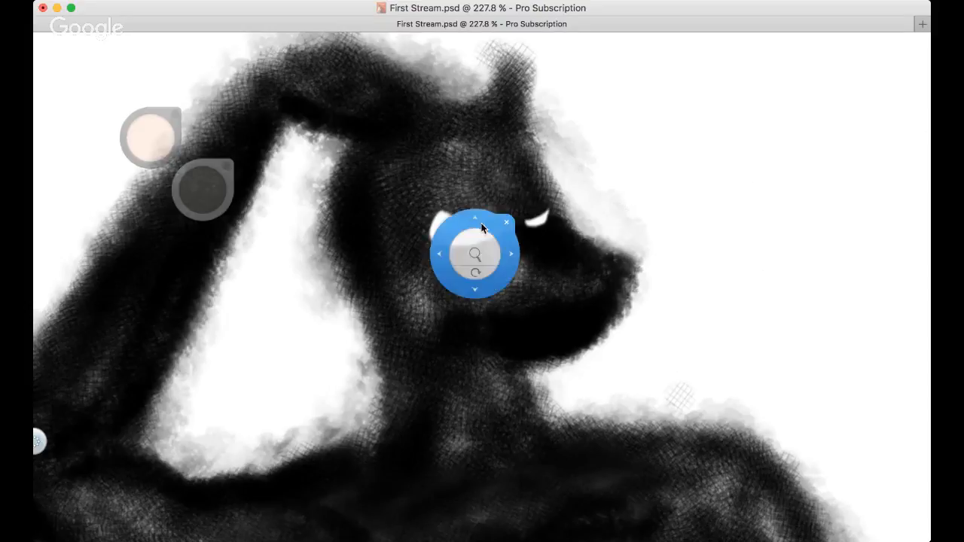
pyautogui.moveTo(467, 233); pyautogui.dragTo(527, 233)
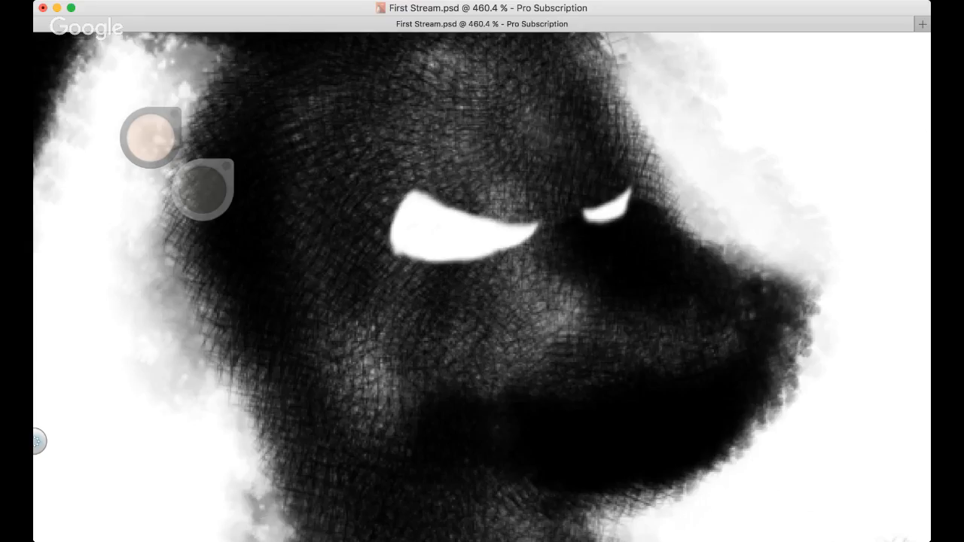
pyautogui.moveTo(393, 245)
pyautogui.mouseDown()
pyautogui.moveTo(467, 215)
pyautogui.moveTo(512, 230)
pyautogui.moveTo(430, 231)
pyautogui.moveTo(519, 228)
pyautogui.moveTo(430, 235)
pyautogui.moveTo(404, 224)
pyautogui.moveTo(439, 216)
pyautogui.moveTo(512, 217)
pyautogui.mouseUp()
pyautogui.moveTo(512, 217); pyautogui.dragTo(460, 230)
# Undo the latest peach glow strokes on the near eye and try another peach stroke along its upper inside
pyautogui.press('super+z')
pyautogui.press('super+z')
pyautogui.press('super+z')
pyautogui.press('super+z')
pyautogui.press('super+z')
pyautogui.press('super+z')
pyautogui.press('super+z')
pyautogui.press('super+z')
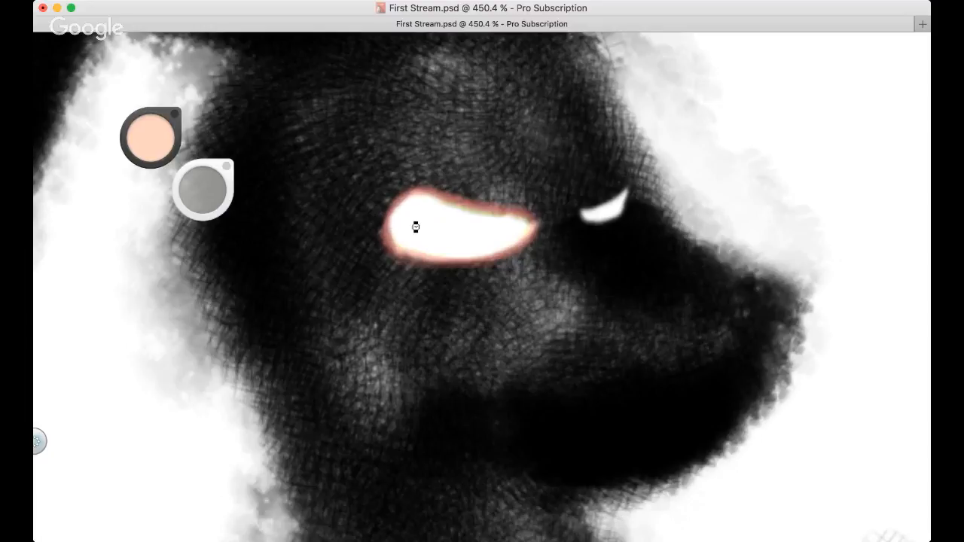
pyautogui.press('super+z')
pyautogui.press('super+z')
pyautogui.press('super+z')
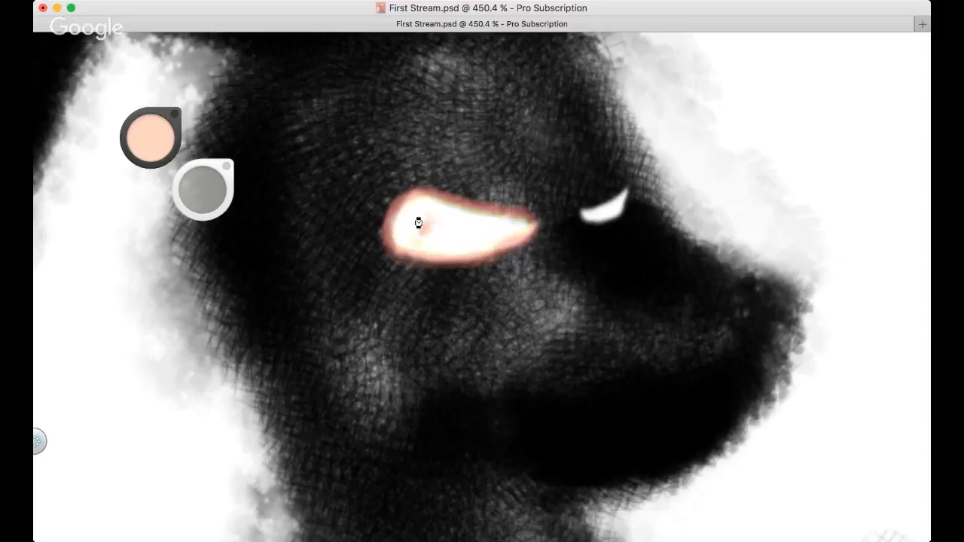
pyautogui.moveTo(417, 204)
pyautogui.mouseDown()
pyautogui.moveTo(408, 226)
pyautogui.moveTo(415, 195)
pyautogui.moveTo(447, 235)
pyautogui.moveTo(524, 236)
pyautogui.moveTo(482, 226)
pyautogui.mouseUp()
pyautogui.press('super+z')
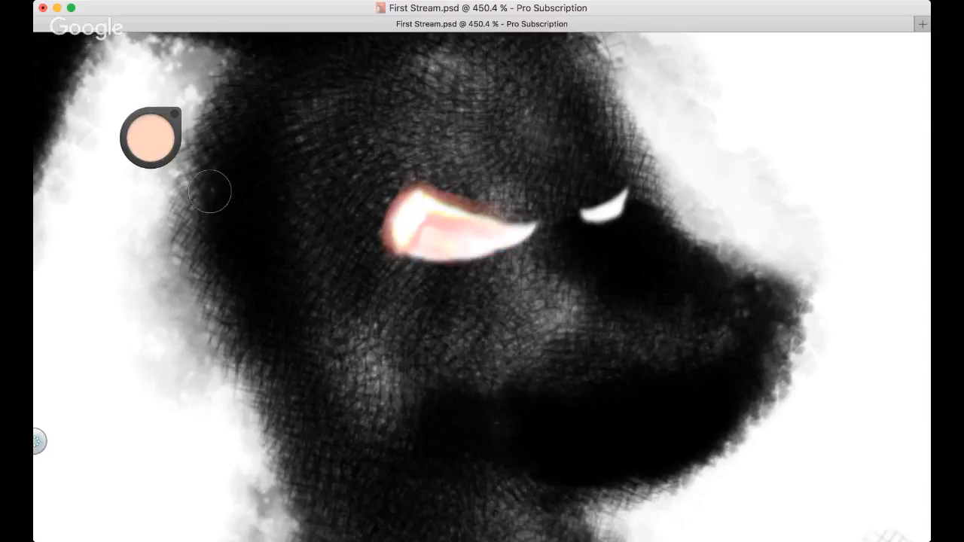
# Extend the peach rim along the near eye's lower edge and around the far eye, brightening both white interiors
pyautogui.moveTo(203, 199); pyautogui.dragTo(202, 202)
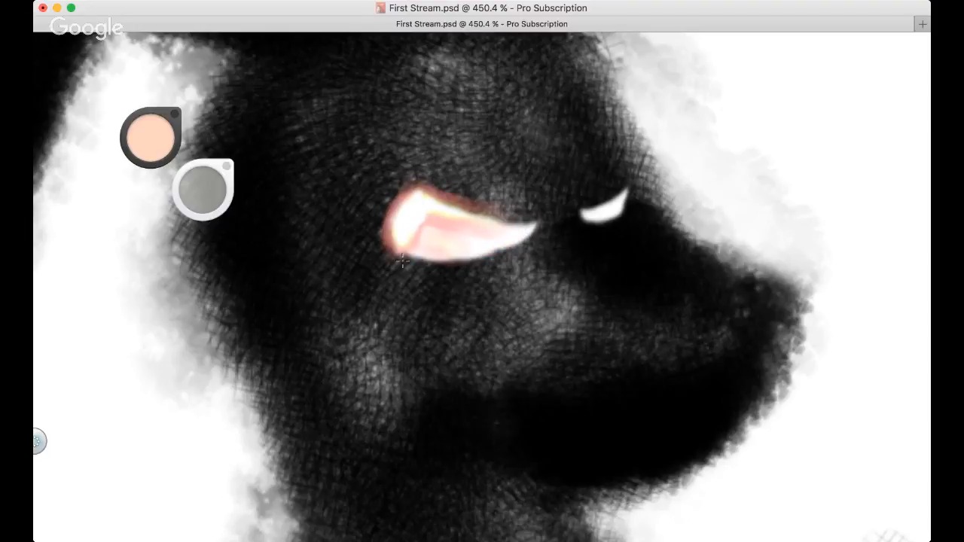
pyautogui.moveTo(468, 250)
pyautogui.mouseDown()
pyautogui.moveTo(433, 221)
pyautogui.moveTo(516, 231)
pyautogui.moveTo(424, 243)
pyautogui.moveTo(513, 239)
pyautogui.moveTo(415, 230)
pyautogui.moveTo(416, 243)
pyautogui.mouseUp()
pyautogui.moveTo(595, 220)
pyautogui.mouseDown()
pyautogui.moveTo(621, 202)
pyautogui.moveTo(591, 214)
pyautogui.moveTo(603, 202)
pyautogui.moveTo(619, 200)
pyautogui.moveTo(595, 222)
pyautogui.mouseUp()
pyautogui.moveTo(610, 255)
pyautogui.mouseDown()
pyautogui.moveTo(610, 206)
pyautogui.moveTo(621, 202)
pyautogui.mouseUp()
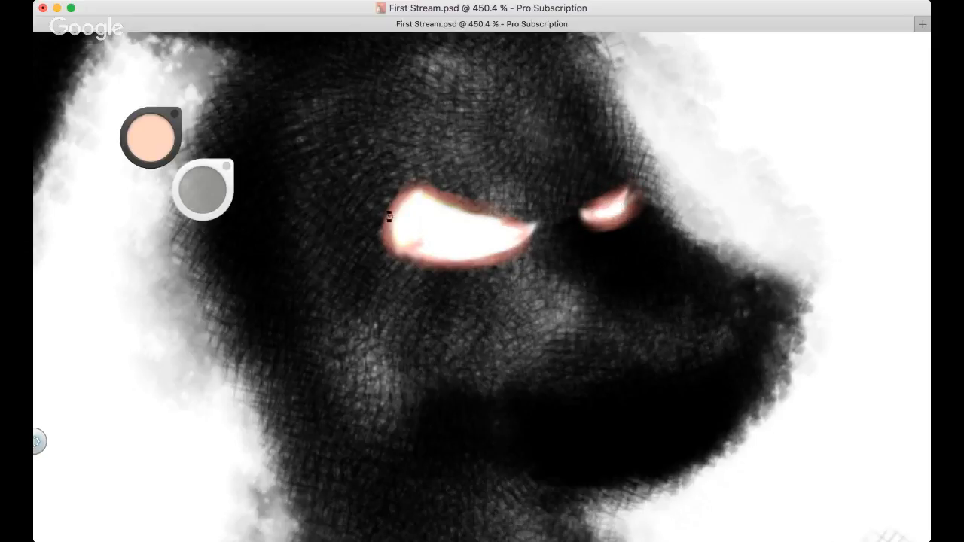
pyautogui.click(204, 191)
pyautogui.moveTo(585, 215)
pyautogui.mouseDown()
pyautogui.moveTo(628, 195)
pyautogui.moveTo(584, 216)
pyautogui.moveTo(608, 216)
pyautogui.mouseUp()
# Try to select the far eye and transform its glow, and undo the changes
pyautogui.press('space')
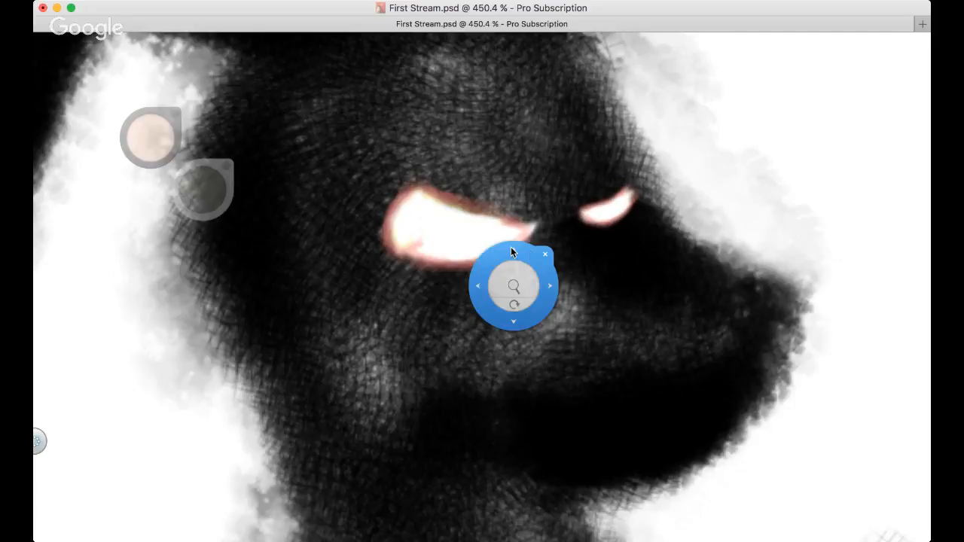
pyautogui.moveTo(510, 248); pyautogui.dragTo(467, 267)
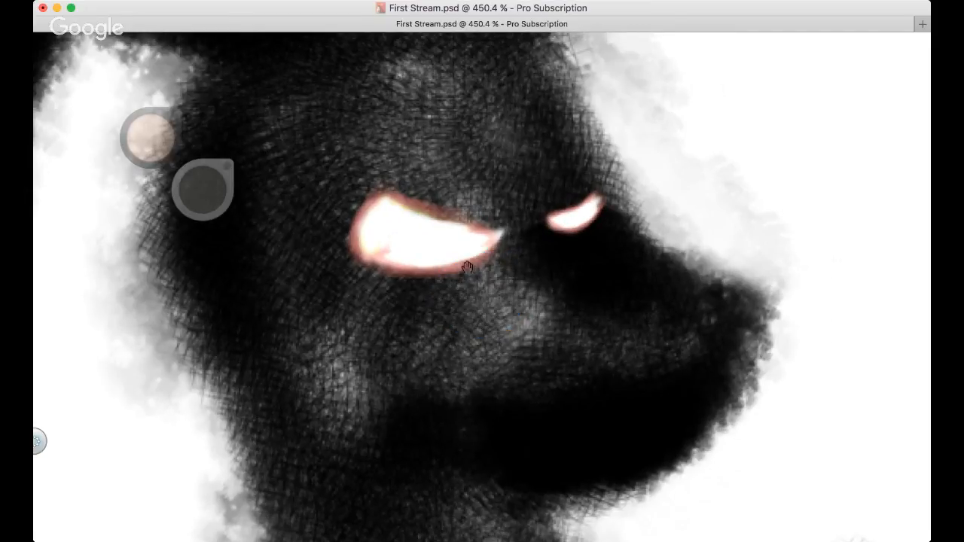
pyautogui.press('super+0')
pyautogui.press('super+=')
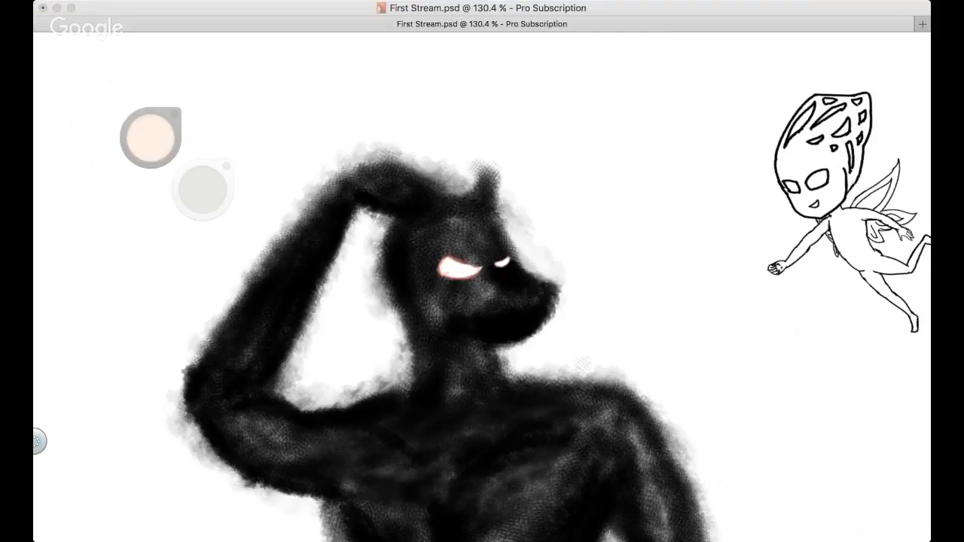
pyautogui.moveTo(518, 236)
pyautogui.mouseDown()
pyautogui.moveTo(527, 252)
pyautogui.moveTo(494, 263)
pyautogui.moveTo(518, 237)
pyautogui.mouseUp()
pyautogui.press('Delete')
pyautogui.press('super+d')
pyautogui.press('super+v')
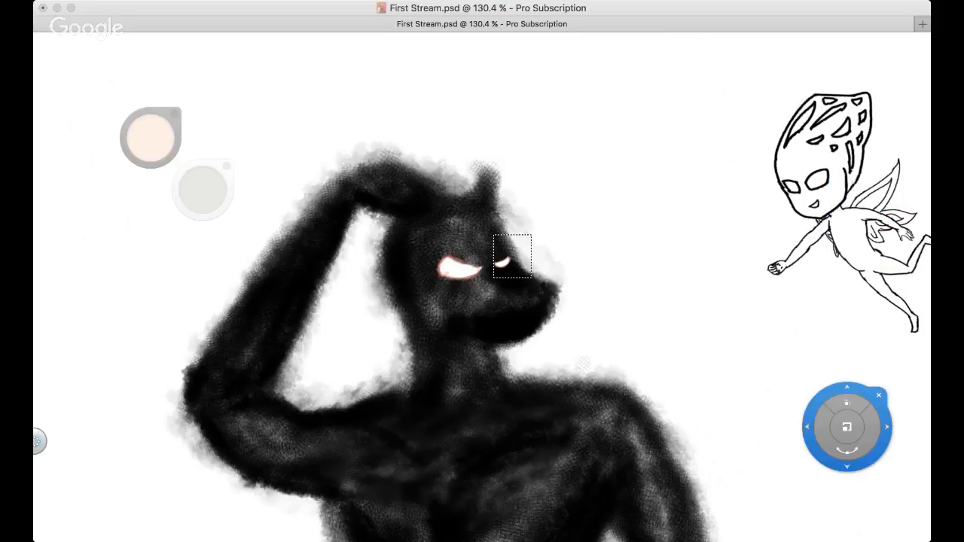
pyautogui.press('super+d')
pyautogui.press('super+z')
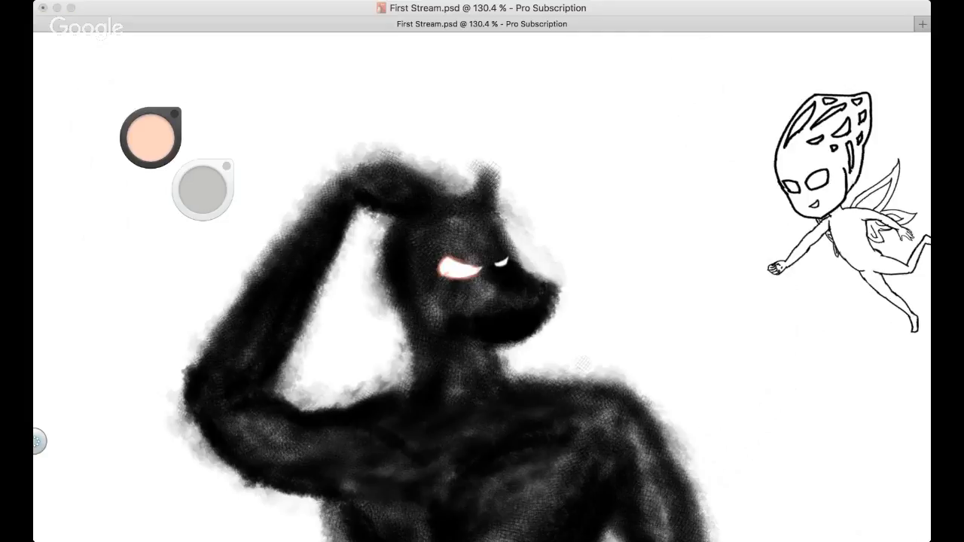
pyautogui.press('super+shift+z')
pyautogui.press('super+z')
# Try again to lasso the far eye and transform it, and undo back to the glowing eye
pyautogui.press('v')
pyautogui.press('l')
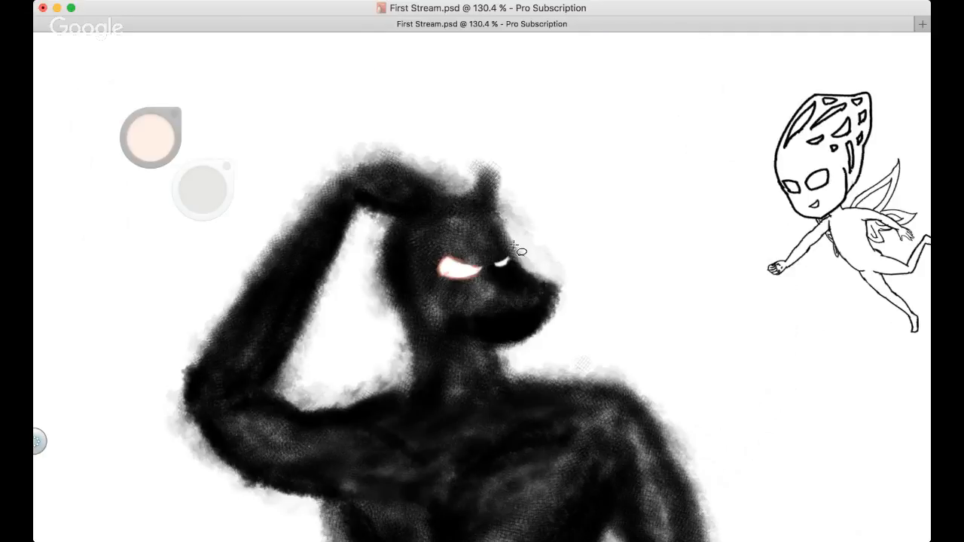
pyautogui.moveTo(514, 246); pyautogui.dragTo(530, 248)
pyautogui.press('v')
pyautogui.click(543, 245)
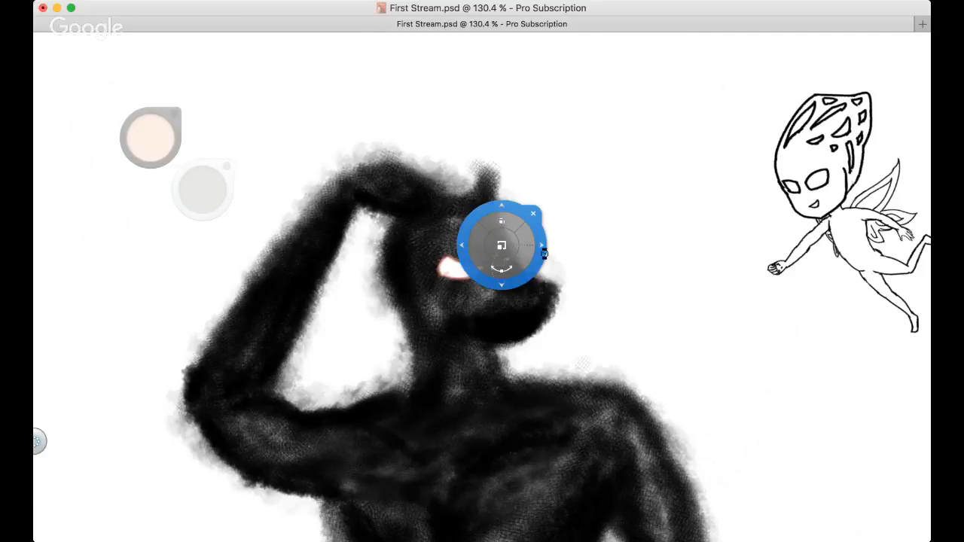
pyautogui.click(534, 213)
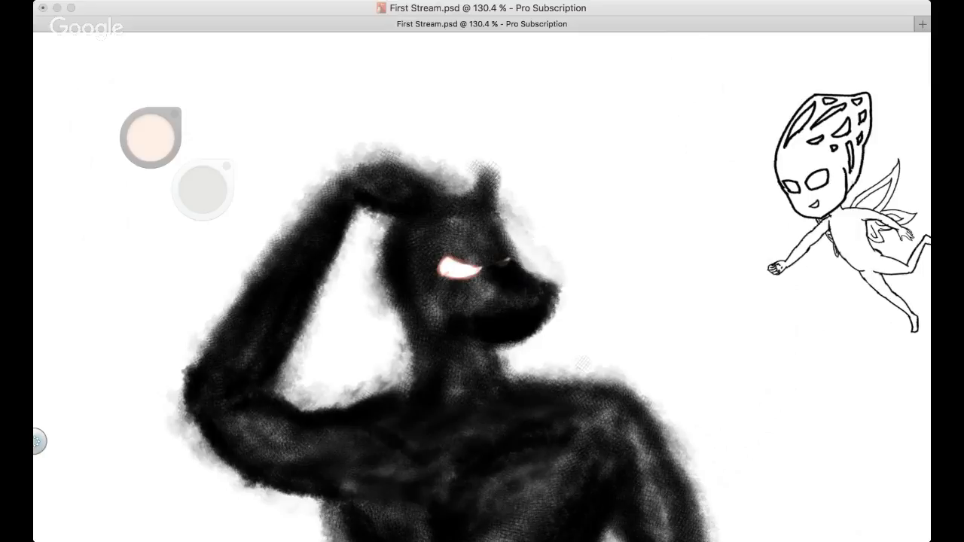
pyautogui.press('v')
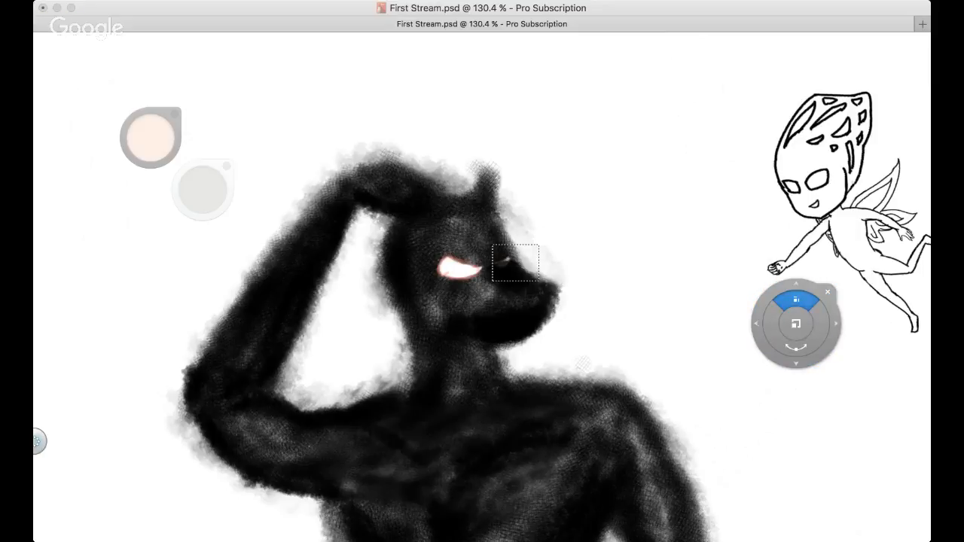
pyautogui.press('Escape')
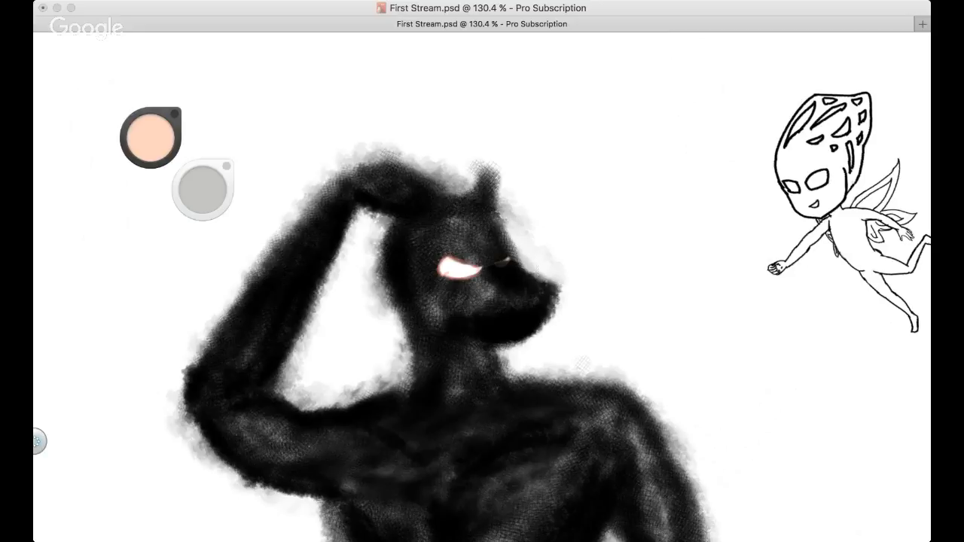
pyautogui.press('super+z')
pyautogui.press('super+z')
# Set the brush colour to black for work around the figure's eyes
pyautogui.click(157, 161)
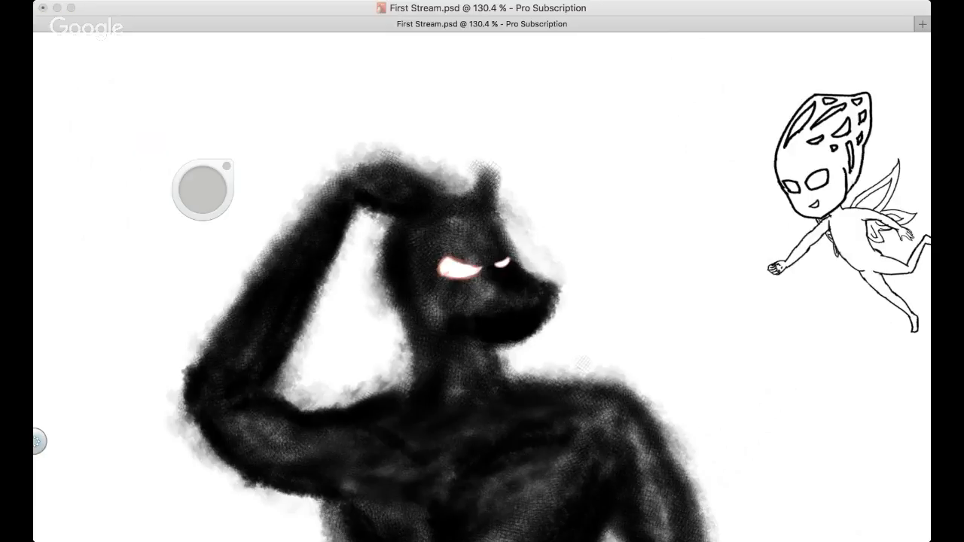
pyautogui.click(511, 285)
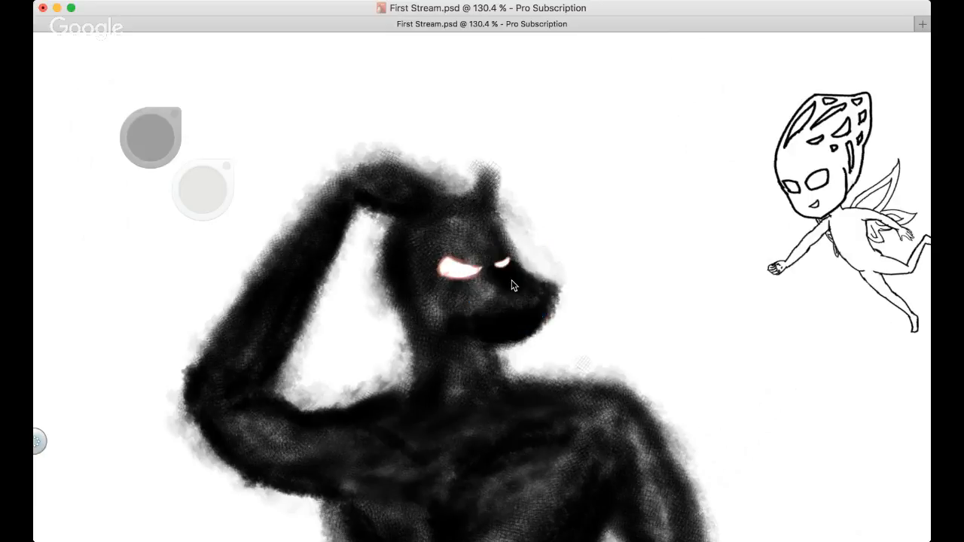
pyautogui.scroll(5, 511, 284)
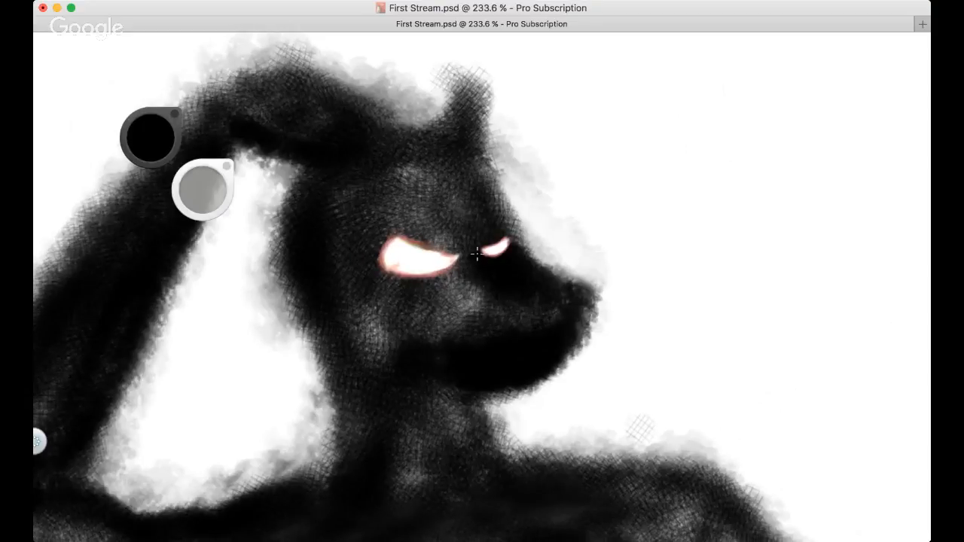
# Try black strokes down the brow between the two eyes, and undo them
pyautogui.moveTo(471, 209); pyautogui.dragTo(468, 236)
pyautogui.moveTo(449, 198); pyautogui.dragTo(473, 230)
pyautogui.moveTo(491, 195); pyautogui.dragTo(499, 218)
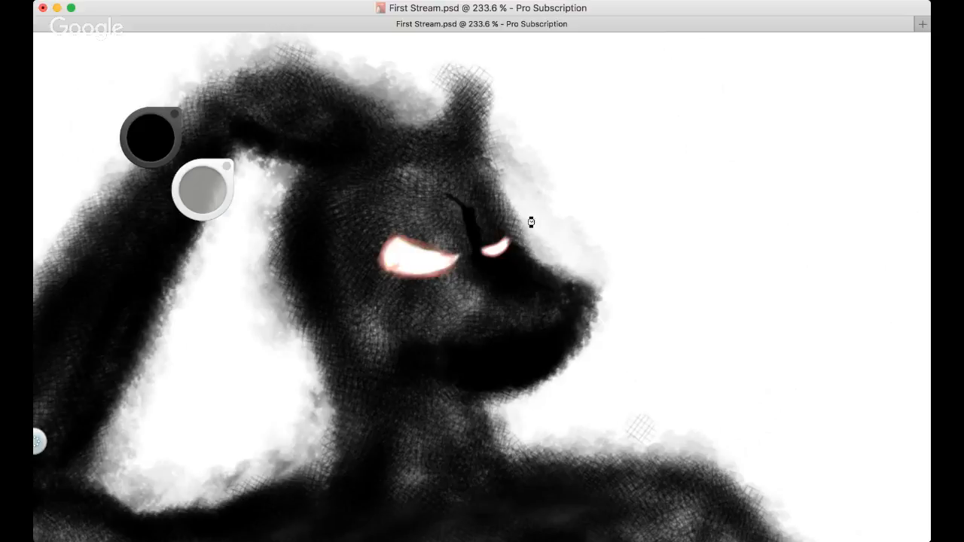
pyautogui.press('super+z')
pyautogui.moveTo(469, 214); pyautogui.dragTo(467, 250)
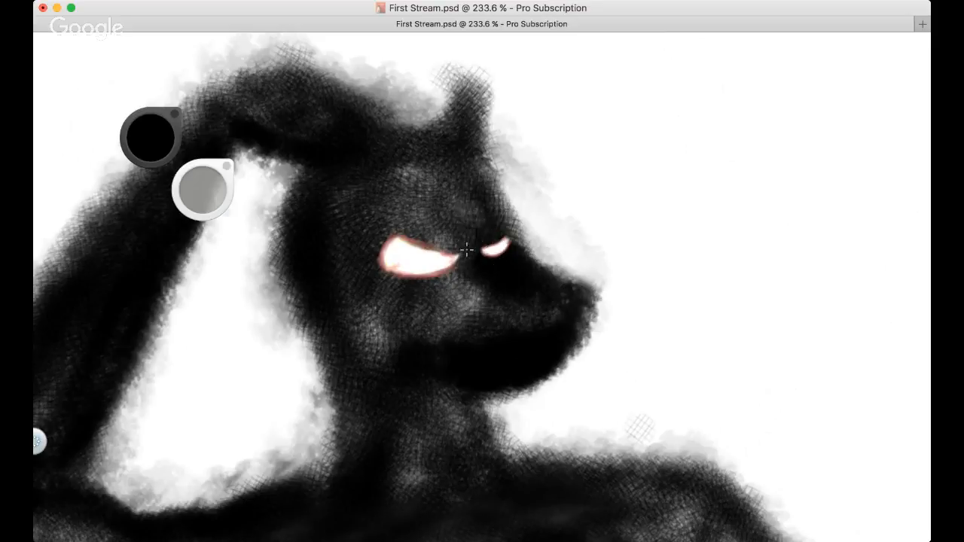
pyautogui.press('super+z')
# Hide the smoky outline and textured shading layers, leaving the rough black strokes and the peach eye outlines
pyautogui.press('space')
pyautogui.click(686, 236)
pyautogui.click(106, 329)
pyautogui.press('super+z')
pyautogui.press('super+z')
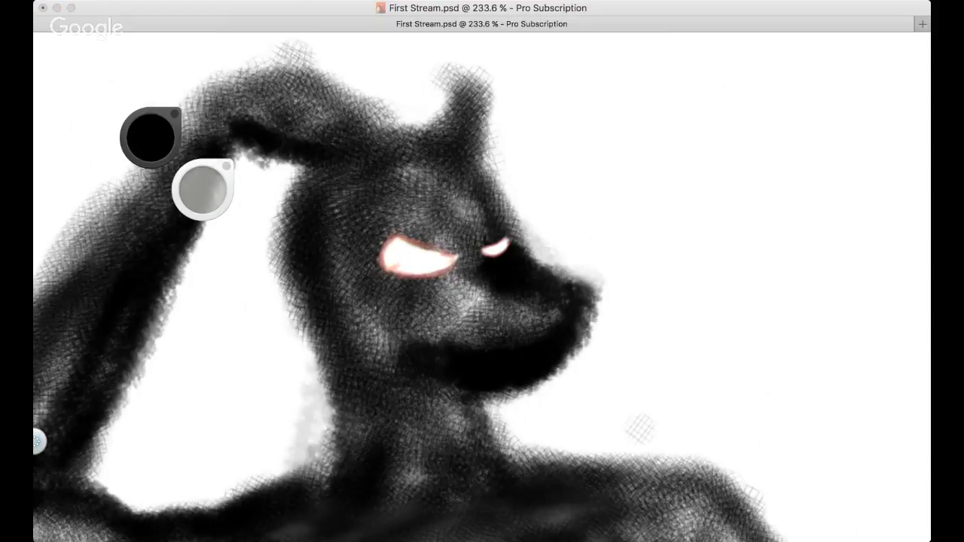
pyautogui.press('super+z')
# Erase the ragged inner edge of the black stroke along the snout below the far eye
pyautogui.click(501, 288)
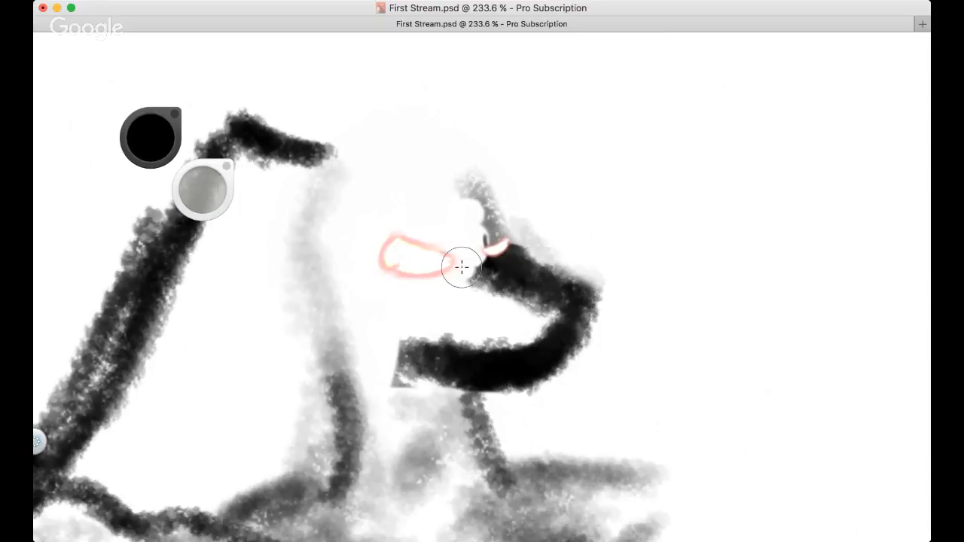
pyautogui.moveTo(487, 288)
pyautogui.mouseDown()
pyautogui.moveTo(477, 263)
pyautogui.moveTo(514, 306)
pyautogui.moveTo(523, 295)
pyautogui.moveTo(498, 284)
pyautogui.moveTo(504, 309)
pyautogui.mouseUp()
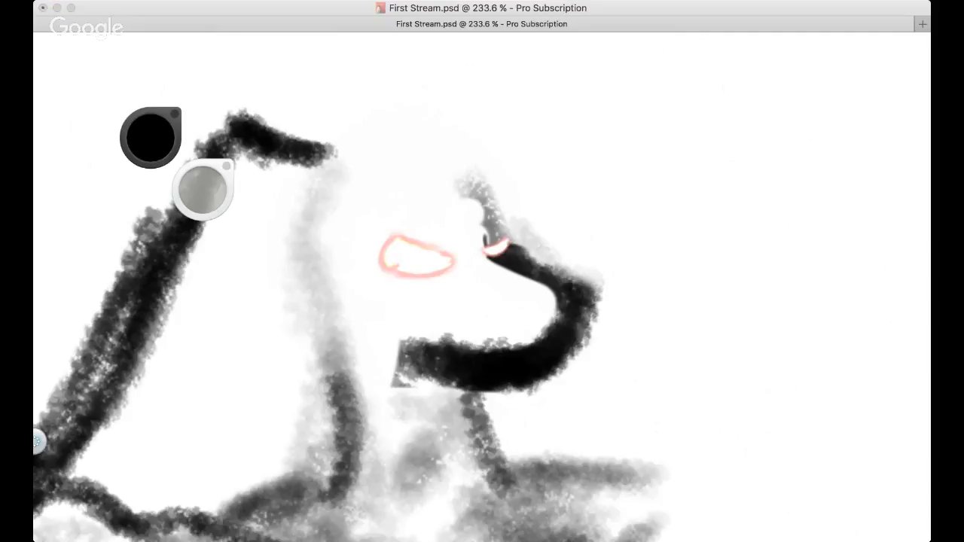
pyautogui.click(592, 267)
pyautogui.moveTo(463, 238); pyautogui.dragTo(470, 242)
pyautogui.press('super+z')
# Adjust the brush and paint a soft black stroke from the brow beside the far eye down the snout's bridge
pyautogui.moveTo(203, 175)
pyautogui.mouseDown()
pyautogui.moveTo(152, 220)
pyautogui.moveTo(209, 203)
pyautogui.mouseUp()
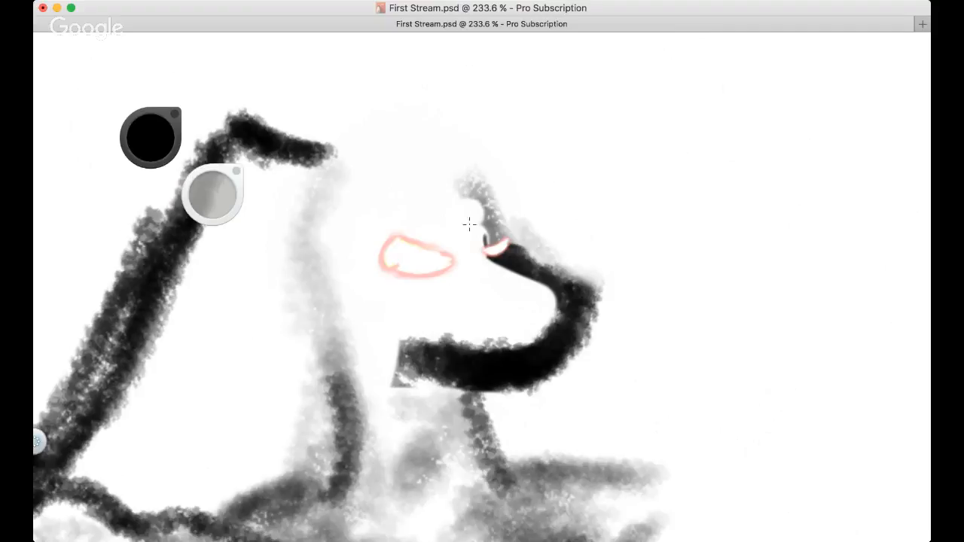
pyautogui.moveTo(468, 224)
pyautogui.mouseDown()
pyautogui.moveTo(497, 271)
pyautogui.moveTo(473, 257)
pyautogui.moveTo(461, 210)
pyautogui.moveTo(471, 248)
pyautogui.moveTo(503, 277)
pyautogui.moveTo(546, 289)
pyautogui.mouseUp()
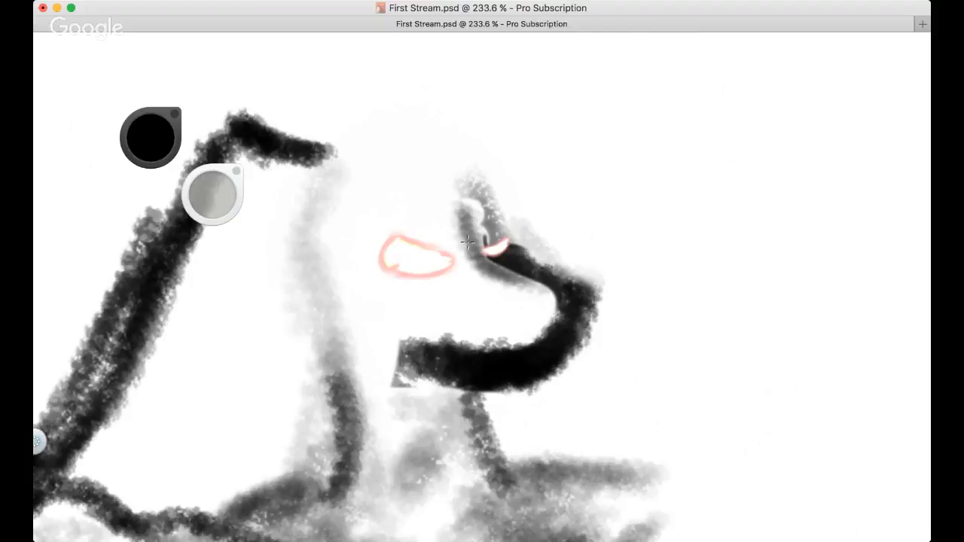
pyautogui.moveTo(466, 241)
pyautogui.mouseDown()
pyautogui.moveTo(472, 206)
pyautogui.moveTo(494, 236)
pyautogui.moveTo(480, 189)
pyautogui.moveTo(466, 196)
pyautogui.moveTo(488, 201)
pyautogui.moveTo(462, 225)
pyautogui.moveTo(483, 270)
pyautogui.moveTo(529, 292)
pyautogui.moveTo(465, 230)
pyautogui.moveTo(482, 261)
pyautogui.moveTo(470, 215)
pyautogui.moveTo(466, 232)
pyautogui.moveTo(491, 276)
pyautogui.moveTo(505, 281)
pyautogui.moveTo(442, 199)
pyautogui.moveTo(446, 261)
pyautogui.moveTo(449, 199)
pyautogui.moveTo(455, 213)
pyautogui.moveTo(469, 197)
pyautogui.moveTo(445, 215)
pyautogui.moveTo(501, 206)
pyautogui.mouseUp()
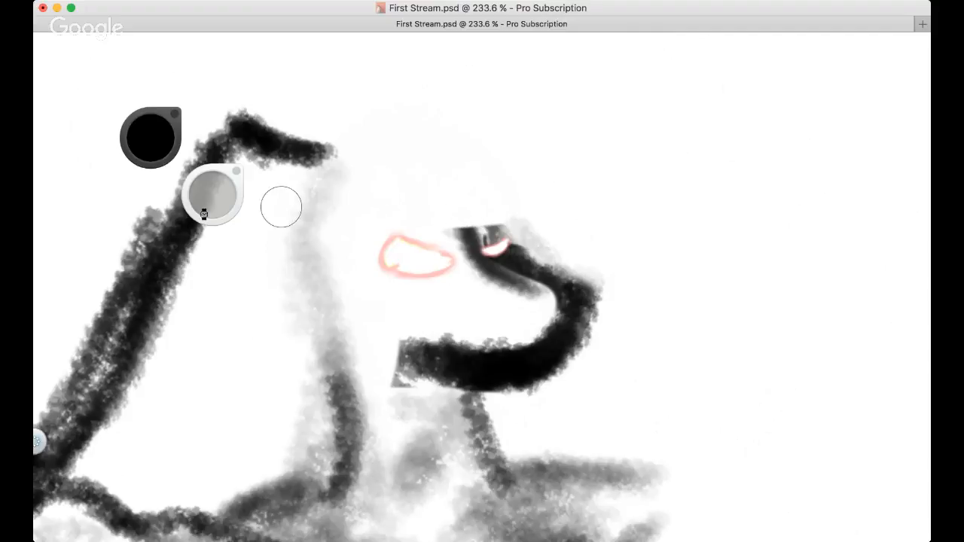
# Undo the last change and clear the dark marks above the far eye with soft strokes
pyautogui.press('super+z')
pyautogui.moveTo(218, 182); pyautogui.dragTo(222, 186)
pyautogui.moveTo(460, 197)
pyautogui.mouseDown()
pyautogui.moveTo(491, 185)
pyautogui.moveTo(512, 198)
pyautogui.moveTo(454, 226)
pyautogui.mouseUp()
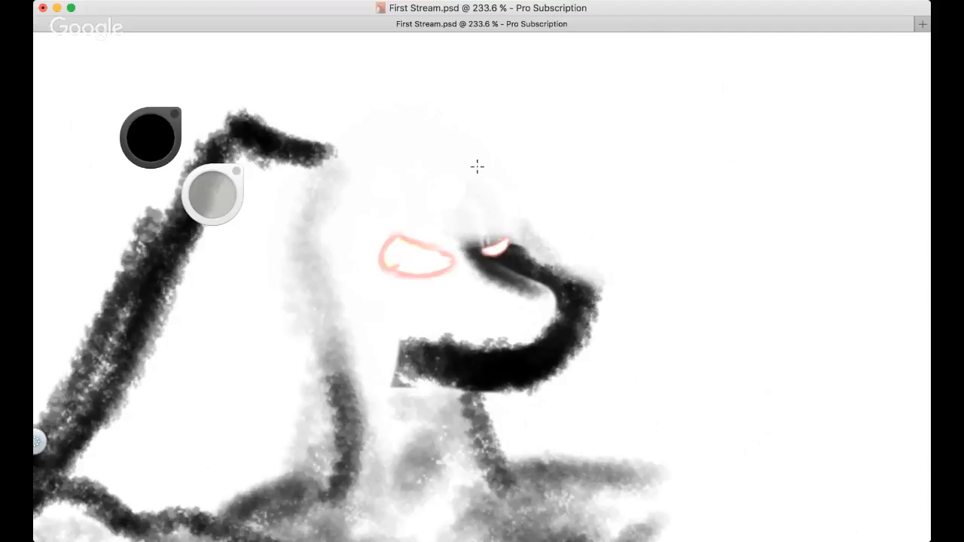
# Deepen the black around the far eye's inner corner and brow, and show the hidden shading layers again
pyautogui.click(211, 195)
pyautogui.click(463, 271)
pyautogui.moveTo(473, 239)
pyautogui.mouseDown()
pyautogui.moveTo(476, 212)
pyautogui.moveTo(471, 235)
pyautogui.moveTo(506, 238)
pyautogui.moveTo(486, 223)
pyautogui.moveTo(496, 216)
pyautogui.moveTo(507, 236)
pyautogui.mouseUp()
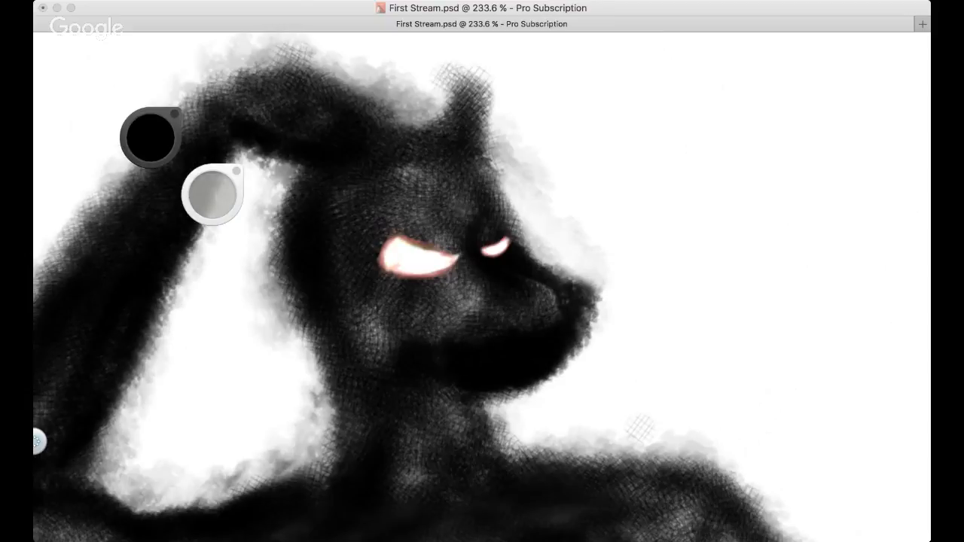
# Examine the shading around the eyes and snout, both close up and with the whole upper body in view
pyautogui.scroll(-3, 499, 283)
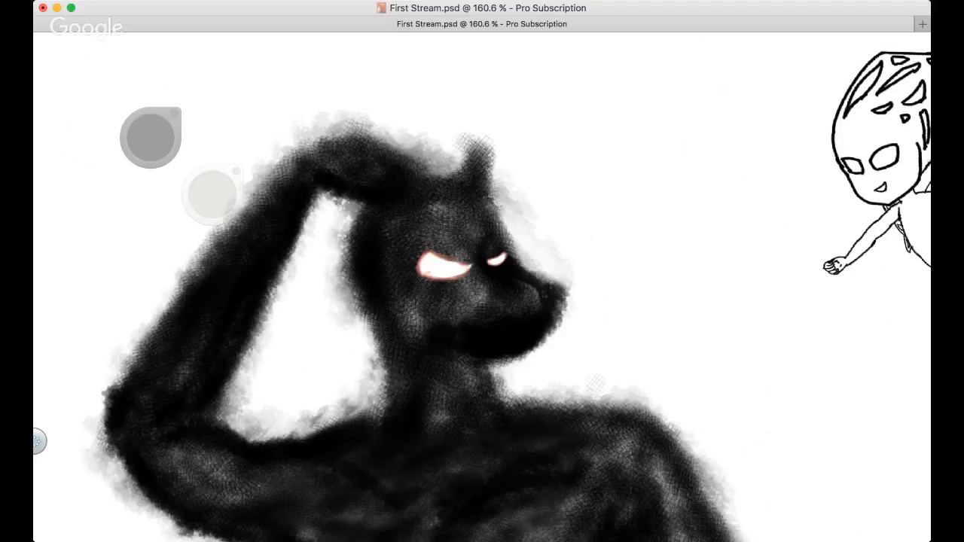
pyautogui.scroll(-1, 473, 252)
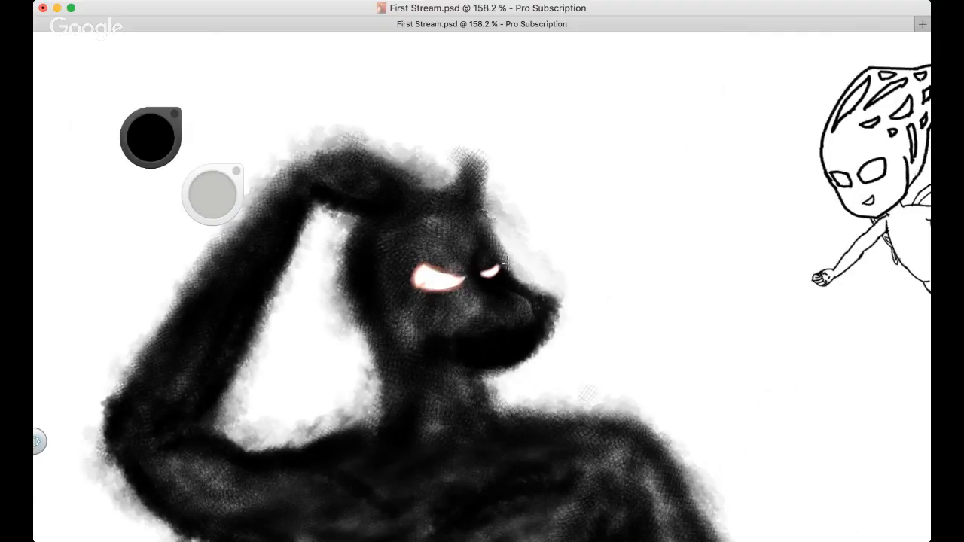
pyautogui.press('super+Tab')
pyautogui.click(530, 242)
pyautogui.press('space')
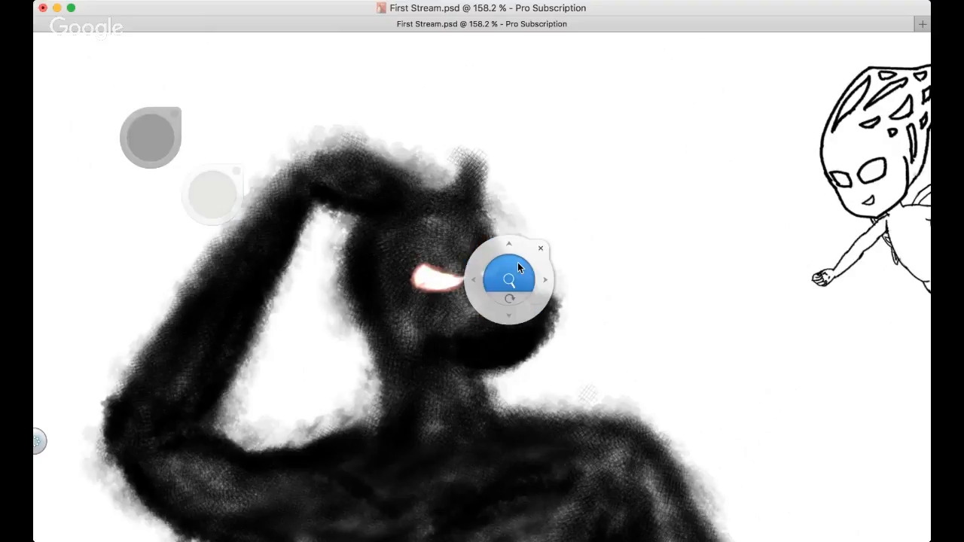
pyautogui.moveTo(518, 263); pyautogui.dragTo(557, 263)
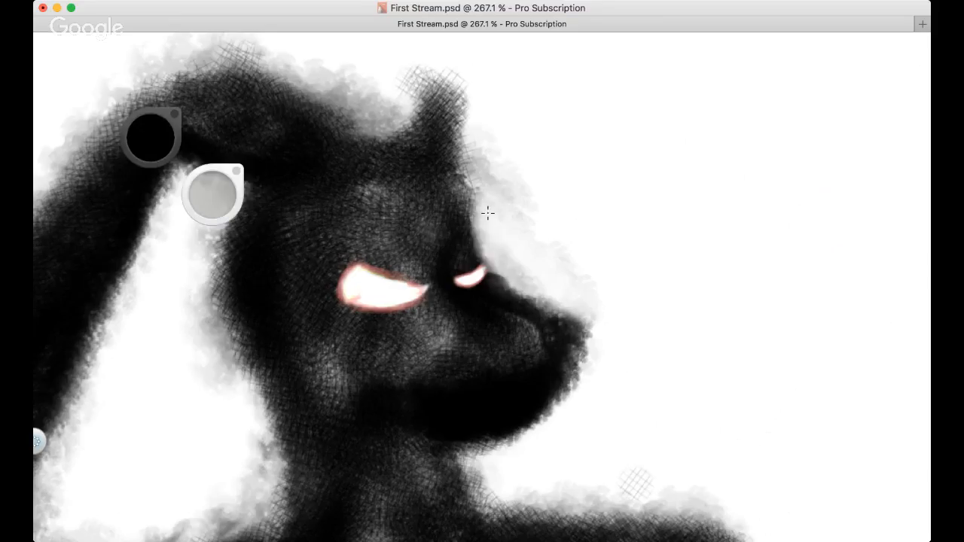
pyautogui.press('space')
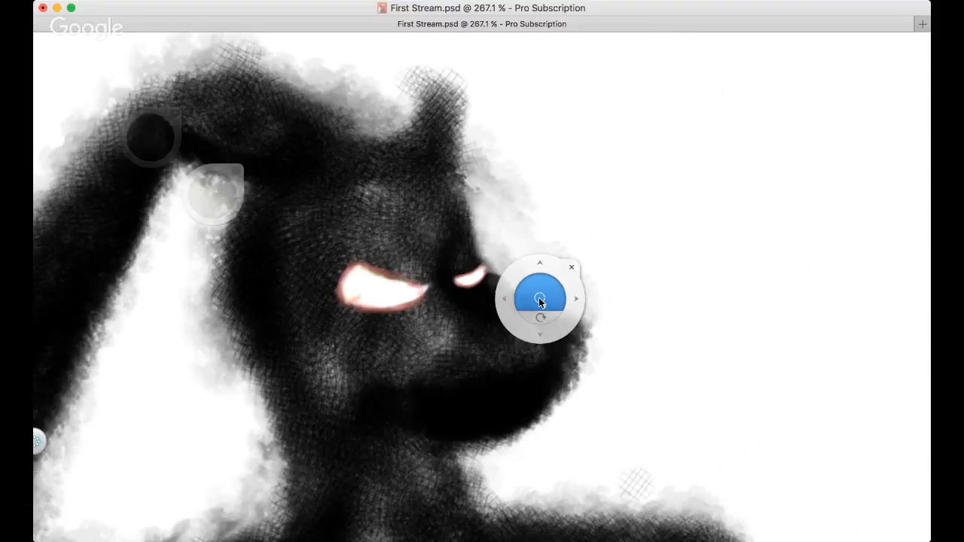
pyautogui.moveTo(539, 298); pyautogui.dragTo(540, 362)
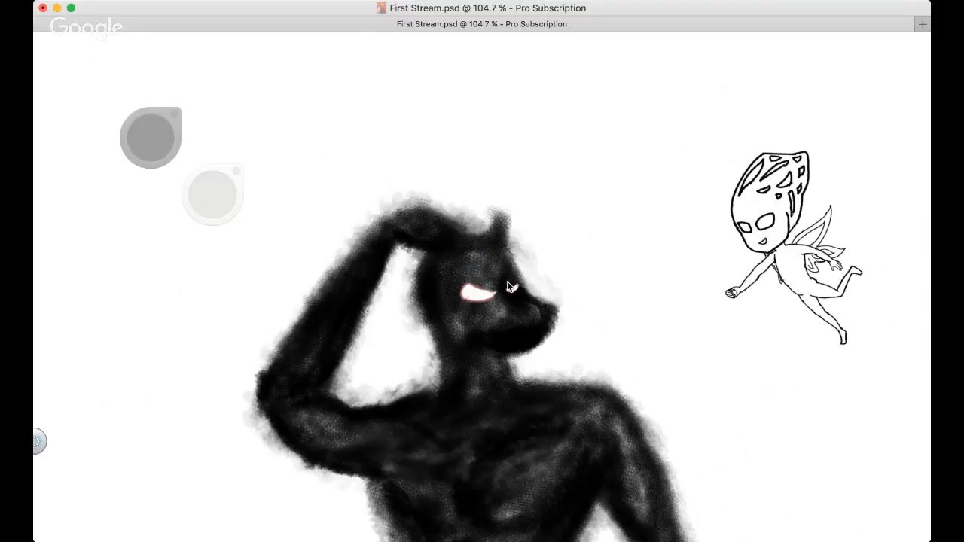
pyautogui.scroll(3, 507, 281)
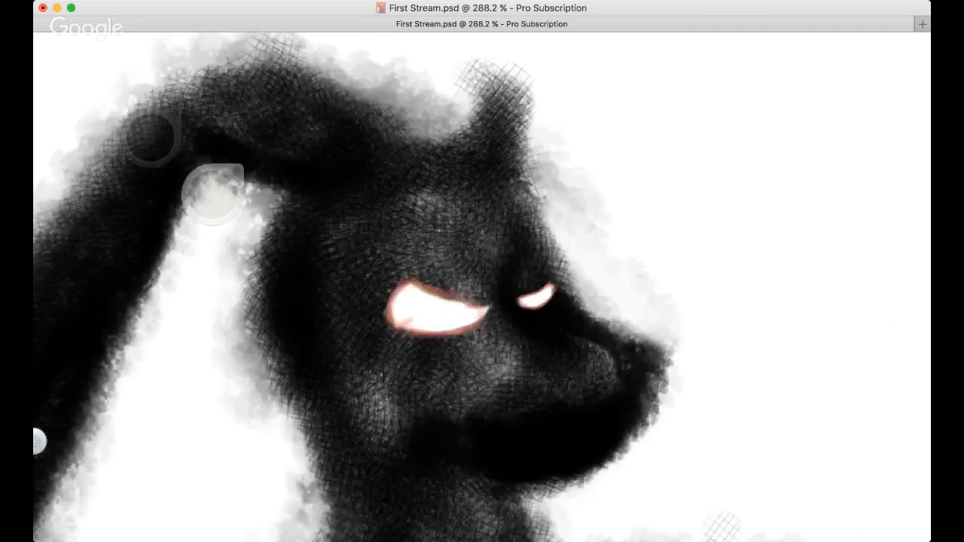
pyautogui.scroll(1, 589, 310)
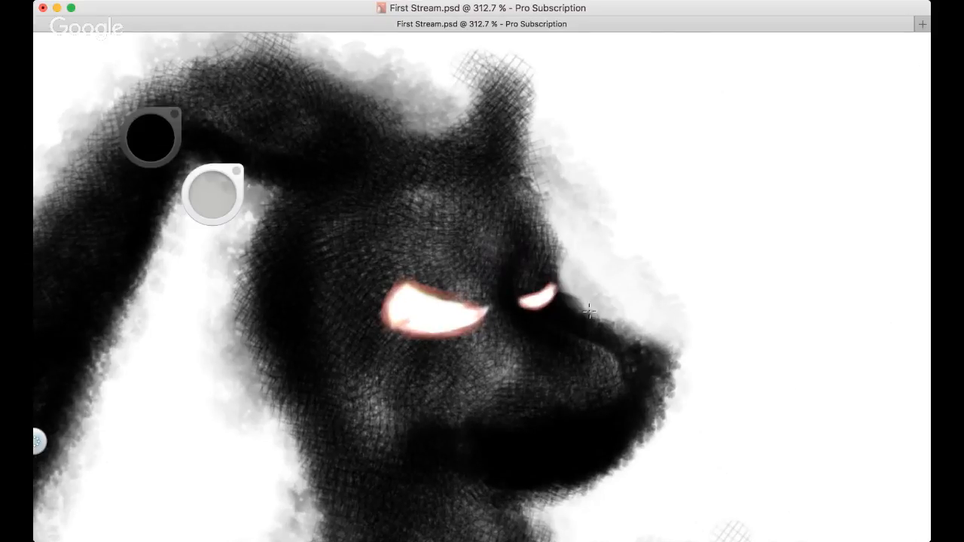
# Adjust the brush and darken the textured shading over the horn, forehead, brow and cheek with black
pyautogui.moveTo(256, 197)
pyautogui.mouseDown()
pyautogui.moveTo(211, 204)
pyautogui.moveTo(223, 195)
pyautogui.mouseUp()
pyautogui.moveTo(546, 269)
pyautogui.mouseDown()
pyautogui.moveTo(333, 362)
pyautogui.moveTo(403, 445)
pyautogui.moveTo(330, 366)
pyautogui.moveTo(366, 440)
pyautogui.moveTo(470, 408)
pyautogui.moveTo(531, 367)
pyautogui.moveTo(363, 419)
pyautogui.moveTo(494, 382)
pyautogui.moveTo(348, 367)
pyautogui.moveTo(345, 250)
pyautogui.moveTo(418, 367)
pyautogui.moveTo(378, 407)
pyautogui.moveTo(450, 385)
pyautogui.moveTo(347, 219)
pyautogui.moveTo(345, 283)
pyautogui.moveTo(398, 206)
pyautogui.moveTo(414, 202)
pyautogui.moveTo(465, 226)
pyautogui.moveTo(413, 184)
pyautogui.moveTo(458, 247)
pyautogui.moveTo(496, 247)
pyautogui.mouseUp()
pyautogui.press('space')
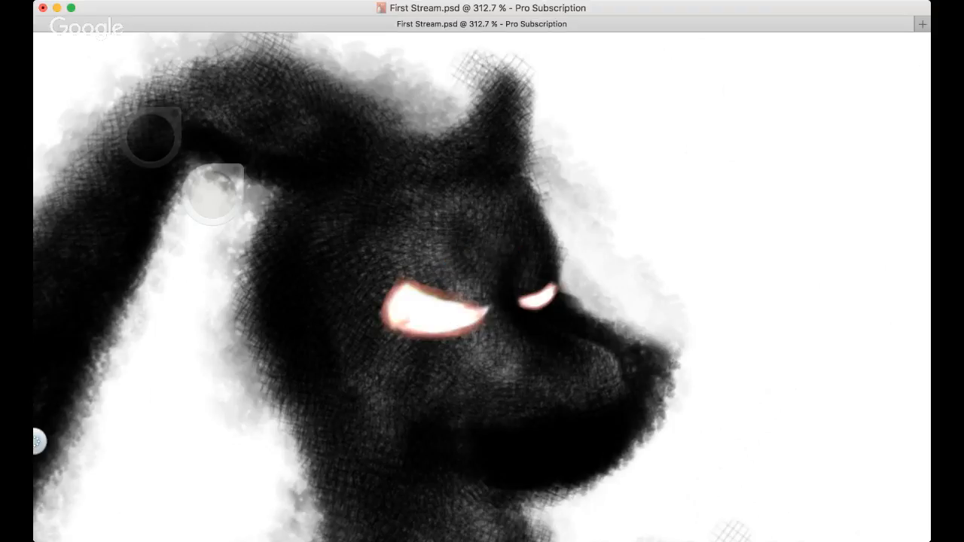
pyautogui.scroll(-5, 455, 266)
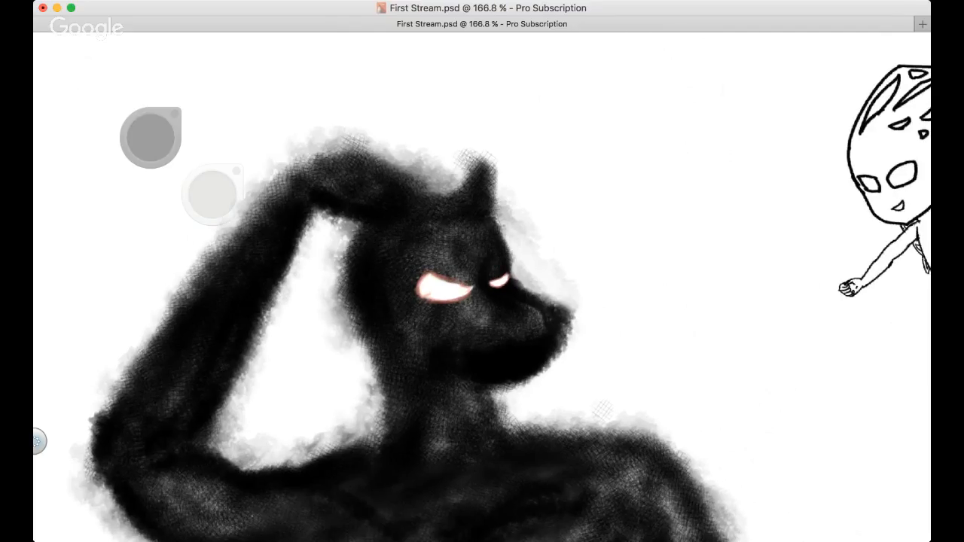
# Compare the figure's upper body with and without its darkest shading by toggling the last changes
pyautogui.hscroll(2, 482, 286)
pyautogui.scroll(-1, 482, 286)
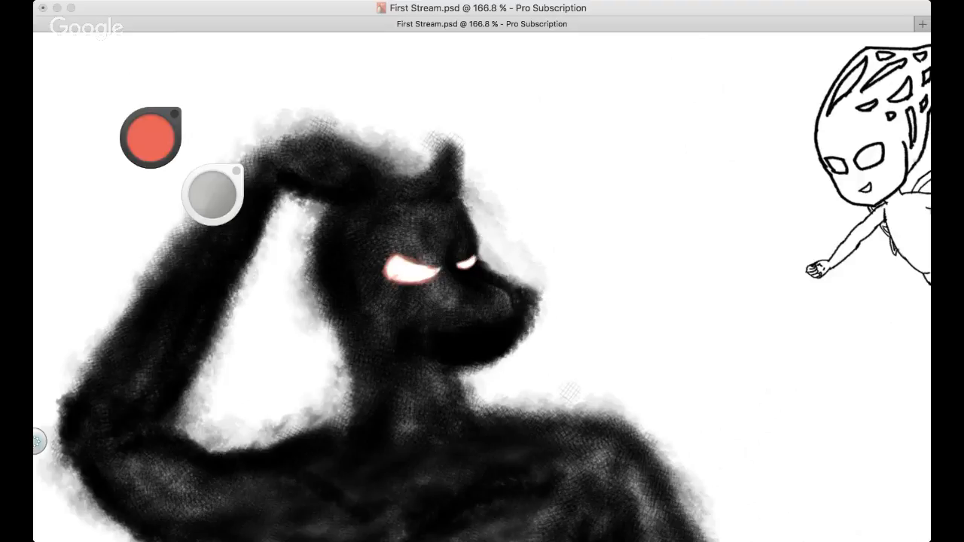
pyautogui.press('super+z')
pyautogui.press('super+y')
pyautogui.press('super+z')
pyautogui.press('super+z')
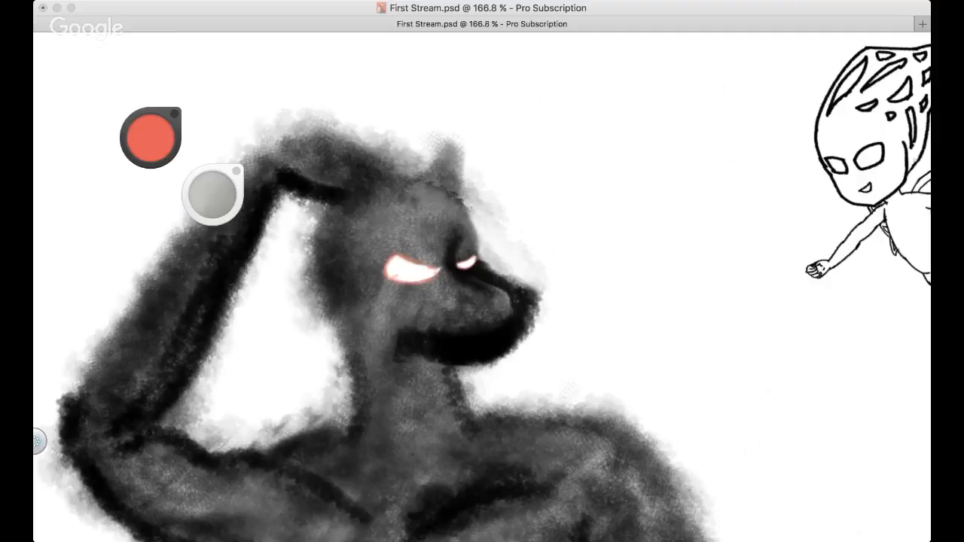
pyautogui.press('super+y')
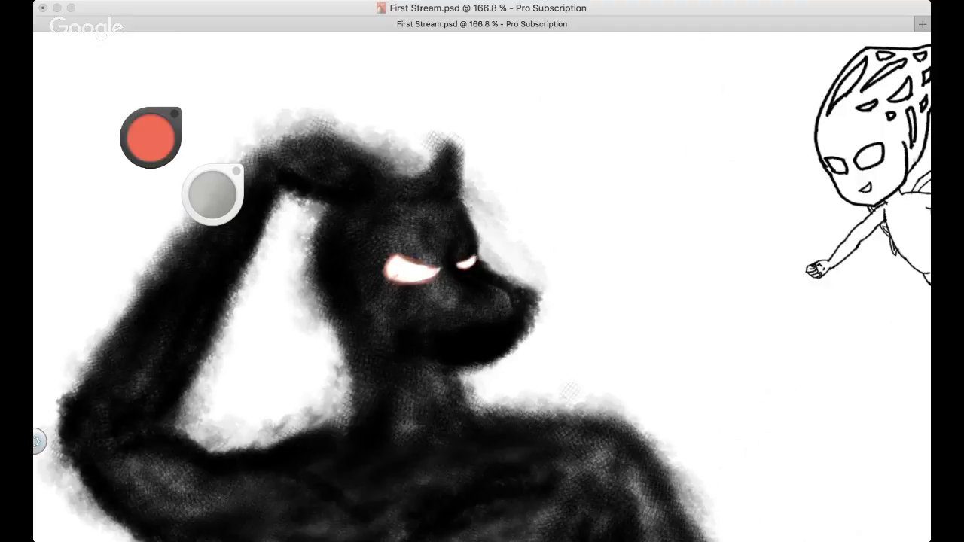
# Hide the soft shading layers and paint black over the back end of the jaw and down the neck
pyautogui.click(487, 364)
pyautogui.click(224, 189)
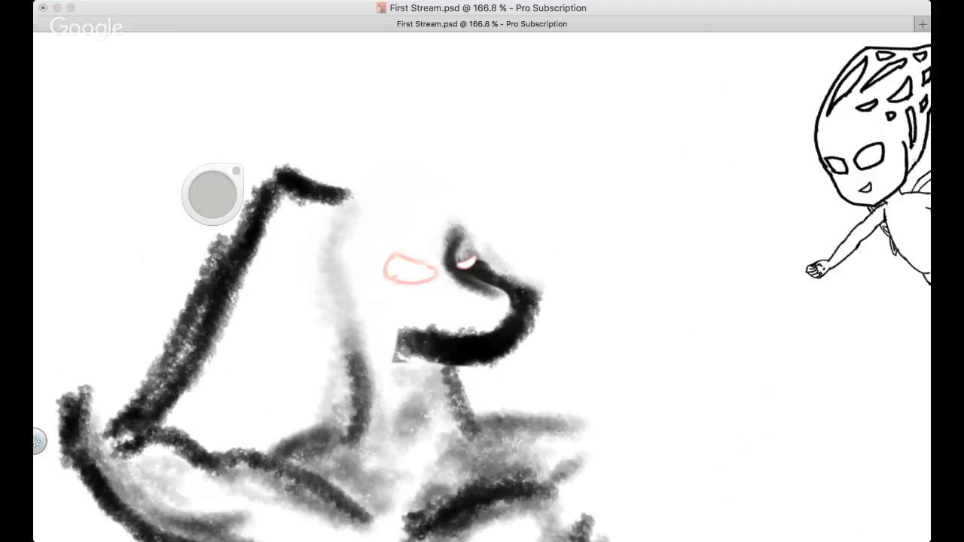
pyautogui.click(374, 339)
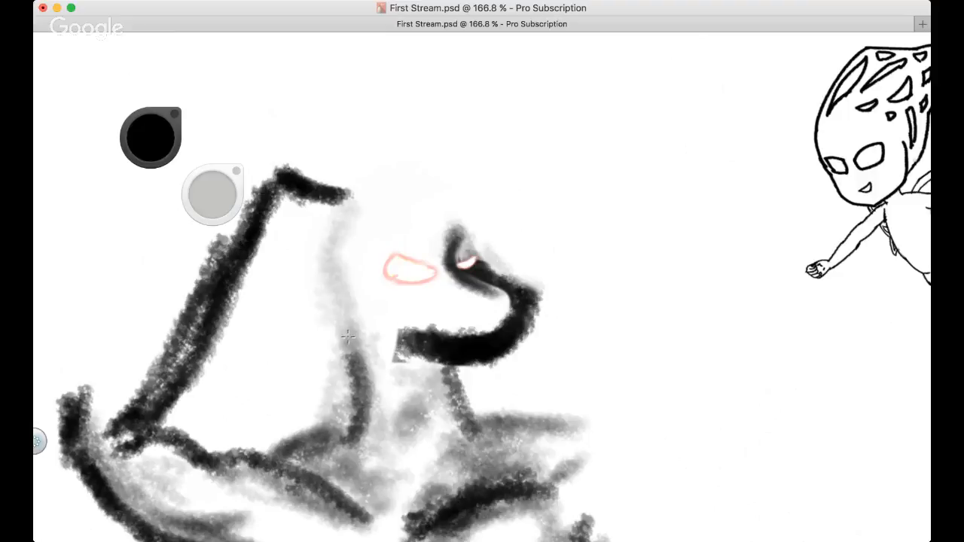
pyautogui.click(224, 195)
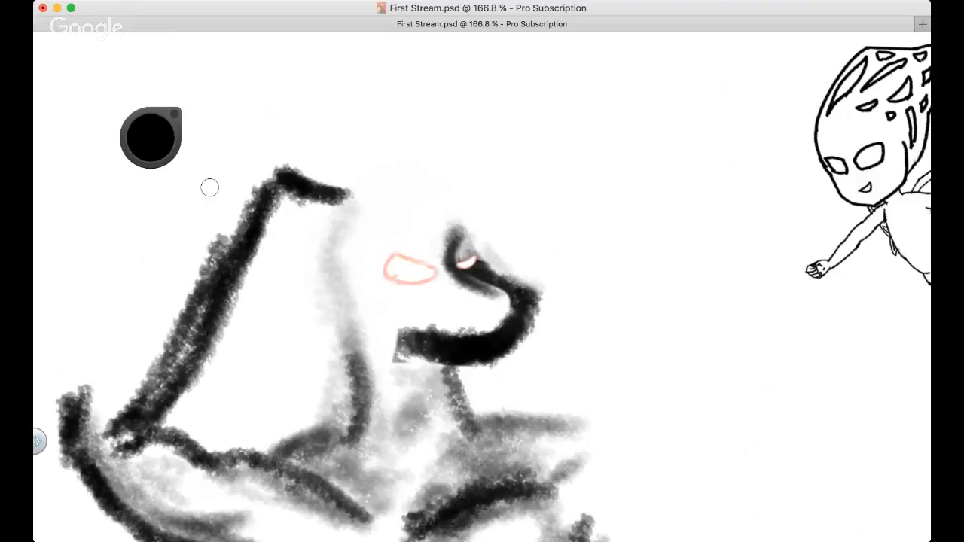
pyautogui.moveTo(448, 367)
pyautogui.mouseDown()
pyautogui.moveTo(458, 410)
pyautogui.moveTo(470, 418)
pyautogui.moveTo(448, 417)
pyautogui.moveTo(445, 367)
pyautogui.moveTo(452, 414)
pyautogui.moveTo(435, 363)
pyautogui.moveTo(407, 420)
pyautogui.moveTo(428, 363)
pyautogui.moveTo(400, 429)
pyautogui.moveTo(424, 368)
pyautogui.moveTo(395, 420)
pyautogui.moveTo(433, 430)
pyautogui.moveTo(416, 369)
pyautogui.moveTo(384, 325)
pyautogui.moveTo(403, 353)
pyautogui.mouseUp()
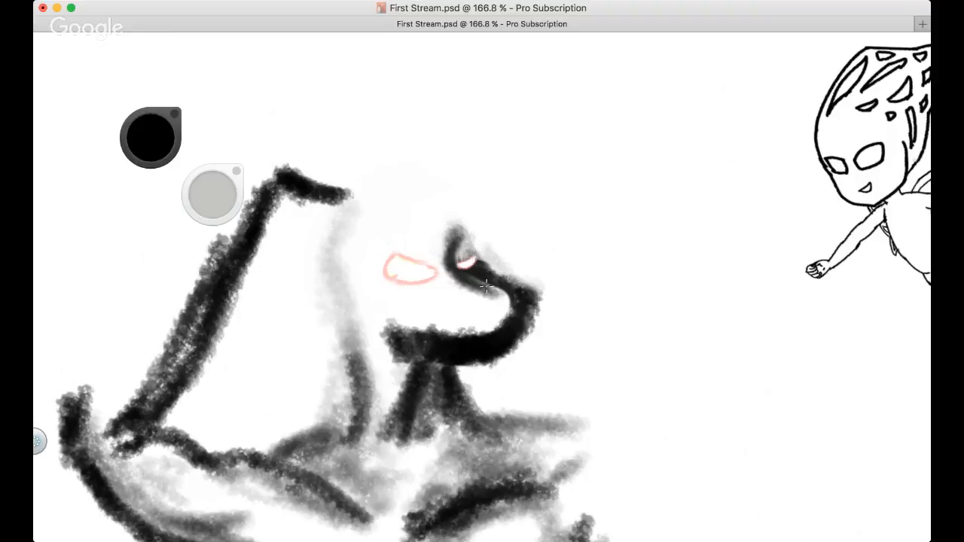
# Trim the snout's outer edge and the jaw's upper edge, thicken the muzzle's inner edge with black, and show the hidden shading layers again
pyautogui.moveTo(488, 265)
pyautogui.mouseDown()
pyautogui.moveTo(526, 280)
pyautogui.moveTo(497, 253)
pyautogui.moveTo(512, 265)
pyautogui.moveTo(528, 337)
pyautogui.moveTo(539, 284)
pyautogui.moveTo(532, 275)
pyautogui.moveTo(540, 293)
pyautogui.moveTo(527, 283)
pyautogui.moveTo(537, 303)
pyautogui.moveTo(535, 260)
pyautogui.mouseUp()
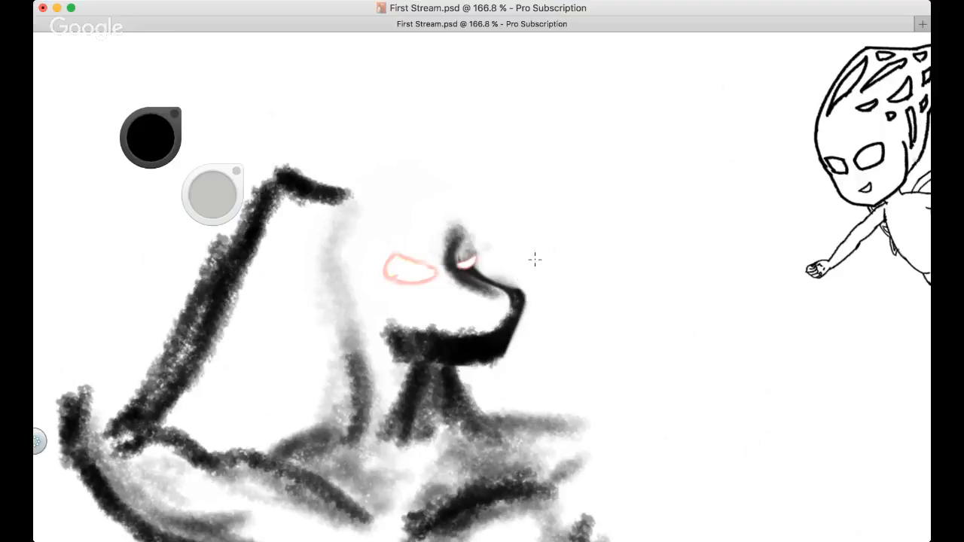
pyautogui.moveTo(517, 300)
pyautogui.mouseDown()
pyautogui.moveTo(506, 322)
pyautogui.moveTo(510, 295)
pyautogui.moveTo(488, 283)
pyautogui.moveTo(502, 320)
pyautogui.moveTo(498, 295)
pyautogui.moveTo(493, 324)
pyautogui.moveTo(479, 335)
pyautogui.moveTo(415, 344)
pyautogui.moveTo(442, 358)
pyautogui.mouseUp()
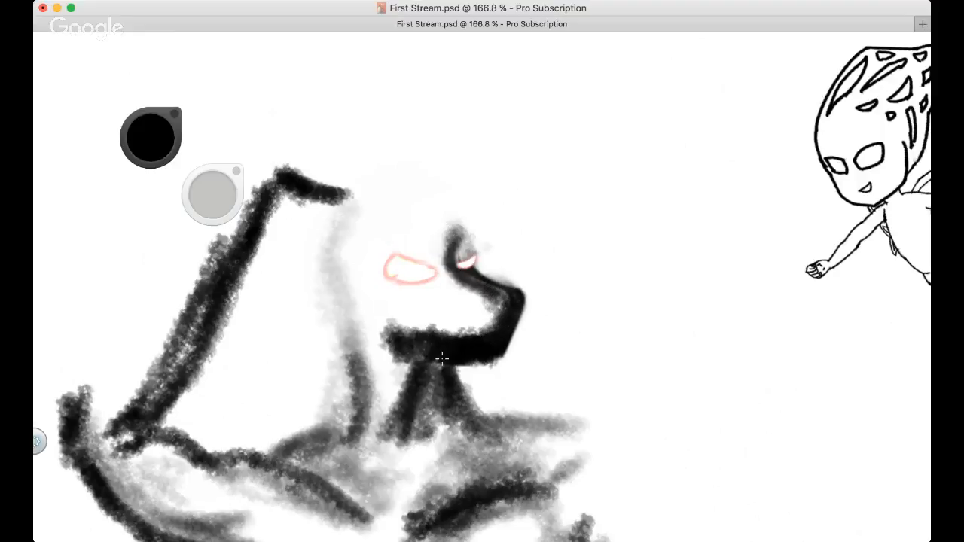
pyautogui.moveTo(363, 306)
pyautogui.mouseDown()
pyautogui.moveTo(430, 334)
pyautogui.moveTo(471, 332)
pyautogui.moveTo(486, 325)
pyautogui.moveTo(439, 334)
pyautogui.moveTo(485, 327)
pyautogui.moveTo(491, 314)
pyautogui.moveTo(460, 302)
pyautogui.moveTo(465, 329)
pyautogui.mouseUp()
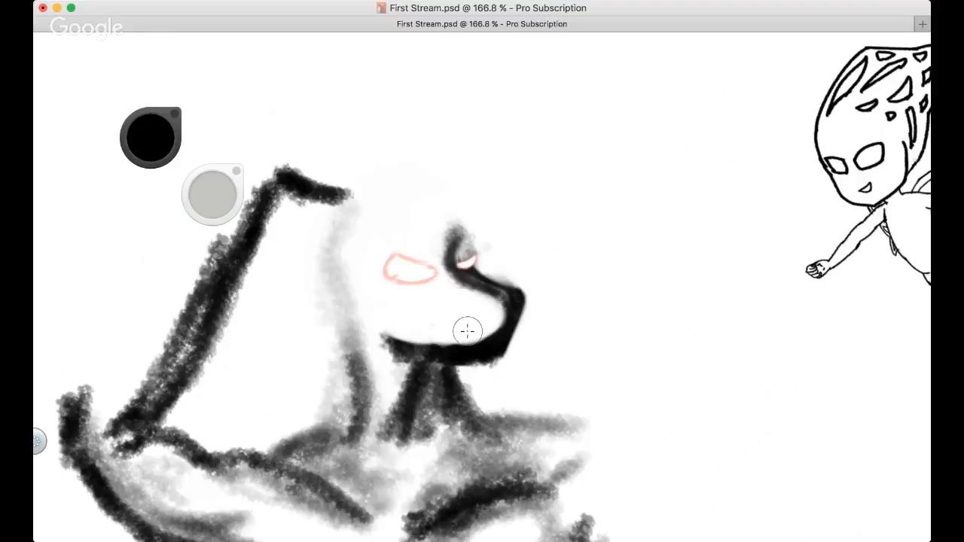
pyautogui.moveTo(386, 334)
pyautogui.mouseDown()
pyautogui.moveTo(476, 340)
pyautogui.moveTo(506, 316)
pyautogui.moveTo(494, 332)
pyautogui.mouseUp()
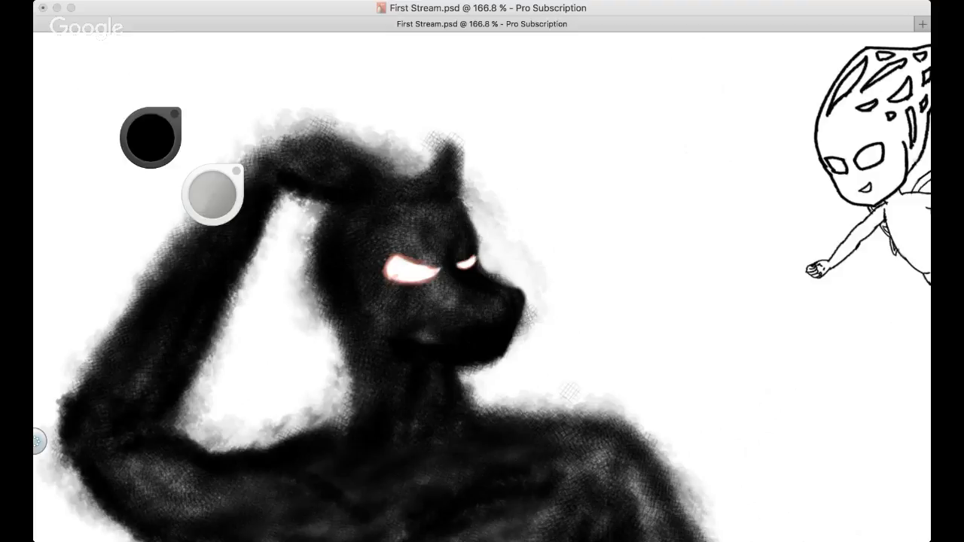
# Examine the whole smoky figure, its upper body, and the line art of the winged fairy beside it
pyautogui.scroll(-5, 282, 280)
pyautogui.scroll(-5, 283, 281)
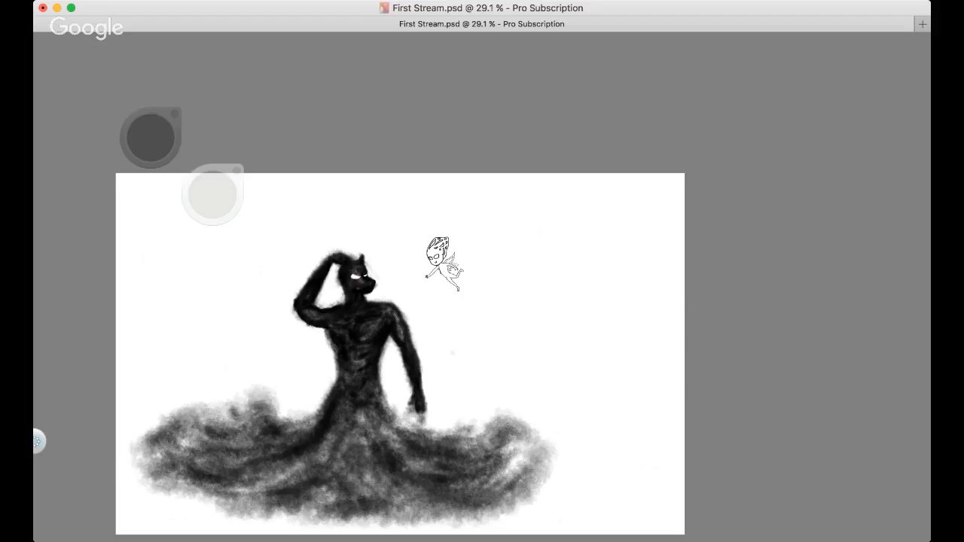
pyautogui.scroll(1, 578, 315)
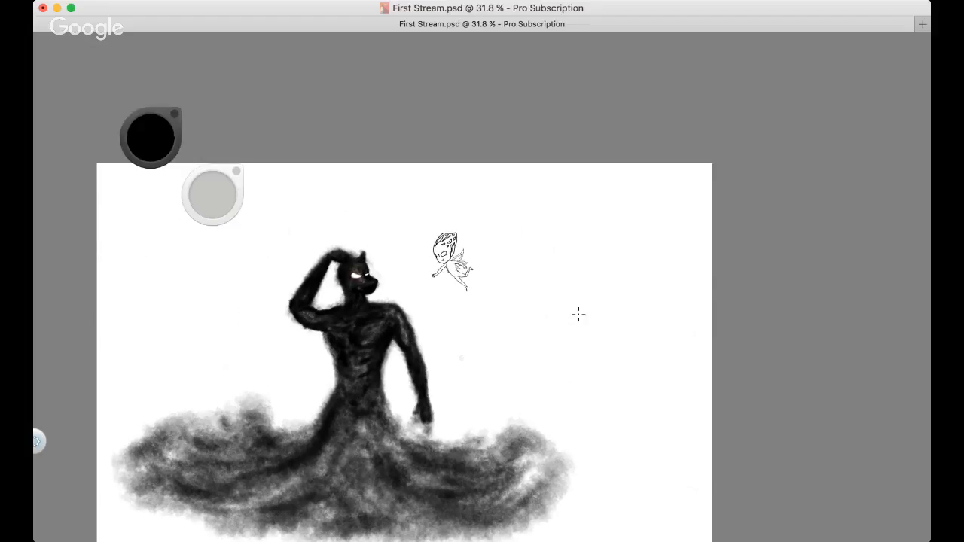
pyautogui.scroll(3, 454, 272)
pyautogui.scroll(1, 391, 271)
pyautogui.moveTo(390, 271); pyautogui.dragTo(474, 229)
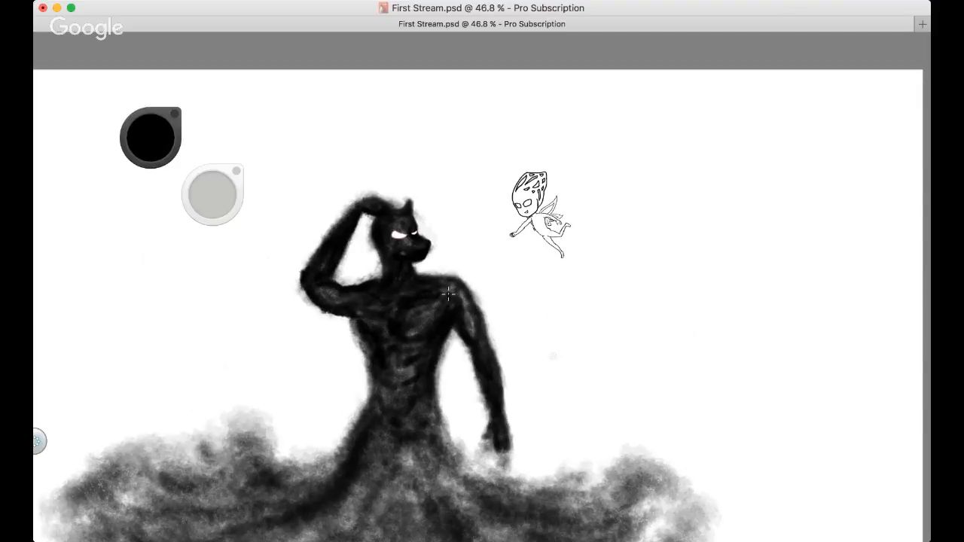
pyautogui.scroll(3, 448, 294)
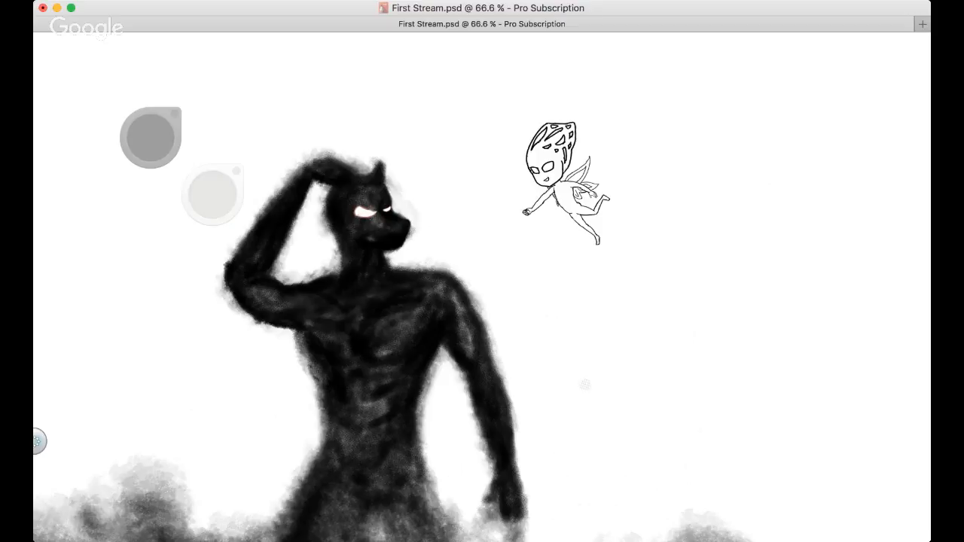
pyautogui.moveTo(514, 232); pyautogui.dragTo(542, 200)
pyautogui.press('super+Tab')
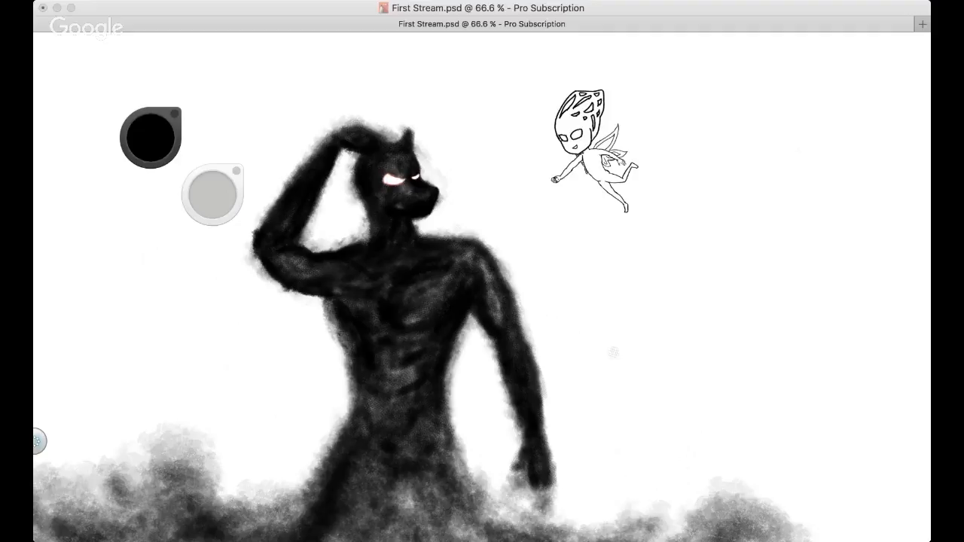
pyautogui.click(562, 297)
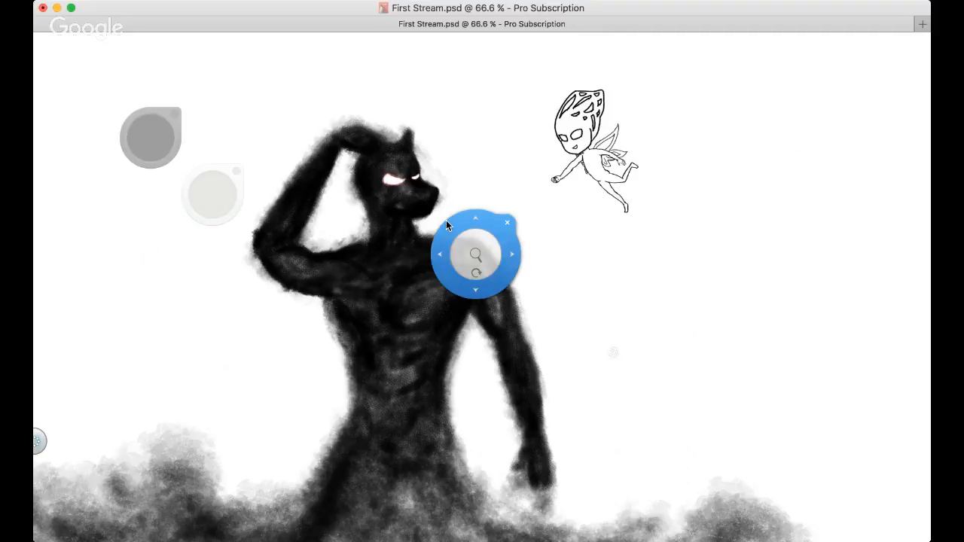
pyautogui.moveTo(485, 220); pyautogui.dragTo(393, 267)
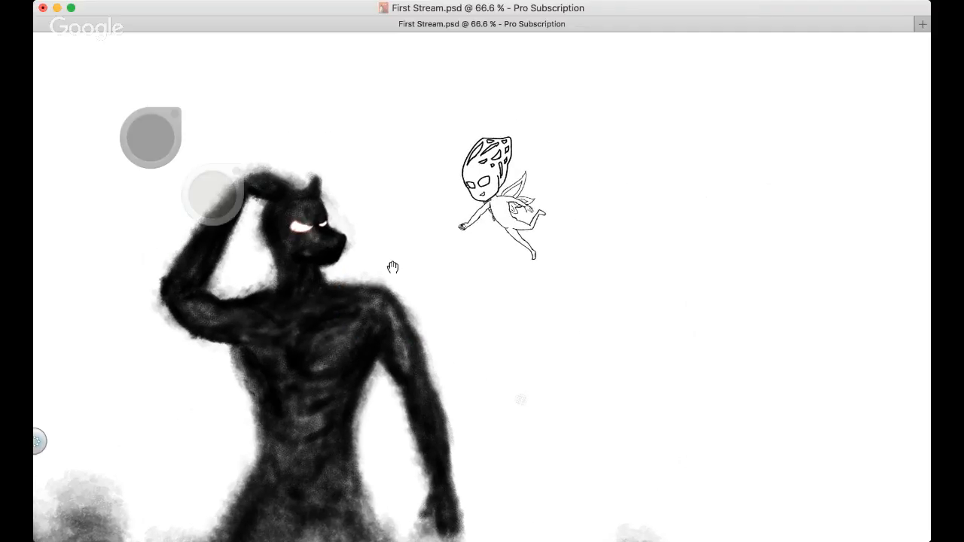
pyautogui.scroll(5, 424, 347)
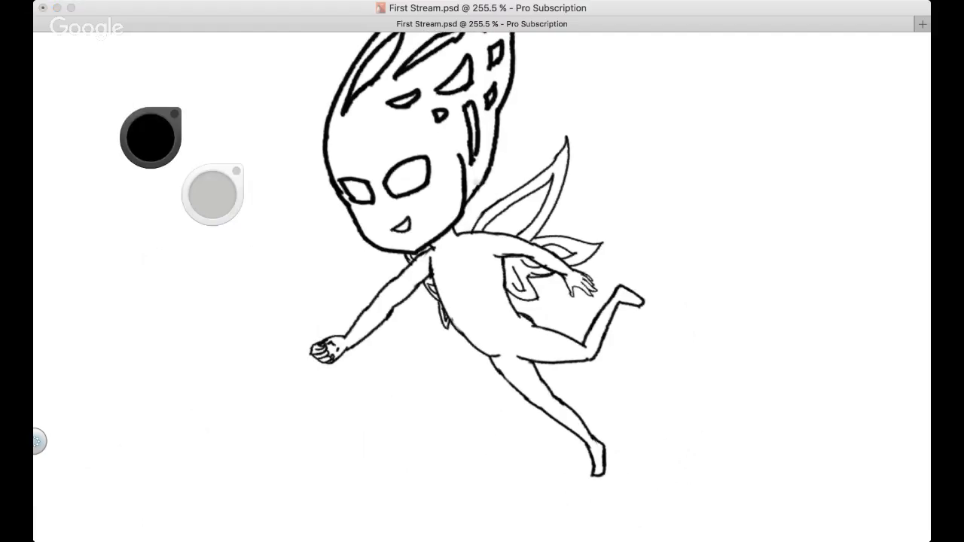
pyautogui.moveTo(387, 220); pyautogui.dragTo(401, 285)
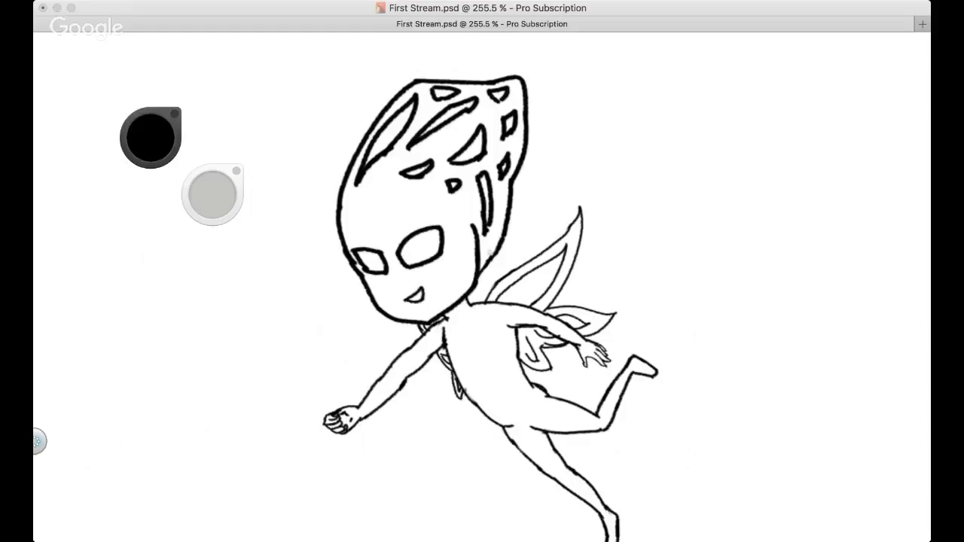
# Try a soft lavender shade over the fairy's cheek and mouth, and undo it
pyautogui.click(683, 234)
pyautogui.click(674, 175)
pyautogui.press('super+Tab')
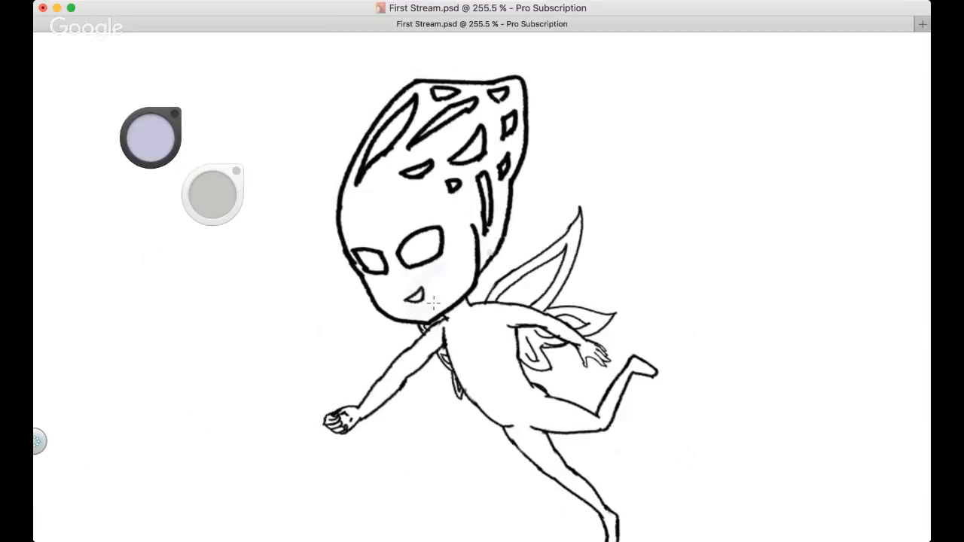
pyautogui.moveTo(433, 298); pyautogui.dragTo(455, 261)
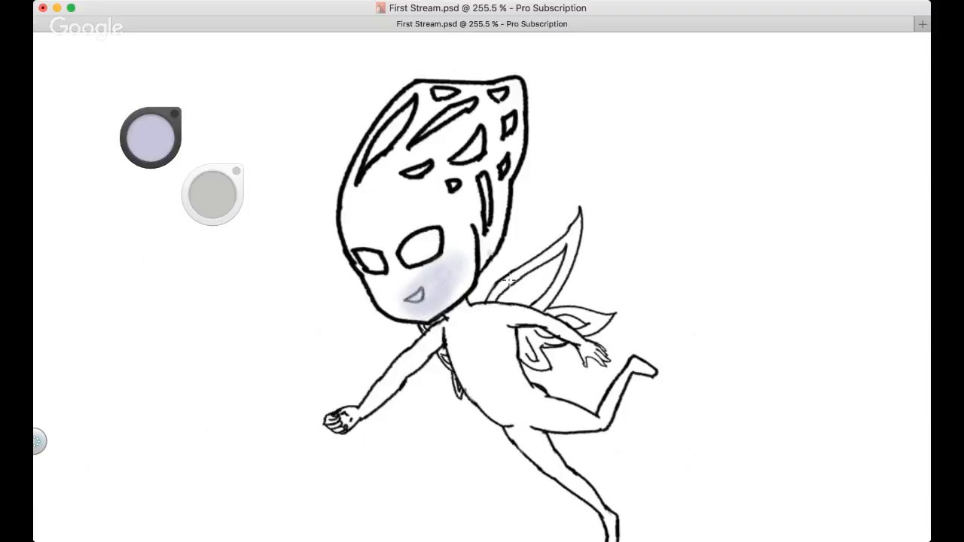
pyautogui.press('super+z')
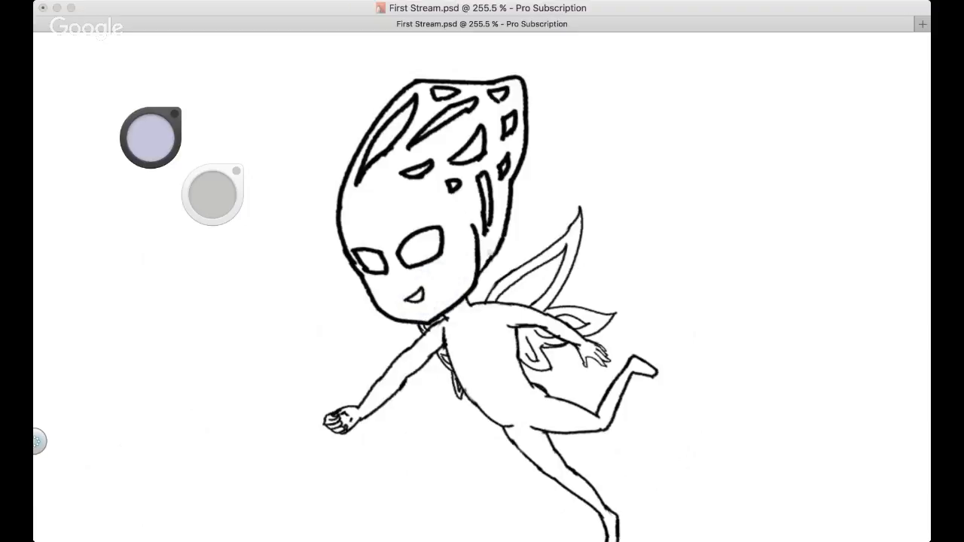
# Try brown shading on the fairy's cheek with a soft textured brush and a crosshatch brush, undoing both
pyautogui.moveTo(454, 278)
pyautogui.mouseDown()
pyautogui.moveTo(432, 306)
pyautogui.moveTo(465, 253)
pyautogui.moveTo(443, 290)
pyautogui.mouseUp()
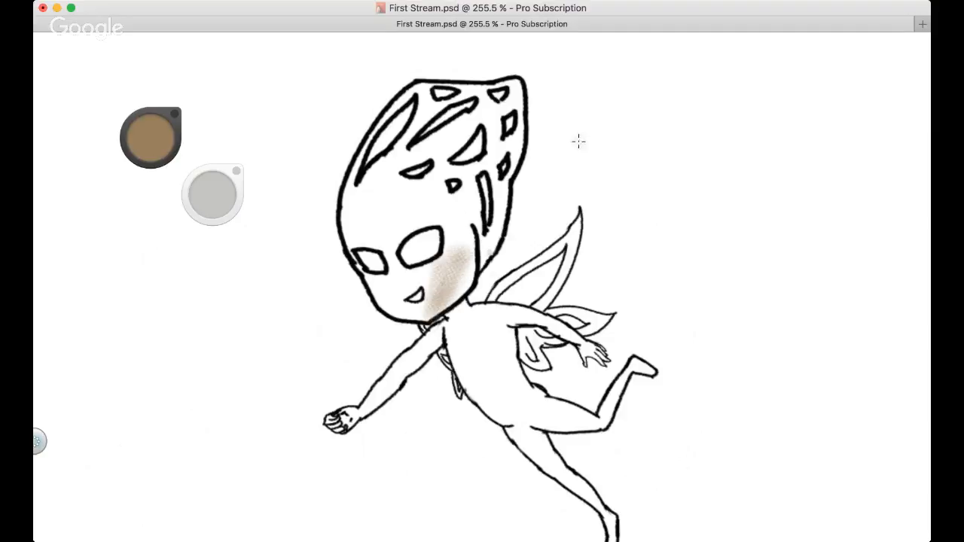
pyautogui.press('super+z')
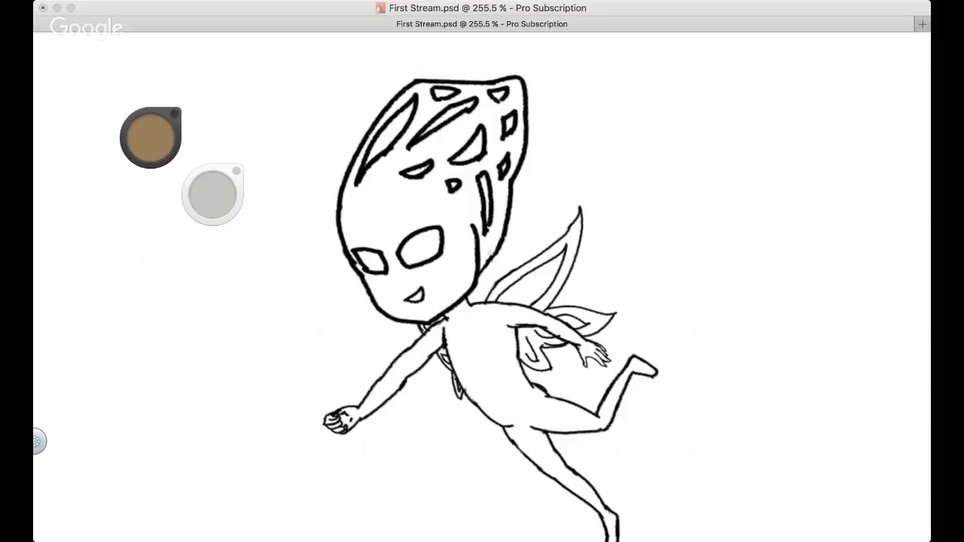
pyautogui.click(540, 280)
pyautogui.moveTo(440, 303); pyautogui.dragTo(458, 265)
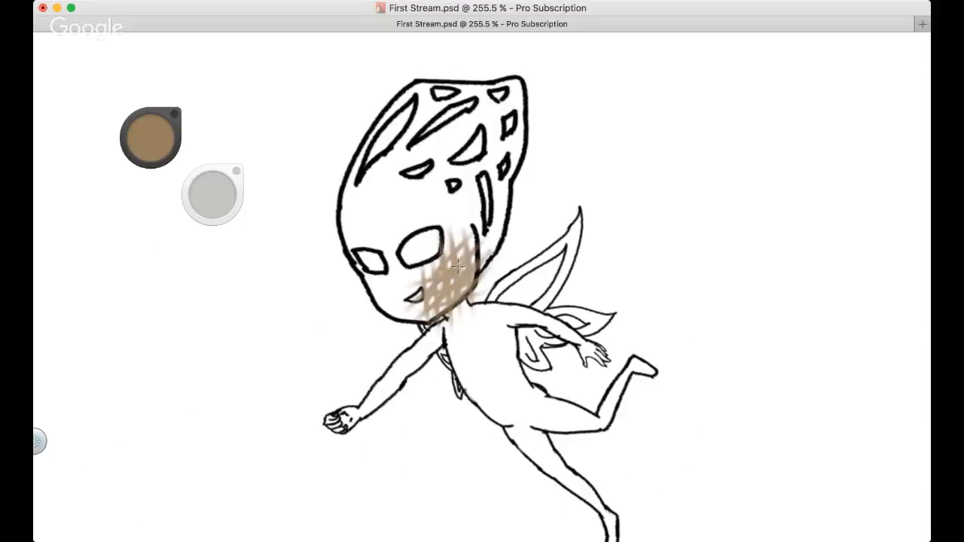
pyautogui.press('super+z')
# Test brown strokes on the fairy's face, including a radiating bristle brush on the cheek, and undo each one
pyautogui.moveTo(213, 206)
pyautogui.mouseDown()
pyautogui.moveTo(223, 190)
pyautogui.moveTo(204, 209)
pyautogui.mouseUp()
pyautogui.moveTo(394, 207)
pyautogui.mouseDown()
pyautogui.moveTo(382, 248)
pyautogui.moveTo(418, 204)
pyautogui.moveTo(393, 238)
pyautogui.moveTo(397, 249)
pyautogui.mouseUp()
pyautogui.press('super+z')
pyautogui.press('super+z')
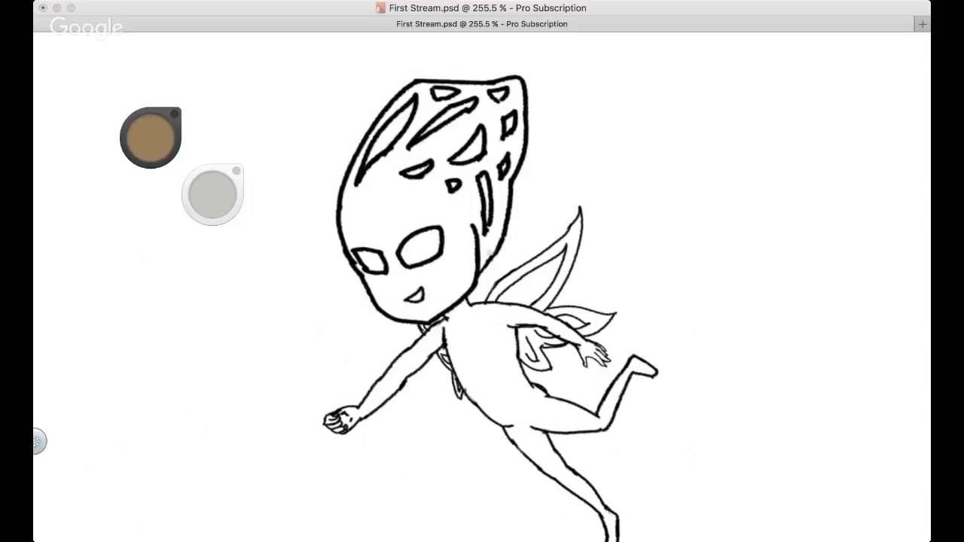
pyautogui.moveTo(465, 204); pyautogui.dragTo(457, 245)
pyautogui.press('super+z')
pyautogui.click(455, 282)
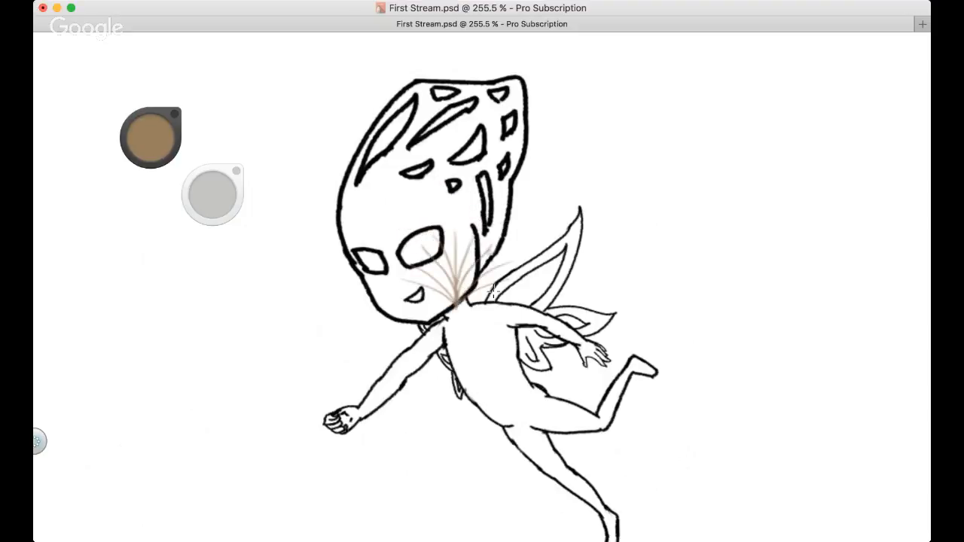
pyautogui.press('super+z')
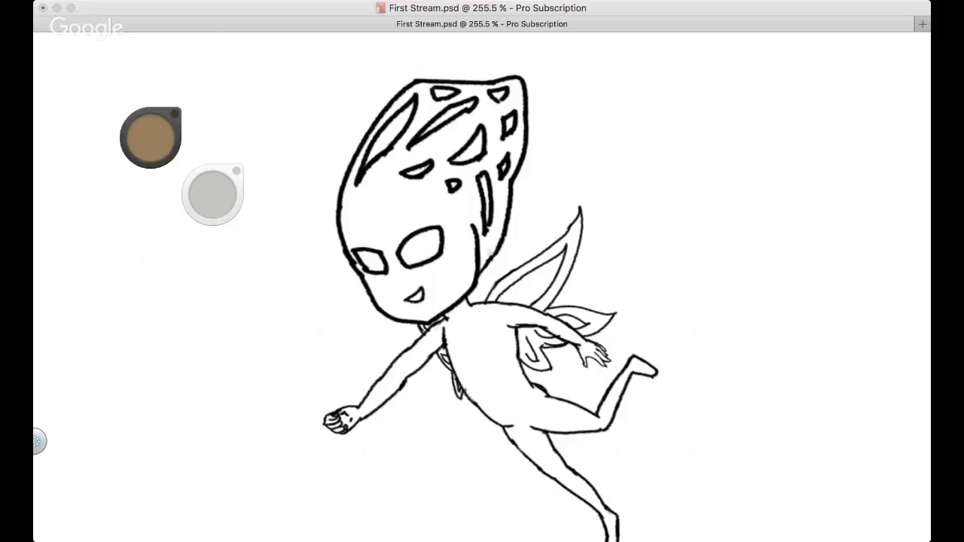
# Try a scribbled brown texture on the fairy's cheek with another brush, and undo it
pyautogui.click(586, 258)
pyautogui.click(461, 284)
pyautogui.press('super+z')
pyautogui.click(452, 270)
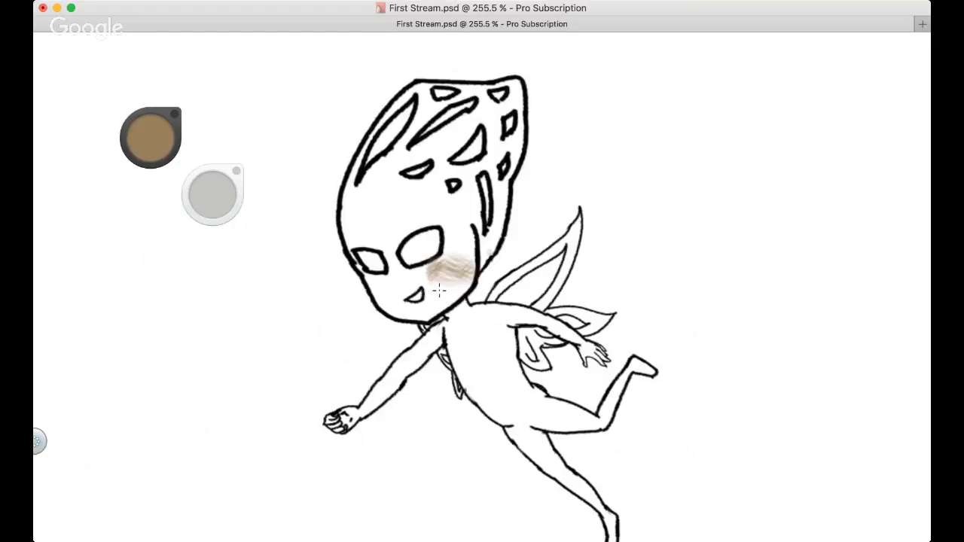
pyautogui.hotkey('ctrl', 'z')
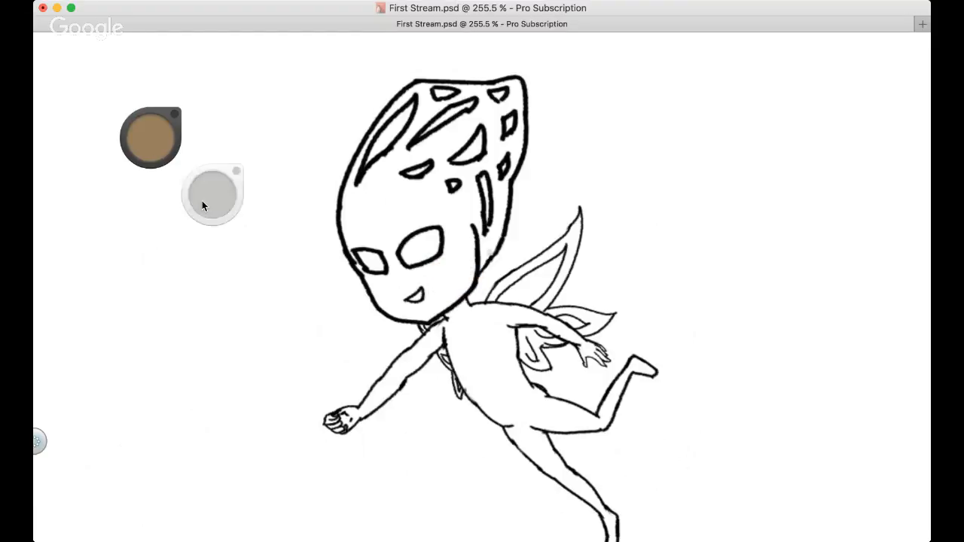
# Adjust the brush and darken the brown, testing it with a solid stroke above the fairy's near eye that is undone
pyautogui.moveTo(211, 198); pyautogui.dragTo(200, 198)
pyautogui.moveTo(214, 194); pyautogui.dragTo(205, 194)
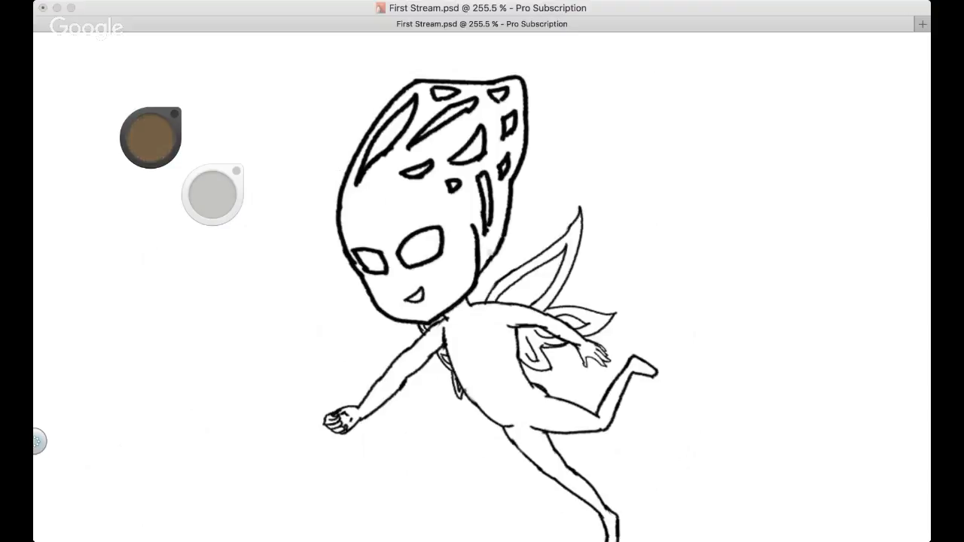
pyautogui.moveTo(416, 226)
pyautogui.mouseDown()
pyautogui.moveTo(454, 206)
pyautogui.moveTo(462, 234)
pyautogui.mouseUp()
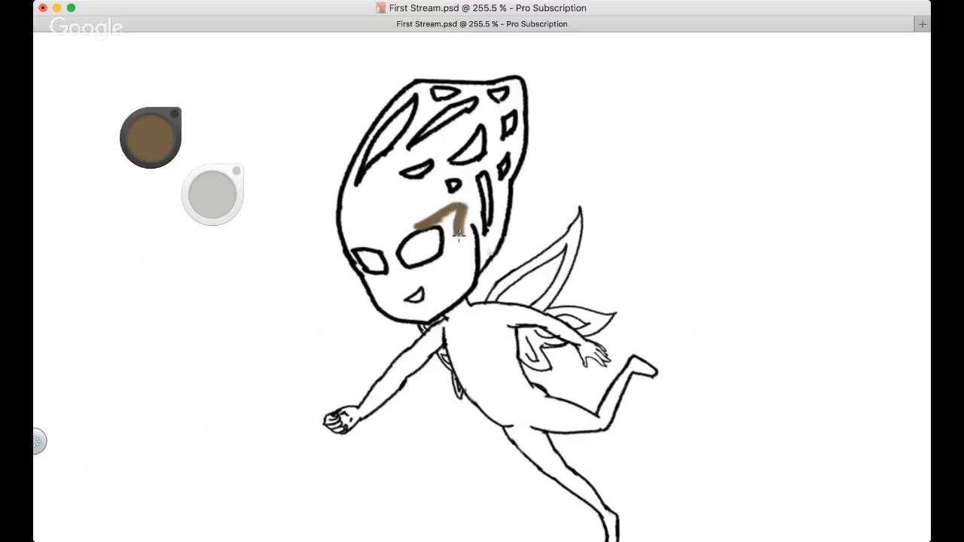
pyautogui.press('super+z')
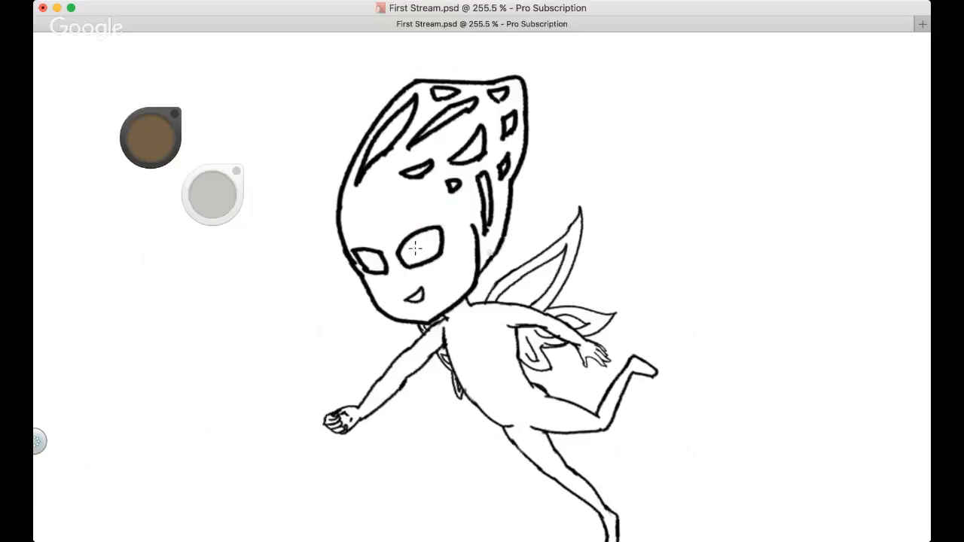
pyautogui.press('space')
pyautogui.scroll(5, 478, 280)
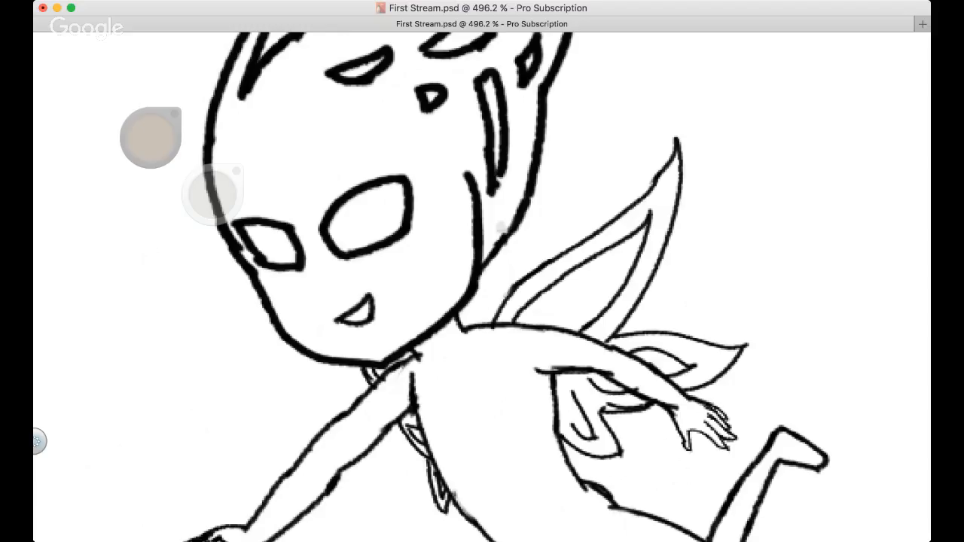
# Try brown strokes on the fairy's cheek with the current brush and undo them
pyautogui.scroll(-1, 478, 280)
pyautogui.moveTo(424, 317)
pyautogui.mouseDown()
pyautogui.moveTo(459, 157)
pyautogui.moveTo(463, 166)
pyautogui.mouseUp()
pyautogui.press('super+z')
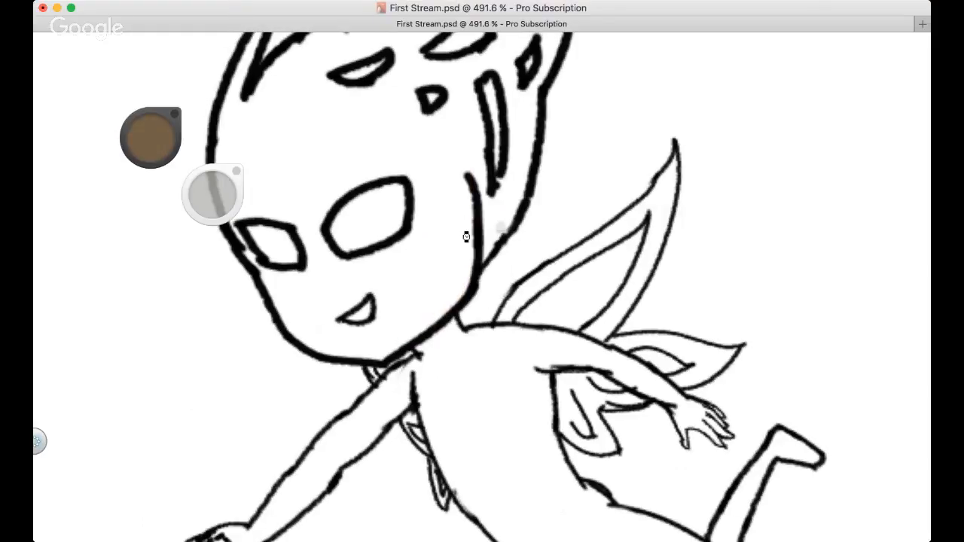
pyautogui.moveTo(418, 316); pyautogui.dragTo(365, 310)
pyautogui.click(213, 194)
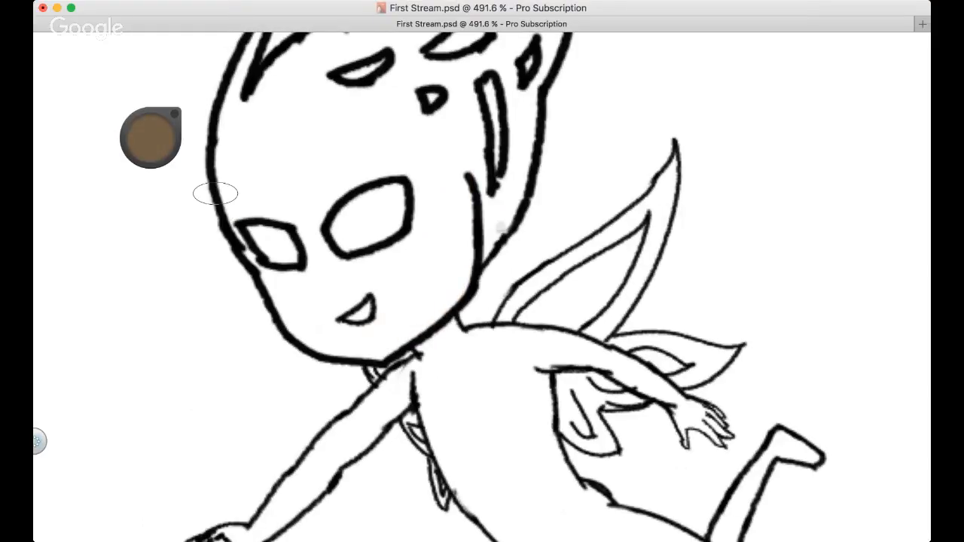
# Test a solid soft-edged brown stroke beside the fairy's near eye and another on the forehead, undoing both
pyautogui.moveTo(442, 157)
pyautogui.mouseDown()
pyautogui.moveTo(432, 240)
pyautogui.moveTo(418, 275)
pyautogui.mouseUp()
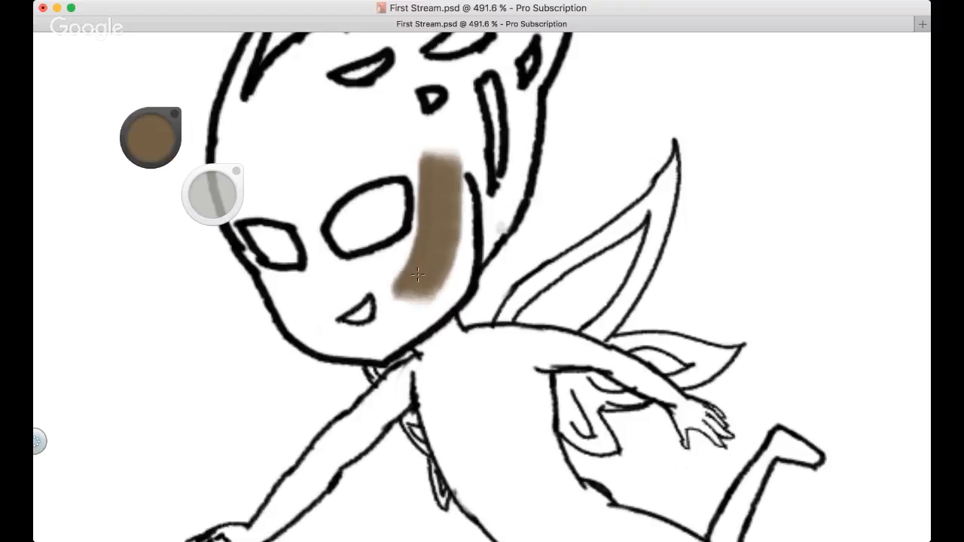
pyautogui.press('super+z')
pyautogui.moveTo(322, 133); pyautogui.dragTo(393, 181)
pyautogui.press('super+z')
pyautogui.click(204, 195)
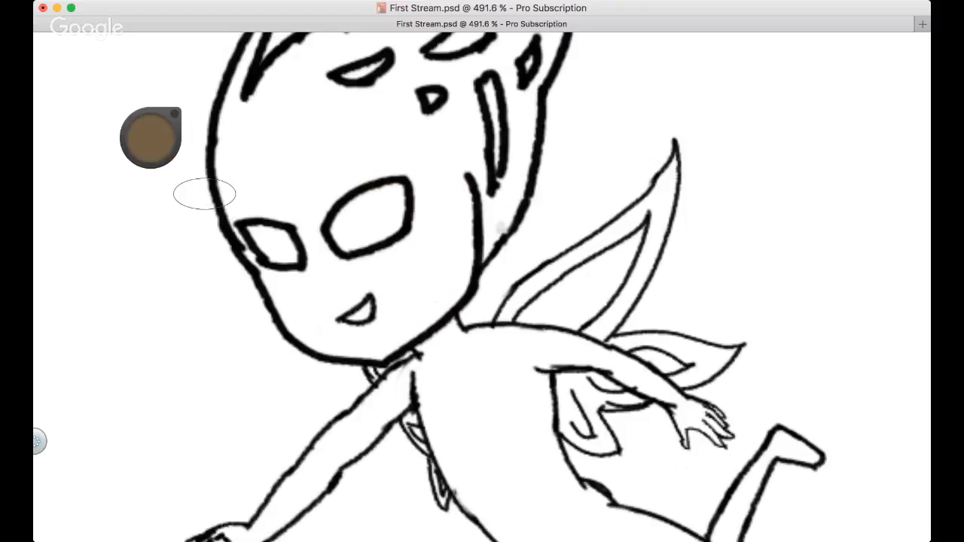
# Enlarge the brush and try wide textured brown strokes over the fairy's cheek and the side of the face, undoing each
pyautogui.moveTo(204, 194); pyautogui.dragTo(270, 194)
pyautogui.moveTo(428, 276); pyautogui.dragTo(394, 363)
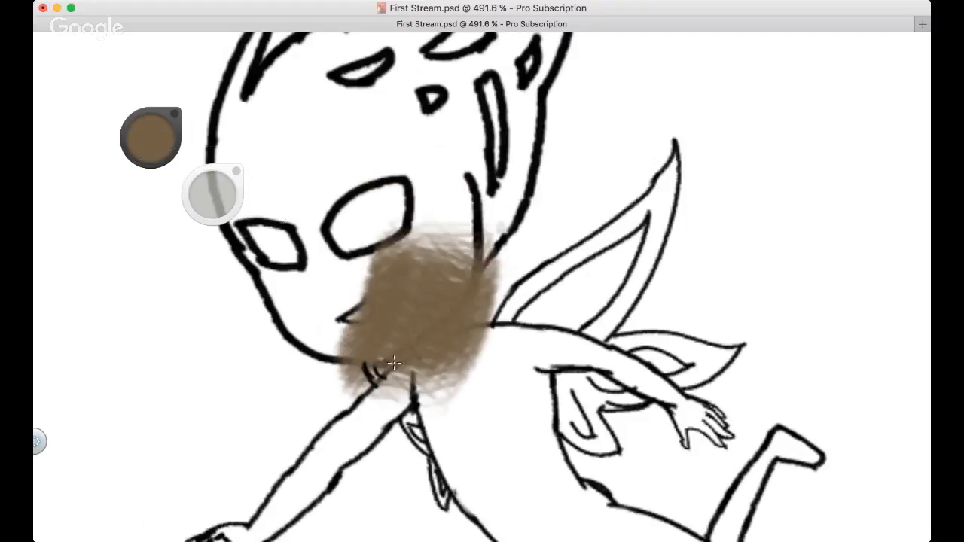
pyautogui.press('super+z')
pyautogui.moveTo(433, 124)
pyautogui.mouseDown()
pyautogui.moveTo(436, 241)
pyautogui.moveTo(317, 331)
pyautogui.mouseUp()
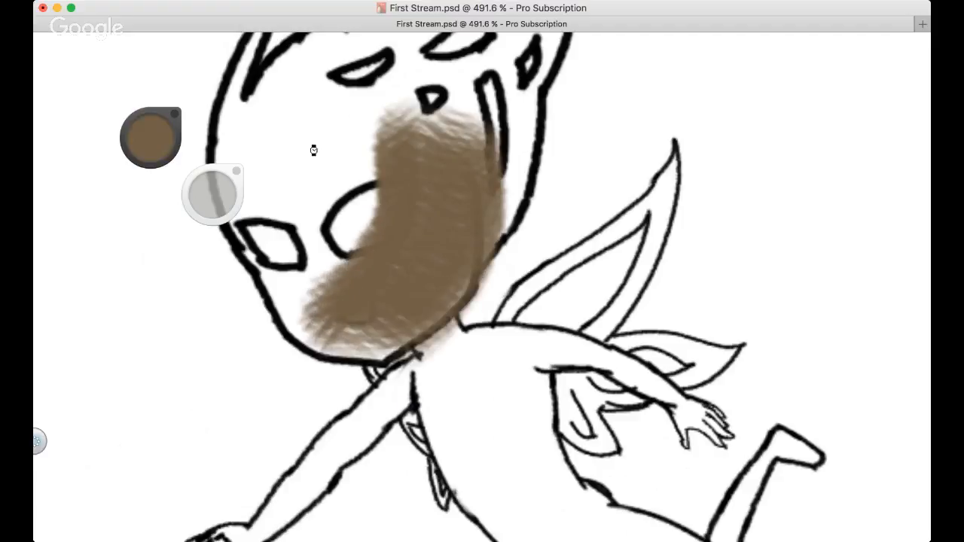
pyautogui.press('super+z')
# Test brown crosshatching on the fairy's forehead and cheek, and undo all of the test strokes
pyautogui.moveTo(293, 113)
pyautogui.mouseDown()
pyautogui.moveTo(318, 169)
pyautogui.moveTo(426, 156)
pyautogui.moveTo(413, 274)
pyautogui.moveTo(354, 302)
pyautogui.mouseUp()
pyautogui.moveTo(331, 290); pyautogui.dragTo(418, 324)
pyautogui.press('super+z')
pyautogui.press('super+z')
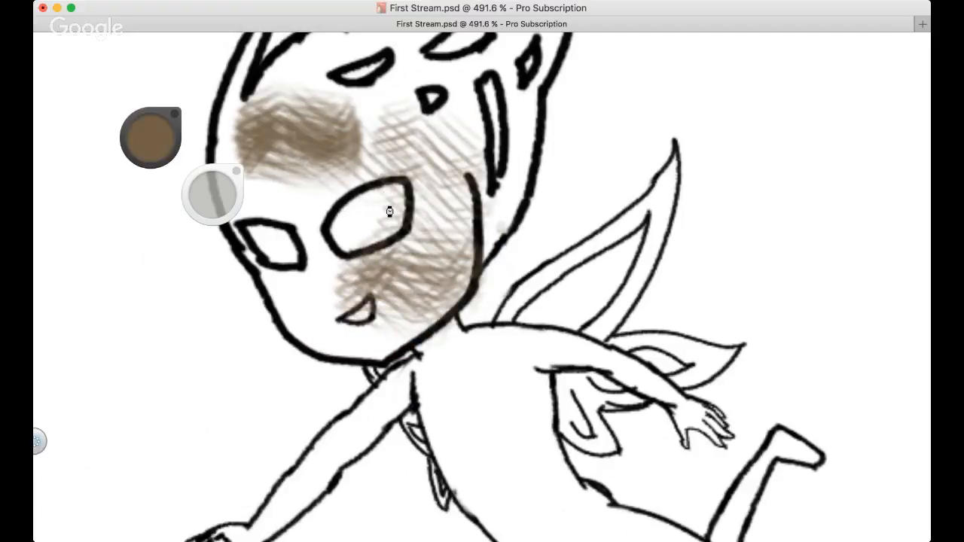
pyautogui.press('super+z')
pyautogui.press('super+z')
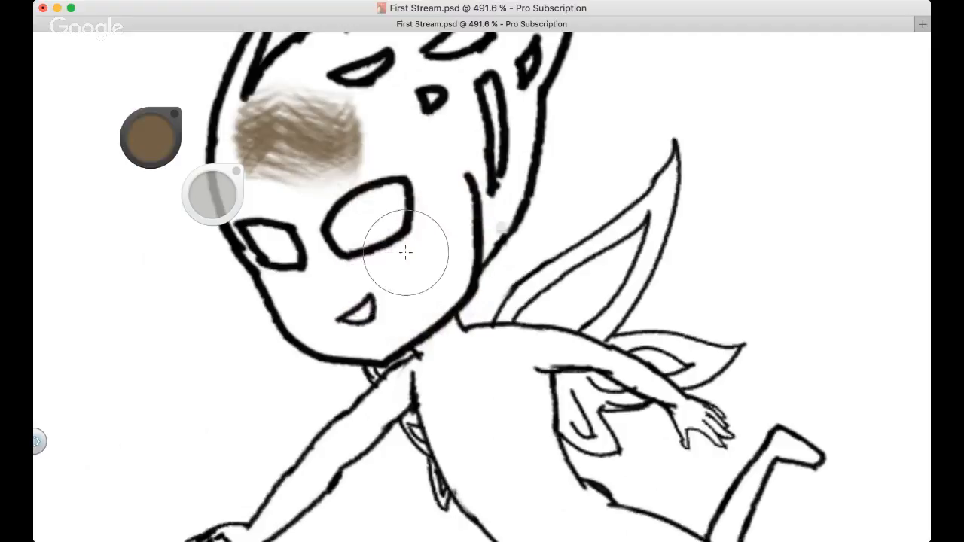
pyautogui.press('super+z')
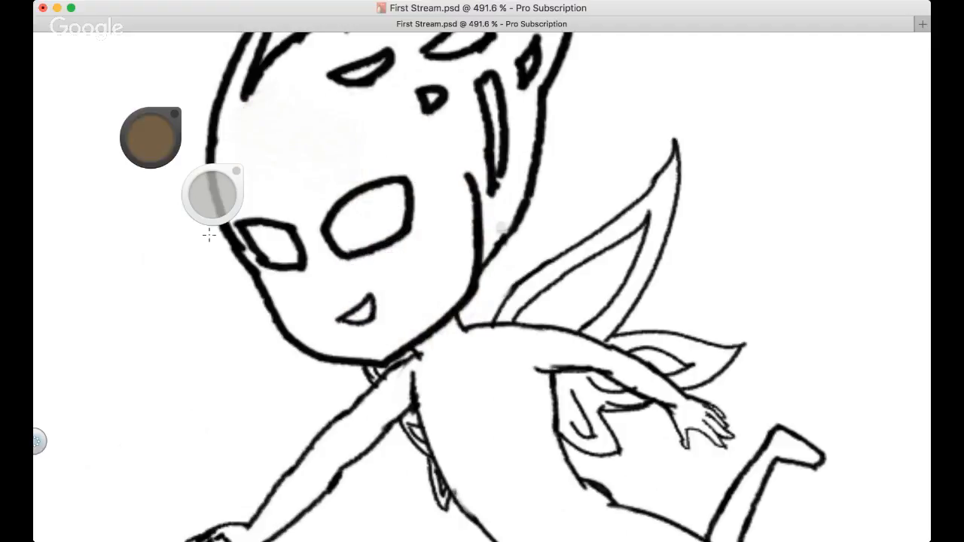
# Crosshatch brown shading over the fairy's head, torso, both arms and both legs
pyautogui.press('space')
pyautogui.moveTo(290, 232); pyautogui.dragTo(241, 234)
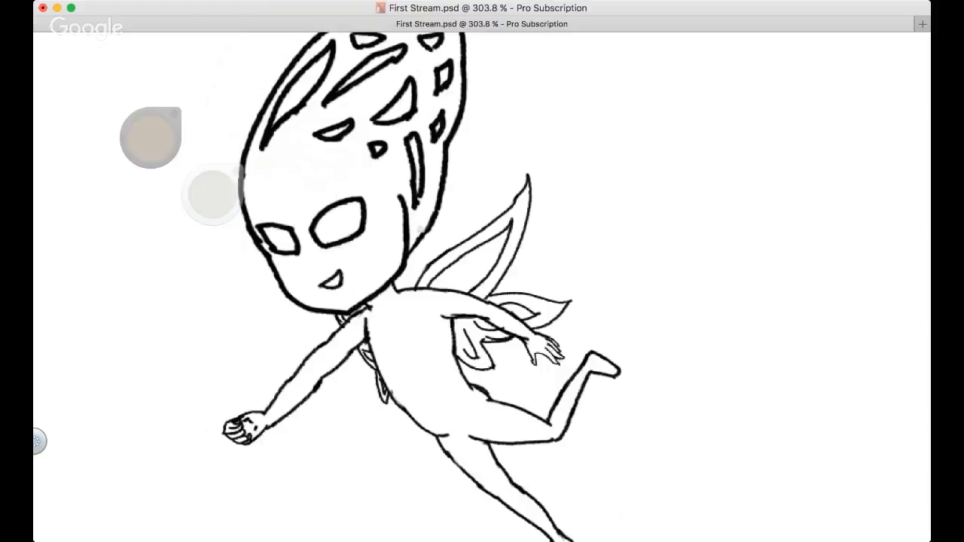
pyautogui.scroll(-3, 405, 214)
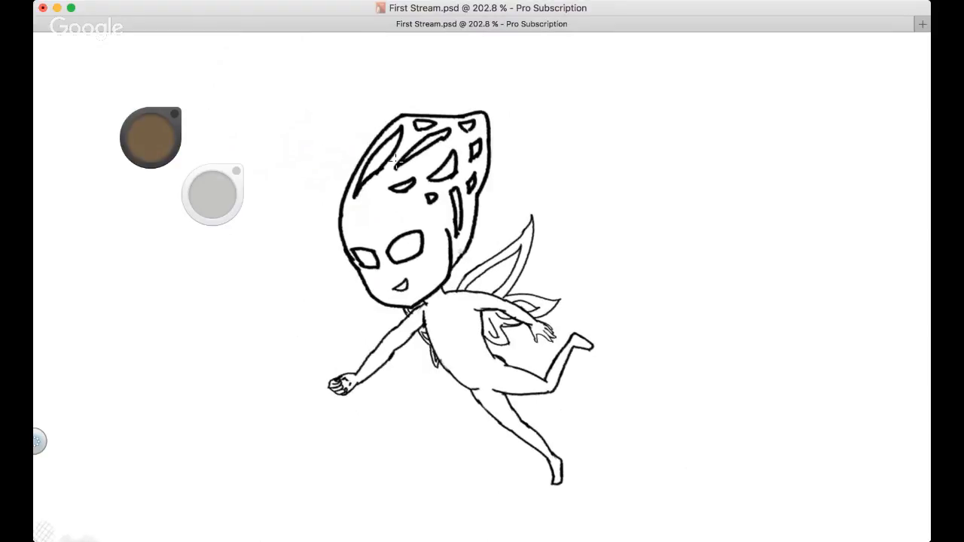
pyautogui.moveTo(396, 161)
pyautogui.mouseDown()
pyautogui.moveTo(378, 280)
pyautogui.moveTo(418, 297)
pyautogui.moveTo(429, 272)
pyautogui.moveTo(415, 274)
pyautogui.moveTo(438, 244)
pyautogui.moveTo(423, 219)
pyautogui.moveTo(394, 224)
pyautogui.moveTo(424, 187)
pyautogui.moveTo(421, 174)
pyautogui.moveTo(399, 167)
pyautogui.moveTo(437, 153)
pyautogui.moveTo(367, 241)
pyautogui.moveTo(351, 236)
pyautogui.moveTo(384, 180)
pyautogui.moveTo(345, 194)
pyautogui.moveTo(418, 120)
pyautogui.moveTo(376, 176)
pyautogui.moveTo(439, 192)
pyautogui.moveTo(456, 221)
pyautogui.moveTo(476, 120)
pyautogui.moveTo(444, 116)
pyautogui.moveTo(444, 250)
pyautogui.moveTo(408, 242)
pyautogui.moveTo(384, 286)
pyautogui.moveTo(414, 300)
pyautogui.moveTo(431, 283)
pyautogui.moveTo(375, 243)
pyautogui.moveTo(362, 204)
pyautogui.moveTo(382, 188)
pyautogui.moveTo(388, 141)
pyautogui.moveTo(420, 162)
pyautogui.moveTo(445, 233)
pyautogui.moveTo(406, 343)
pyautogui.moveTo(439, 311)
pyautogui.moveTo(463, 332)
pyautogui.moveTo(450, 345)
pyautogui.moveTo(467, 338)
pyautogui.moveTo(475, 380)
pyautogui.moveTo(452, 366)
pyautogui.moveTo(489, 388)
pyautogui.moveTo(527, 376)
pyautogui.moveTo(497, 369)
pyautogui.moveTo(566, 369)
pyautogui.mouseUp()
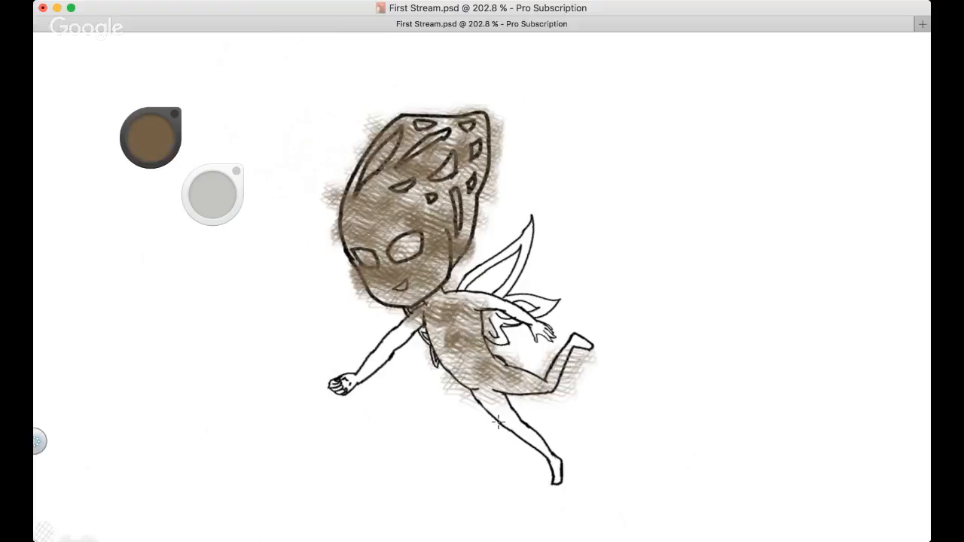
pyautogui.moveTo(484, 401)
pyautogui.mouseDown()
pyautogui.moveTo(516, 421)
pyautogui.moveTo(501, 425)
pyautogui.moveTo(559, 457)
pyautogui.mouseUp()
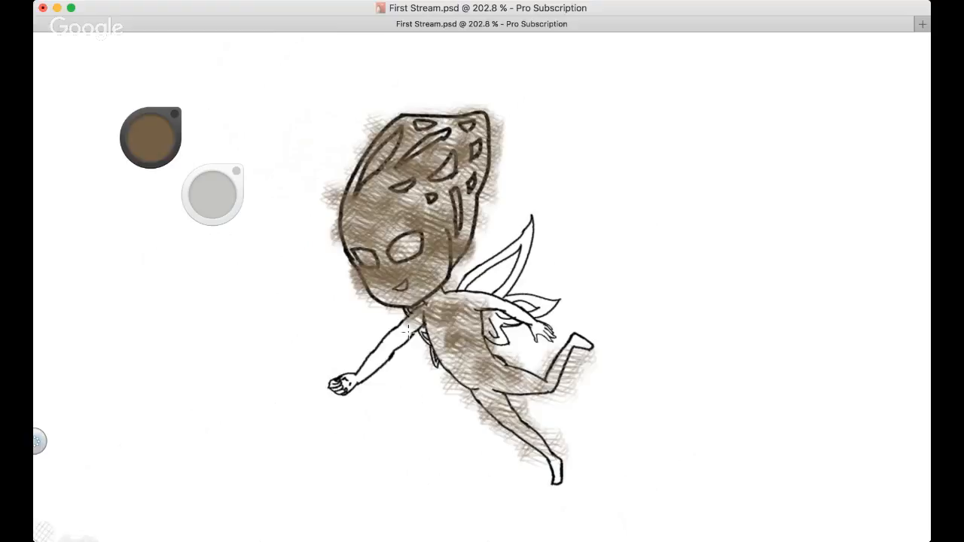
pyautogui.moveTo(408, 331)
pyautogui.mouseDown()
pyautogui.moveTo(372, 372)
pyautogui.moveTo(399, 353)
pyautogui.moveTo(377, 363)
pyautogui.mouseUp()
pyautogui.moveTo(467, 313)
pyautogui.mouseDown()
pyautogui.moveTo(482, 300)
pyautogui.moveTo(520, 315)
pyautogui.moveTo(494, 311)
pyautogui.moveTo(486, 324)
pyautogui.mouseUp()
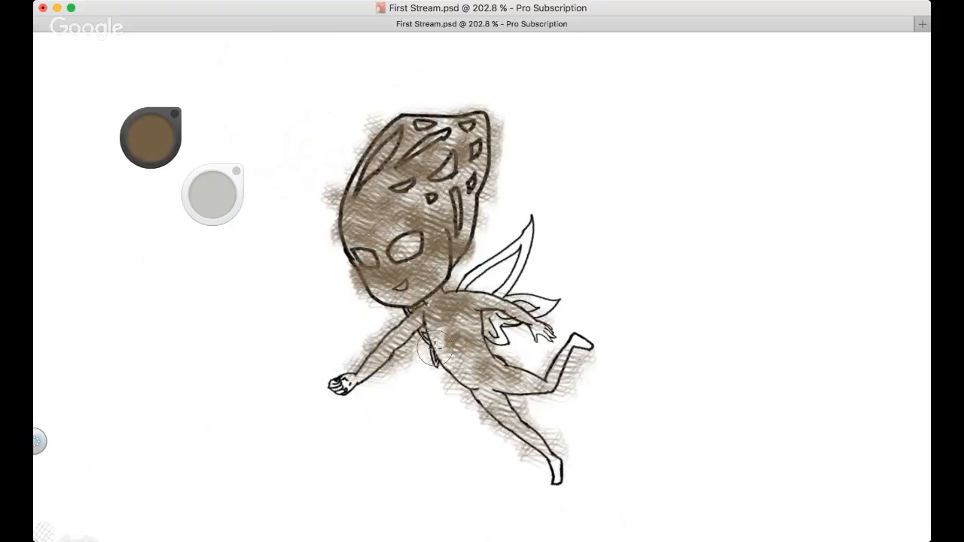
pyautogui.moveTo(390, 374); pyautogui.dragTo(400, 363)
# Erase the brown shading that spills outside the outline of the fairy's outstretched arm and head
pyautogui.press('space')
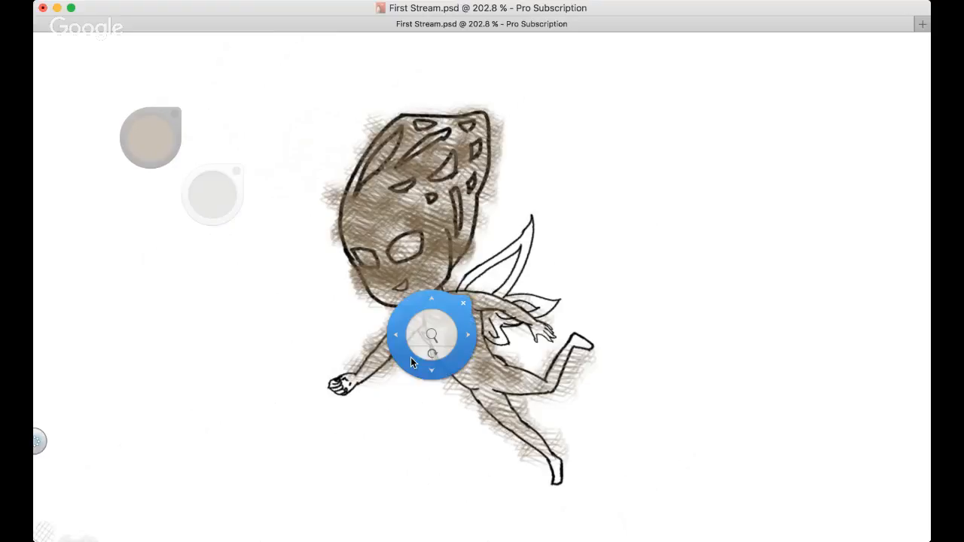
pyautogui.moveTo(431, 336); pyautogui.dragTo(471, 316)
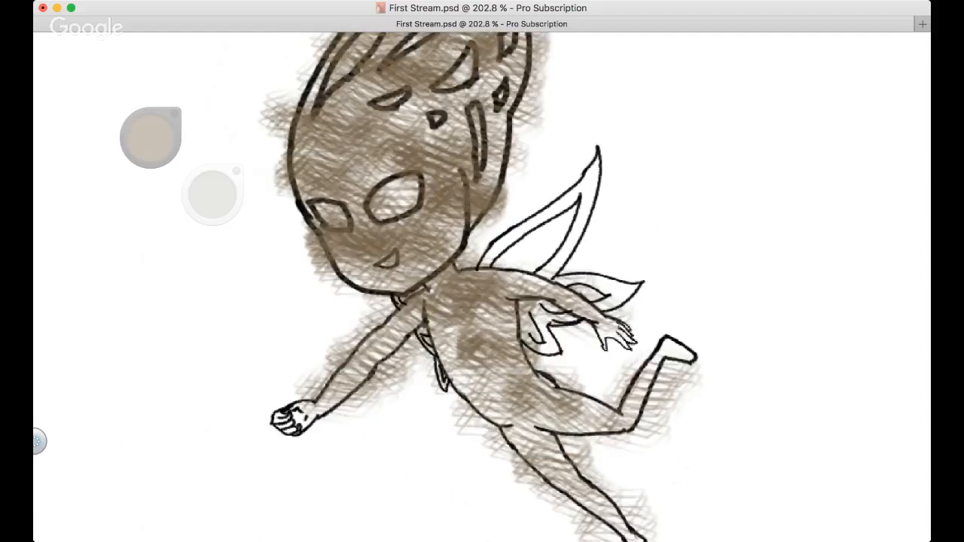
pyautogui.moveTo(412, 372); pyautogui.dragTo(427, 296)
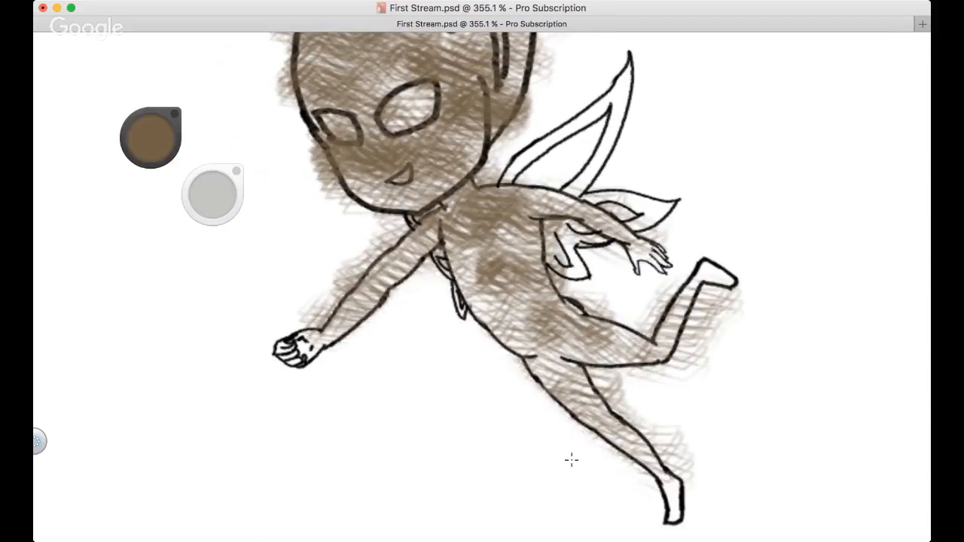
pyautogui.press('space')
pyautogui.moveTo(269, 311); pyautogui.dragTo(294, 341)
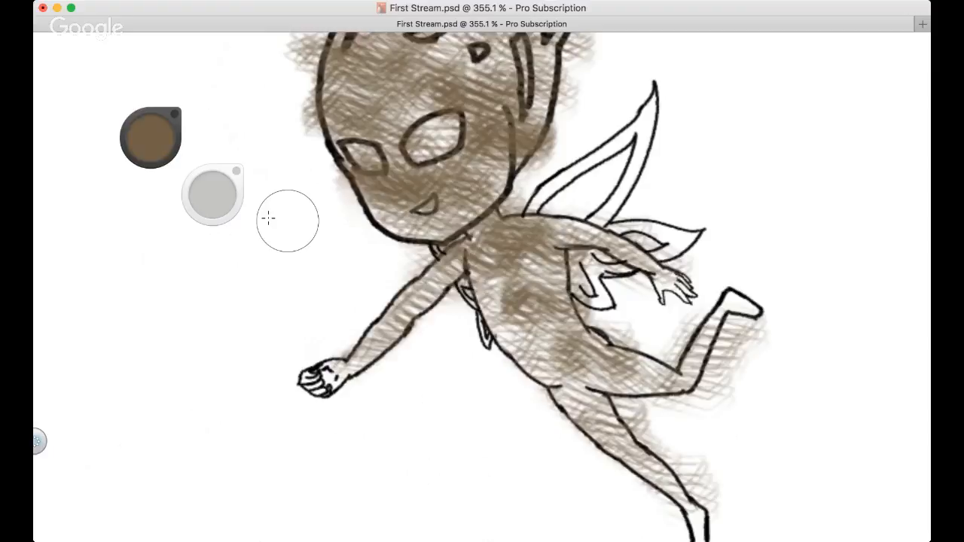
pyautogui.press('space')
pyautogui.moveTo(256, 233); pyautogui.dragTo(235, 455)
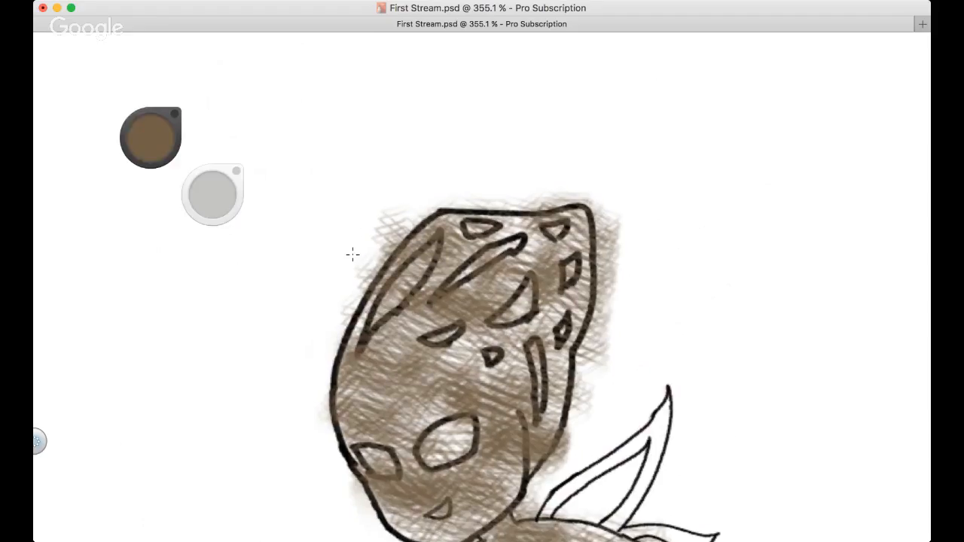
pyautogui.moveTo(353, 254)
pyautogui.mouseDown()
pyautogui.moveTo(607, 211)
pyautogui.moveTo(613, 273)
pyautogui.moveTo(600, 392)
pyautogui.moveTo(567, 484)
pyautogui.mouseUp()
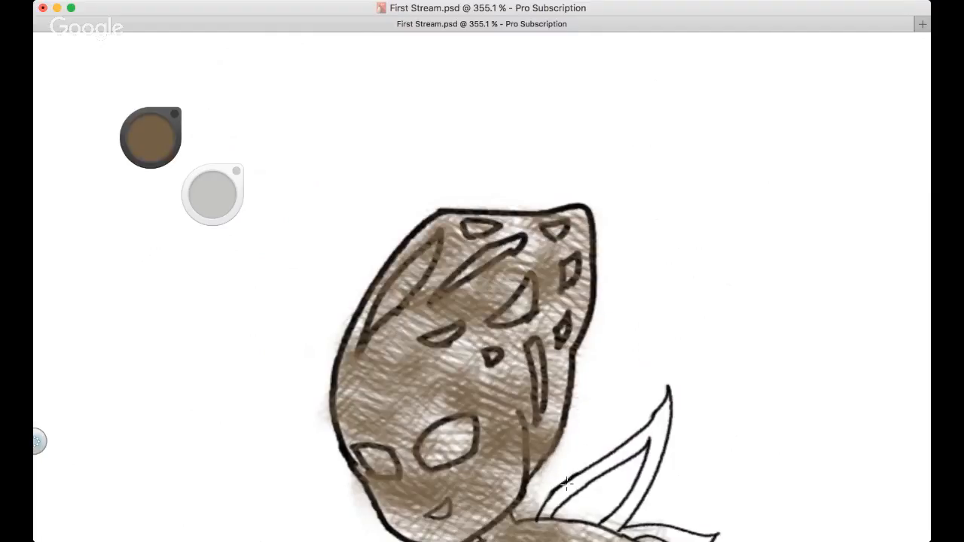
# Erase the brown overspill from the wings behind the torso and from around both of the fairy's legs
pyautogui.moveTo(416, 382); pyautogui.dragTo(270, 101)
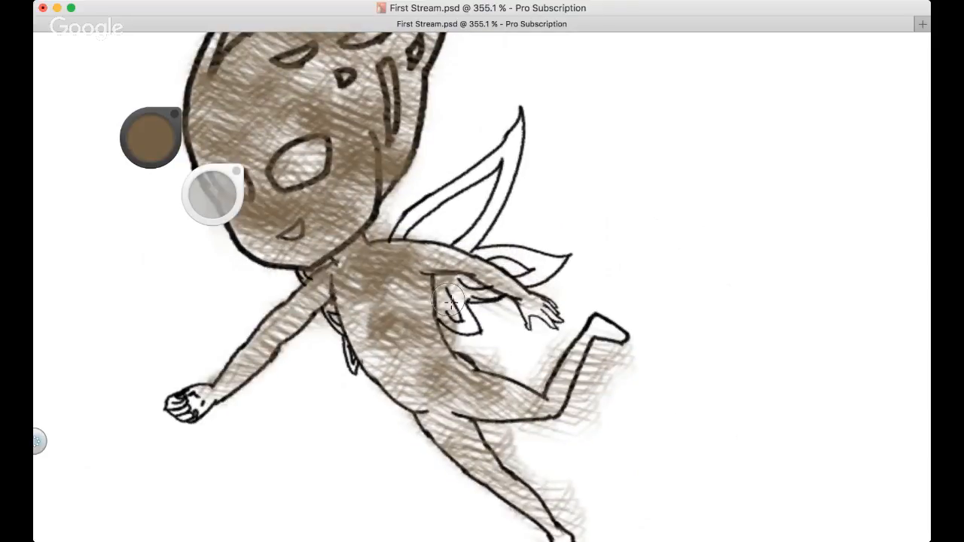
pyautogui.moveTo(449, 301)
pyautogui.mouseDown()
pyautogui.moveTo(487, 305)
pyautogui.moveTo(449, 288)
pyautogui.moveTo(450, 313)
pyautogui.moveTo(476, 349)
pyautogui.moveTo(516, 355)
pyautogui.moveTo(497, 356)
pyautogui.moveTo(557, 339)
pyautogui.moveTo(601, 389)
pyautogui.moveTo(585, 417)
pyautogui.moveTo(603, 368)
pyautogui.moveTo(626, 364)
pyautogui.moveTo(610, 361)
pyautogui.moveTo(586, 398)
pyautogui.moveTo(527, 432)
pyautogui.moveTo(586, 431)
pyautogui.mouseUp()
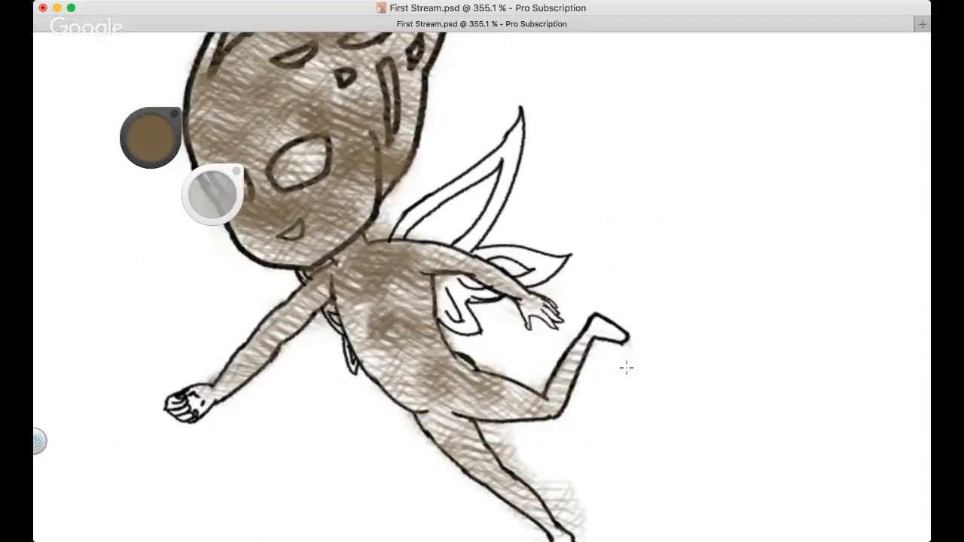
pyautogui.press('space')
pyautogui.moveTo(389, 373); pyautogui.dragTo(388, 246)
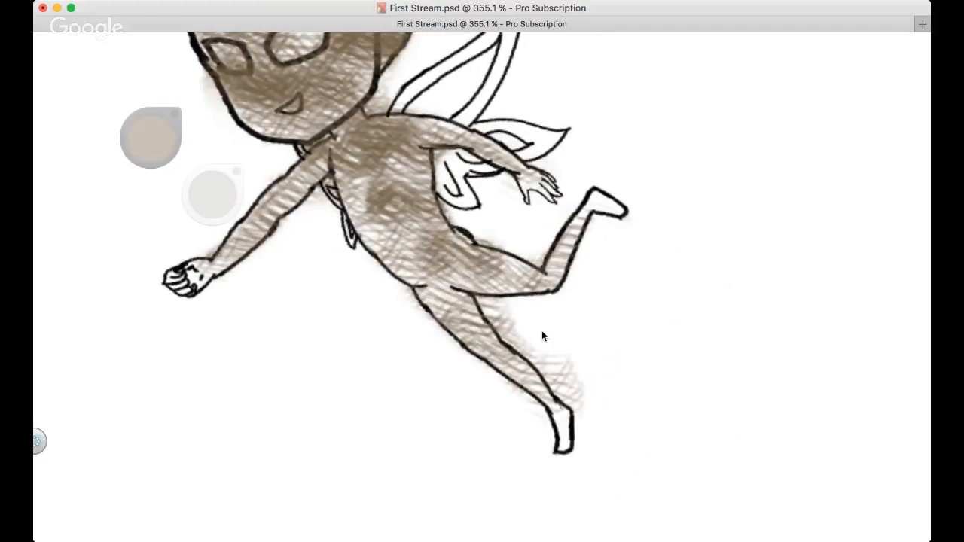
pyautogui.moveTo(544, 355); pyautogui.dragTo(573, 387)
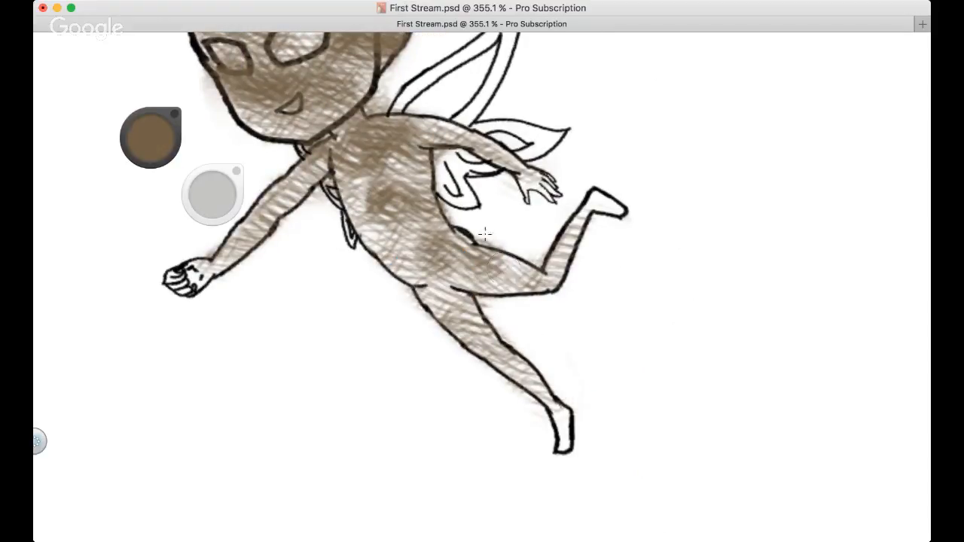
# Erase the brown shading from inside both of the fairy's eyes so they are white
pyautogui.moveTo(292, 230); pyautogui.dragTo(368, 379)
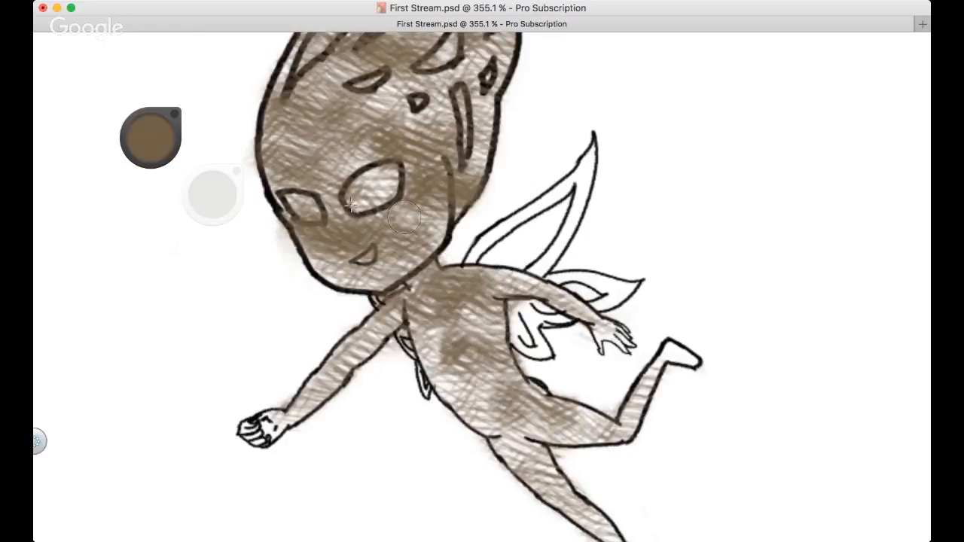
pyautogui.moveTo(302, 199); pyautogui.dragTo(326, 323)
pyautogui.scroll(-3, 353, 311)
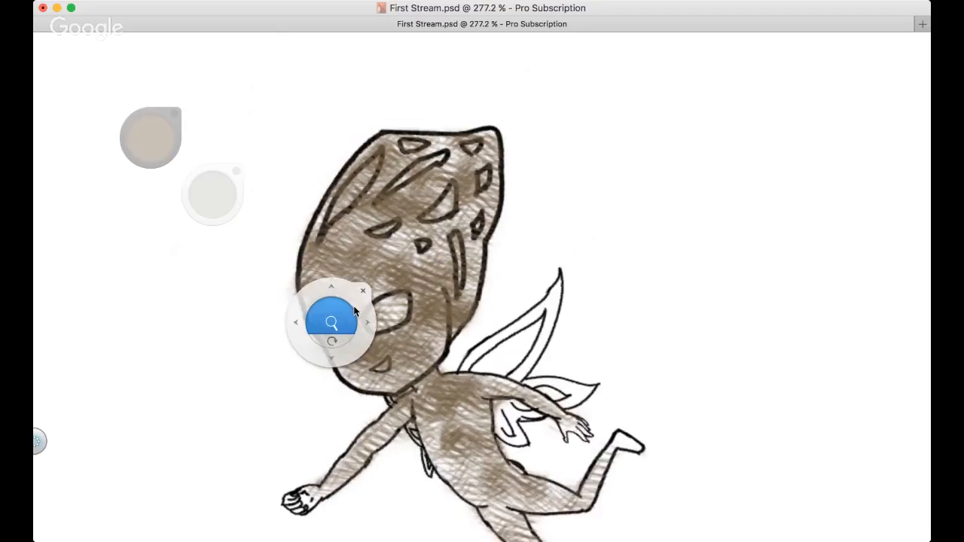
pyautogui.moveTo(398, 296)
pyautogui.mouseDown()
pyautogui.moveTo(383, 314)
pyautogui.moveTo(327, 324)
pyautogui.moveTo(338, 329)
pyautogui.mouseUp()
pyautogui.scroll(-1, 462, 292)
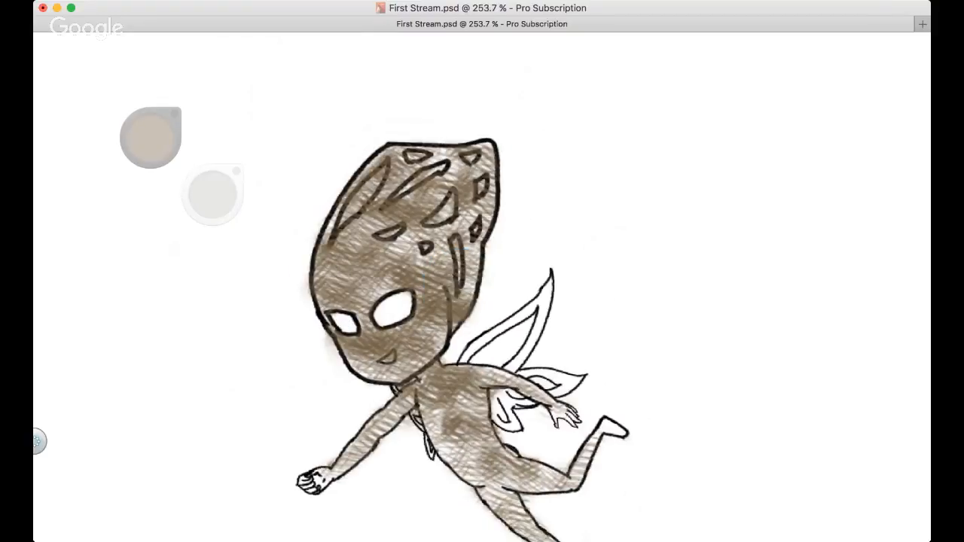
# Try a huge speckled brush stamp over the fairy's torso and undo it
pyautogui.moveTo(372, 273); pyautogui.dragTo(385, 255)
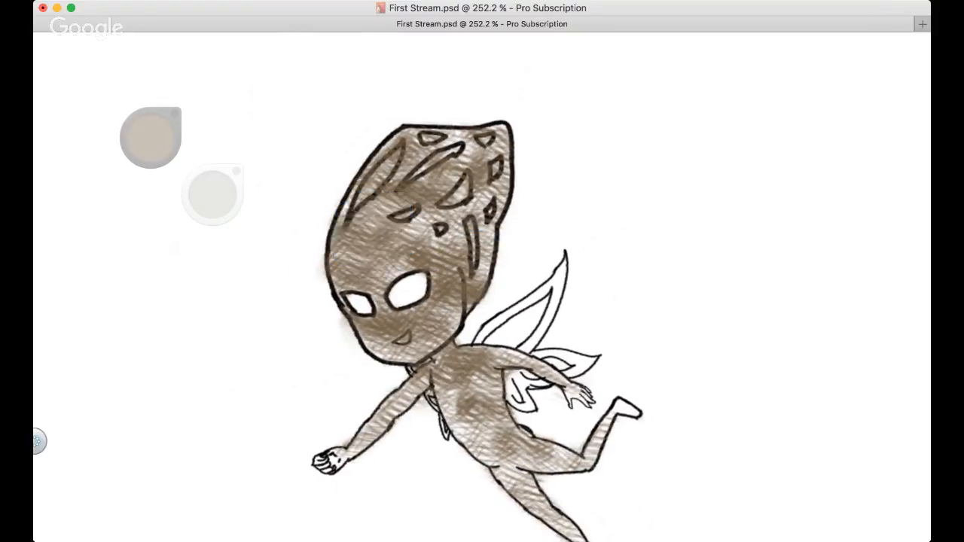
pyautogui.scroll(5, 380, 222)
pyautogui.scroll(-4, 272, 142)
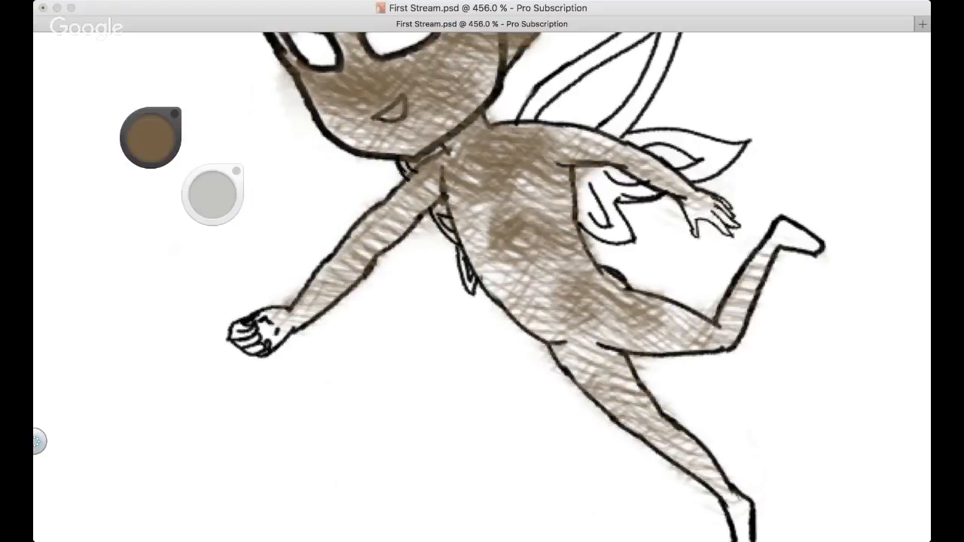
pyautogui.click(516, 259)
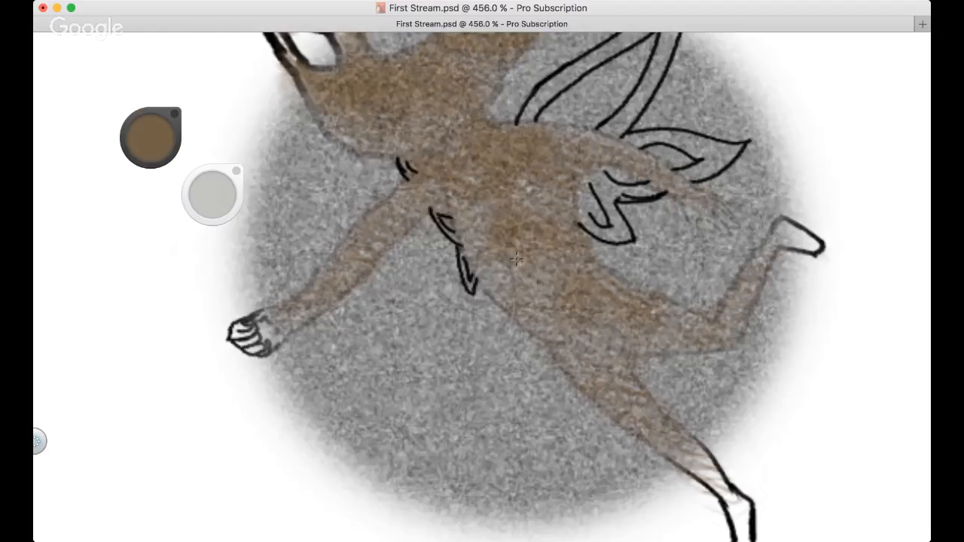
pyautogui.press('super+z')
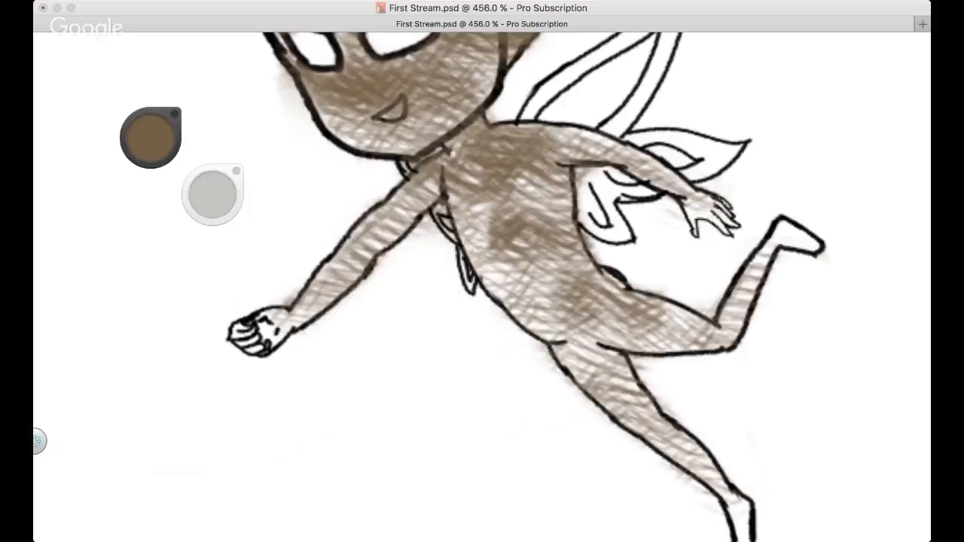
# Deepen the brown on the fairy's belly, chest and outstretched arm with denser textured strokes
pyautogui.moveTo(499, 235)
pyautogui.mouseDown()
pyautogui.moveTo(537, 254)
pyautogui.moveTo(573, 311)
pyautogui.moveTo(596, 324)
pyautogui.mouseUp()
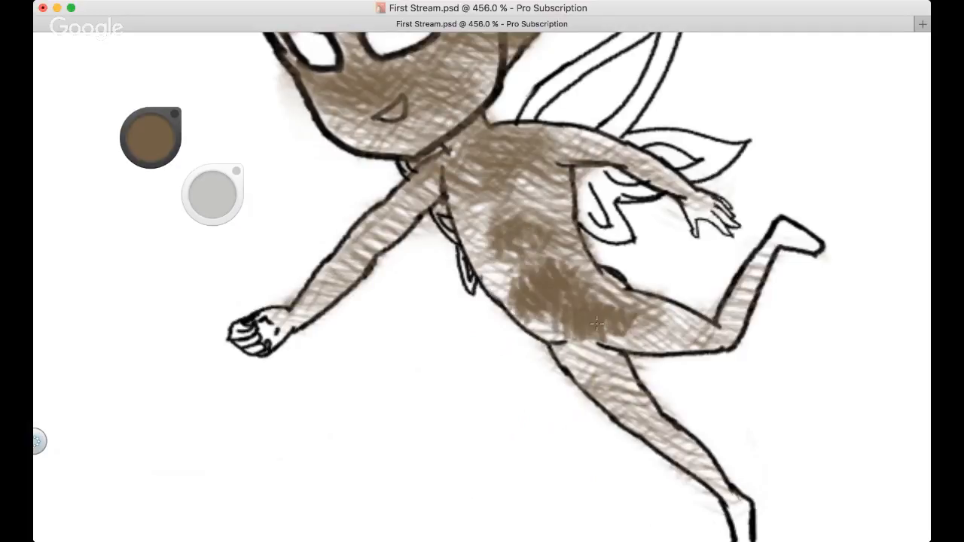
pyautogui.scroll(-5, 502, 288)
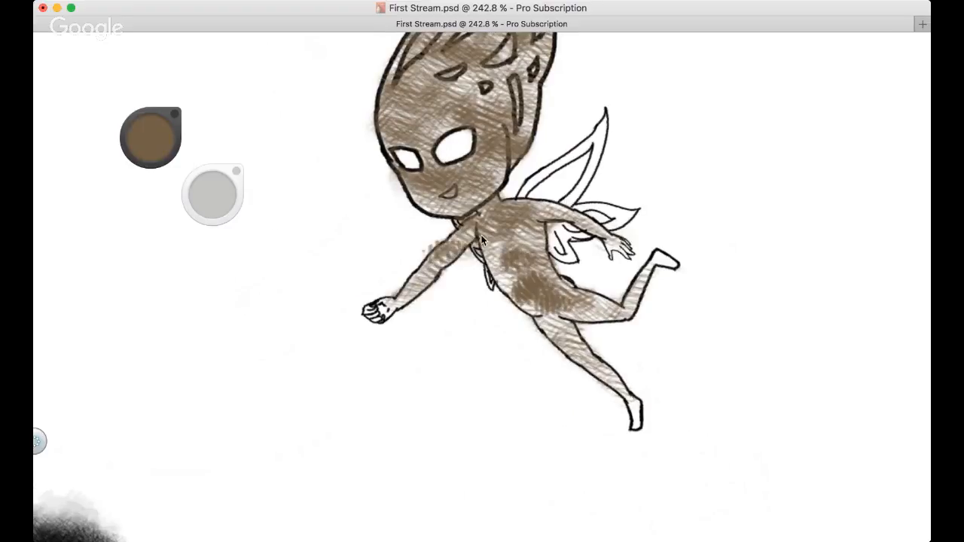
pyautogui.moveTo(428, 307)
pyautogui.mouseDown()
pyautogui.moveTo(454, 342)
pyautogui.moveTo(396, 401)
pyautogui.moveTo(449, 422)
pyautogui.mouseUp()
pyautogui.press('super+z')
pyautogui.moveTo(519, 249)
pyautogui.mouseDown()
pyautogui.moveTo(528, 241)
pyautogui.moveTo(535, 271)
pyautogui.moveTo(531, 226)
pyautogui.moveTo(552, 314)
pyautogui.mouseUp()
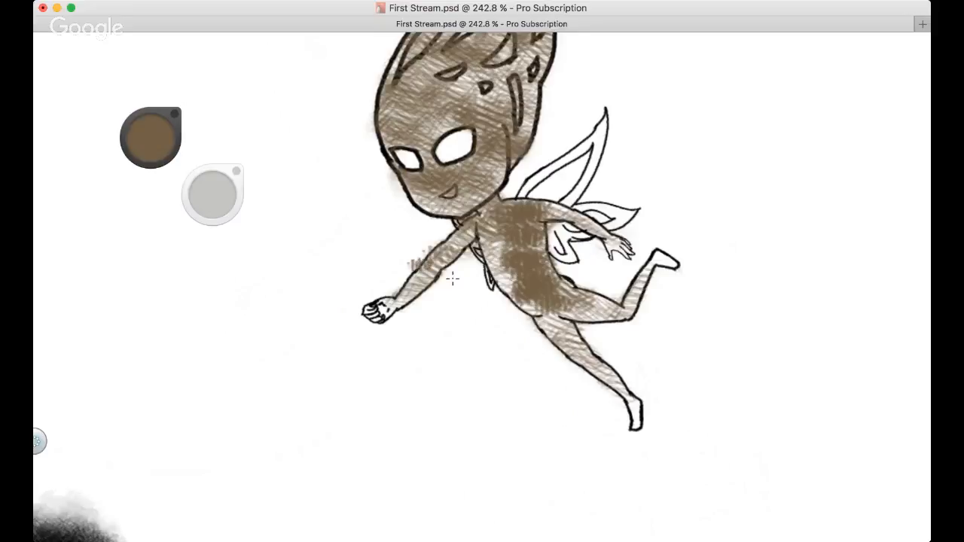
pyautogui.moveTo(447, 259); pyautogui.dragTo(462, 239)
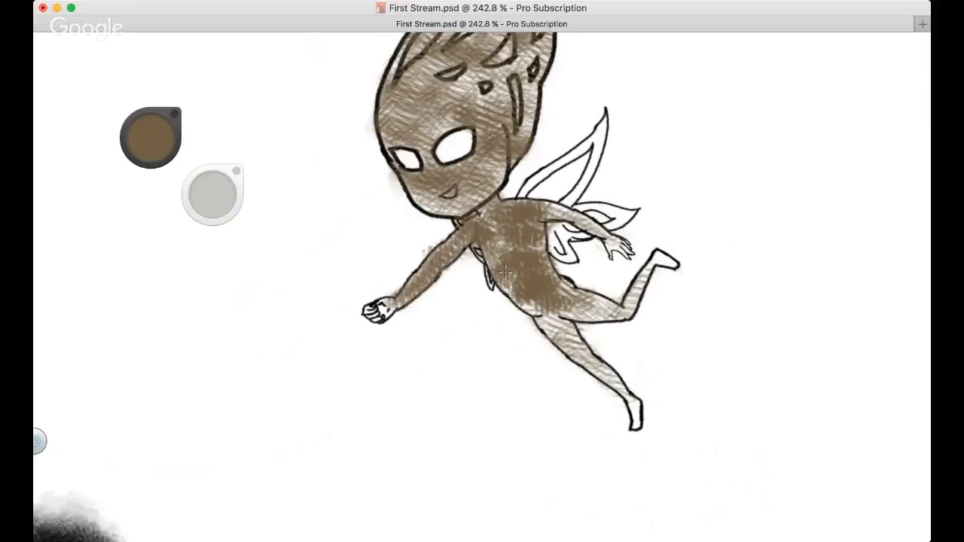
# Cover the fairy's arms, hands, legs and head with dense textured brown strokes
pyautogui.moveTo(512, 285)
pyautogui.mouseDown()
pyautogui.moveTo(572, 316)
pyautogui.moveTo(612, 312)
pyautogui.moveTo(595, 302)
pyautogui.mouseUp()
pyautogui.press('space')
pyautogui.moveTo(472, 237); pyautogui.dragTo(358, 266)
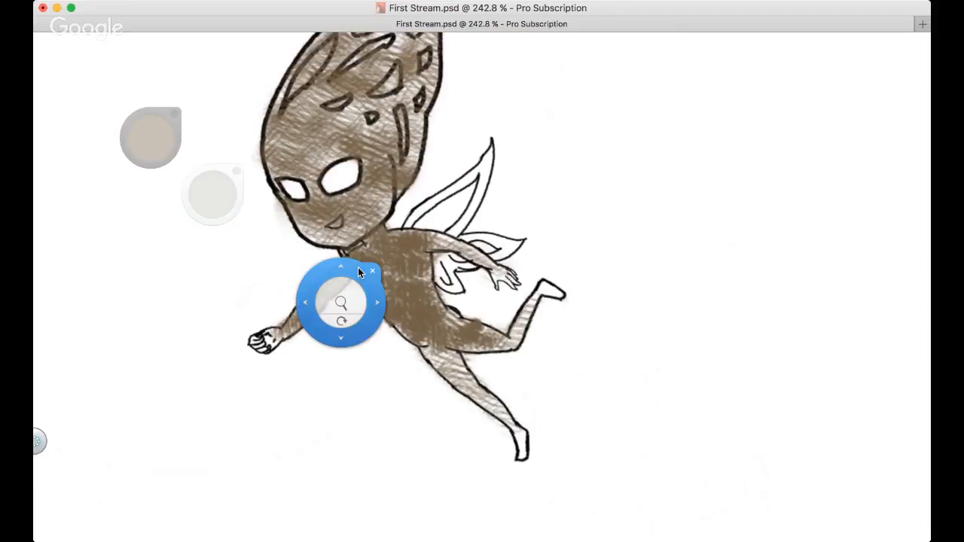
pyautogui.moveTo(444, 238); pyautogui.dragTo(518, 285)
pyautogui.moveTo(527, 323)
pyautogui.mouseDown()
pyautogui.moveTo(489, 343)
pyautogui.moveTo(516, 336)
pyautogui.moveTo(549, 290)
pyautogui.mouseUp()
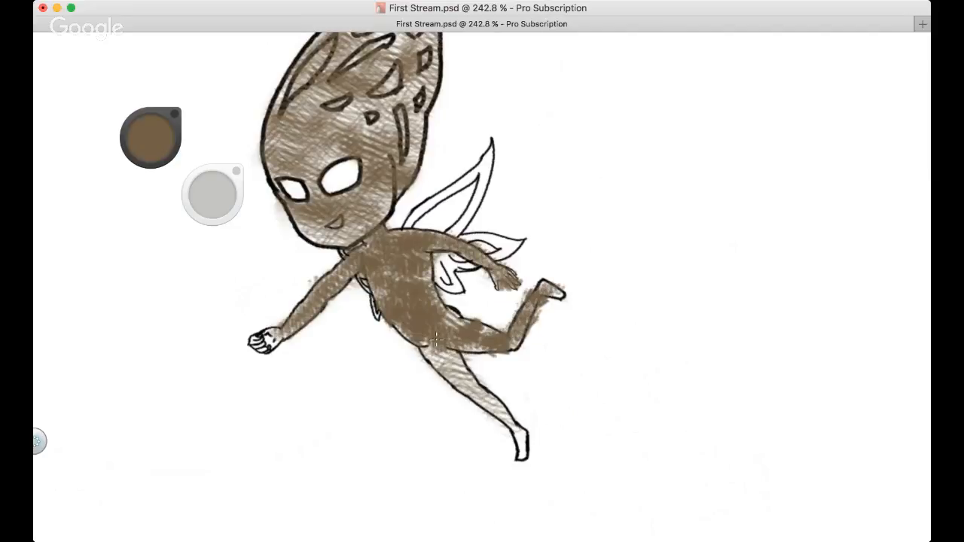
pyautogui.moveTo(441, 341)
pyautogui.mouseDown()
pyautogui.moveTo(463, 381)
pyautogui.moveTo(511, 416)
pyautogui.moveTo(488, 407)
pyautogui.moveTo(516, 429)
pyautogui.moveTo(517, 459)
pyautogui.mouseUp()
pyautogui.moveTo(249, 339); pyautogui.dragTo(286, 331)
pyautogui.moveTo(237, 274); pyautogui.dragTo(275, 380)
pyautogui.moveTo(316, 281)
pyautogui.mouseDown()
pyautogui.moveTo(315, 225)
pyautogui.moveTo(343, 206)
pyautogui.moveTo(352, 226)
pyautogui.moveTo(334, 254)
pyautogui.moveTo(347, 273)
pyautogui.moveTo(357, 232)
pyautogui.moveTo(351, 323)
pyautogui.moveTo(332, 320)
pyautogui.moveTo(356, 314)
pyautogui.moveTo(352, 332)
pyautogui.moveTo(366, 344)
pyautogui.moveTo(338, 336)
pyautogui.moveTo(401, 328)
pyautogui.moveTo(387, 327)
pyautogui.moveTo(385, 311)
pyautogui.moveTo(391, 303)
pyautogui.moveTo(411, 309)
pyautogui.moveTo(411, 273)
pyautogui.moveTo(358, 256)
pyautogui.moveTo(384, 214)
pyautogui.moveTo(348, 188)
pyautogui.moveTo(360, 204)
pyautogui.moveTo(388, 205)
pyautogui.moveTo(372, 217)
pyautogui.moveTo(346, 197)
pyautogui.moveTo(321, 207)
pyautogui.moveTo(345, 156)
pyautogui.moveTo(373, 147)
pyautogui.moveTo(366, 176)
pyautogui.moveTo(383, 139)
pyautogui.moveTo(412, 140)
pyautogui.moveTo(382, 134)
pyautogui.moveTo(429, 134)
pyautogui.moveTo(403, 181)
pyautogui.moveTo(441, 152)
pyautogui.moveTo(443, 183)
pyautogui.moveTo(409, 212)
pyautogui.moveTo(430, 204)
pyautogui.moveTo(452, 226)
pyautogui.moveTo(455, 250)
pyautogui.moveTo(445, 264)
pyautogui.moveTo(423, 221)
pyautogui.moveTo(393, 242)
pyautogui.moveTo(407, 271)
pyautogui.moveTo(411, 234)
pyautogui.moveTo(447, 187)
pyautogui.moveTo(471, 194)
pyautogui.moveTo(467, 134)
pyautogui.moveTo(386, 126)
pyautogui.mouseUp()
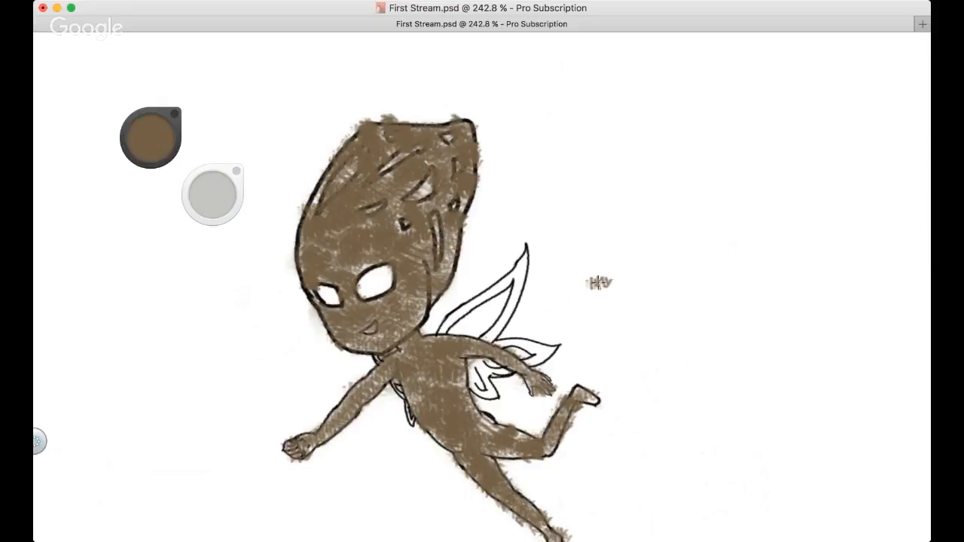
# Erase all the brown shading from the fairy's head, body and limbs, keeping only the black outlines
pyautogui.press('space')
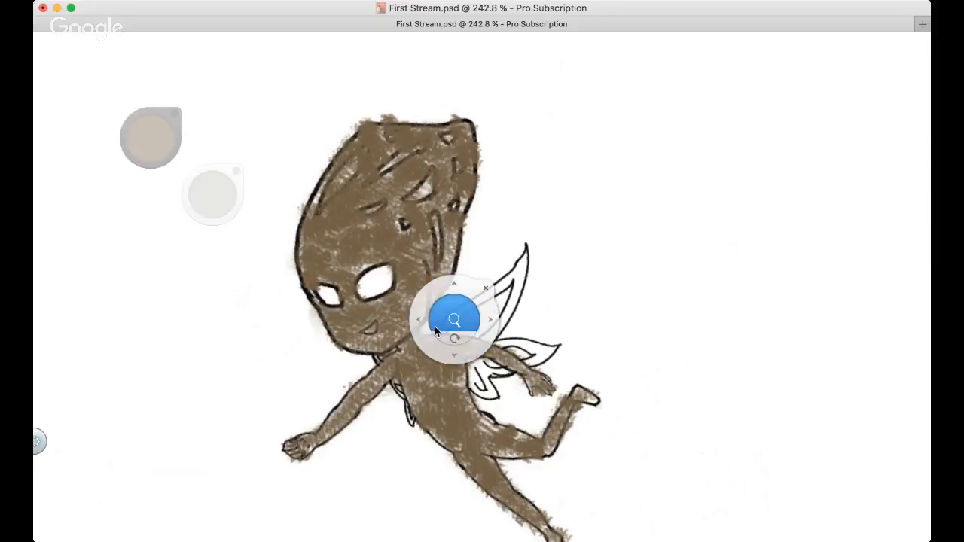
pyautogui.moveTo(434, 327); pyautogui.dragTo(388, 357)
pyautogui.moveTo(214, 198); pyautogui.dragTo(217, 195)
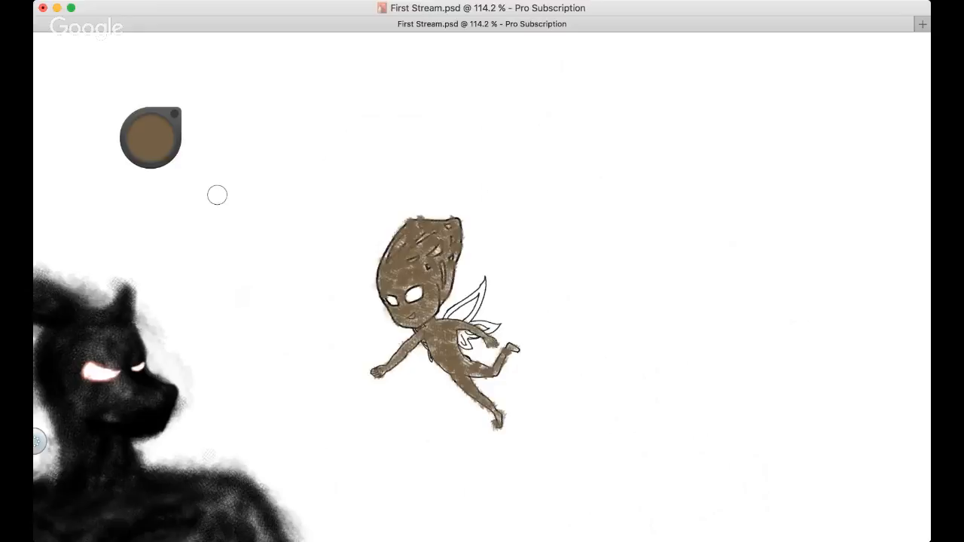
pyautogui.moveTo(450, 239)
pyautogui.mouseDown()
pyautogui.moveTo(399, 301)
pyautogui.moveTo(395, 257)
pyautogui.moveTo(349, 310)
pyautogui.moveTo(454, 248)
pyautogui.moveTo(336, 407)
pyautogui.moveTo(361, 411)
pyautogui.moveTo(475, 339)
pyautogui.moveTo(572, 323)
pyautogui.moveTo(445, 384)
pyautogui.moveTo(574, 374)
pyautogui.mouseUp()
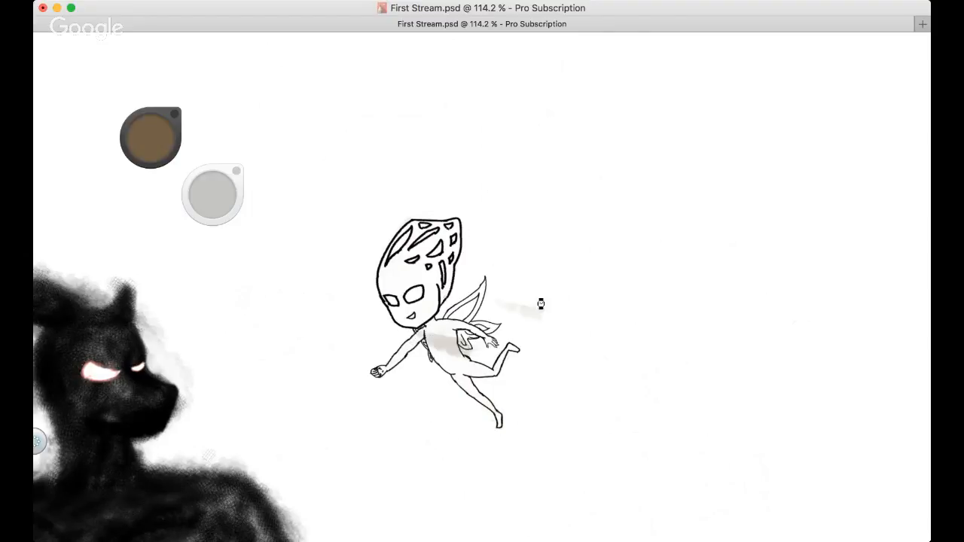
pyautogui.click(492, 318)
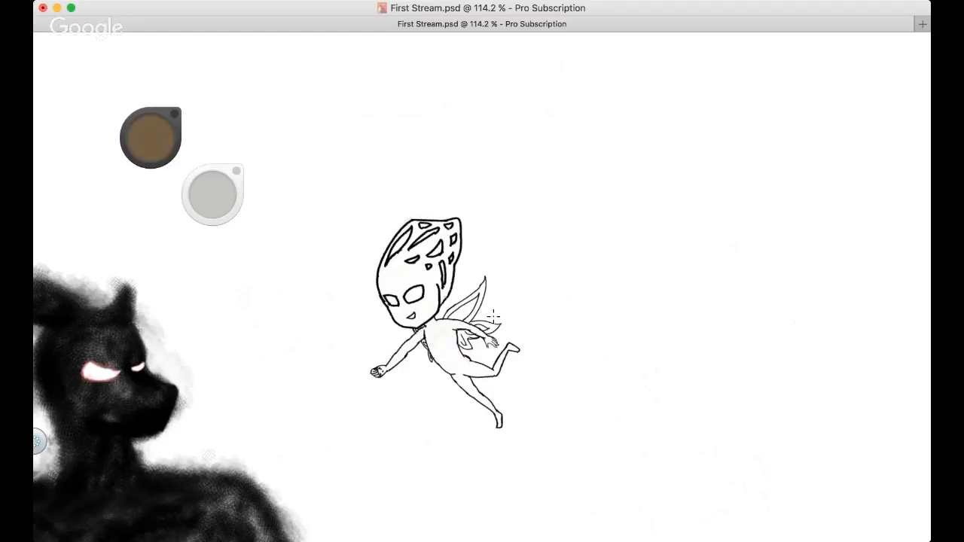
pyautogui.moveTo(477, 326); pyautogui.dragTo(450, 362)
pyautogui.press('super+z')
pyautogui.press('super+z')
pyautogui.press('super+z')
pyautogui.click(399, 247)
pyautogui.press('super+Tab')
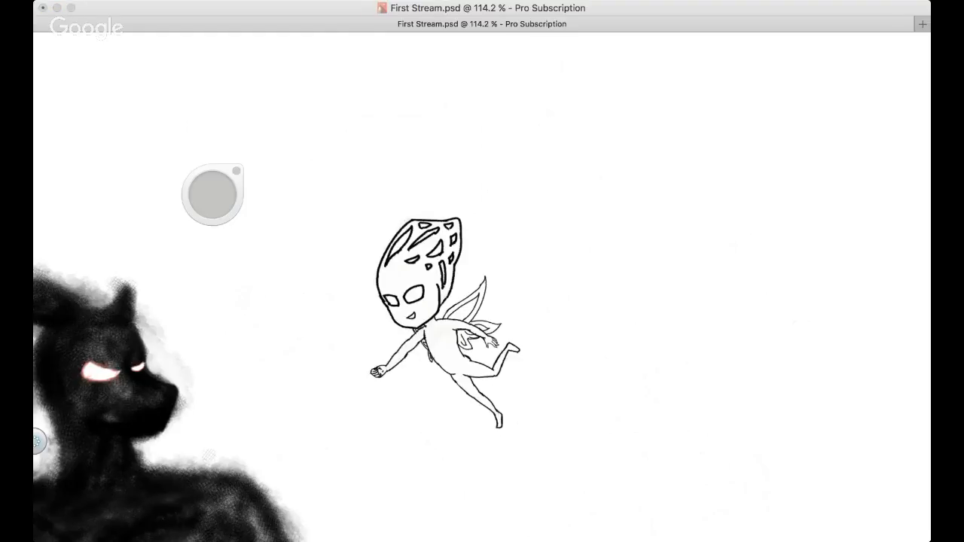
pyautogui.press('super+Tab')
# Try a dark brown flood fill on the fairy's torso and undo it
pyautogui.press('space')
pyautogui.moveTo(443, 283)
pyautogui.mouseDown()
pyautogui.moveTo(427, 233)
pyautogui.moveTo(435, 139)
pyautogui.mouseUp()
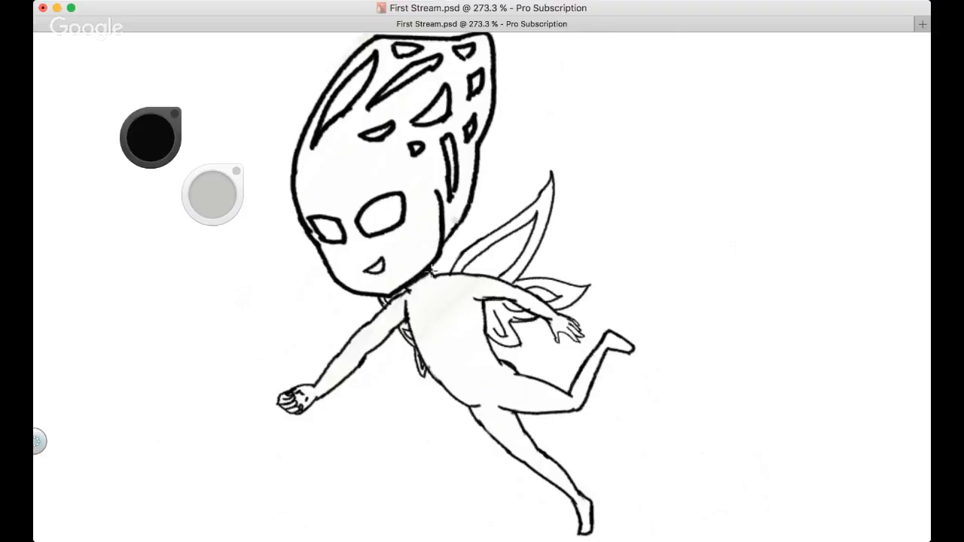
pyautogui.scroll(-2, 464, 271)
pyautogui.scroll(-1, 464, 271)
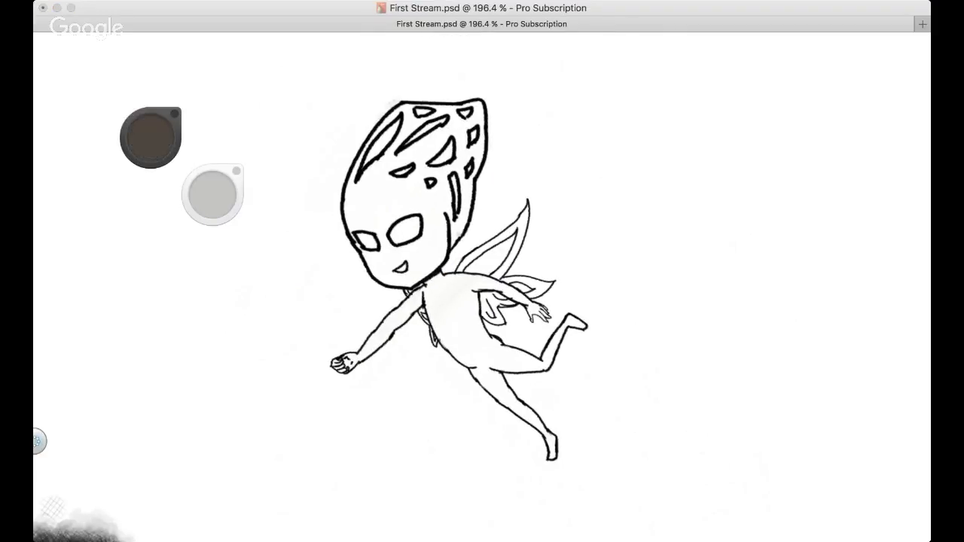
pyautogui.click(476, 337)
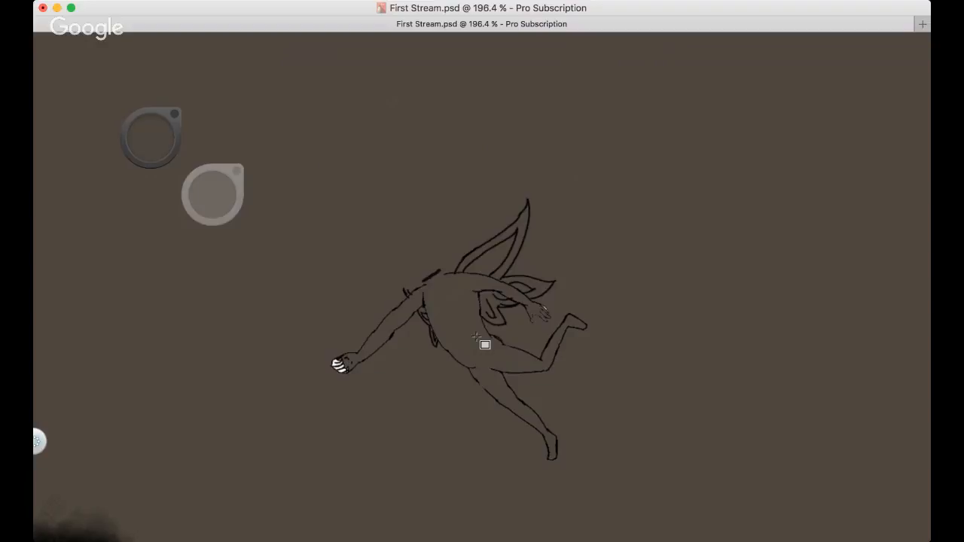
pyautogui.press('space')
pyautogui.moveTo(476, 310); pyautogui.dragTo(530, 311)
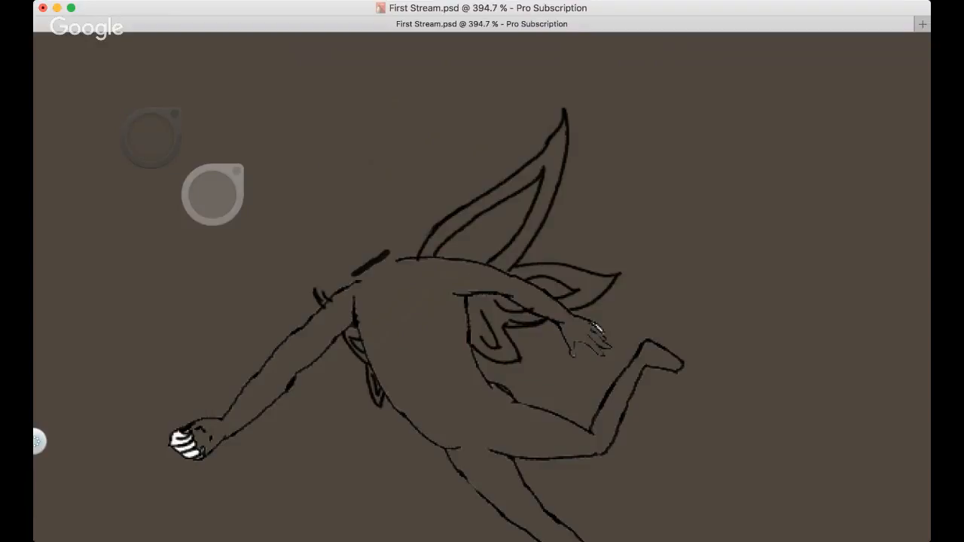
pyautogui.scroll(1, 542, 270)
pyautogui.press('super+z')
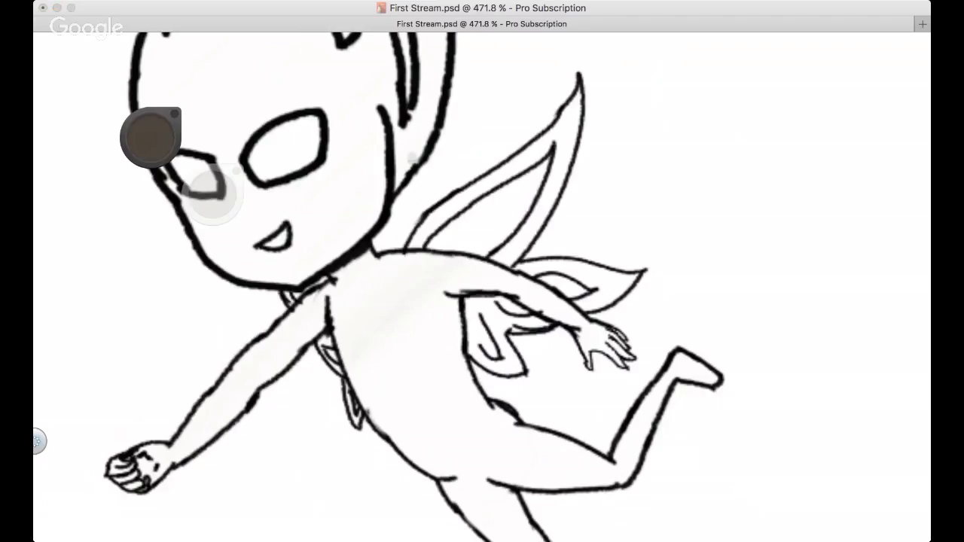
# Close the outline gaps at the fairy's neck with short black strokes and flood fill the body with reddish brown
pyautogui.moveTo(367, 244); pyautogui.dragTo(382, 262)
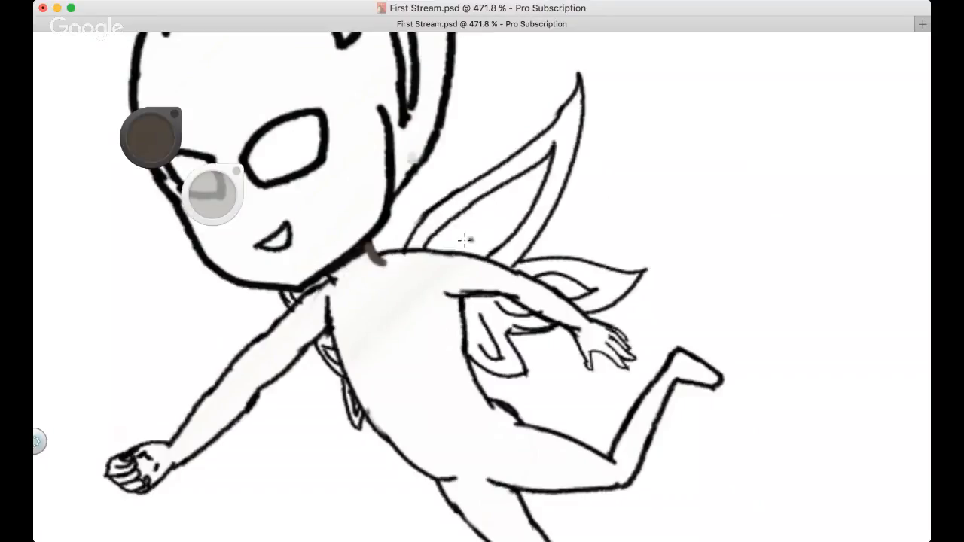
pyautogui.press('super+z')
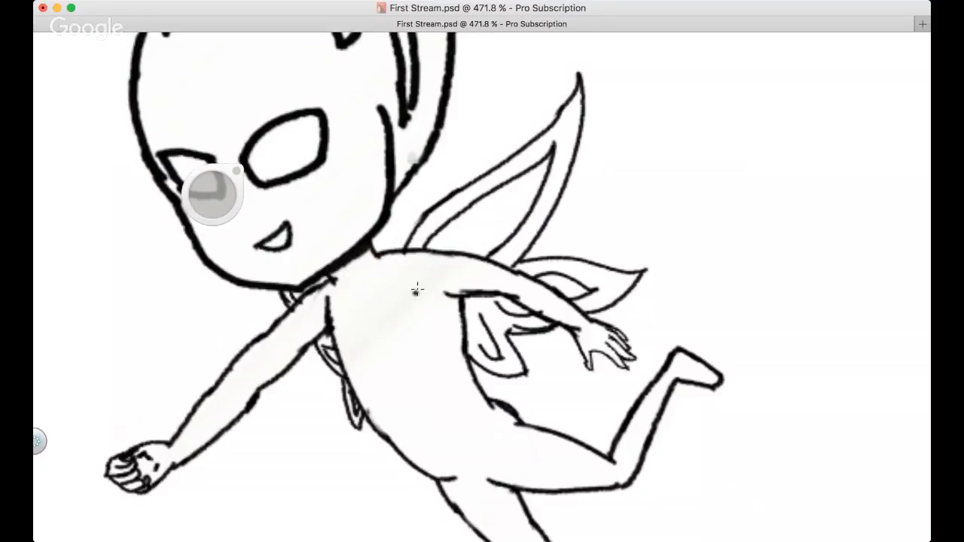
pyautogui.moveTo(367, 244)
pyautogui.mouseDown()
pyautogui.moveTo(377, 258)
pyautogui.moveTo(337, 282)
pyautogui.mouseUp()
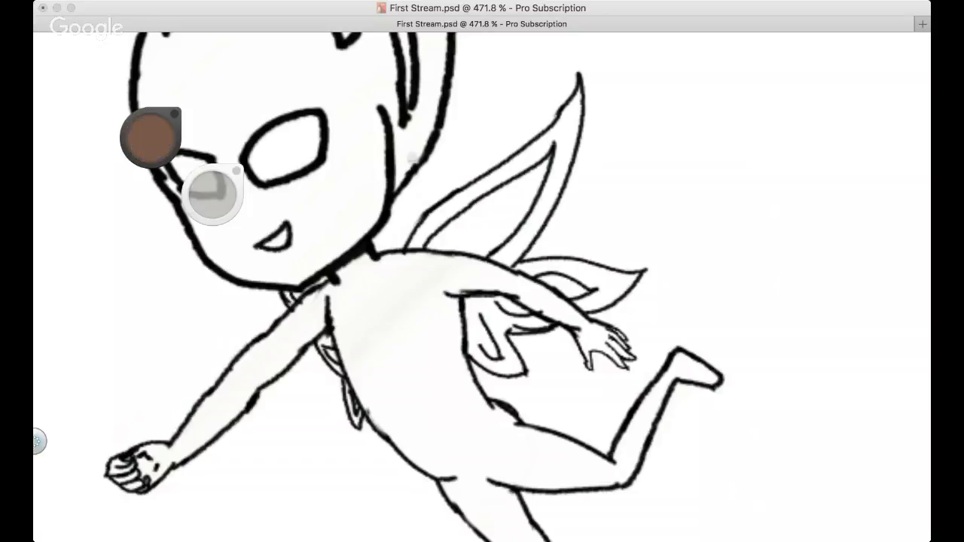
pyautogui.click(426, 326)
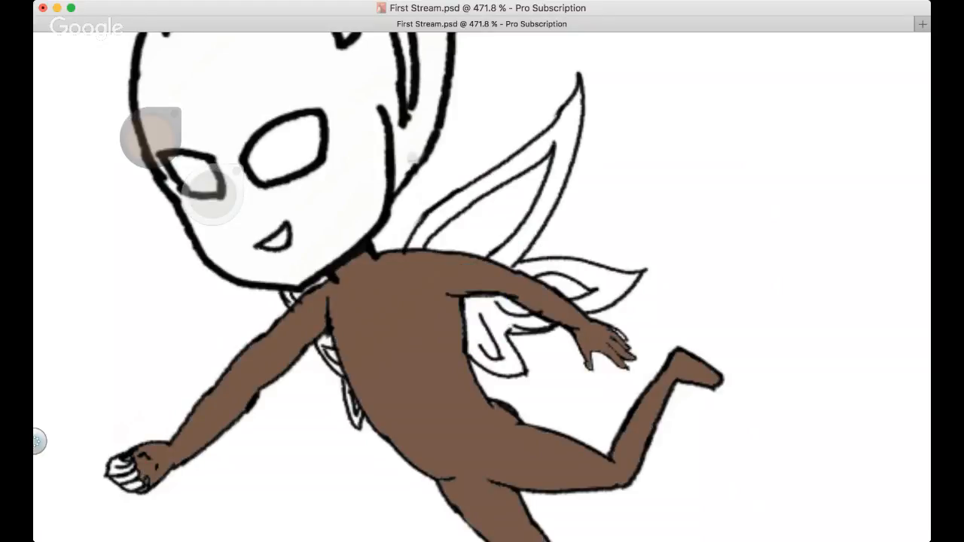
# Flood fill the white fingers of the fairy's outstretched fist with the same reddish brown as the body
pyautogui.scroll(-3, 459, 294)
pyautogui.scroll(-1, 453, 305)
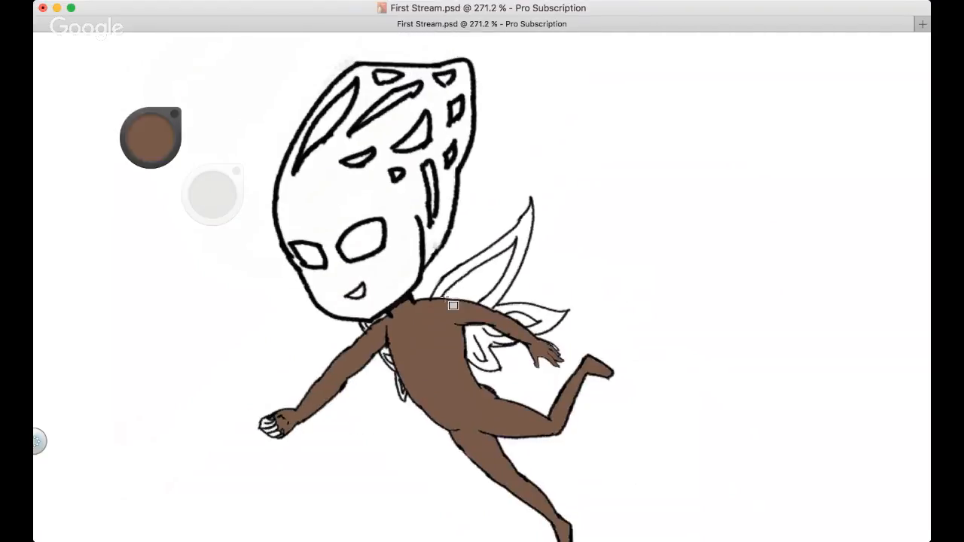
pyautogui.press('space')
pyautogui.moveTo(374, 294); pyautogui.dragTo(398, 200)
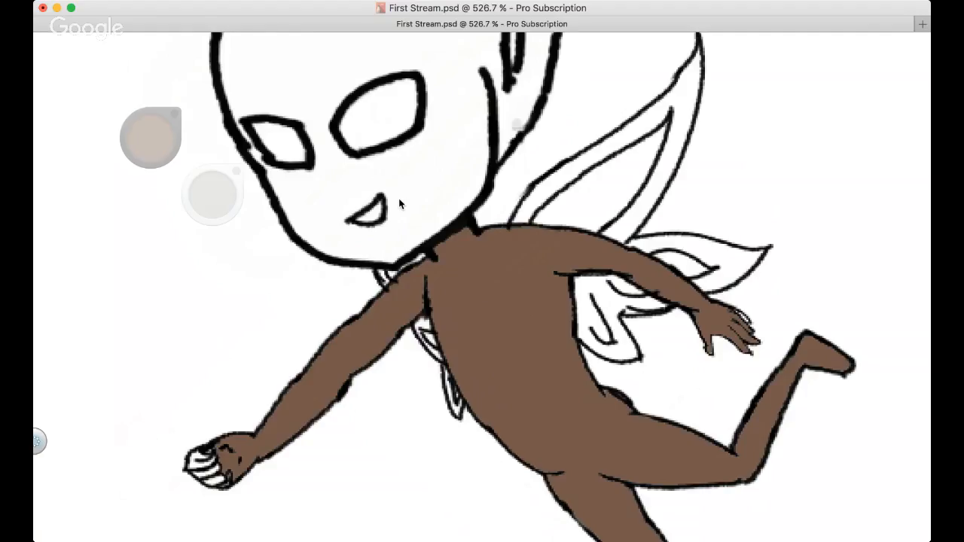
pyautogui.press('space')
pyautogui.moveTo(255, 459); pyautogui.dragTo(370, 362)
pyautogui.moveTo(403, 278); pyautogui.dragTo(471, 162)
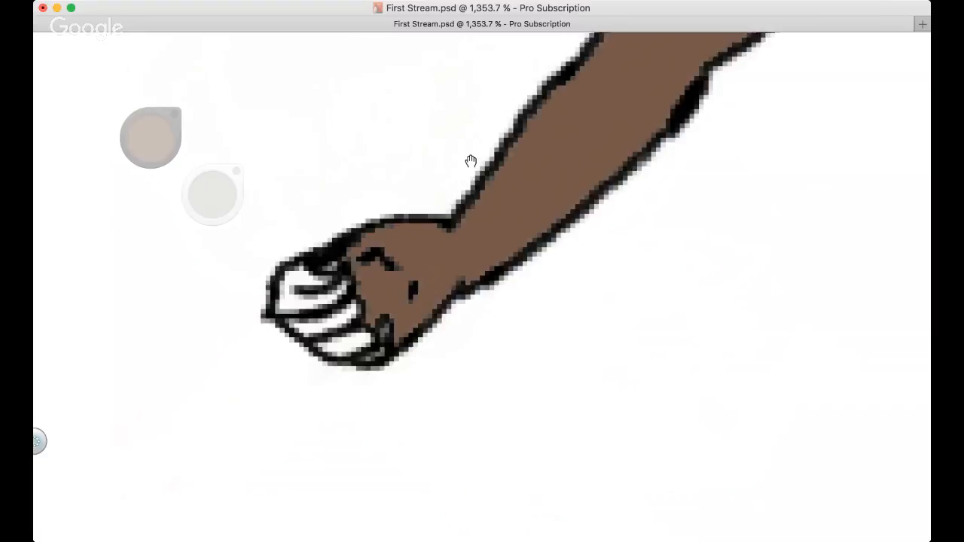
pyautogui.click(319, 300)
pyautogui.click(332, 334)
pyautogui.press('super+z')
pyautogui.click(329, 325)
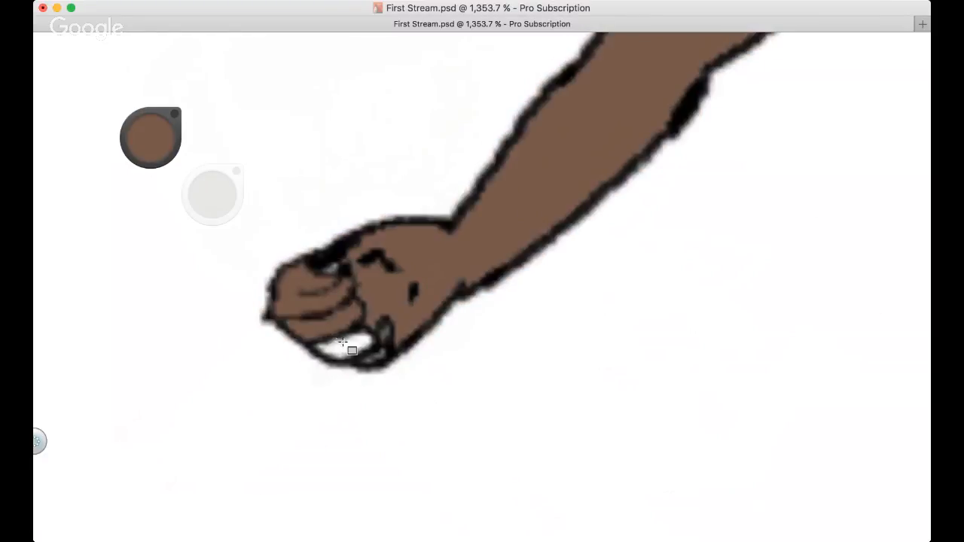
pyautogui.click(343, 343)
pyautogui.click(452, 301)
pyautogui.press('super+0')
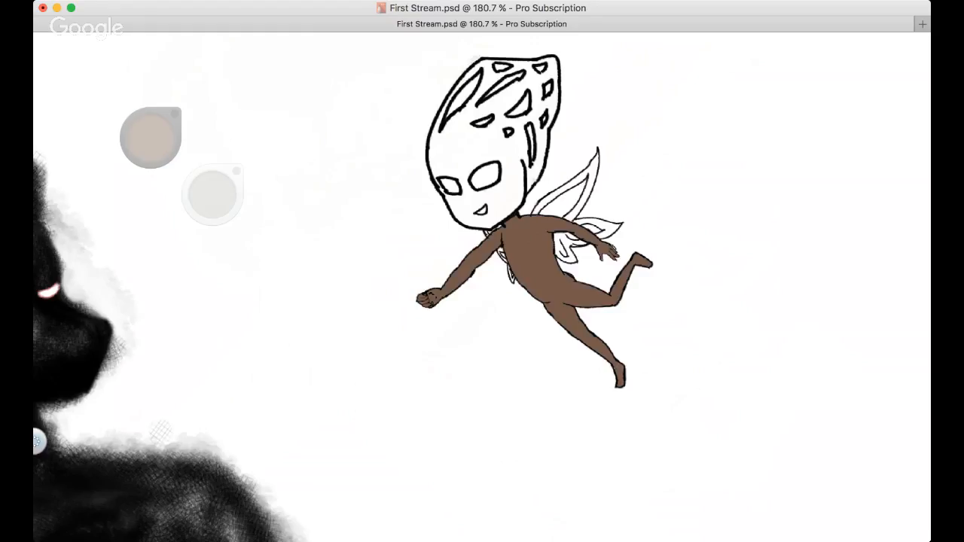
# Fill the white slivers in the fingers of the fairy's trailing hand with brown, undoing fills that overrun the outline
pyautogui.moveTo(539, 350); pyautogui.dragTo(327, 412)
pyautogui.press('space')
pyautogui.moveTo(406, 381); pyautogui.dragTo(495, 304)
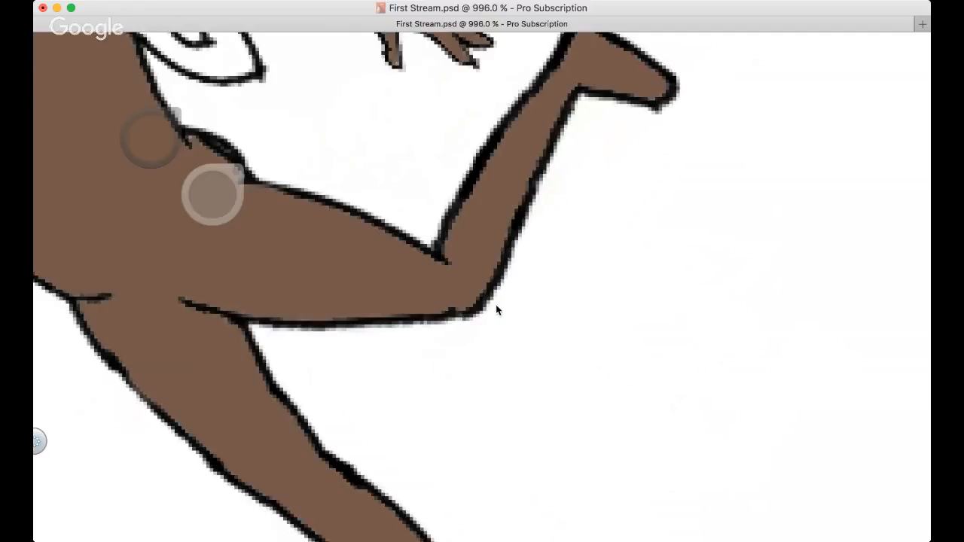
pyautogui.moveTo(402, 171); pyautogui.dragTo(426, 456)
pyautogui.press('space')
pyautogui.moveTo(406, 342)
pyautogui.mouseDown()
pyautogui.moveTo(482, 293)
pyautogui.moveTo(426, 203)
pyautogui.mouseUp()
pyautogui.click(478, 291)
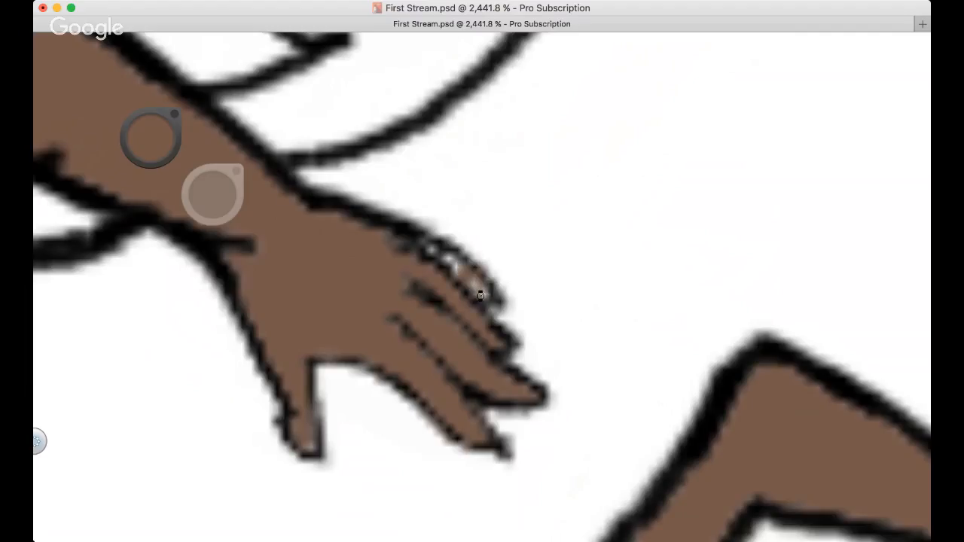
pyautogui.click(457, 267)
pyautogui.press('super+z')
pyautogui.click(456, 266)
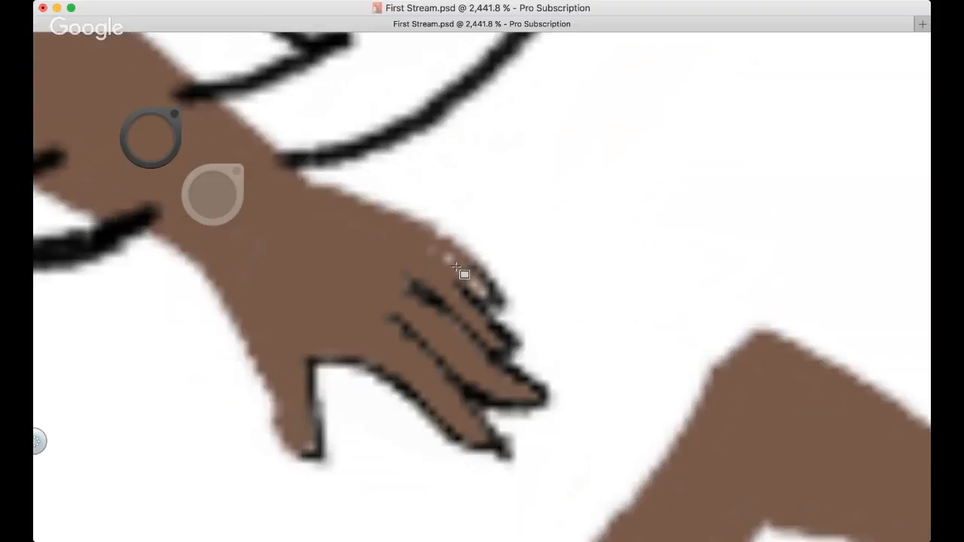
pyautogui.press('super+shift+z')
pyautogui.press('super+shift+z')
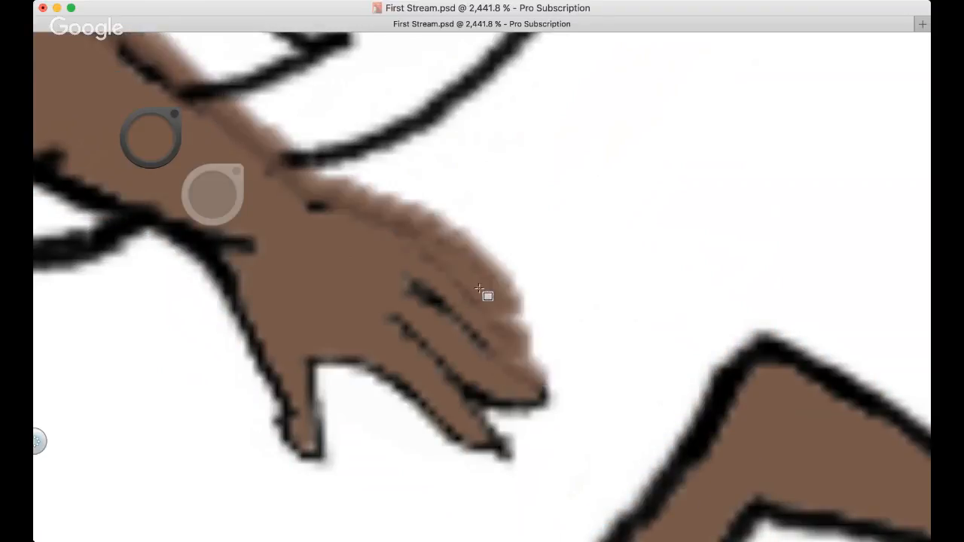
pyautogui.press('super+z')
pyautogui.press('super+z')
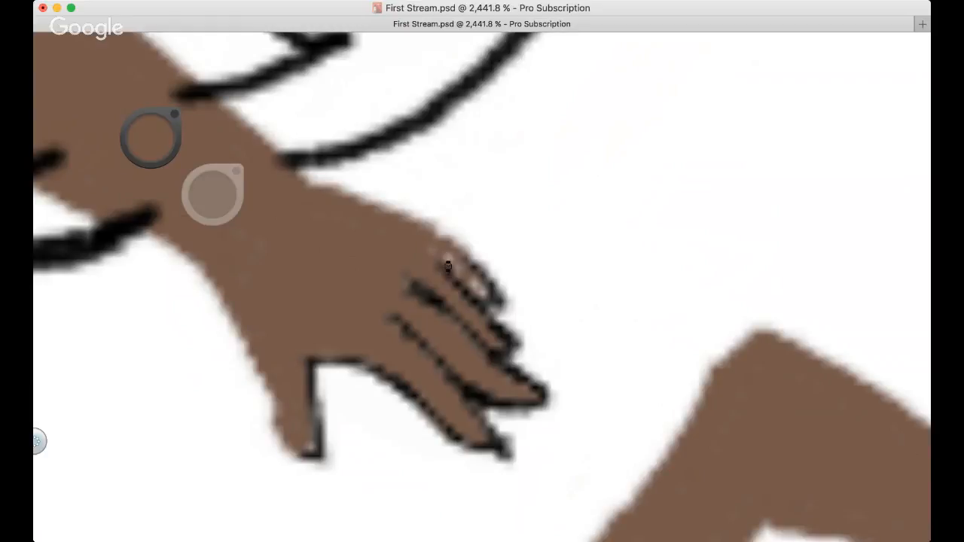
pyautogui.scroll(-5, 447, 265)
pyautogui.scroll(-7, 450, 265)
# Flood fill the fairy's head with the body's brown, leaving the eyes, mouth and crown openings white
pyautogui.moveTo(270, 305); pyautogui.dragTo(394, 386)
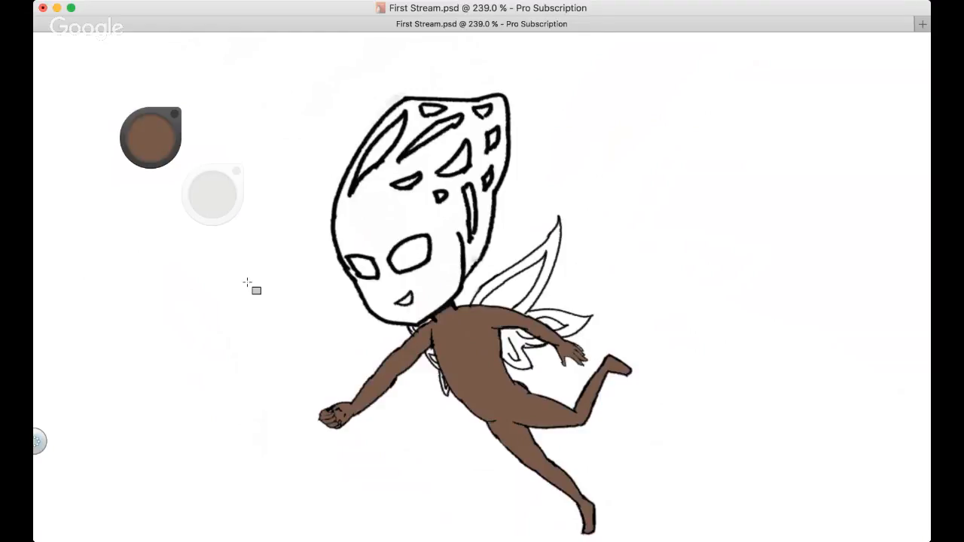
pyautogui.click(433, 224)
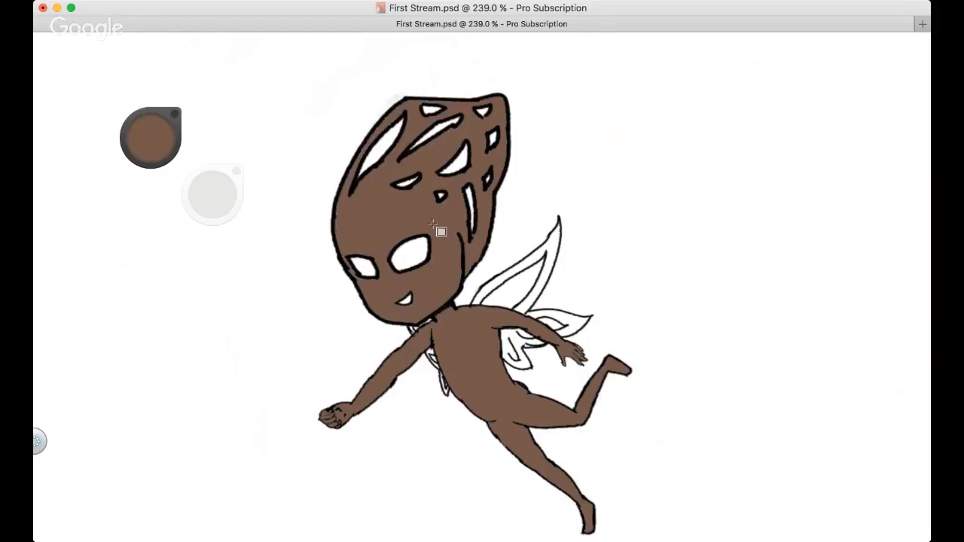
pyautogui.press('super+Tab')
pyautogui.press('super+z')
pyautogui.click(181, 342)
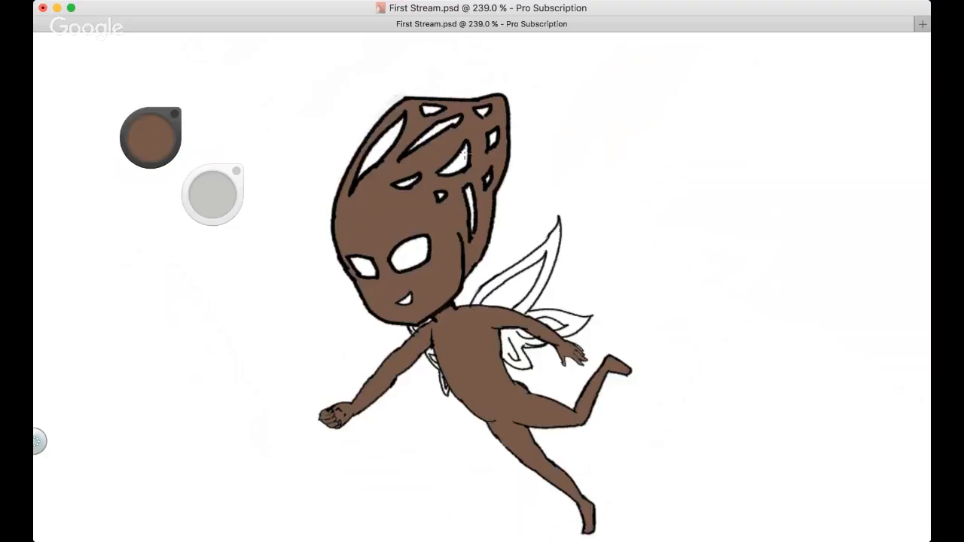
# Choose a much darker reddish brown and shade the fairy's forehead with soft brush strokes
pyautogui.click(137, 150)
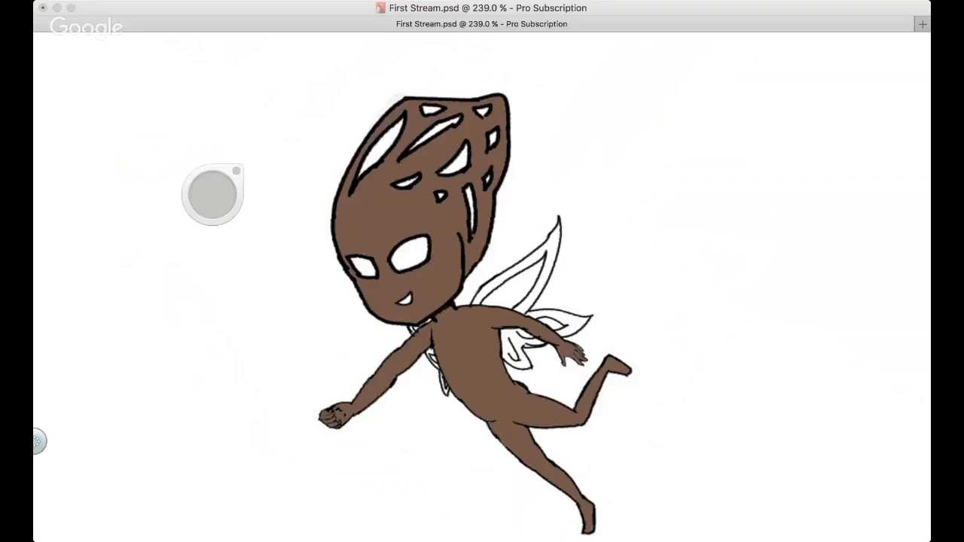
pyautogui.moveTo(416, 218); pyautogui.dragTo(371, 249)
pyautogui.click(392, 223)
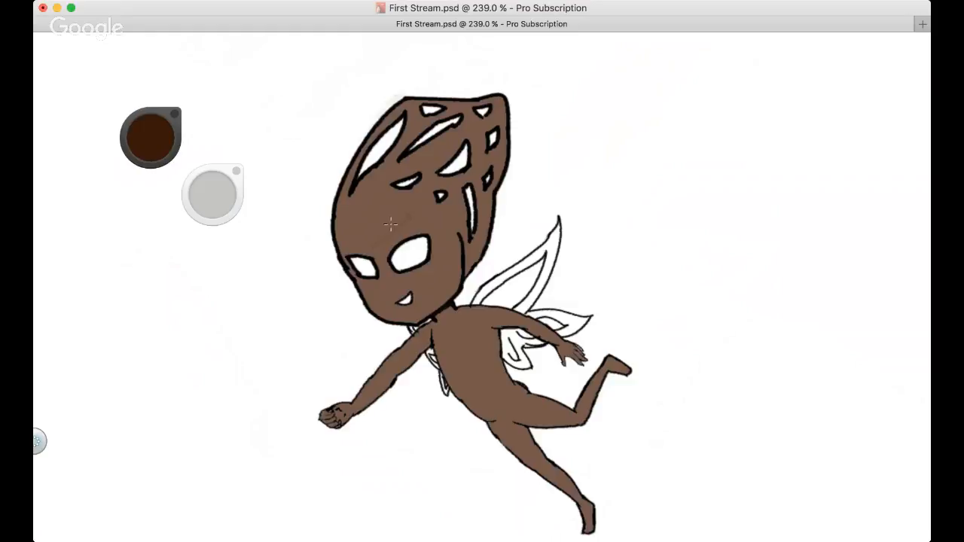
pyautogui.click(212, 195)
pyautogui.moveTo(380, 196); pyautogui.dragTo(372, 188)
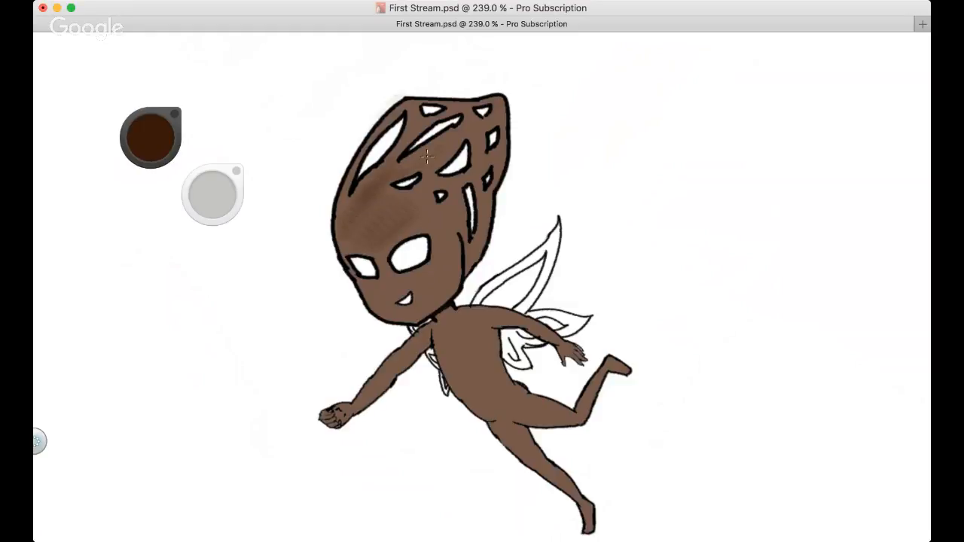
# Extend the soft dark brown shading over the top and sides of the fairy's head and down the face
pyautogui.moveTo(427, 155)
pyautogui.mouseDown()
pyautogui.moveTo(453, 139)
pyautogui.moveTo(402, 204)
pyautogui.moveTo(474, 175)
pyautogui.moveTo(466, 171)
pyautogui.moveTo(480, 134)
pyautogui.mouseUp()
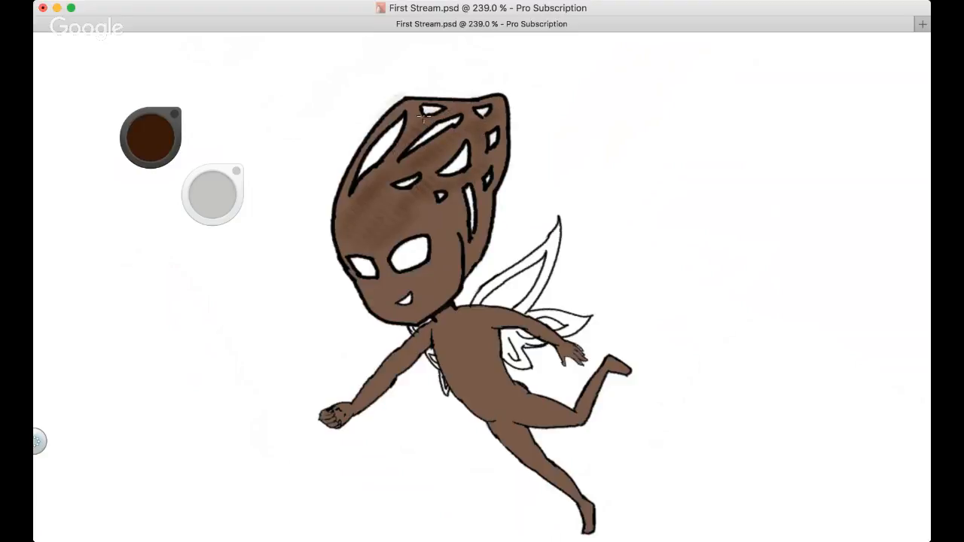
pyautogui.moveTo(344, 193); pyautogui.dragTo(348, 224)
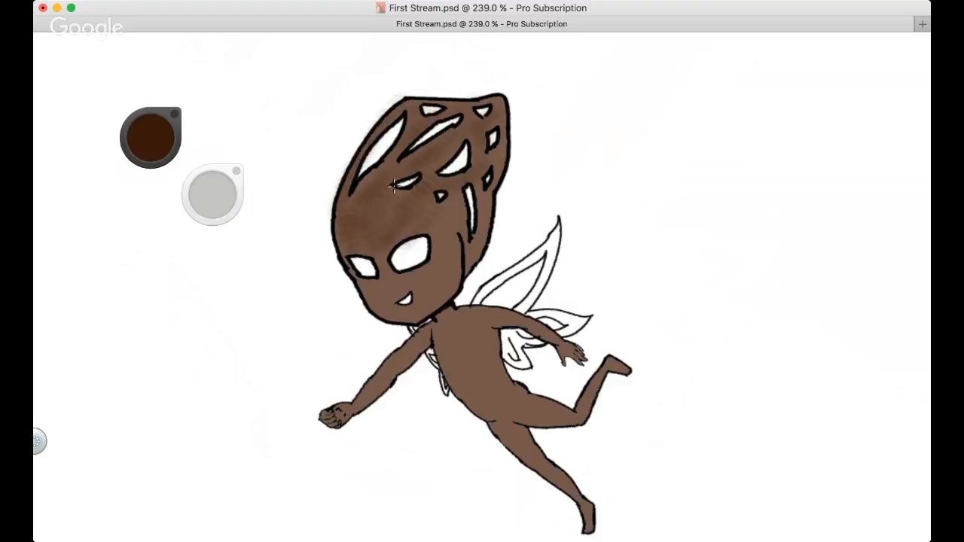
pyautogui.moveTo(432, 228)
pyautogui.mouseDown()
pyautogui.moveTo(460, 222)
pyautogui.moveTo(420, 301)
pyautogui.moveTo(430, 308)
pyautogui.moveTo(453, 290)
pyautogui.moveTo(420, 307)
pyautogui.moveTo(430, 268)
pyautogui.moveTo(386, 301)
pyautogui.moveTo(388, 285)
pyautogui.moveTo(371, 288)
pyautogui.moveTo(374, 244)
pyautogui.moveTo(372, 290)
pyautogui.moveTo(362, 282)
pyautogui.moveTo(381, 314)
pyautogui.moveTo(436, 302)
pyautogui.moveTo(456, 266)
pyautogui.moveTo(481, 251)
pyautogui.moveTo(460, 262)
pyautogui.moveTo(485, 224)
pyautogui.moveTo(475, 220)
pyautogui.moveTo(480, 175)
pyautogui.moveTo(473, 194)
pyautogui.moveTo(497, 170)
pyautogui.moveTo(501, 113)
pyautogui.mouseUp()
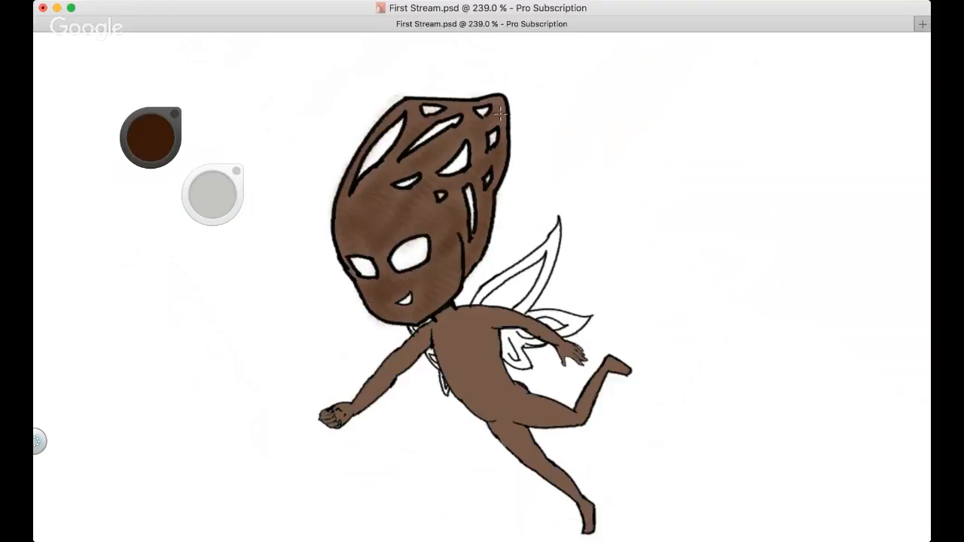